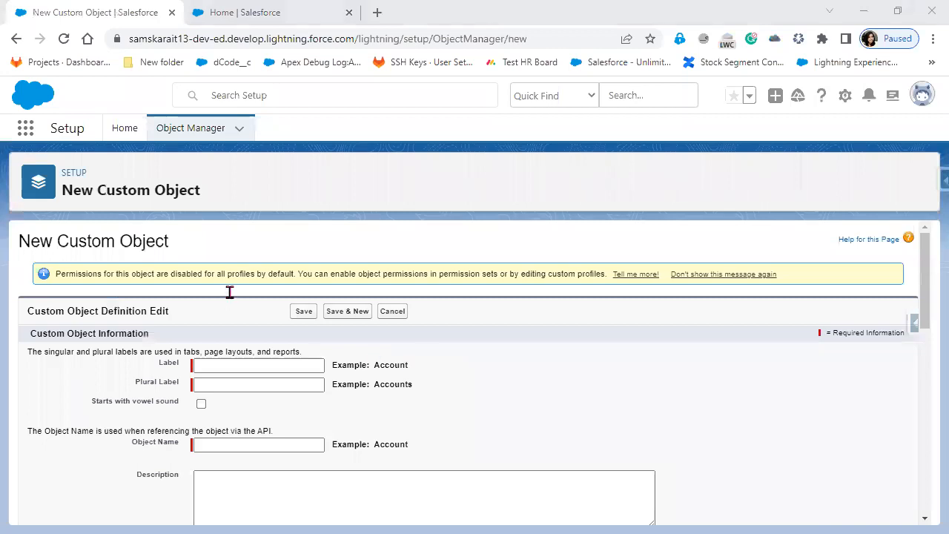
# Enter Branch as the new custom object's label and Braches as its plural label
pyautogui.scroll(-1, 230, 292)
pyautogui.click(230, 291)
pyautogui.write('Brach')
pyautogui.press('BackSpace')
pyautogui.press('BackSpace')
pyautogui.write('nch')
pyautogui.press('Tab')
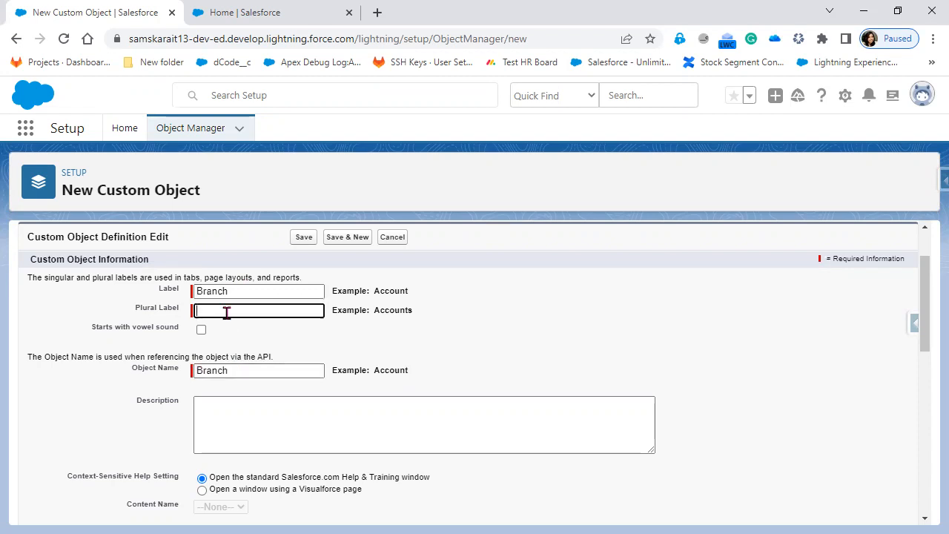
pyautogui.write('Braches')
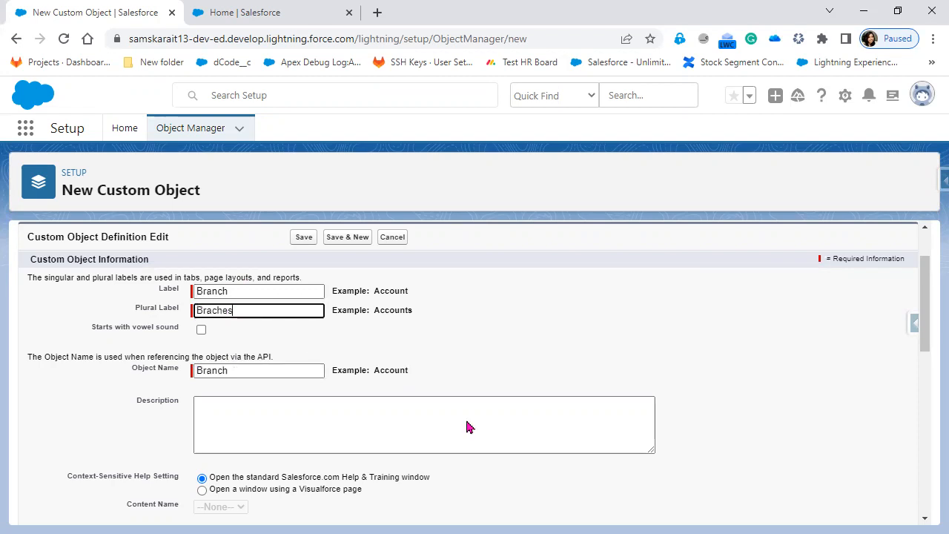
# Enable Allow Reports, Allow Activities, Track Field History and Allow Search for the Branch object
pyautogui.scroll(-2, 478, 418)
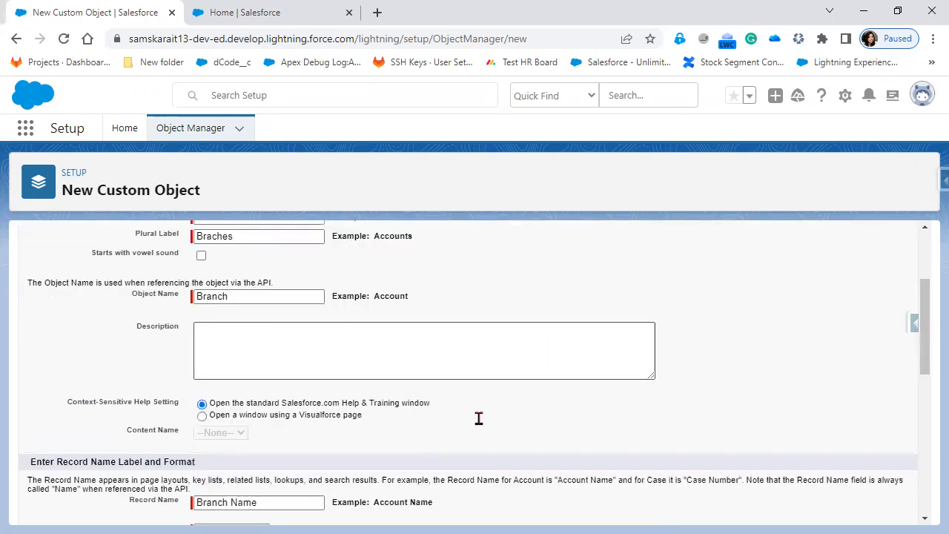
pyautogui.scroll(-2, 478, 419)
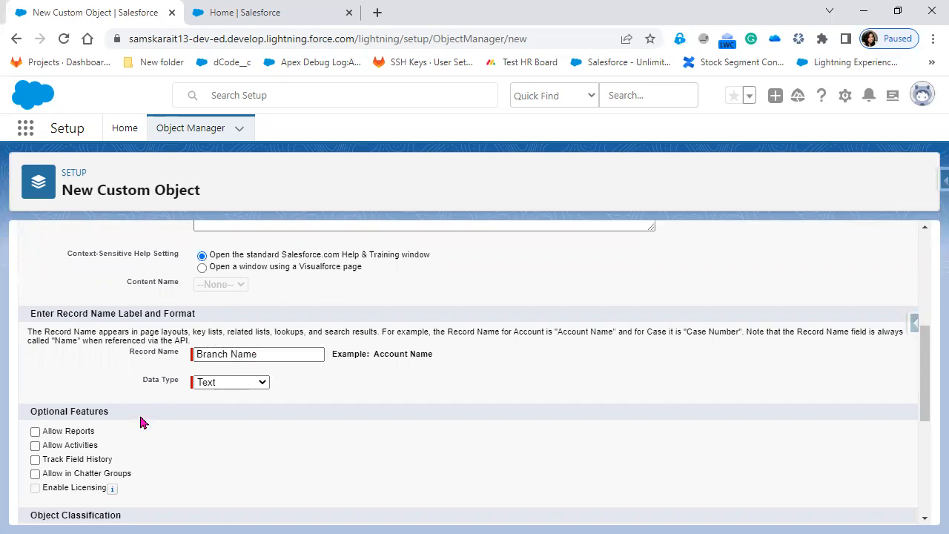
pyautogui.scroll(-1, 111, 380)
pyautogui.click(90, 359)
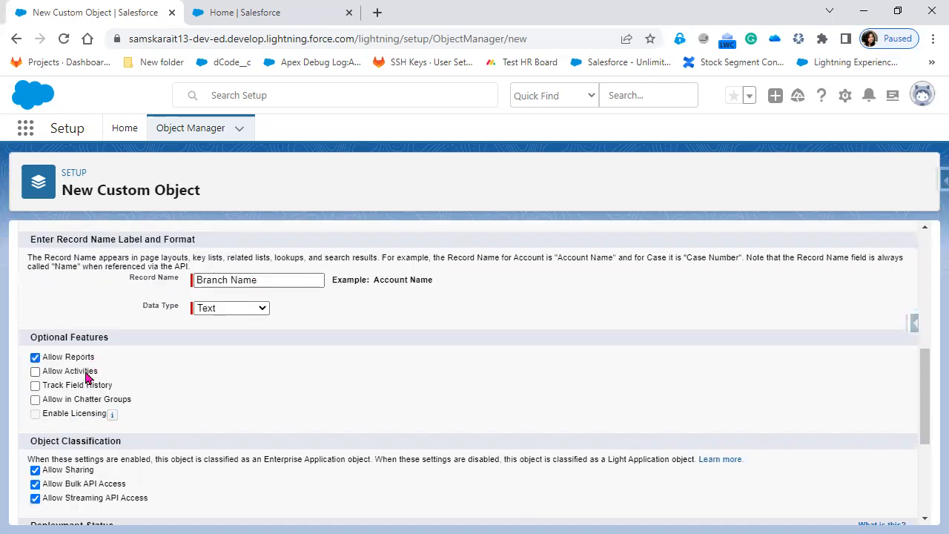
pyautogui.click(88, 374)
pyautogui.click(84, 393)
pyautogui.scroll(-3, 187, 496)
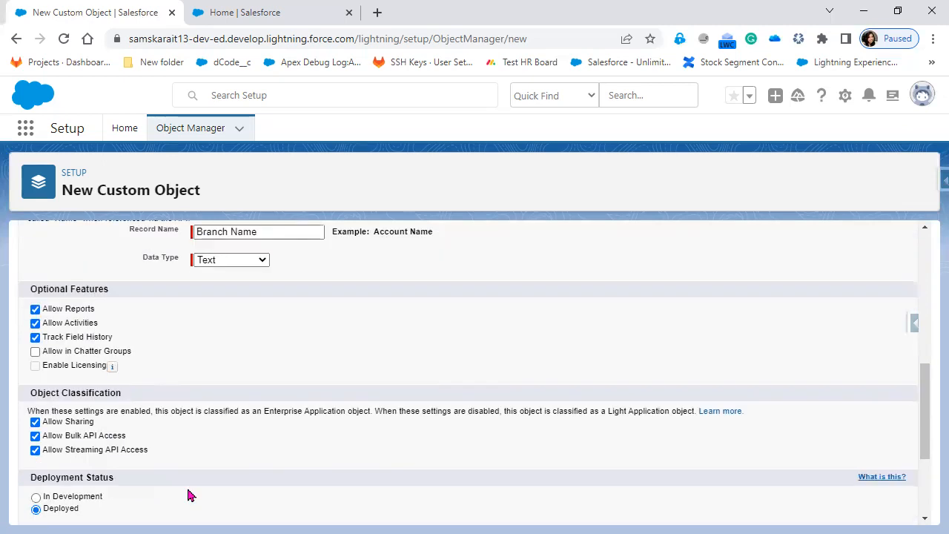
pyautogui.click(83, 409)
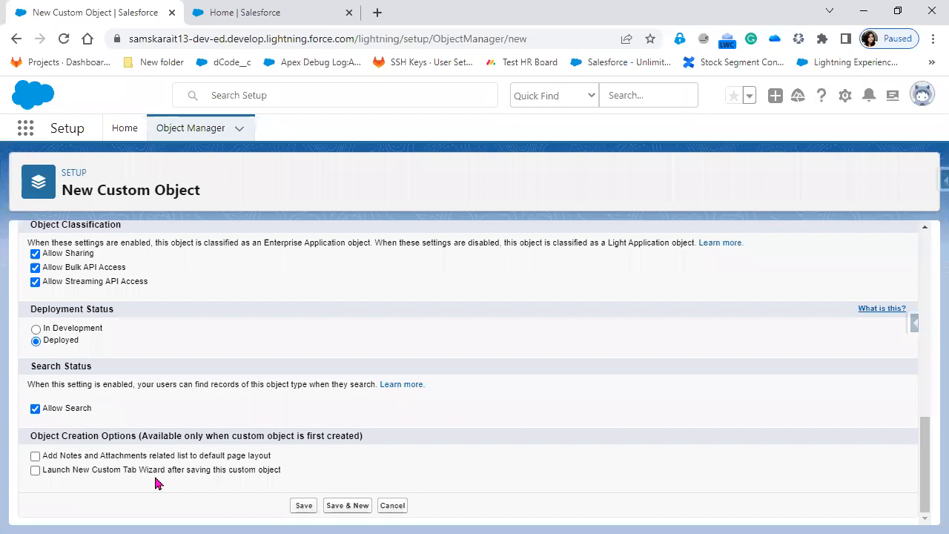
# Save the Branch object with the Notes and Attachments related list added and the deployment status set to In Development
pyautogui.click(35, 457)
pyautogui.click(34, 457)
pyautogui.click(35, 457)
pyautogui.click(83, 330)
pyautogui.scroll(10, 378, 442)
pyautogui.scroll(-10, 379, 441)
pyautogui.click(304, 506)
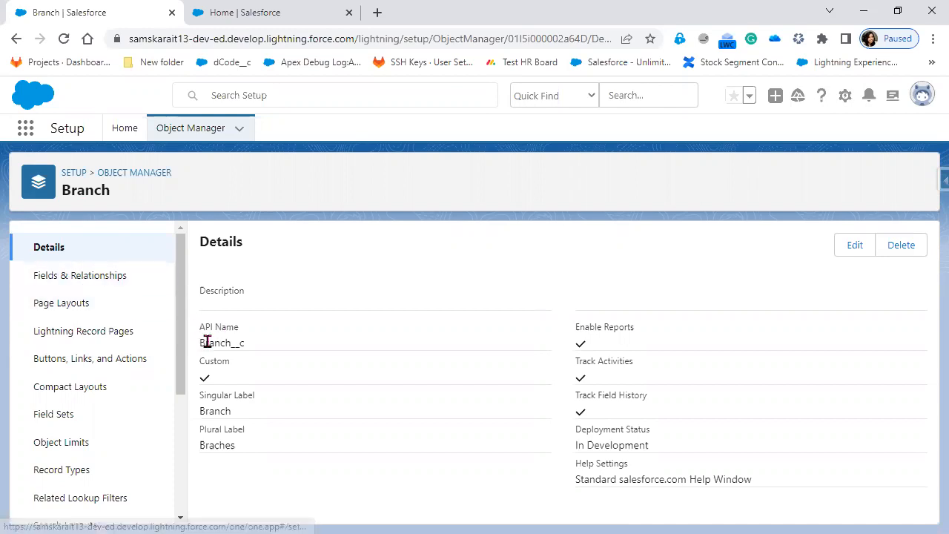
# Examine the Branch object's details, including its API name, the Custom setting and Track Activities
pyautogui.doubleClick(249, 343)
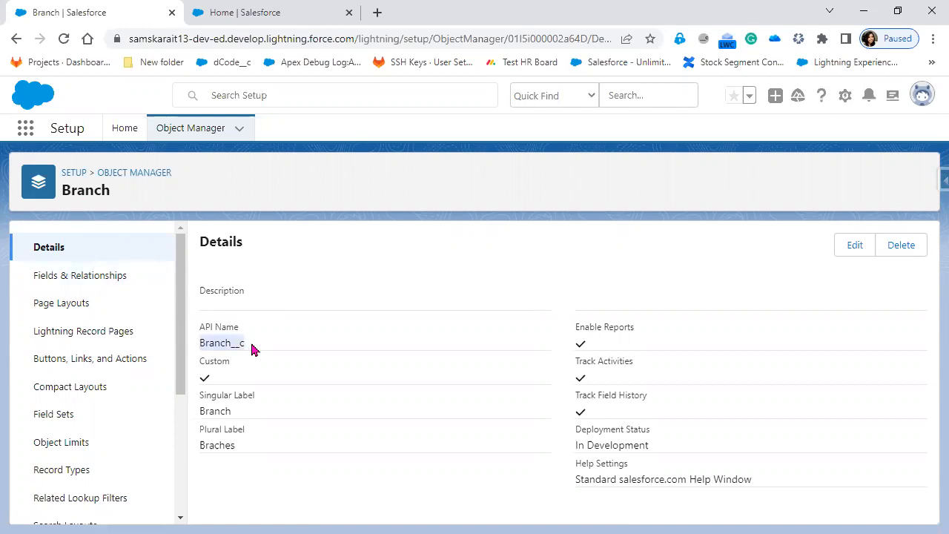
pyautogui.click(212, 382)
pyautogui.doubleClick(213, 380)
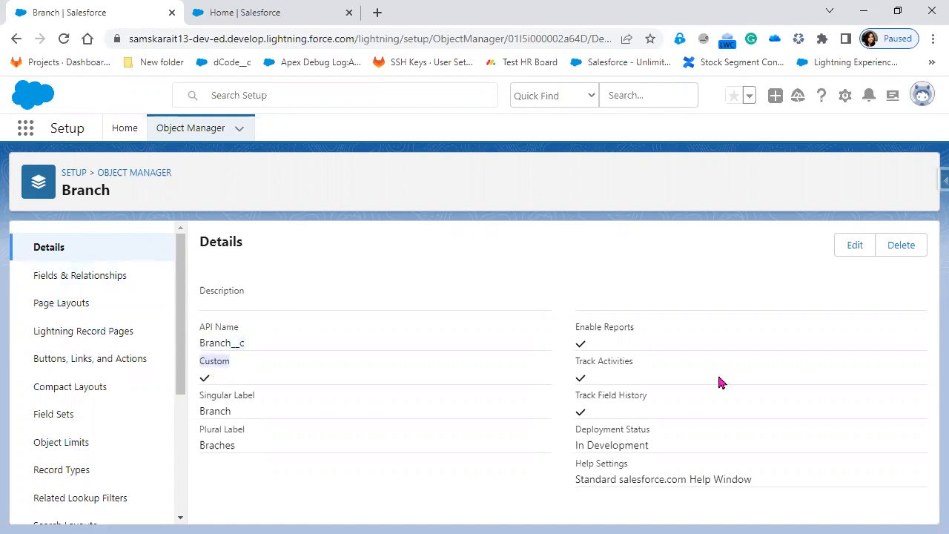
pyautogui.click(566, 365)
pyautogui.tripleClick(626, 379)
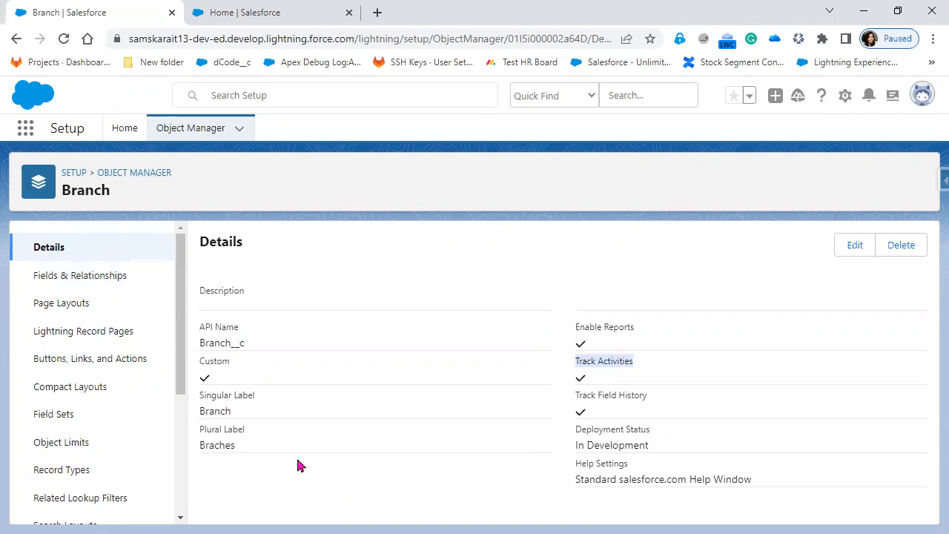
# Review the Branch object's fields and relationships and its page layouts
pyautogui.click(80, 276)
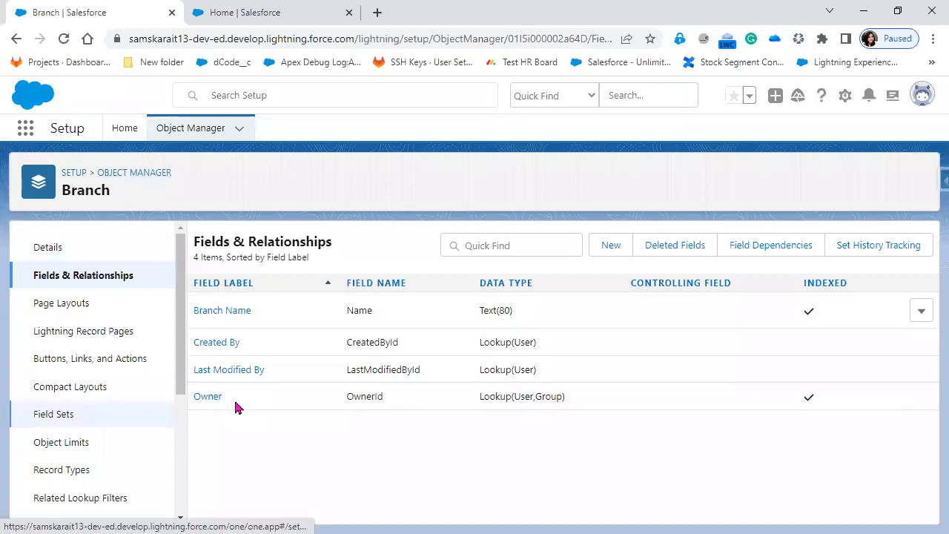
pyautogui.click(74, 302)
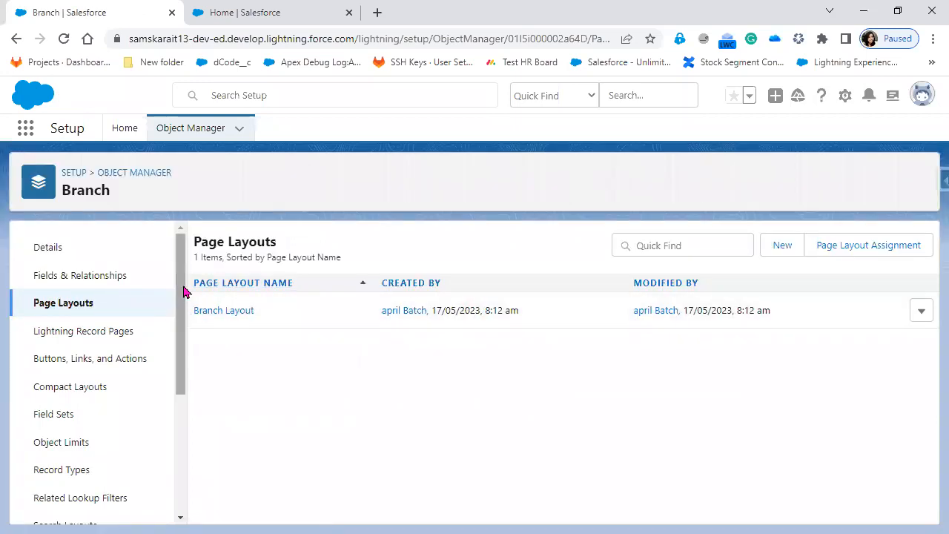
pyautogui.scroll(-2, 167, 322)
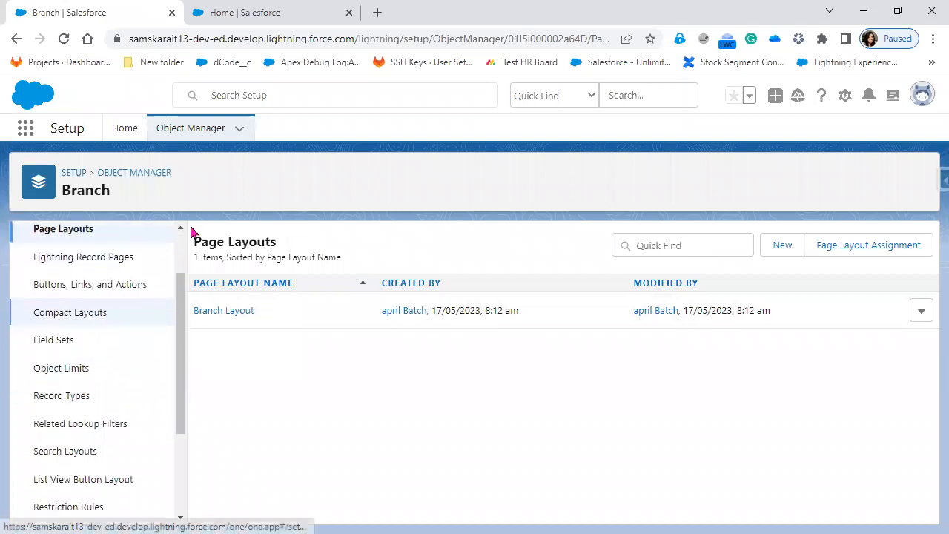
# Switch to the other open Salesforce page and open the Sales app from the full app list
pyautogui.click(241, 10)
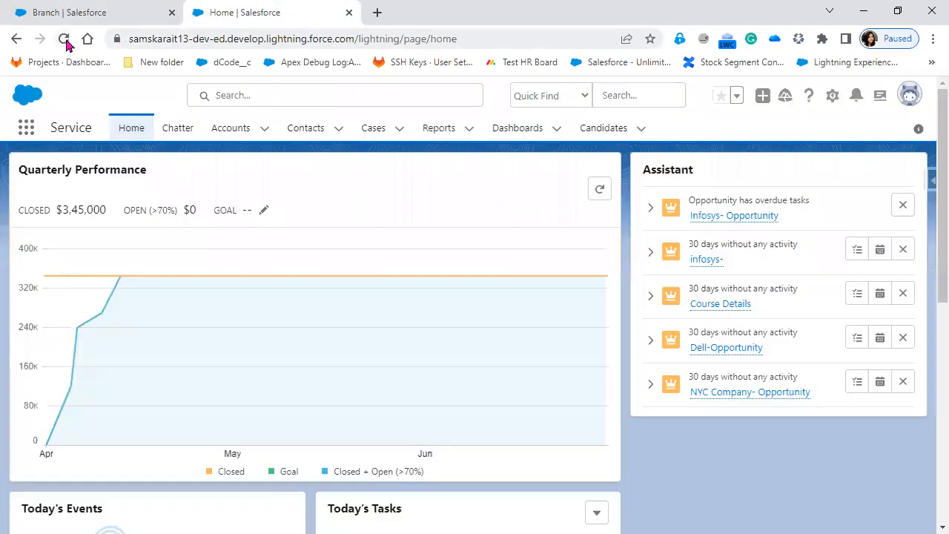
pyautogui.click(26, 129)
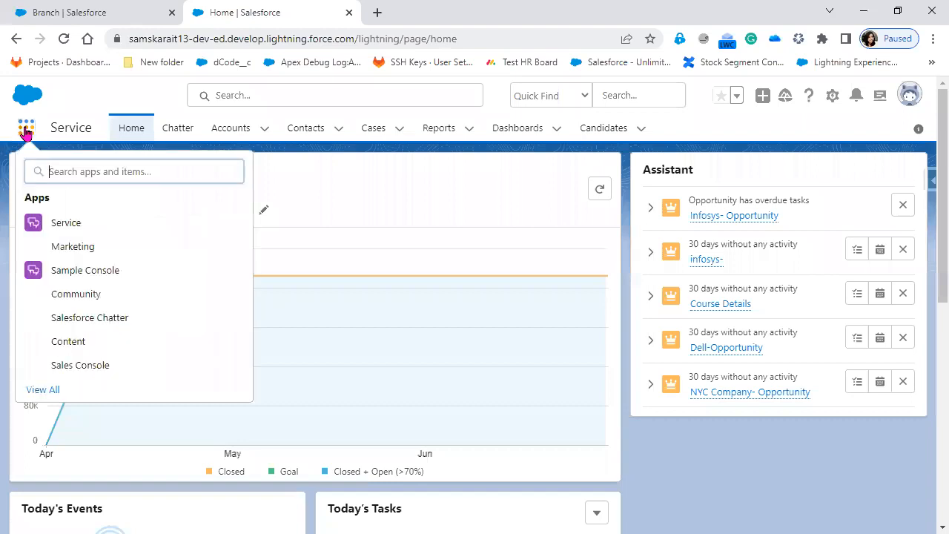
pyautogui.click(44, 390)
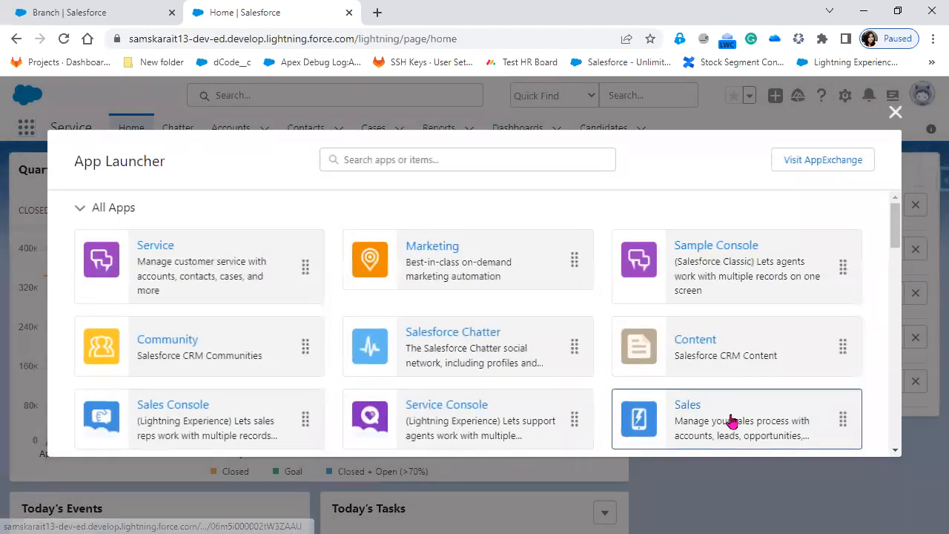
pyautogui.click(732, 421)
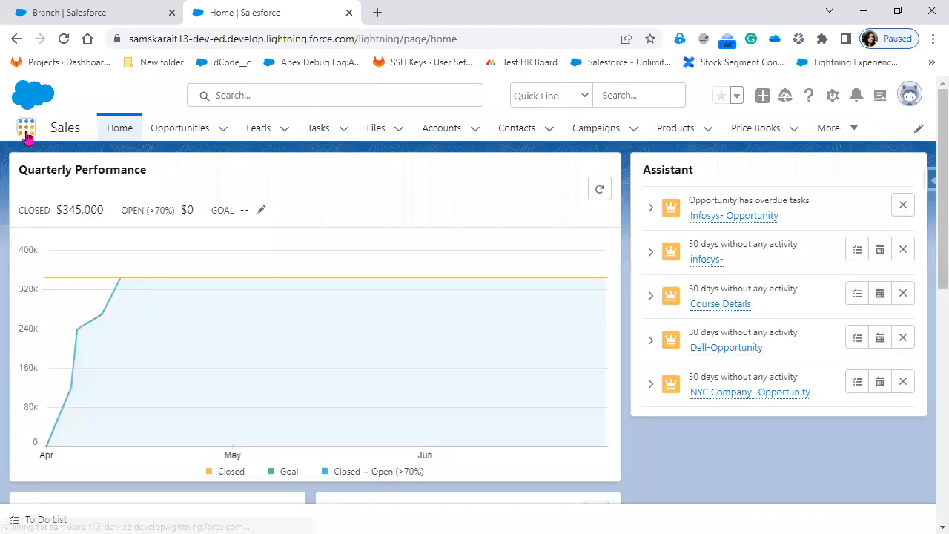
# Search the available apps and items for Branch
pyautogui.click(25, 133)
pyautogui.write('Bra')
pyautogui.write('c')
pyautogui.press('BackSpace')
pyautogui.write('n')
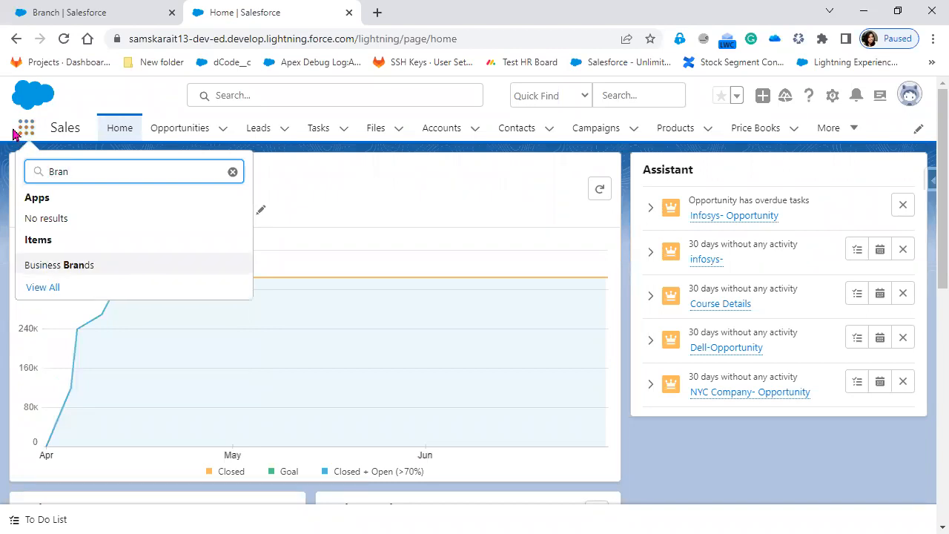
pyautogui.write('ch')
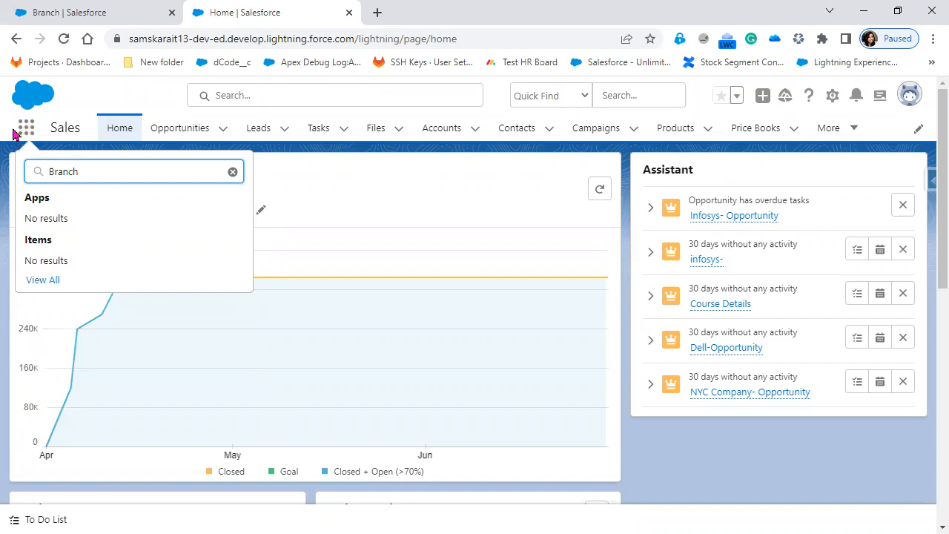
# Return to Object Manager and start a new custom object with the label Patient and the plural label Patients
pyautogui.click(101, 12)
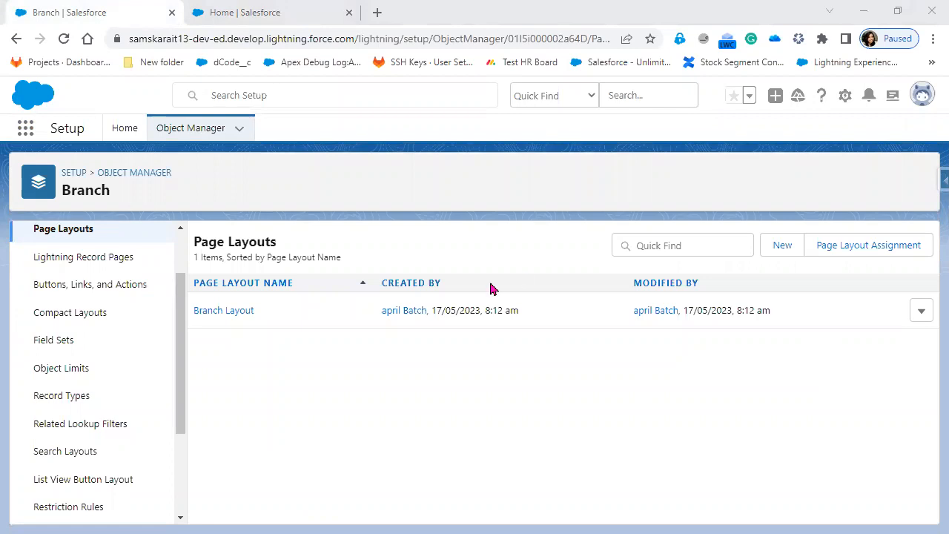
pyautogui.click(190, 127)
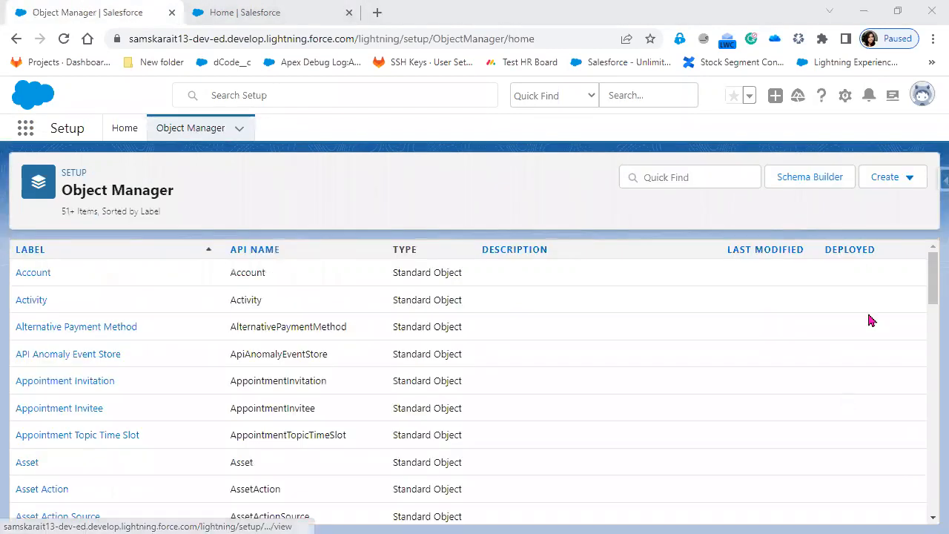
pyautogui.click(894, 185)
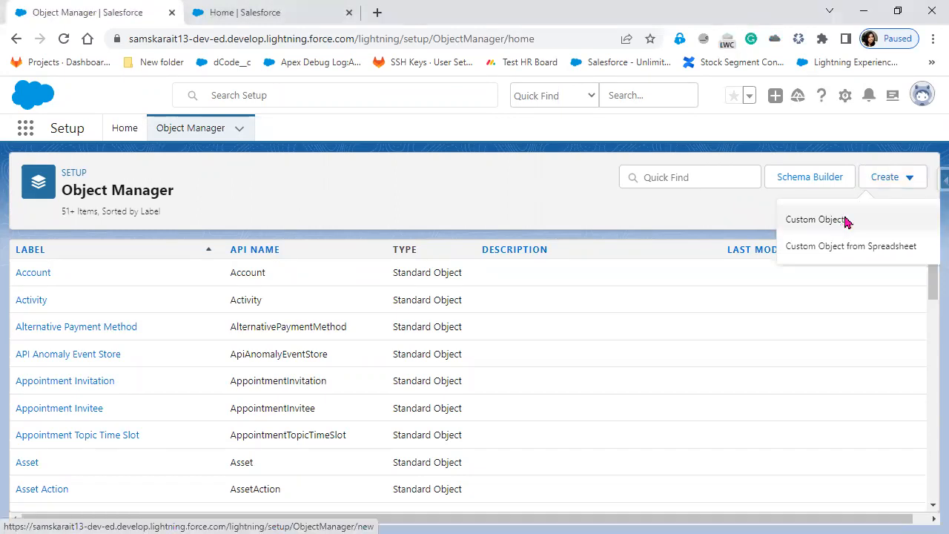
pyautogui.click(847, 221)
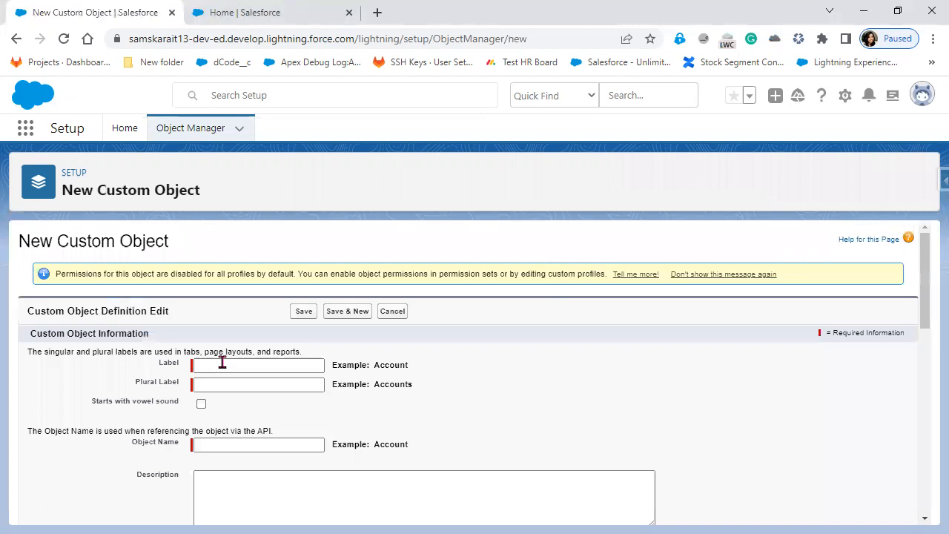
pyautogui.click(222, 362)
pyautogui.write('Patient')
pyautogui.click(75, 347)
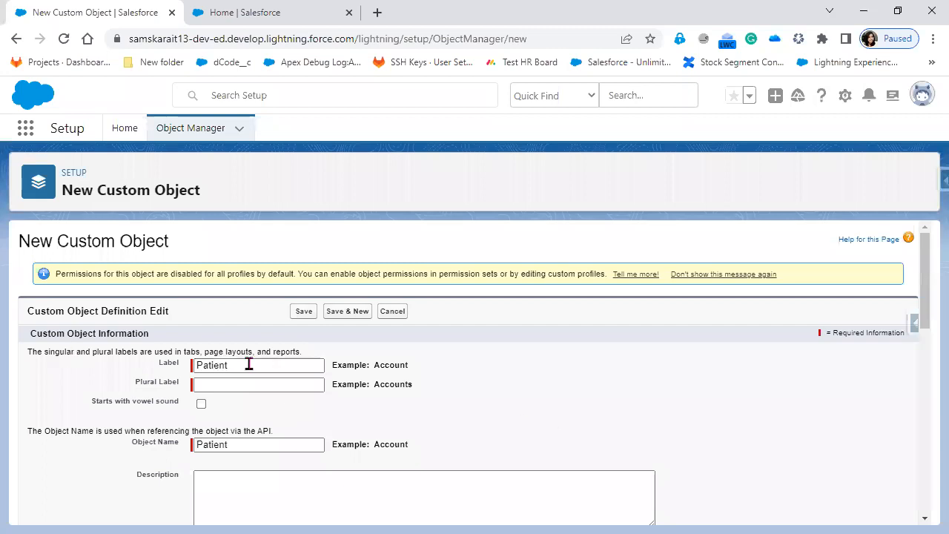
pyautogui.doubleClick(256, 364)
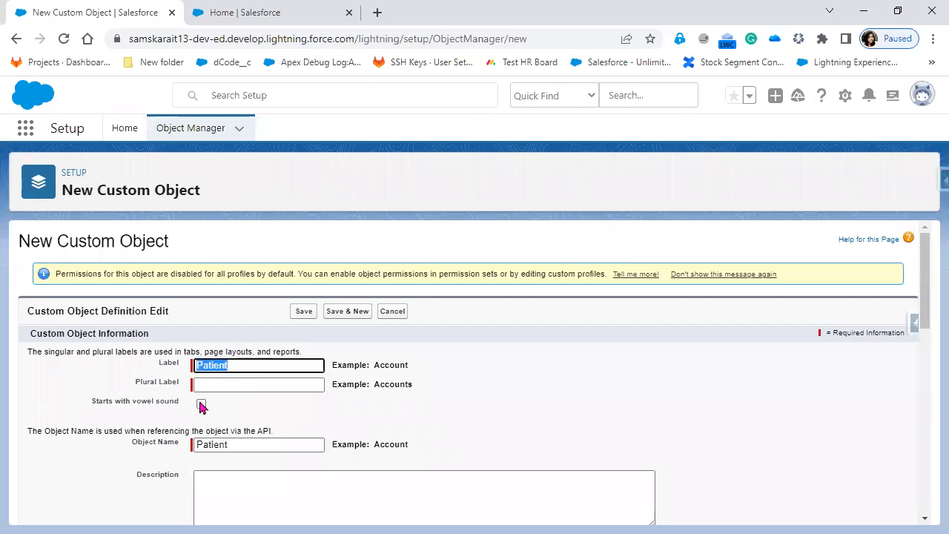
pyautogui.press('Tab')
pyautogui.write('Patients')
# Enable Allow Reports, Allow Activities, Track Field History and Allow Search for the Patient object
pyautogui.scroll(-4, 625, 437)
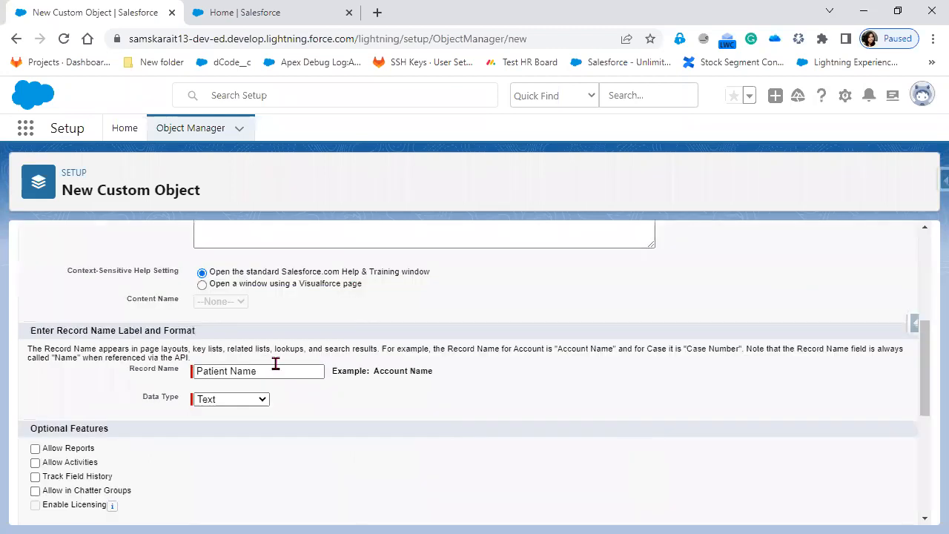
pyautogui.click(69, 433)
pyautogui.click(71, 447)
pyautogui.click(101, 460)
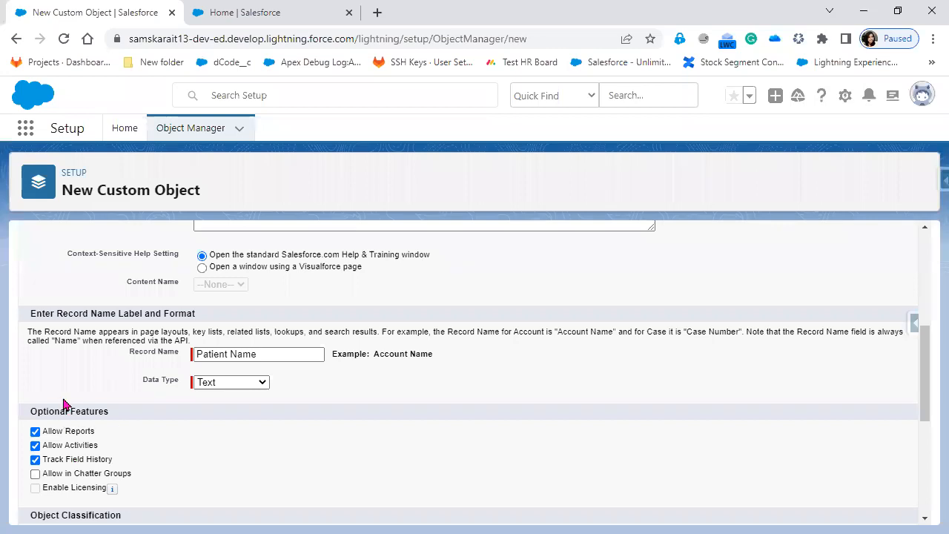
pyautogui.scroll(-3, 63, 404)
pyautogui.click(85, 476)
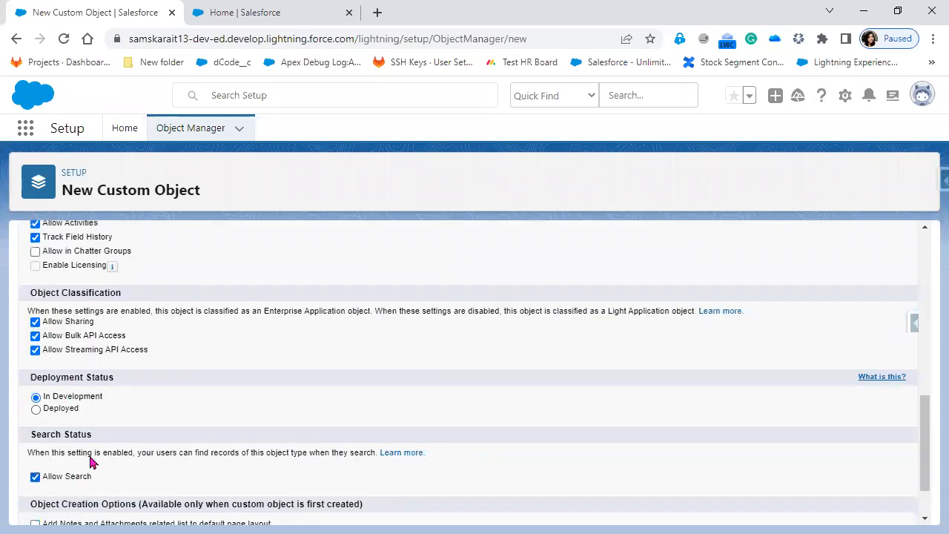
# Save the Patient object with the Notes and Attachments related list and the New Custom Tab Wizard launch option enabled
pyautogui.scroll(-1, 91, 462)
pyautogui.click(83, 461)
pyautogui.click(77, 473)
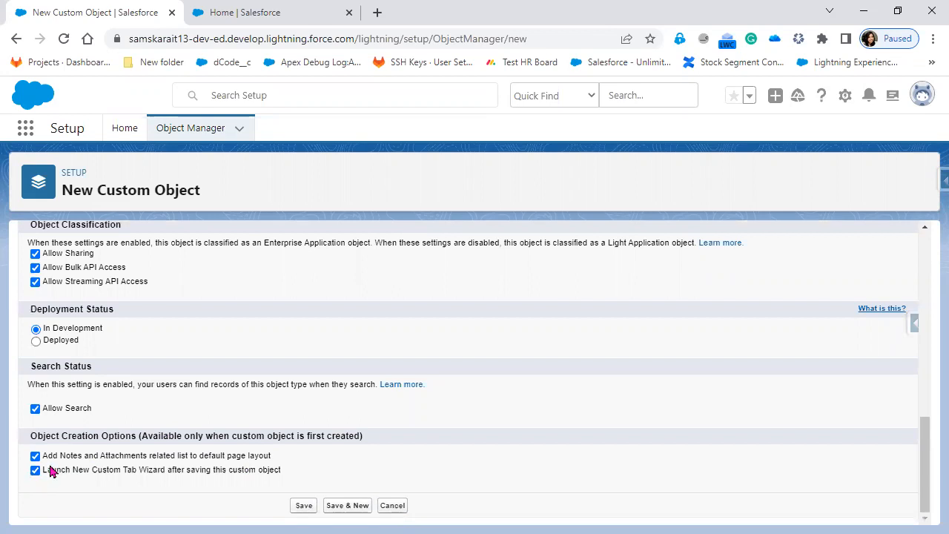
pyautogui.click(305, 507)
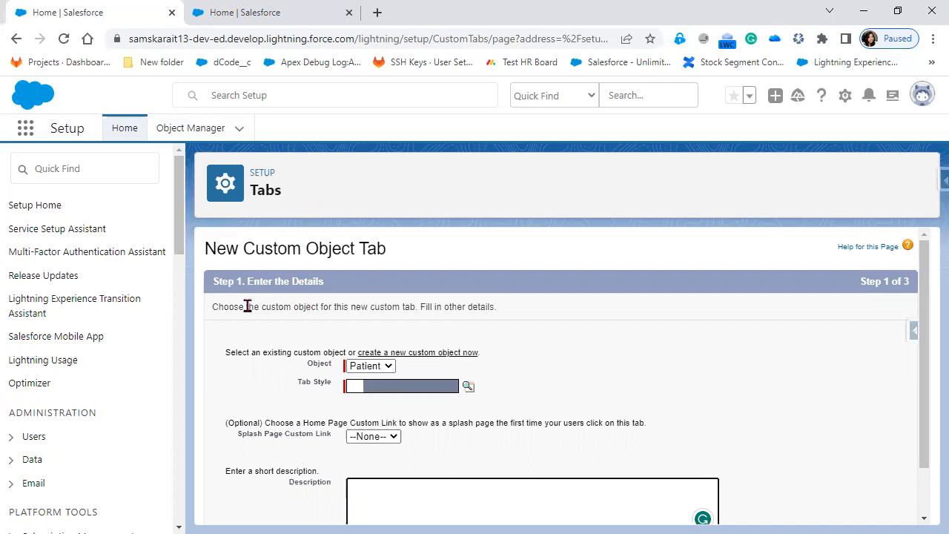
# Assign the People tab style to the Patient object's custom tab and continue to the profile settings
pyautogui.moveTo(213, 282); pyautogui.dragTo(320, 282)
pyautogui.scroll(-1, 386, 339)
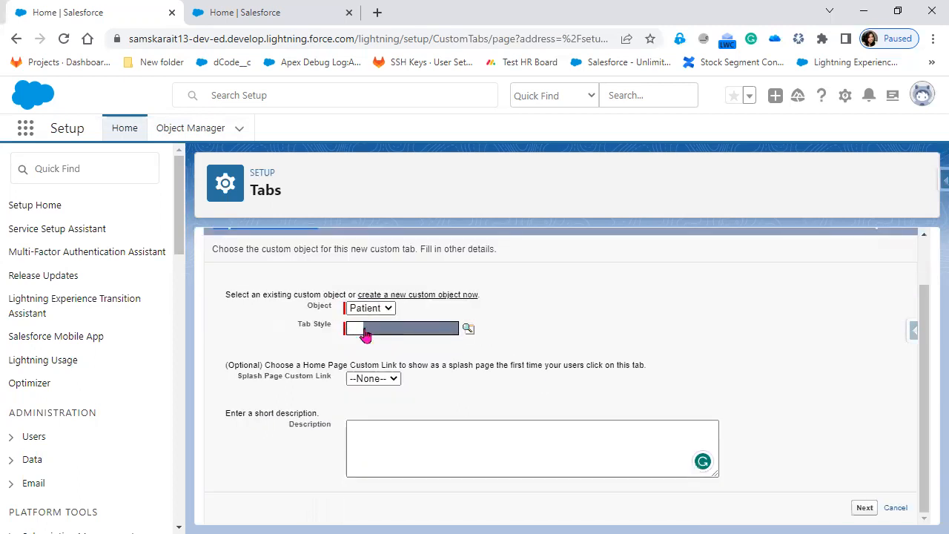
pyautogui.click(473, 332)
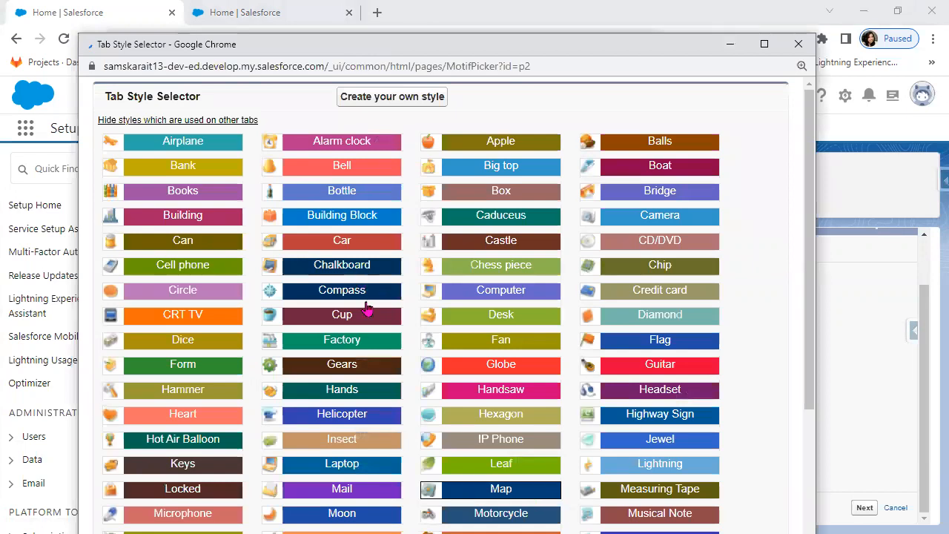
pyautogui.scroll(-3, 367, 308)
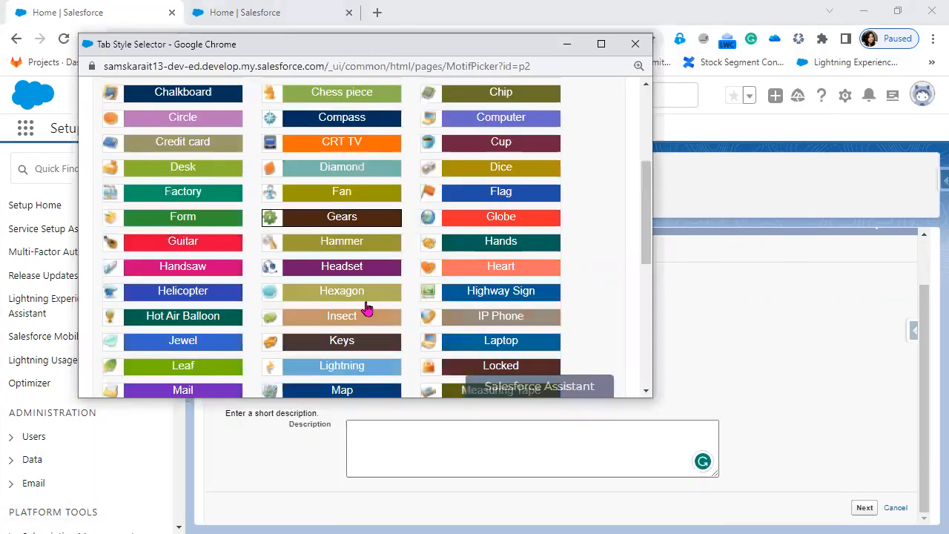
pyautogui.scroll(-2, 367, 307)
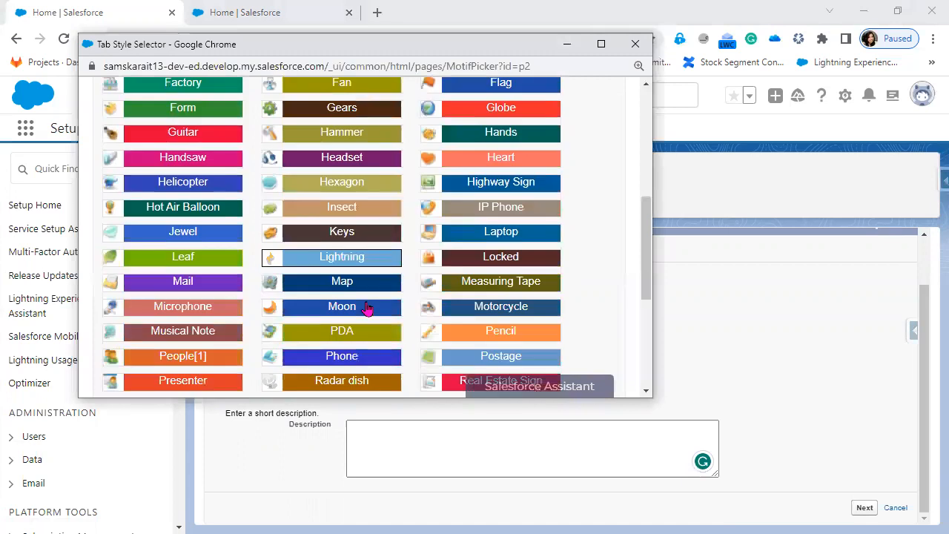
pyautogui.scroll(-4, 368, 308)
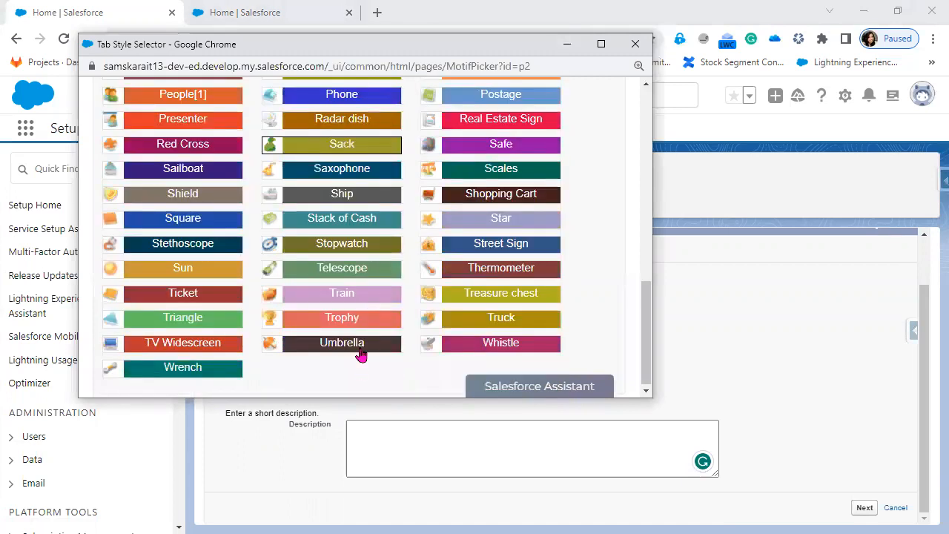
pyautogui.scroll(3, 361, 350)
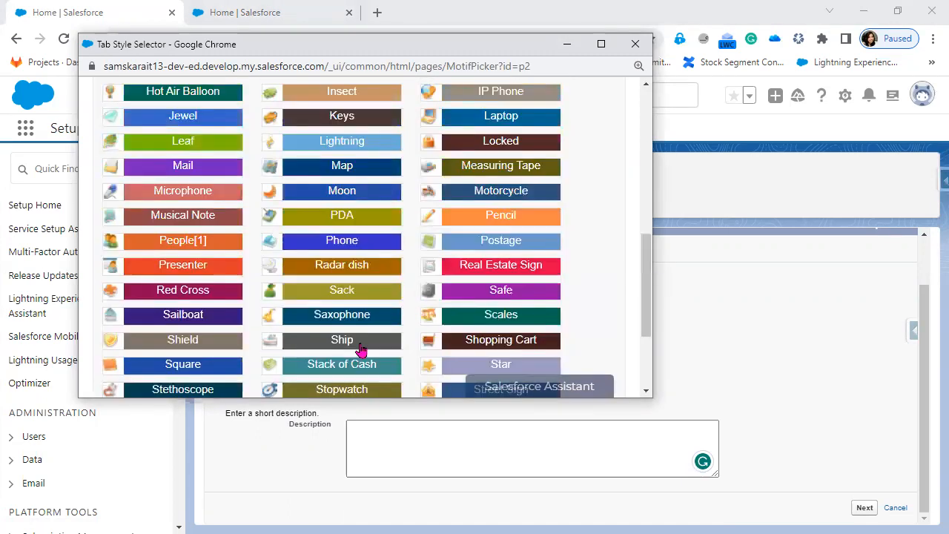
pyautogui.scroll(2, 361, 350)
pyautogui.scroll(1, 361, 350)
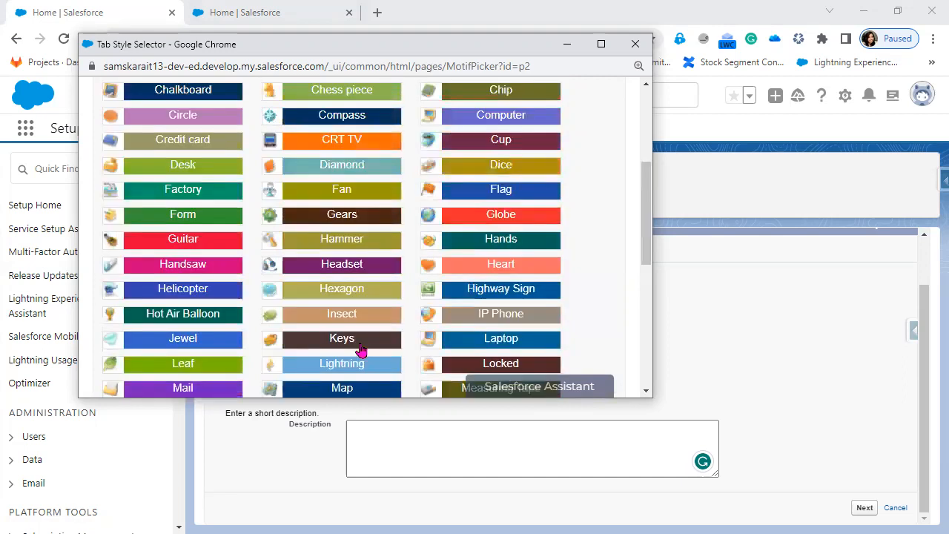
pyautogui.scroll(2, 361, 350)
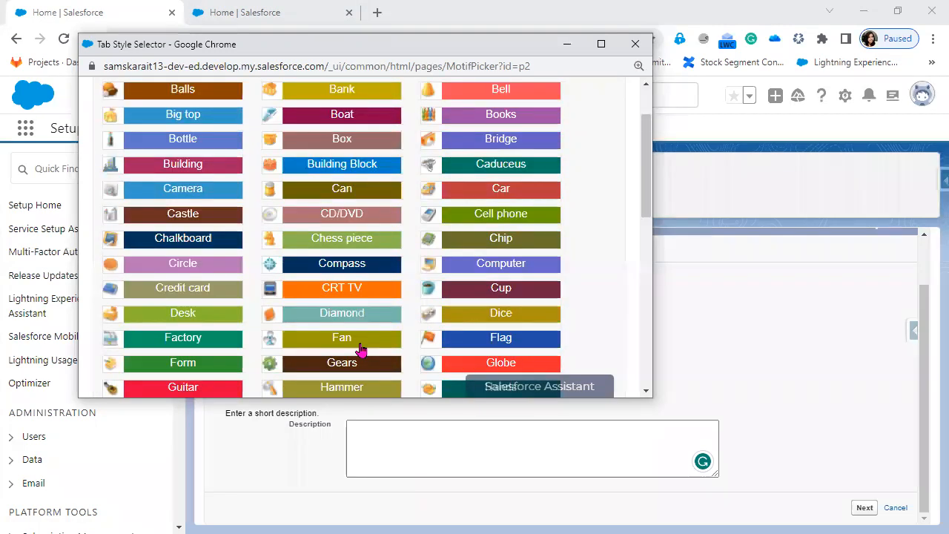
pyautogui.scroll(-3, 361, 350)
pyautogui.scroll(-1, 362, 350)
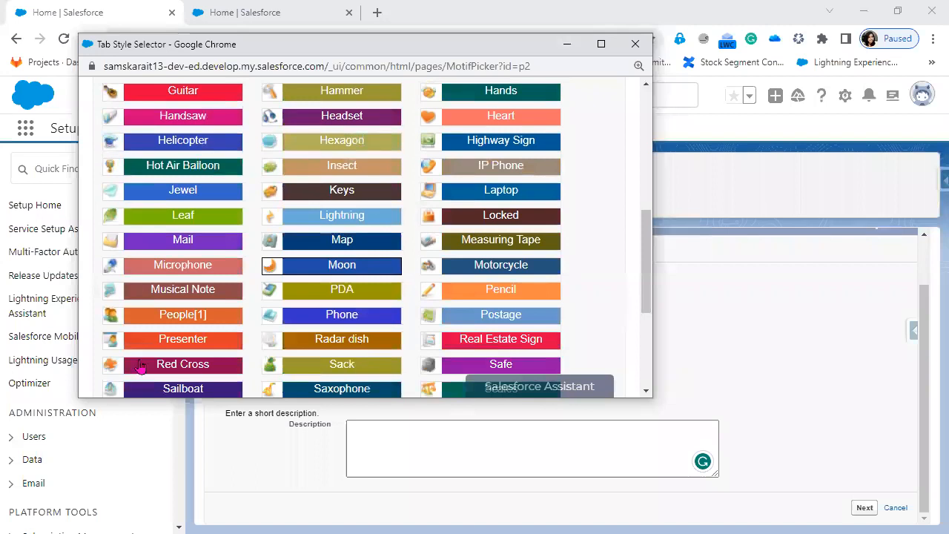
pyautogui.click(137, 318)
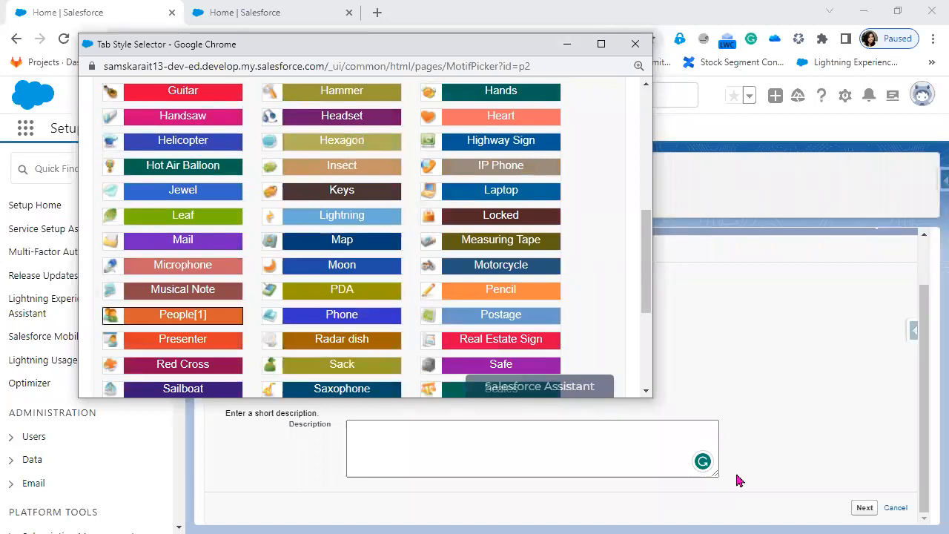
pyautogui.click(864, 508)
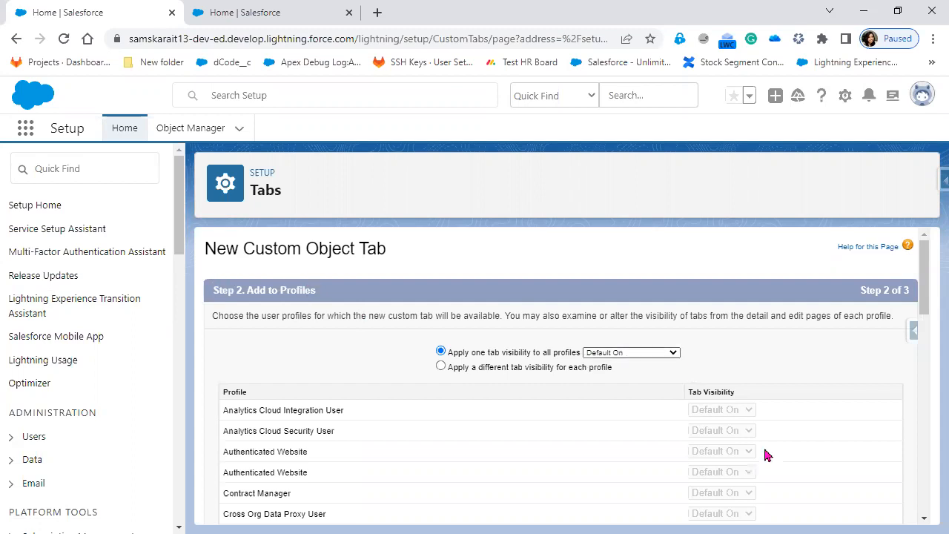
# Accept the Default On tab visibility for all profiles and continue to the custom app settings
pyautogui.scroll(-2, 767, 453)
pyautogui.scroll(-10, 767, 459)
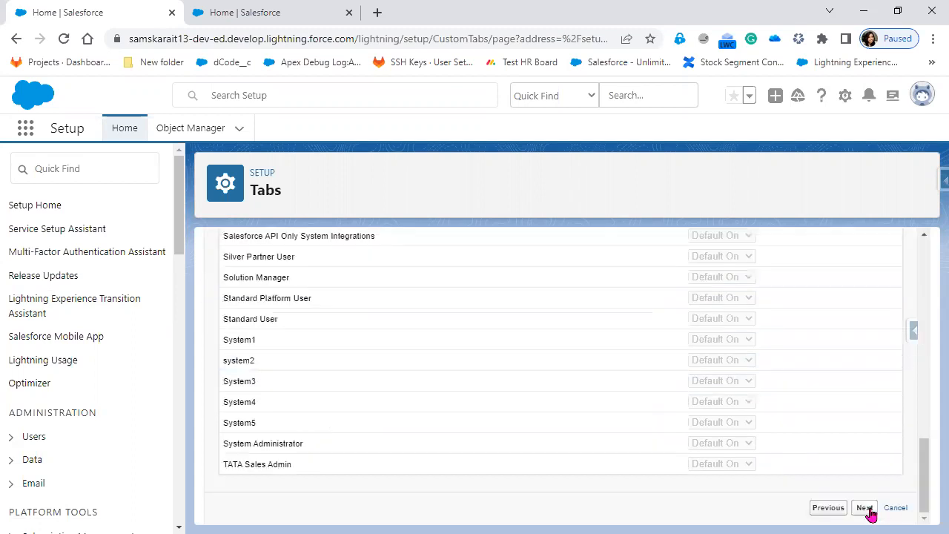
pyautogui.click(864, 508)
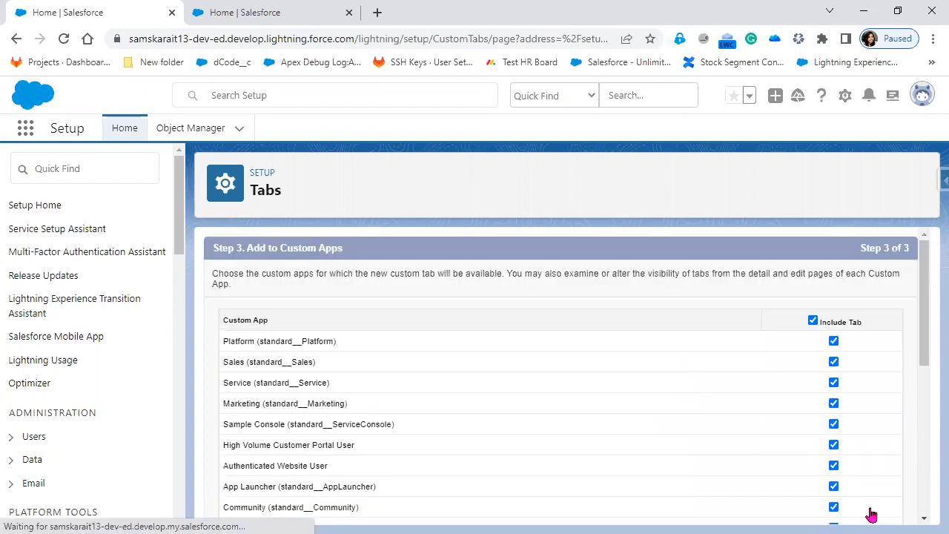
# Keep the Patient tab included in all custom apps and appended to users' personal customizations, and save it
pyautogui.scroll(-2, 529, 409)
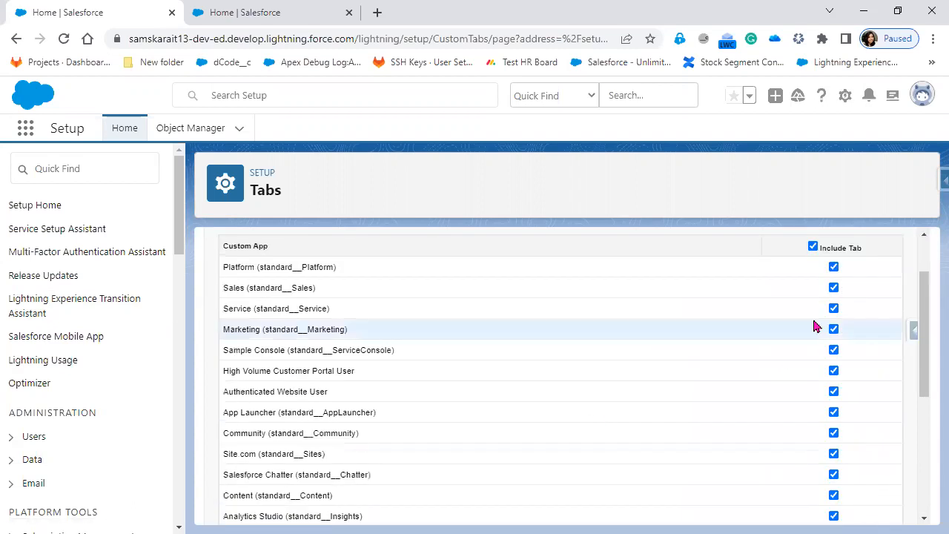
pyautogui.scroll(2, 818, 327)
pyautogui.doubleClick(847, 330)
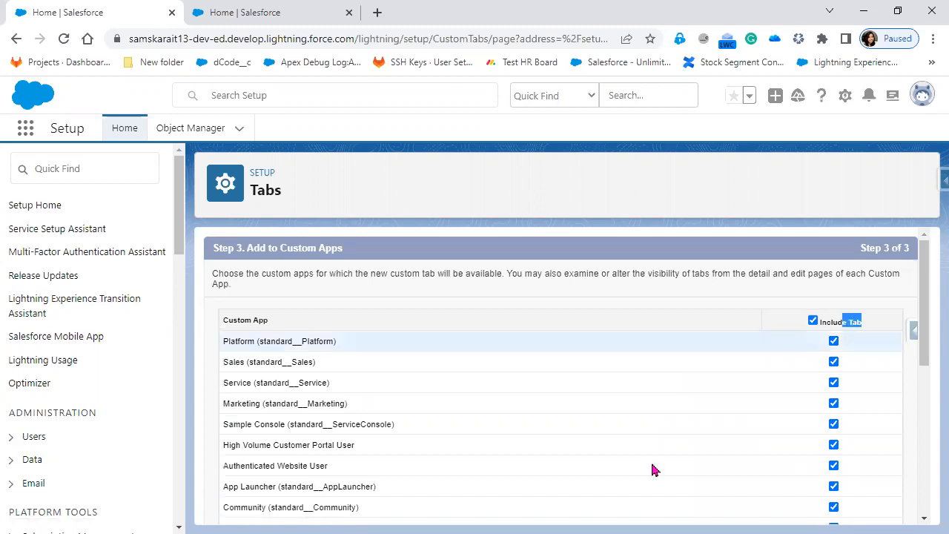
pyautogui.scroll(-10, 725, 479)
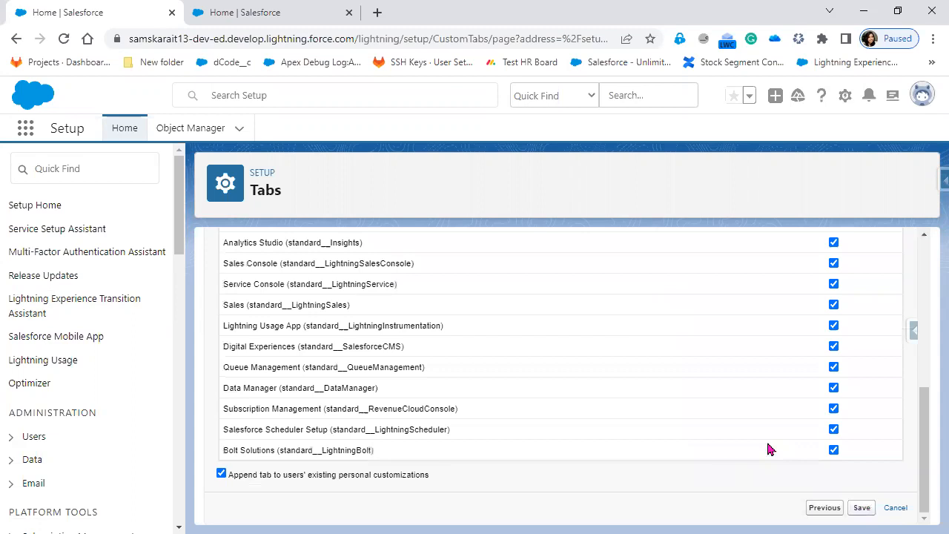
pyautogui.click(870, 511)
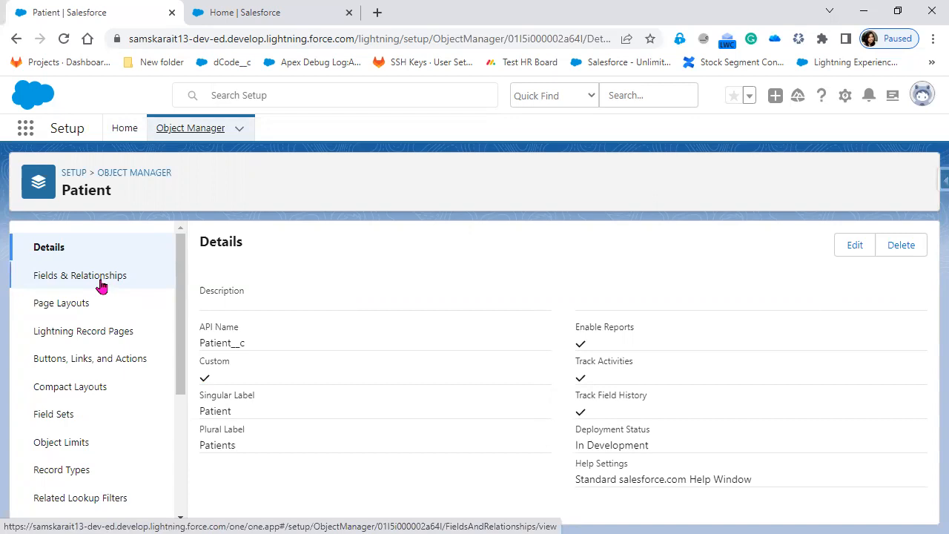
# Refresh the Sales home page and open the Patients item by searching the apps and items for "pat"
pyautogui.click(102, 286)
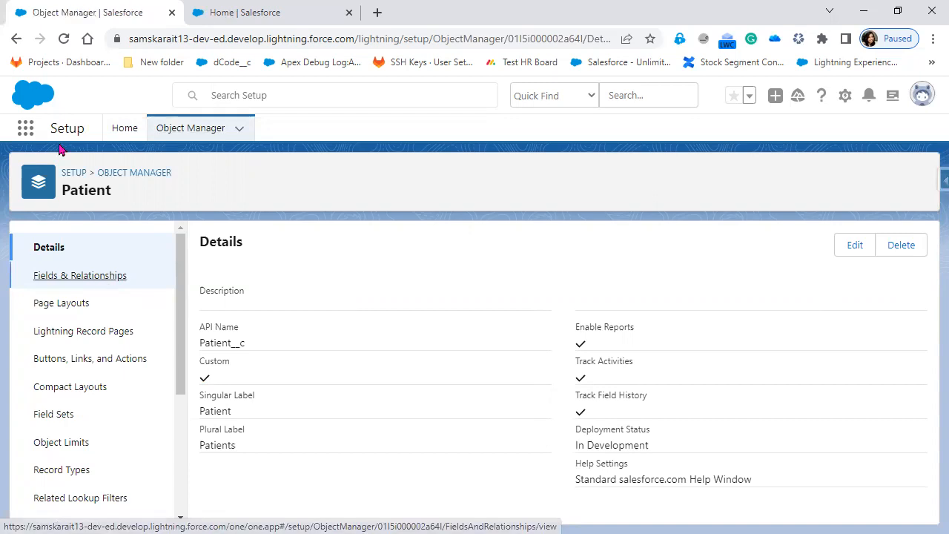
pyautogui.click(231, 15)
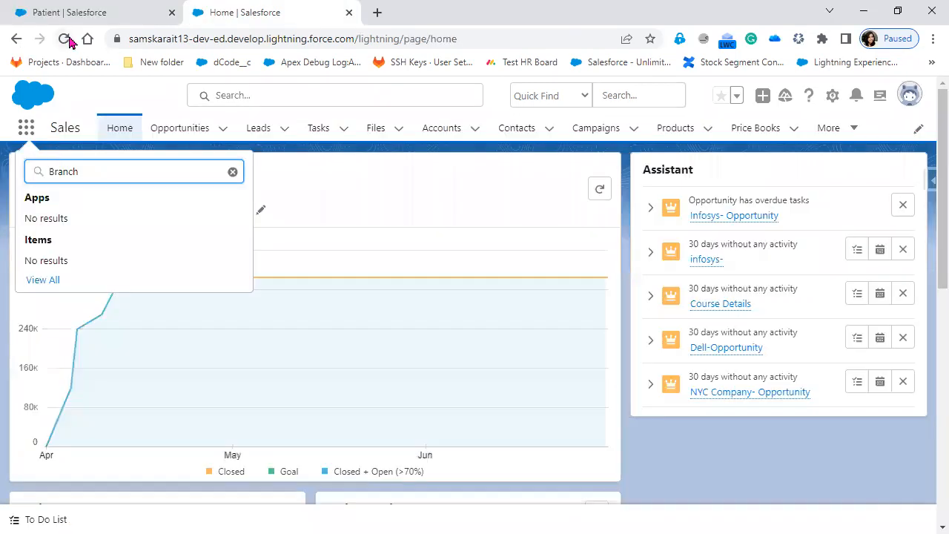
pyautogui.click(64, 39)
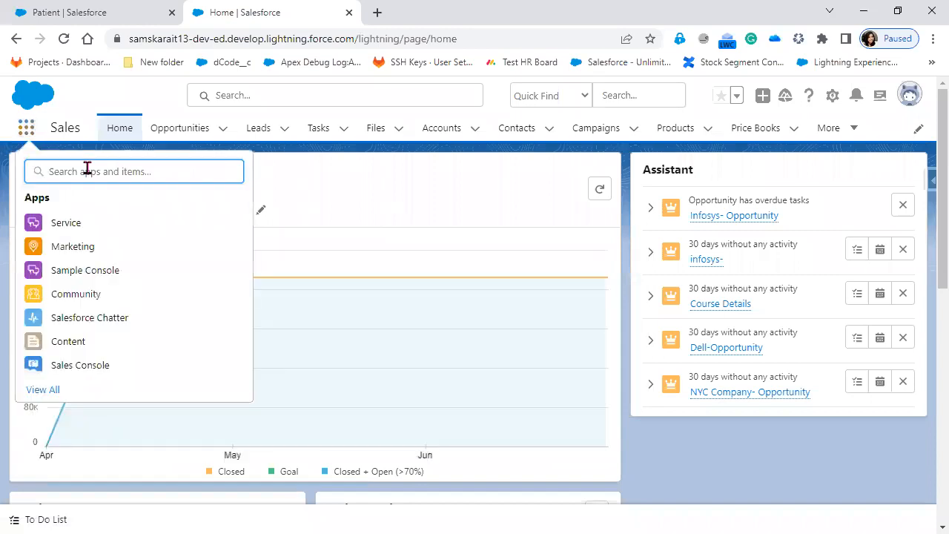
pyautogui.write('pat')
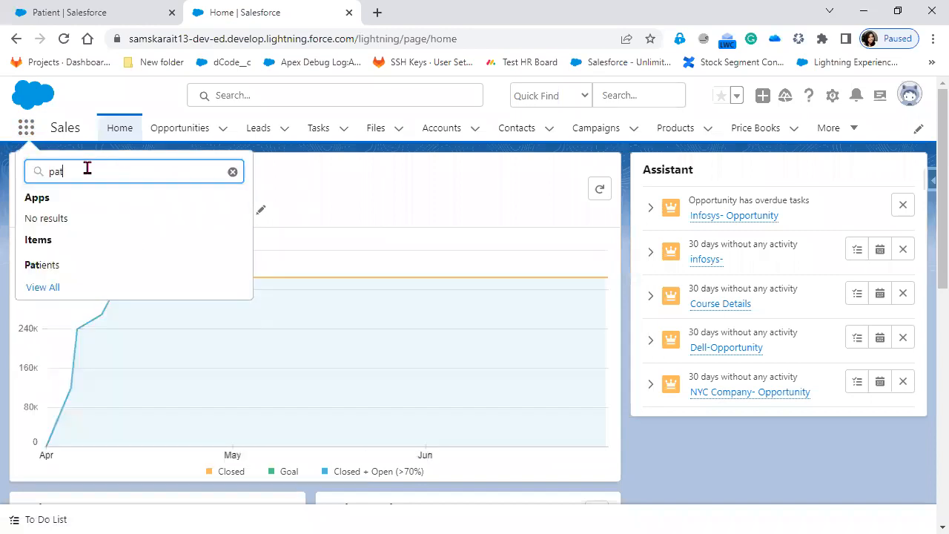
pyautogui.click(42, 267)
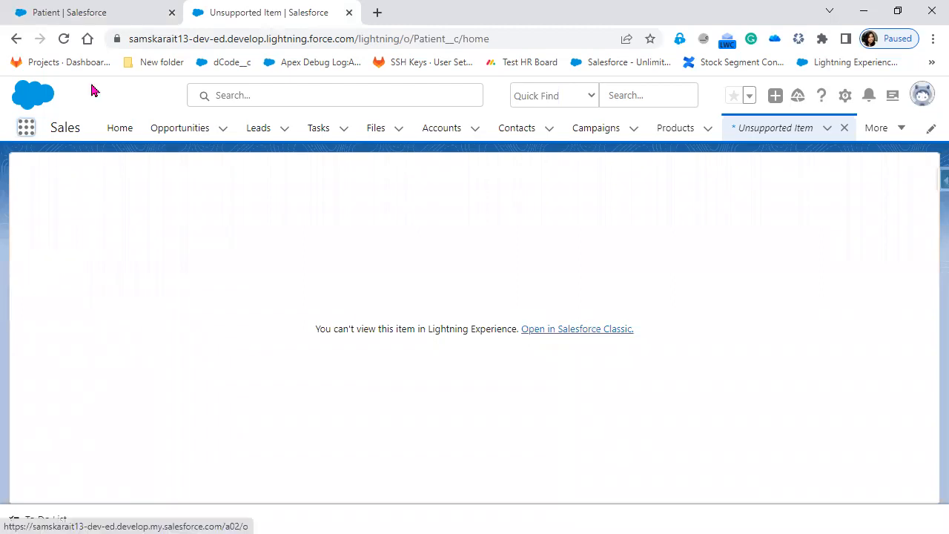
# Close the unsupported item, reload the Sales app and open the Patients list from its additional navigation items
pyautogui.click(846, 128)
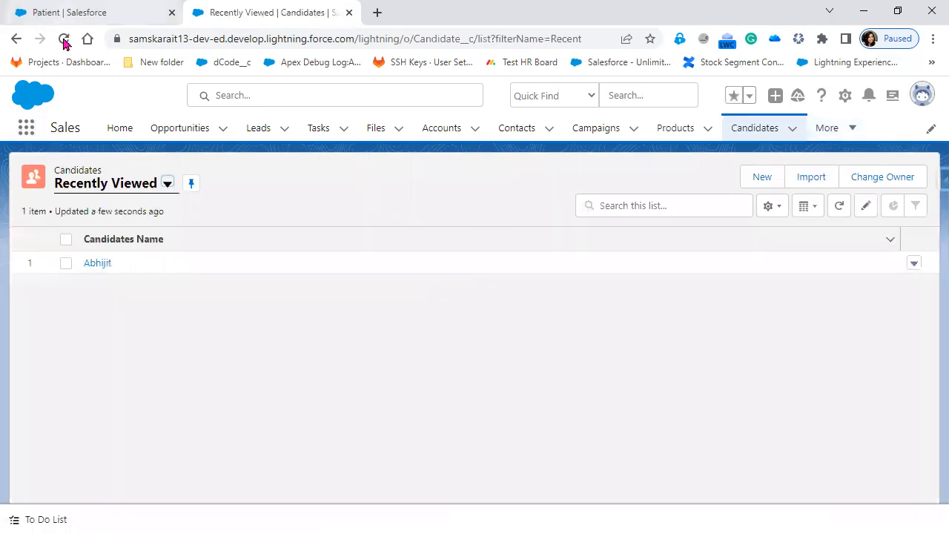
pyautogui.click(65, 40)
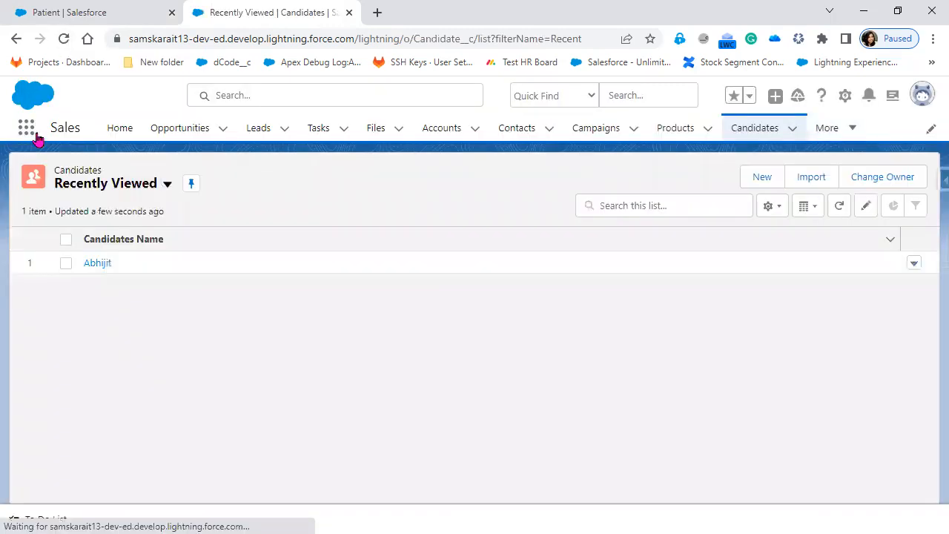
pyautogui.click(837, 129)
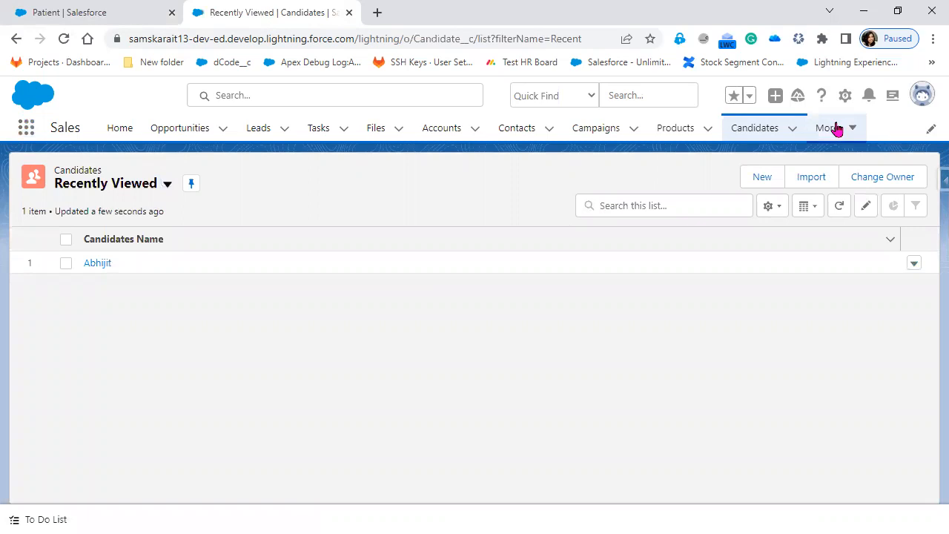
pyautogui.click(846, 309)
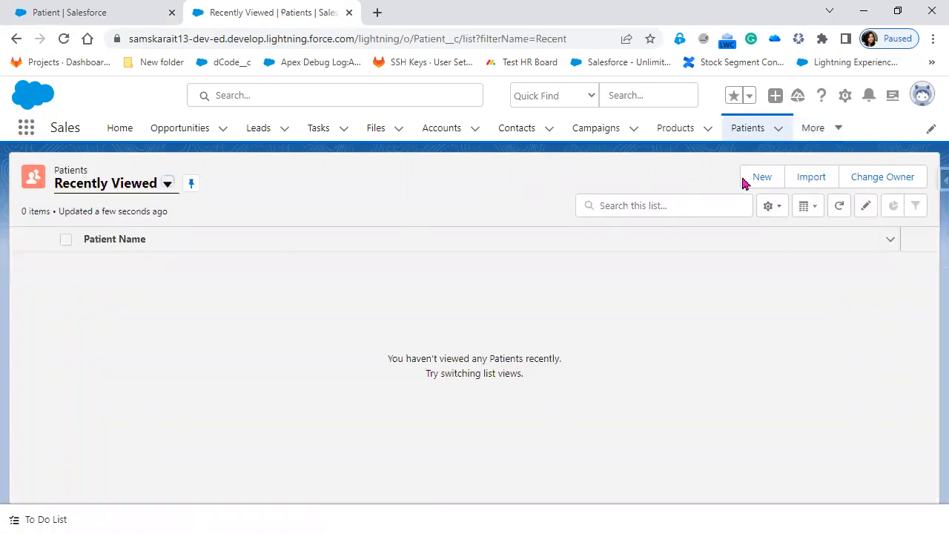
# View the new record form for a patient and cancel it without saving
pyautogui.click(761, 179)
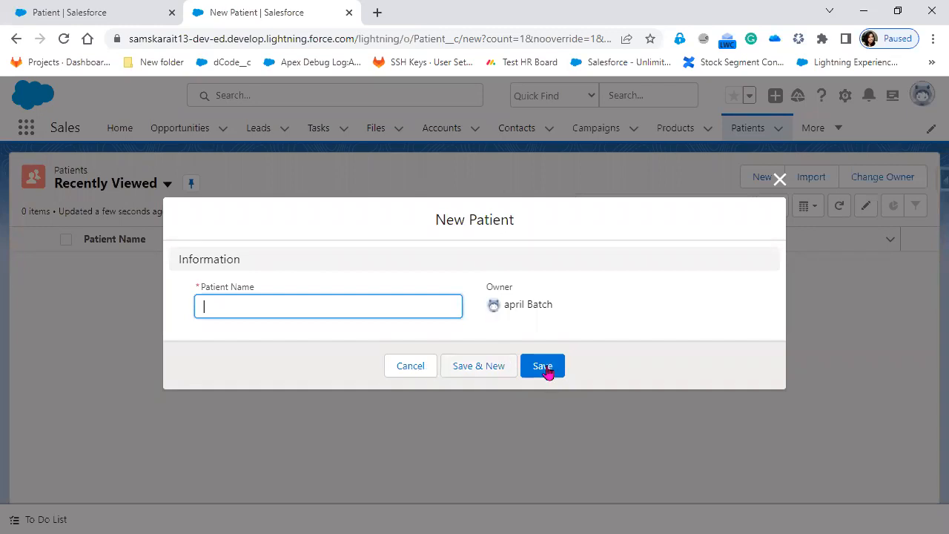
pyautogui.click(410, 371)
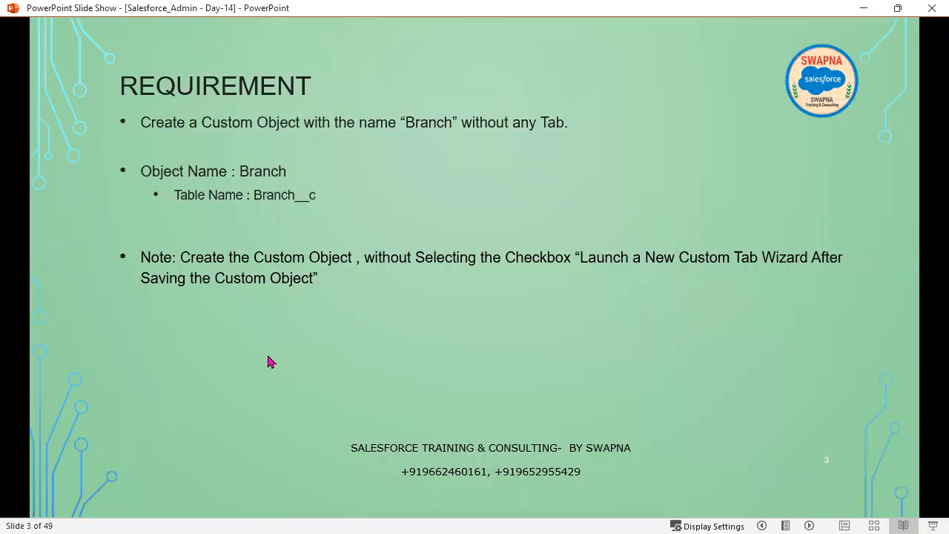
pyautogui.click(269, 362)
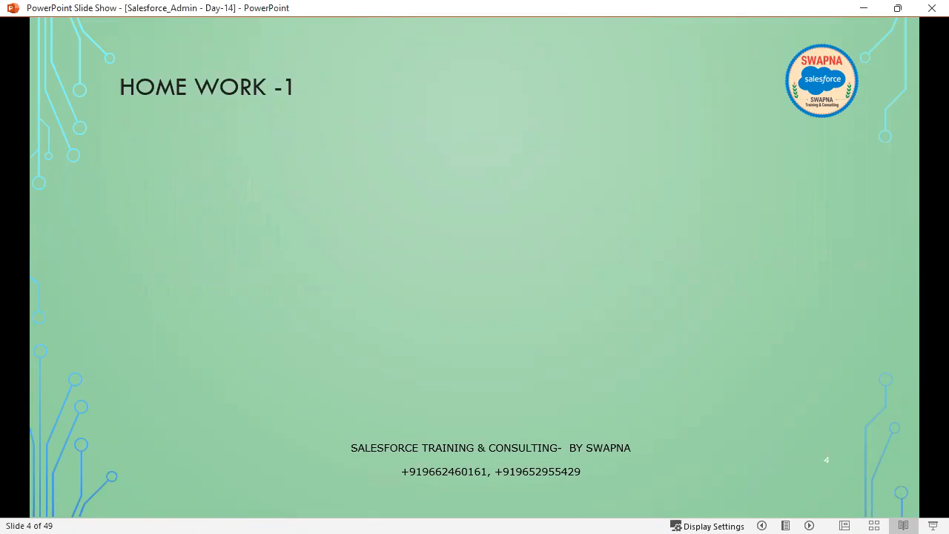
pyautogui.click(269, 362)
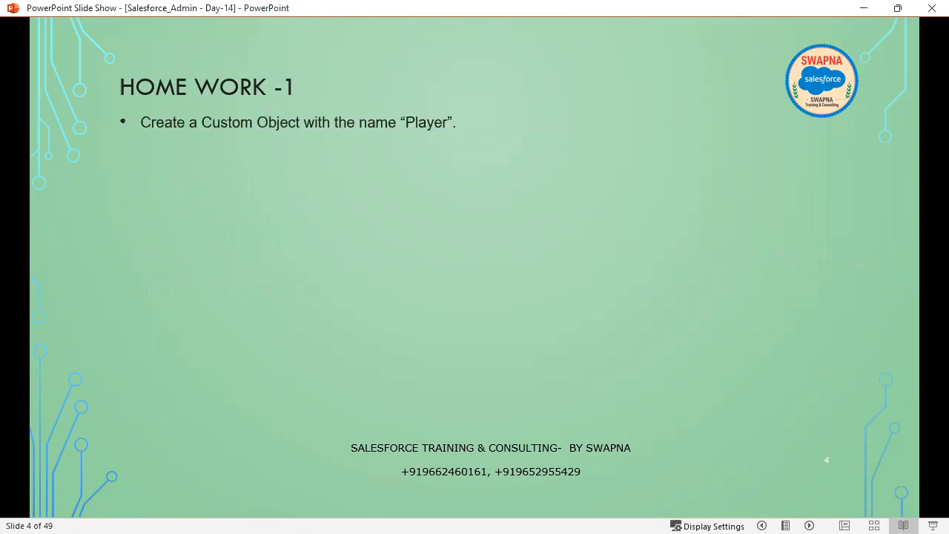
pyautogui.press('Right')
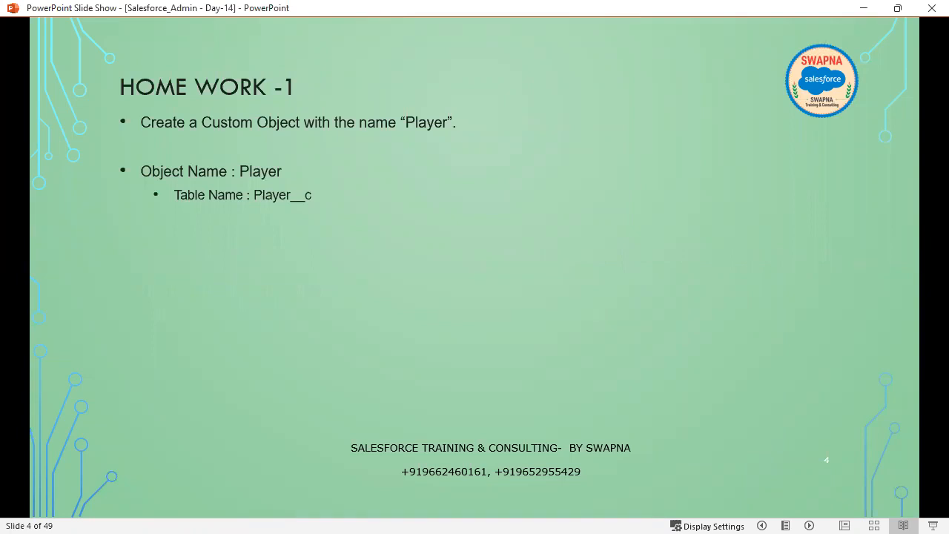
pyautogui.press('Right')
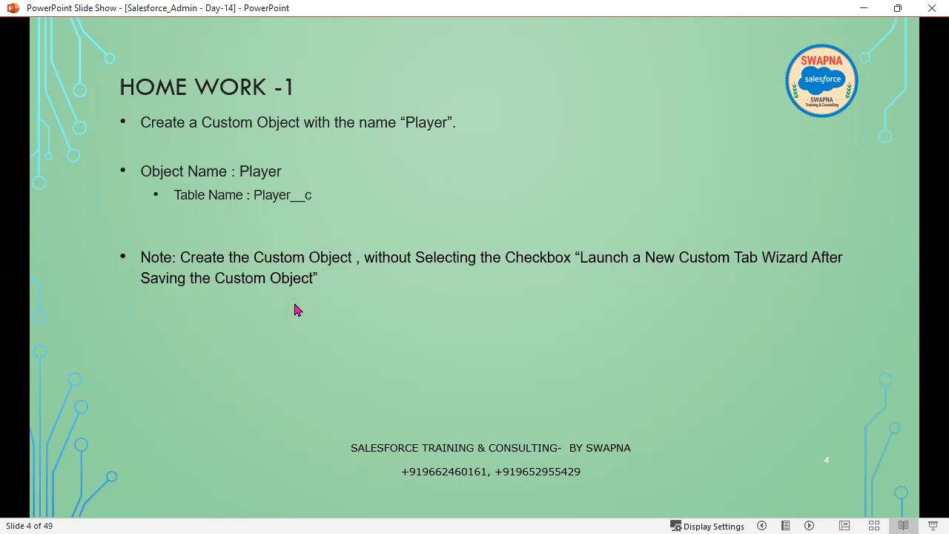
pyautogui.click(272, 349)
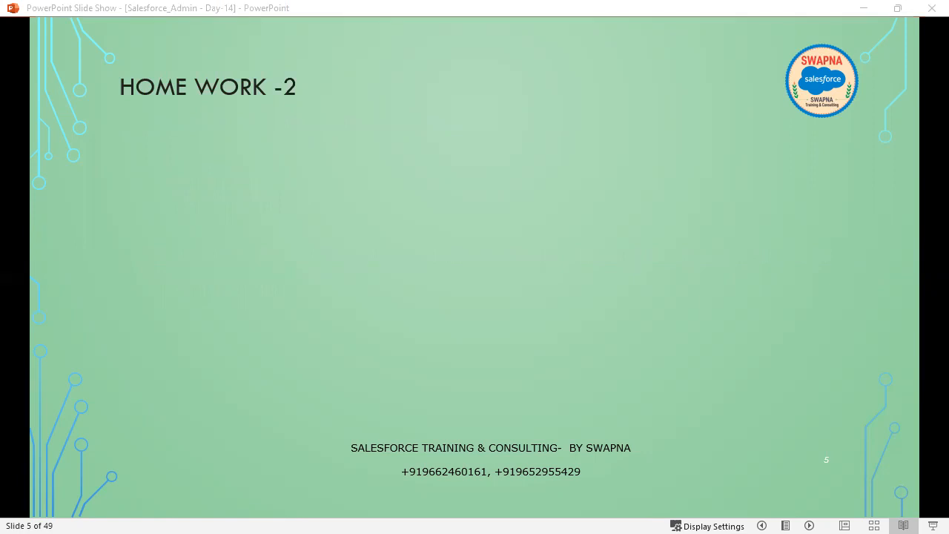
pyautogui.click(453, 305)
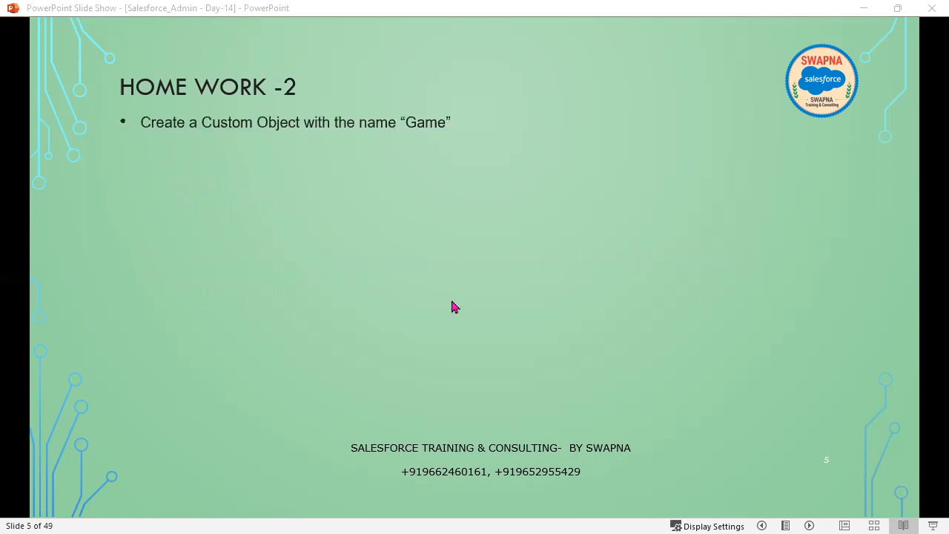
pyautogui.press('Left')
pyautogui.press('Left')
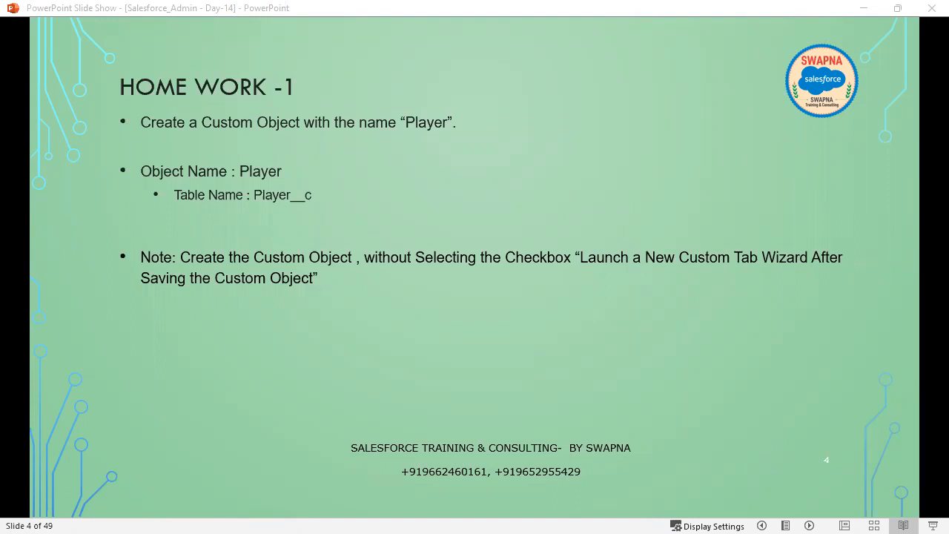
# Advance the slide show through the Home Work -1 and Home Work -2 slides to the Tab slide
pyautogui.click(212, 341)
pyautogui.click(213, 342)
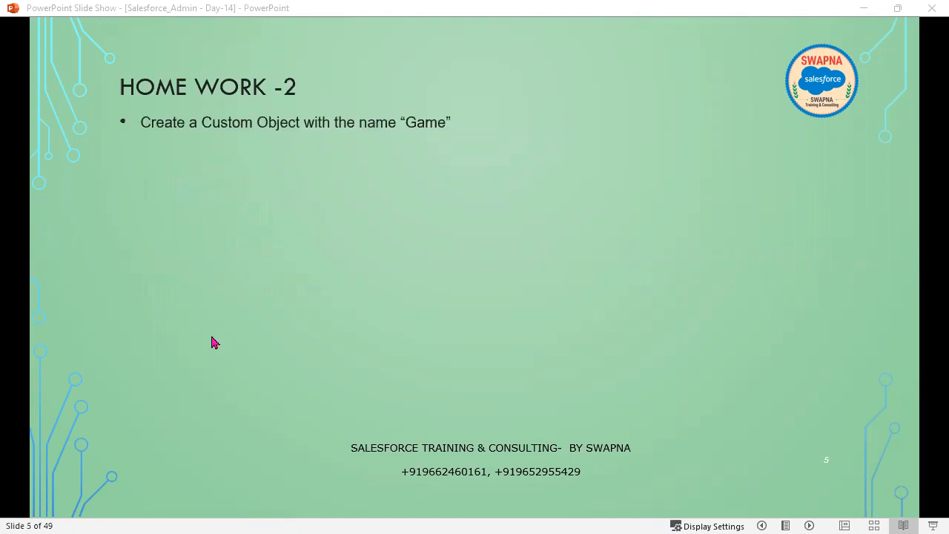
pyautogui.click(212, 342)
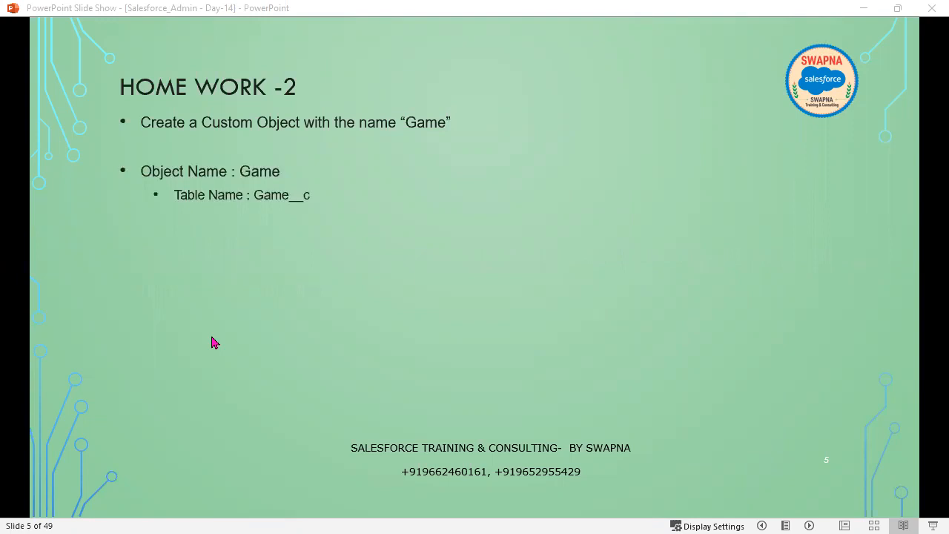
pyautogui.click(212, 342)
pyautogui.press('Left')
pyautogui.click(589, 379)
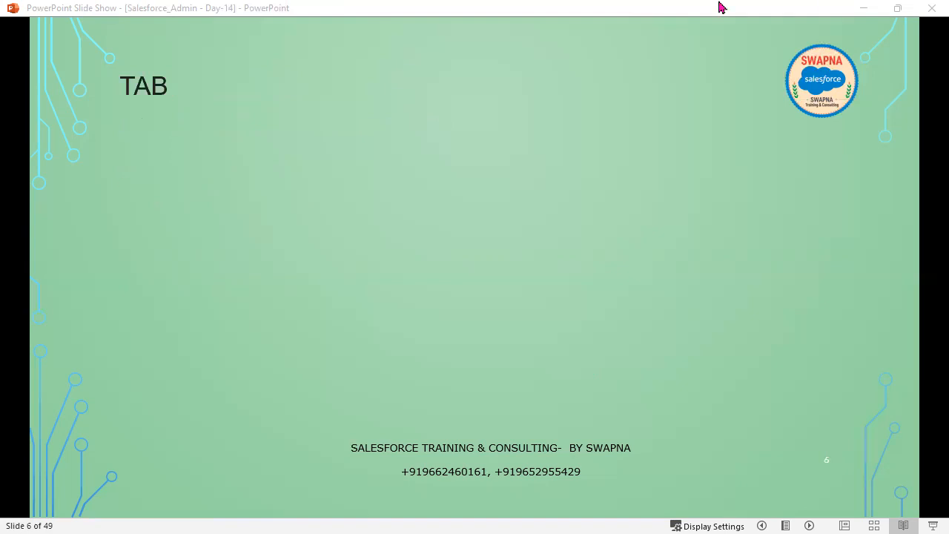
# Switch to Chrome to view the Patient object's Fields & Relationships, and return to PowerPoint to reveal the Tab slide's first point
pyautogui.click(864, 7)
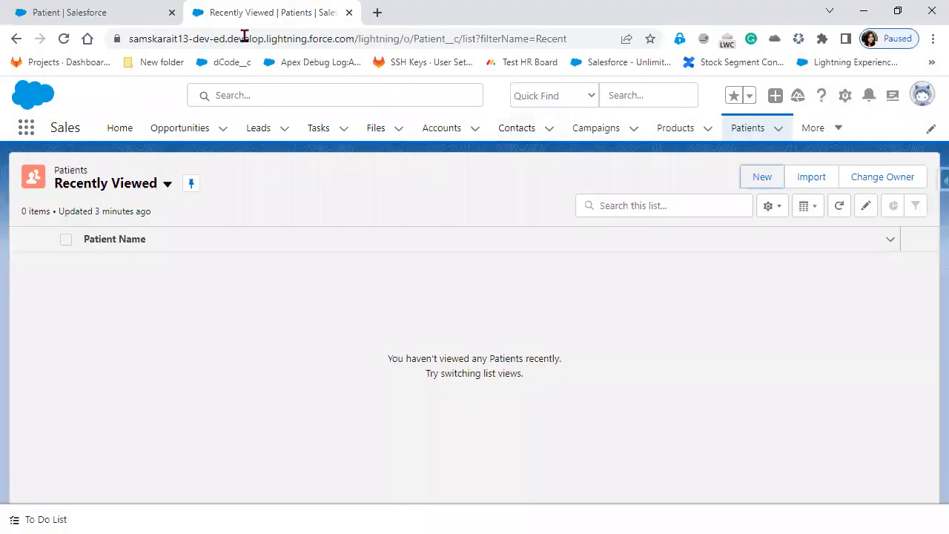
pyautogui.click(115, 21)
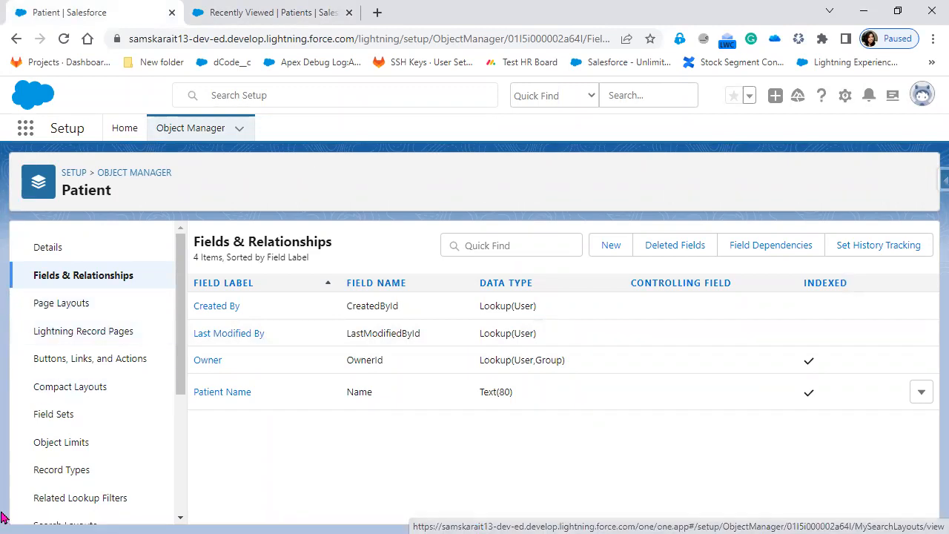
pyautogui.hotkey('alt', 'Tab')
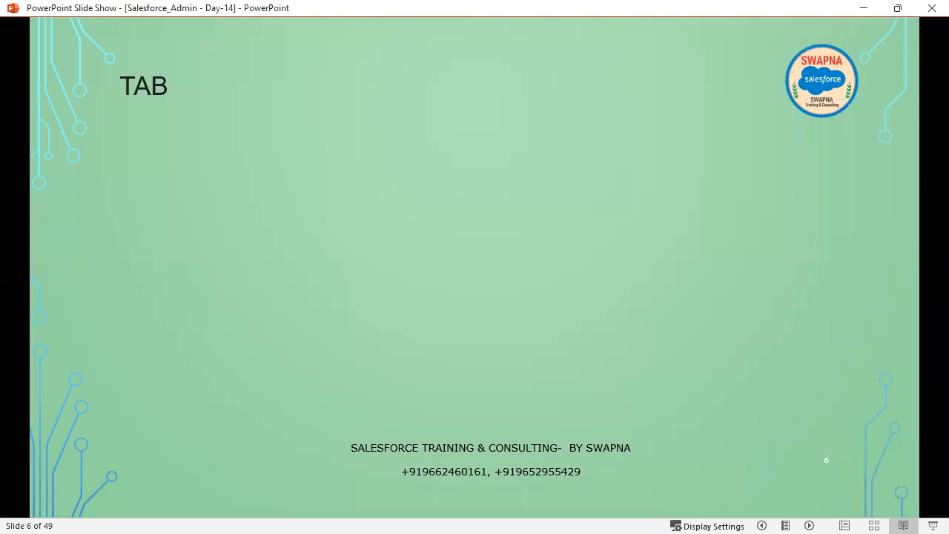
pyautogui.click(377, 239)
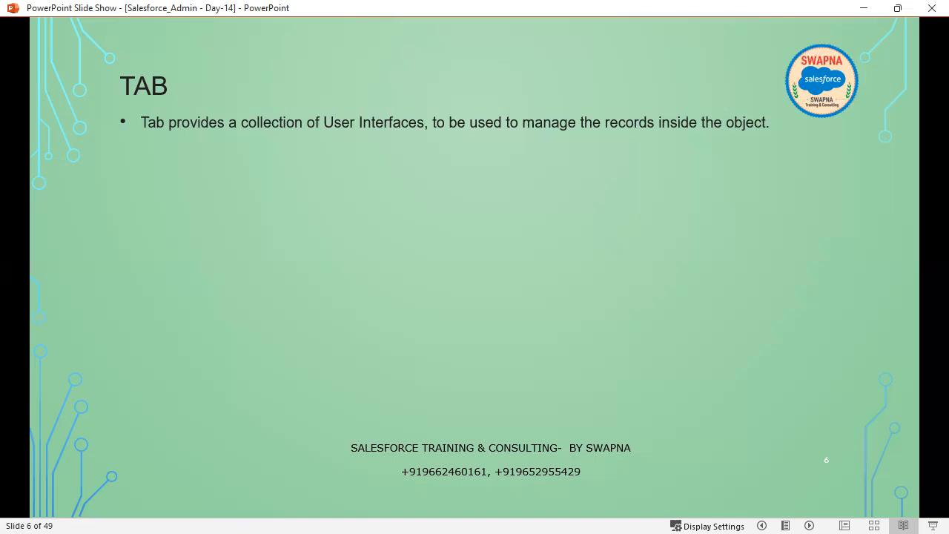
# Switch to the Sales app in Chrome, view its Patients and Products lists, and return to the PowerPoint slide show
pyautogui.hotkey('alt', 'Tab')
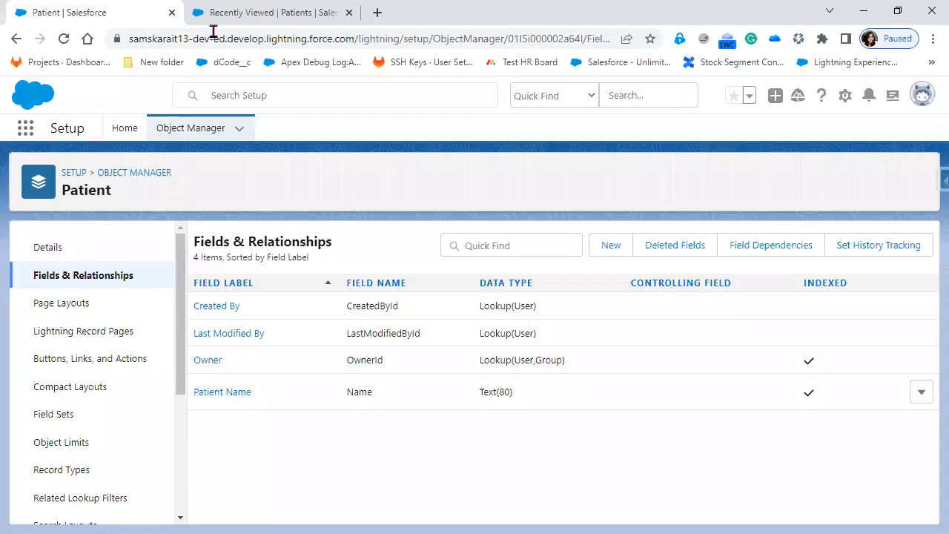
pyautogui.click(289, 15)
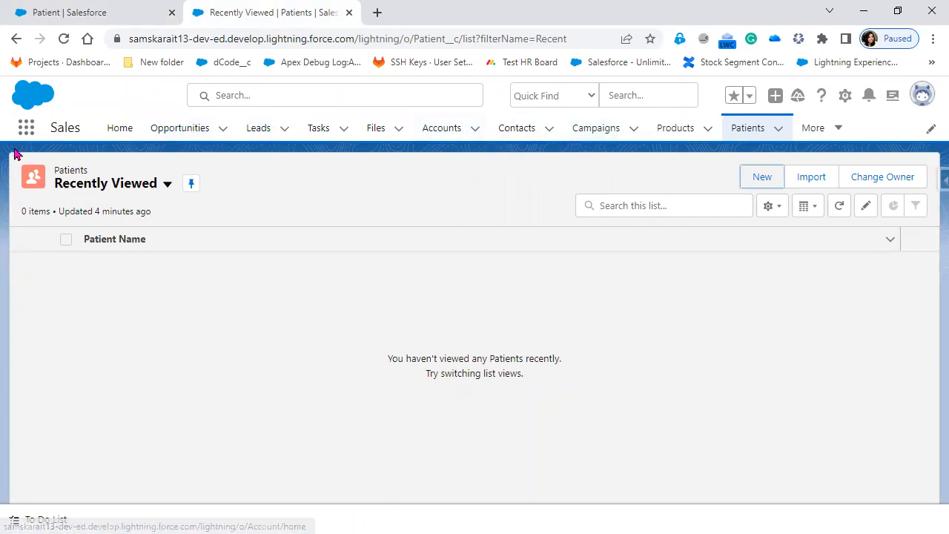
pyautogui.click(692, 137)
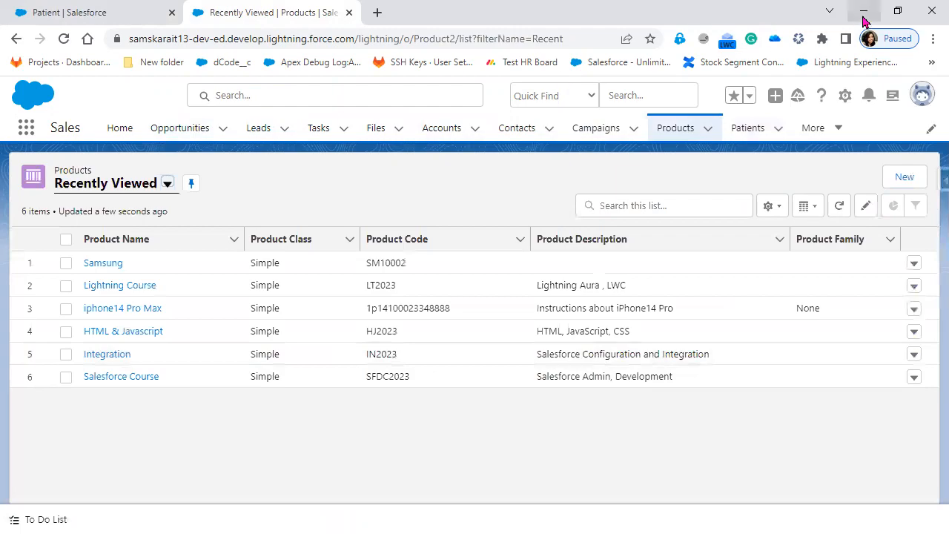
pyautogui.click(863, 12)
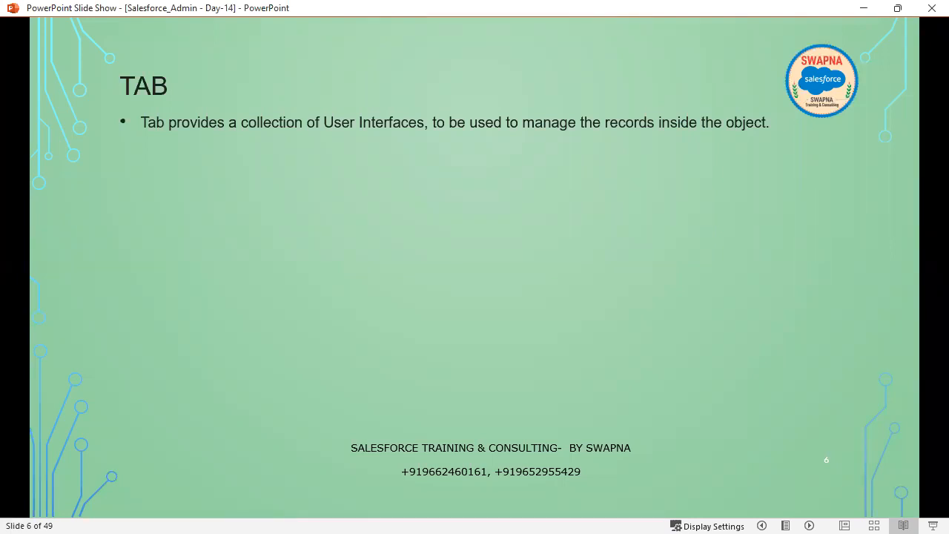
# Reveal the Tab slide's points on DML operations, one-one association and naming format, checking the Products list in Chrome between them
pyautogui.press('Right')
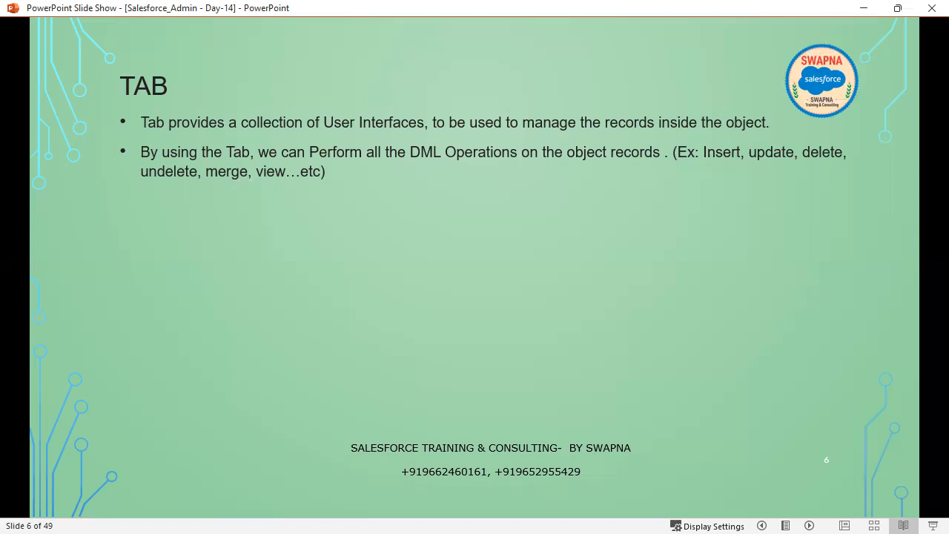
pyautogui.hotkey('alt', 'Tab')
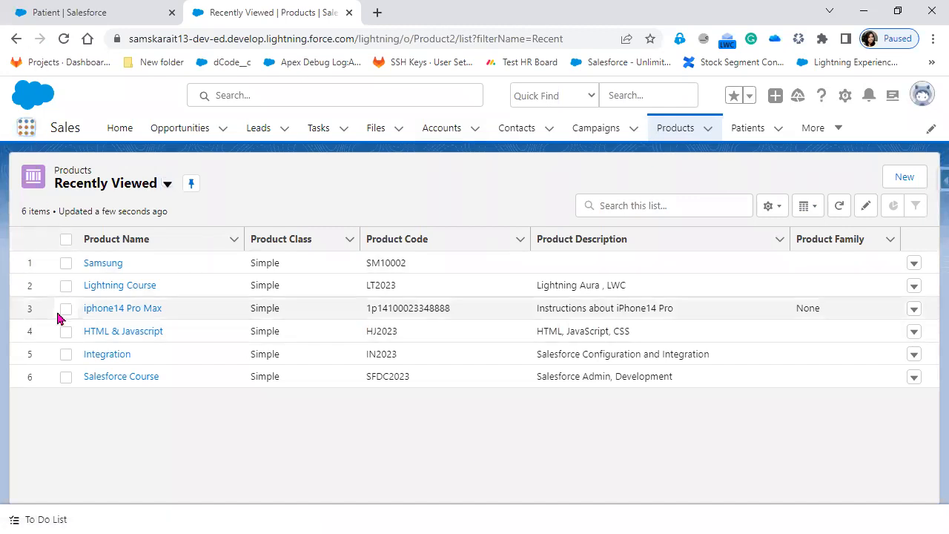
pyautogui.click(419, 468)
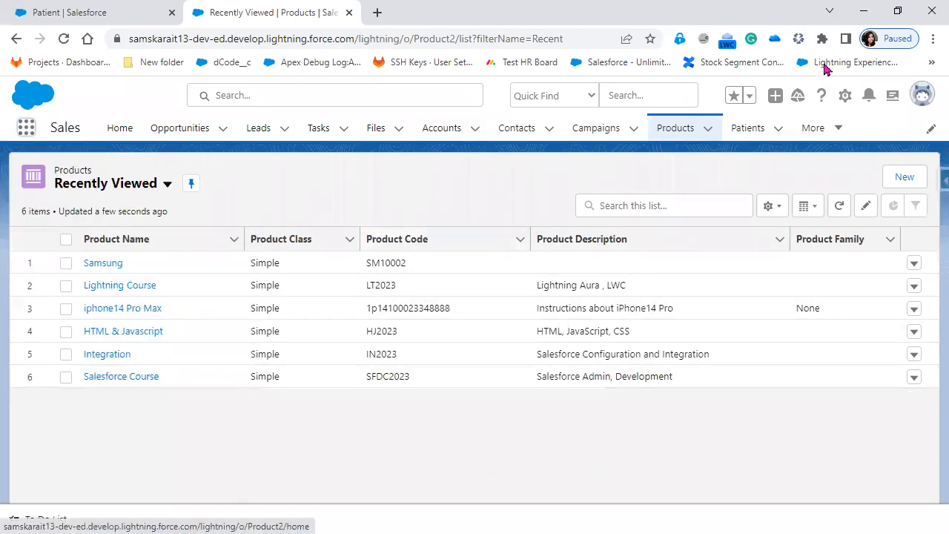
pyautogui.click(863, 11)
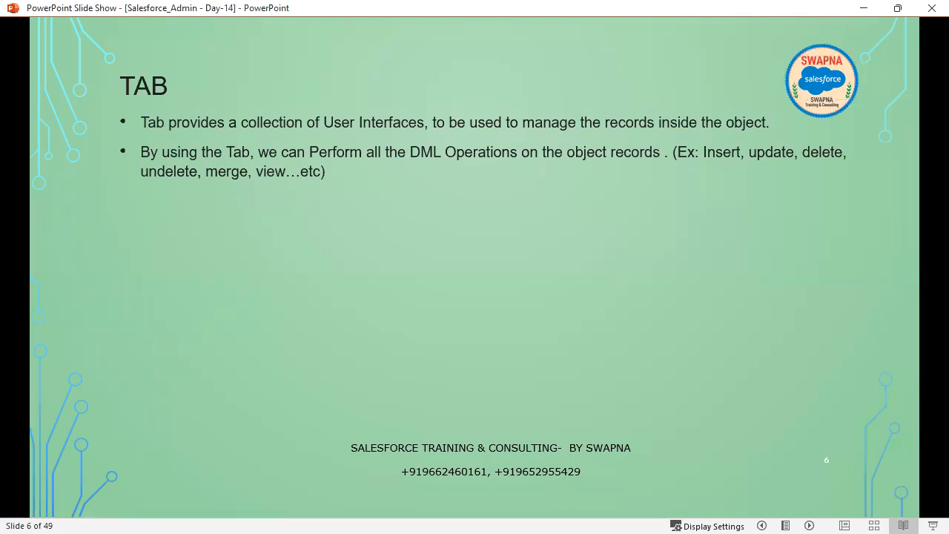
pyautogui.click(413, 353)
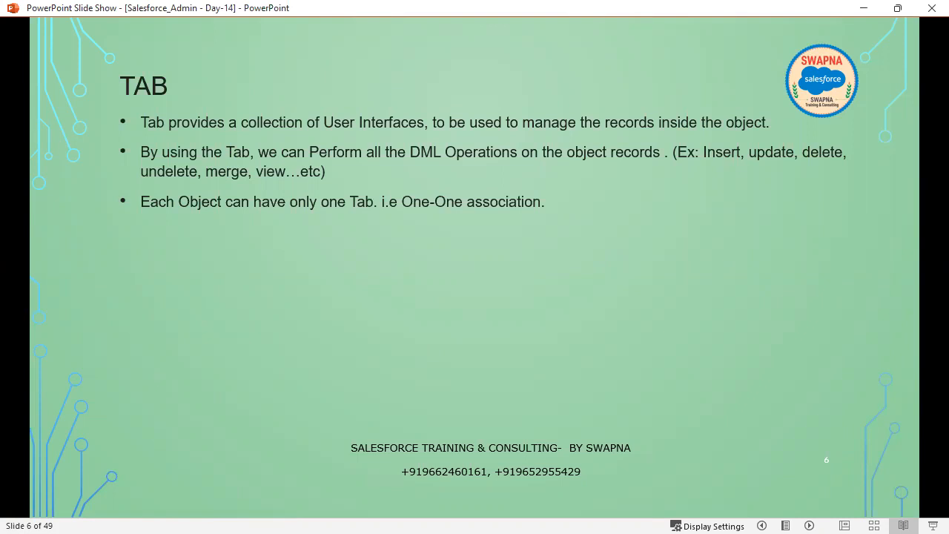
pyautogui.press('Right')
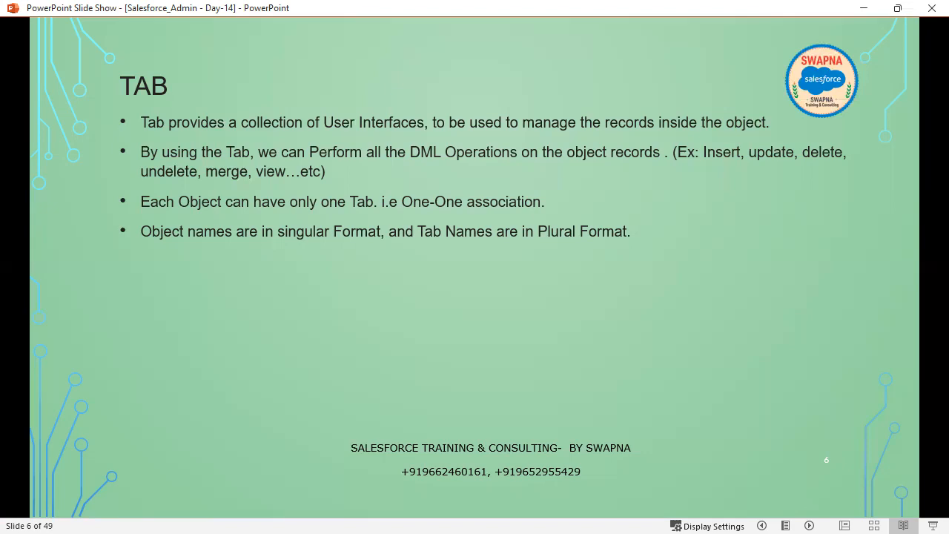
# Mark the Sales app's navigation tabs from Leads to Patients with red rectangles in Chrome, and clear the markings
pyautogui.hotkey('alt', 'Tab')
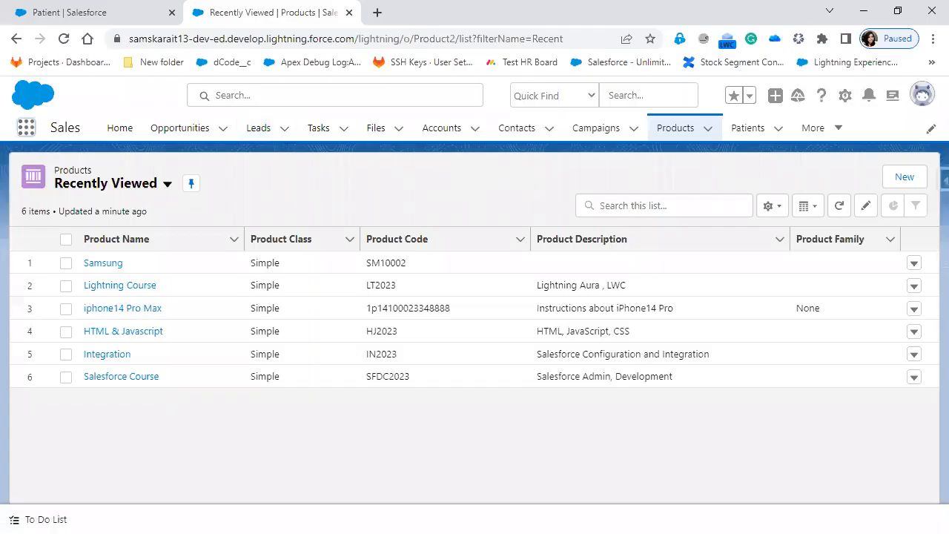
pyautogui.hotkey('alt', 'Tab')
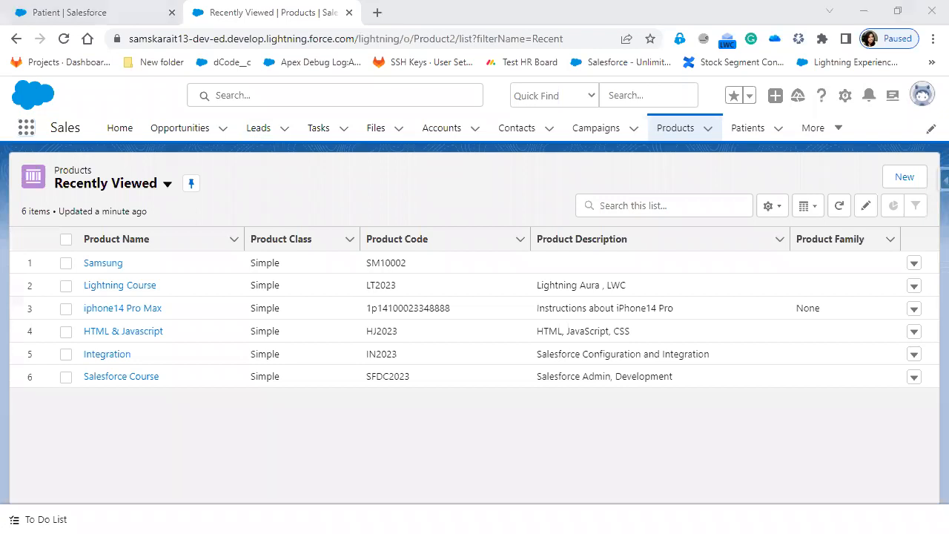
pyautogui.moveTo(236, 119)
pyautogui.mouseDown()
pyautogui.moveTo(295, 142)
pyautogui.moveTo(320, 132)
pyautogui.moveTo(466, 142)
pyautogui.mouseUp()
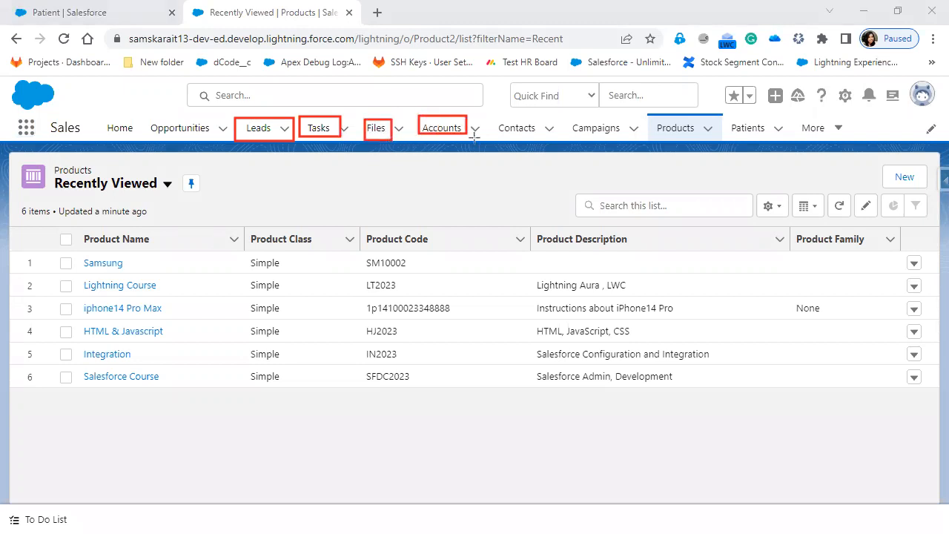
pyautogui.moveTo(495, 106)
pyautogui.mouseDown()
pyautogui.moveTo(552, 139)
pyautogui.moveTo(801, 143)
pyautogui.mouseUp()
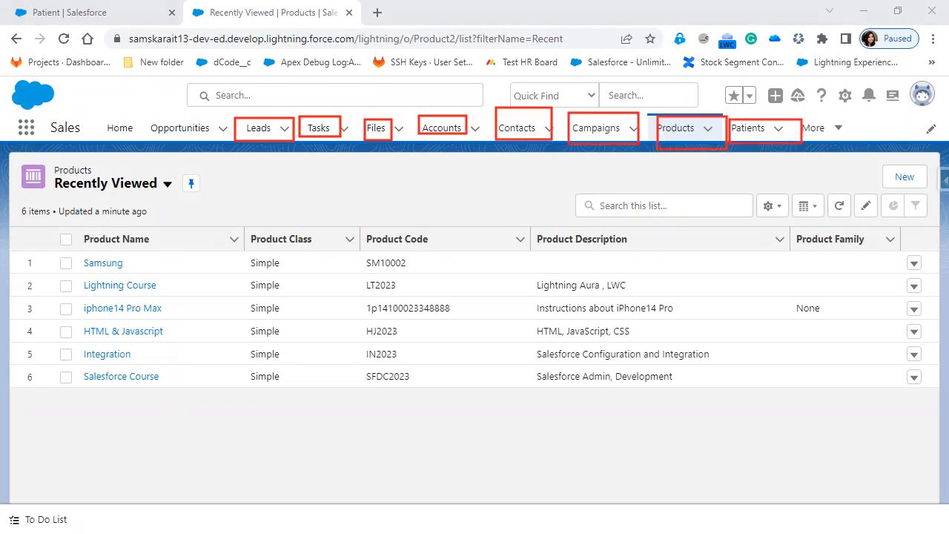
pyautogui.press('Escape')
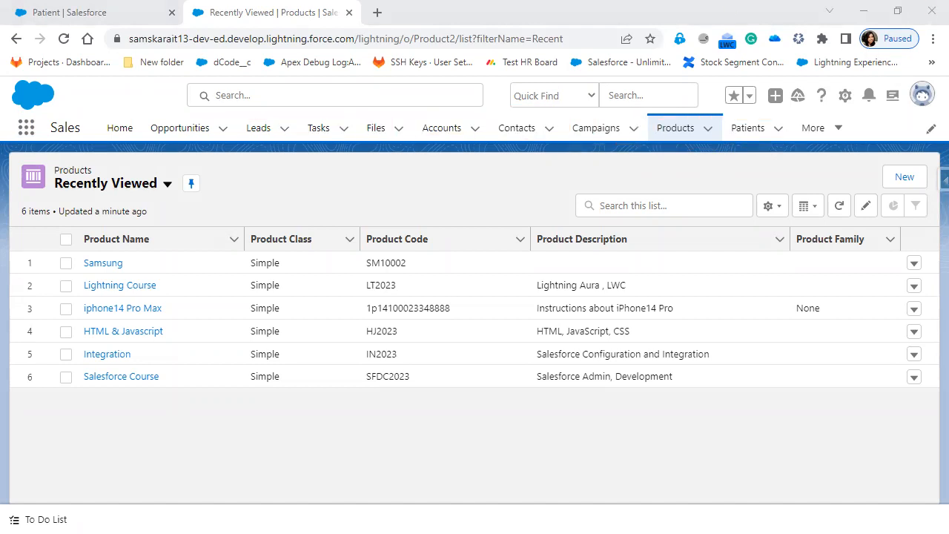
pyautogui.click(864, 10)
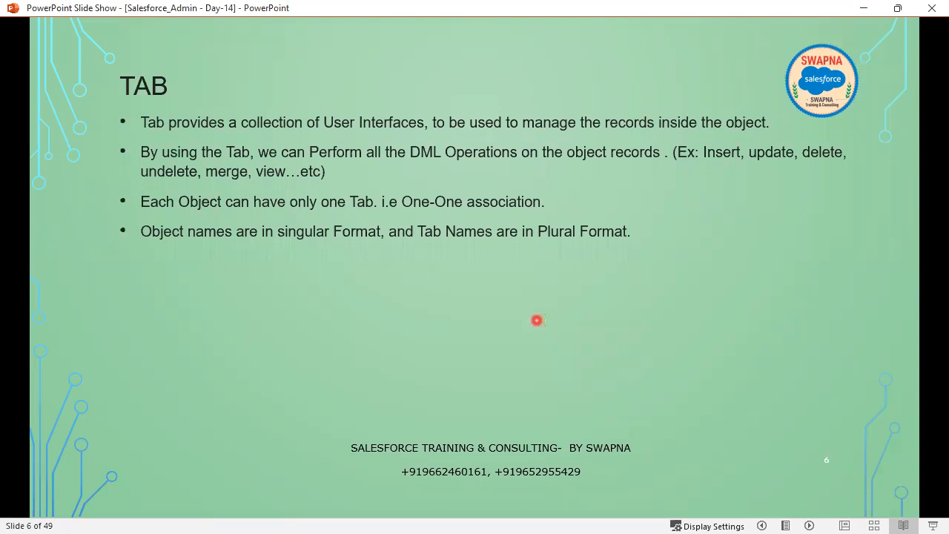
# Reveal the Tab slide's points on the five types of tabs, up to Custom Object Tabs
pyautogui.press('Right')
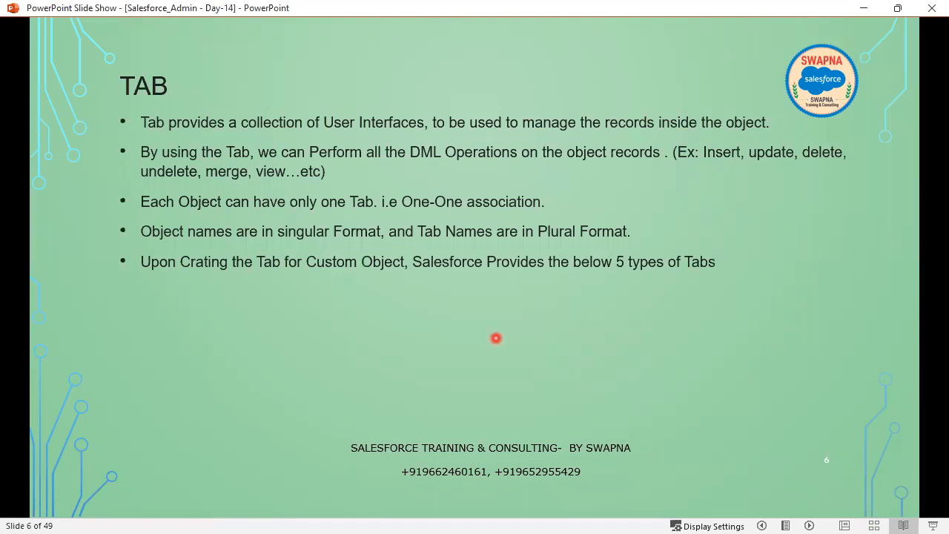
pyautogui.press('Right')
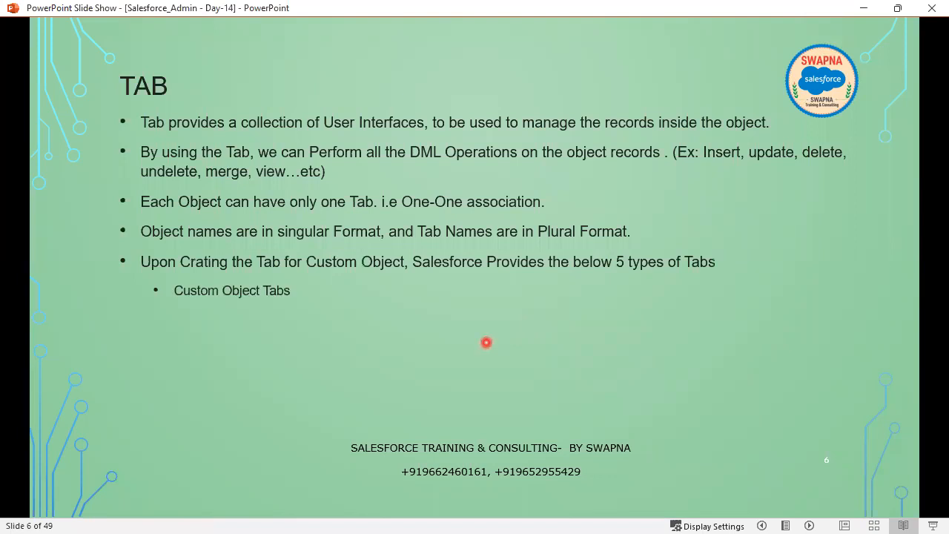
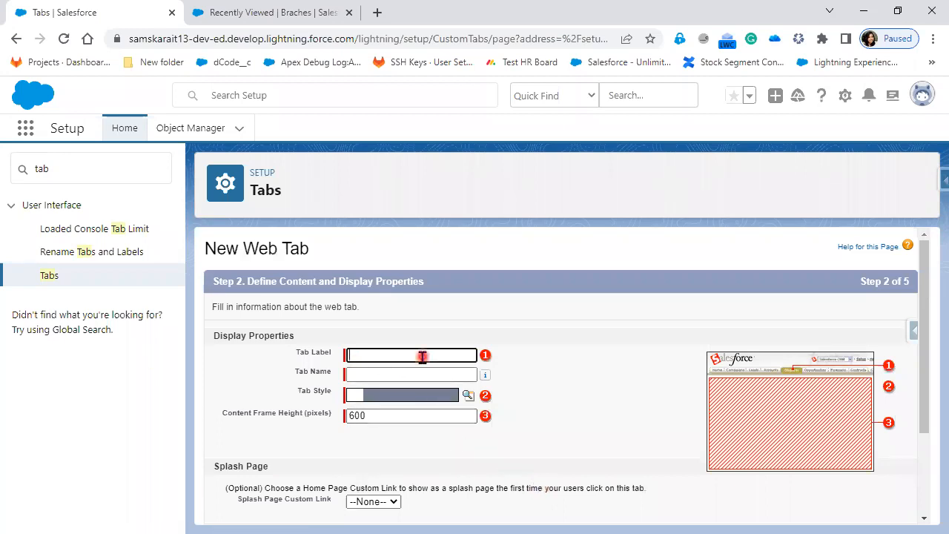
# Give the new web tab the label and name Dreamforce and choose the Big top tab style
pyautogui.write('reamforce')
pyautogui.press('Tab')
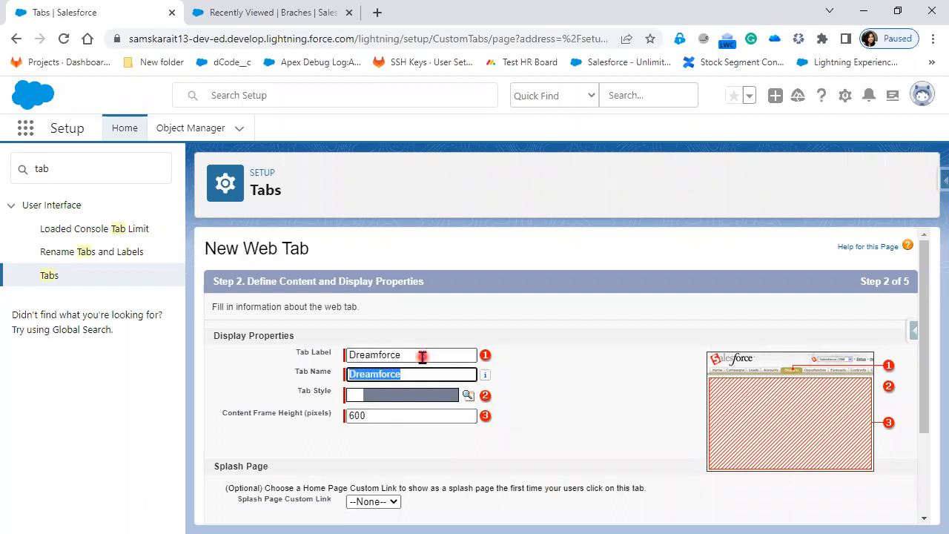
pyautogui.click(469, 396)
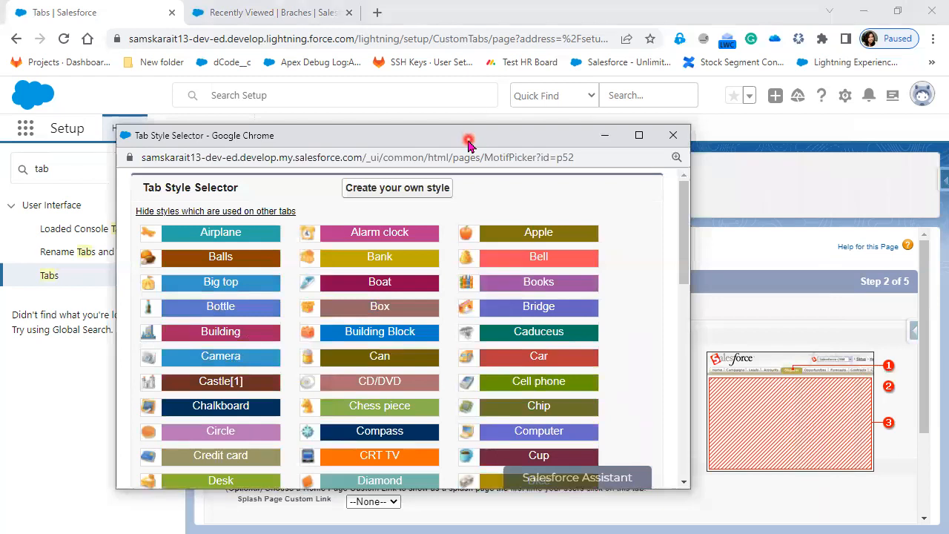
pyautogui.click(215, 282)
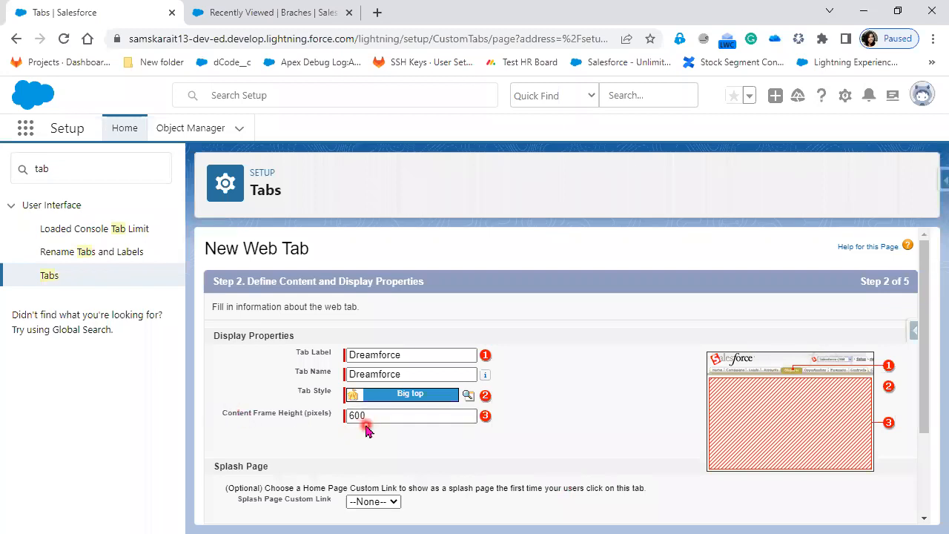
# Describe the web tab as "This Page is used for DreamForce" and continue to the URL details
pyautogui.scroll(-2, 368, 431)
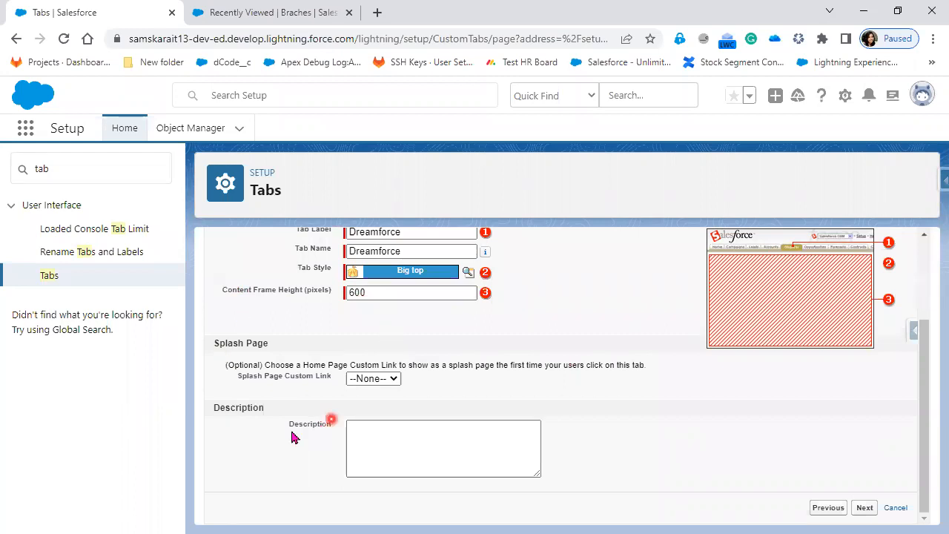
pyautogui.click(416, 446)
pyautogui.click(416, 446)
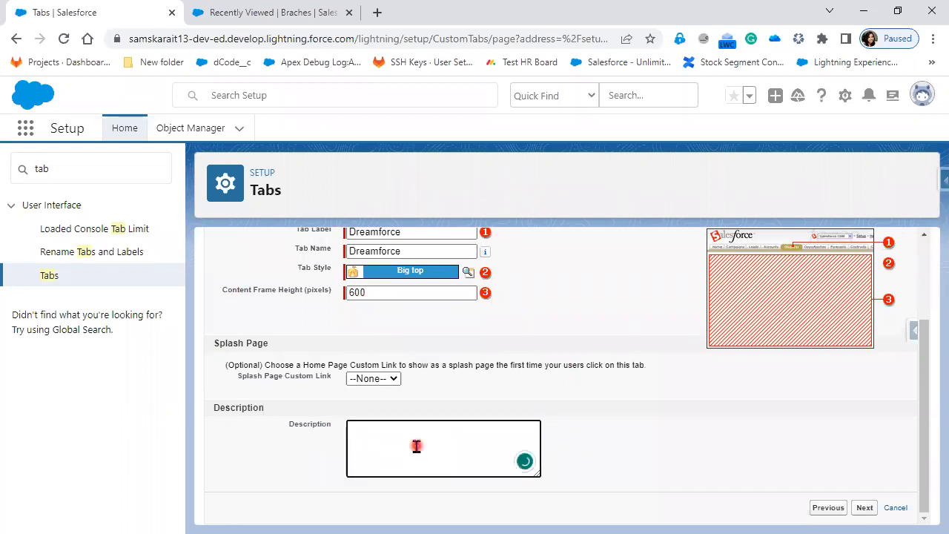
pyautogui.write('This')
pyautogui.write(' P')
pyautogui.write('a')
pyautogui.write('ge u')
pyautogui.write('s use')
pyautogui.write('d for DreamForm')
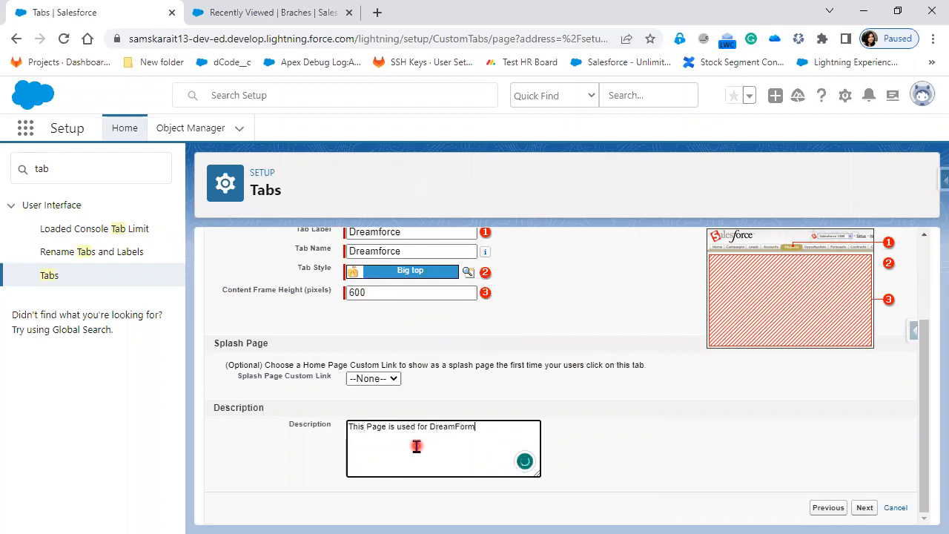
pyautogui.press('BackSpace')
pyautogui.write('ce')
pyautogui.click(869, 509)
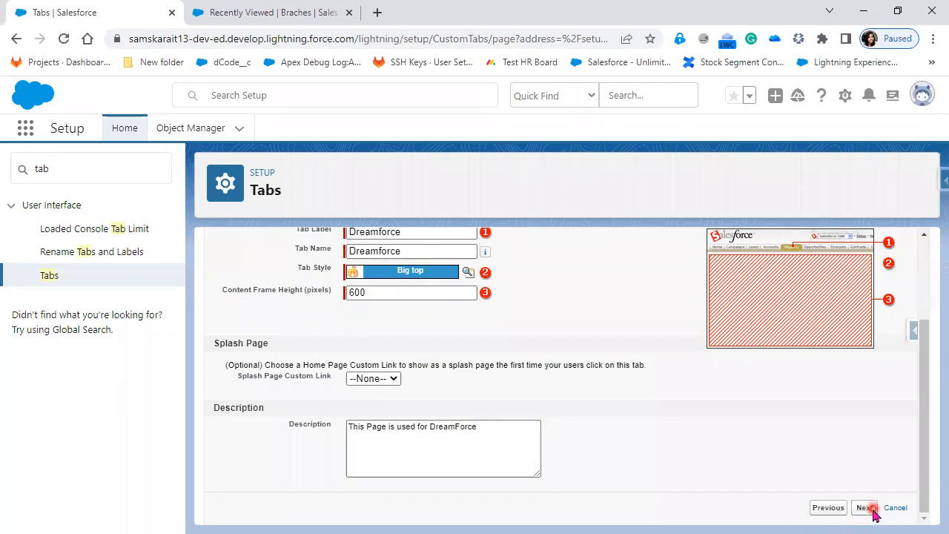
pyautogui.click(866, 508)
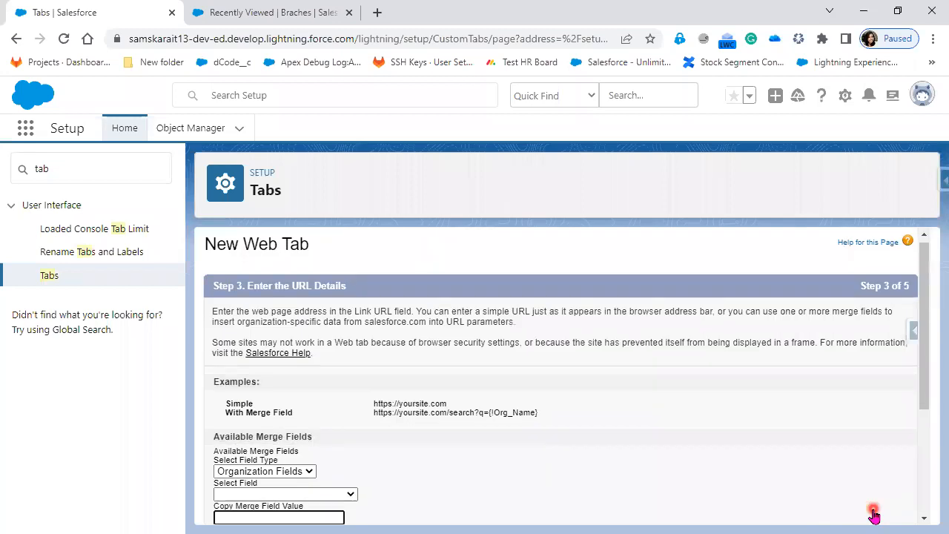
pyautogui.scroll(-1, 665, 456)
pyautogui.scroll(-1, 631, 448)
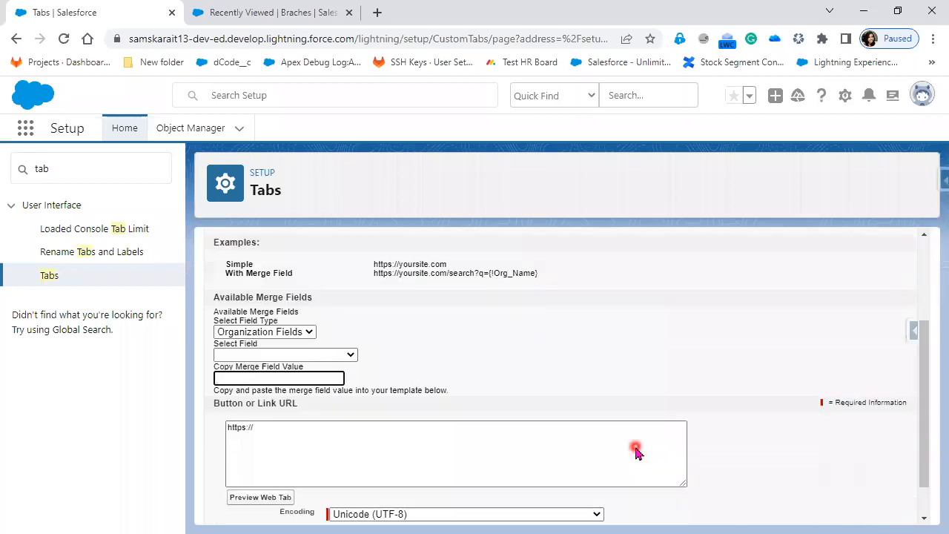
pyautogui.scroll(1, 356, 326)
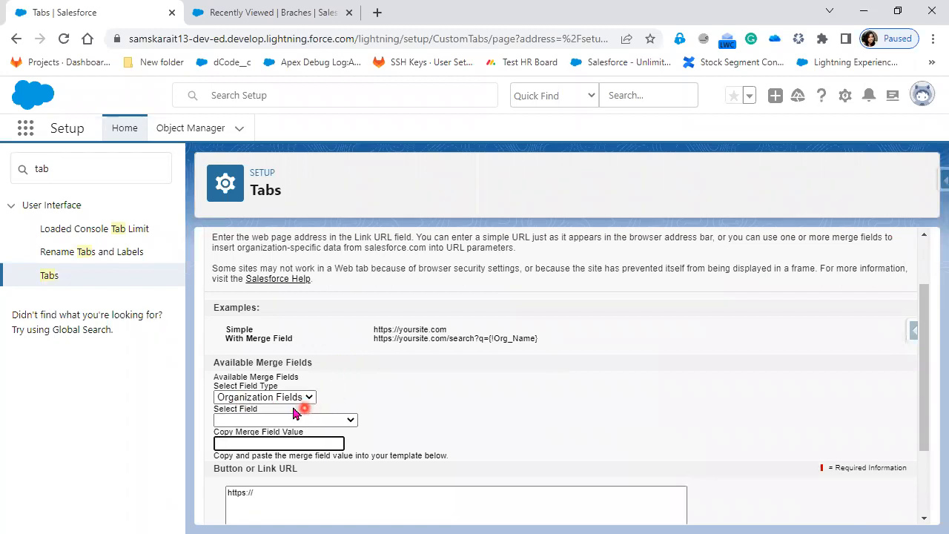
pyautogui.click(273, 492)
pyautogui.hotkey('alt', 'Tab')
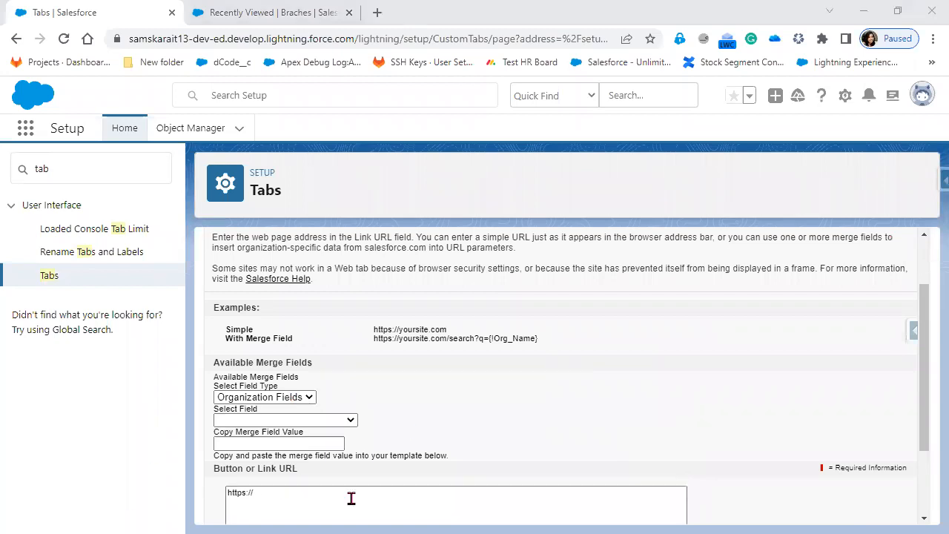
pyautogui.click(290, 490)
pyautogui.write('www.salesforce.com/dreamforce/')
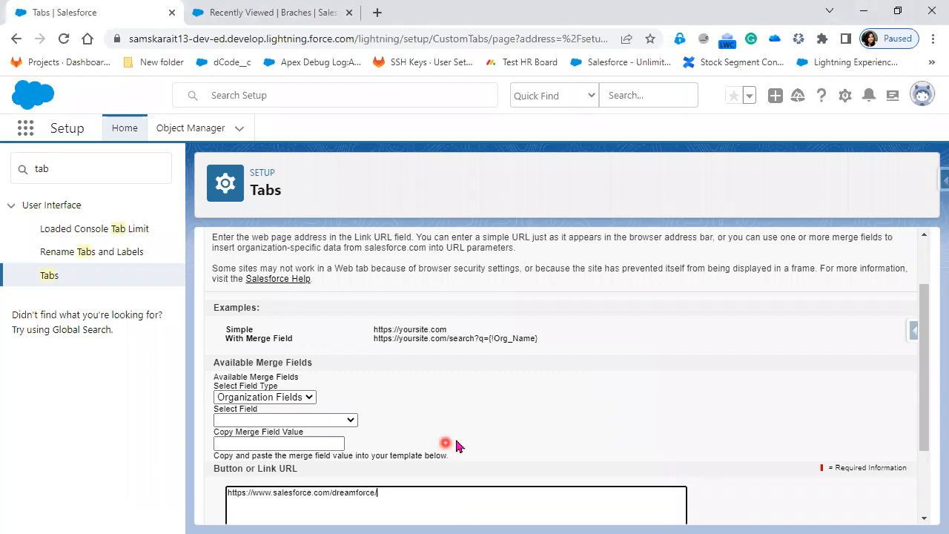
# Preview the web tab with the Dreamforce address, examine the page that loads, and return to the tab setup
pyautogui.scroll(-1, 455, 441)
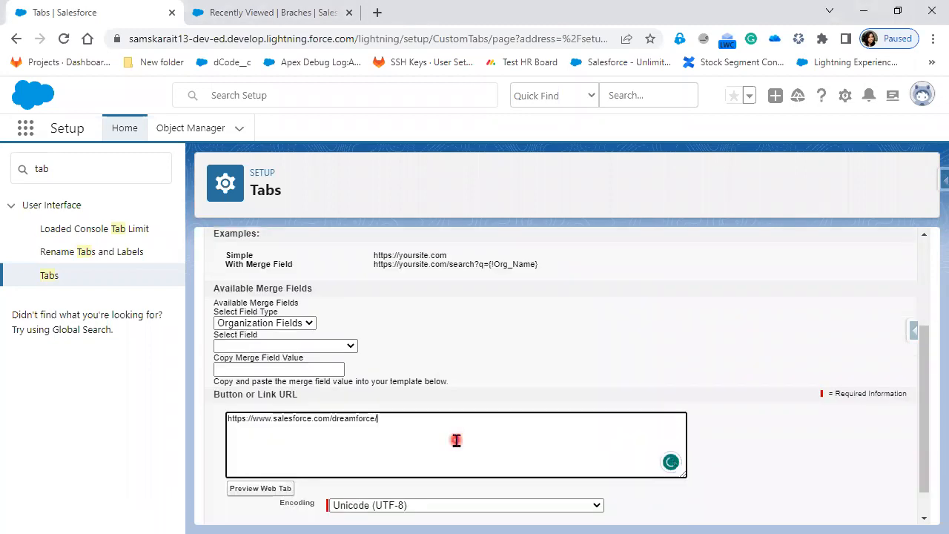
pyautogui.scroll(-1, 456, 441)
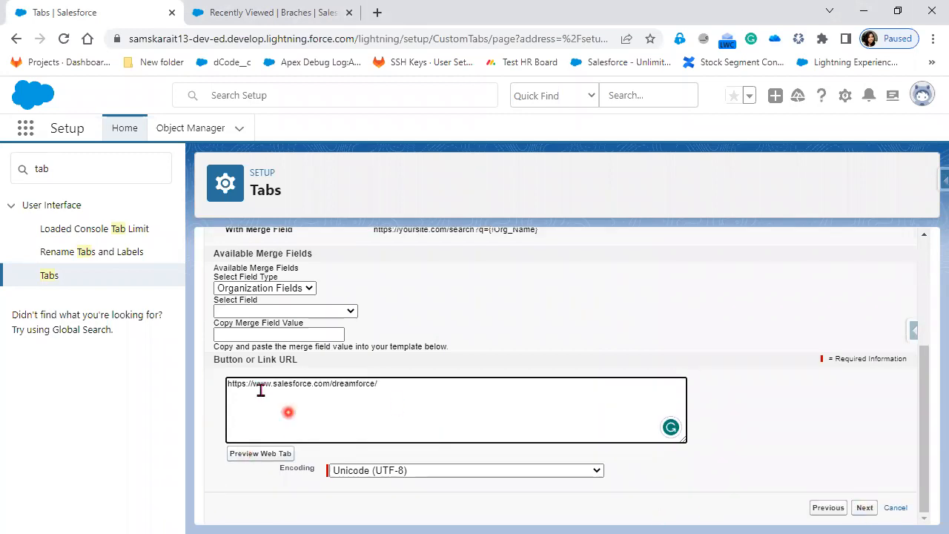
pyautogui.click(253, 459)
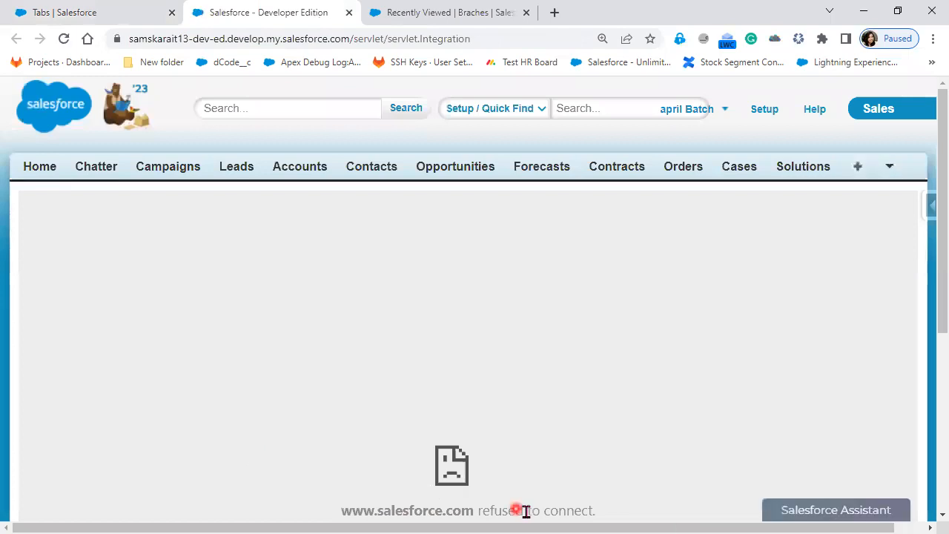
pyautogui.scroll(-1, 528, 517)
pyautogui.moveTo(333, 438); pyautogui.dragTo(614, 448)
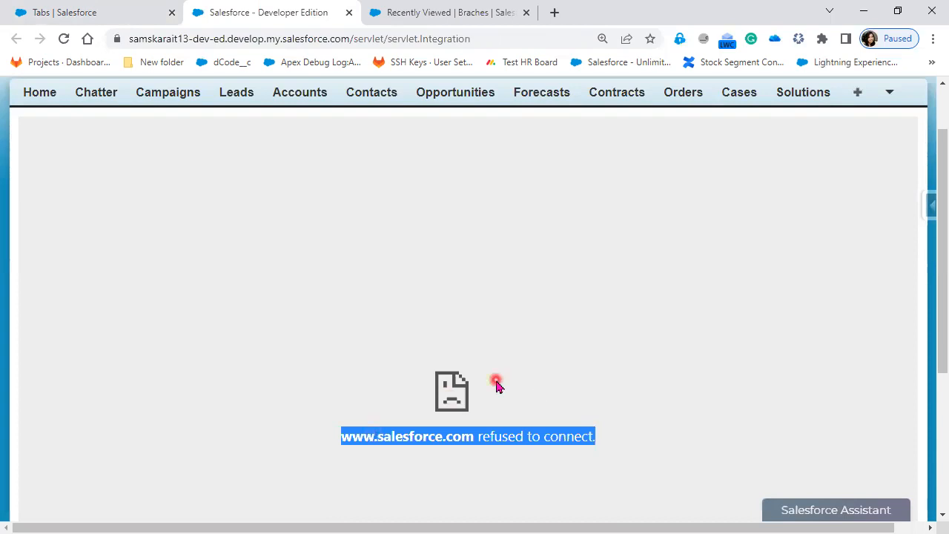
pyautogui.scroll(-3, 497, 382)
pyautogui.click(97, 16)
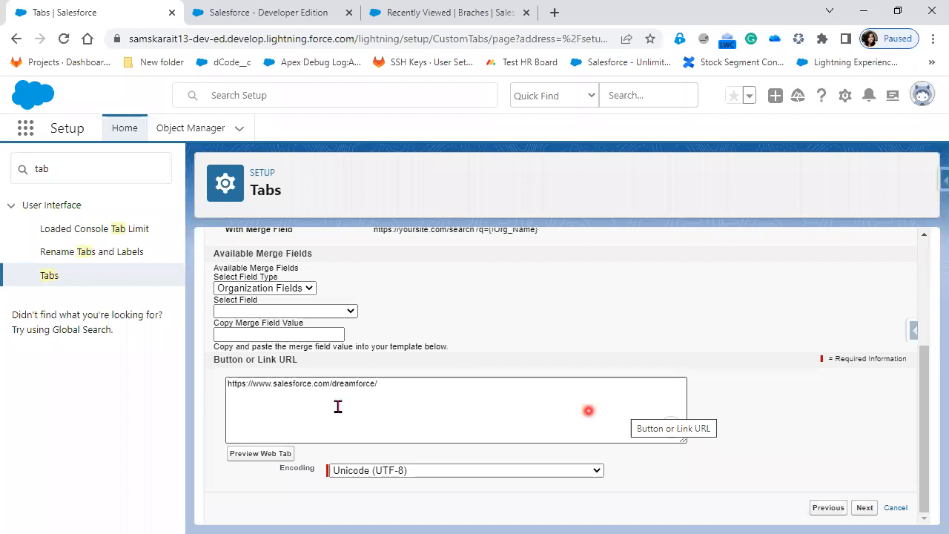
pyautogui.moveTo(383, 383); pyautogui.dragTo(330, 384)
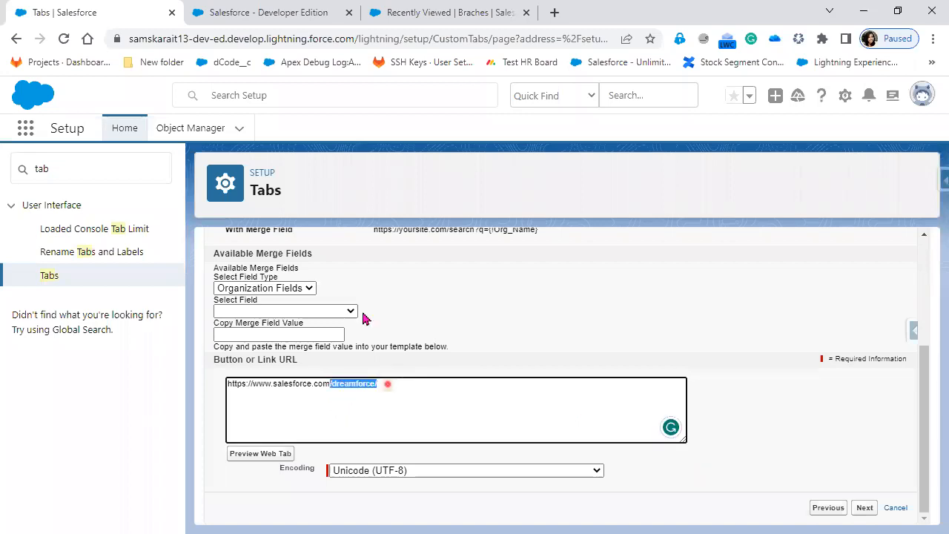
pyautogui.hotkey('ctrl', 'Tab')
pyautogui.moveTo(350, 39); pyautogui.dragTo(12, 40)
pyautogui.rightClick(201, 40)
pyautogui.click(265, 128)
pyautogui.hotkey('ctrl', 'shift', 'Tab')
pyautogui.click(400, 388)
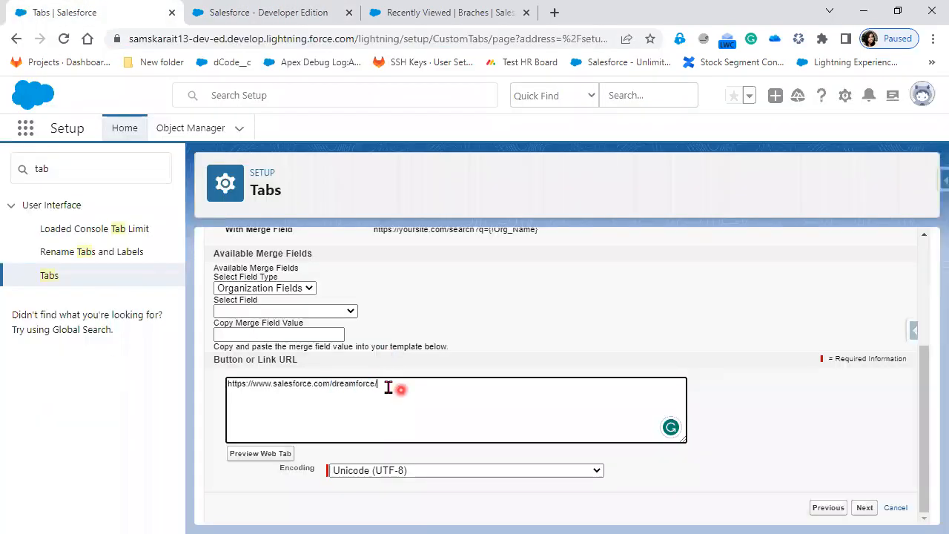
pyautogui.hotkey('ctrl', 'a')
pyautogui.hotkey('ctrl', 'v')
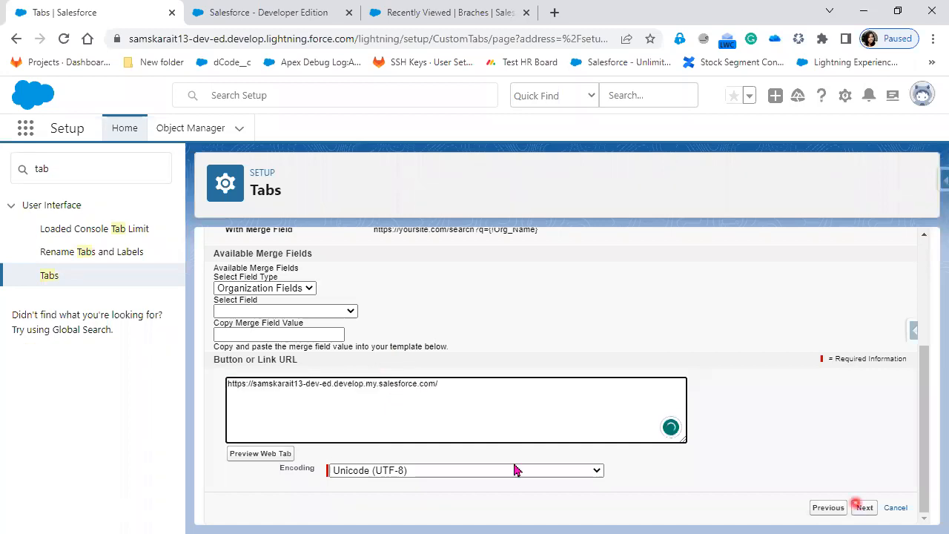
# Preview the web tab with the org address, examine the loaded page, and return to the tab setup
pyautogui.click(260, 453)
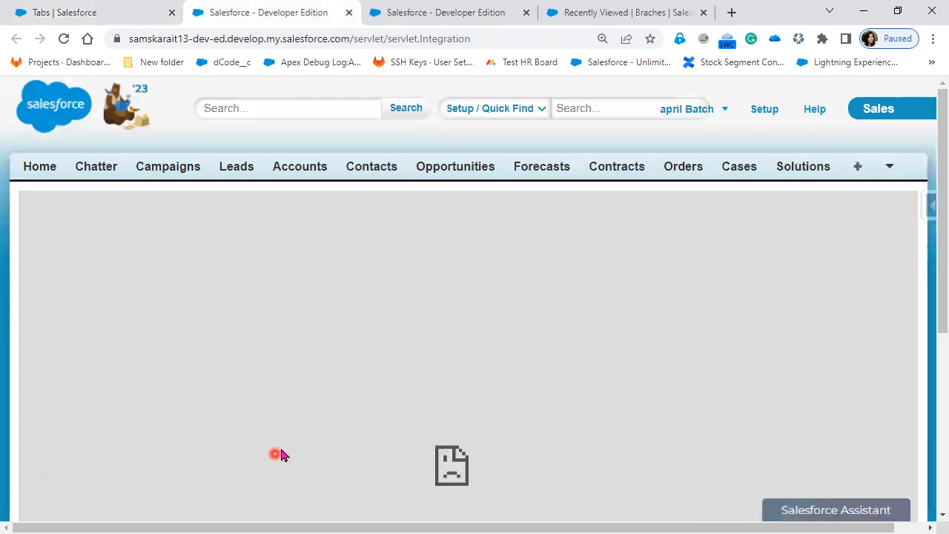
pyautogui.scroll(-1, 614, 442)
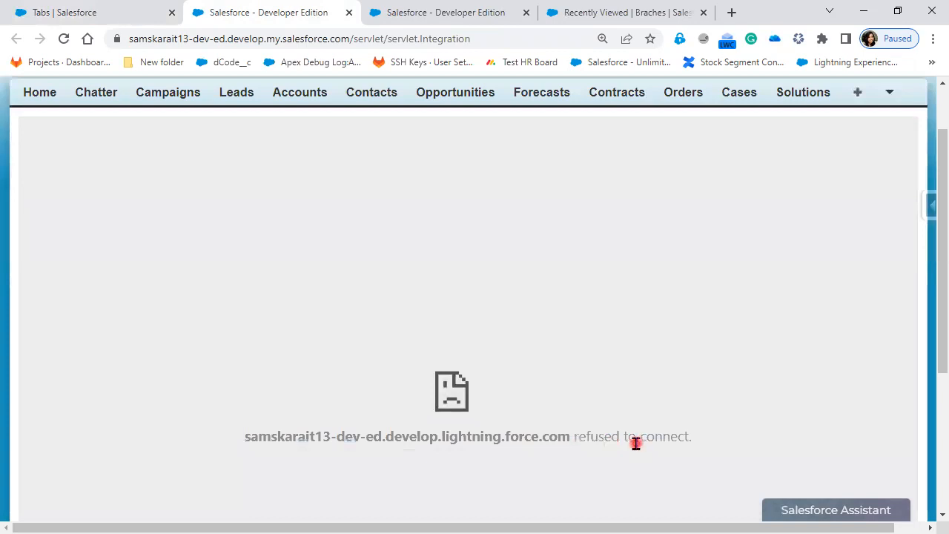
pyautogui.click(449, 352)
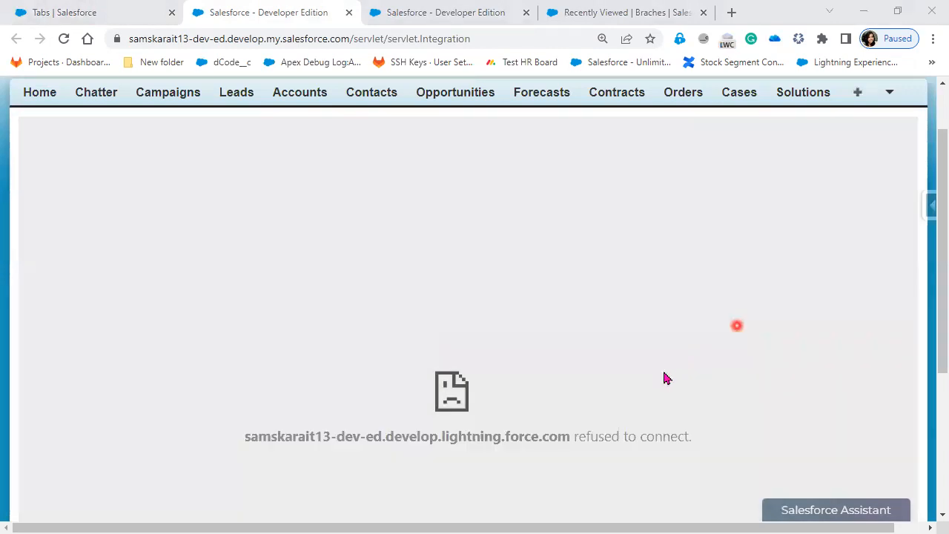
pyautogui.click(663, 373)
pyautogui.click(66, 14)
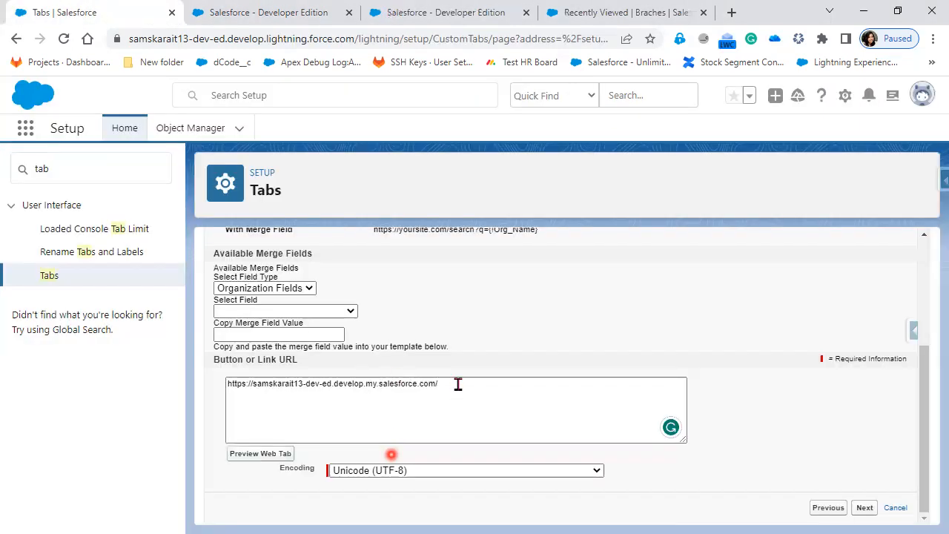
pyautogui.click(458, 384)
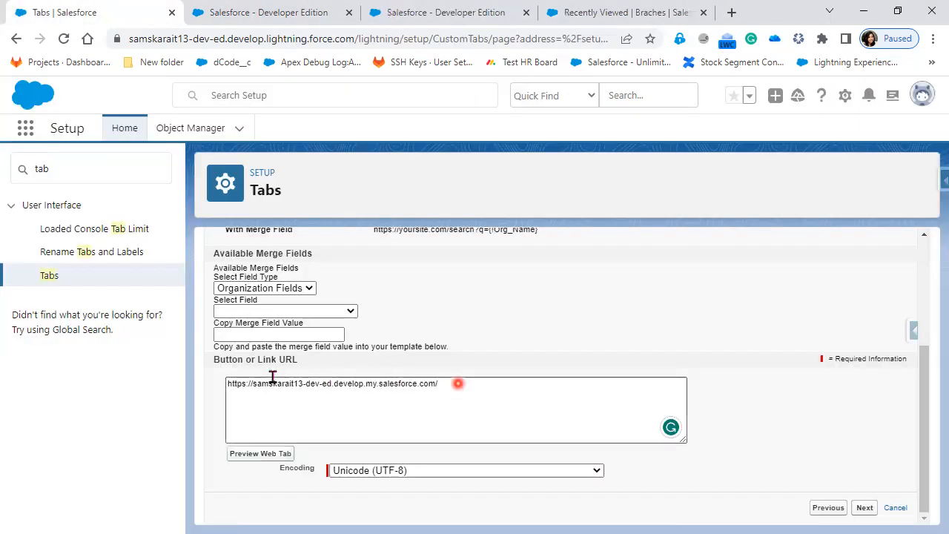
pyautogui.moveTo(253, 379); pyautogui.dragTo(345, 399)
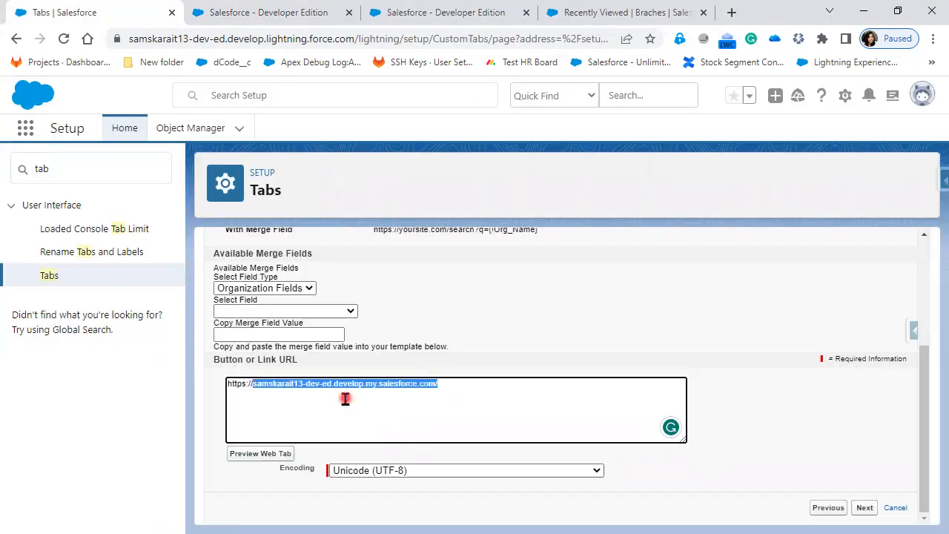
pyautogui.write('w')
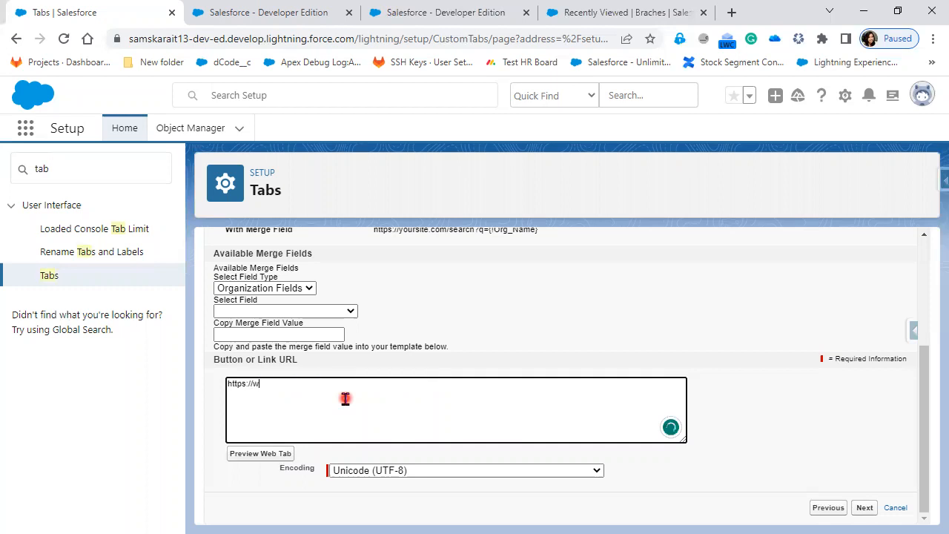
pyautogui.write('ww.ggogle.com')
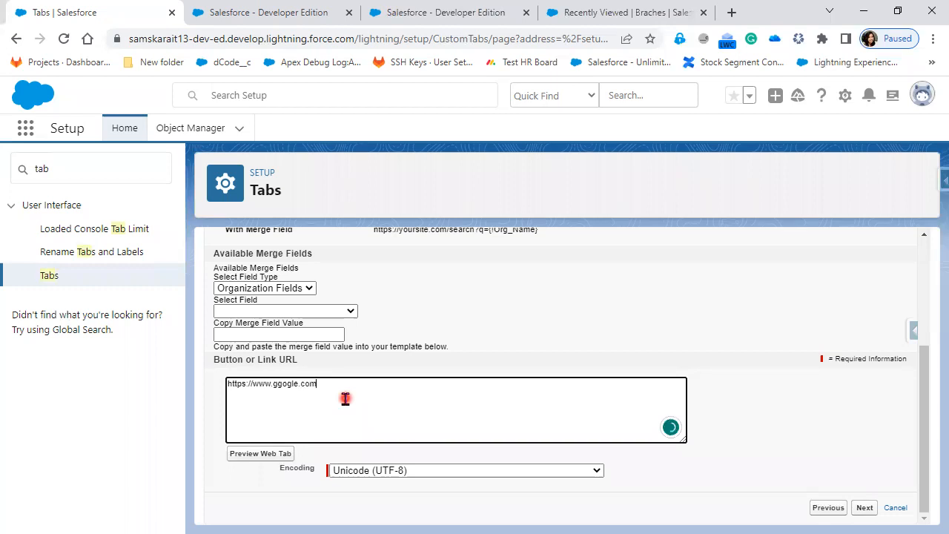
pyautogui.click(478, 421)
# Preview the web tab with the Google address, allow the redirect to leave the page, and return to the tab setup
pyautogui.click(259, 456)
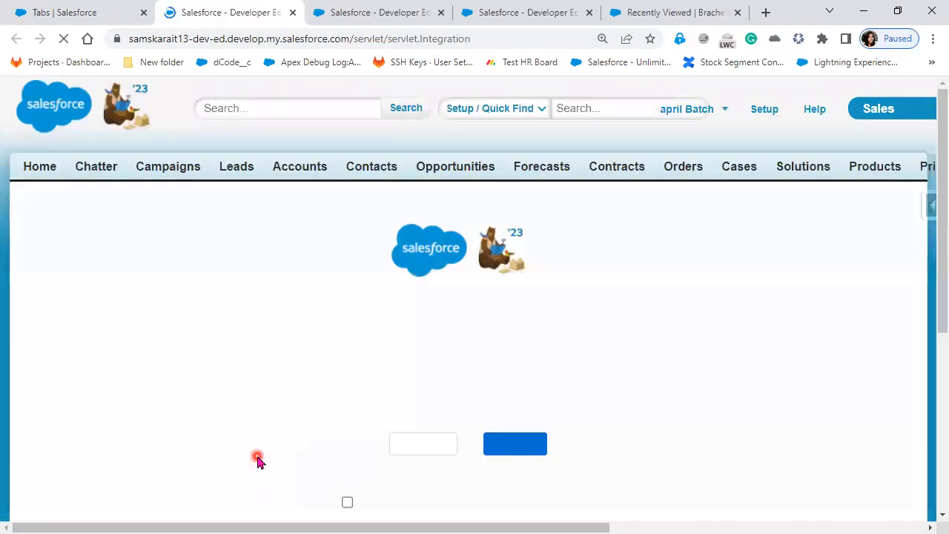
pyautogui.click(448, 406)
pyautogui.scroll(-1, 526, 317)
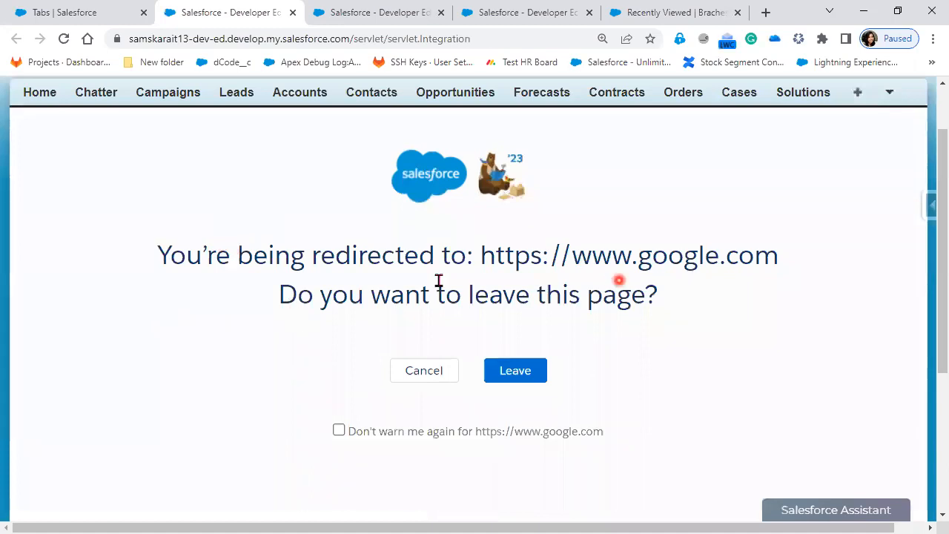
pyautogui.click(523, 380)
pyautogui.click(523, 380)
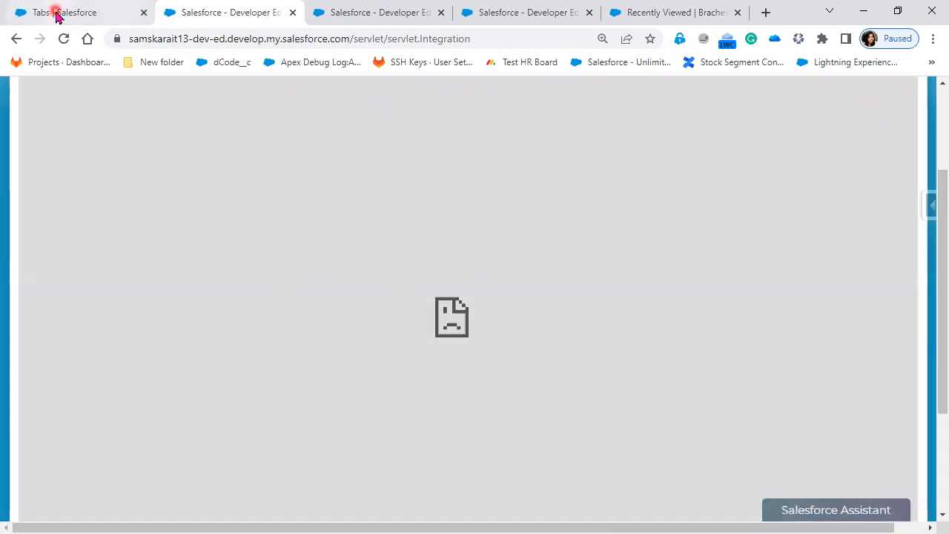
pyautogui.click(58, 15)
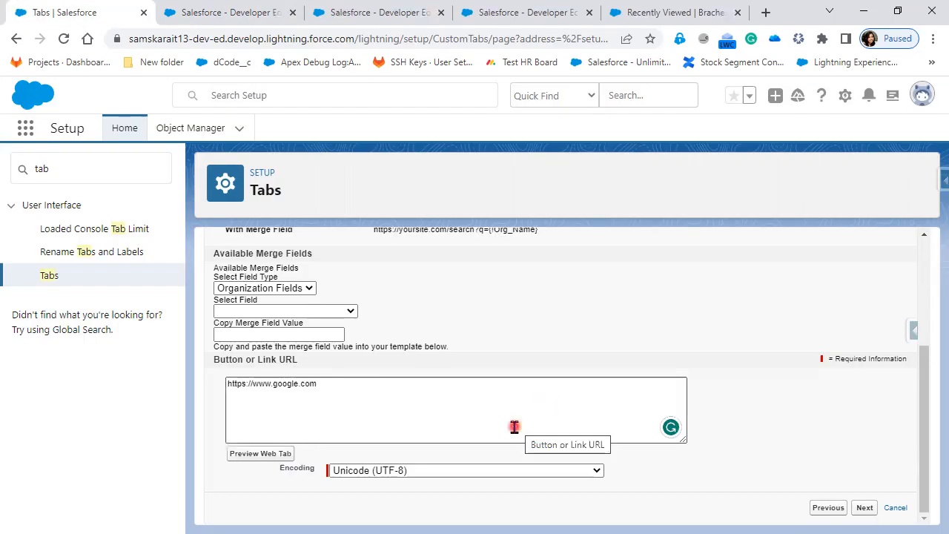
# Examine the URL details instructions on web page addresses, simple URLs and the link URL field
pyautogui.scroll(2, 514, 426)
pyautogui.scroll(1, 514, 427)
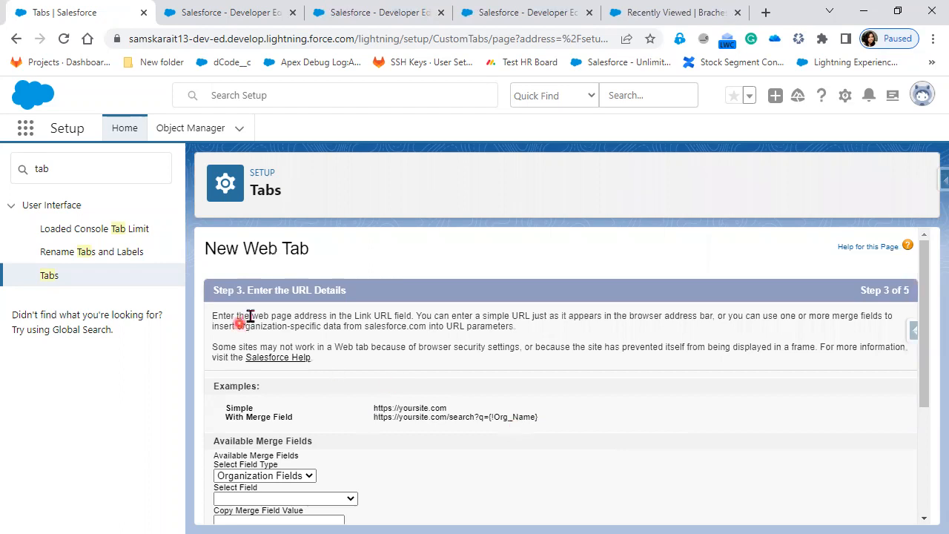
pyautogui.moveTo(297, 316); pyautogui.dragTo(251, 316)
pyautogui.moveTo(374, 315); pyautogui.dragTo(353, 315)
pyautogui.moveTo(412, 317); pyautogui.dragTo(716, 316)
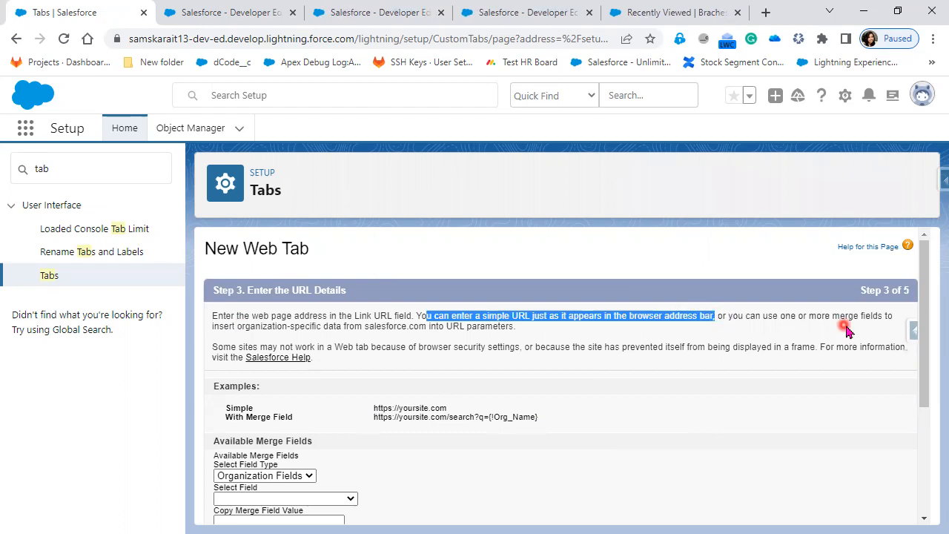
pyautogui.scroll(-2, 364, 424)
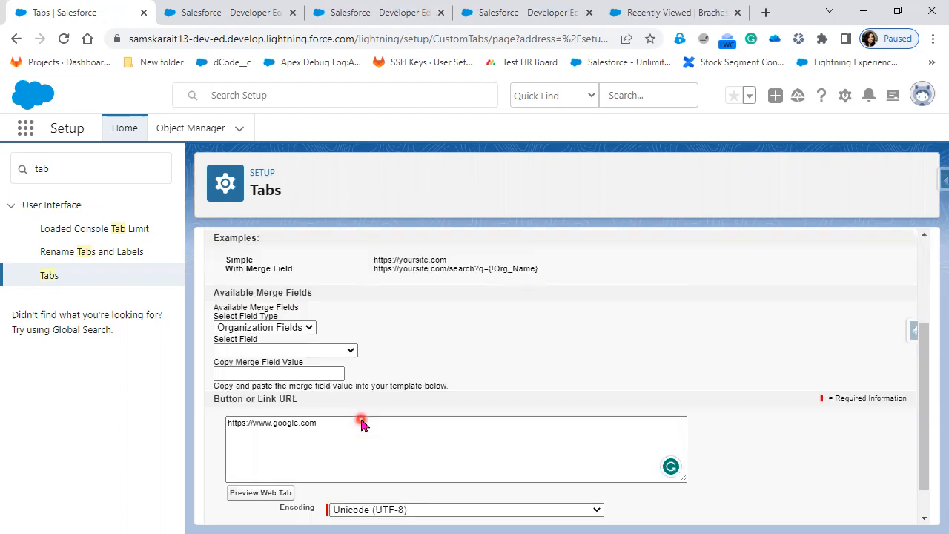
pyautogui.moveTo(346, 423); pyautogui.dragTo(219, 428)
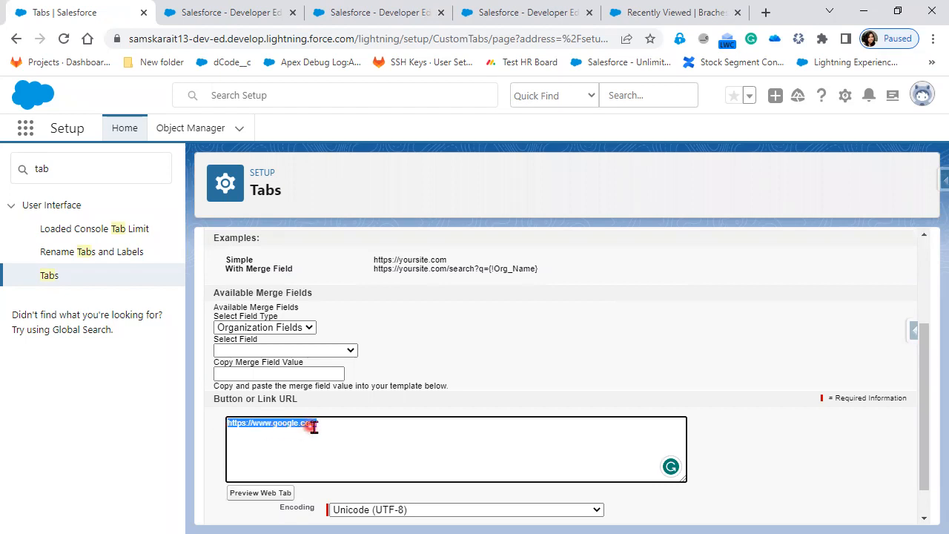
pyautogui.click(336, 421)
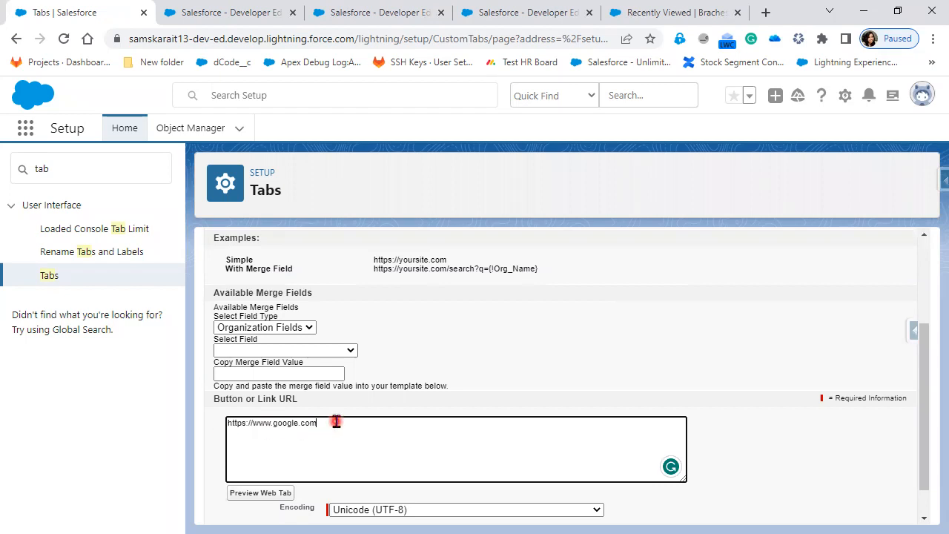
# Set the merge field type to User Fields and look through its available fields without choosing one
pyautogui.click(305, 328)
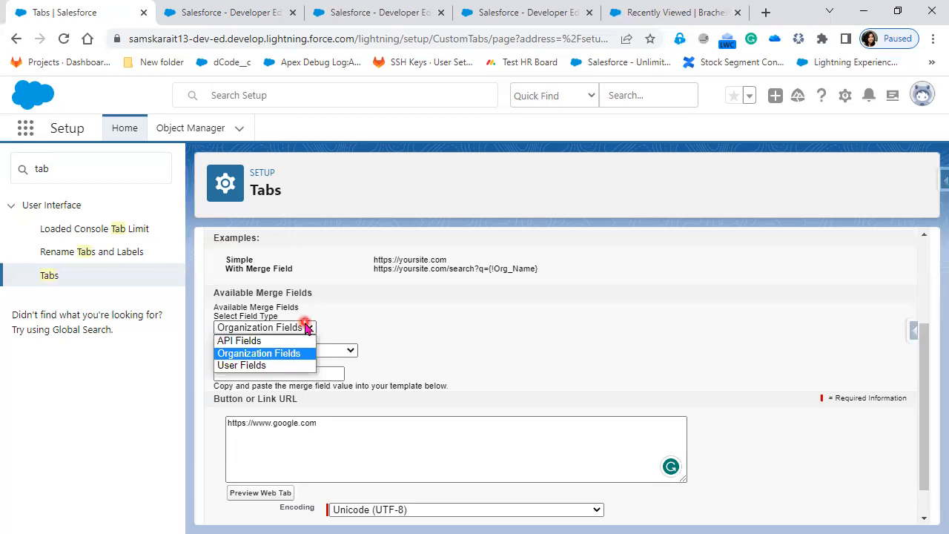
pyautogui.click(297, 364)
pyautogui.click(295, 351)
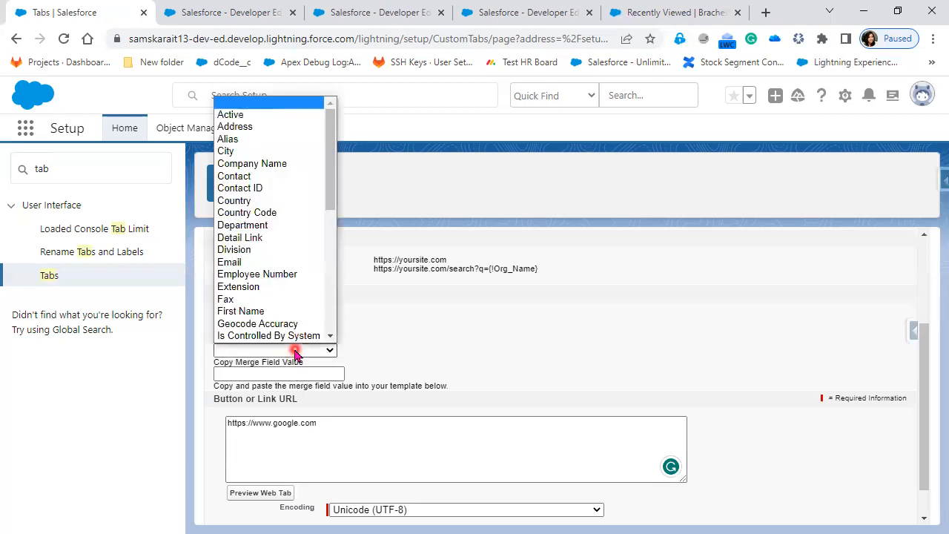
pyautogui.click(384, 442)
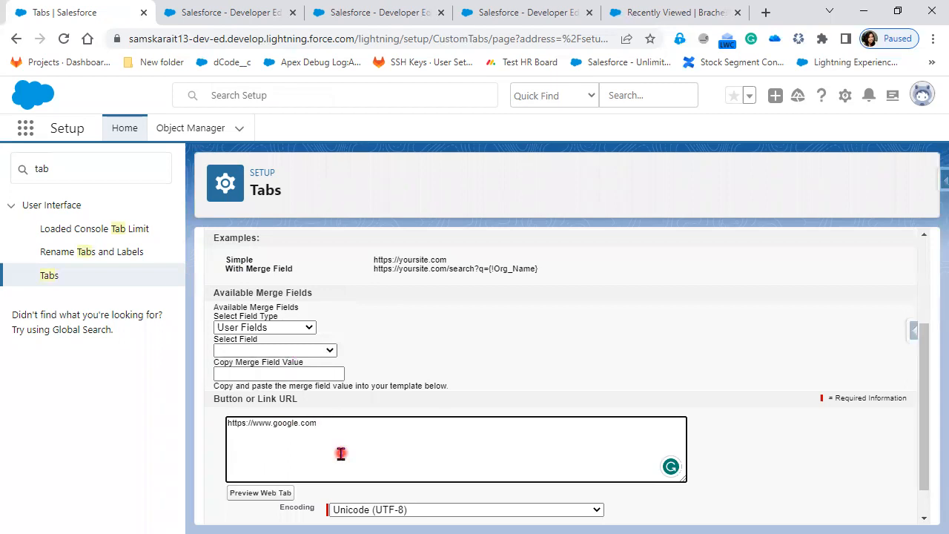
# Accept the URL details and continue to the web tab's visibility settings for the user profiles
pyautogui.scroll(-1, 752, 505)
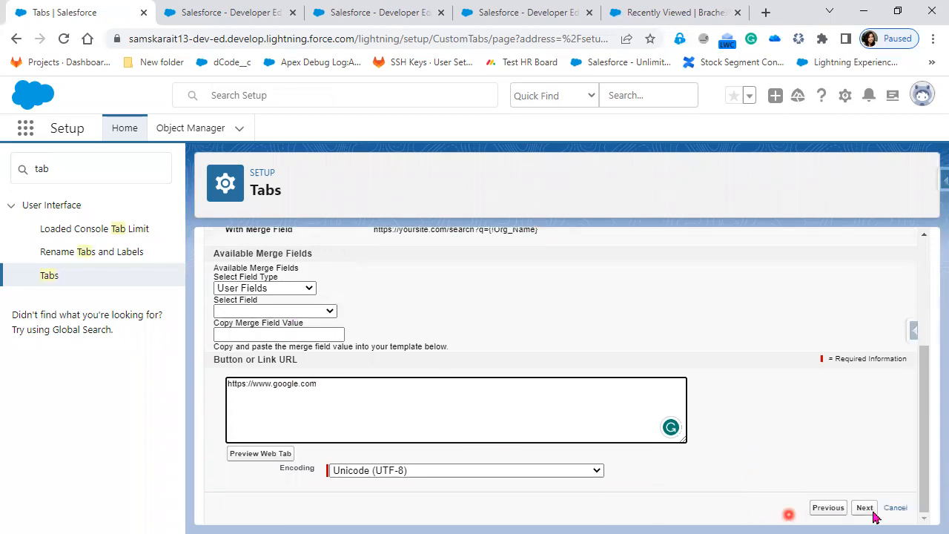
pyautogui.click(865, 509)
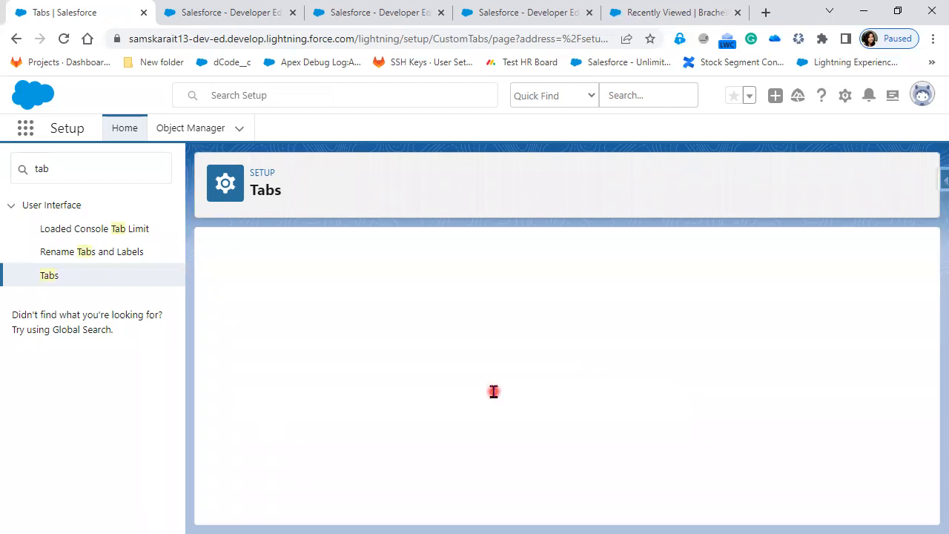
pyautogui.scroll(-15, 748, 449)
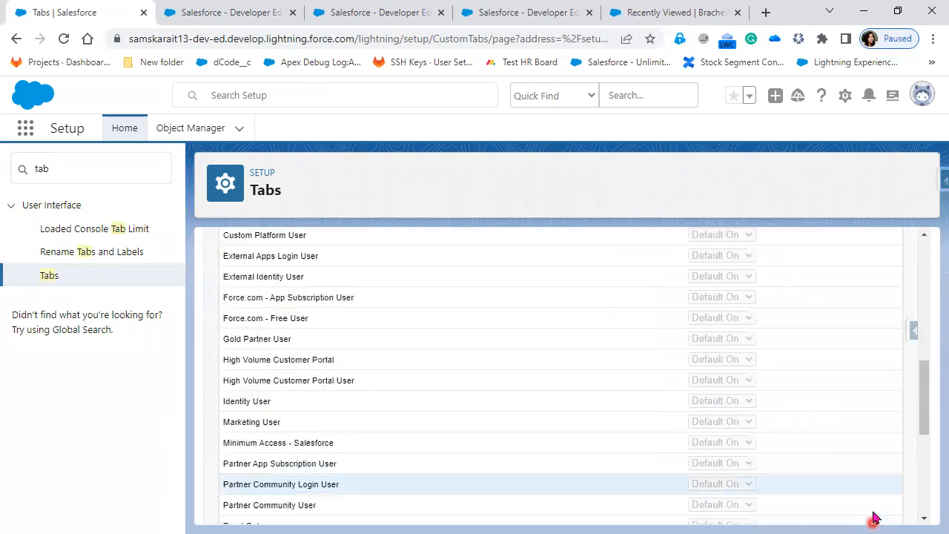
# Keep the default profile visibility, include the Dreamforce web tab in all custom apps, save it, and check the custom tabs list
pyautogui.click(868, 508)
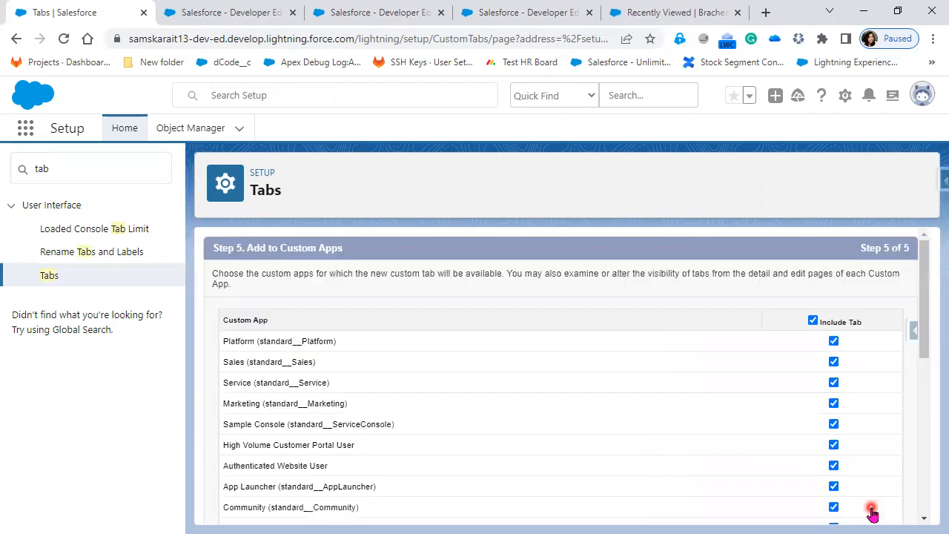
pyautogui.scroll(-10, 872, 513)
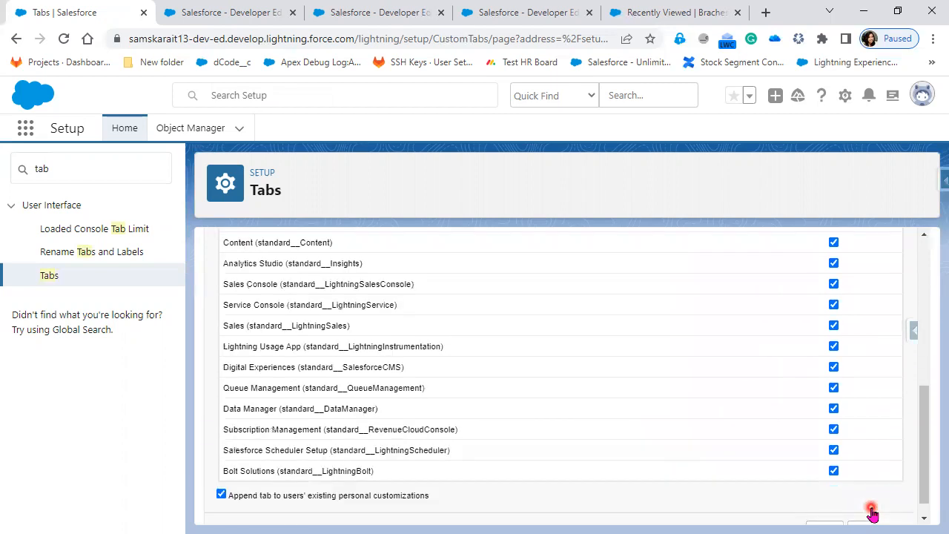
pyautogui.click(863, 508)
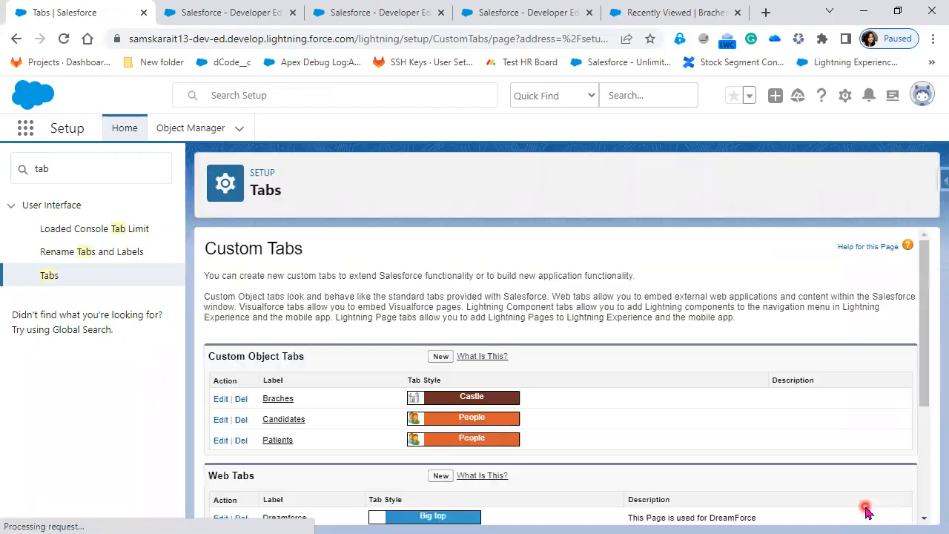
pyautogui.scroll(-3, 586, 463)
pyautogui.scroll(-1, 586, 463)
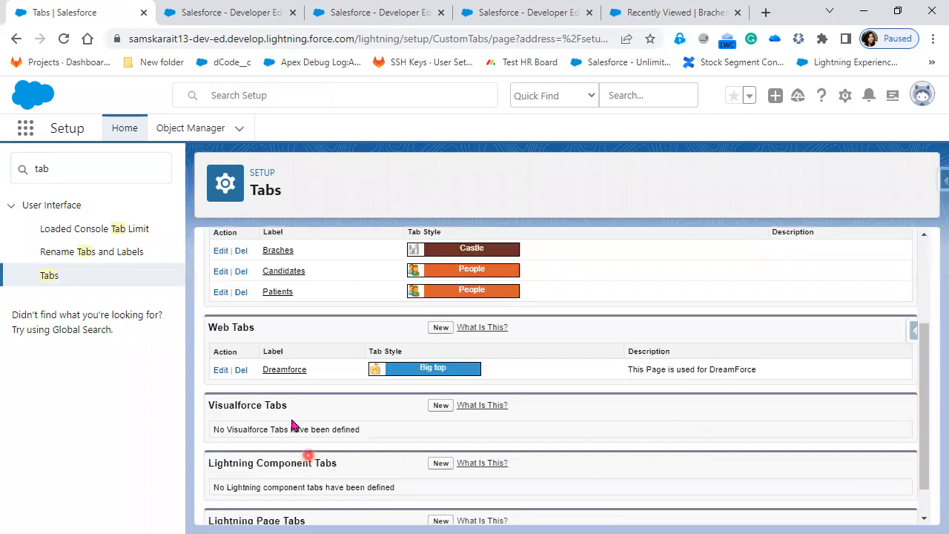
pyautogui.click(290, 368)
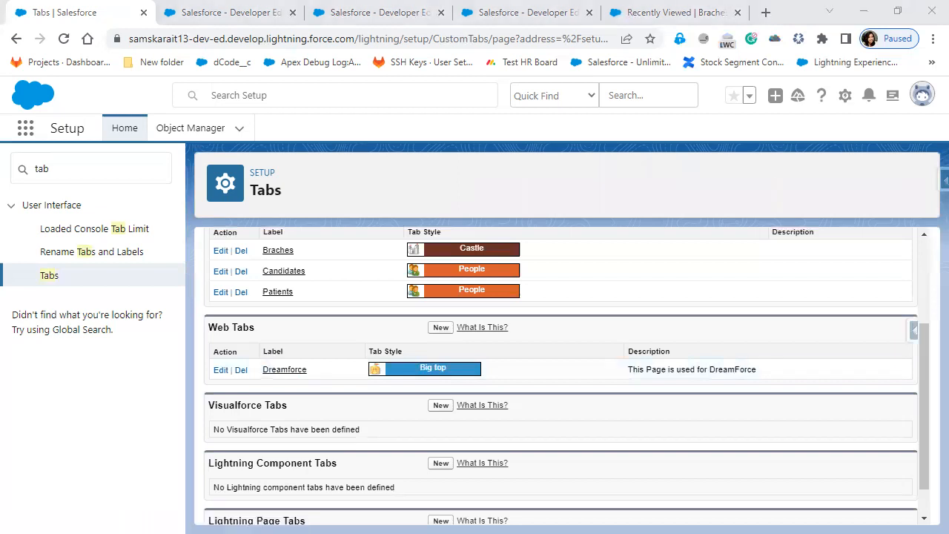
pyautogui.scroll(2, 497, 401)
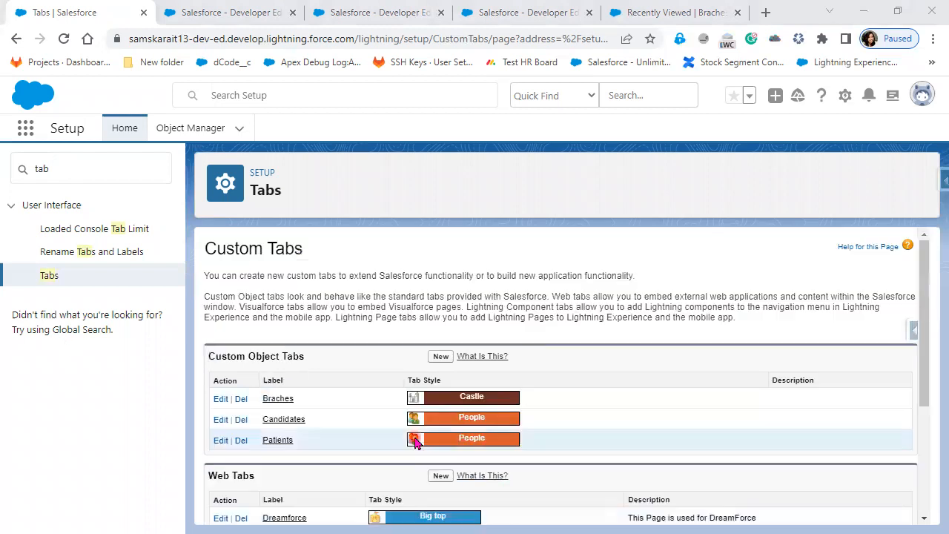
pyautogui.scroll(-3, 413, 440)
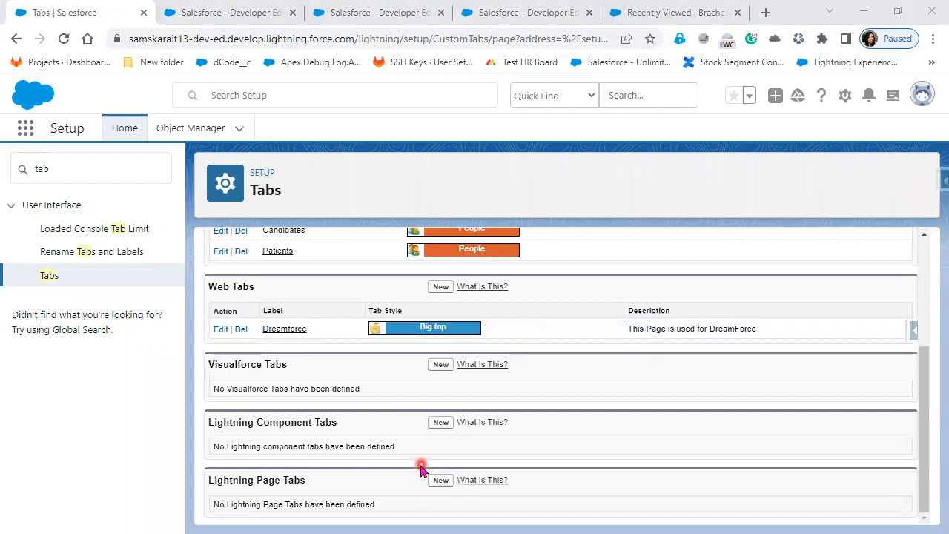
# Switch to the PowerPoint slide show, advance to the Home Work -2 slide, and return to the Salesforce custom tabs list
pyautogui.hotkey('alt', 'Tab')
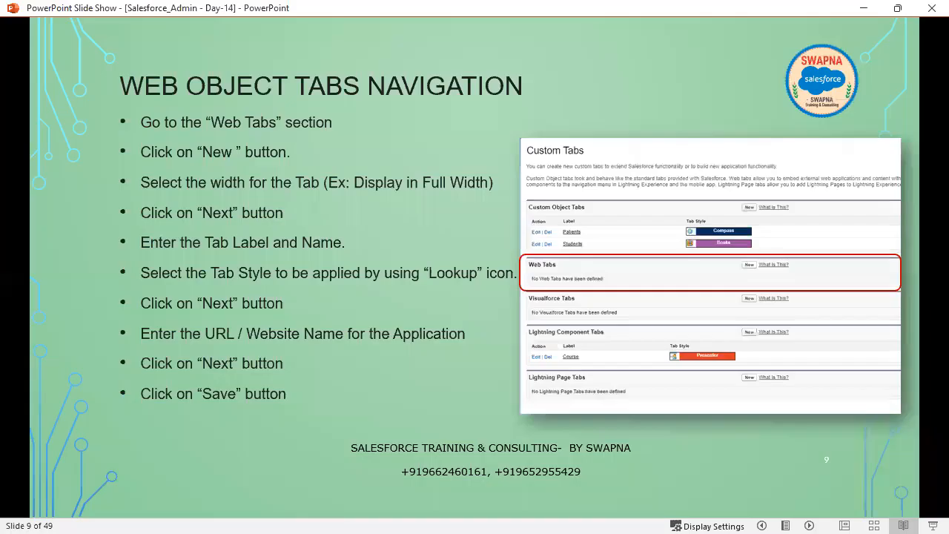
pyautogui.click(466, 438)
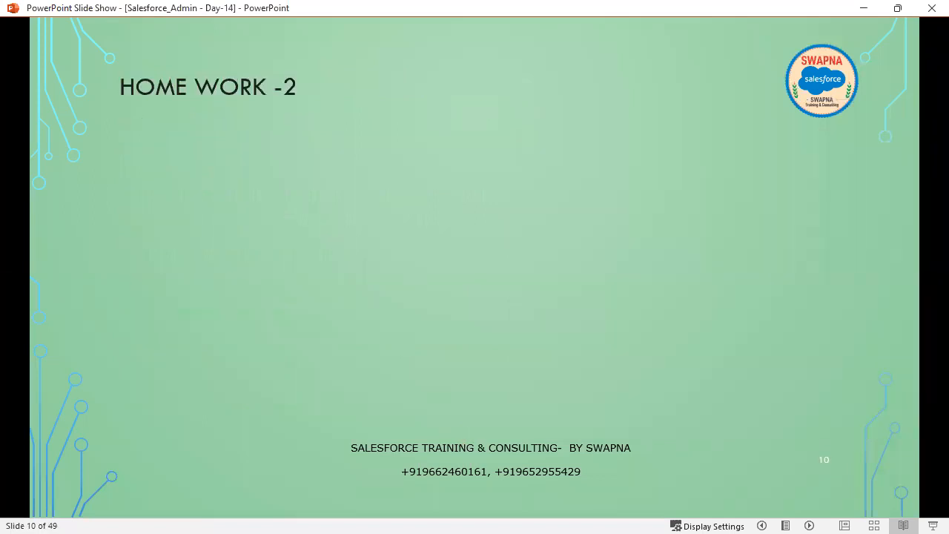
pyautogui.hotkey('alt', 'Tab')
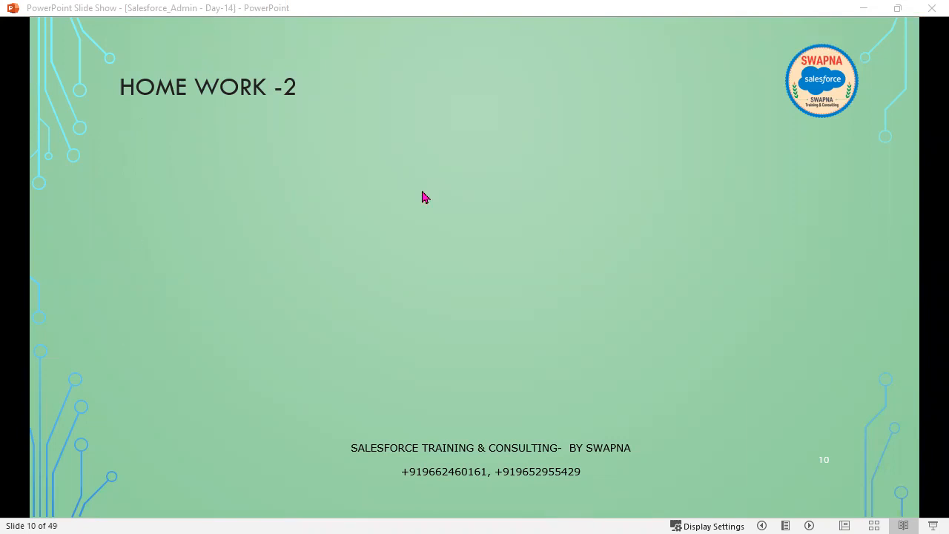
pyautogui.moveTo(863, 255); pyautogui.dragTo(854, 220)
pyautogui.click(864, 8)
pyautogui.scroll(3, 440, 456)
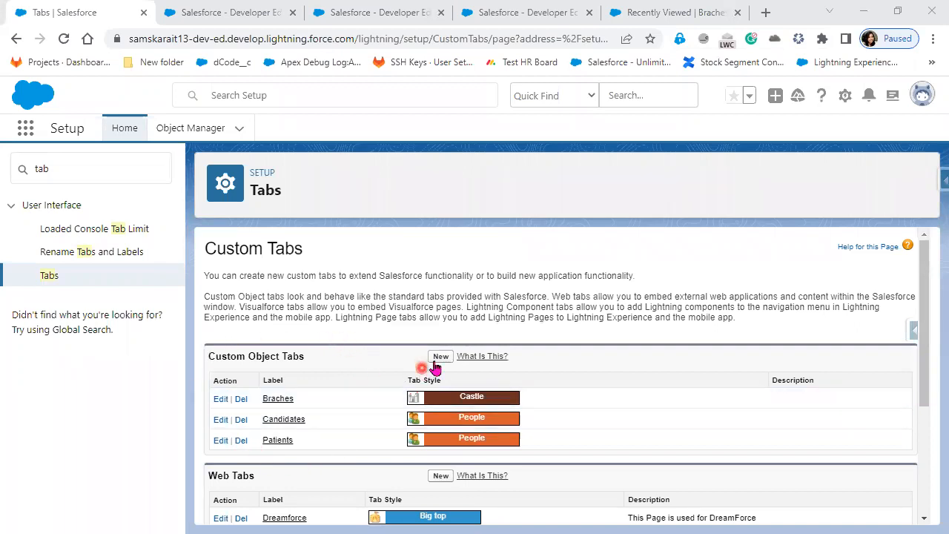
# Check the object choices for a new custom object tab, return to the tabs list, and open the new web tab layout choices
pyautogui.click(440, 357)
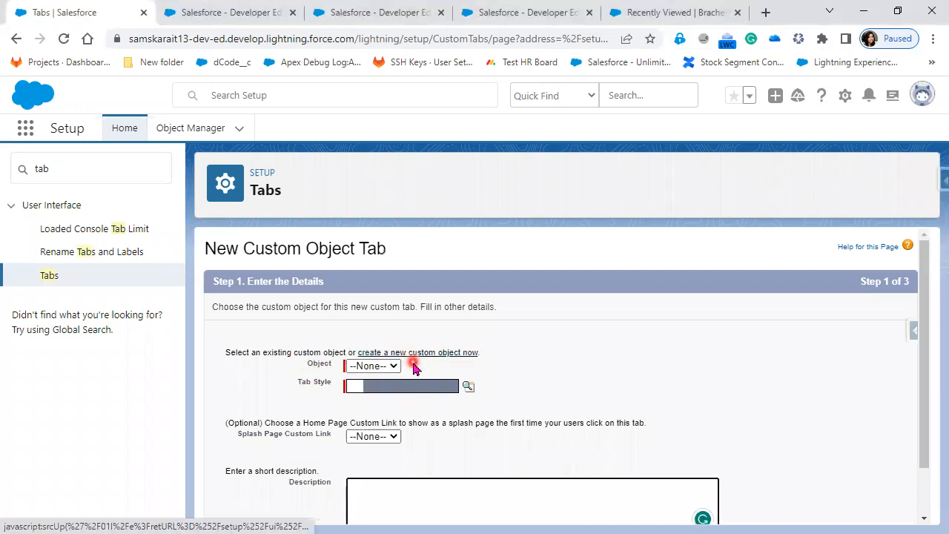
pyautogui.click(353, 371)
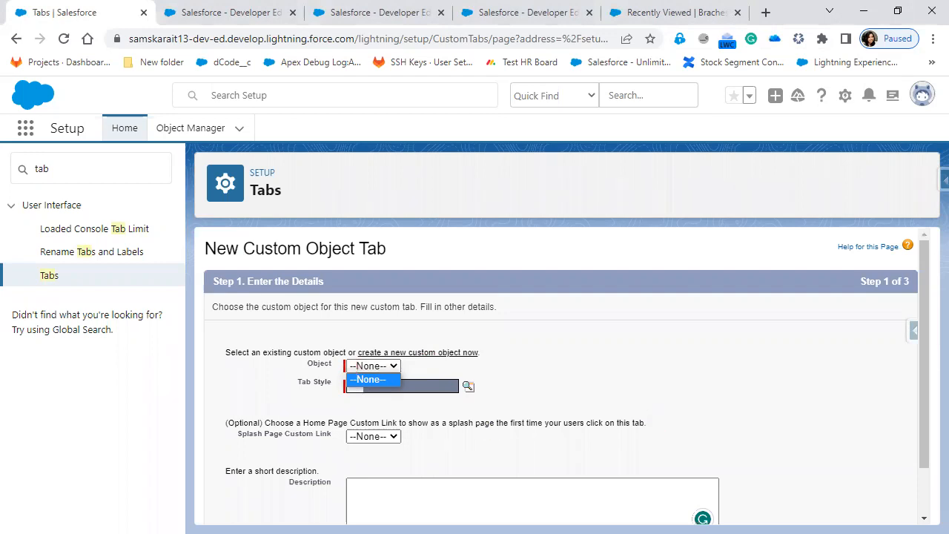
pyautogui.press('Escape')
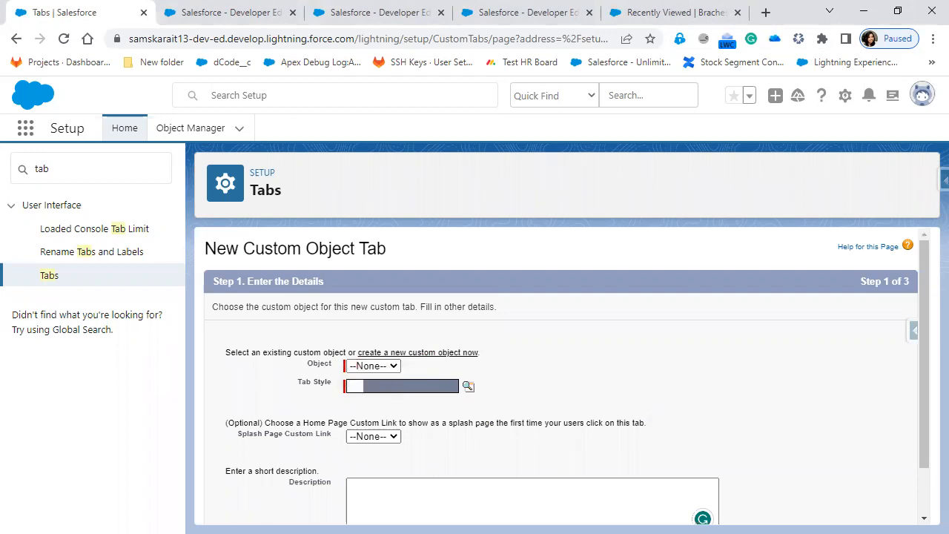
pyautogui.click(856, 223)
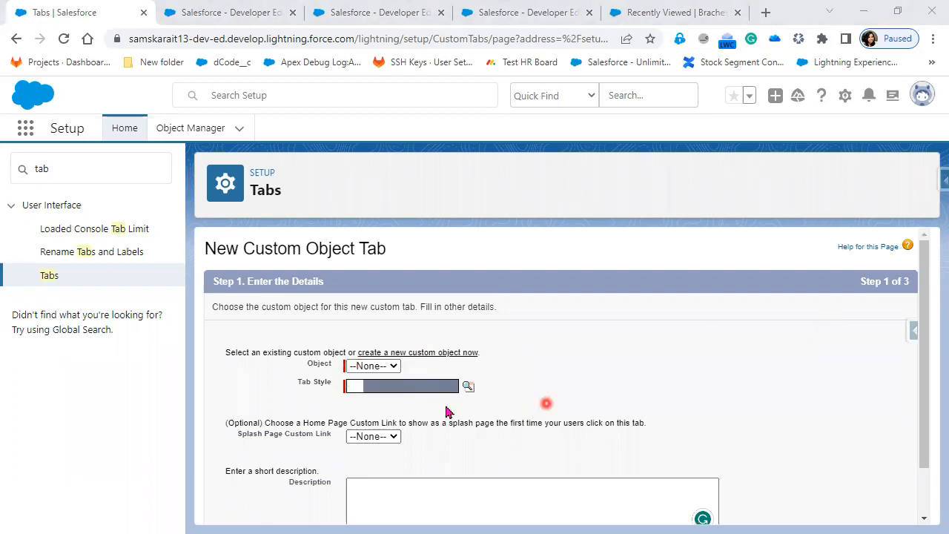
pyautogui.click(8, 40)
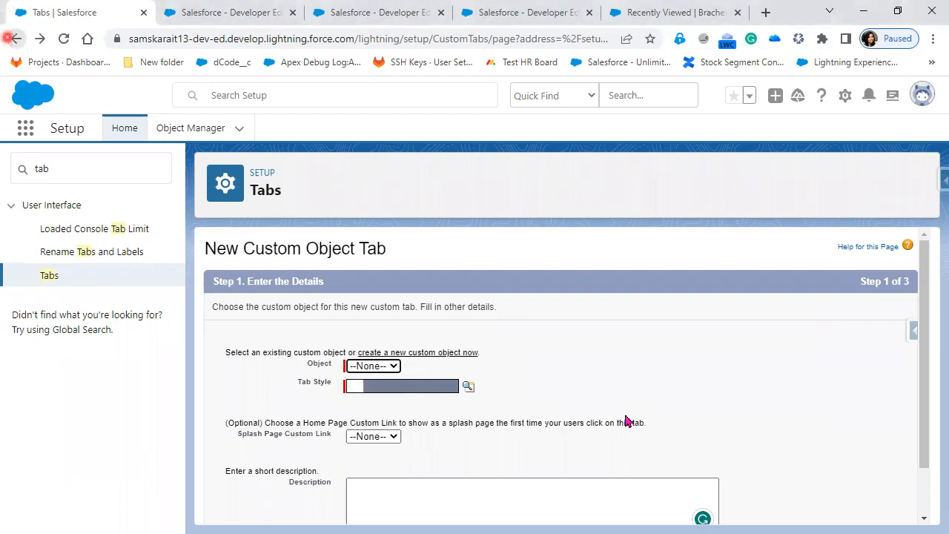
pyautogui.scroll(-2, 440, 338)
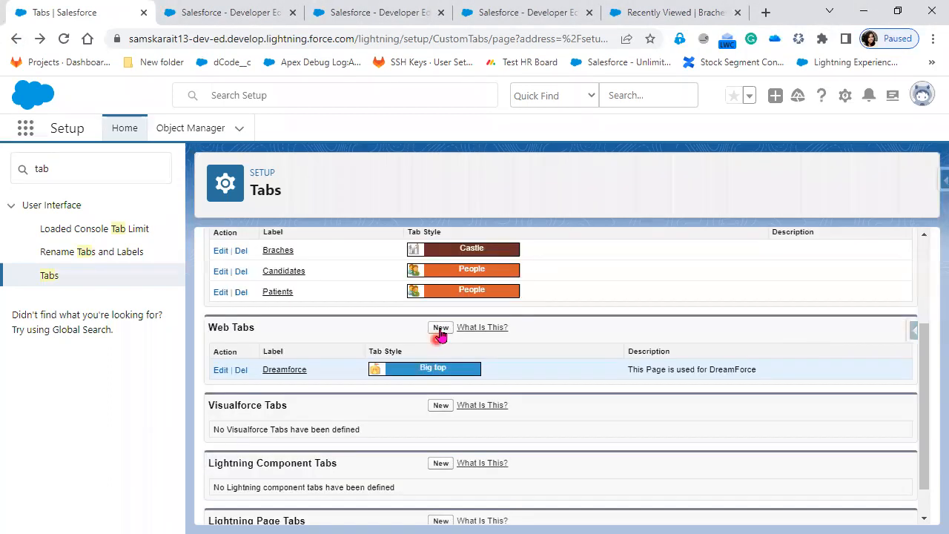
pyautogui.click(440, 329)
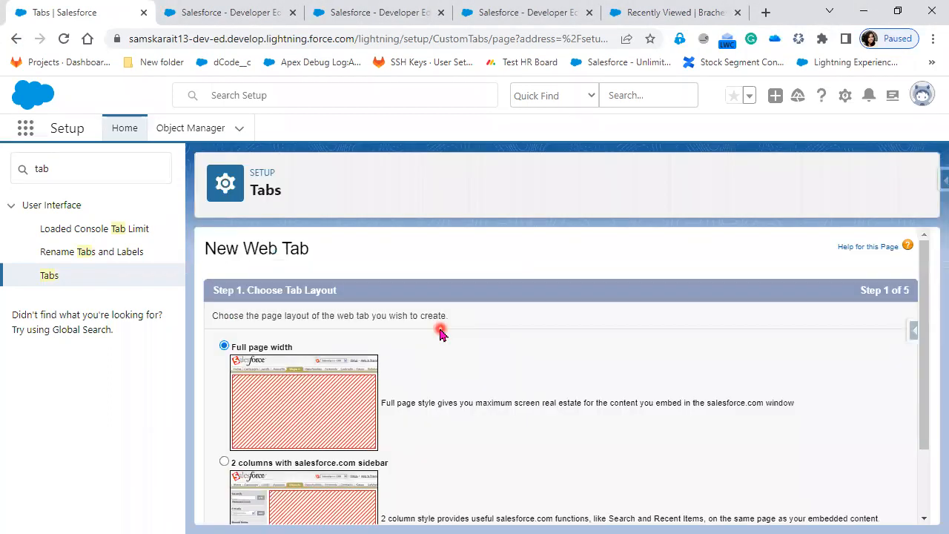
# Reload the Salesforce Classic page, accept the form resubmission, and find the Dreamforce tab among the additional tabs
pyautogui.click(239, 18)
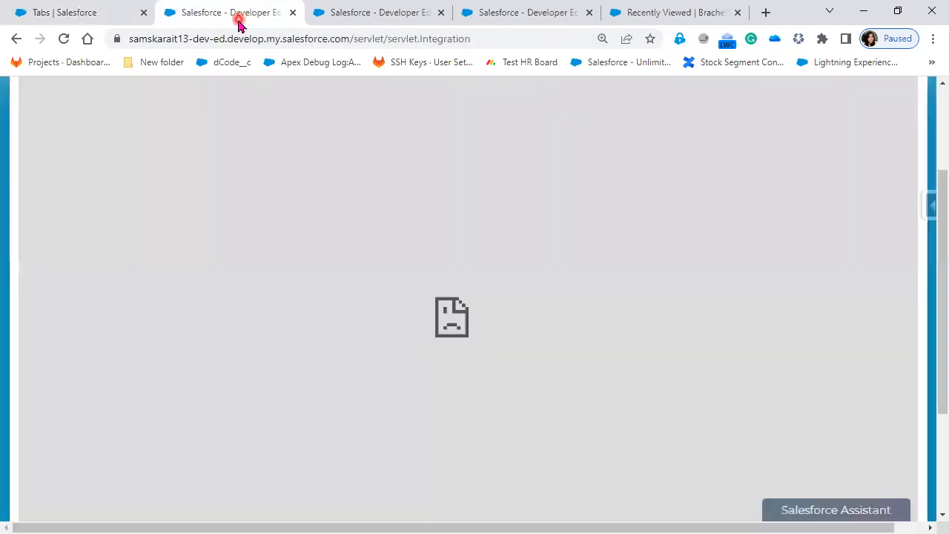
pyautogui.scroll(2, 475, 295)
pyautogui.click(894, 166)
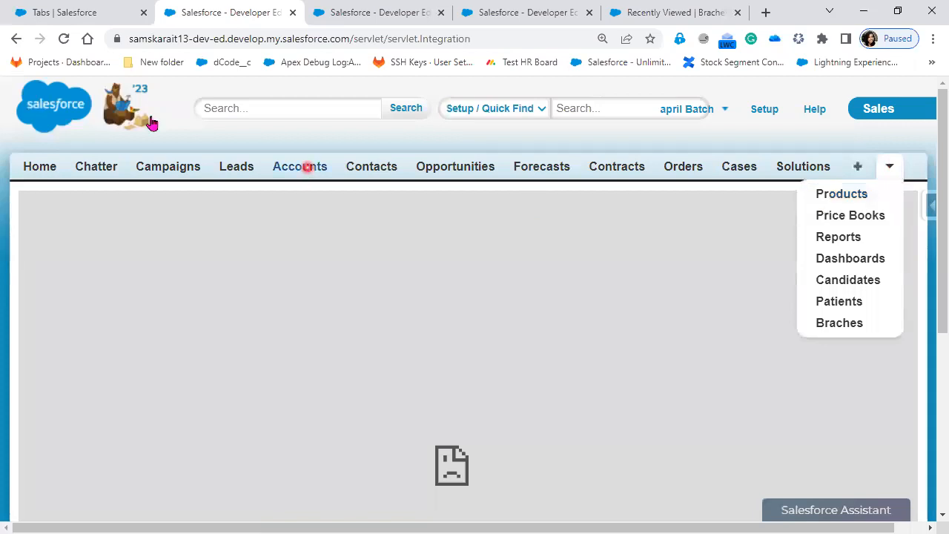
pyautogui.click(65, 39)
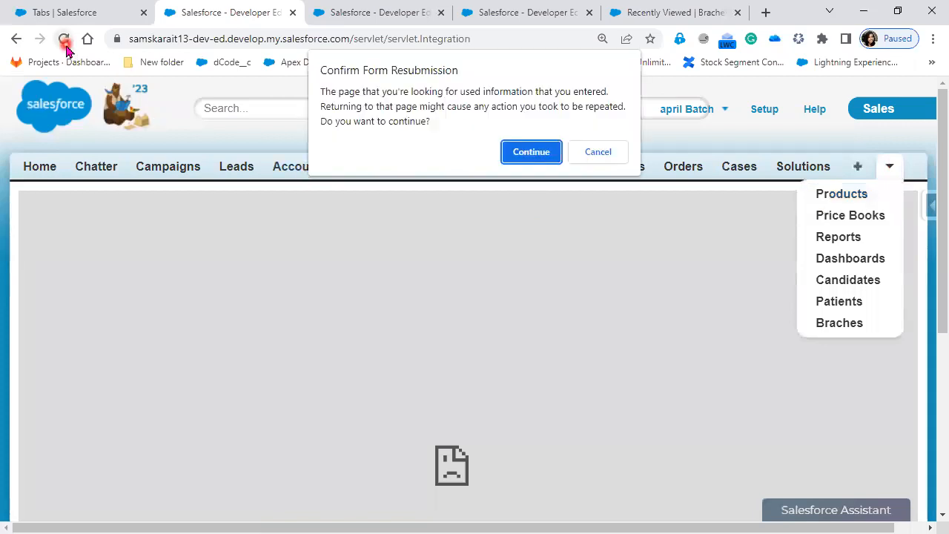
pyautogui.click(532, 152)
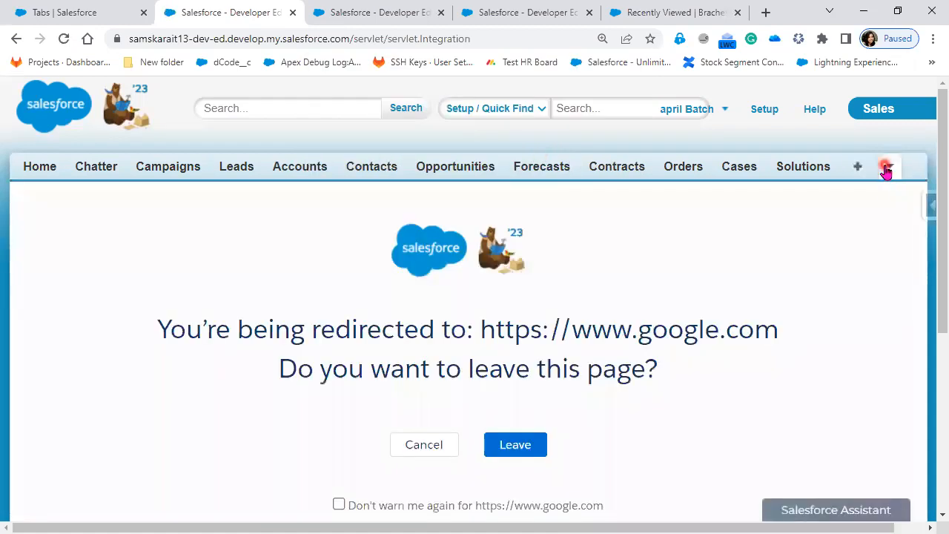
pyautogui.click(890, 166)
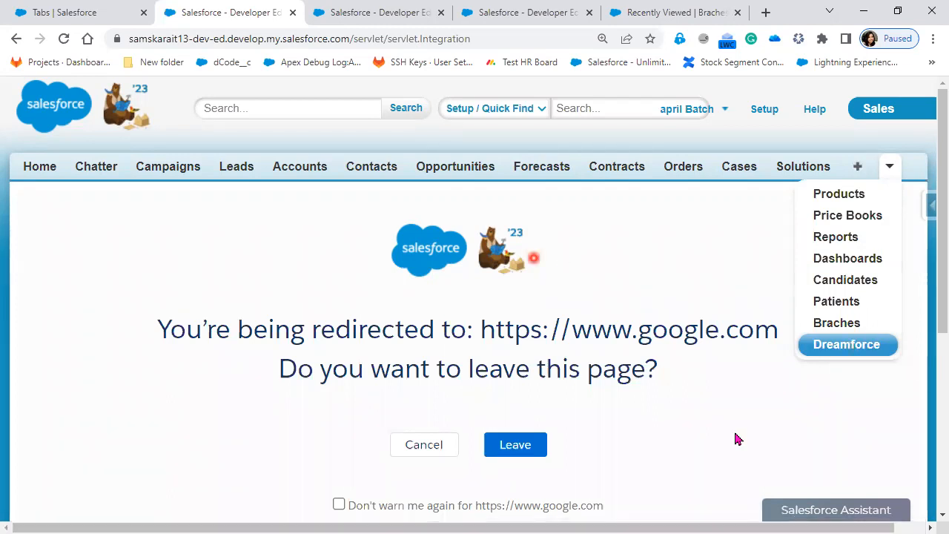
pyautogui.click(862, 345)
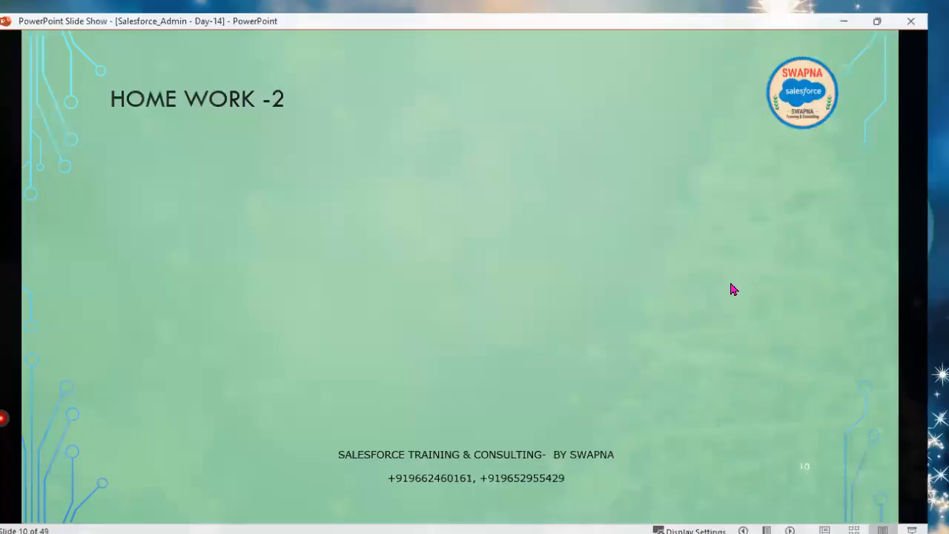
# Present the Home Work -2 points on the Player Fee custom object and the first question on the following Question slide
pyautogui.click(695, 305)
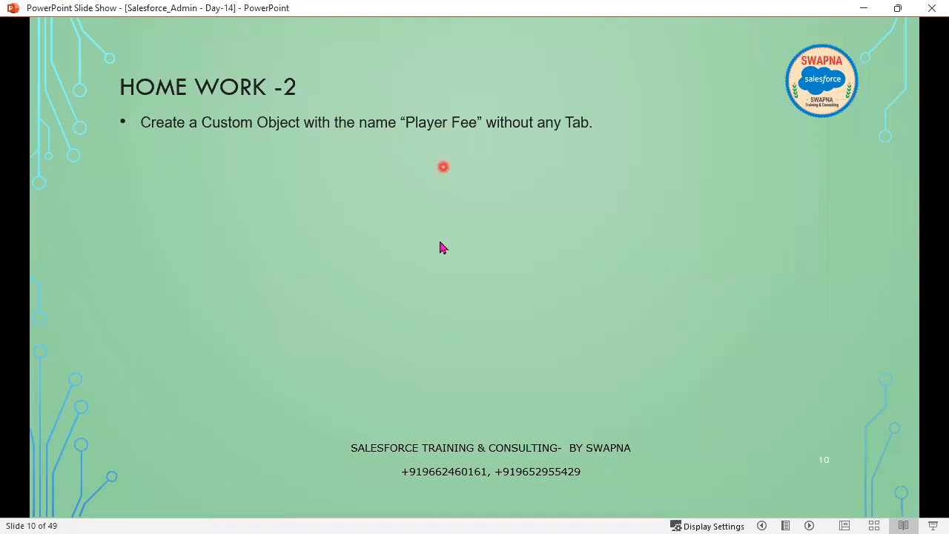
pyautogui.click(542, 210)
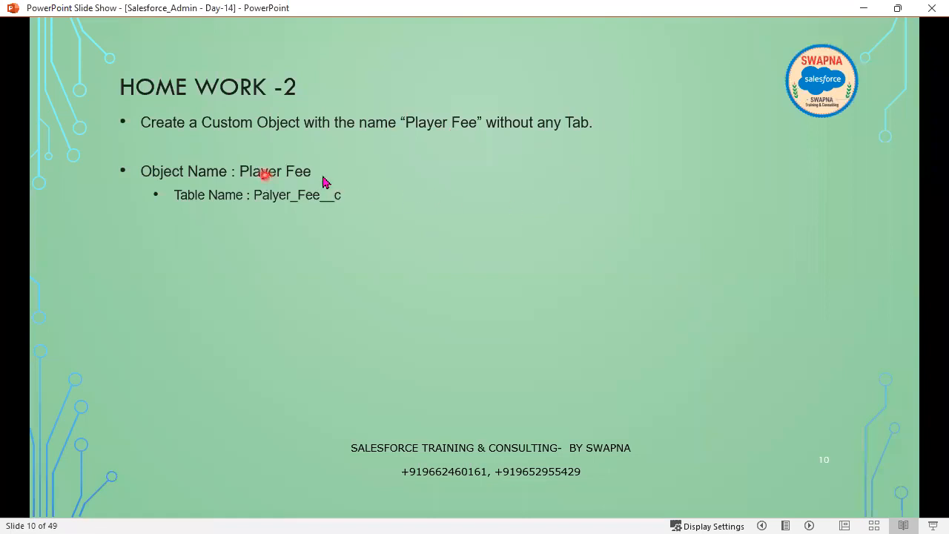
pyautogui.click(309, 217)
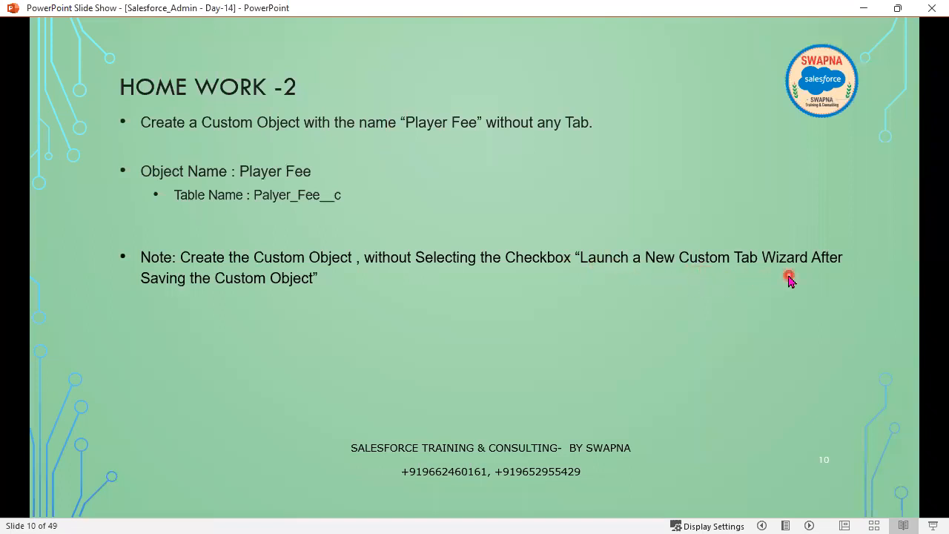
pyautogui.press('Right')
pyautogui.press('Left')
pyautogui.click(545, 260)
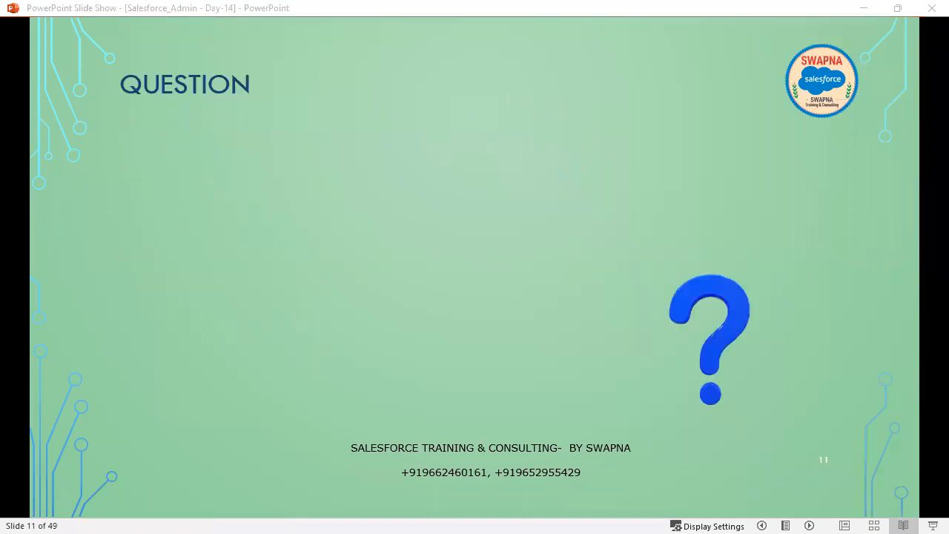
pyautogui.click(390, 324)
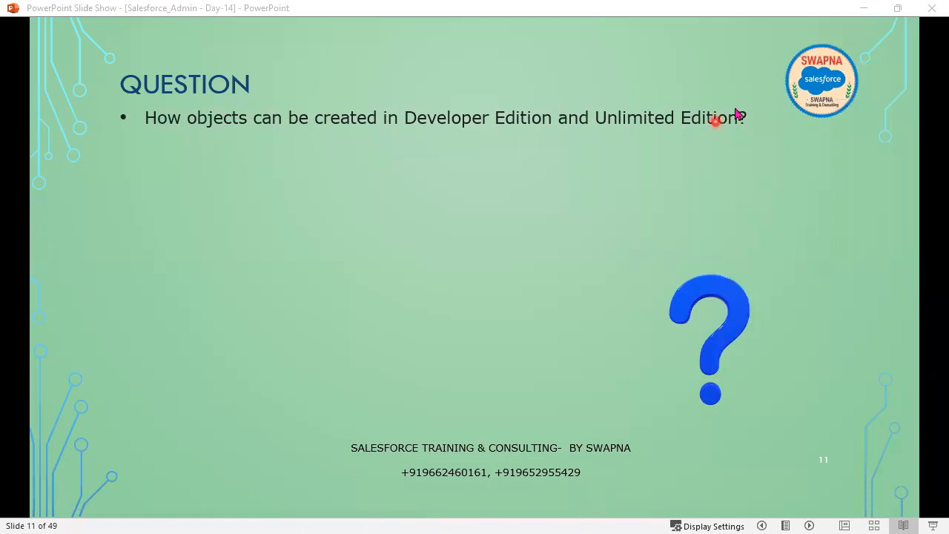
# Switch back to Salesforce Setup and open the Branch custom object's definition for editing from the Object Manager
pyautogui.click(860, 9)
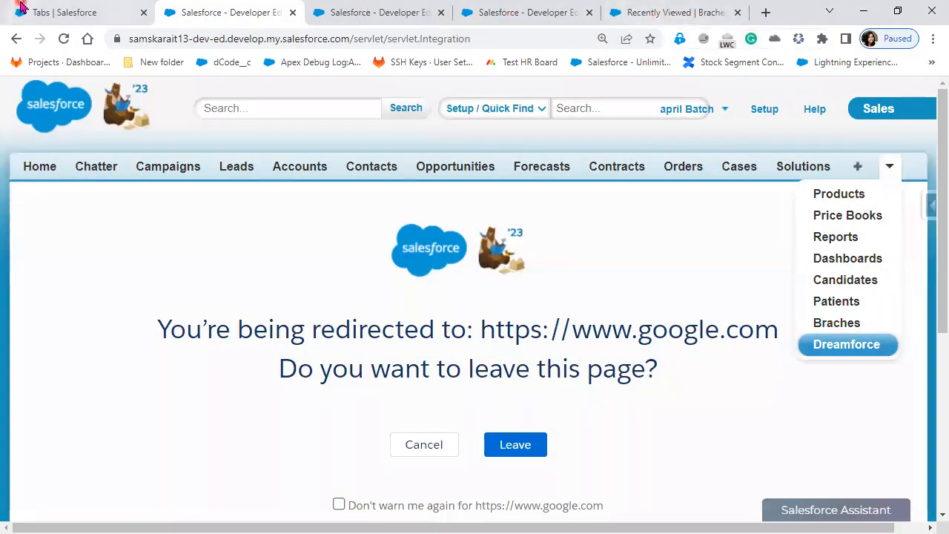
pyautogui.click(45, 15)
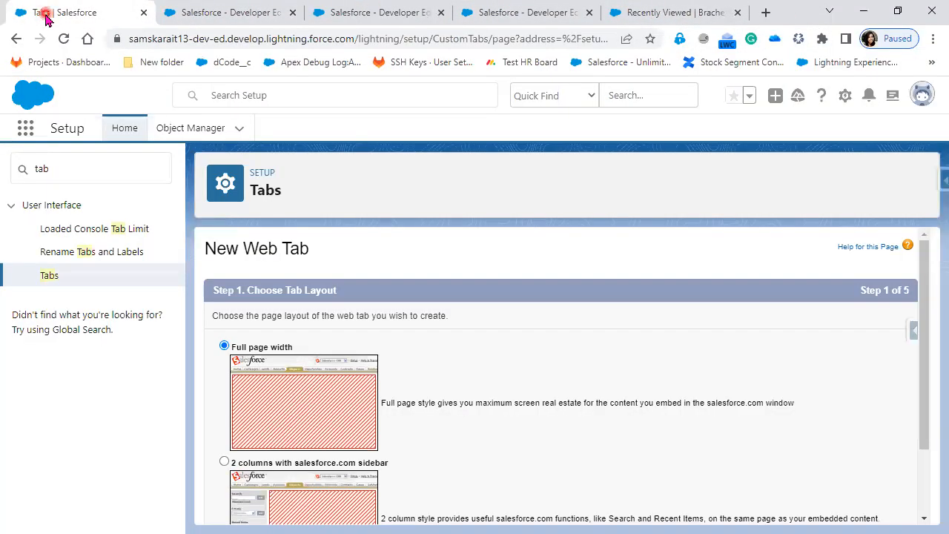
pyautogui.click(210, 131)
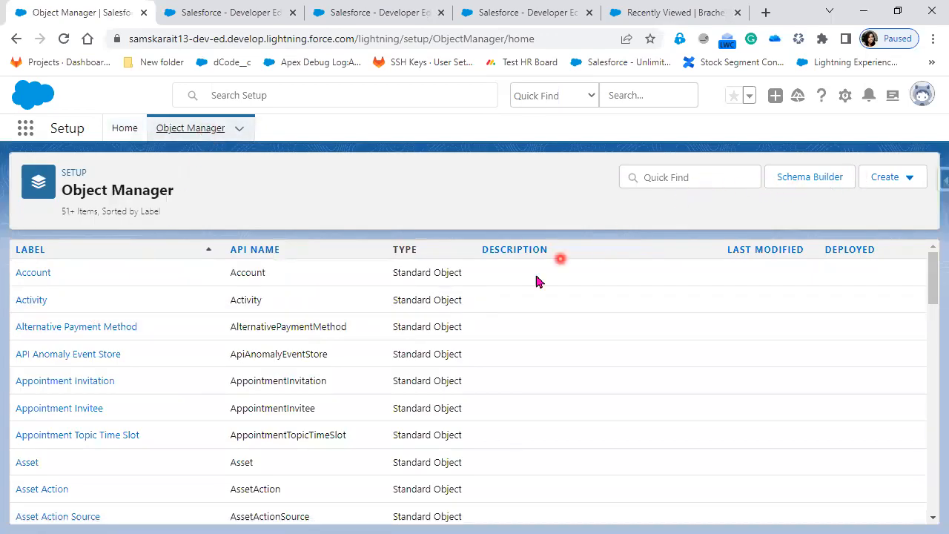
pyautogui.scroll(-4, 489, 458)
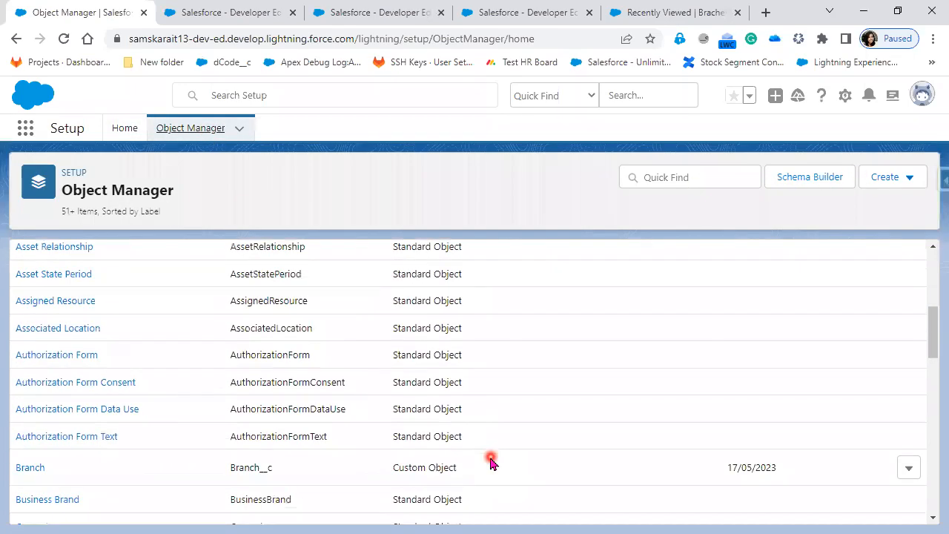
pyautogui.click(30, 468)
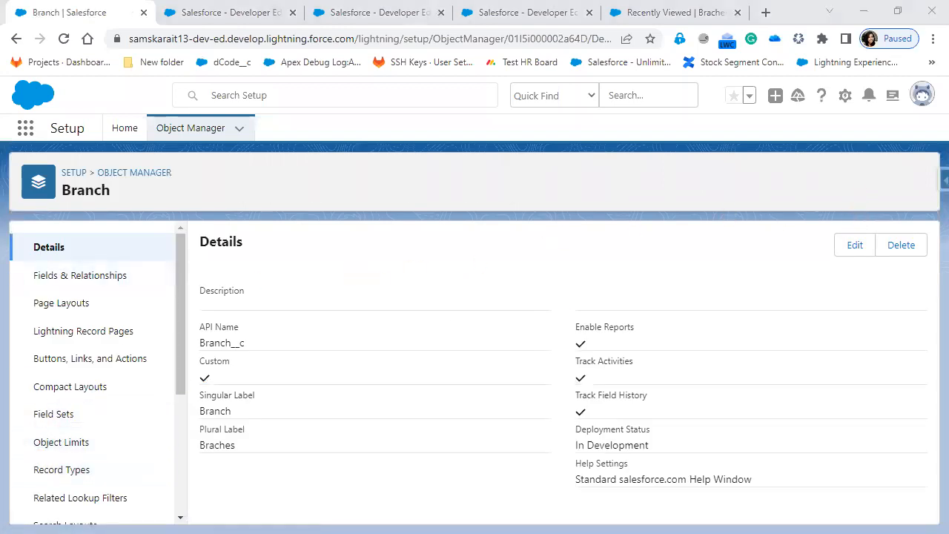
pyautogui.click(838, 247)
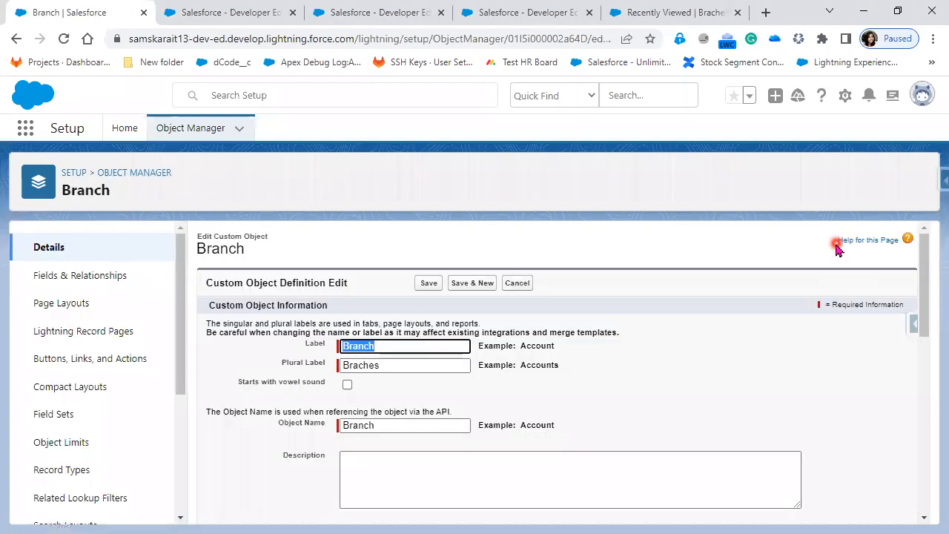
# Return to the Branch object's details, examine its plural label and API name, and reopen the definition for editing
pyautogui.click(398, 347)
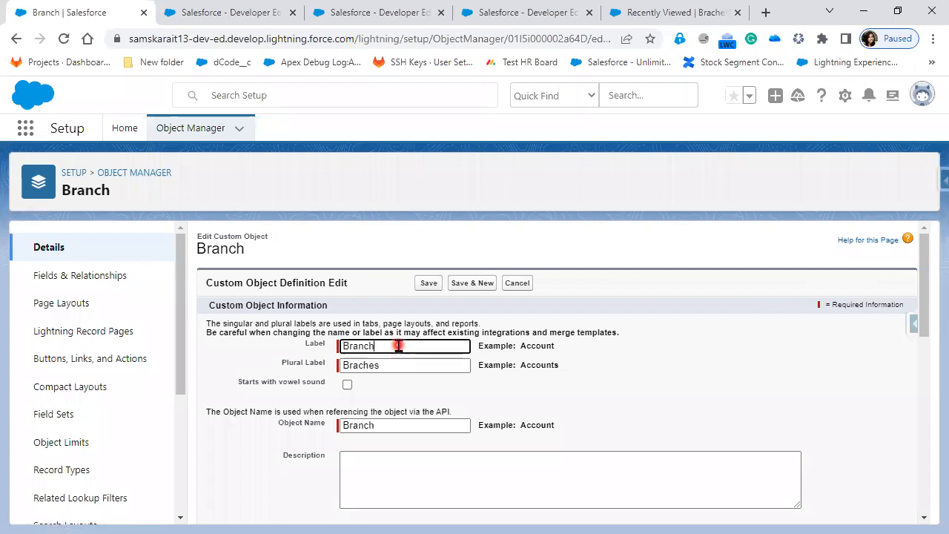
pyautogui.click(17, 39)
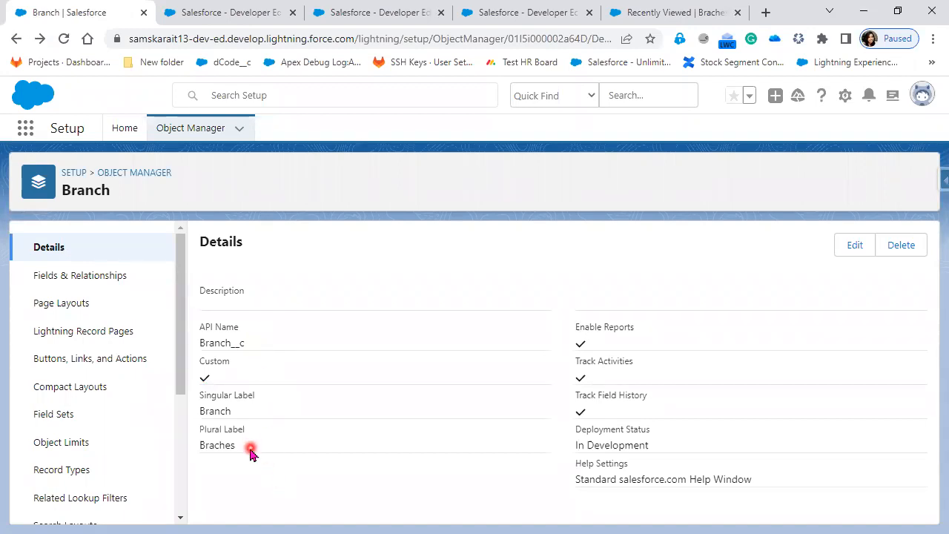
pyautogui.moveTo(249, 449); pyautogui.dragTo(198, 445)
pyautogui.moveTo(257, 338); pyautogui.dragTo(158, 354)
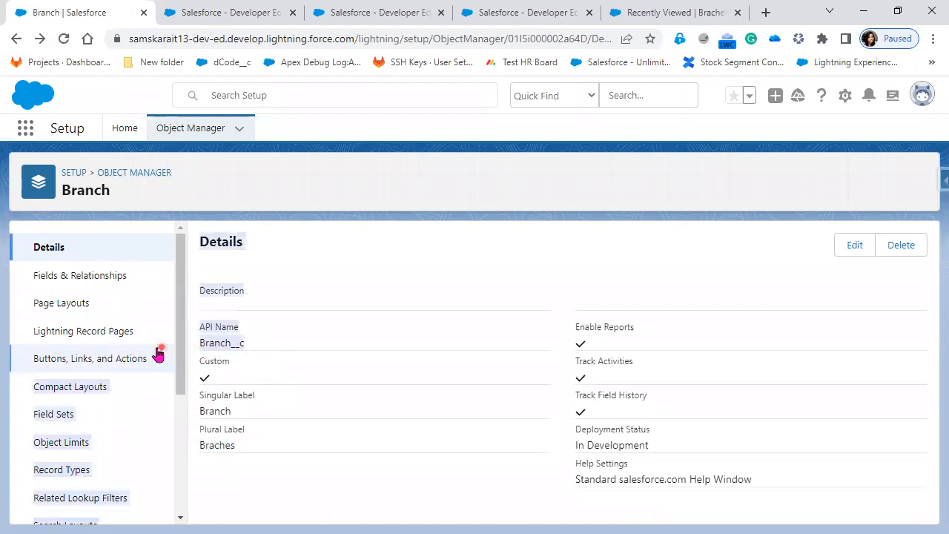
pyautogui.click(254, 346)
pyautogui.moveTo(254, 346); pyautogui.dragTo(195, 344)
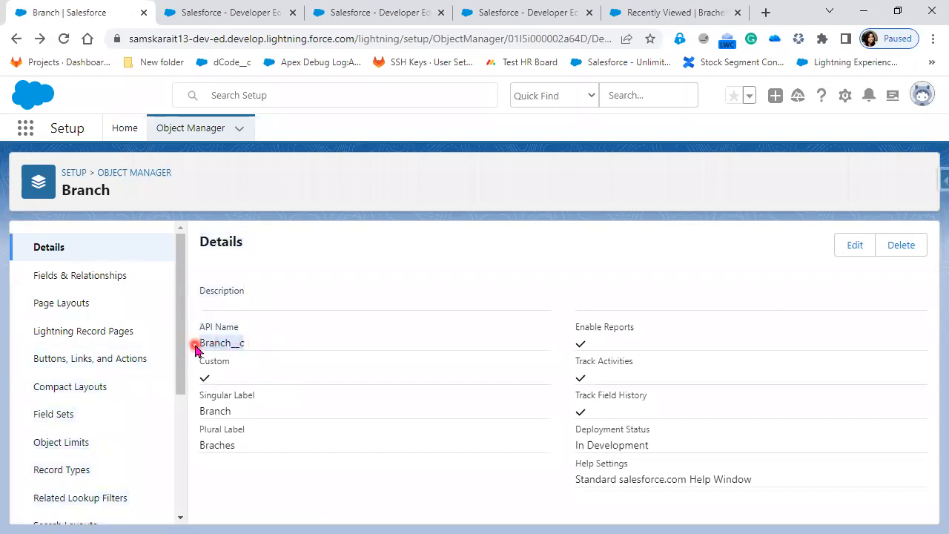
pyautogui.click(853, 245)
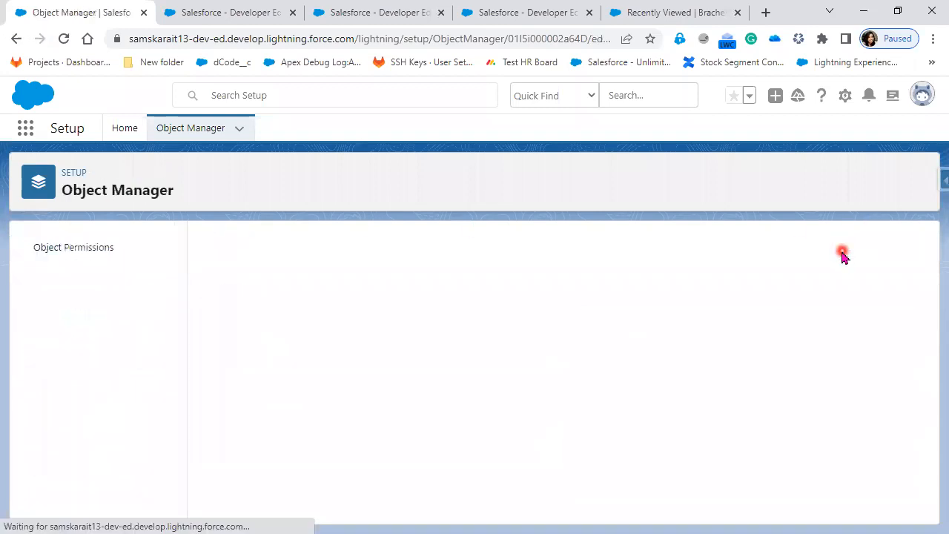
# Switch to the Salesforce Classic page, open the Braches tab, and create a branch record named Madhapur Branch
pyautogui.click(211, 13)
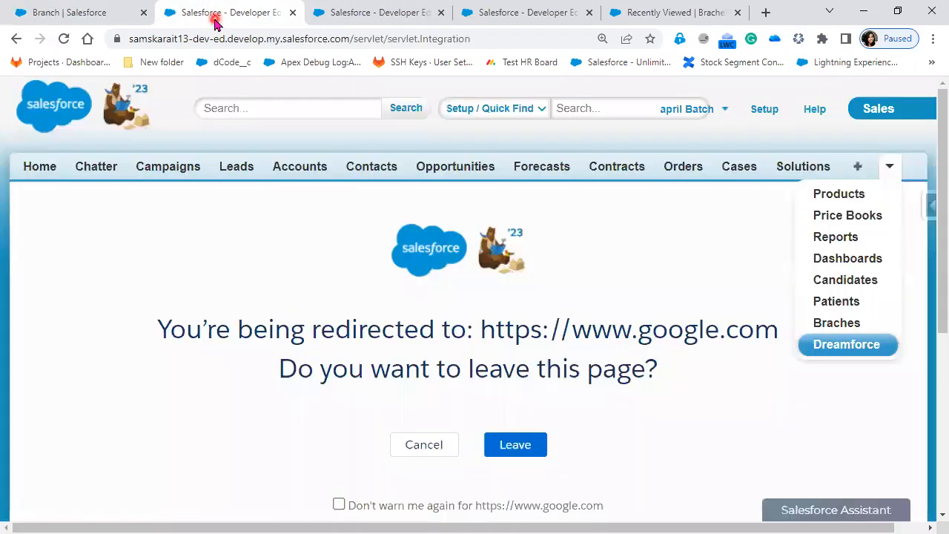
pyautogui.click(853, 322)
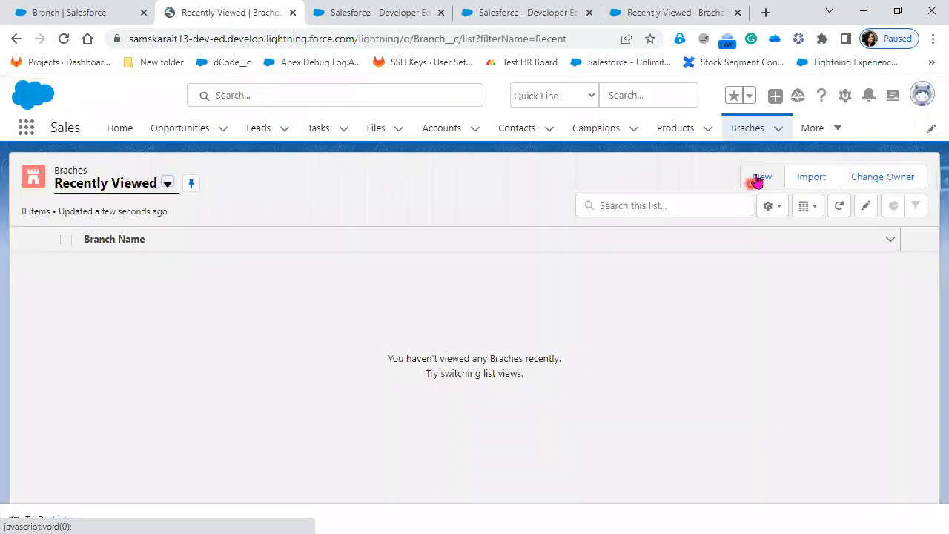
pyautogui.click(760, 179)
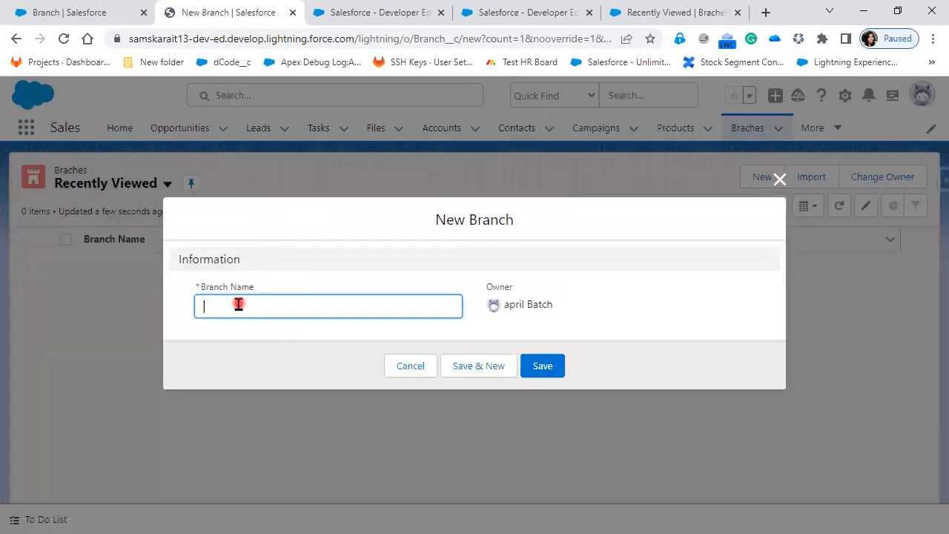
pyautogui.write('Madhapur Branch')
pyautogui.click(545, 367)
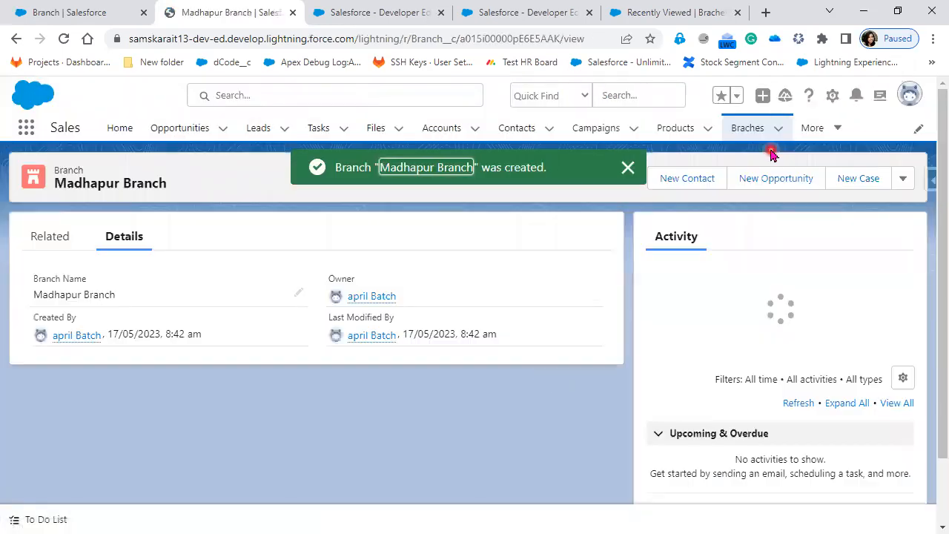
# Return to the Braches list and create another branch record named Hitechcity
pyautogui.click(755, 132)
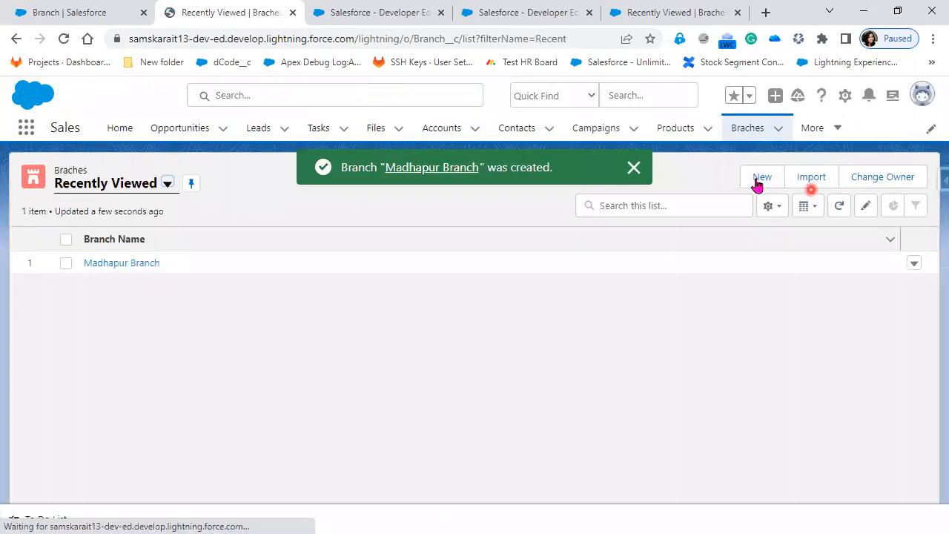
pyautogui.click(757, 181)
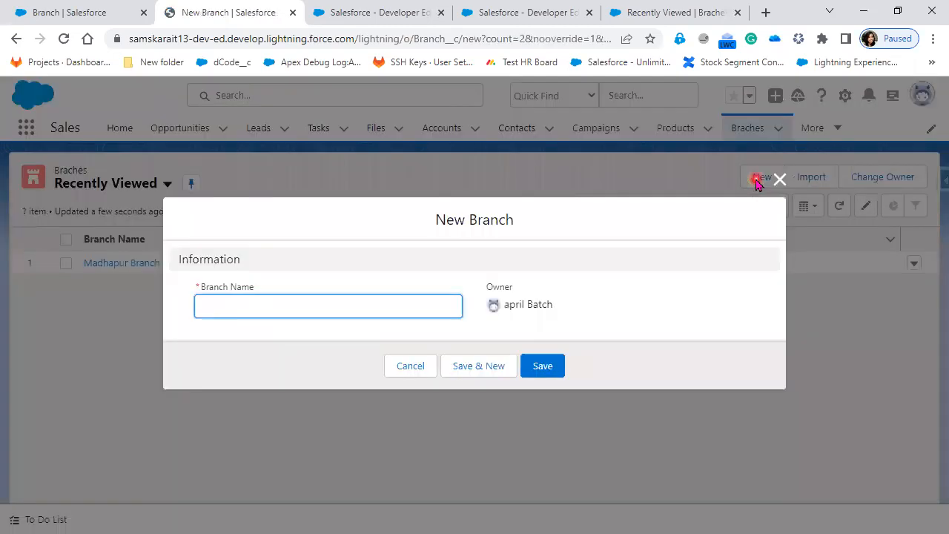
pyautogui.write('Hitechcity')
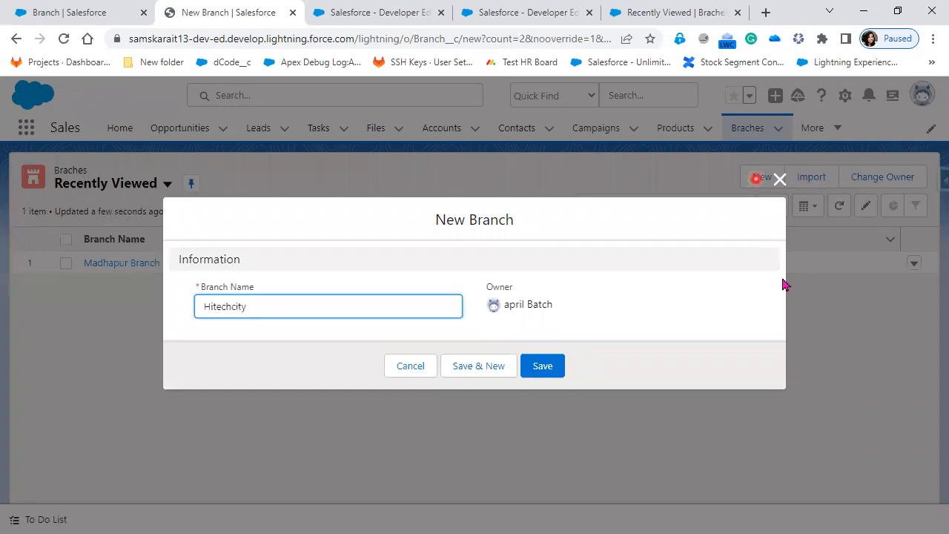
pyautogui.click(540, 371)
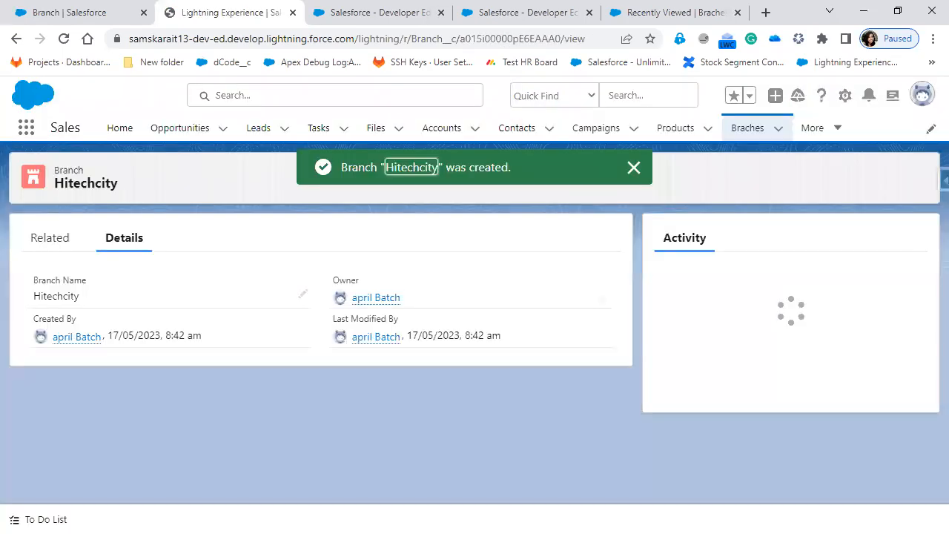
# Go back to the Branch object's definition, set its singular label to BankBranch, and save it
pyautogui.click(69, 13)
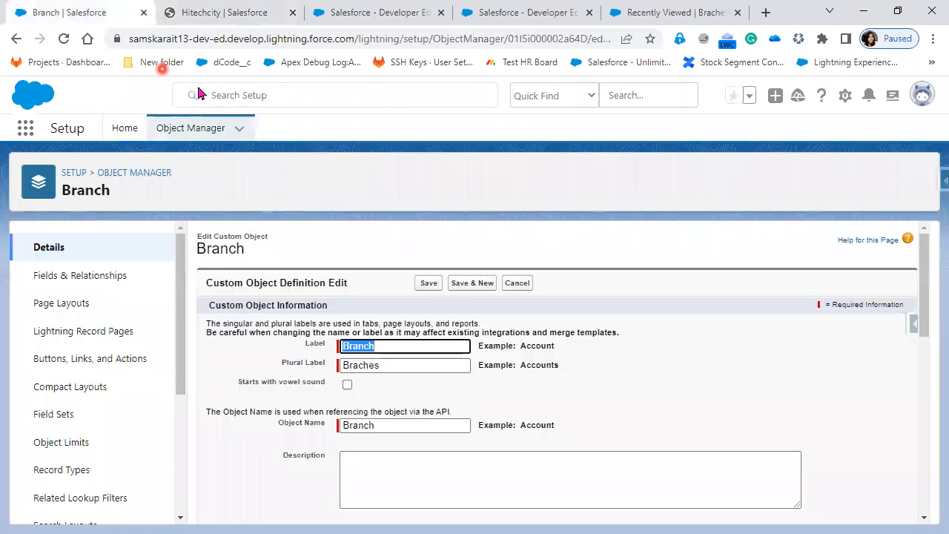
pyautogui.click(385, 348)
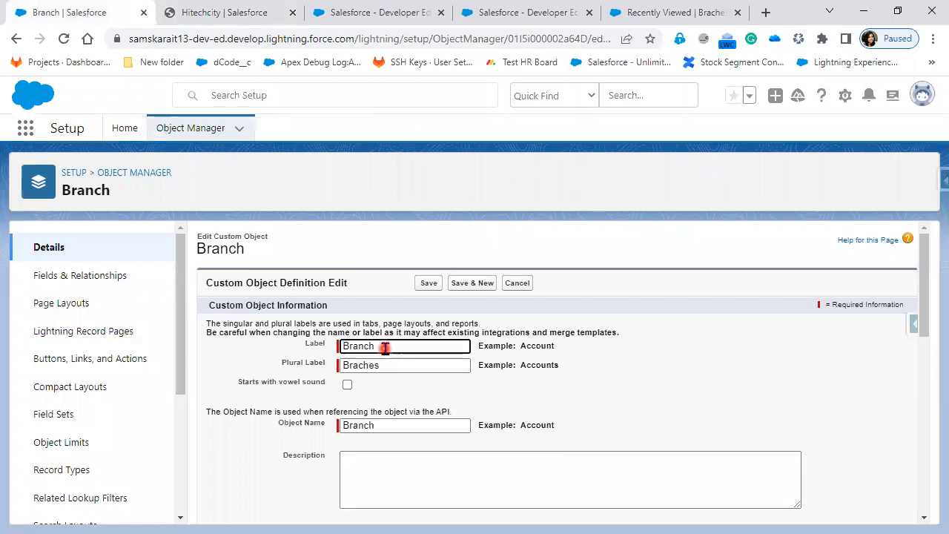
pyautogui.press('Home')
pyautogui.write('Bank')
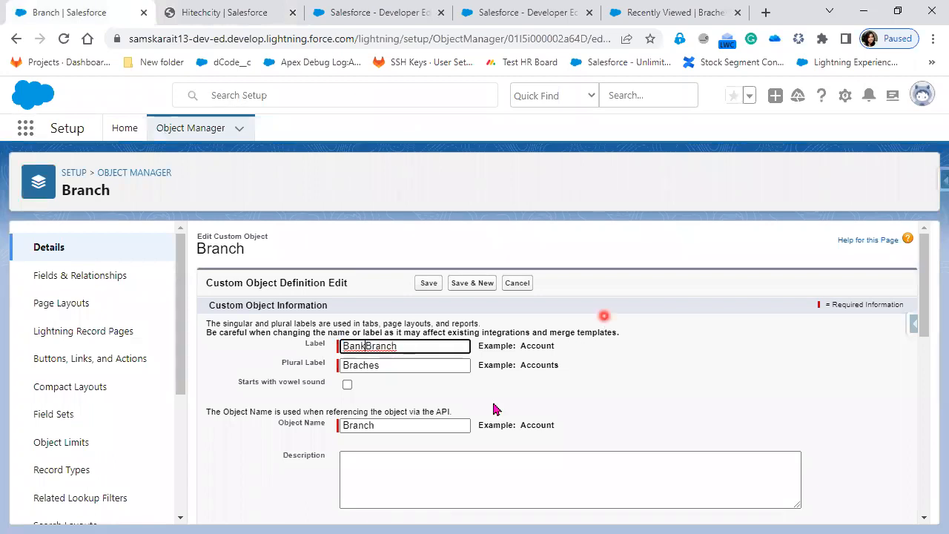
pyautogui.click(430, 284)
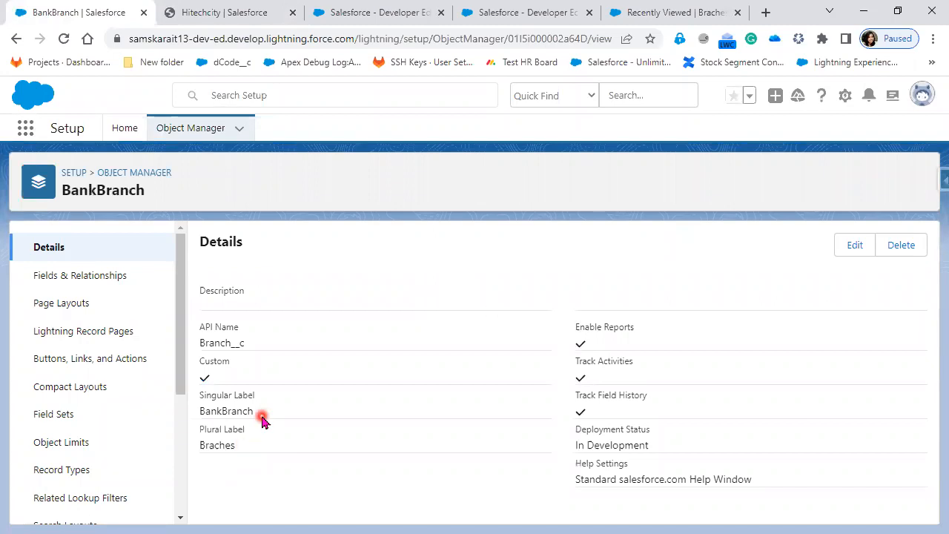
# Copy the singular label, set the object's plural label to BankBranches and its object name to BankBranch, and save
pyautogui.doubleClick(208, 419)
pyautogui.hotkey('ctrl', 'c')
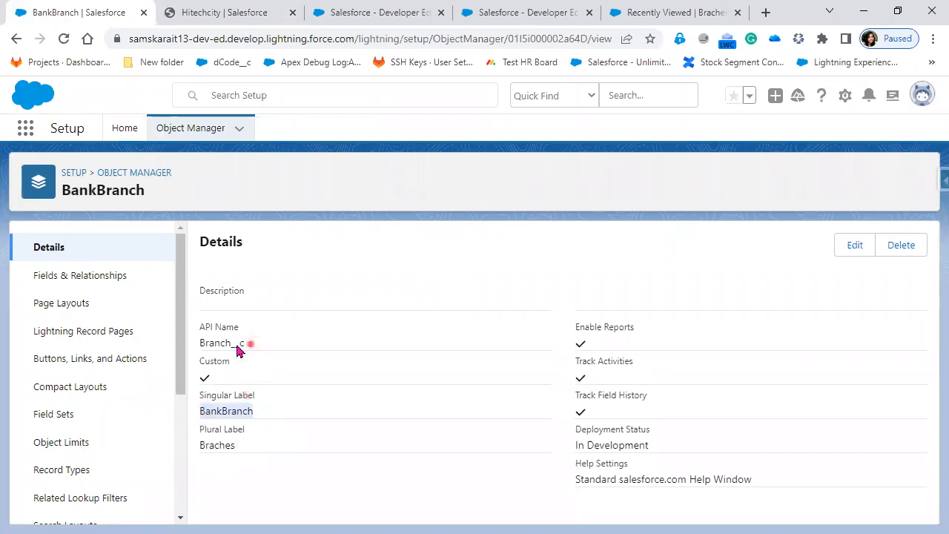
pyautogui.doubleClick(197, 345)
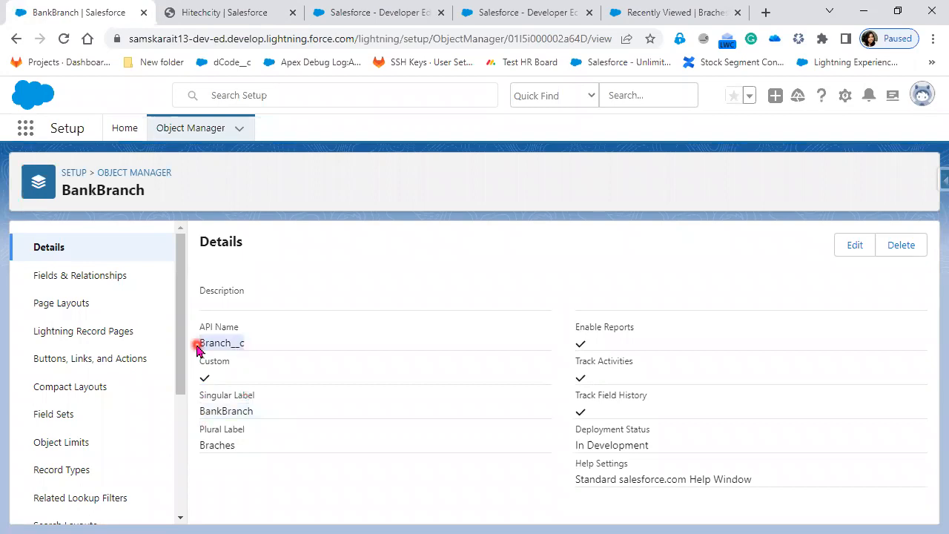
pyautogui.click(845, 247)
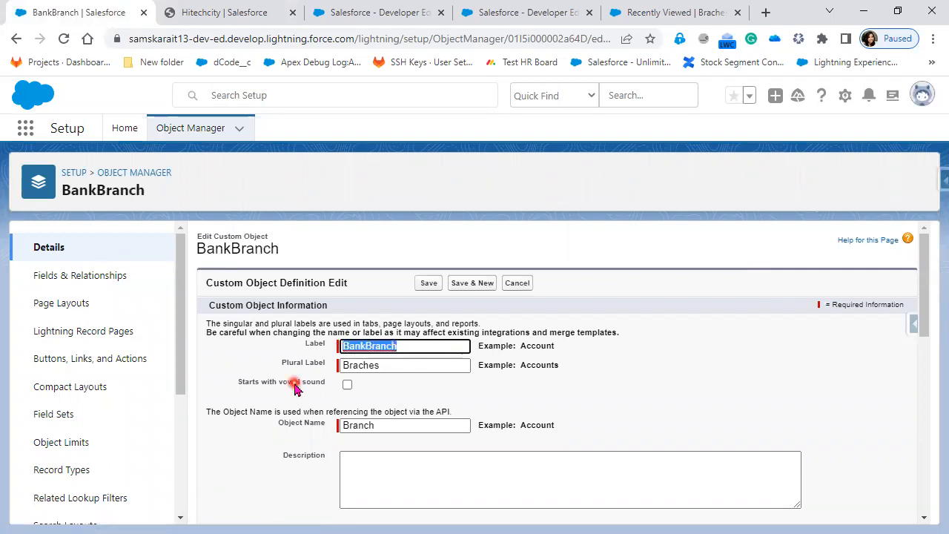
pyautogui.press('Tab')
pyautogui.hotkey('ctrl', 'v')
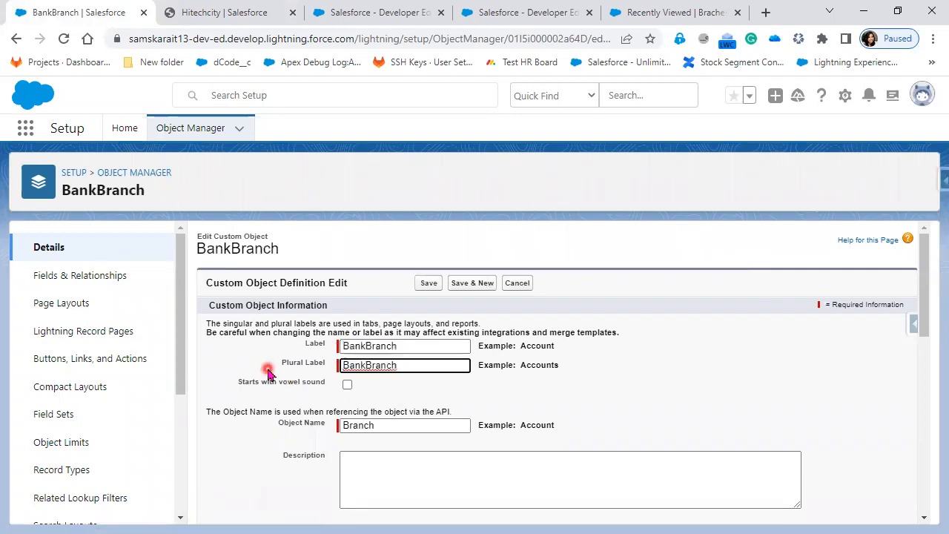
pyautogui.write('es')
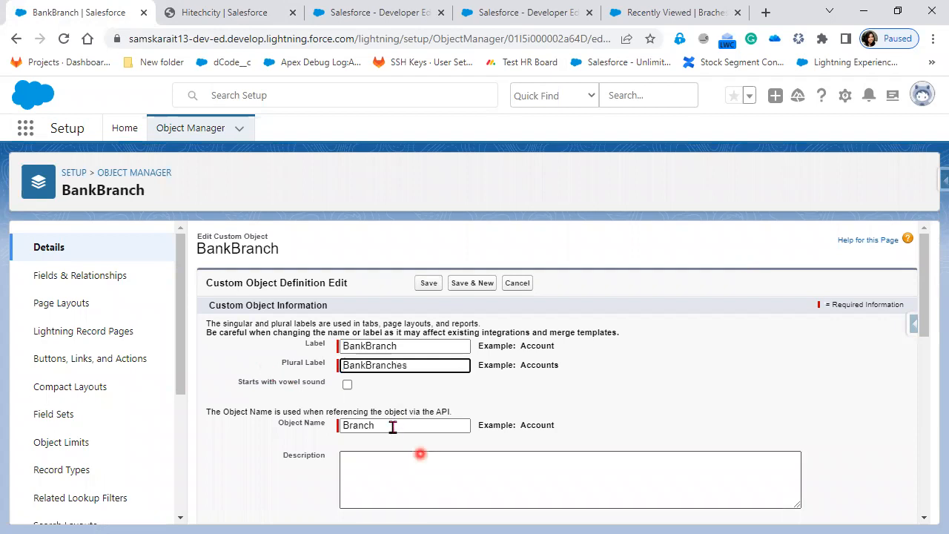
pyautogui.press('Tab')
pyautogui.press('Tab')
pyautogui.hotkey('ctrl', 'v')
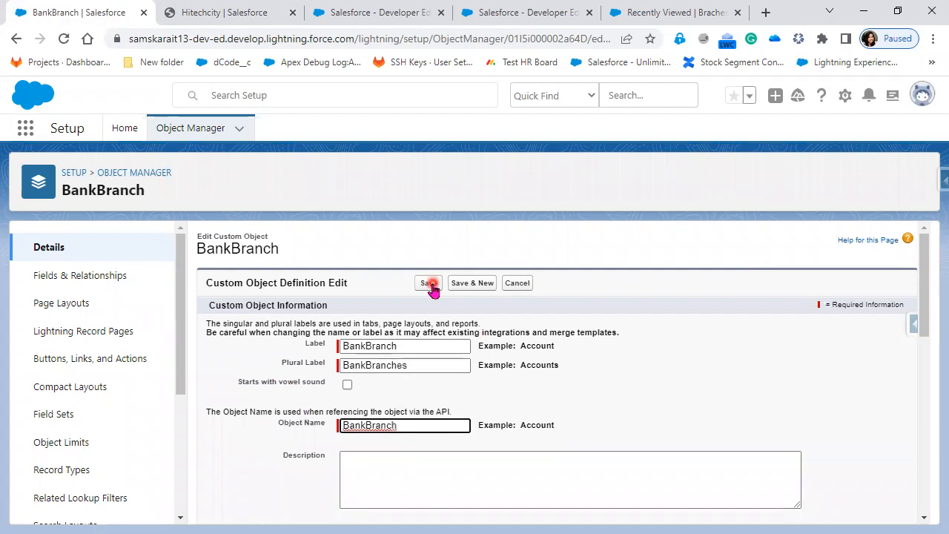
pyautogui.click(430, 284)
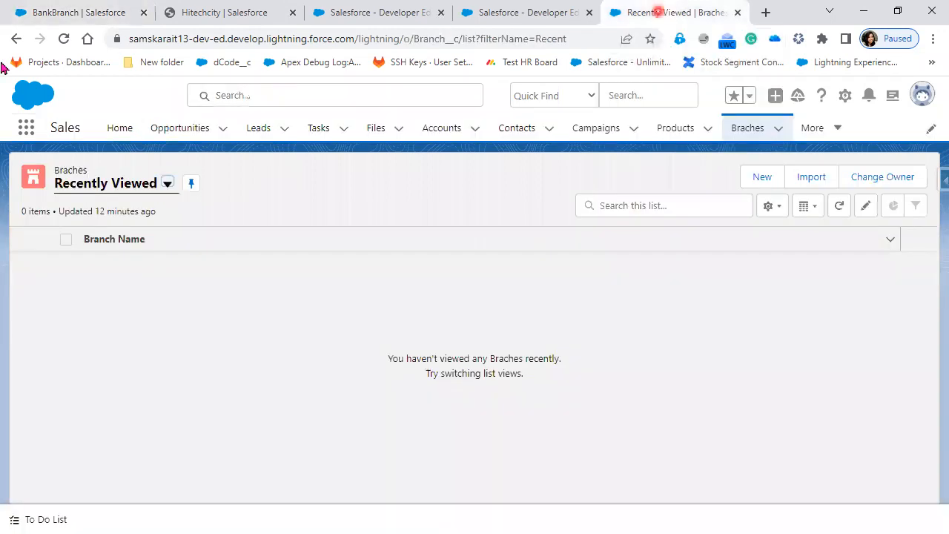
# Reload the already open Braches list page to check how the object name change affects it
pyautogui.click(658, 13)
pyautogui.click(66, 44)
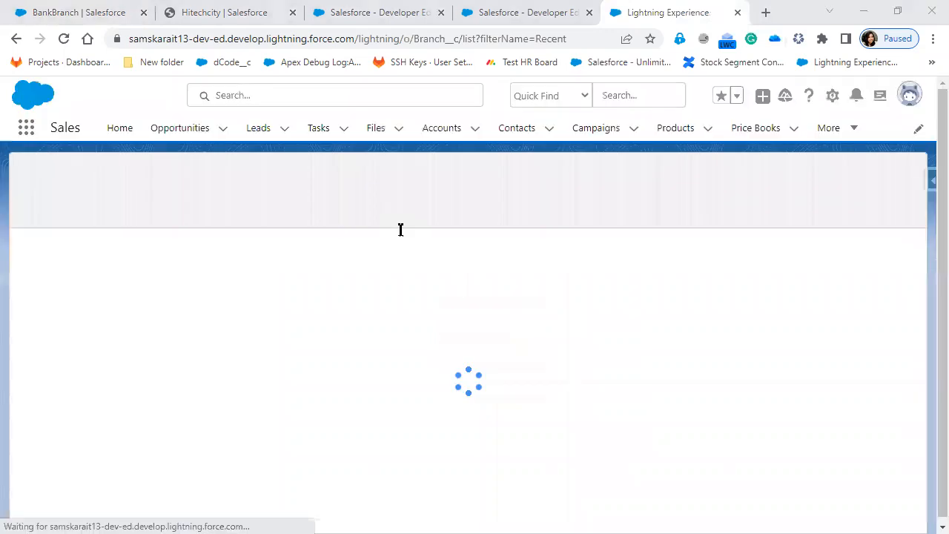
# Add an on-screen text note reading "Object: Branch" and, beneath it, "Business Logic : APEX, Visualforce, Light Aura"
pyautogui.click(289, 226)
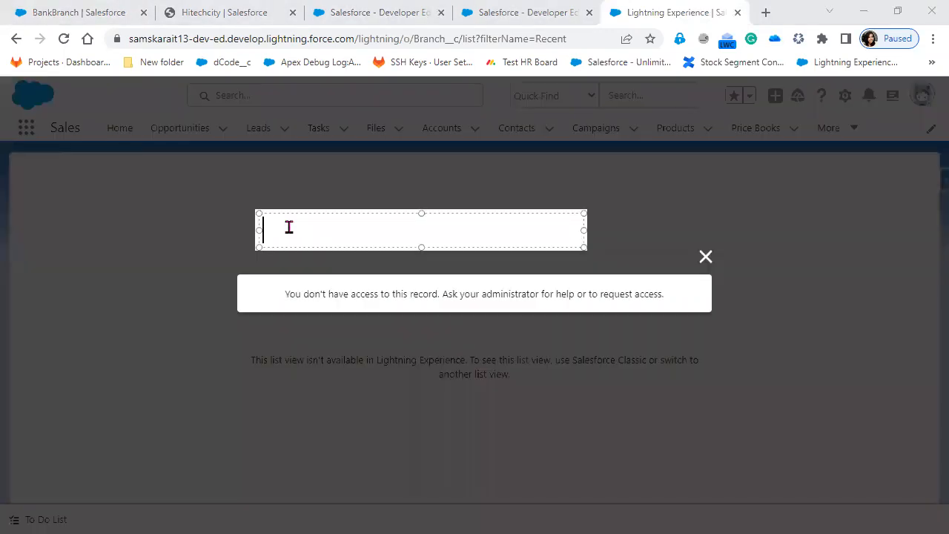
pyautogui.write('Object: Branch')
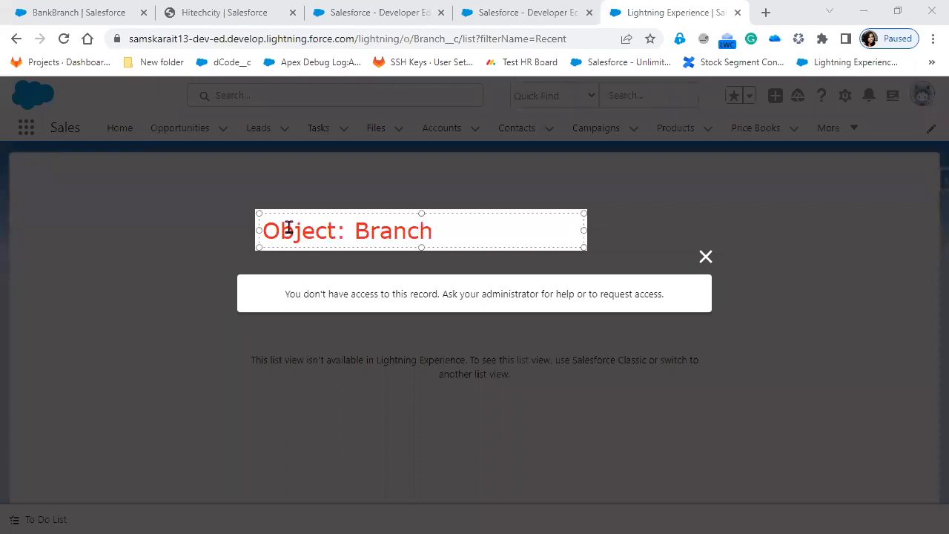
pyautogui.press('Return')
pyautogui.write('B')
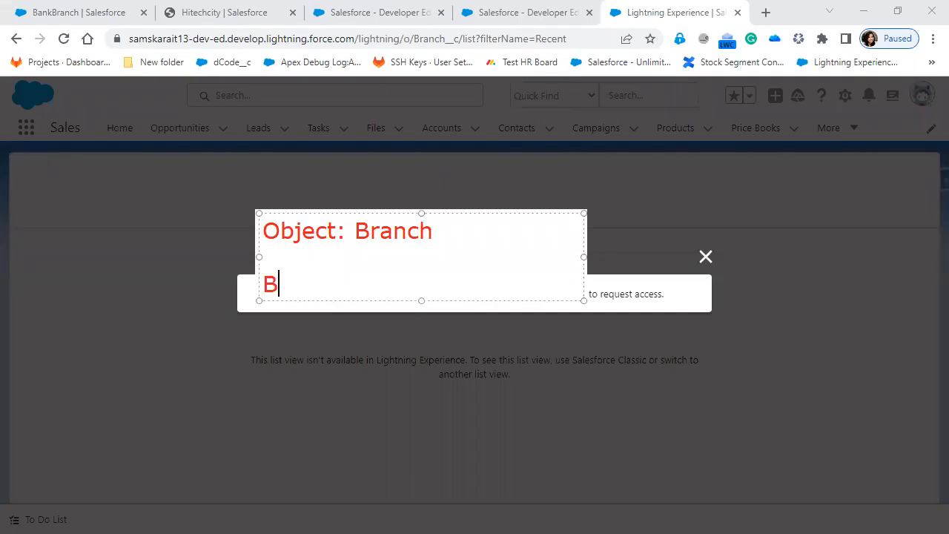
pyautogui.write('usiness ')
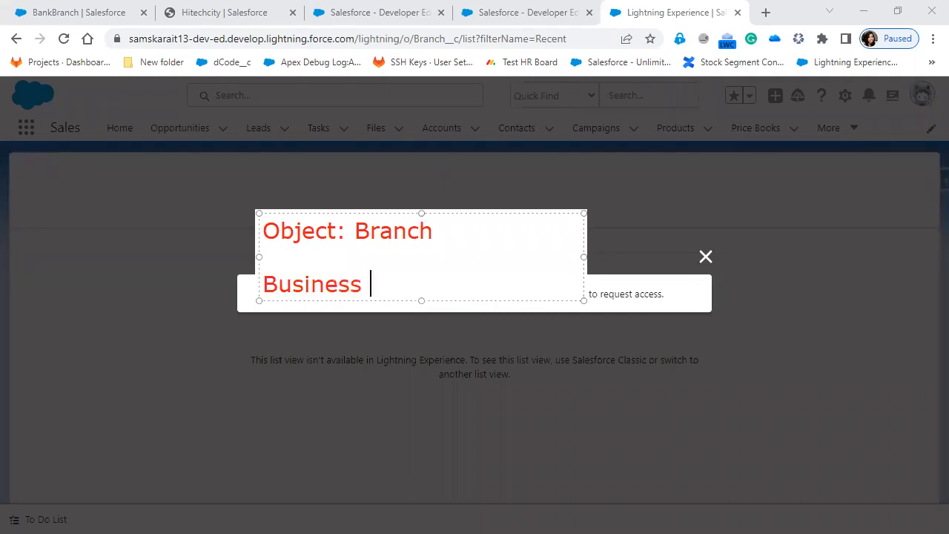
pyautogui.write('Logic')
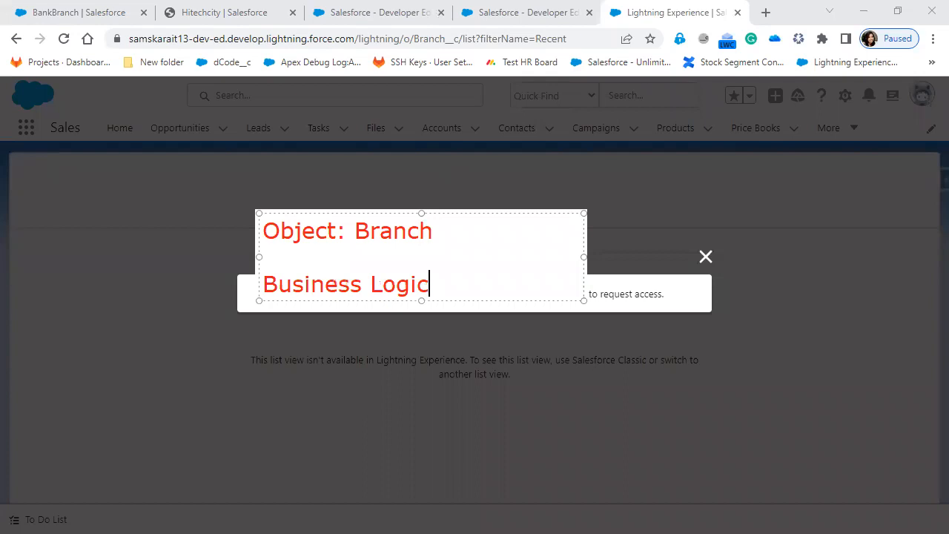
pyautogui.write(' : APEX, Visu')
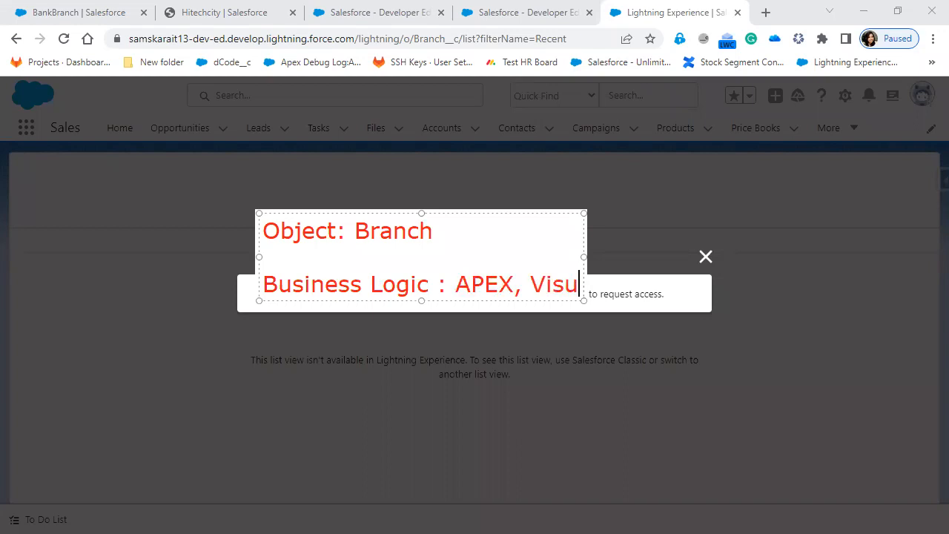
pyautogui.write('alforce')
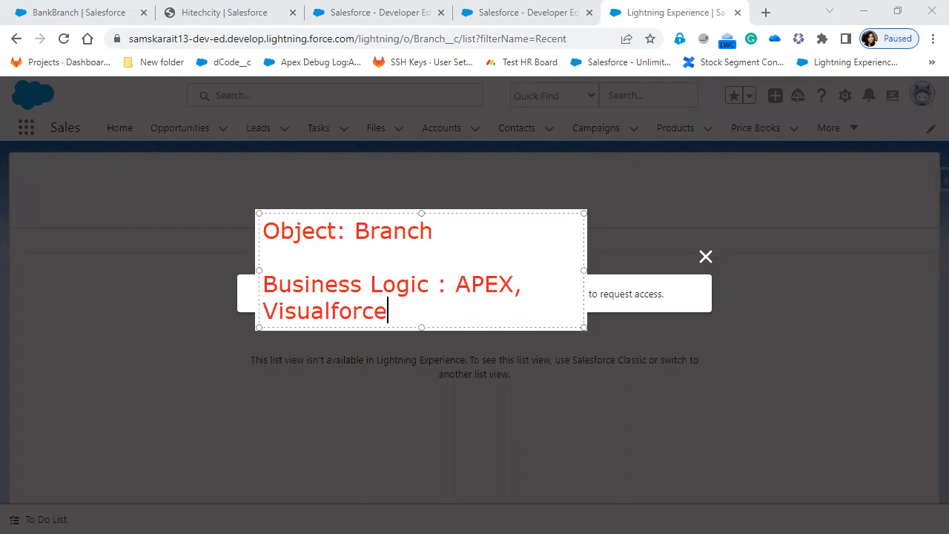
pyautogui.write(', Ligh')
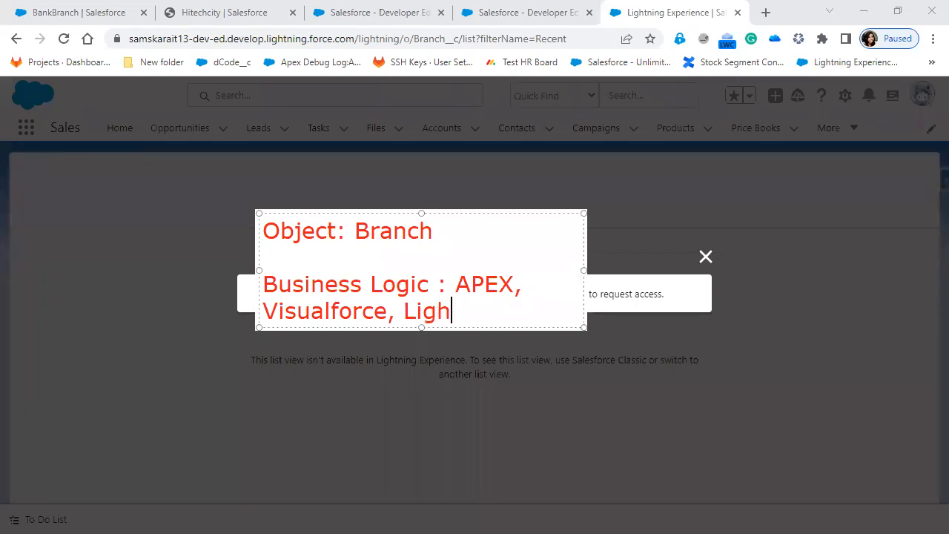
pyautogui.write('t Aura')
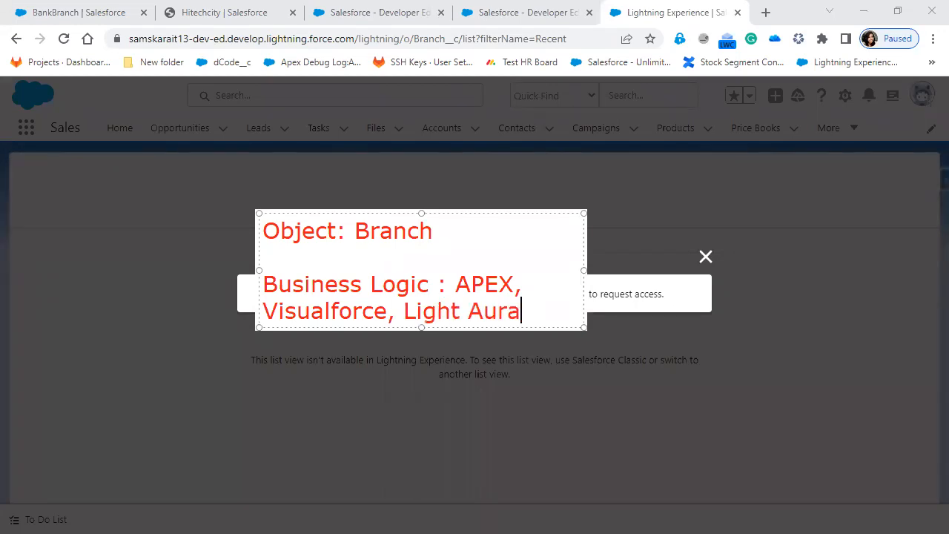
# Add "Banking Branch" a few lines below in the note, highlight the business logic lines, and finish editing the text
pyautogui.press('Return')
pyautogui.press('Return')
pyautogui.press('Return')
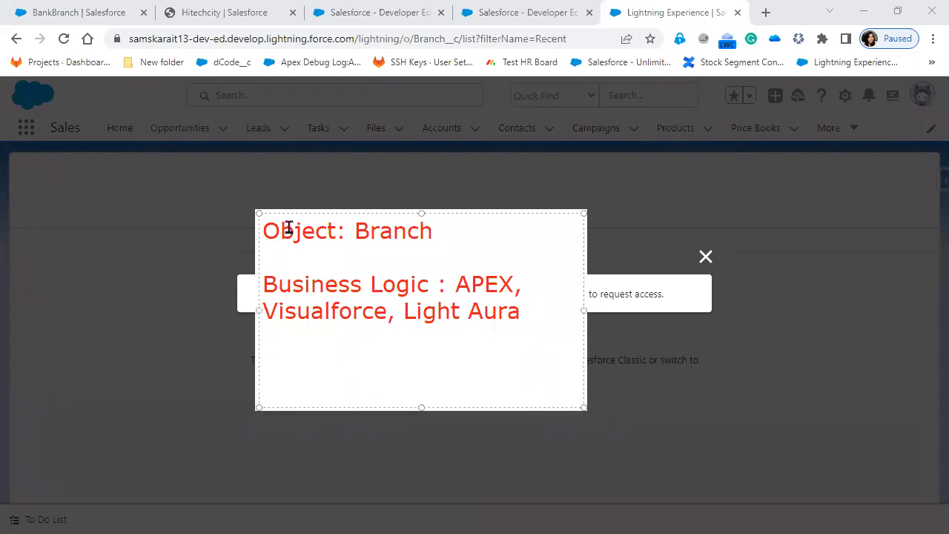
pyautogui.write('Ban')
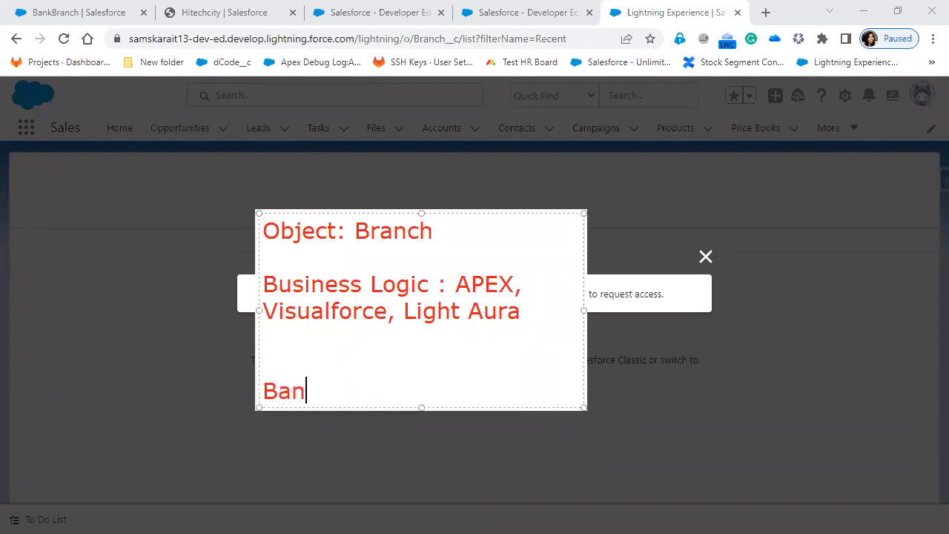
pyautogui.write('king B')
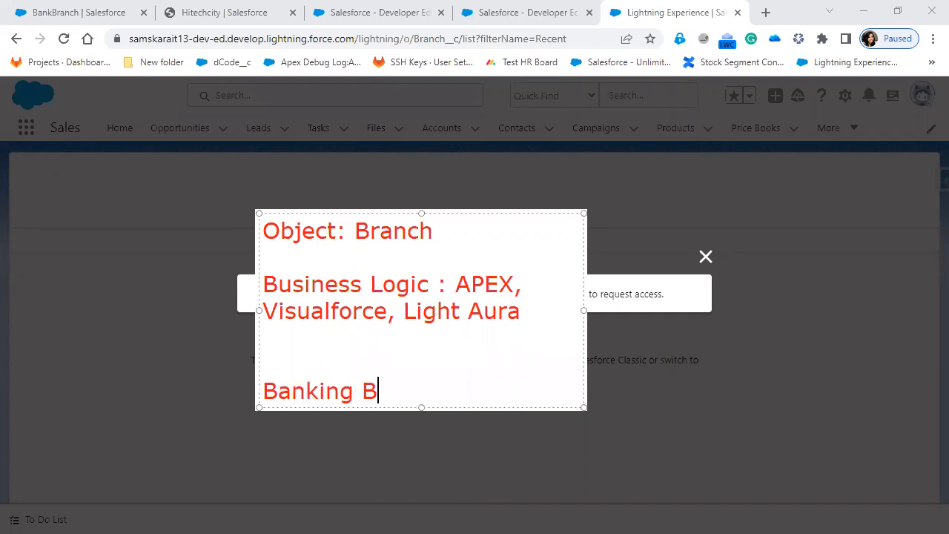
pyautogui.write('ranch')
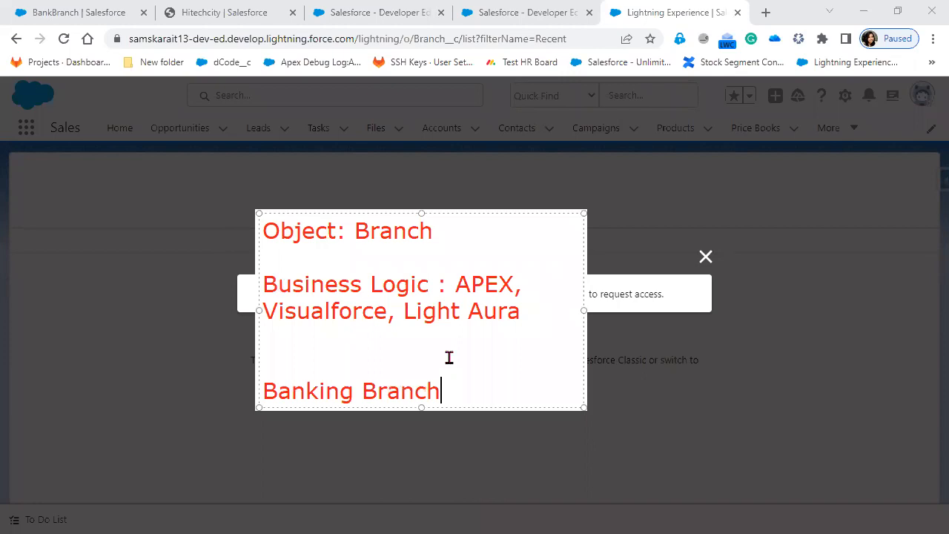
pyautogui.moveTo(541, 307)
pyautogui.mouseDown()
pyautogui.moveTo(285, 310)
pyautogui.moveTo(262, 286)
pyautogui.mouseUp()
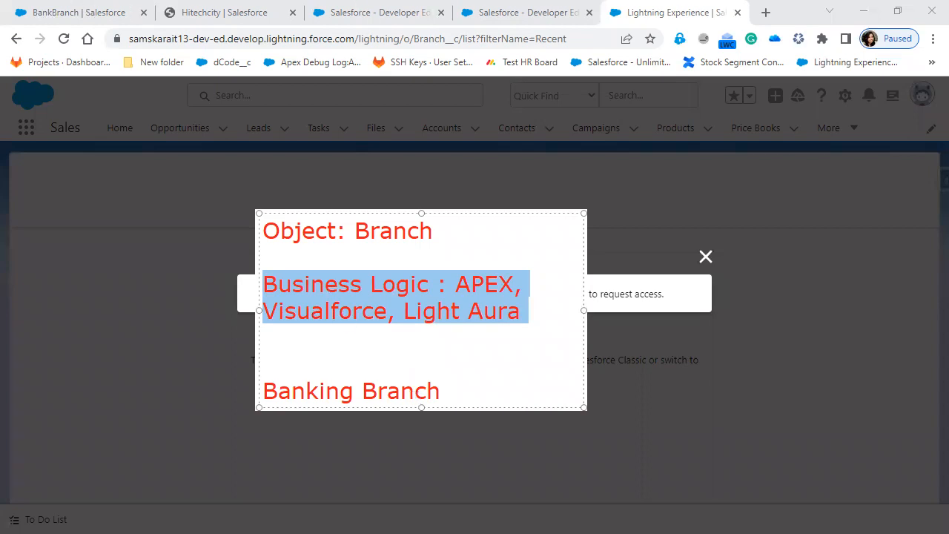
pyautogui.click(665, 160)
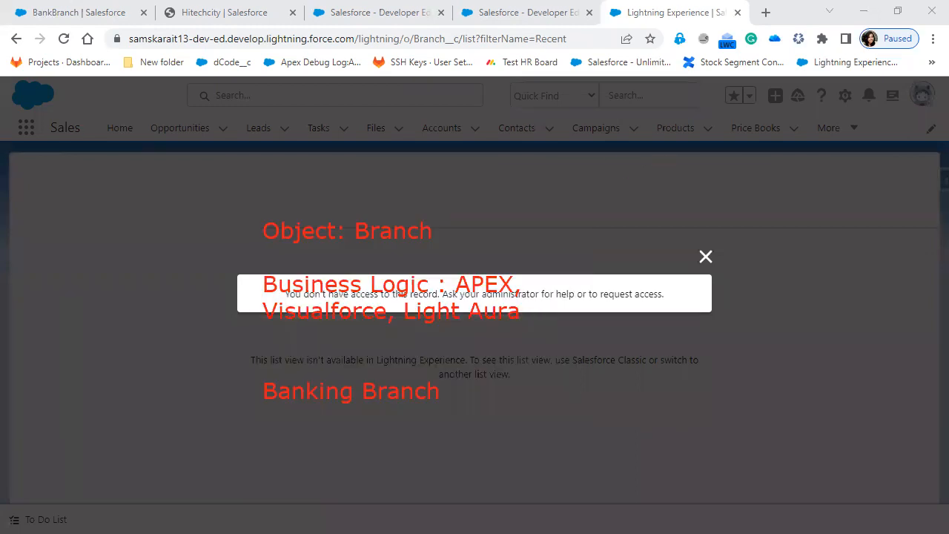
# Dismiss the access error on the old Branch list page, open the BankBranches list instead, and clear the on-screen note
pyautogui.click(63, 22)
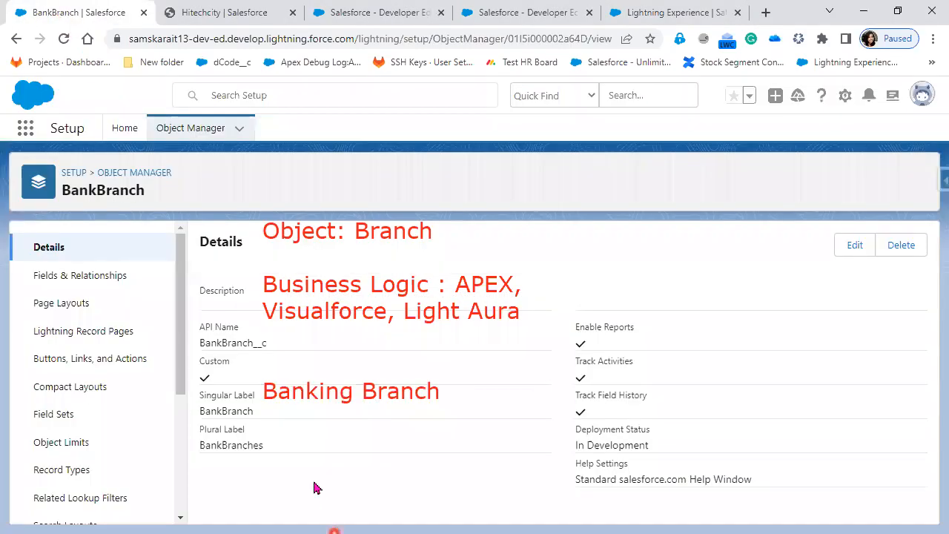
pyautogui.click(704, 15)
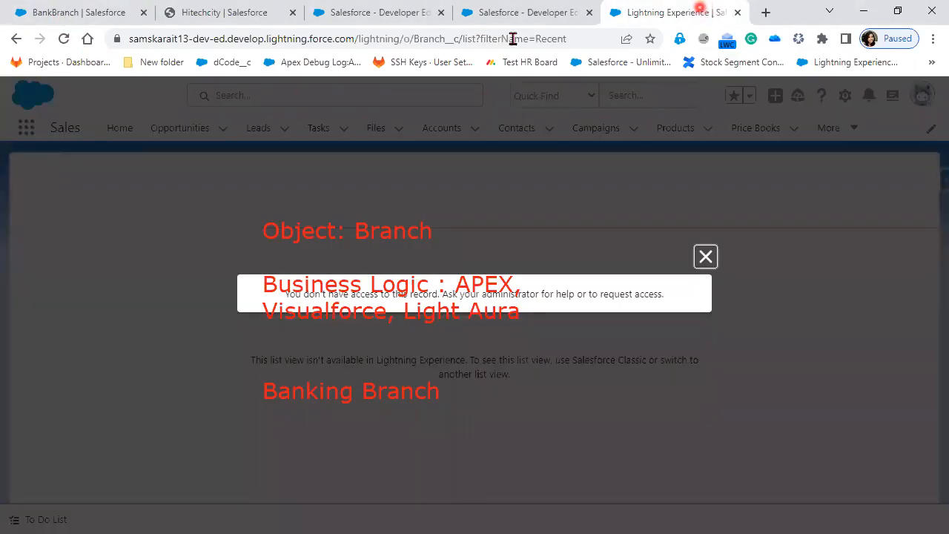
pyautogui.click(64, 40)
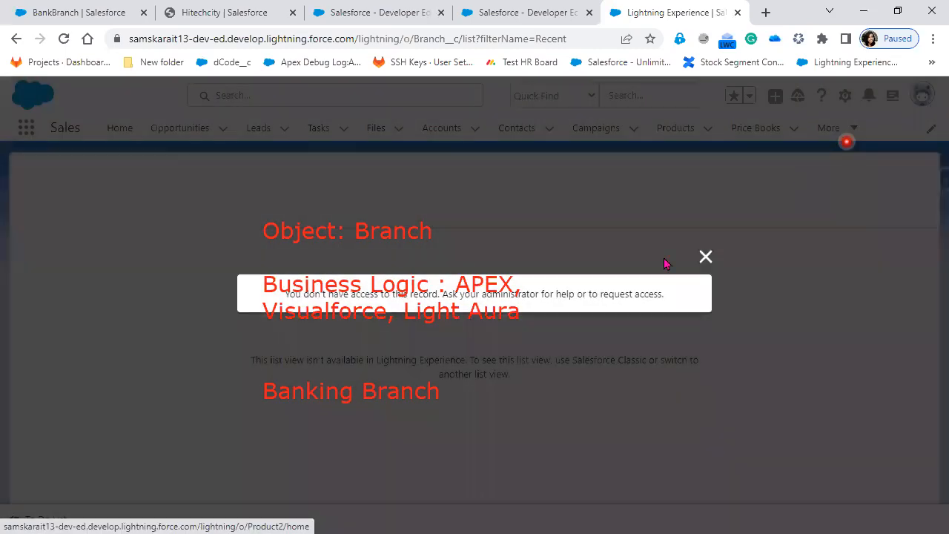
pyautogui.click(706, 255)
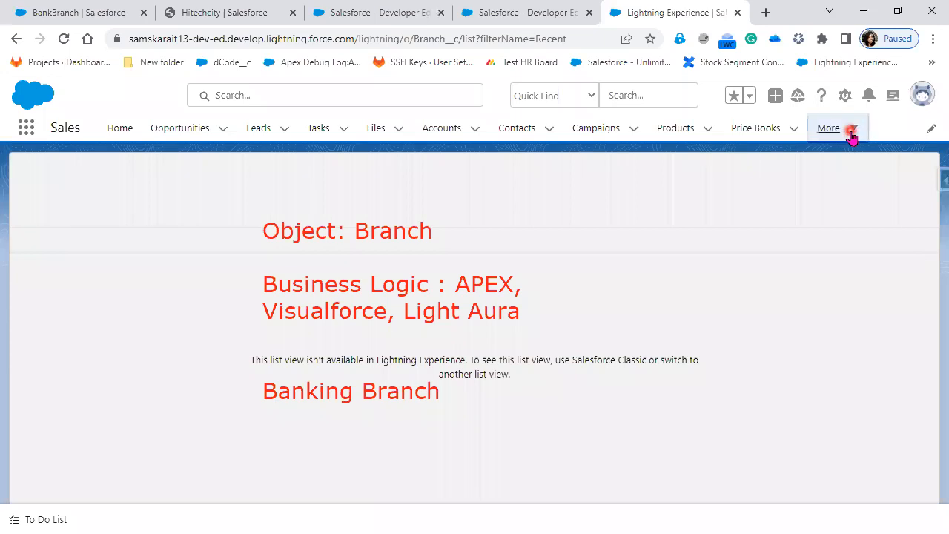
pyautogui.click(852, 128)
pyautogui.click(838, 332)
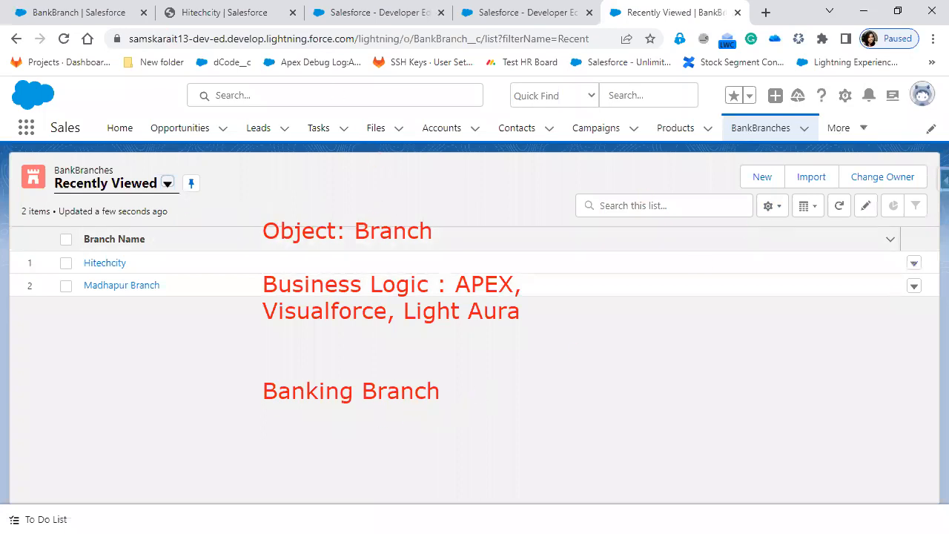
pyautogui.press('Escape')
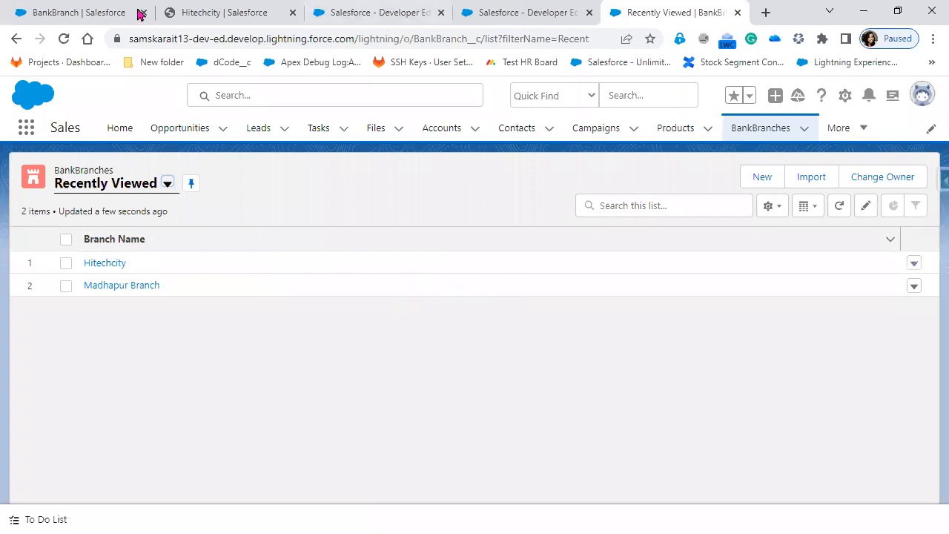
# Return to the BankBranch object's definition to review its labels and API name, and minimize the browser window
pyautogui.click(56, 12)
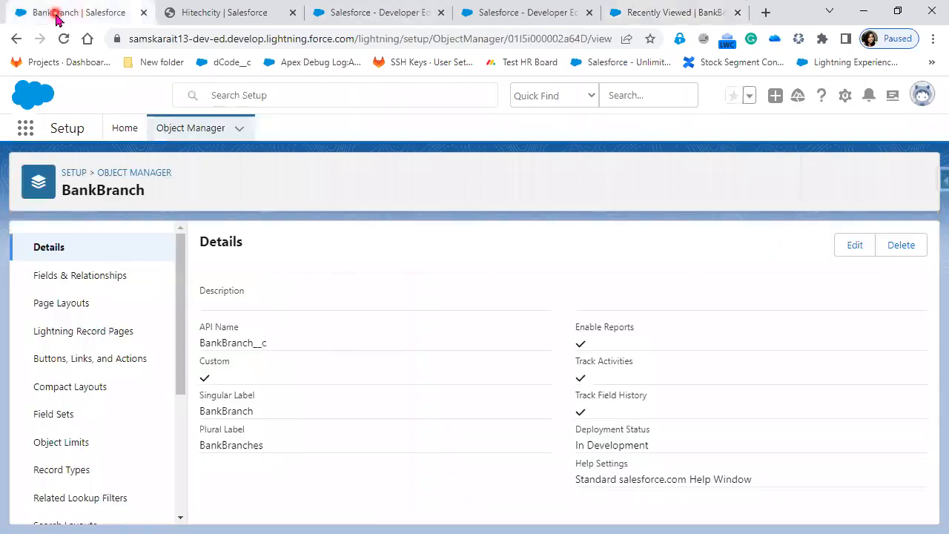
pyautogui.click(204, 396)
pyautogui.click(859, 11)
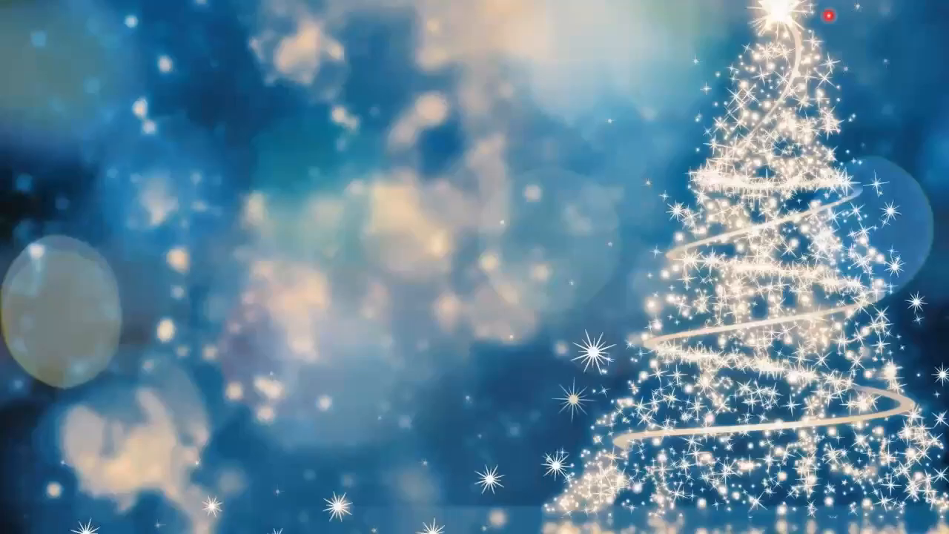
# Switch to the PowerPoint slide show and advance through the object and web tab question slides to the Trailhead links slide
pyautogui.hotkey('alt', 'Tab')
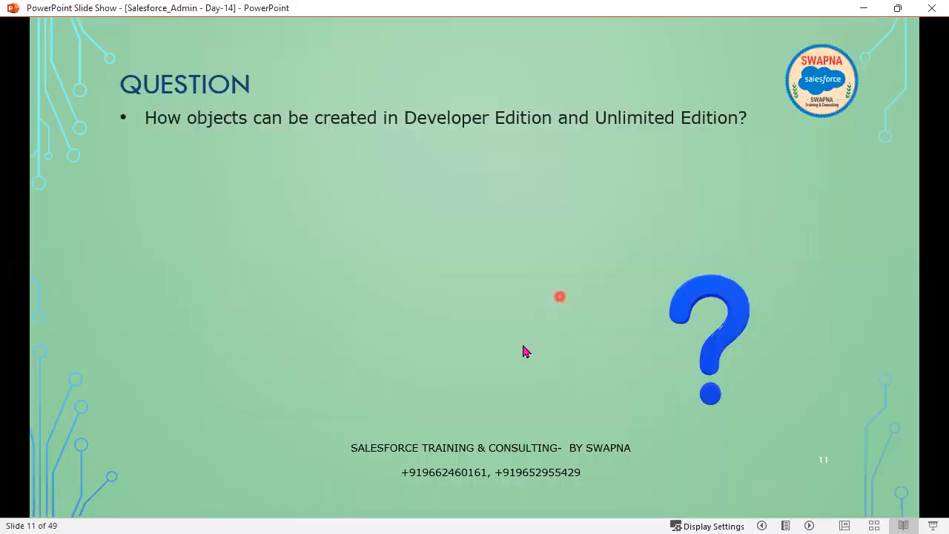
pyautogui.click(523, 347)
pyautogui.click(523, 346)
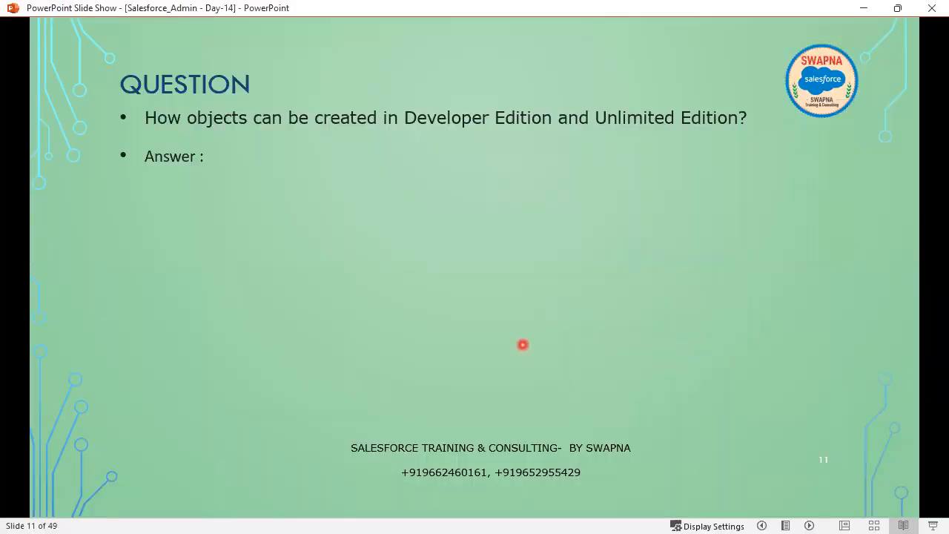
pyautogui.click(523, 345)
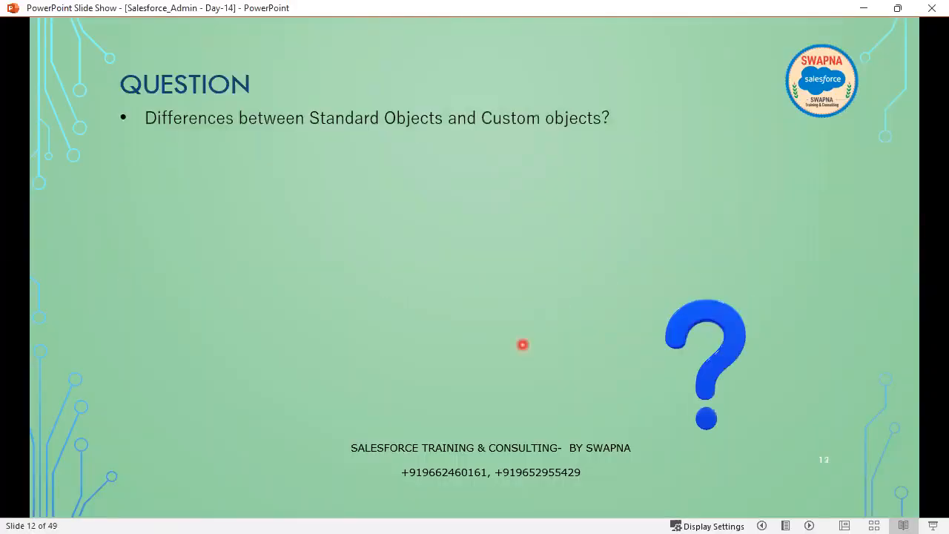
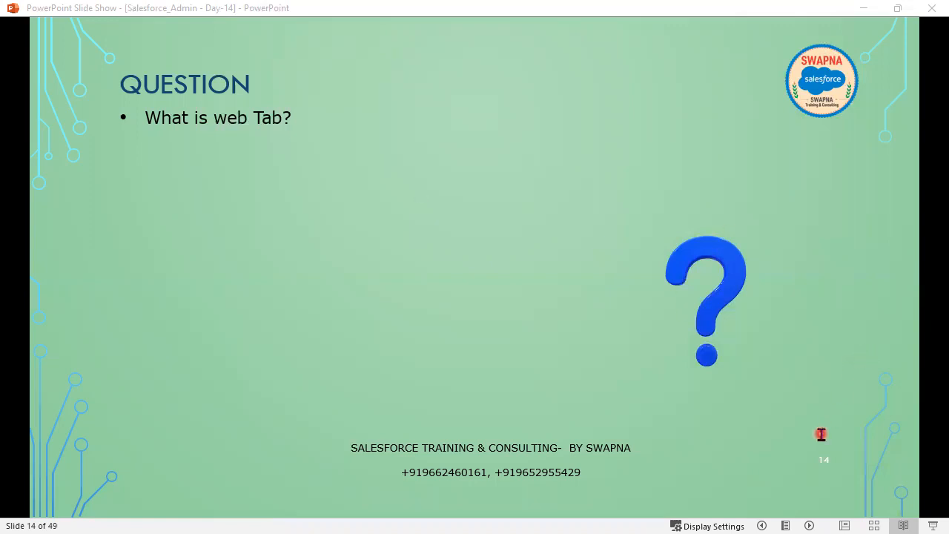
pyautogui.click(263, 276)
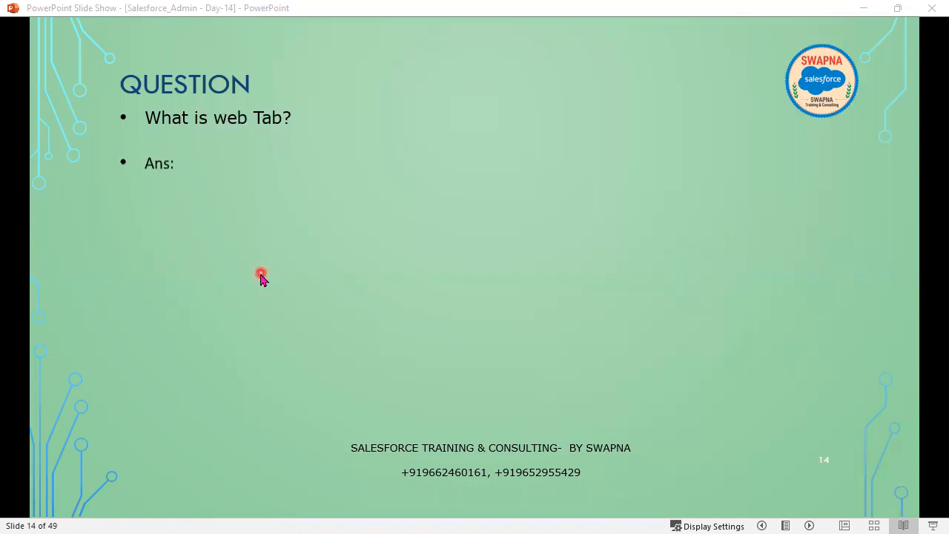
pyautogui.click(261, 276)
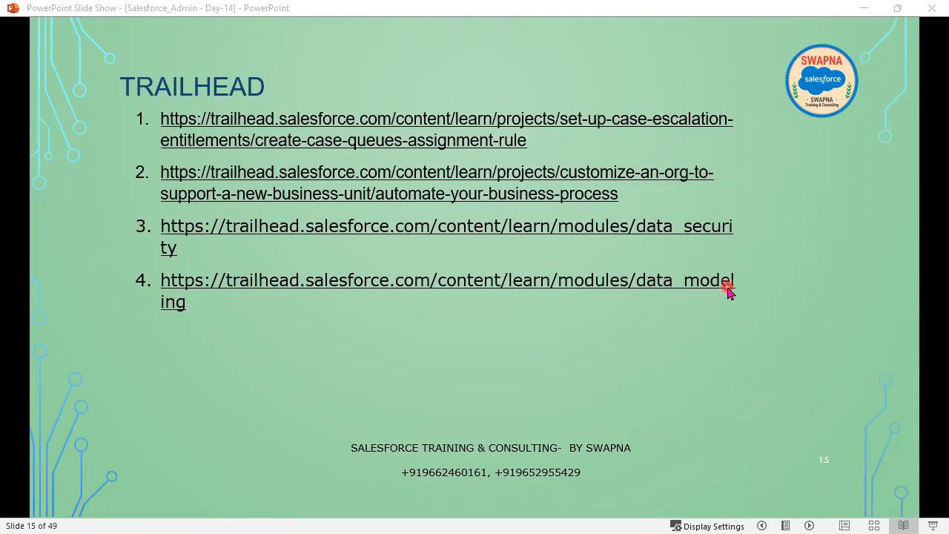
# Switch to the incognito Salesforce window, open the Object Manager in Setup, and show its object creation options
pyautogui.click(859, 9)
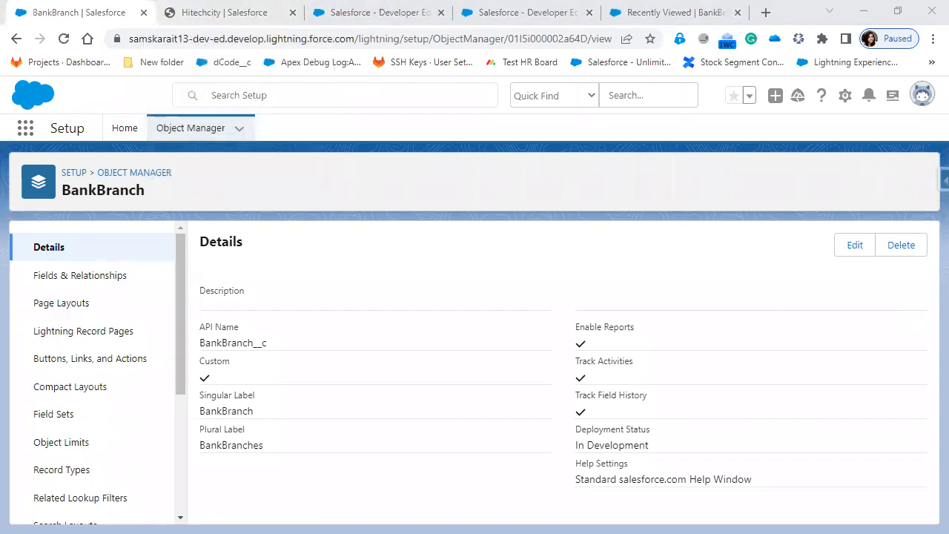
pyautogui.hotkey('alt', 'Tab')
pyautogui.click(669, 206)
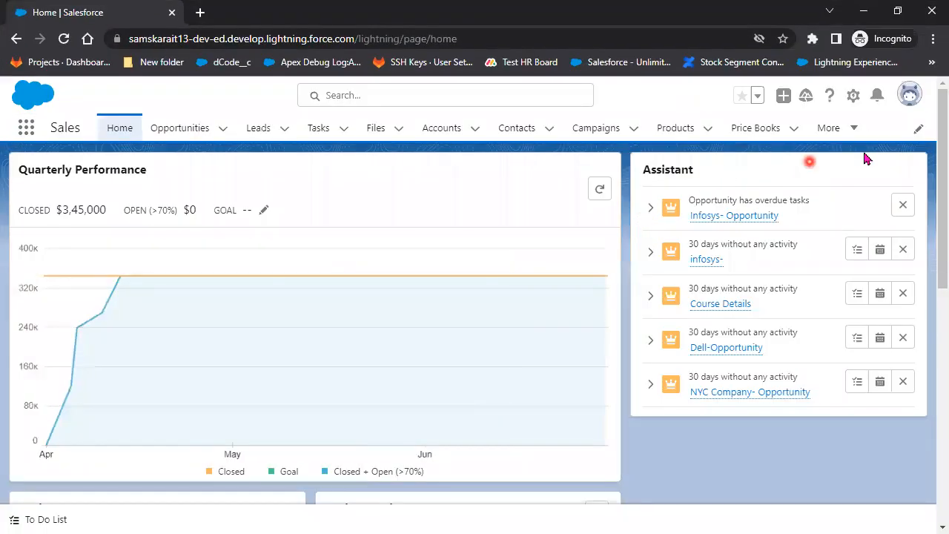
pyautogui.click(856, 104)
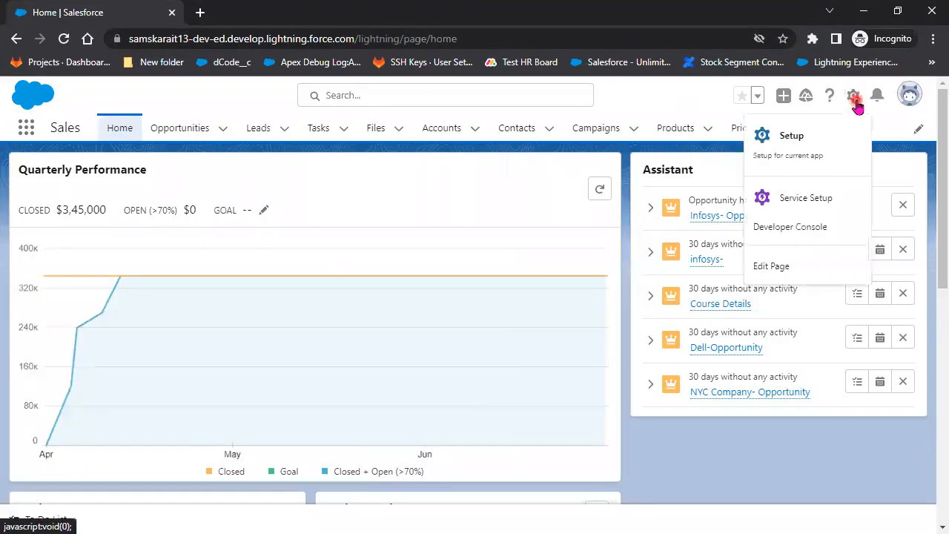
pyautogui.click(810, 145)
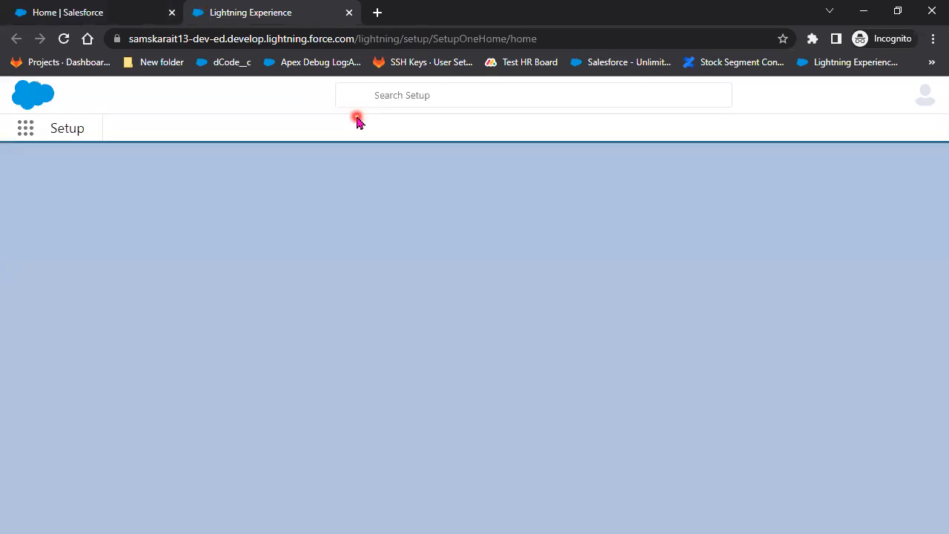
pyautogui.click(211, 131)
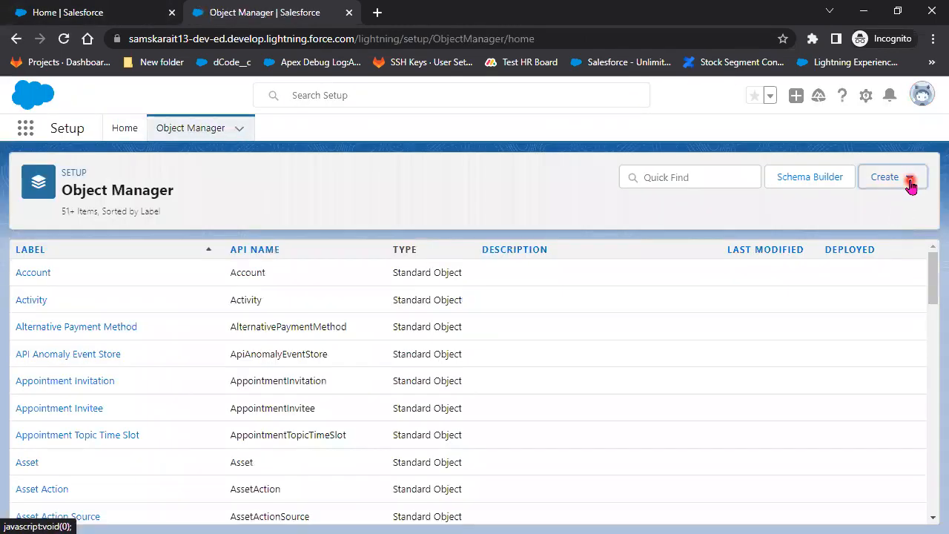
pyautogui.click(910, 181)
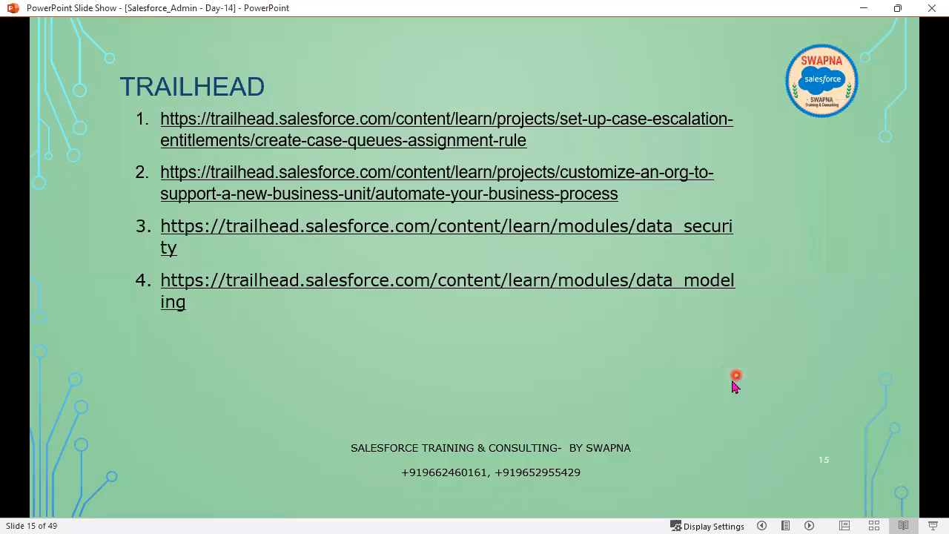
# Advance to the spreadsheet custom object slide, and switch to the Book1 workbook in Excel to fit all column widths to their contents
pyautogui.click(668, 412)
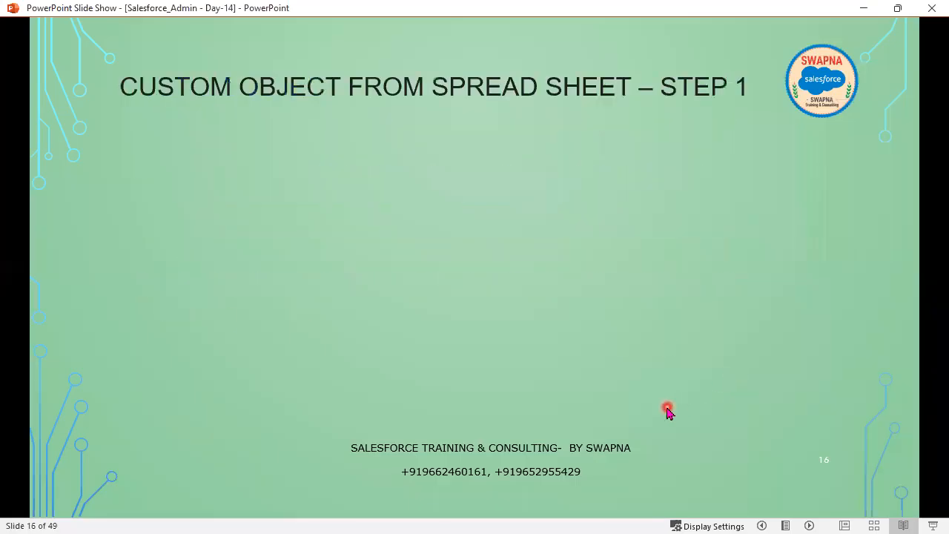
pyautogui.hotkey('alt', 'Tab')
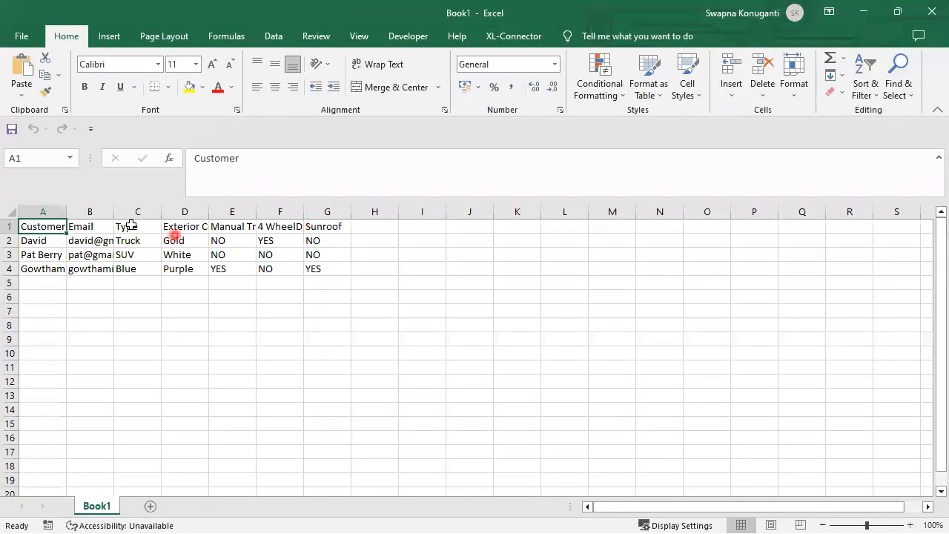
pyautogui.click(12, 209)
pyautogui.doubleClick(67, 209)
# Examine the row 1 header cells, going through each field name from Customer to Sunroof
pyautogui.click(63, 224)
pyautogui.click(125, 226)
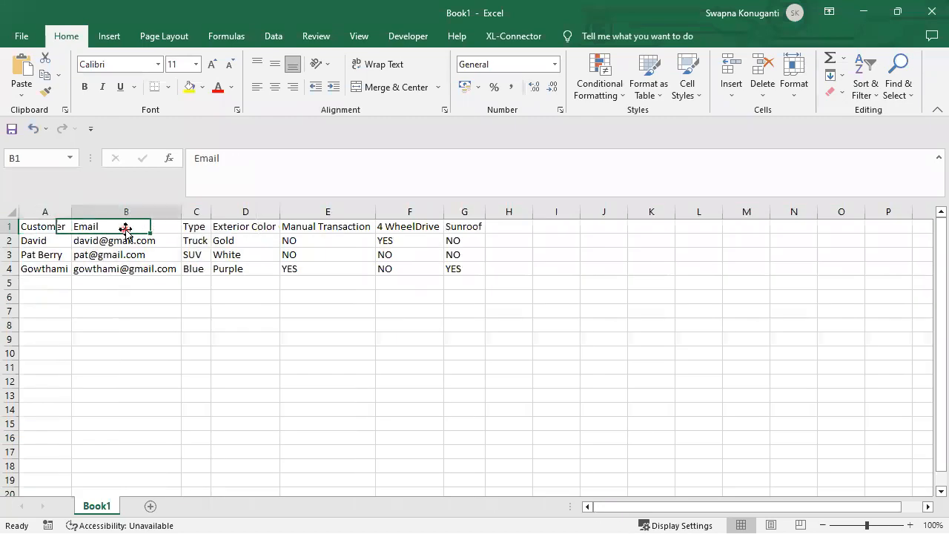
pyautogui.click(202, 227)
pyautogui.click(250, 227)
pyautogui.click(301, 227)
pyautogui.click(386, 227)
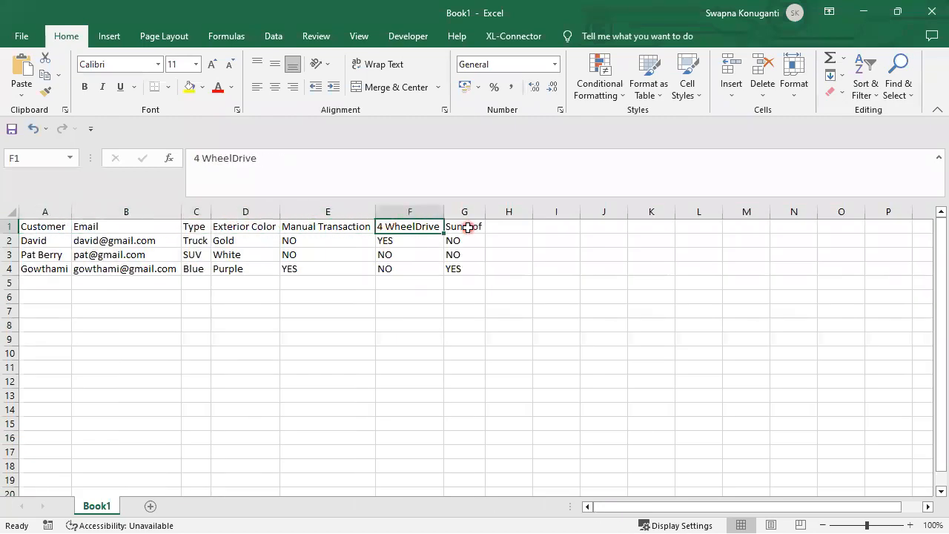
pyautogui.click(468, 228)
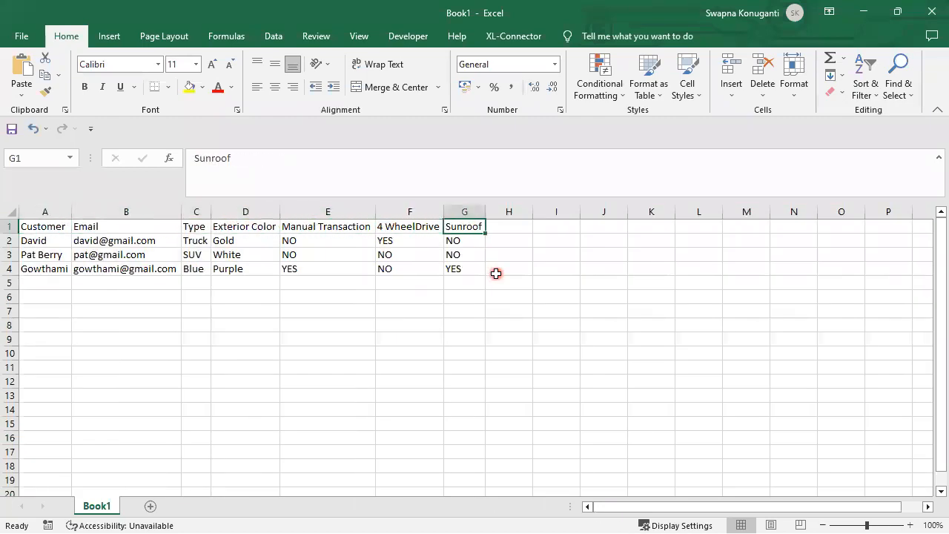
pyautogui.click(54, 226)
pyautogui.click(96, 227)
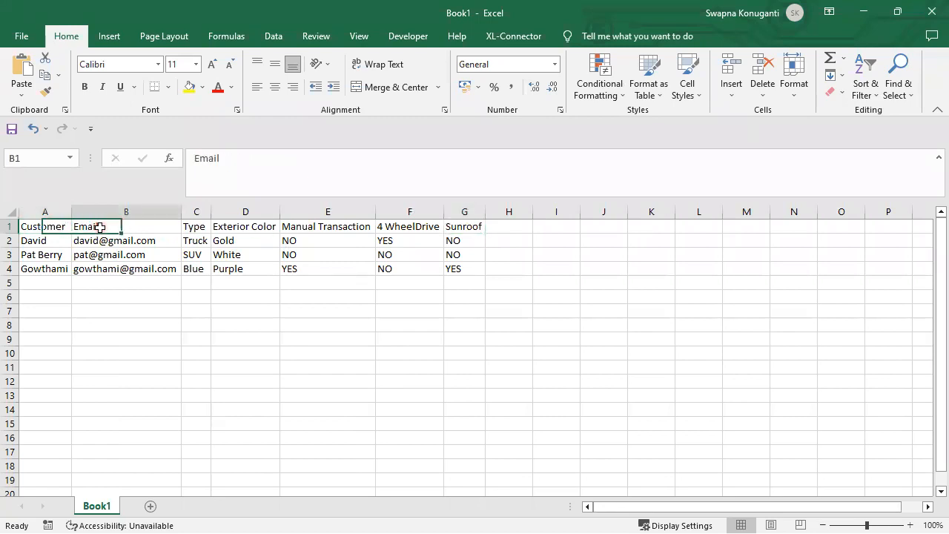
pyautogui.click(191, 226)
pyautogui.click(60, 228)
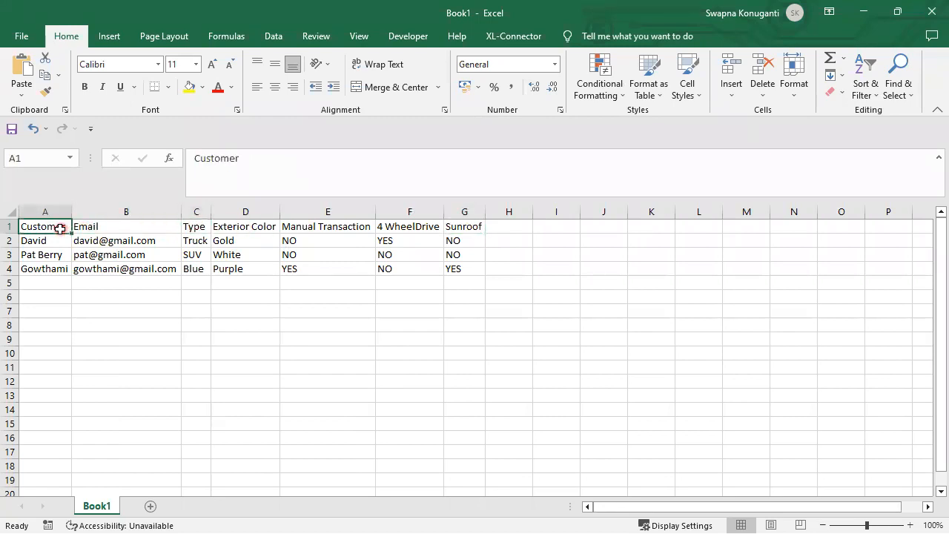
pyautogui.click(139, 229)
pyautogui.click(202, 229)
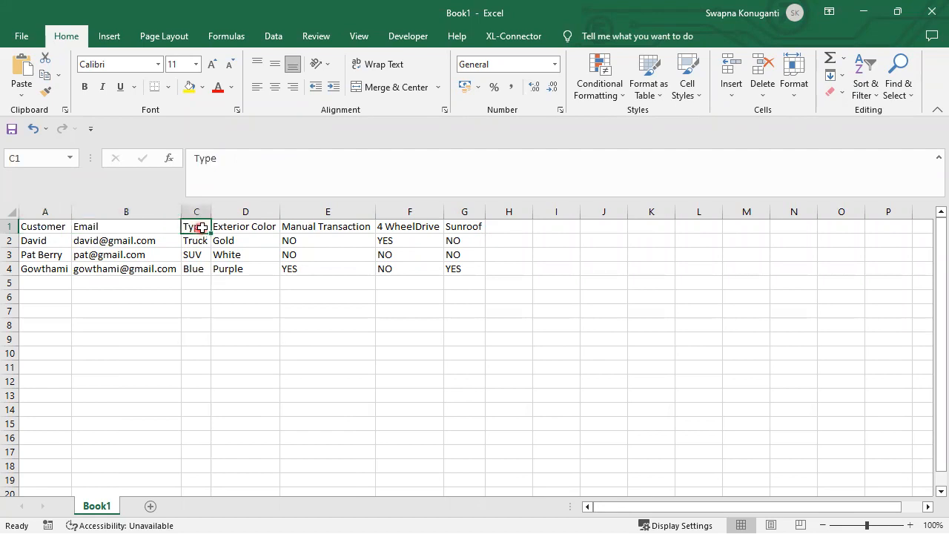
pyautogui.click(259, 229)
pyautogui.click(351, 227)
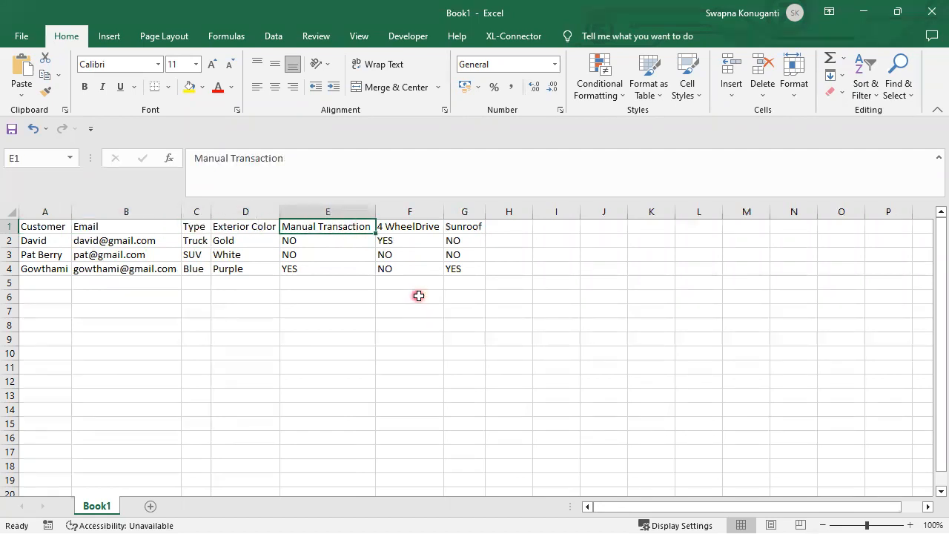
pyautogui.click(410, 227)
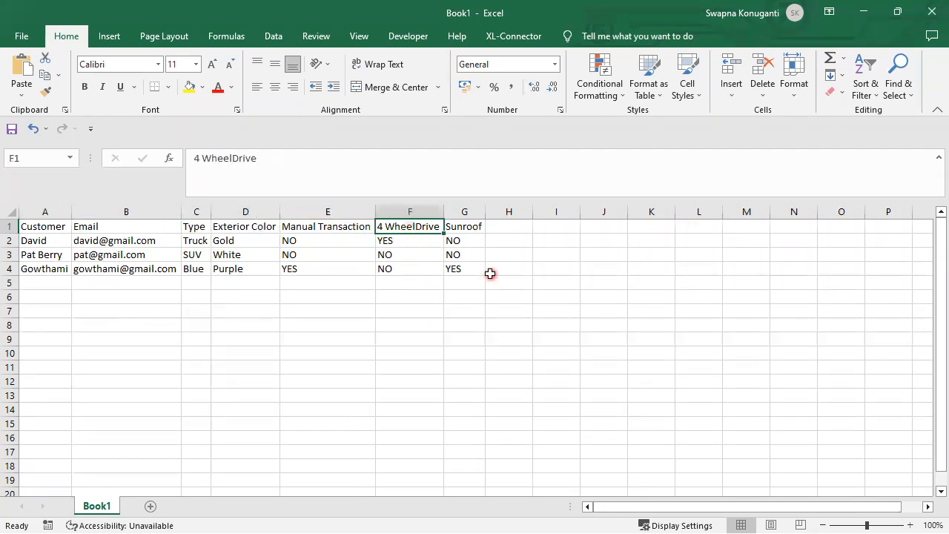
pyautogui.click(475, 227)
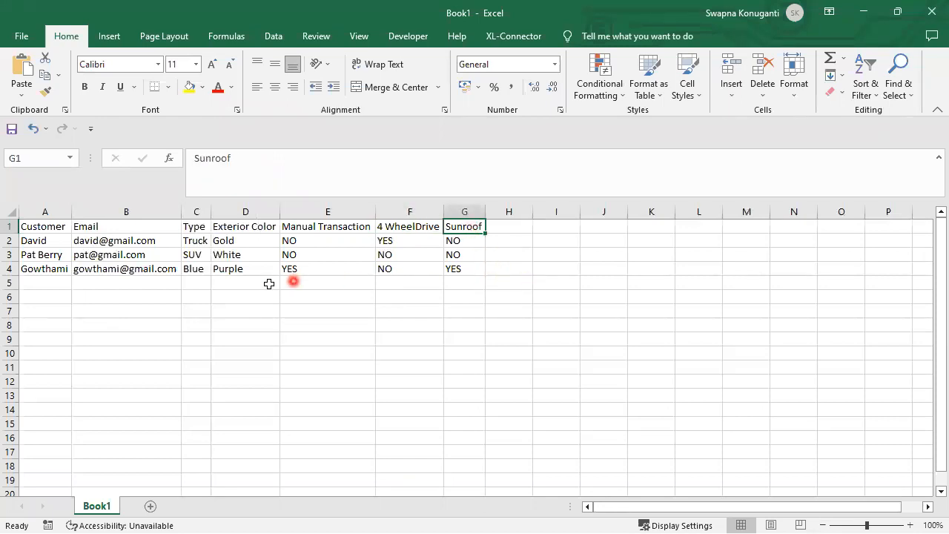
# Examine the data in rows 2 to 4 column by column, from the Customer values to the Sunroof values
pyautogui.moveTo(34, 241); pyautogui.dragTo(35, 264)
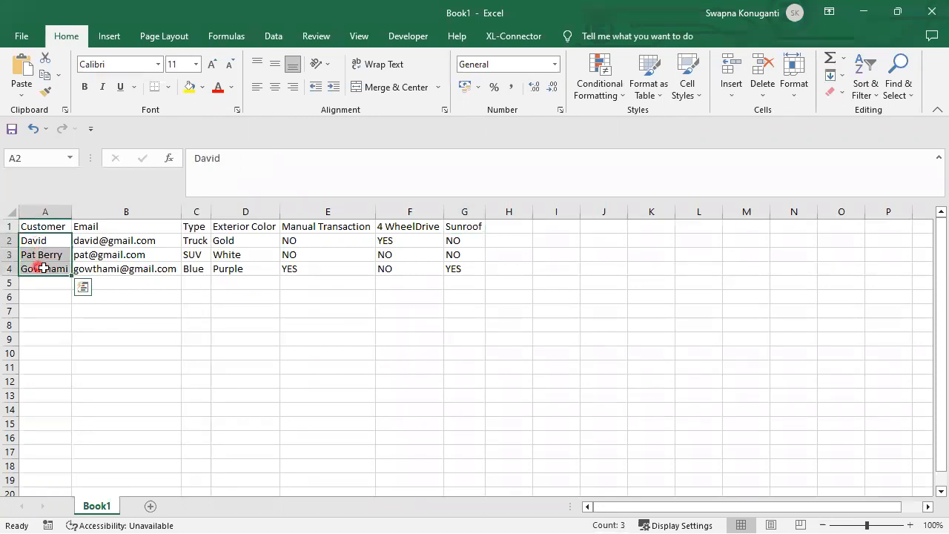
pyautogui.moveTo(135, 240); pyautogui.dragTo(139, 269)
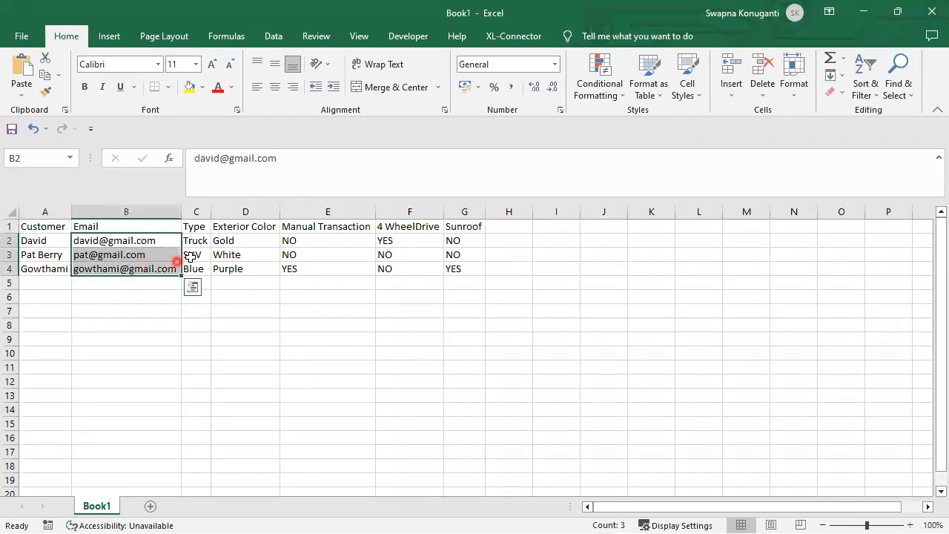
pyautogui.moveTo(193, 240); pyautogui.dragTo(199, 270)
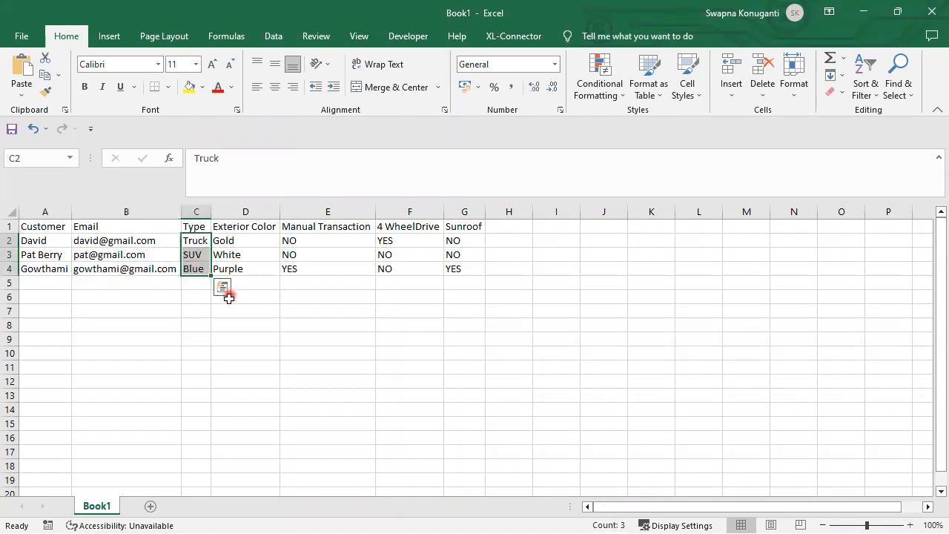
pyautogui.moveTo(261, 242); pyautogui.dragTo(261, 265)
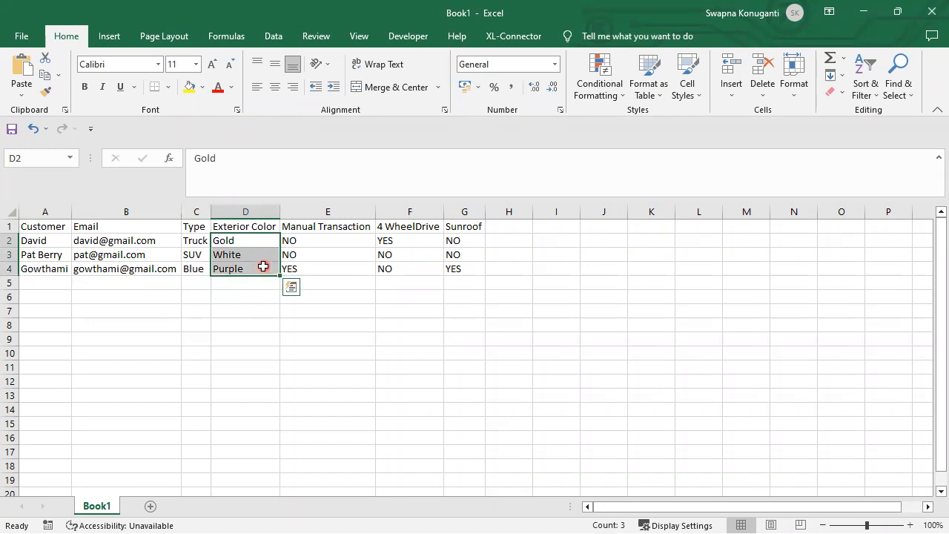
pyautogui.click(345, 237)
pyautogui.moveTo(345, 237); pyautogui.dragTo(348, 263)
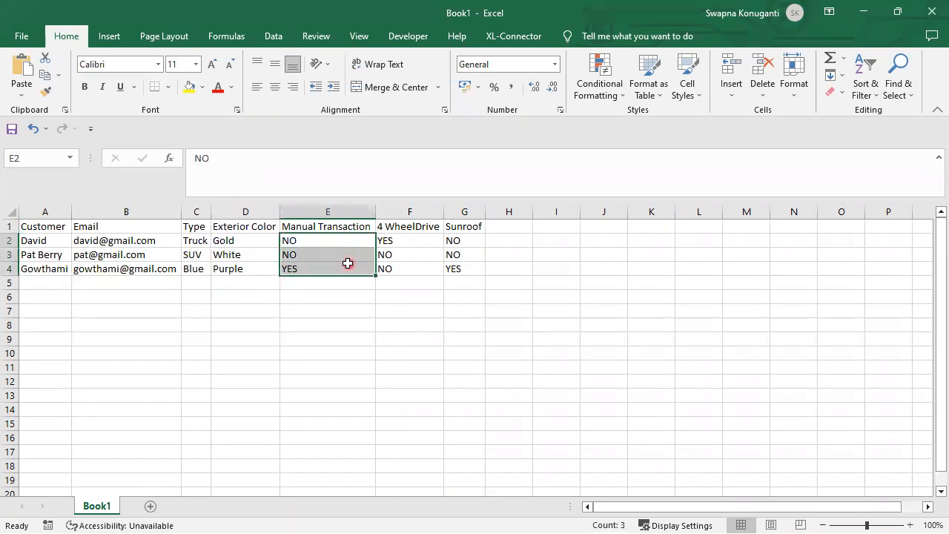
pyautogui.moveTo(407, 236); pyautogui.dragTo(406, 266)
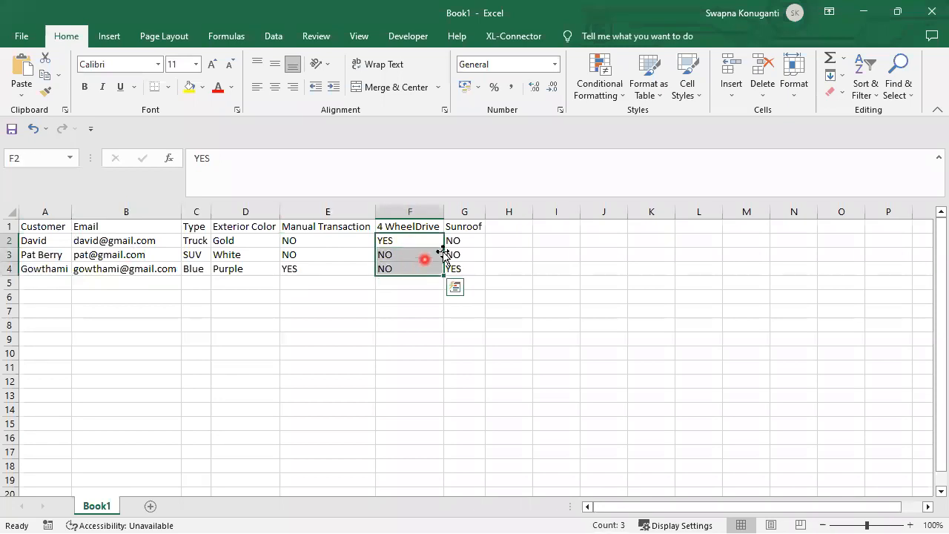
pyautogui.moveTo(473, 235); pyautogui.dragTo(473, 271)
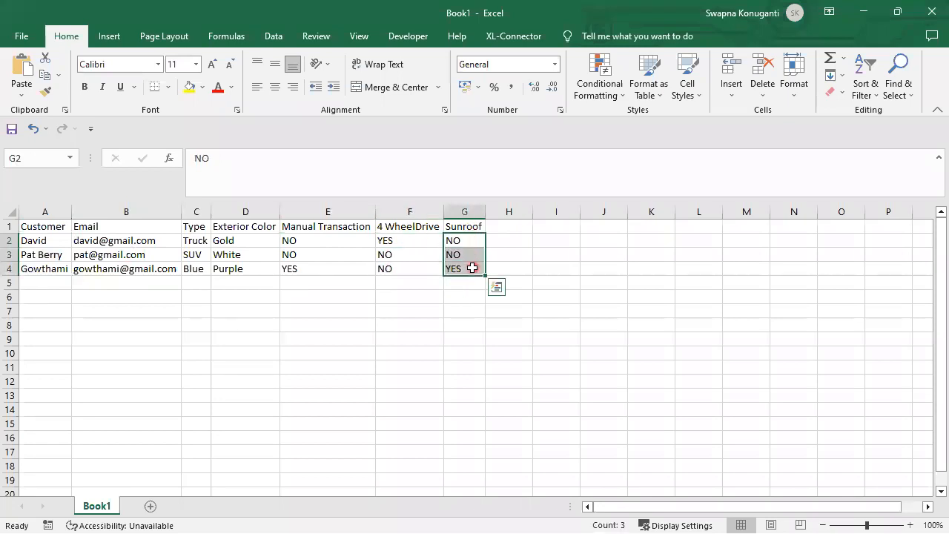
pyautogui.click(518, 268)
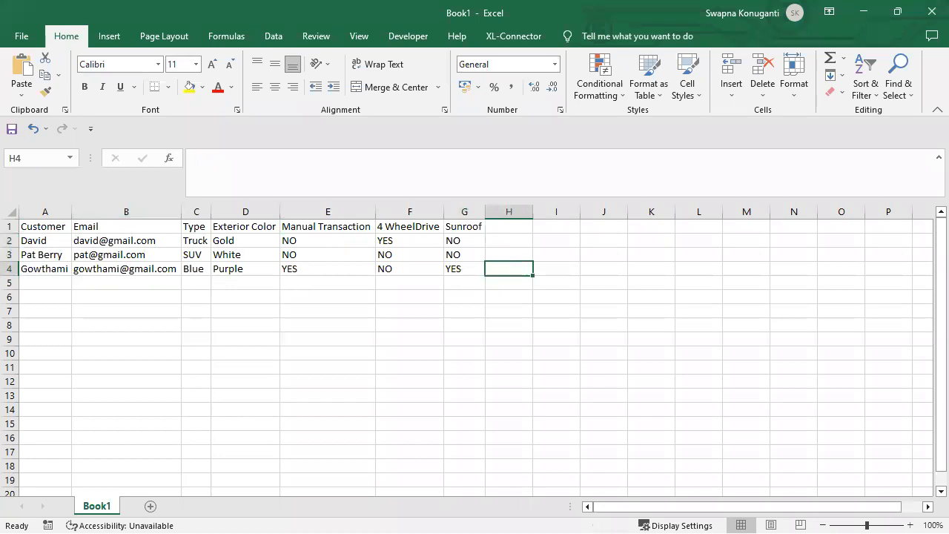
# Start saving the workbook under a new name and browse to the Session_14 folder in April_Batch's Admin folder on drive SDHC (D:)
pyautogui.click(20, 38)
pyautogui.click(46, 240)
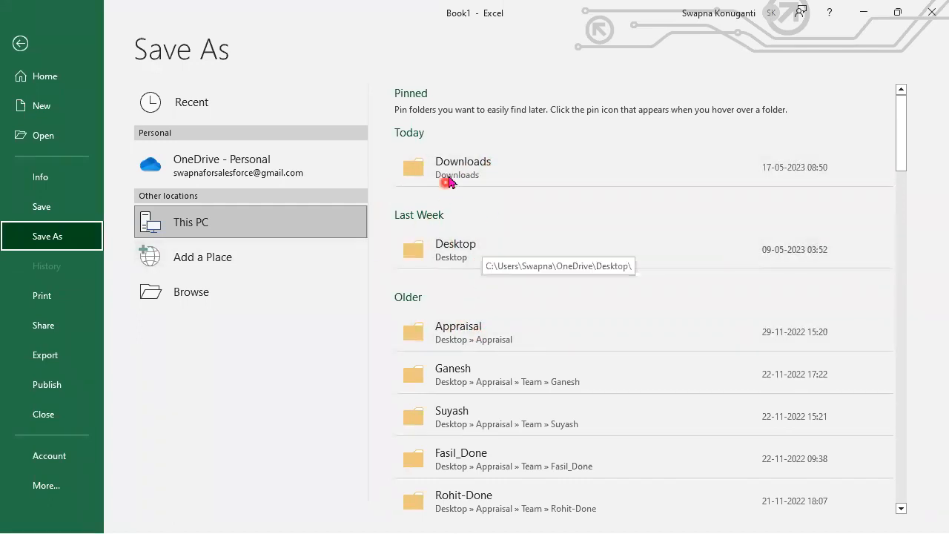
pyautogui.click(456, 250)
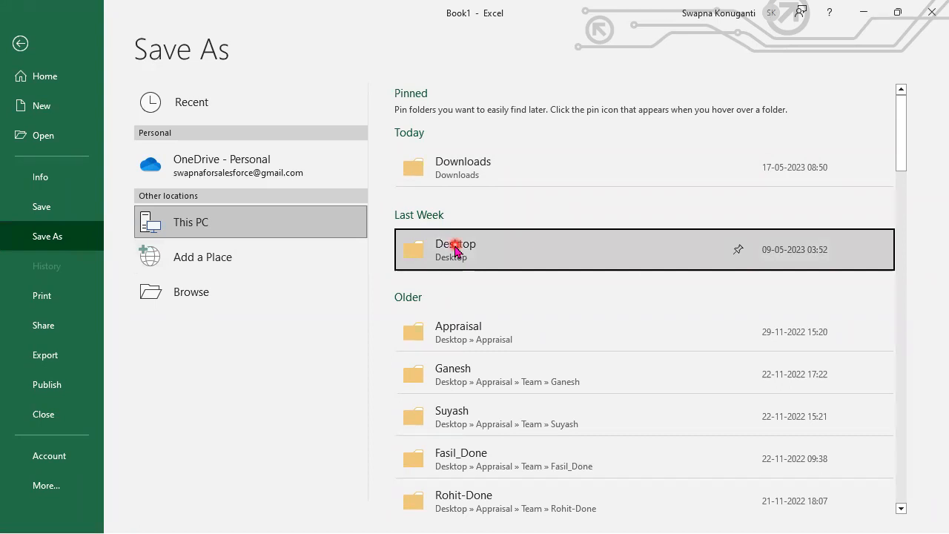
pyautogui.click(455, 250)
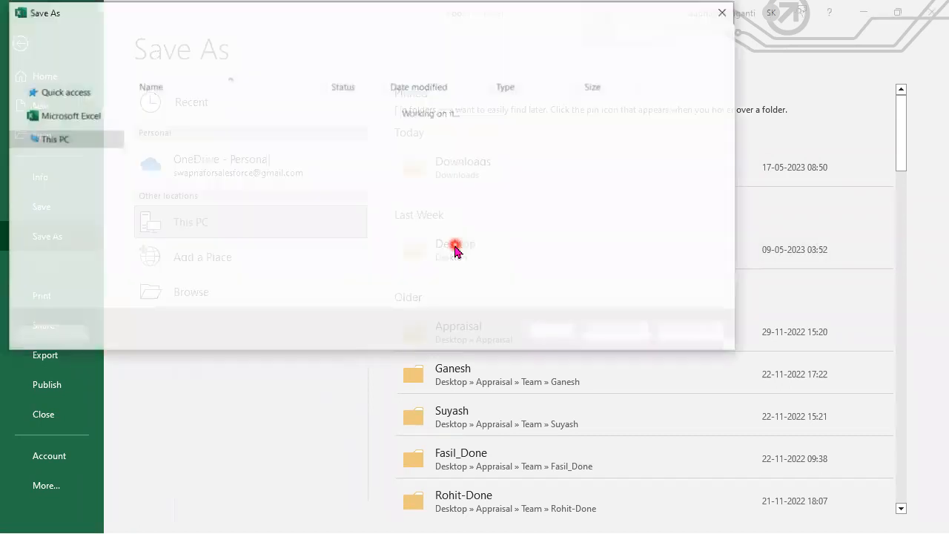
pyautogui.moveTo(117, 162); pyautogui.dragTo(118, 218)
pyautogui.click(58, 122)
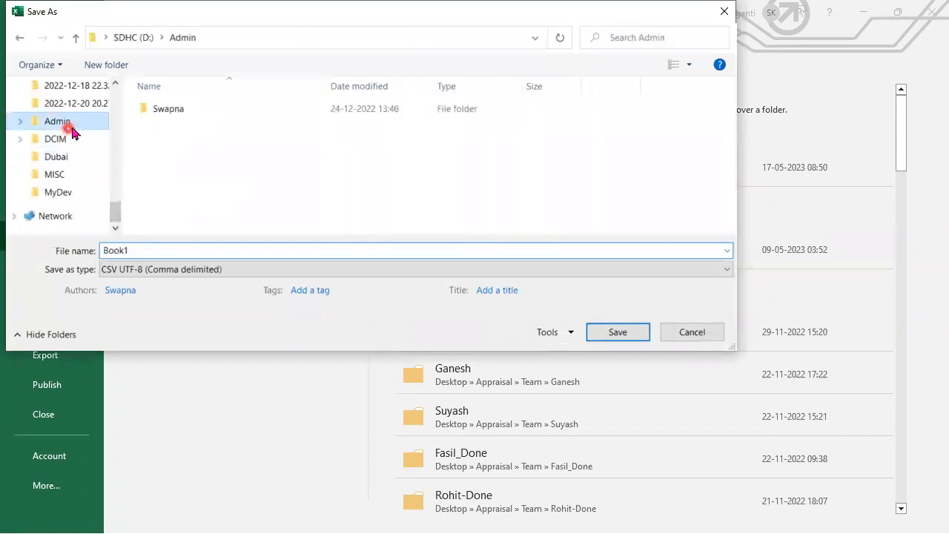
pyautogui.click(194, 121)
pyautogui.doubleClick(193, 118)
pyautogui.click(195, 111)
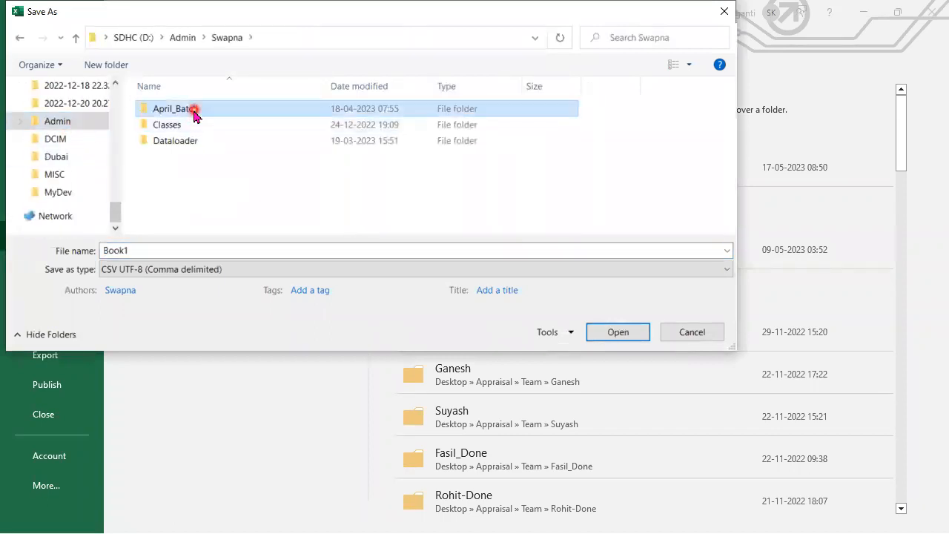
pyautogui.doubleClick(194, 111)
pyautogui.click(193, 112)
pyautogui.doubleClick(193, 112)
pyautogui.scroll(-2, 240, 189)
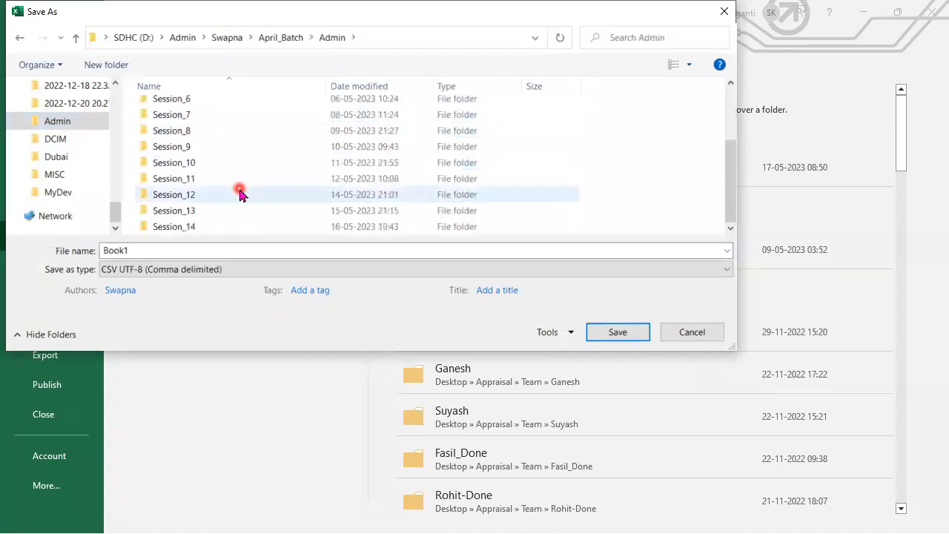
pyautogui.click(219, 231)
pyautogui.doubleClick(219, 228)
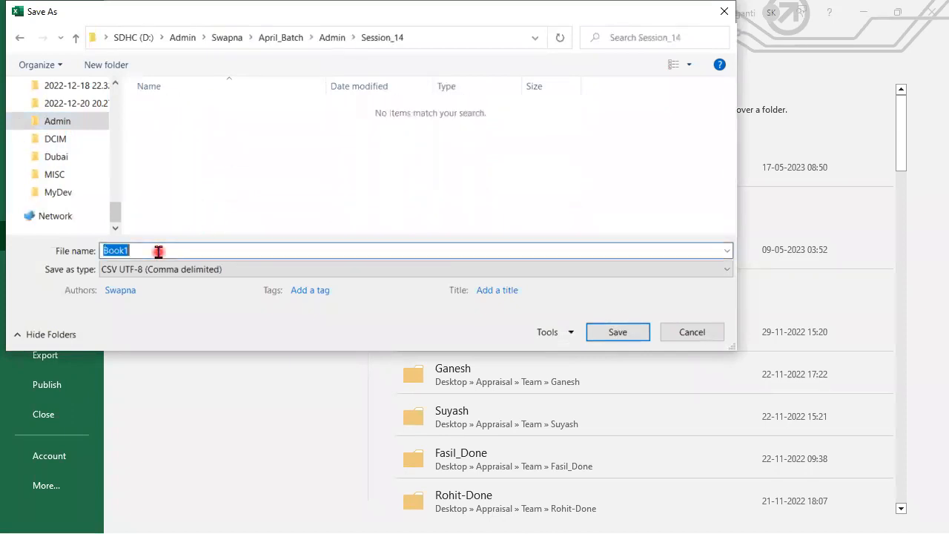
# Name the file Vehicle and save it in CSV UTF-8 (Comma delimited) format
pyautogui.write('Vehicle_Information')
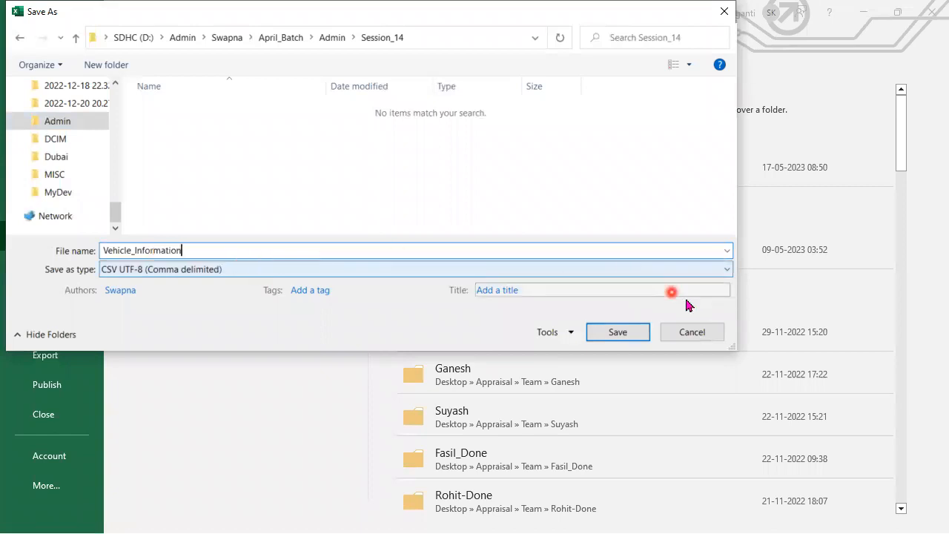
pyautogui.press('BackSpace')
pyautogui.press('BackSpace')
pyautogui.press('BackSpace')
pyautogui.press('BackSpace')
pyautogui.press('BackSpace')
pyautogui.press('BackSpace')
pyautogui.press('BackSpace')
pyautogui.press('BackSpace')
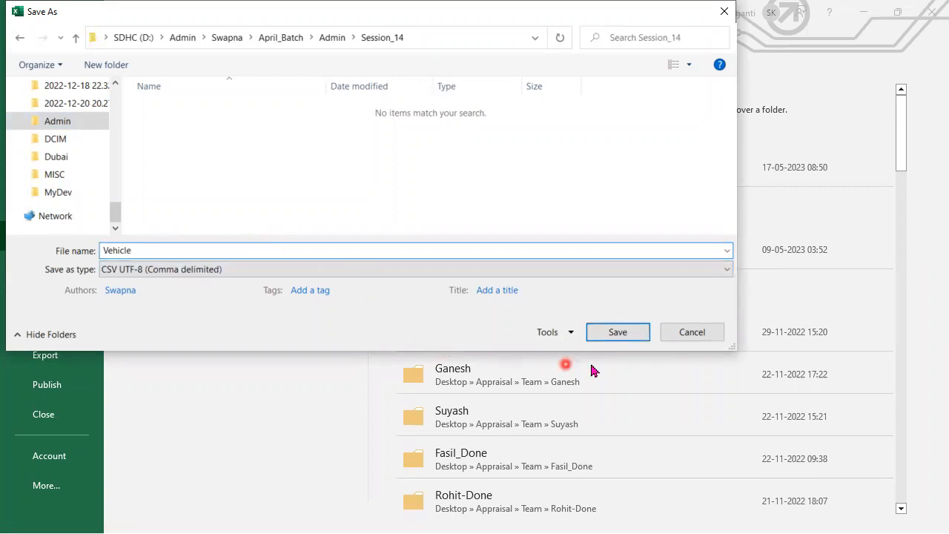
pyautogui.click(605, 341)
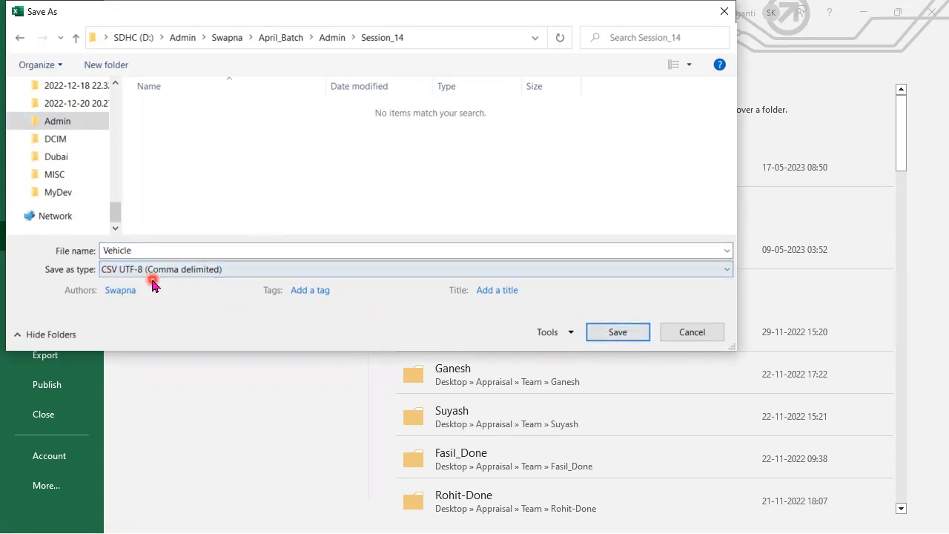
pyautogui.click(145, 250)
pyautogui.click(145, 250)
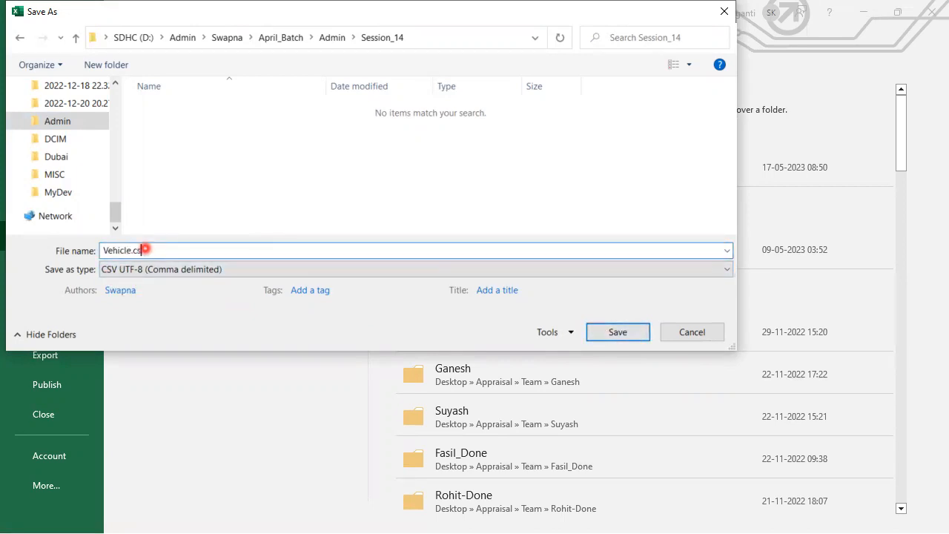
pyautogui.click(626, 334)
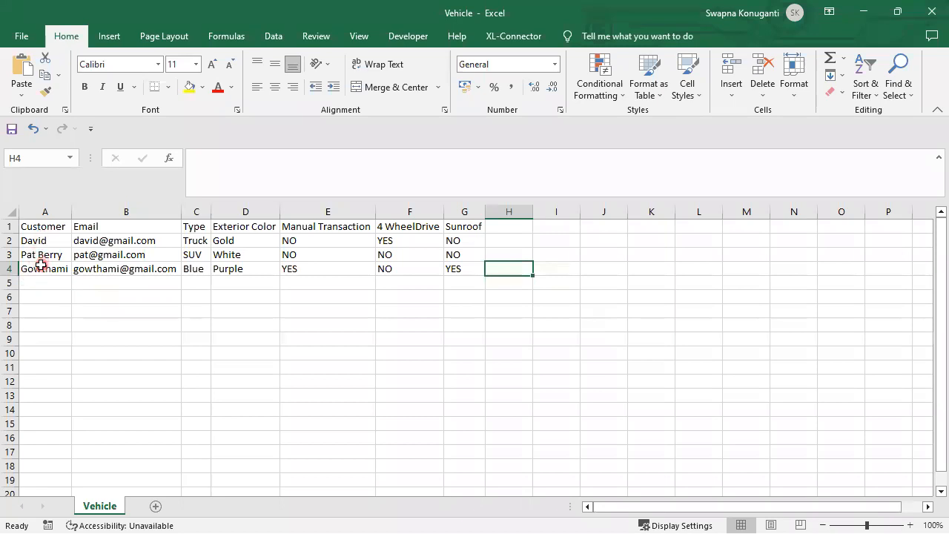
# Highlight the three vehicle records and the header row in the Vehicle sheet, and close the workbook
pyautogui.moveTo(35, 239); pyautogui.dragTo(37, 253)
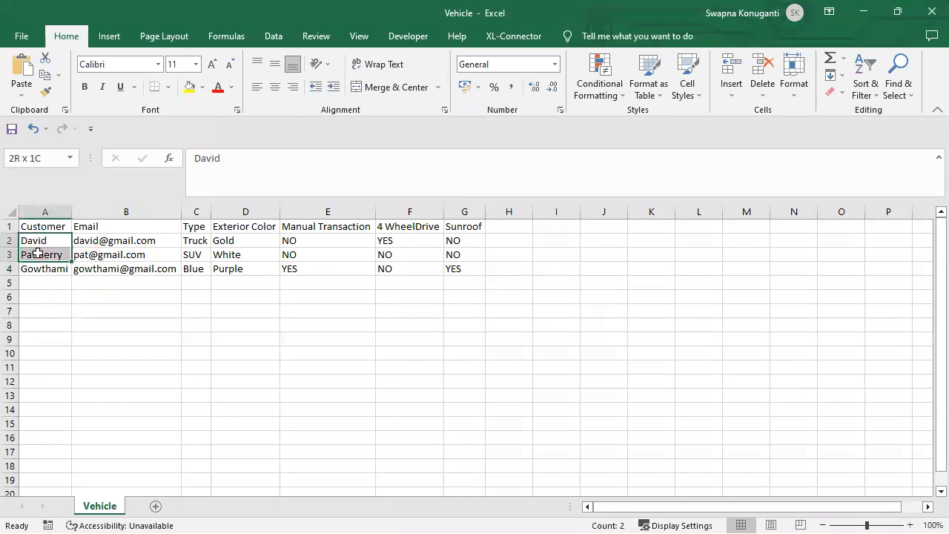
pyautogui.moveTo(49, 265); pyautogui.dragTo(454, 267)
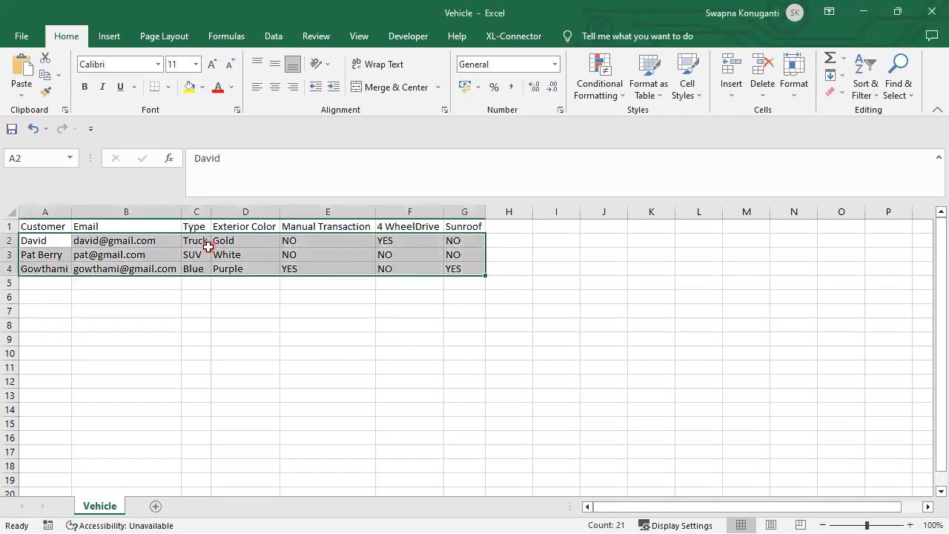
pyautogui.click(38, 219)
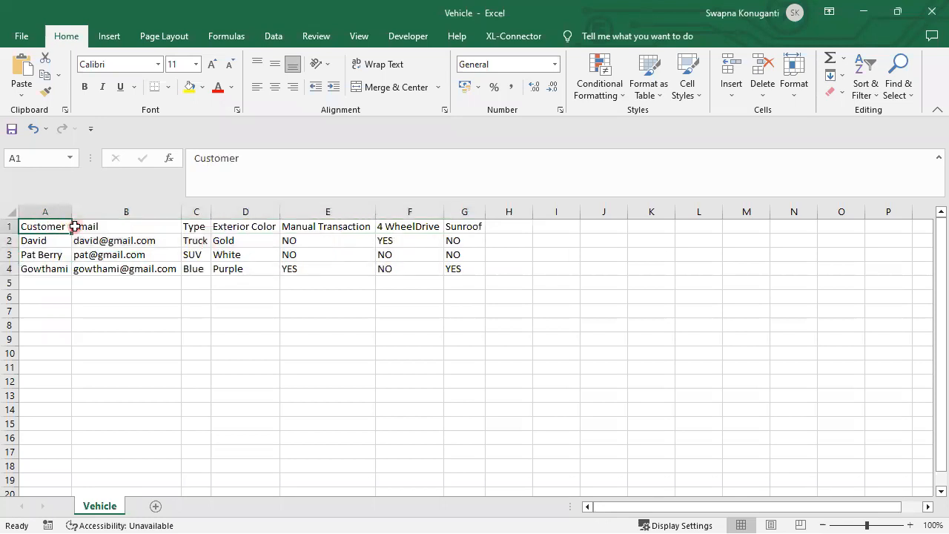
pyautogui.click(9, 227)
pyautogui.click(187, 321)
pyautogui.moveTo(47, 227); pyautogui.dragTo(455, 230)
pyautogui.click(428, 331)
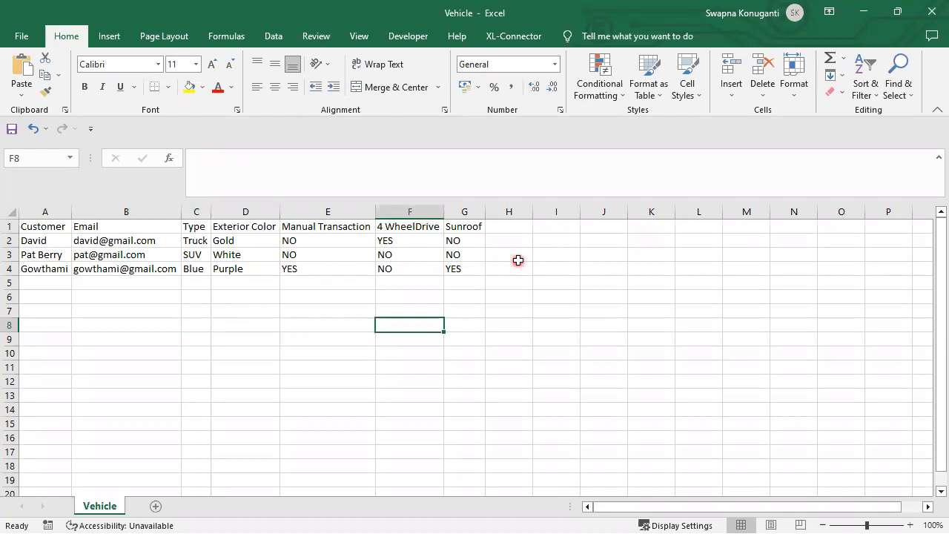
pyautogui.click(923, 13)
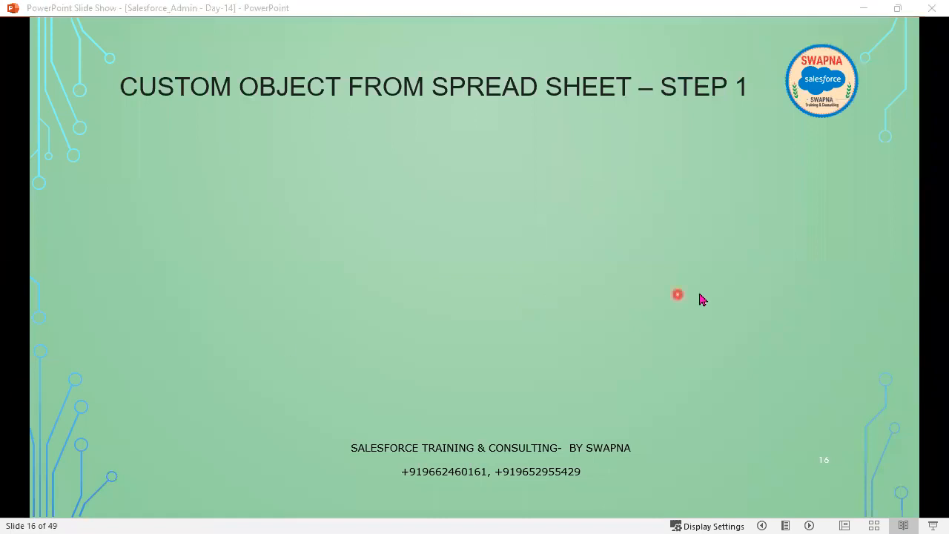
# Reveal the source selection screenshot on the spreadsheet slide, and switch to Salesforce to open the Object Manager's object creation options
pyautogui.click(510, 337)
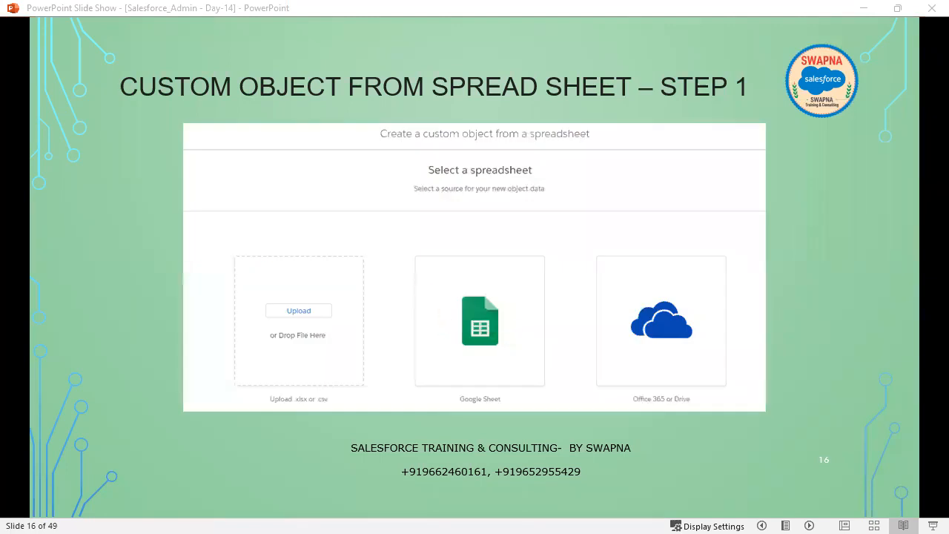
pyautogui.hotkey('alt', 'Tab')
pyautogui.click(911, 178)
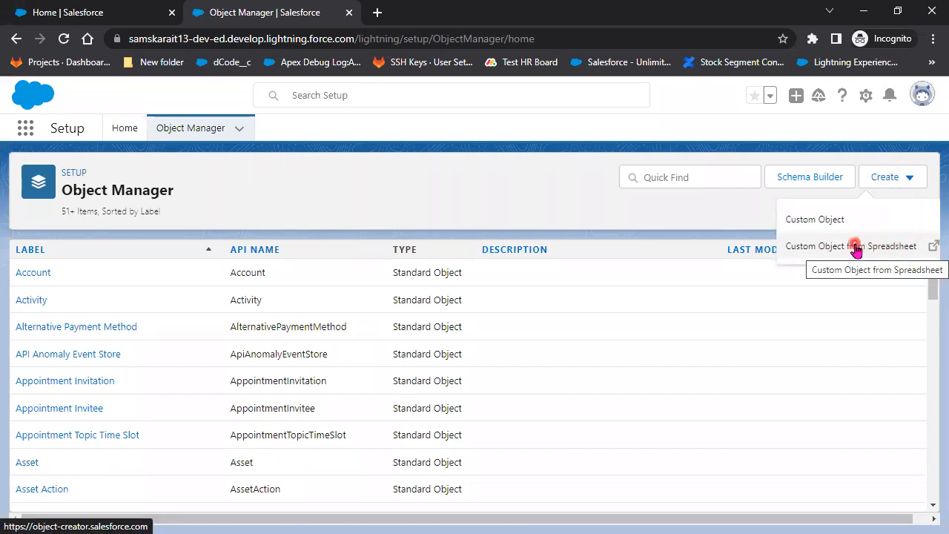
pyautogui.click(863, 11)
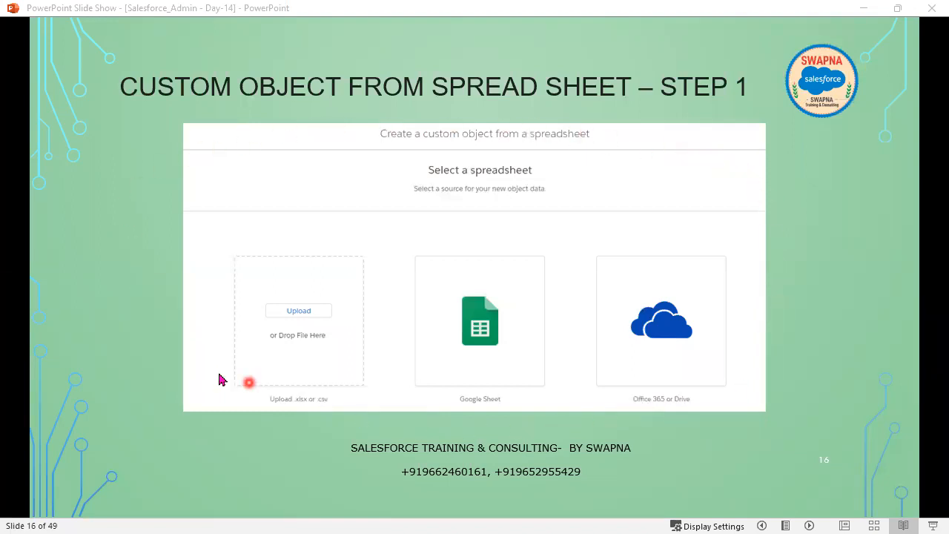
pyautogui.click(301, 400)
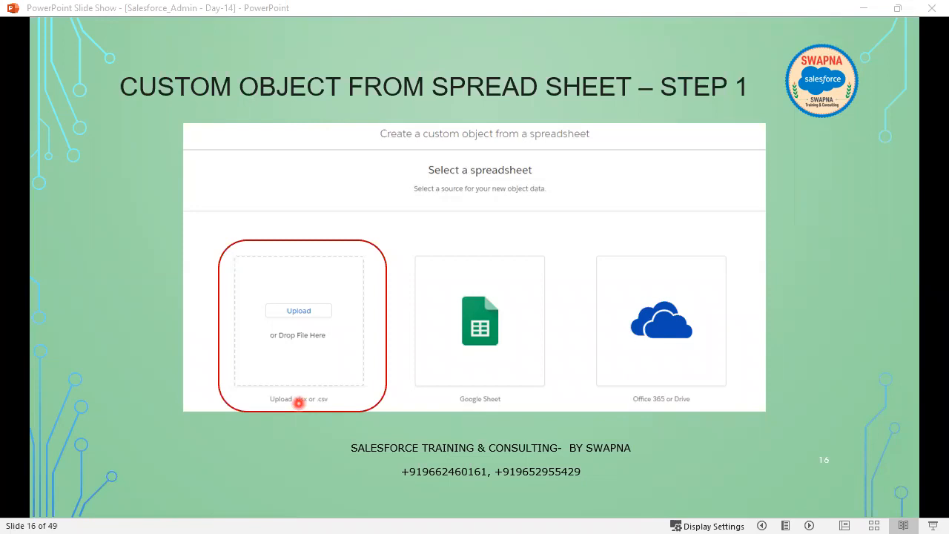
pyautogui.click(624, 298)
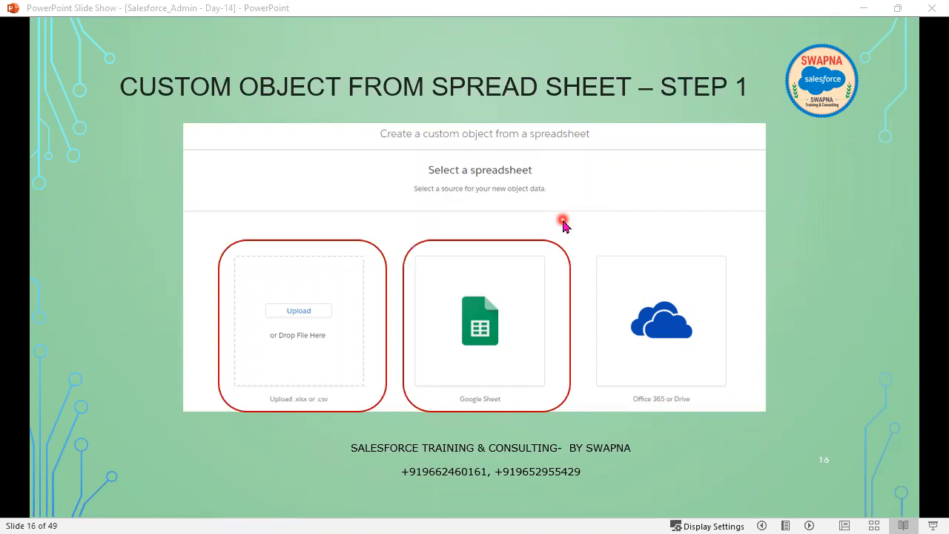
pyautogui.click(633, 287)
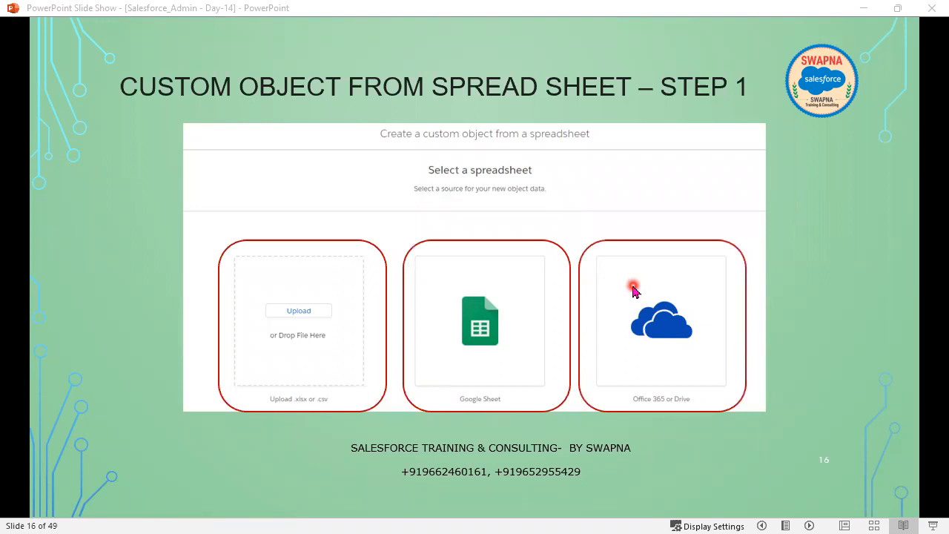
pyautogui.click(633, 287)
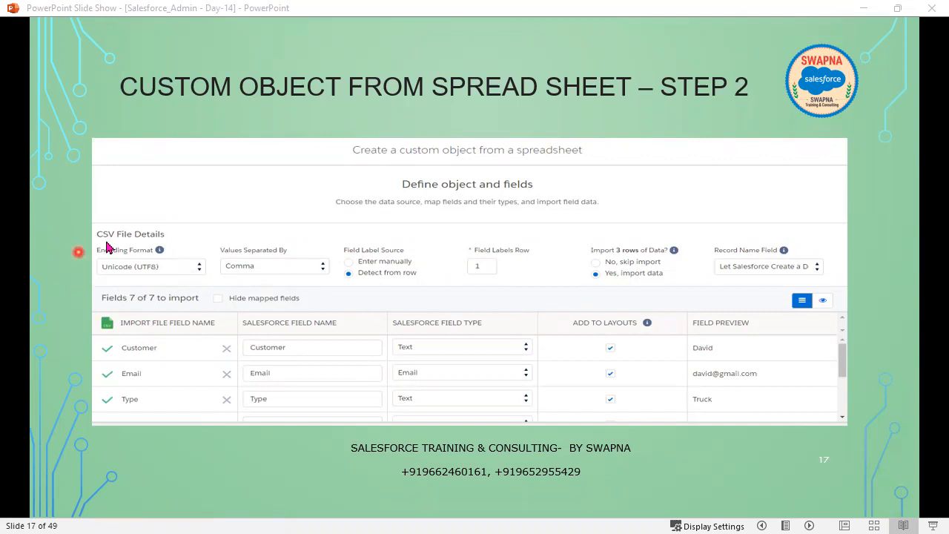
pyautogui.click(156, 278)
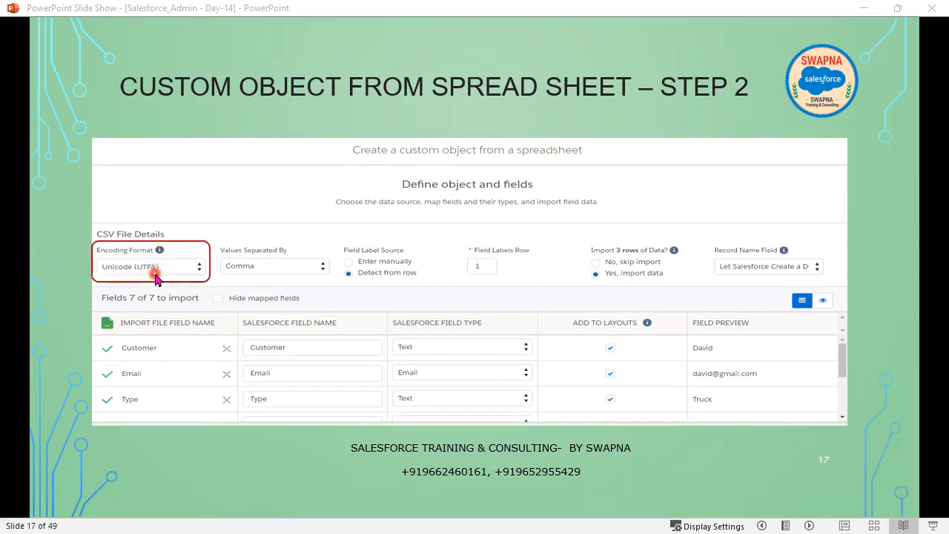
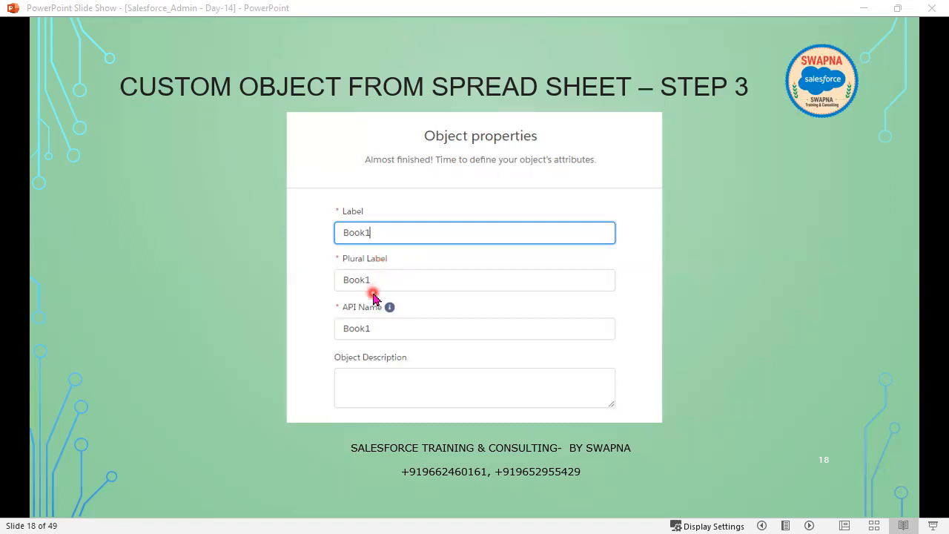
pyautogui.click(500, 401)
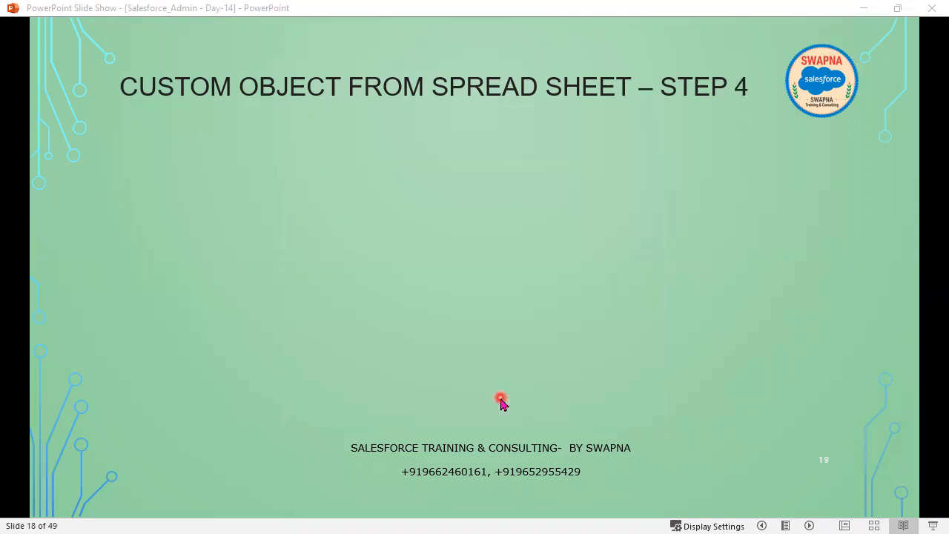
pyautogui.click(501, 401)
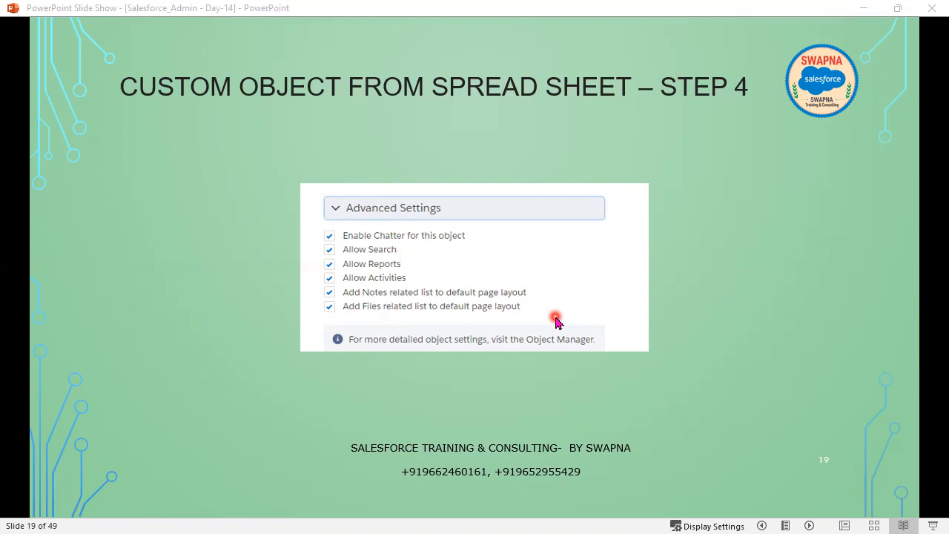
pyautogui.click(443, 250)
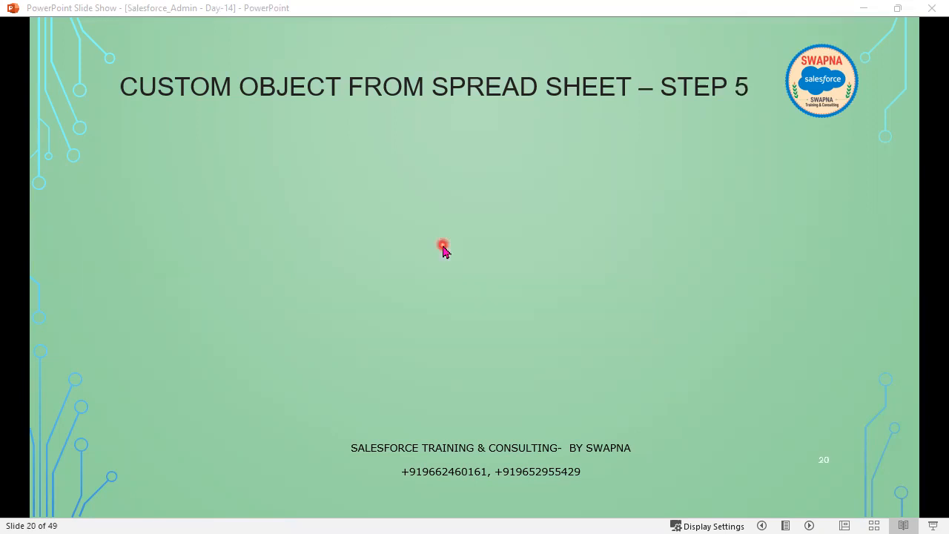
pyautogui.click(443, 250)
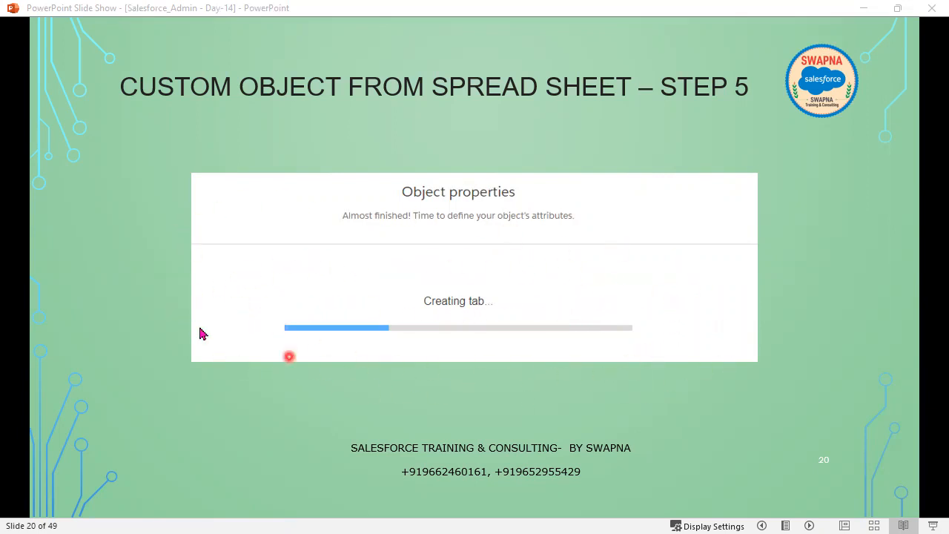
pyautogui.click(554, 271)
pyautogui.click(554, 271)
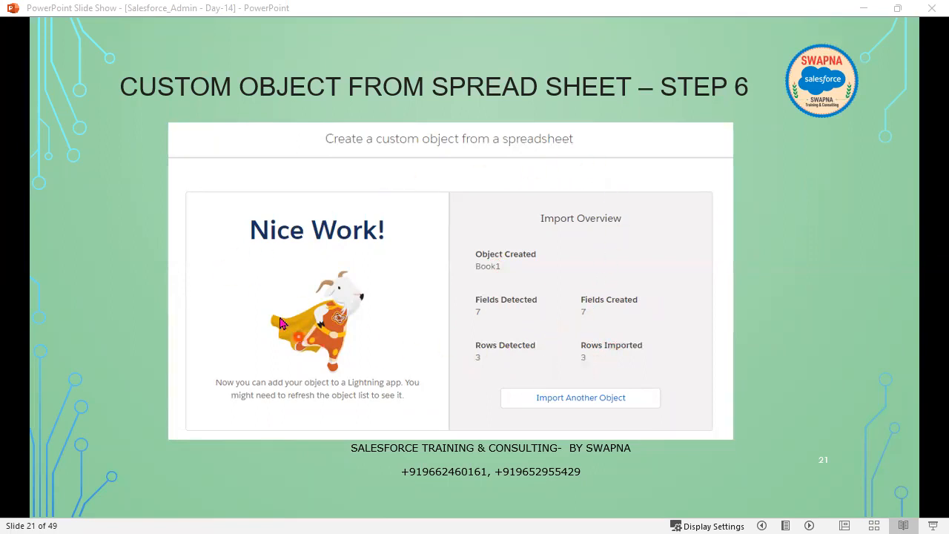
# Switch back to the Salesforce Object Manager and start creating a custom object from a spreadsheet
pyautogui.click(868, 10)
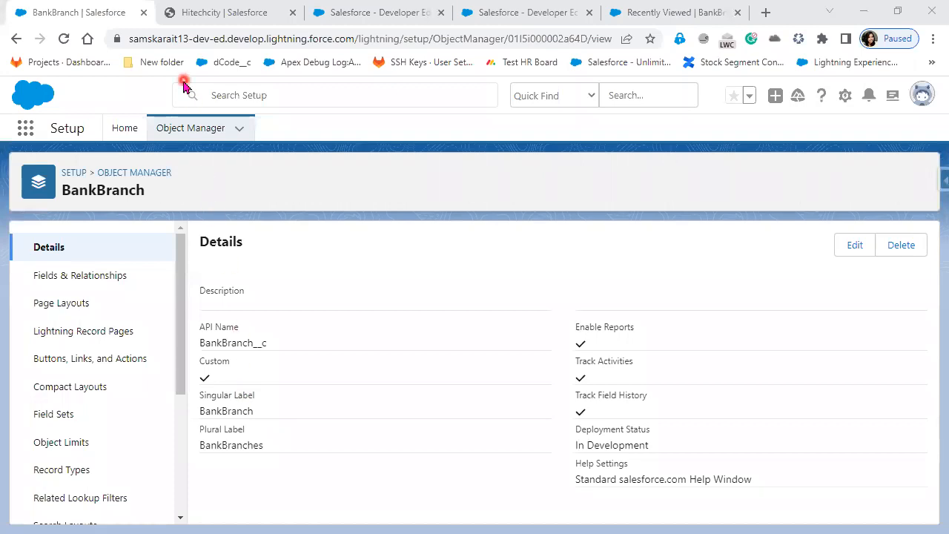
pyautogui.click(187, 130)
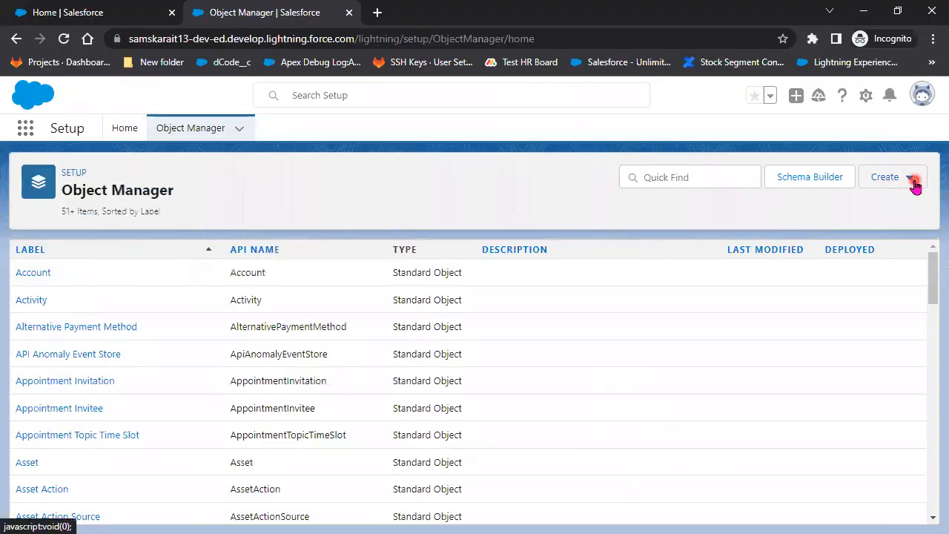
pyautogui.click(894, 179)
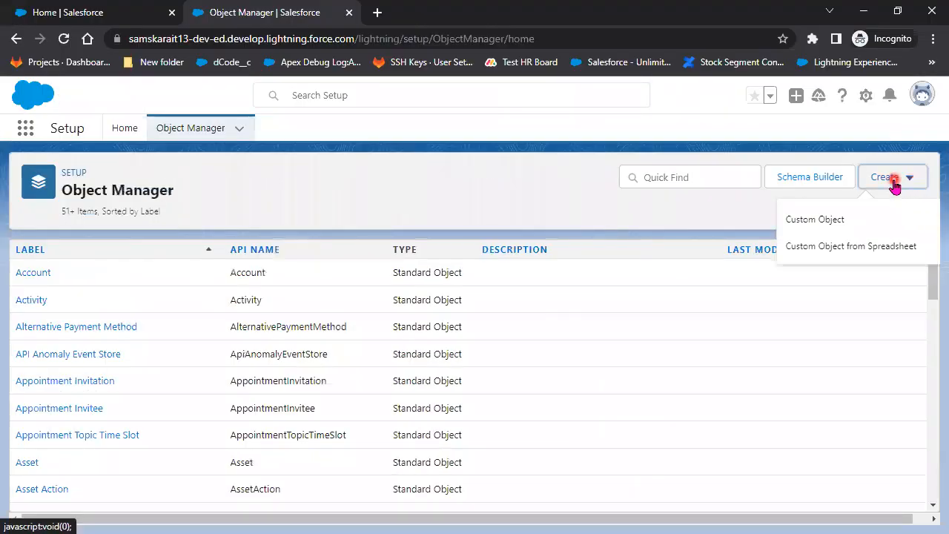
pyautogui.click(903, 252)
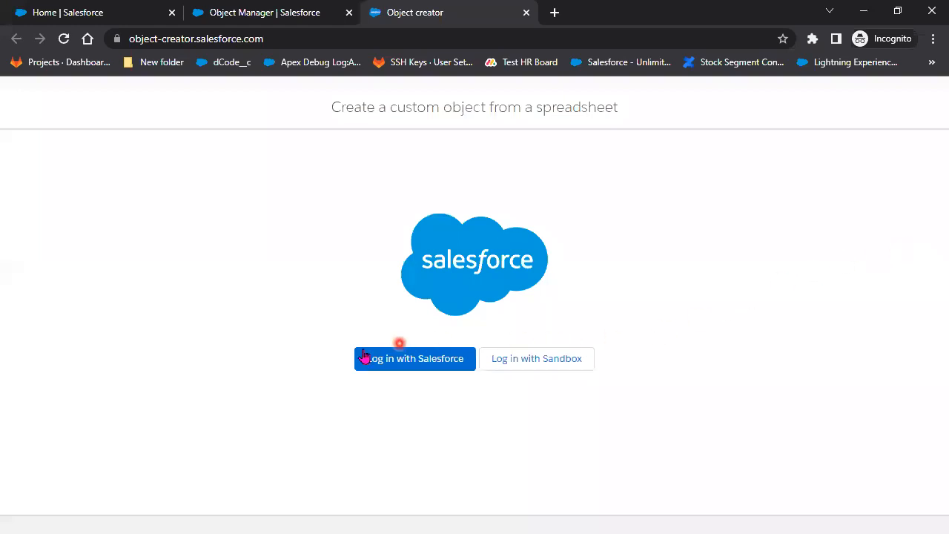
# Log in to the object creator with Salesforce, filling in the saved account username and password
pyautogui.click(382, 363)
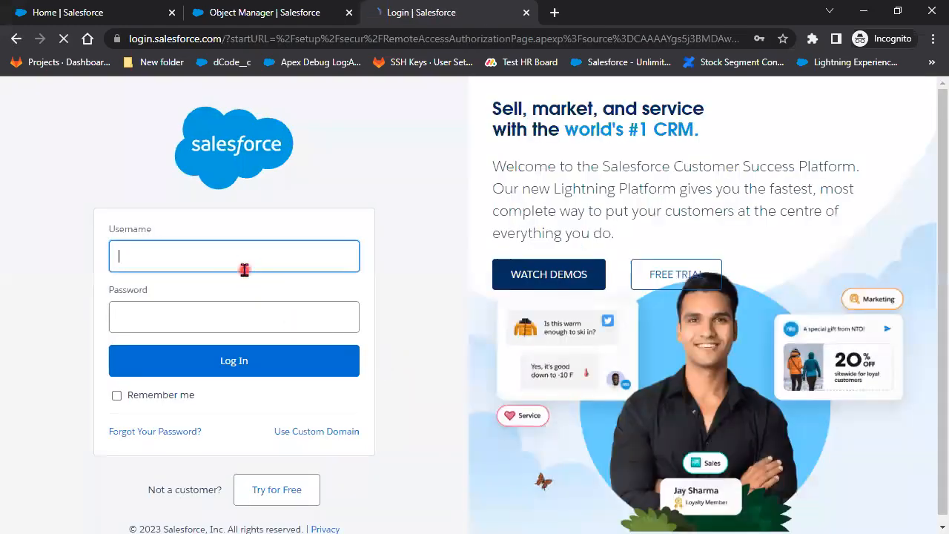
pyautogui.click(245, 256)
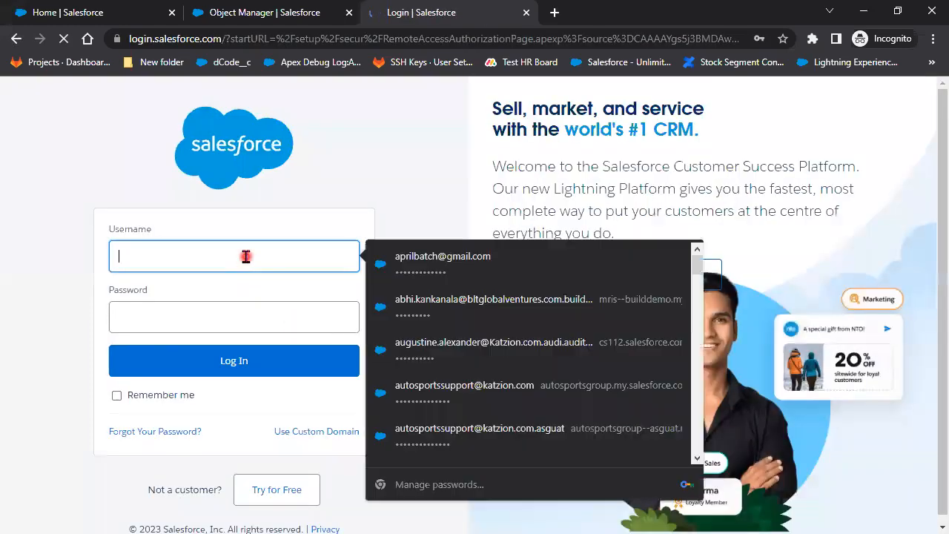
pyautogui.click(447, 274)
pyautogui.click(243, 370)
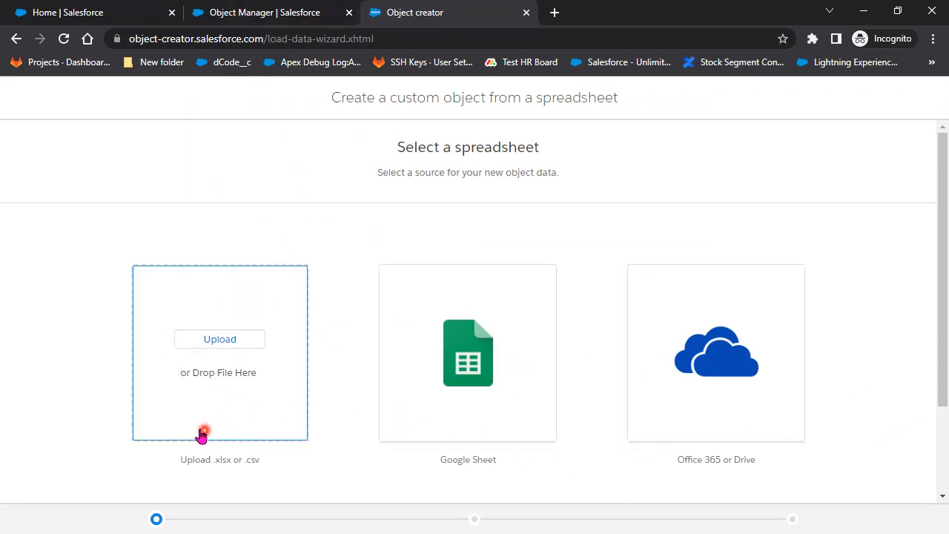
# Upload the Vehicle CSV file from the Session_14 folder of the April_Batch Admin files as the new object's data source
pyautogui.click(240, 342)
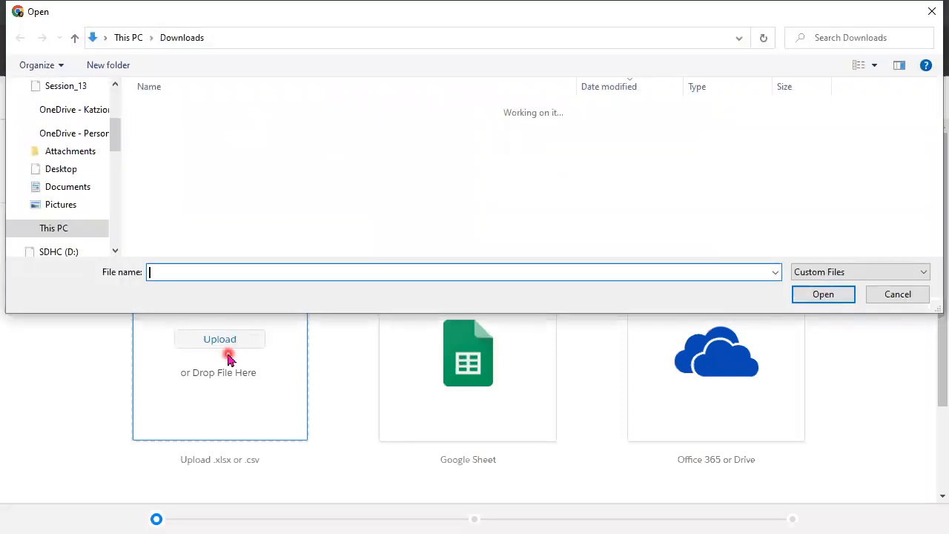
pyautogui.scroll(-5, 65, 222)
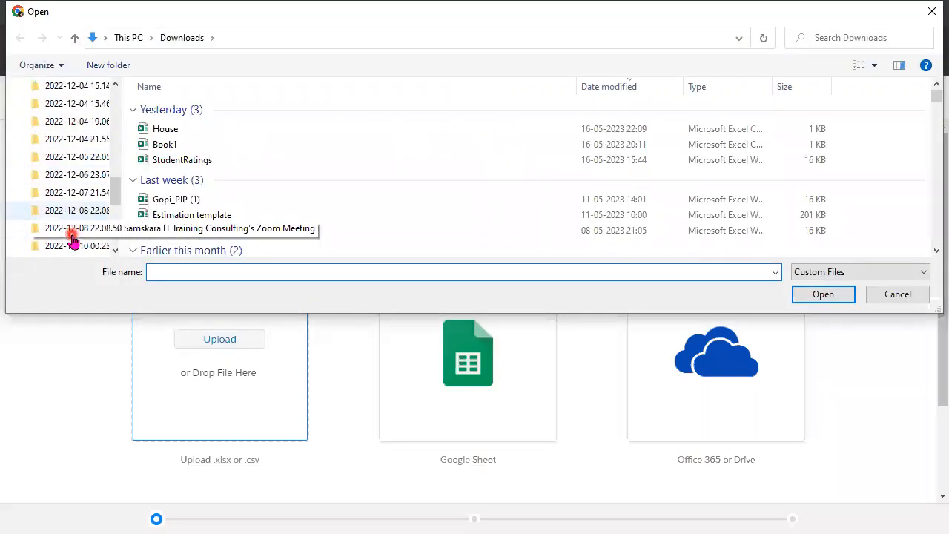
pyautogui.scroll(-1, 71, 246)
pyautogui.click(70, 246)
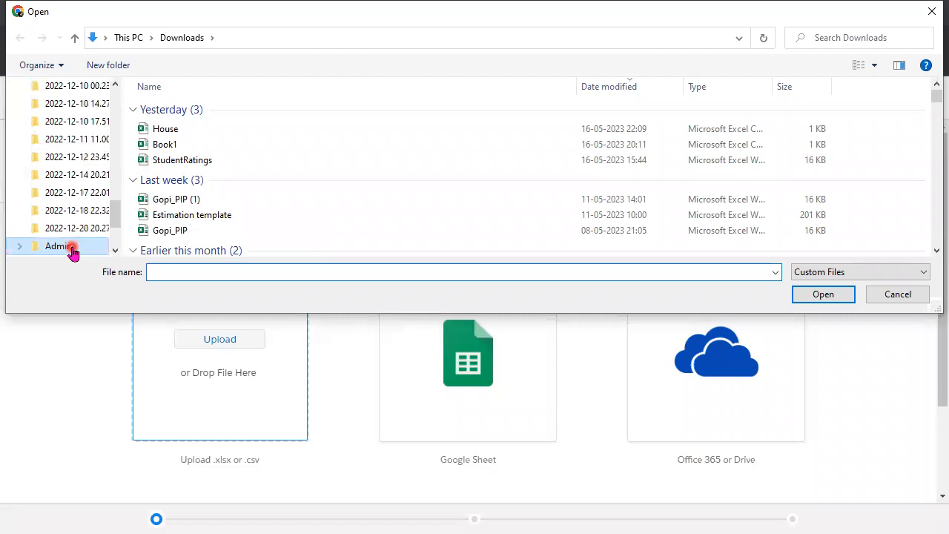
pyautogui.doubleClick(178, 108)
pyautogui.doubleClick(180, 109)
pyautogui.doubleClick(178, 108)
pyautogui.scroll(-2, 229, 183)
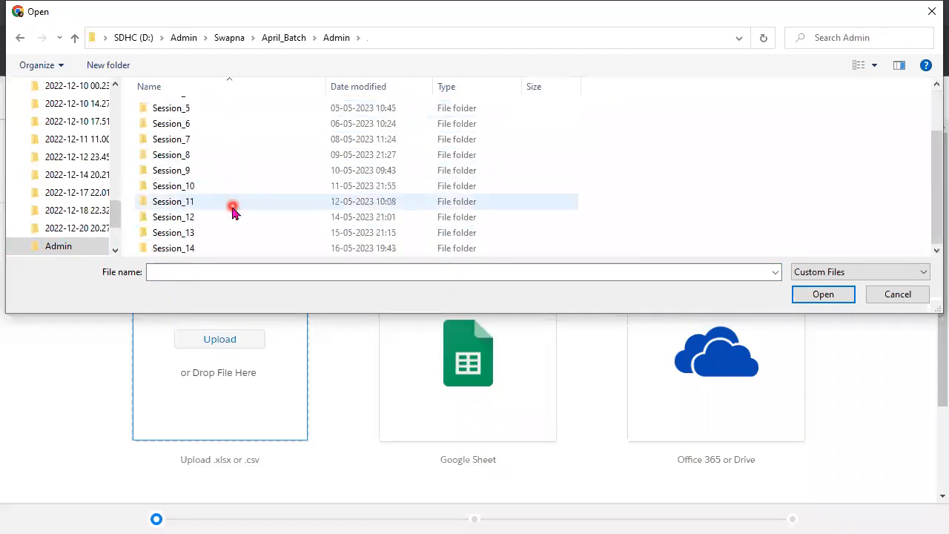
pyautogui.doubleClick(232, 250)
pyautogui.click(201, 112)
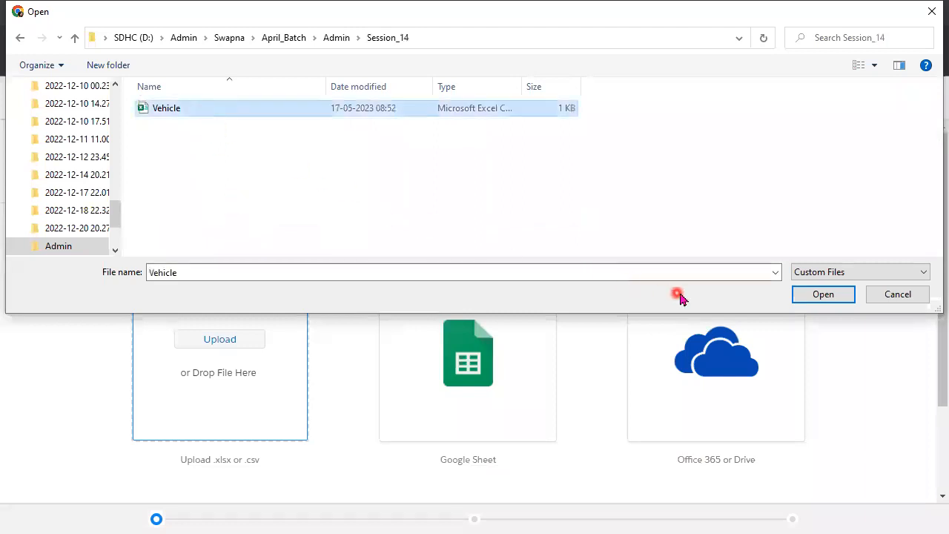
pyautogui.click(823, 295)
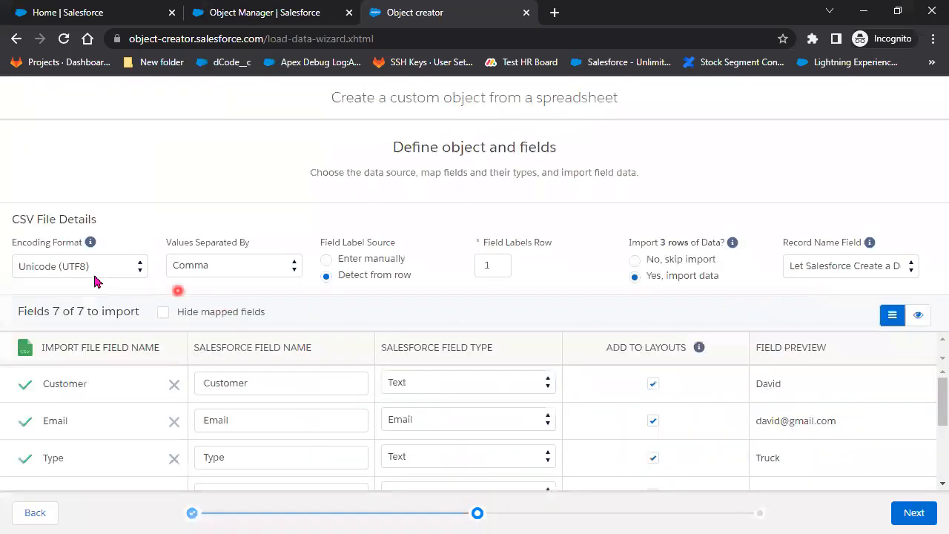
# Examine the CSV file details, including the encoding format choices, field label source, field labels row and record name field choices
pyautogui.click(123, 269)
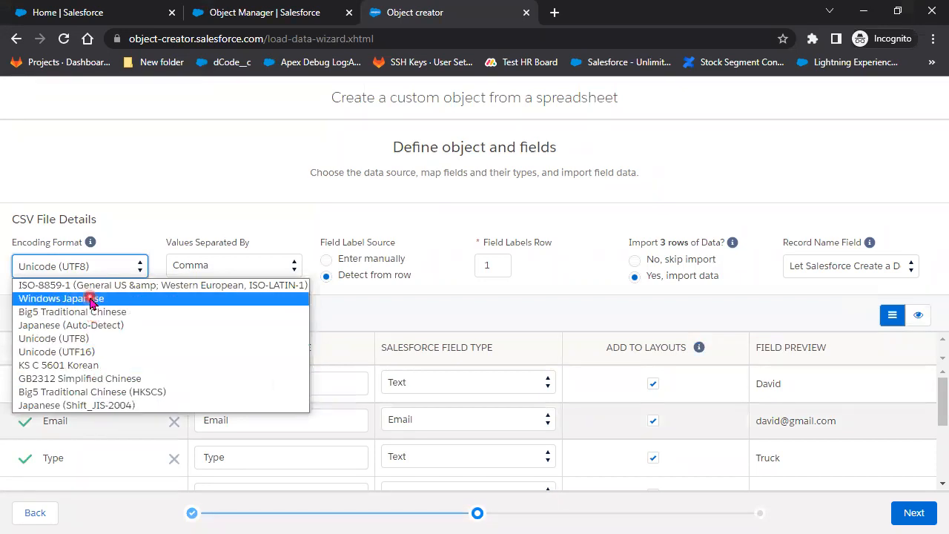
pyautogui.click(137, 228)
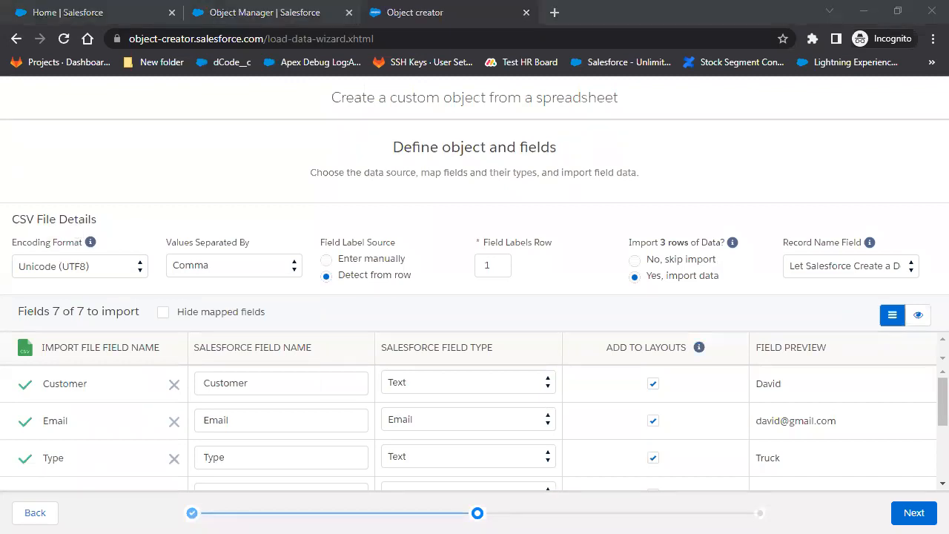
pyautogui.moveTo(3, 233)
pyautogui.mouseDown()
pyautogui.moveTo(286, 265)
pyautogui.moveTo(937, 298)
pyautogui.mouseUp()
pyautogui.moveTo(7, 206); pyautogui.dragTo(113, 230)
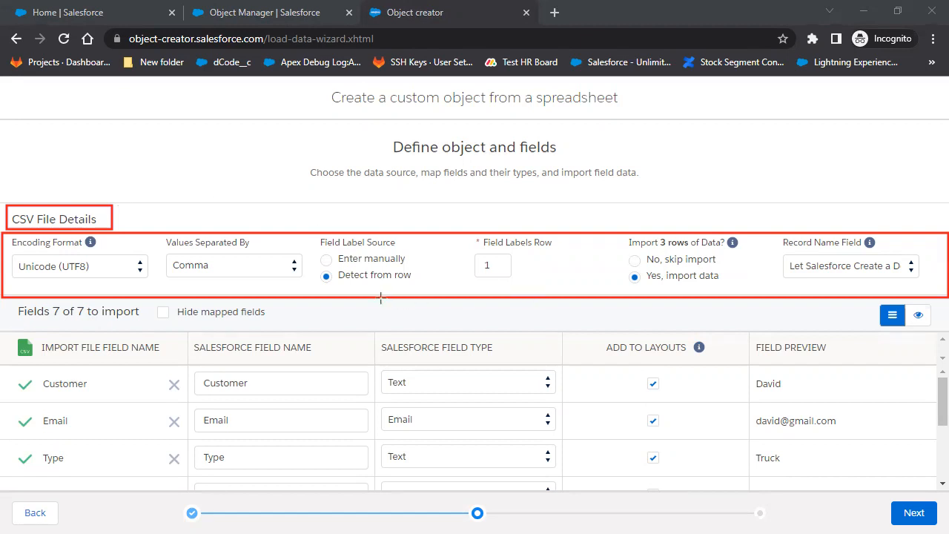
pyautogui.moveTo(317, 265); pyautogui.dragTo(428, 285)
pyautogui.moveTo(472, 249); pyautogui.dragTo(521, 291)
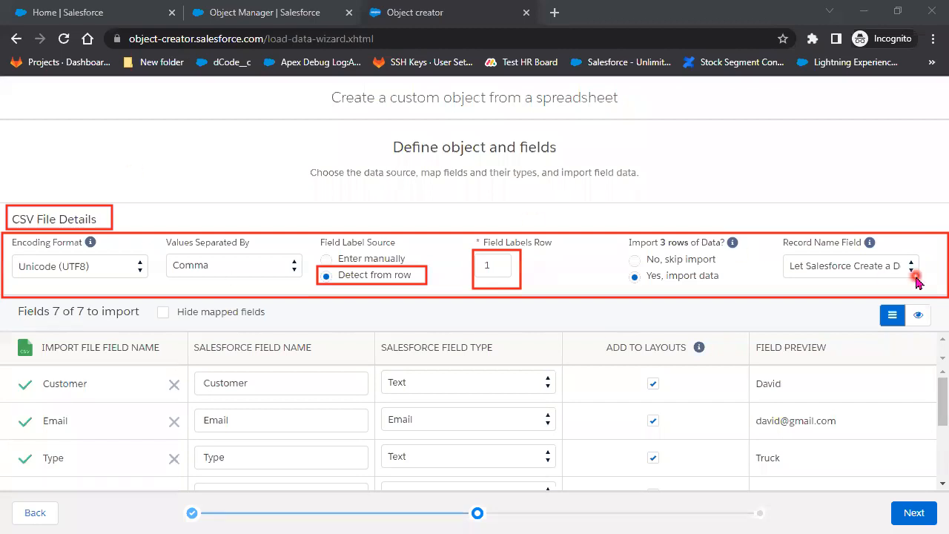
pyautogui.click(894, 273)
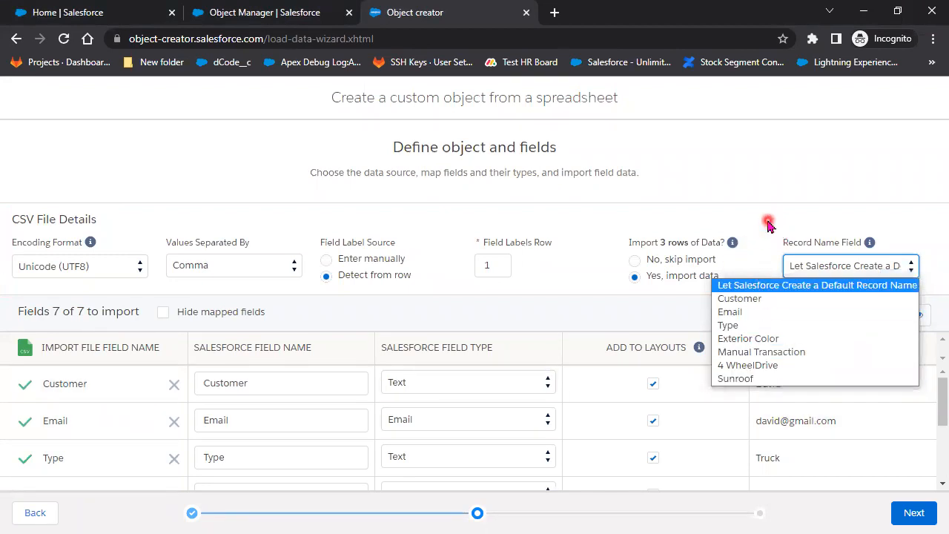
pyautogui.click(769, 224)
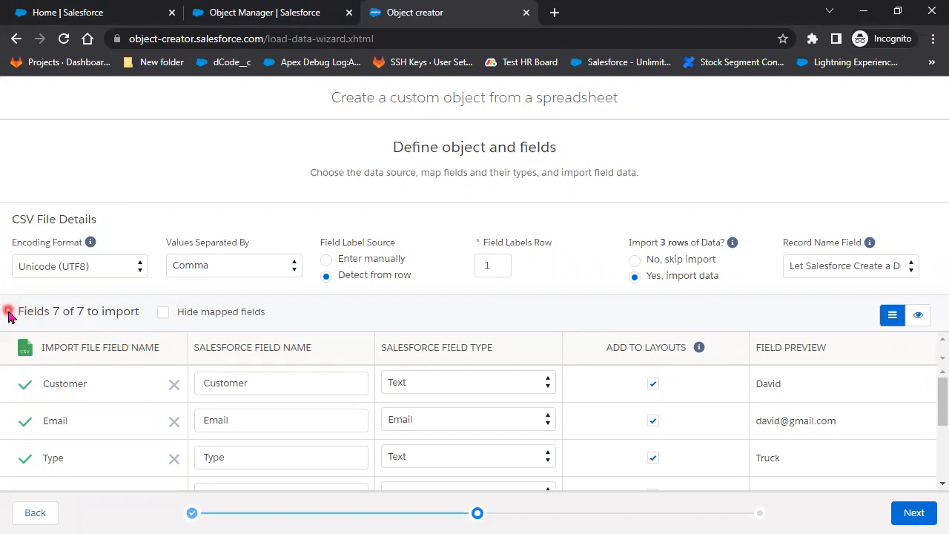
# Review the complete list of fields to import, from Customer through Sunroof, with their Salesforce names and field types
pyautogui.moveTo(9, 316); pyautogui.dragTo(131, 324)
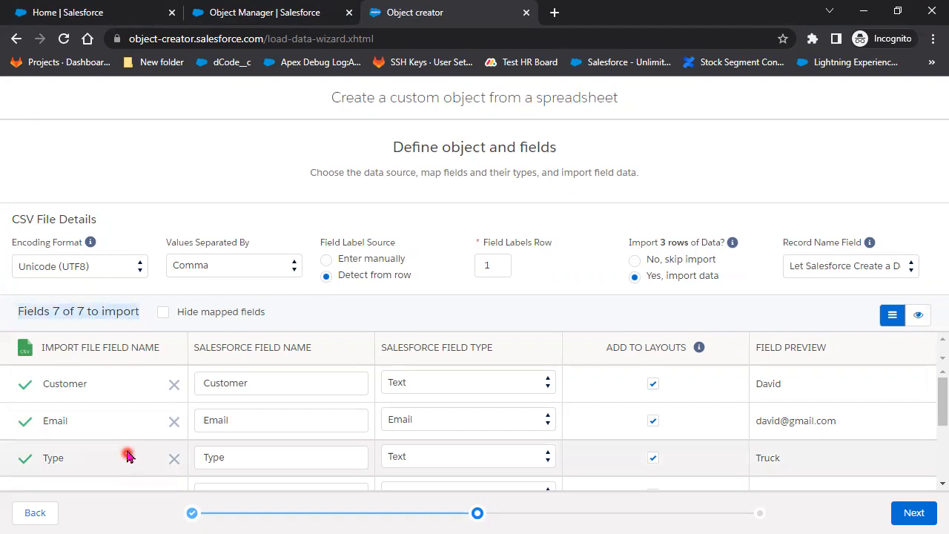
pyautogui.scroll(-1, 144, 413)
pyautogui.scroll(1, 147, 411)
pyautogui.scroll(-1, 113, 426)
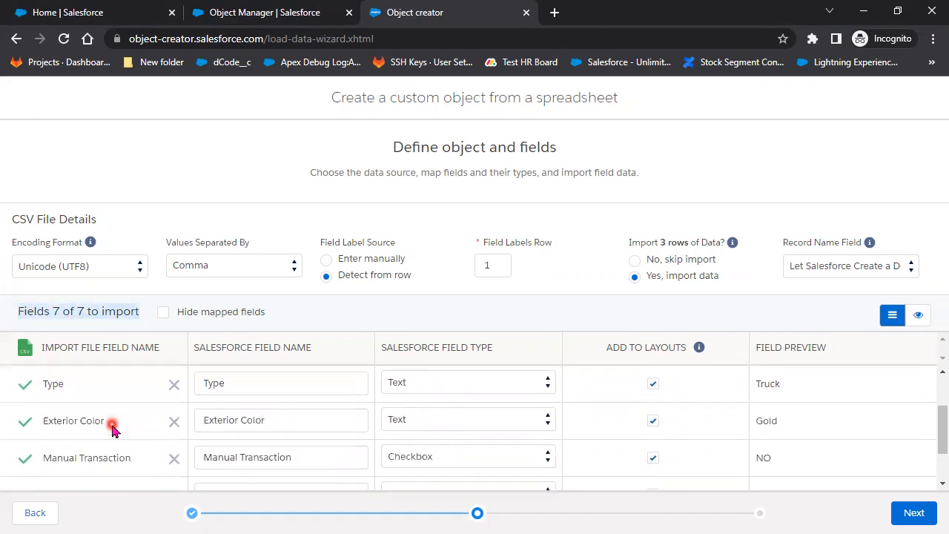
pyautogui.scroll(-2, 115, 454)
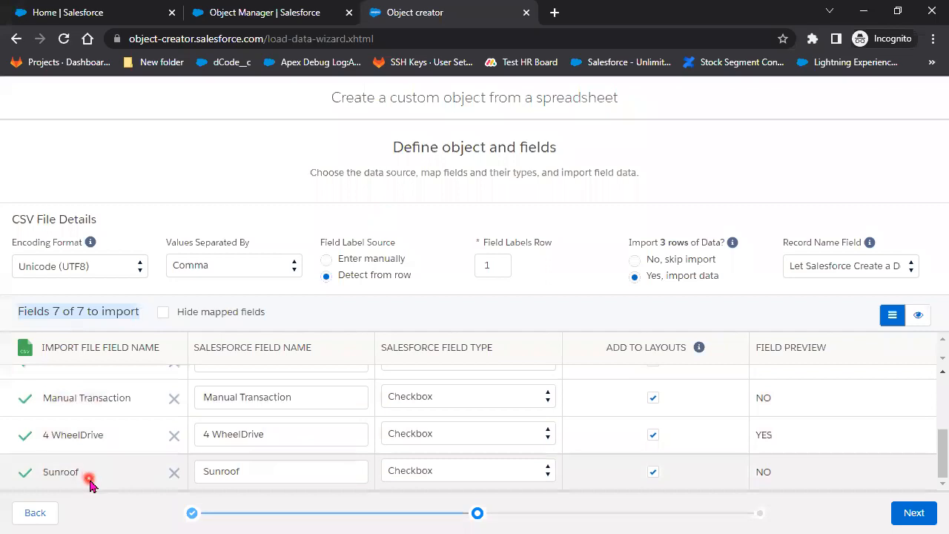
pyautogui.scroll(4, 89, 480)
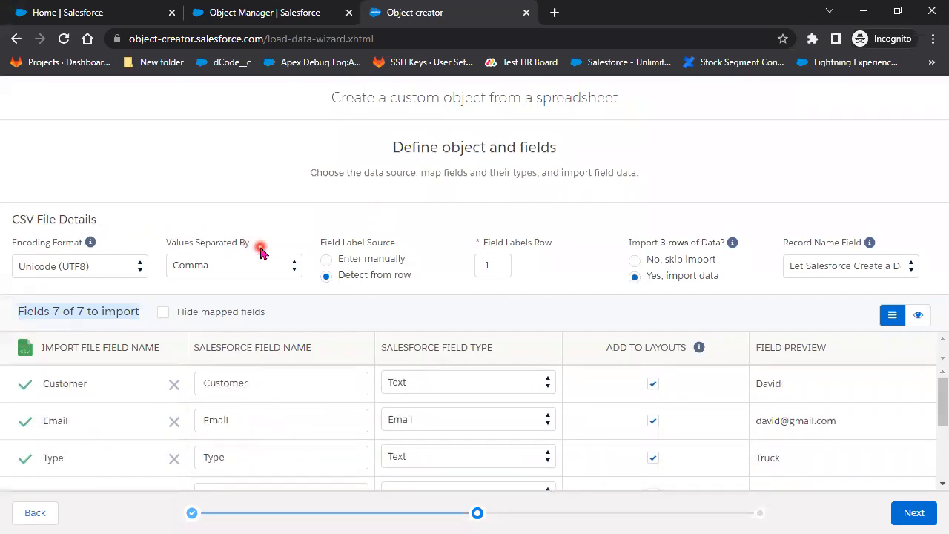
# Examine the Salesforce field names and field types mapped to the imported CSV fields, from Customer through Sunroof
pyautogui.moveTo(332, 97); pyautogui.dragTo(485, 99)
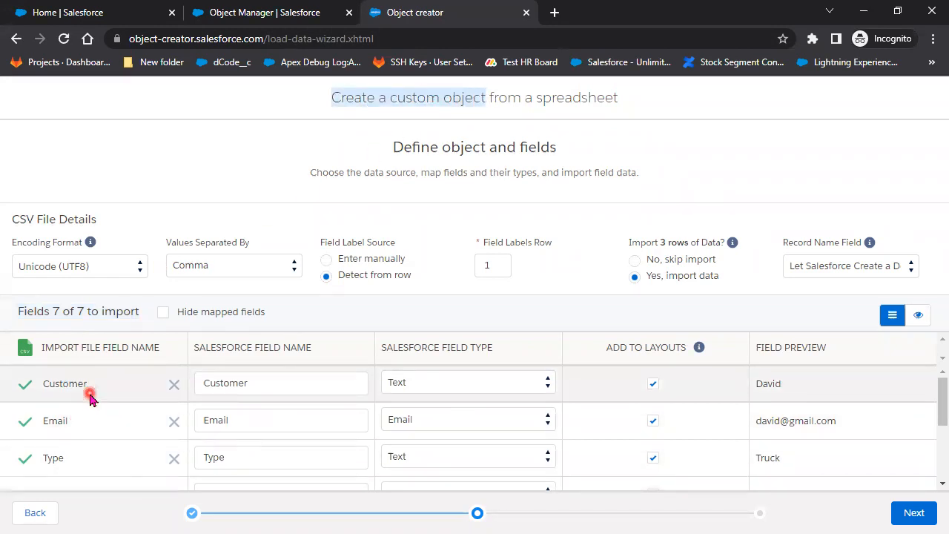
pyautogui.moveTo(195, 349); pyautogui.dragTo(221, 349)
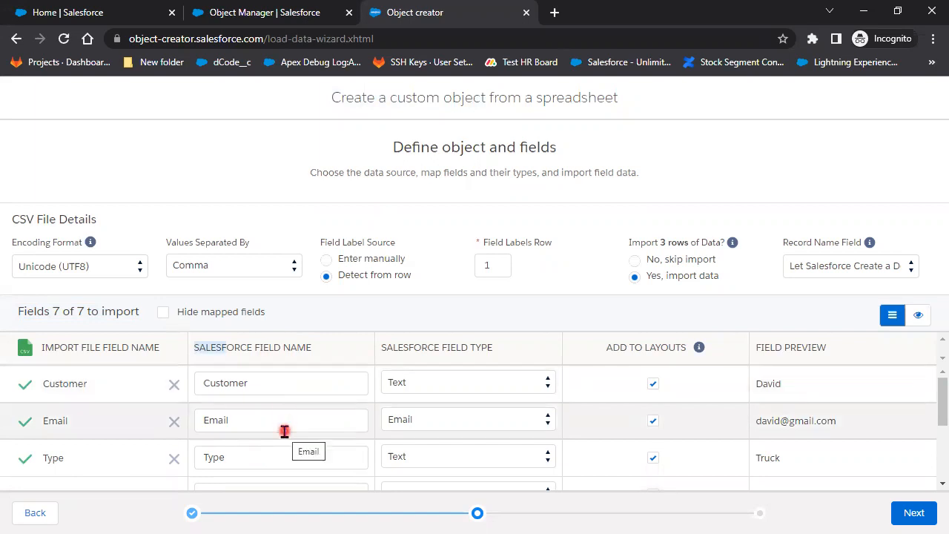
pyautogui.scroll(-2, 284, 431)
pyautogui.scroll(-2, 284, 431)
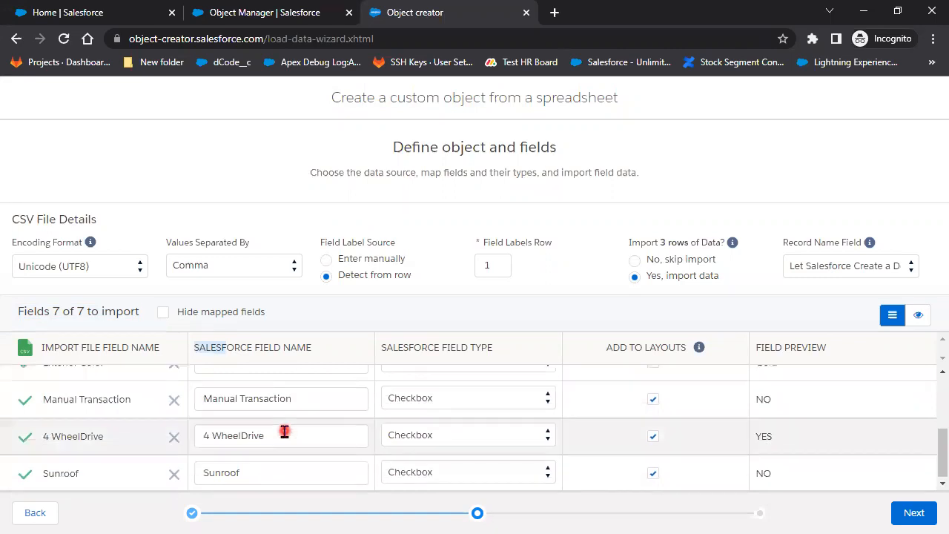
pyautogui.scroll(5, 284, 431)
pyautogui.click(284, 431)
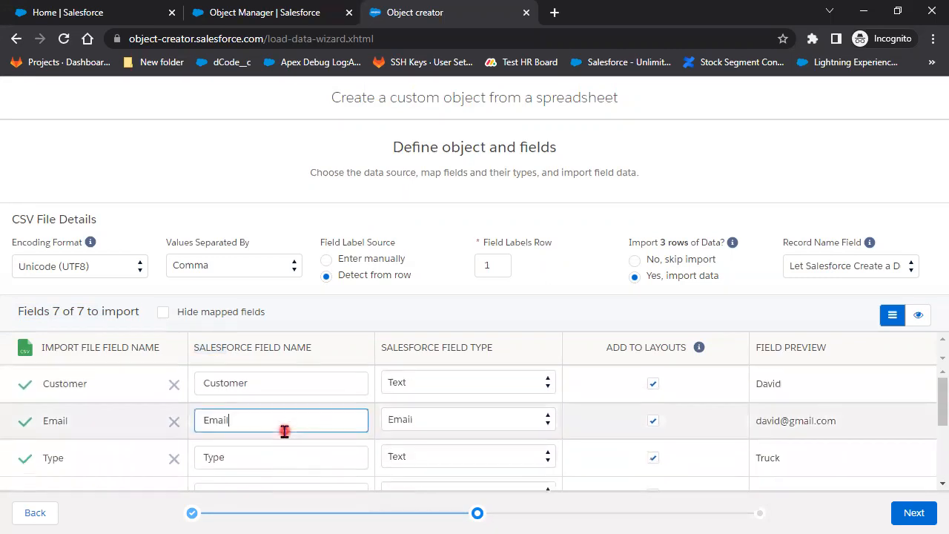
pyautogui.click(284, 386)
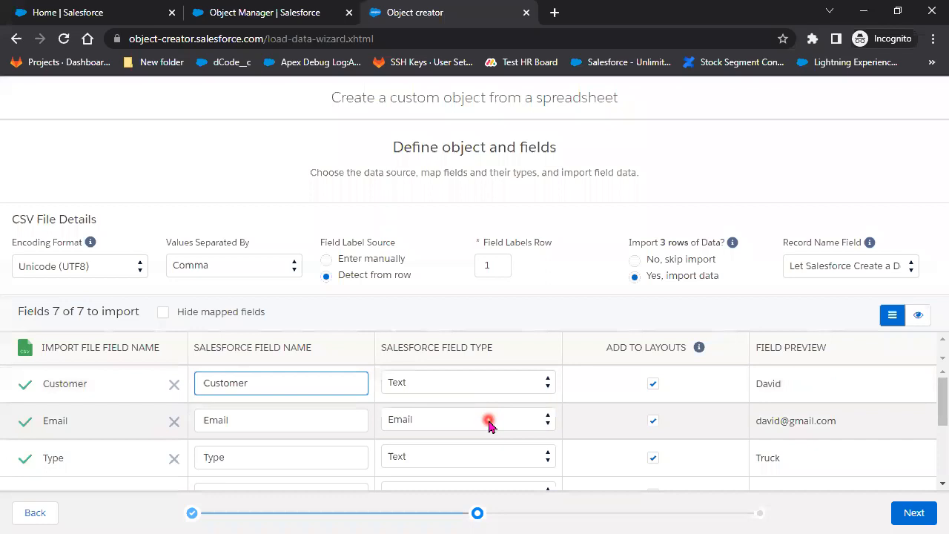
pyautogui.scroll(-1, 489, 419)
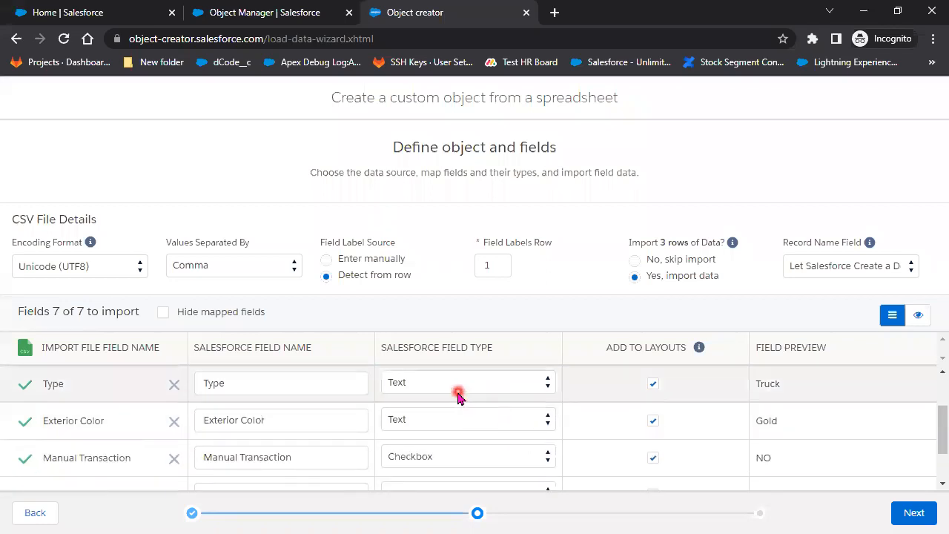
pyautogui.scroll(1, 445, 393)
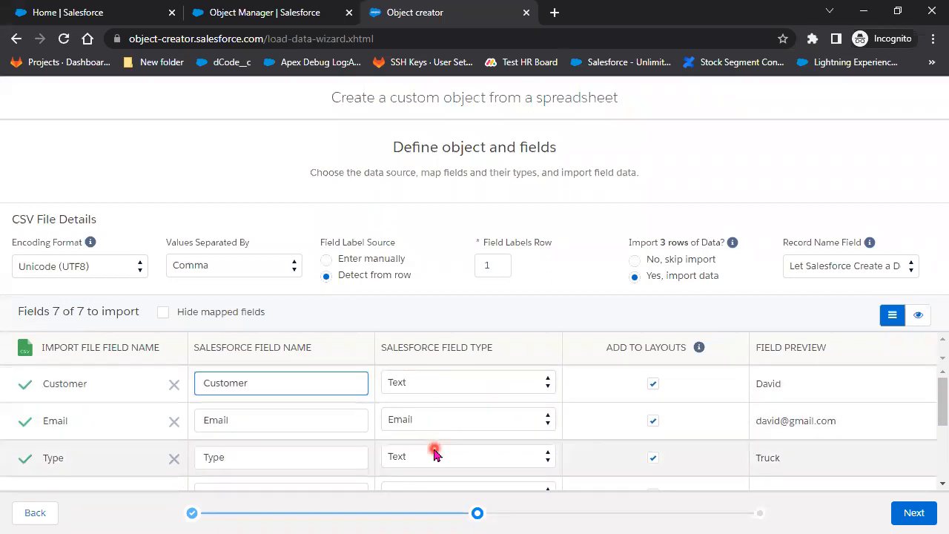
# Examine the types of the Manual Transaction, 4 WheelDrive and Sunroof fields, including the field type choices available for Manual Transaction
pyautogui.scroll(-2, 436, 455)
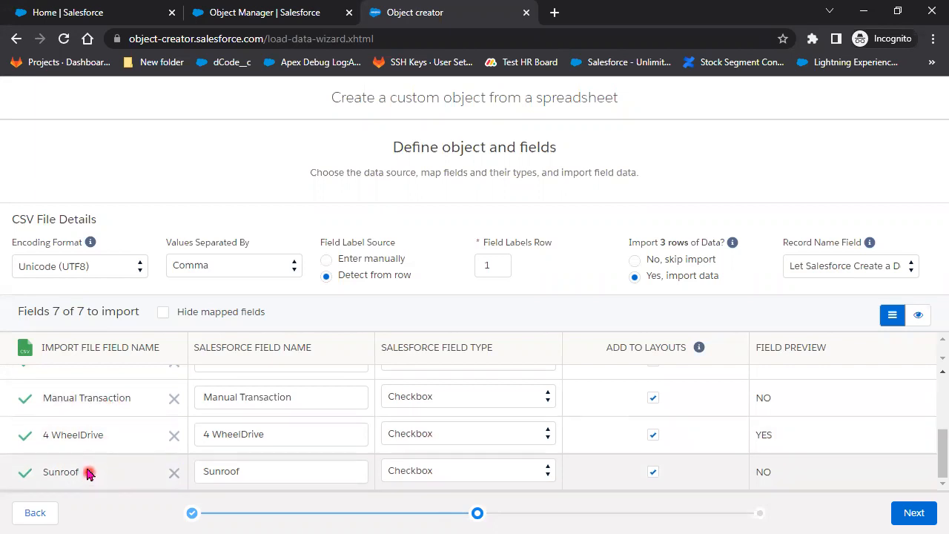
pyautogui.scroll(1, 442, 467)
pyautogui.scroll(1, 438, 468)
pyautogui.scroll(-2, 557, 418)
pyautogui.click(532, 397)
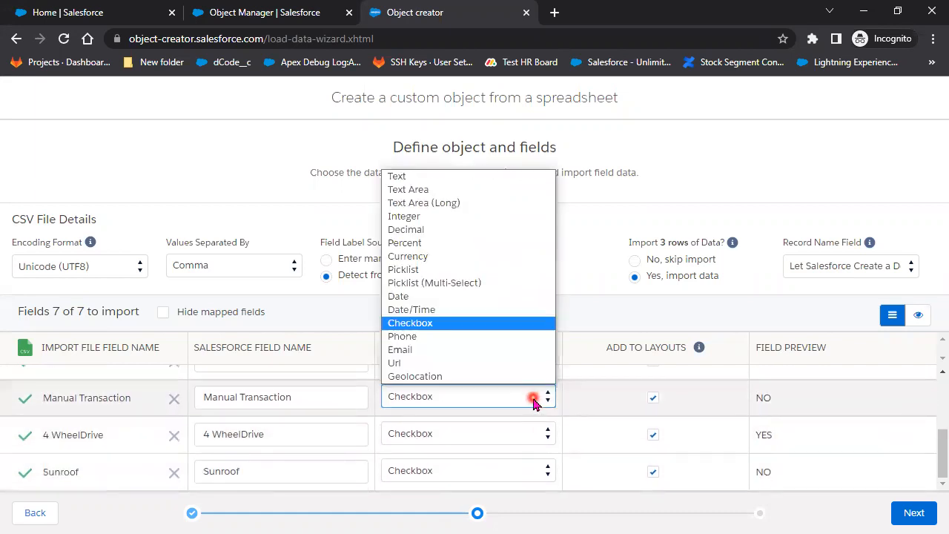
pyautogui.click(473, 272)
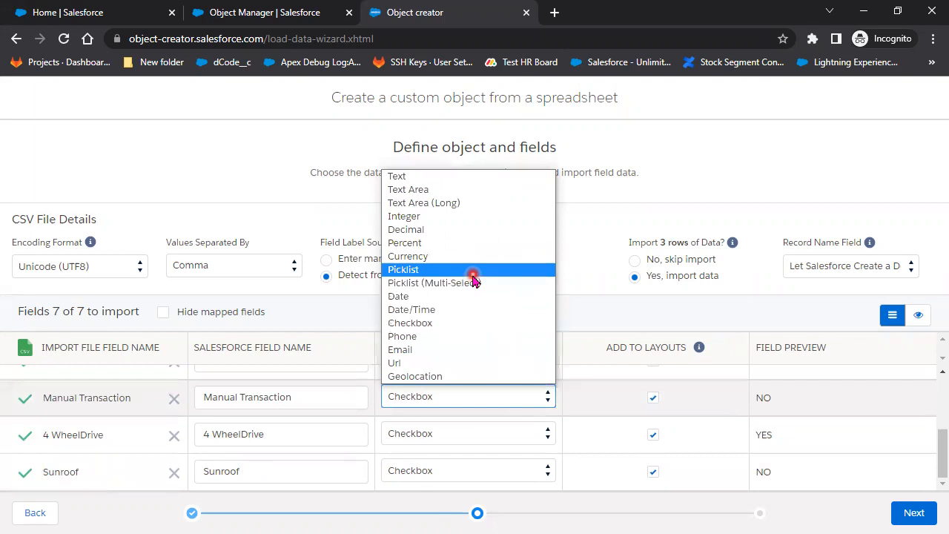
pyautogui.click(614, 398)
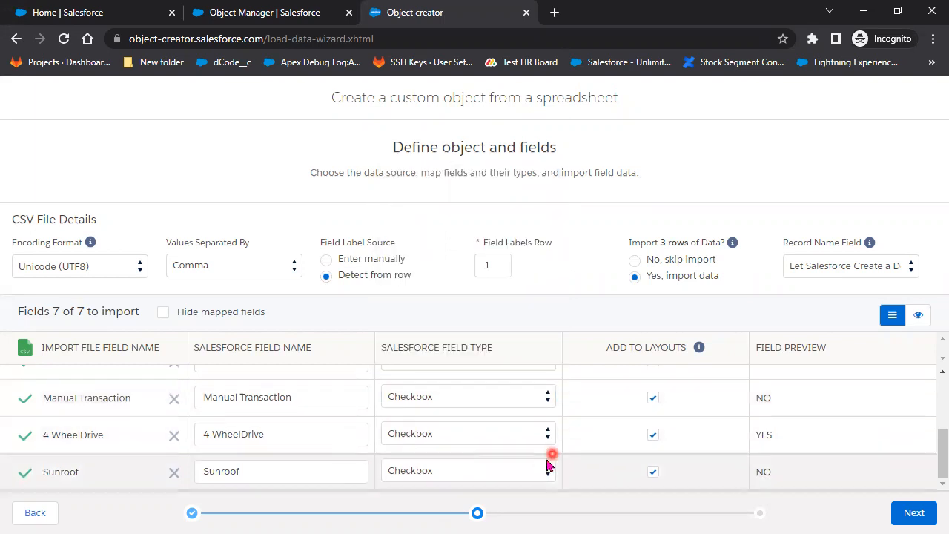
# Review the Add to Layouts selections and the field preview values for every imported field
pyautogui.scroll(3, 547, 465)
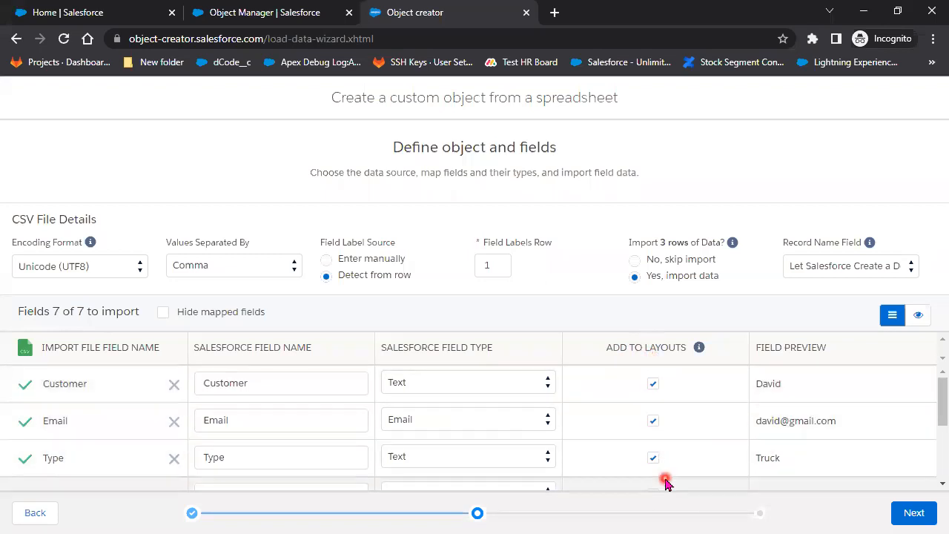
pyautogui.scroll(-3, 665, 483)
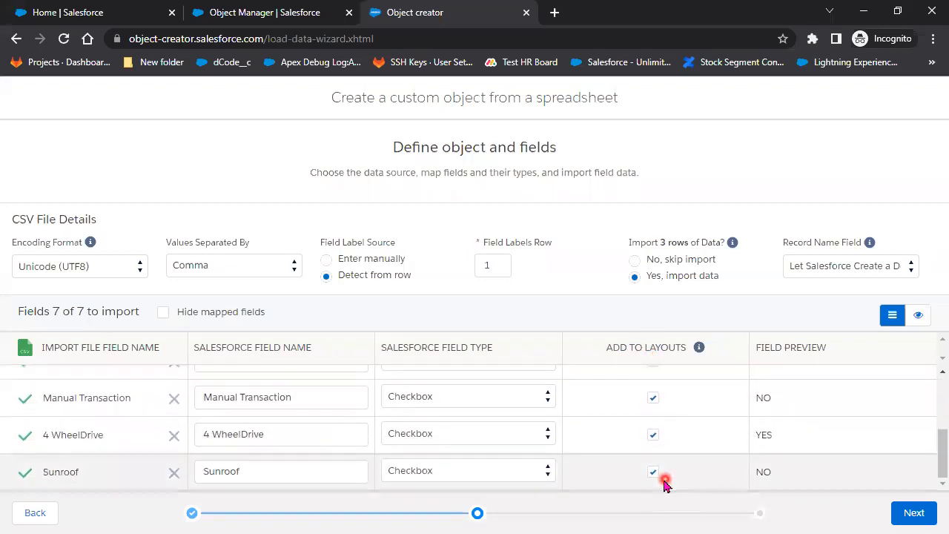
pyautogui.scroll(4, 665, 484)
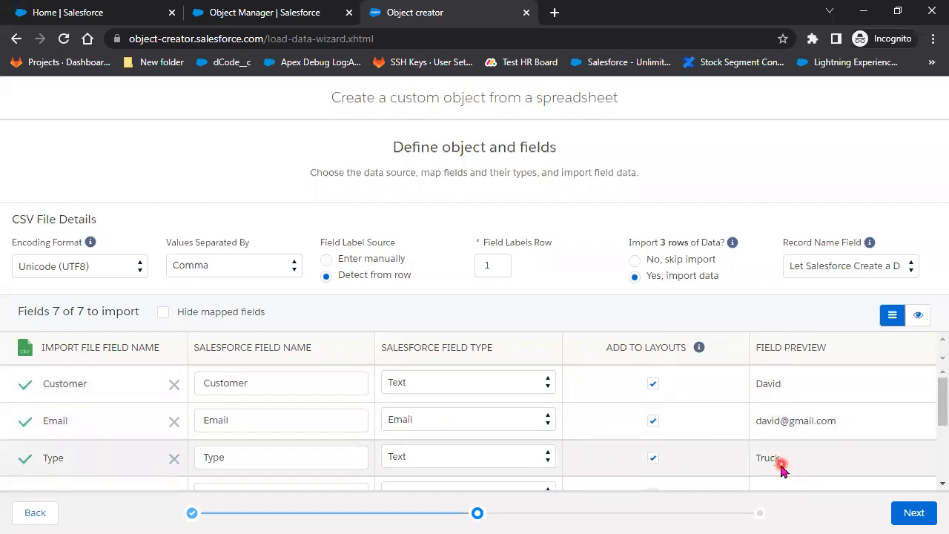
pyautogui.scroll(-3, 786, 445)
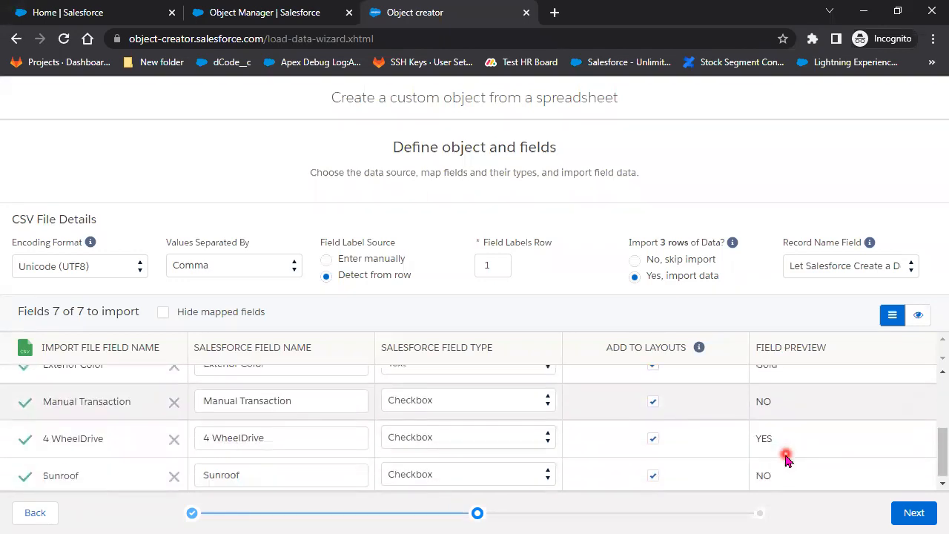
pyautogui.scroll(4, 782, 458)
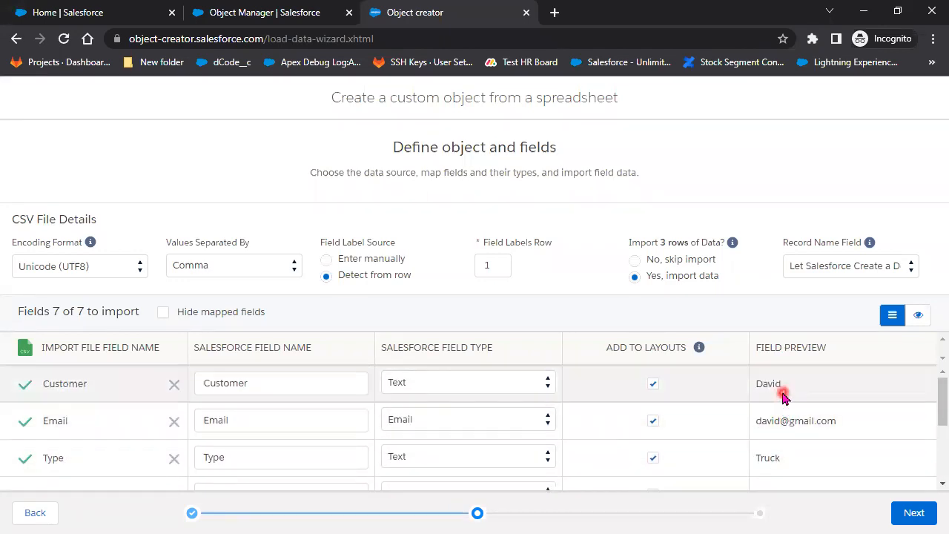
pyautogui.scroll(-3, 797, 456)
pyautogui.scroll(3, 794, 475)
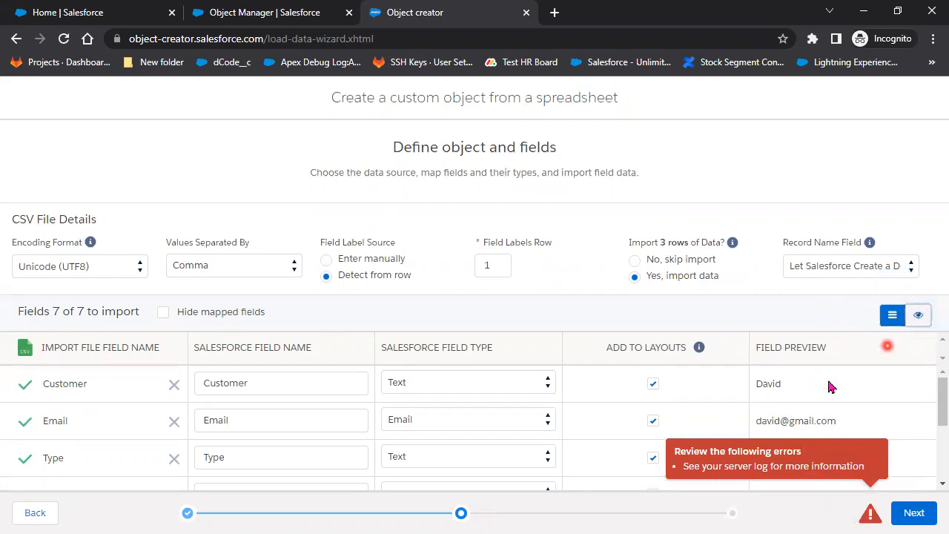
# Show the data preview of the CSV rows in place of the field mappings
pyautogui.click(900, 325)
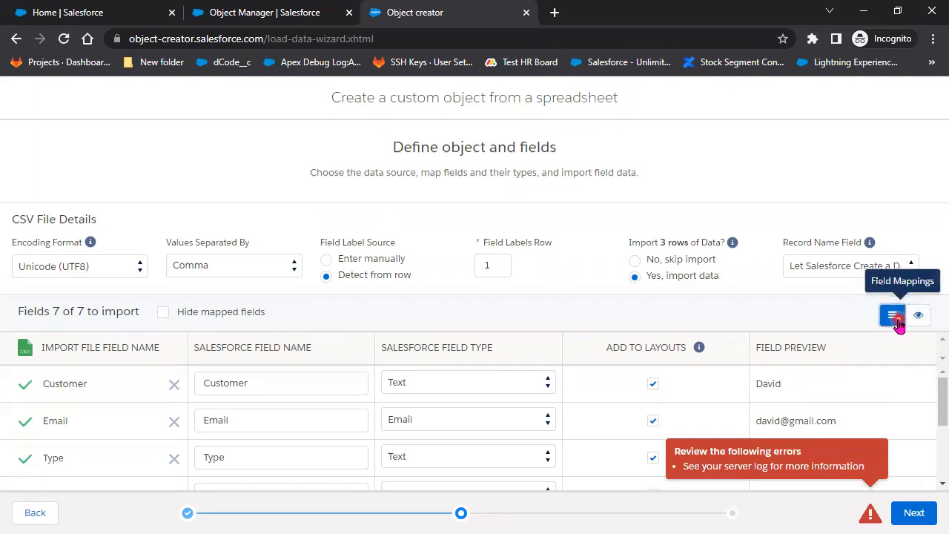
pyautogui.click(922, 318)
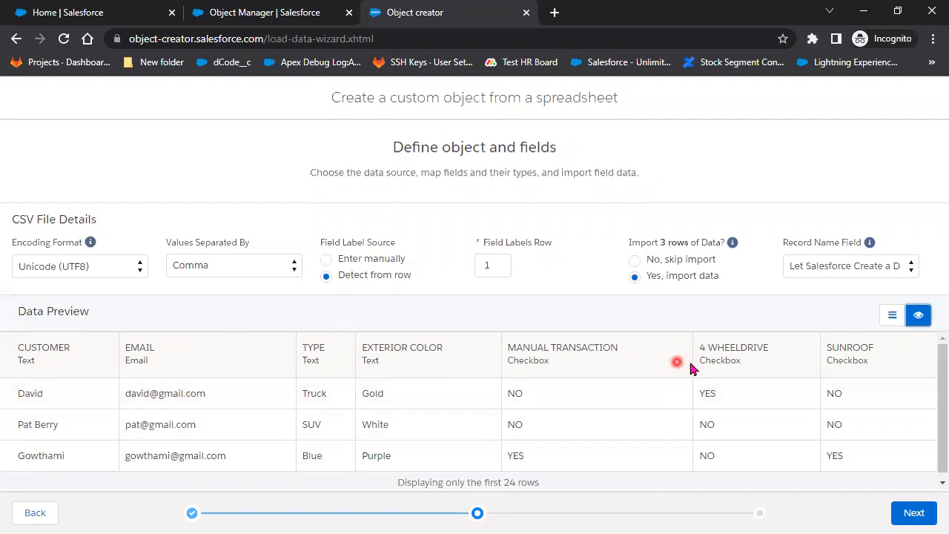
# Try to return from the data preview to the field mappings, and try to continue to the object properties
pyautogui.click(885, 327)
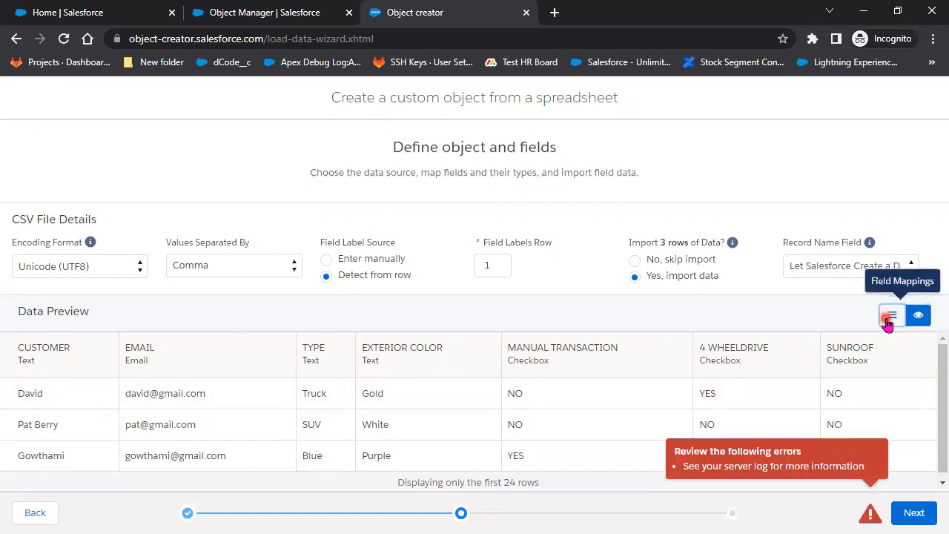
pyautogui.click(883, 322)
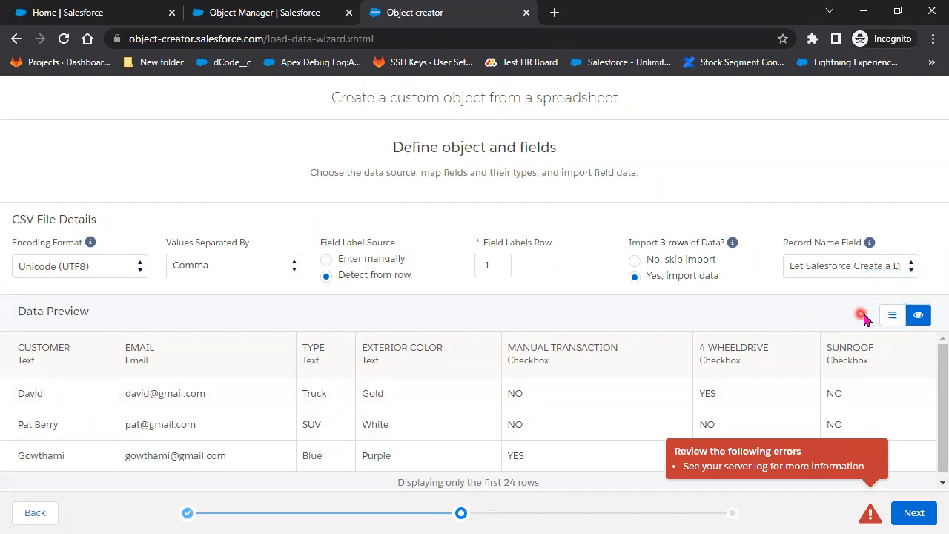
pyautogui.click(891, 316)
pyautogui.click(888, 318)
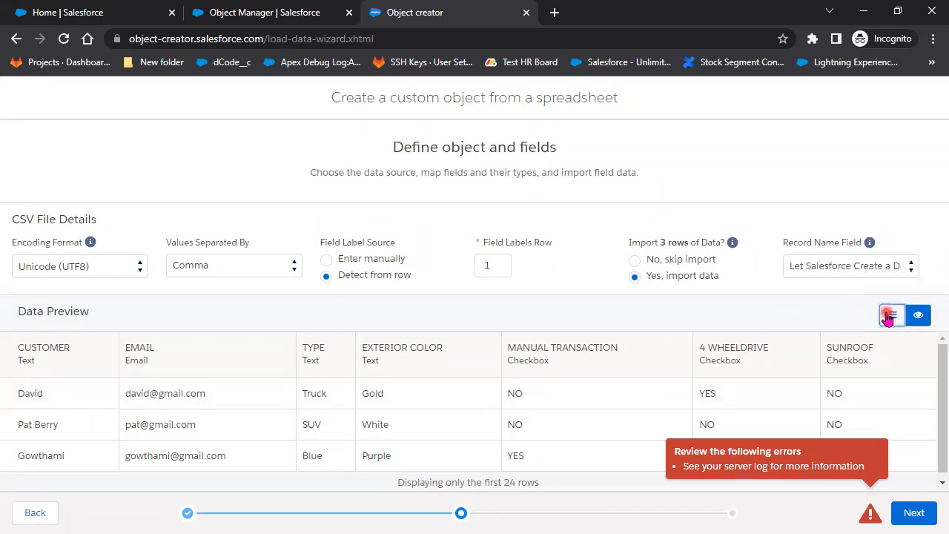
pyautogui.moveTo(724, 466); pyautogui.dragTo(866, 474)
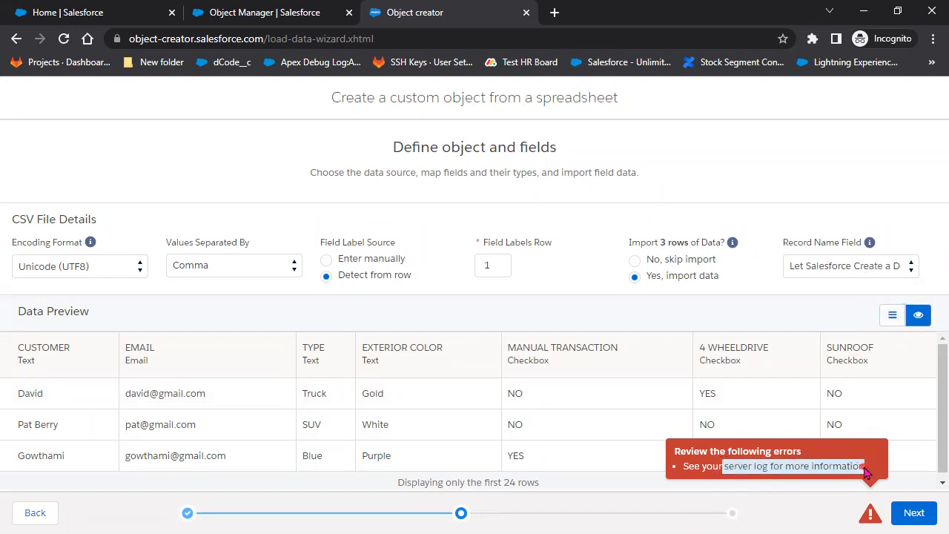
pyautogui.click(806, 506)
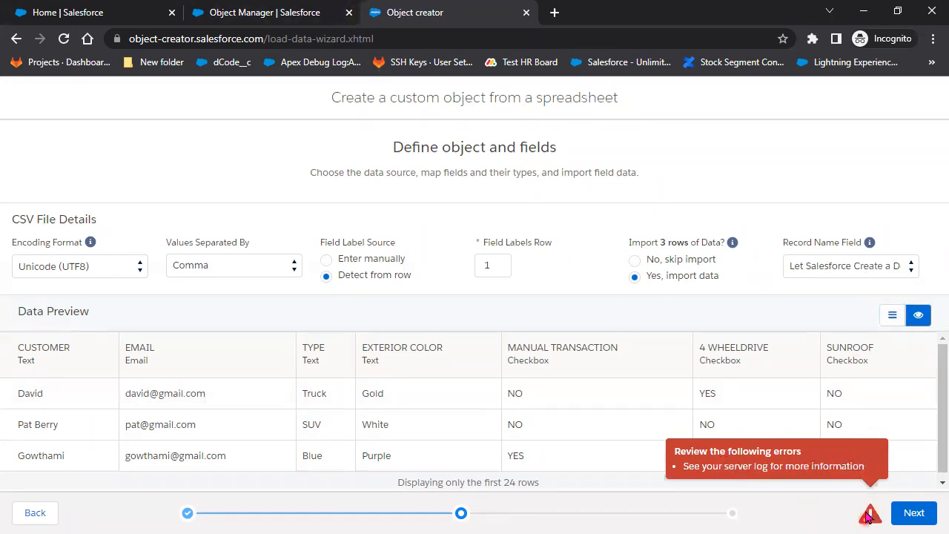
pyautogui.click(893, 315)
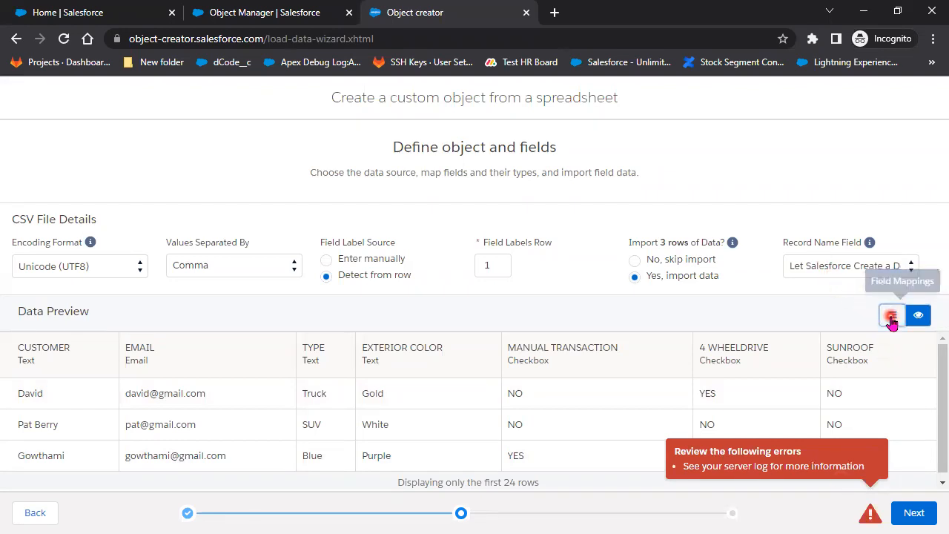
pyautogui.click(914, 513)
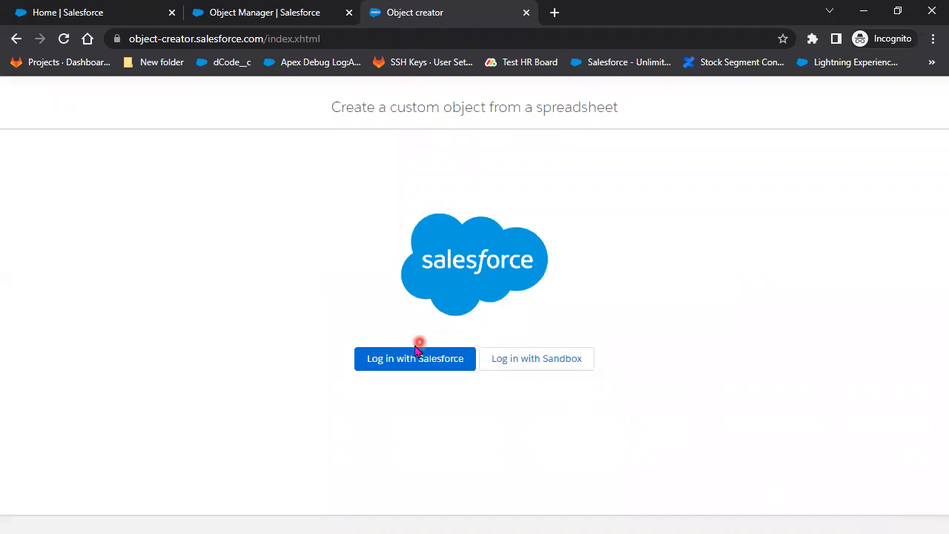
# Log in to the object creator with Salesforce again, filling in the saved account username and password
pyautogui.click(406, 362)
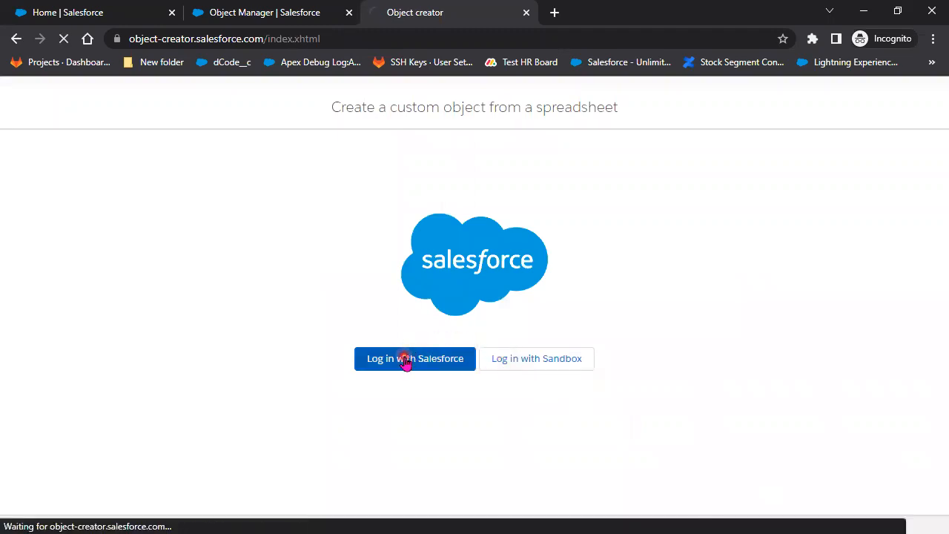
pyautogui.click(244, 263)
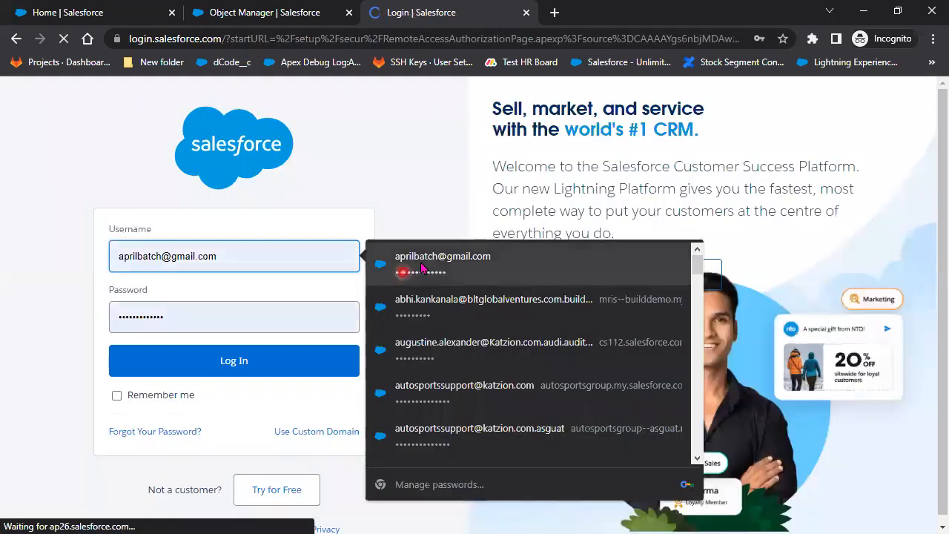
pyautogui.click(423, 263)
pyautogui.click(213, 360)
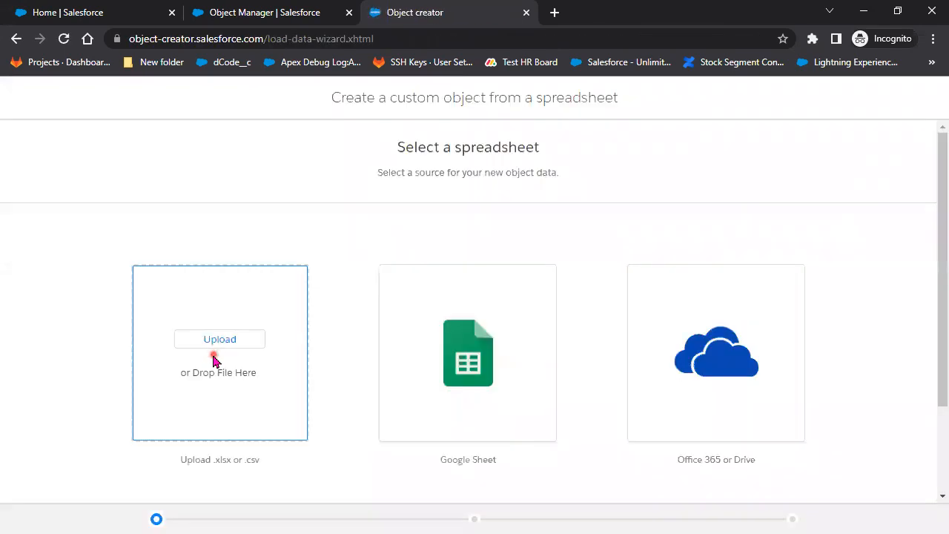
# Upload the Vehicle CSV file from the Session_14 folder again and accept its detected field mappings
pyautogui.click(221, 340)
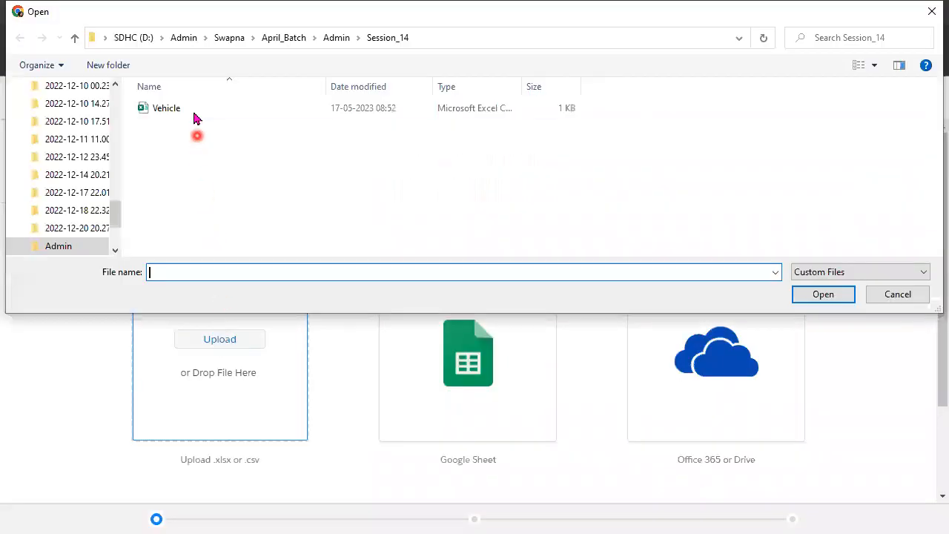
pyautogui.click(192, 112)
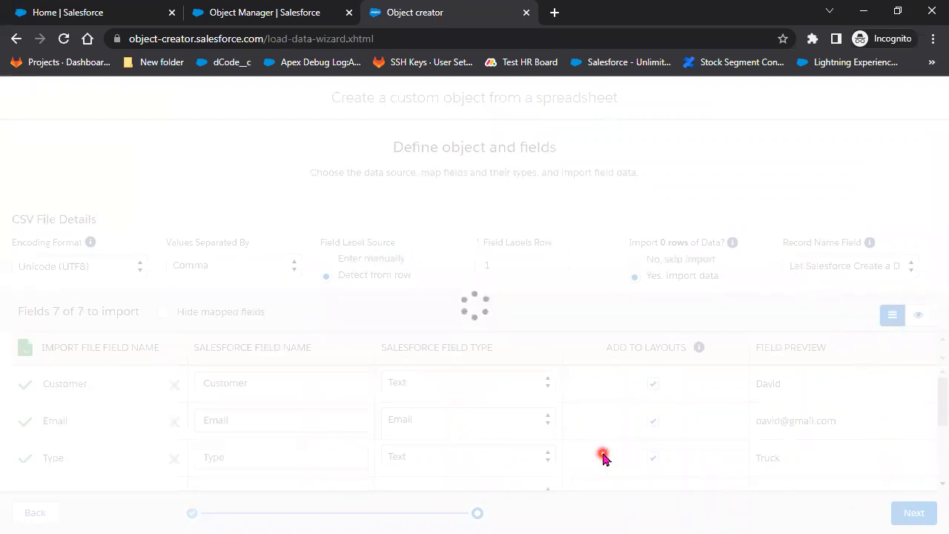
pyautogui.click(920, 513)
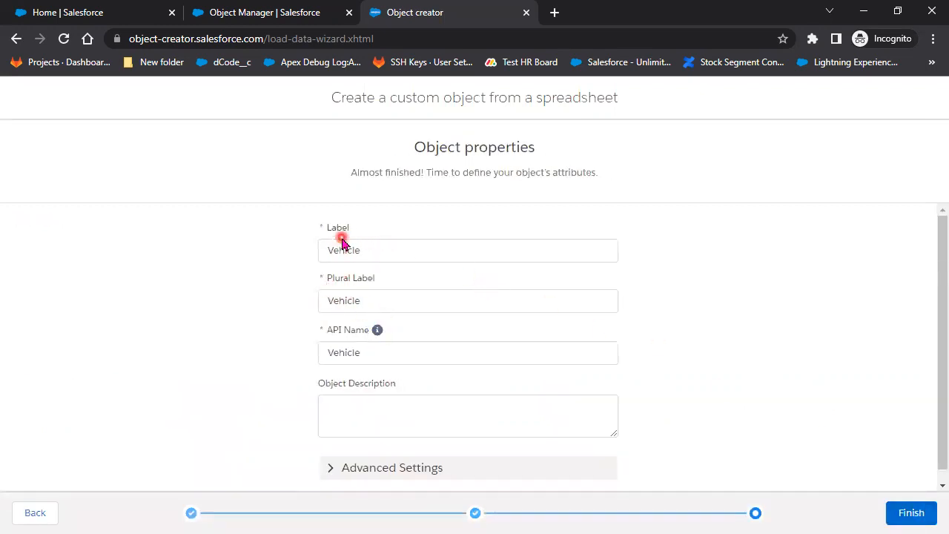
# Review the Vehicle object's properties and advanced settings, and finish creating the object with its imported data
pyautogui.scroll(-1, 521, 460)
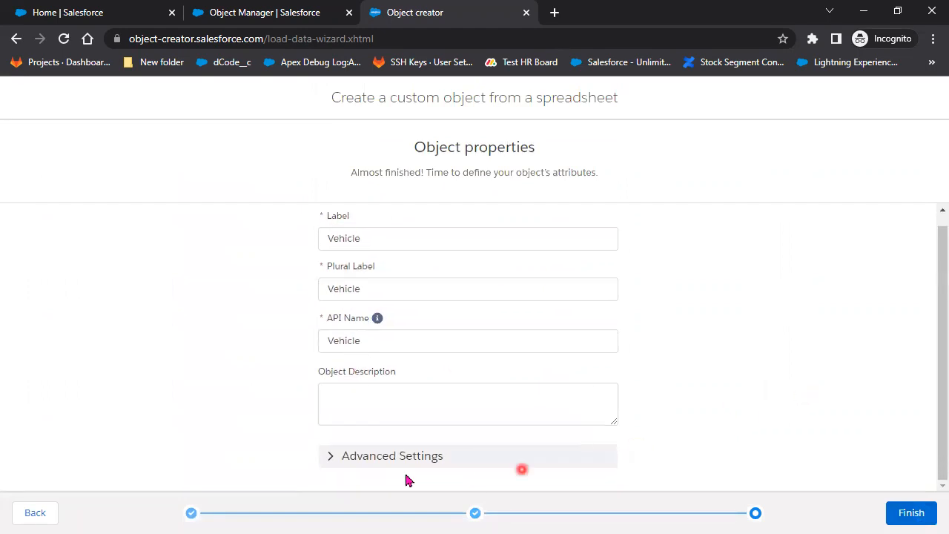
pyautogui.click(326, 457)
pyautogui.scroll(-2, 663, 445)
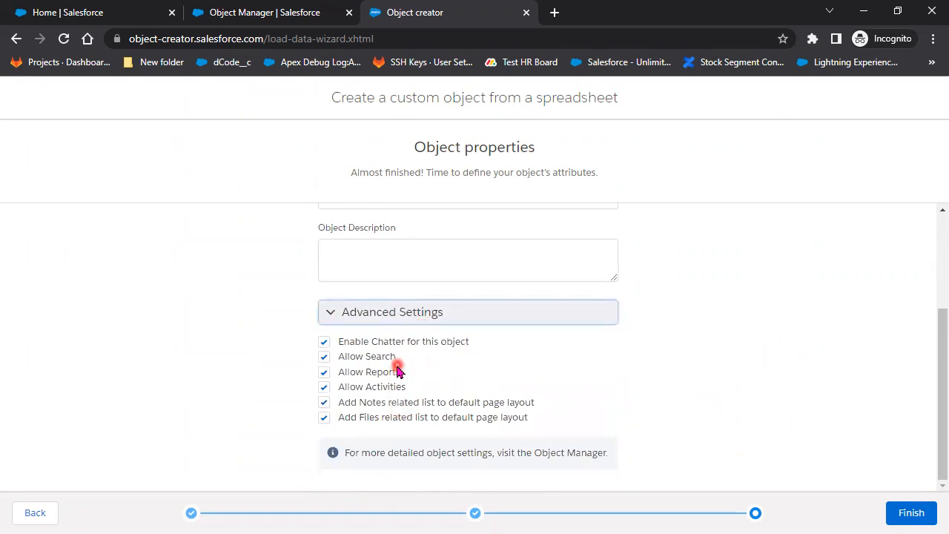
pyautogui.click(904, 519)
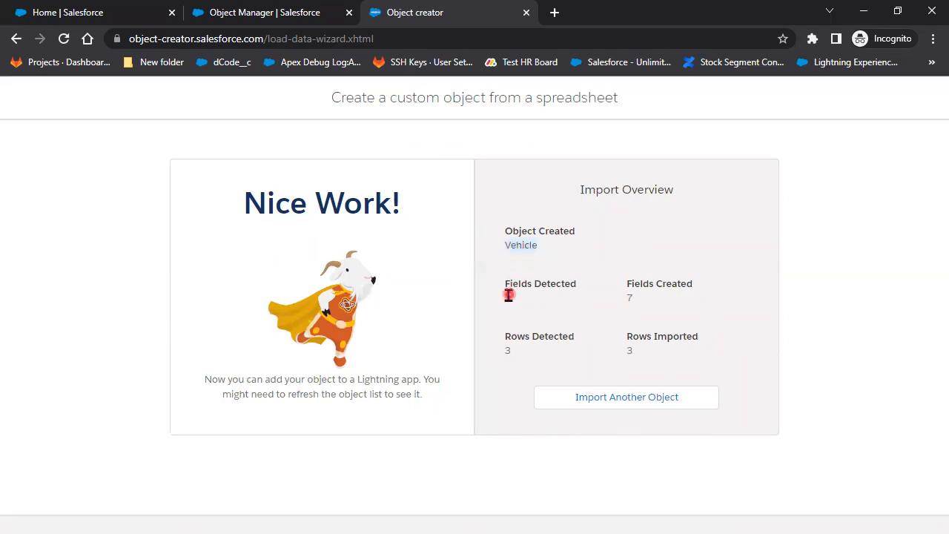
# Review the import overview, and search the Object Manager for "veh" to check the Vehicle object's API name in its details
pyautogui.moveTo(504, 285); pyautogui.dragTo(515, 360)
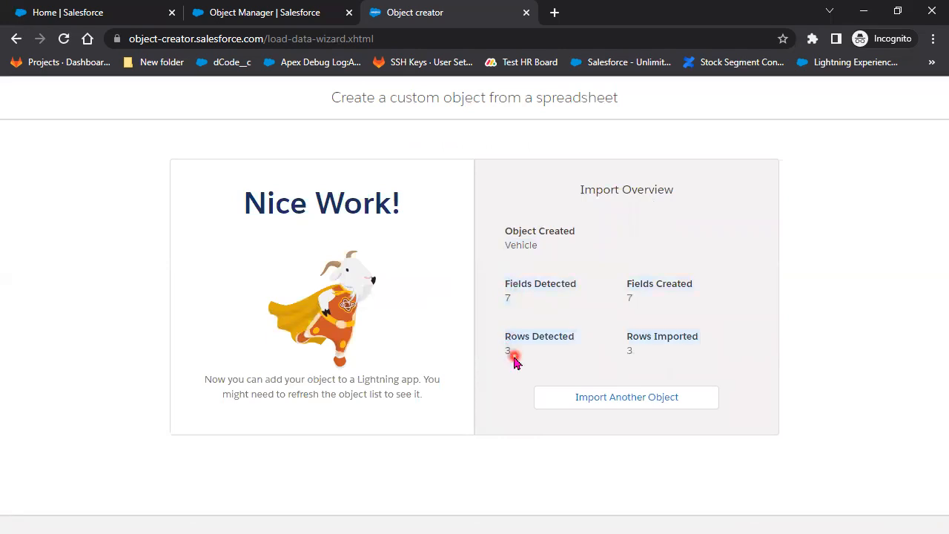
pyautogui.click(875, 12)
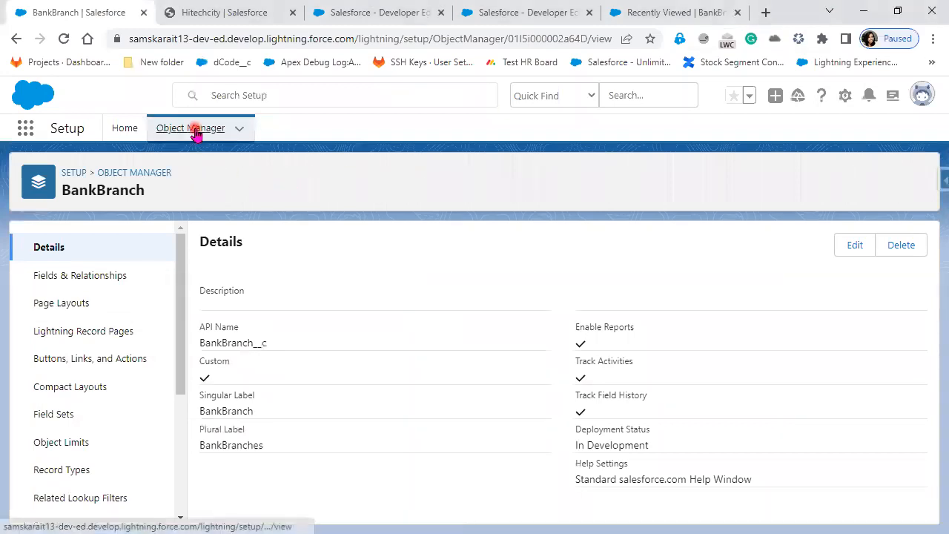
pyautogui.click(195, 133)
pyautogui.click(727, 183)
pyautogui.write('ve')
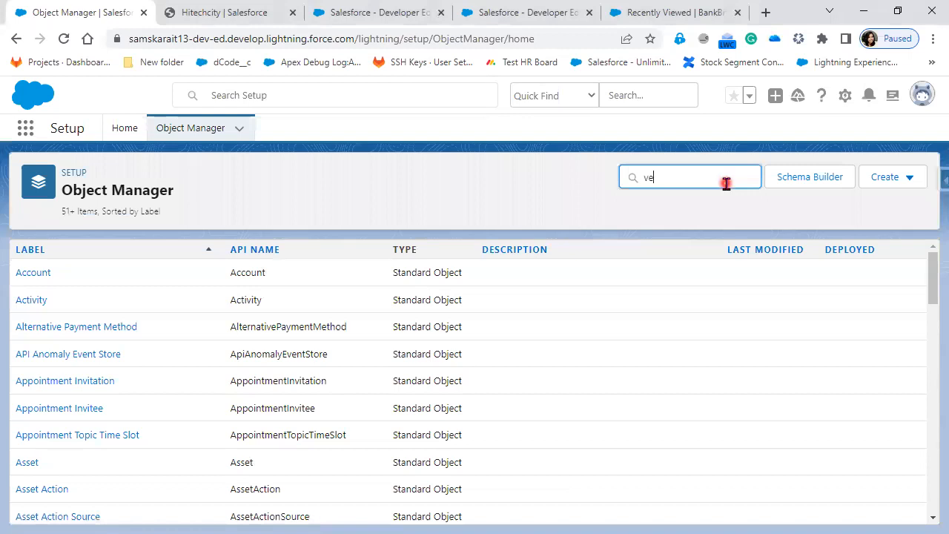
pyautogui.write('h')
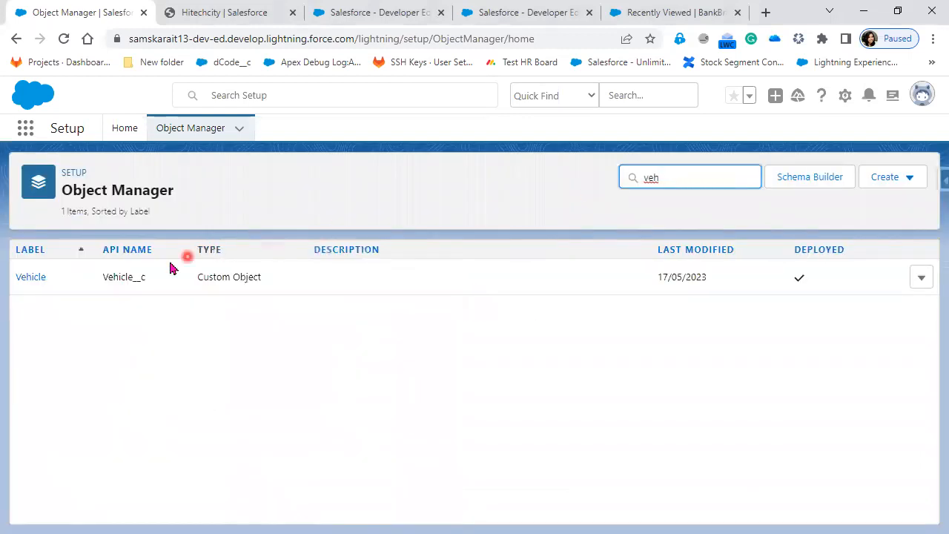
pyautogui.click(33, 279)
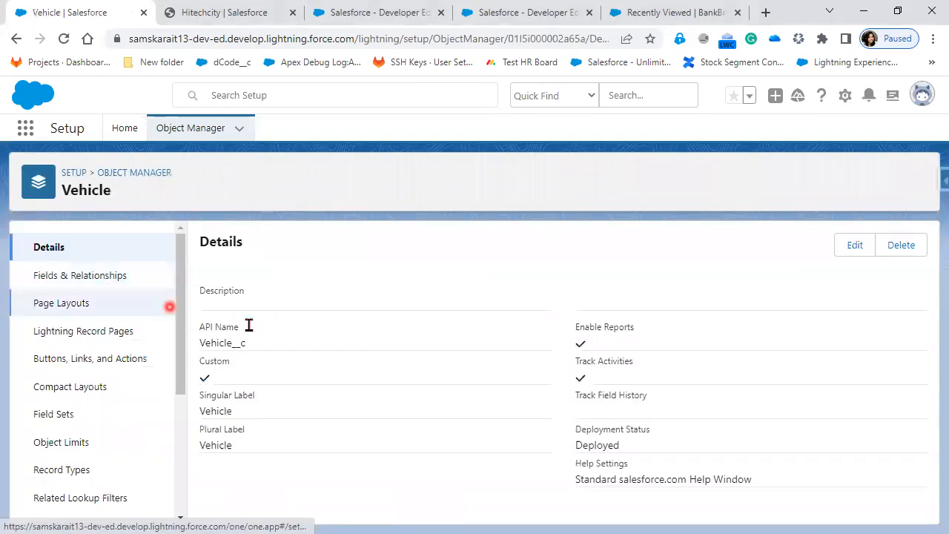
pyautogui.moveTo(245, 346); pyautogui.dragTo(197, 344)
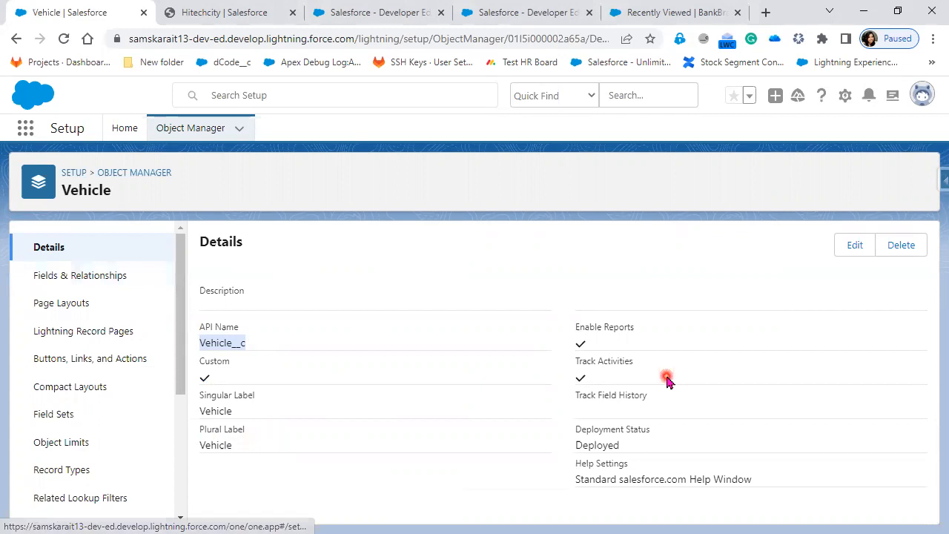
# Examine the Vehicle object's Fields & Relationships, comparing the API names and labels of the fields created from the spreadsheet
pyautogui.click(95, 275)
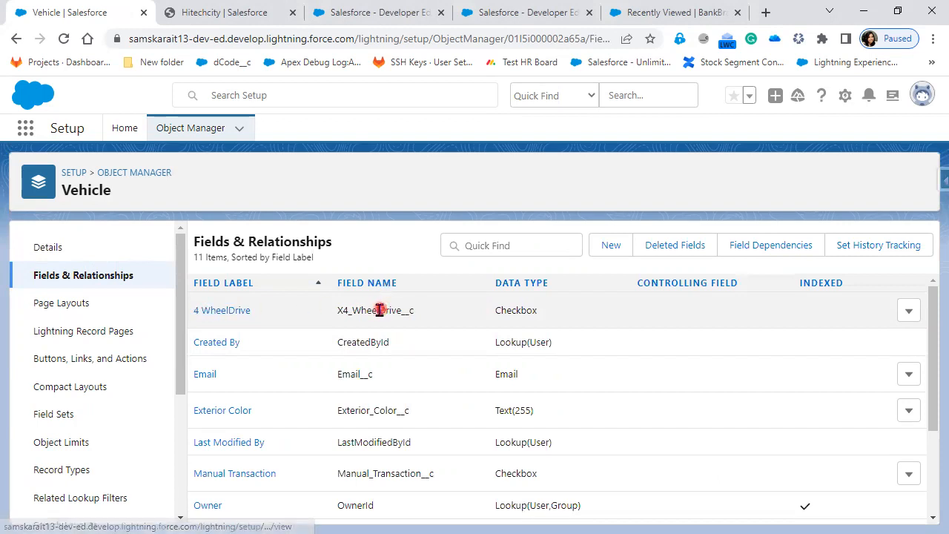
pyautogui.moveTo(346, 376); pyautogui.dragTo(393, 379)
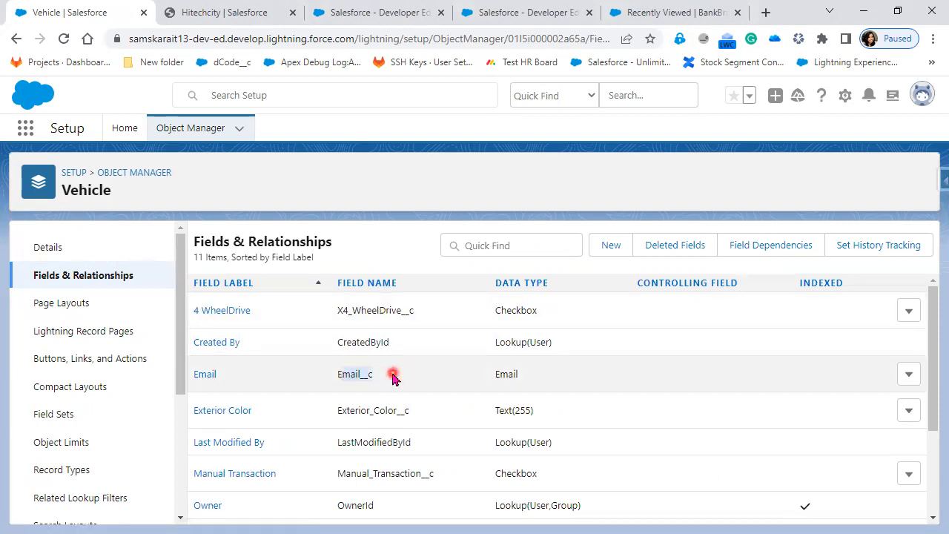
pyautogui.moveTo(338, 412); pyautogui.dragTo(420, 414)
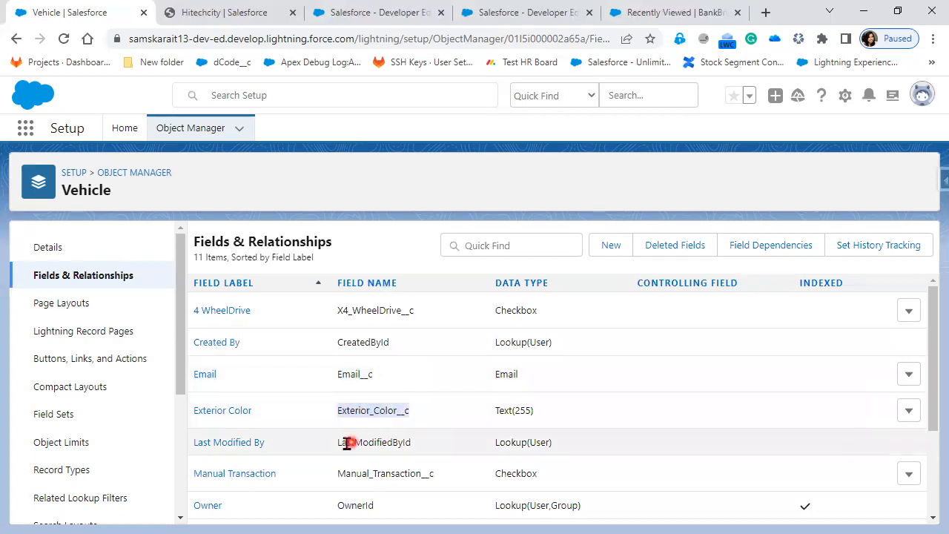
pyautogui.moveTo(337, 473); pyautogui.dragTo(443, 487)
pyautogui.scroll(-1, 444, 487)
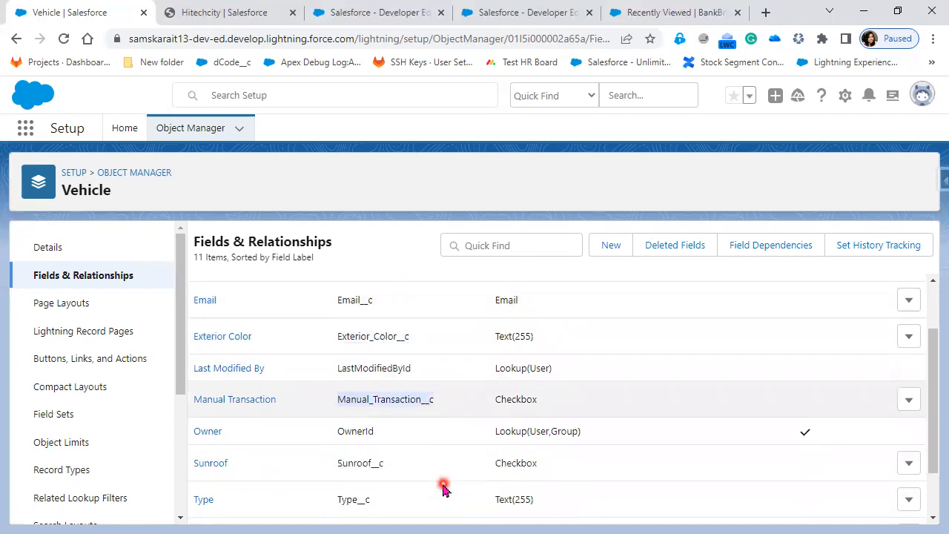
pyautogui.click(349, 491)
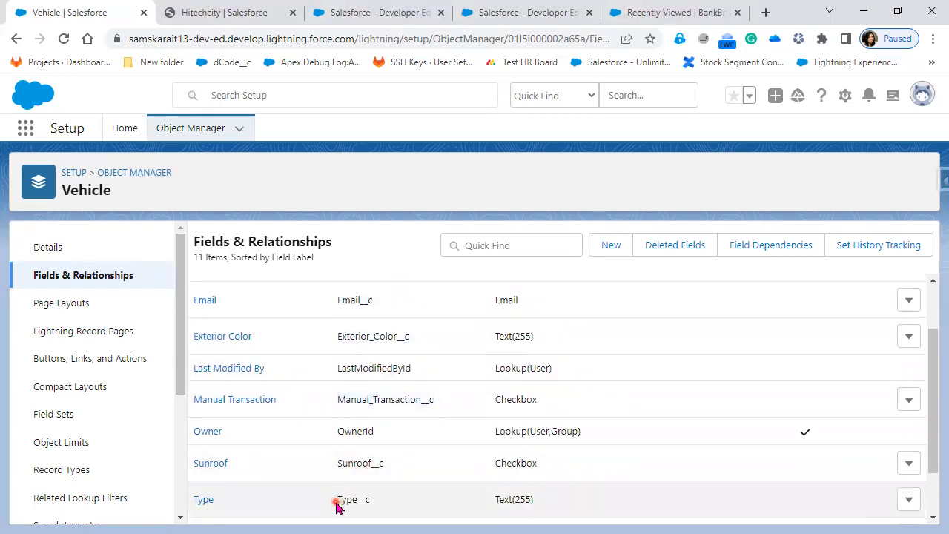
pyautogui.scroll(1, 417, 498)
pyautogui.moveTo(257, 315); pyautogui.dragTo(194, 311)
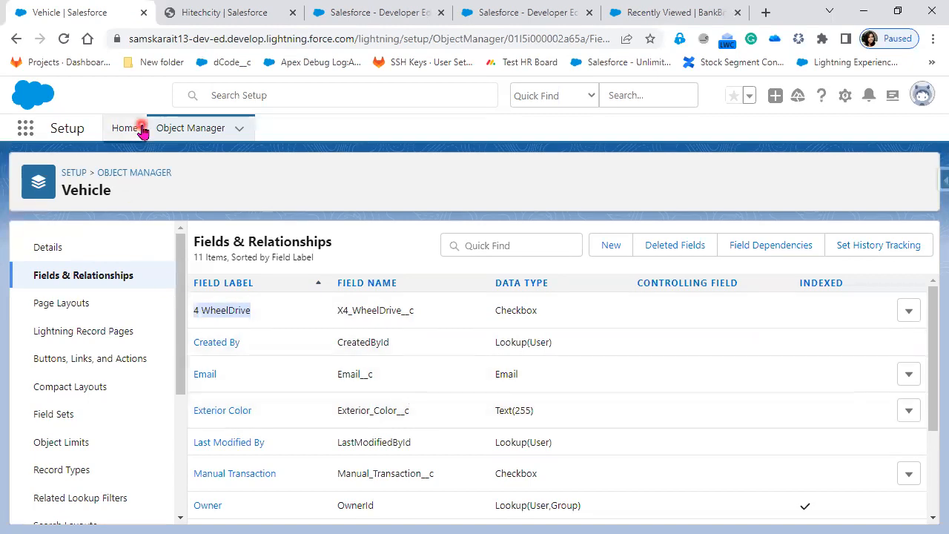
# Close the two Salesforce Developer Edition pages that are no longer needed, leaving the BankBranches list open
pyautogui.click(356, 13)
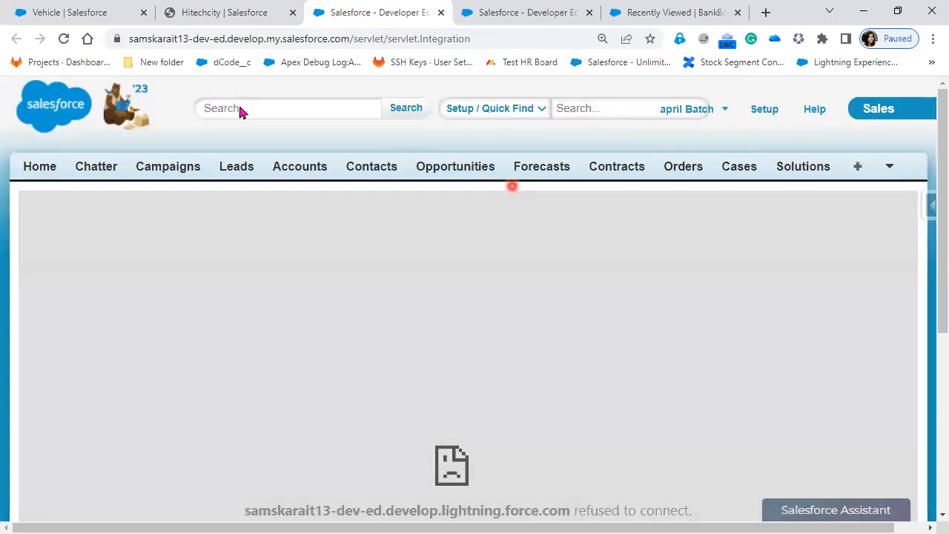
pyautogui.click(441, 13)
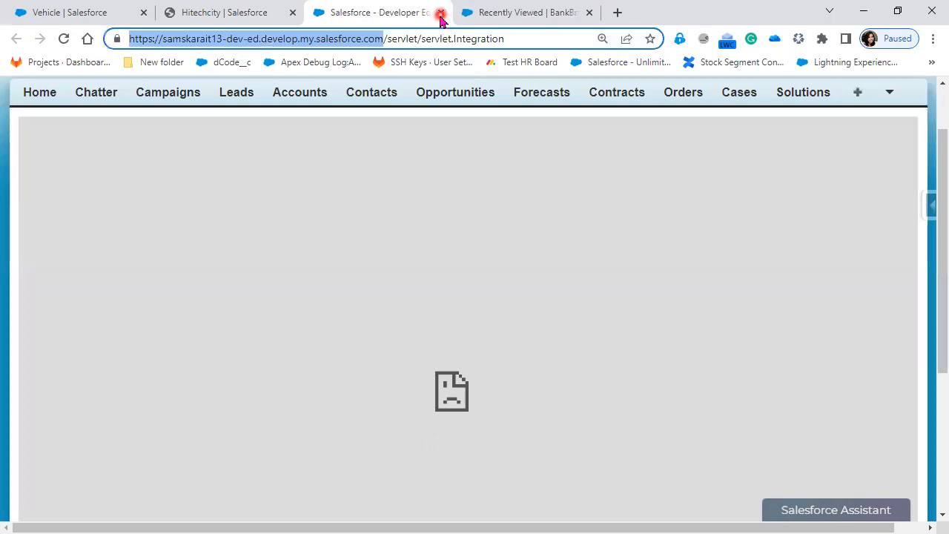
pyautogui.click(441, 13)
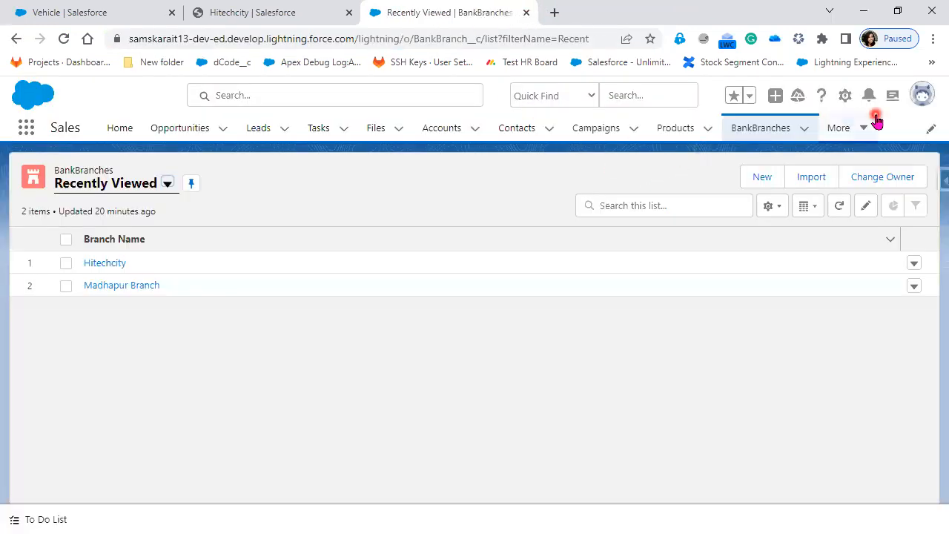
# Reload the BankBranches page in the Sales app, search the available items for "ve" and open Vehicle
pyautogui.click(63, 39)
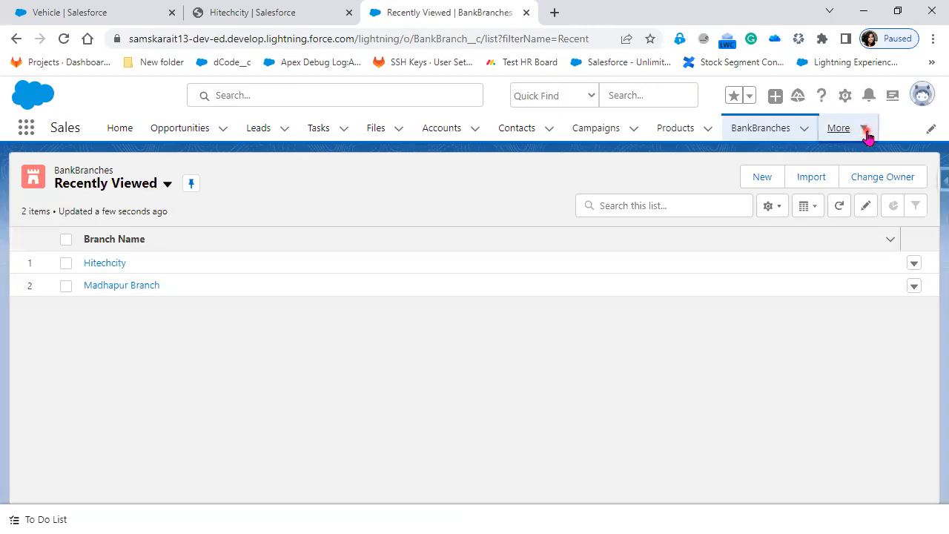
pyautogui.click(867, 131)
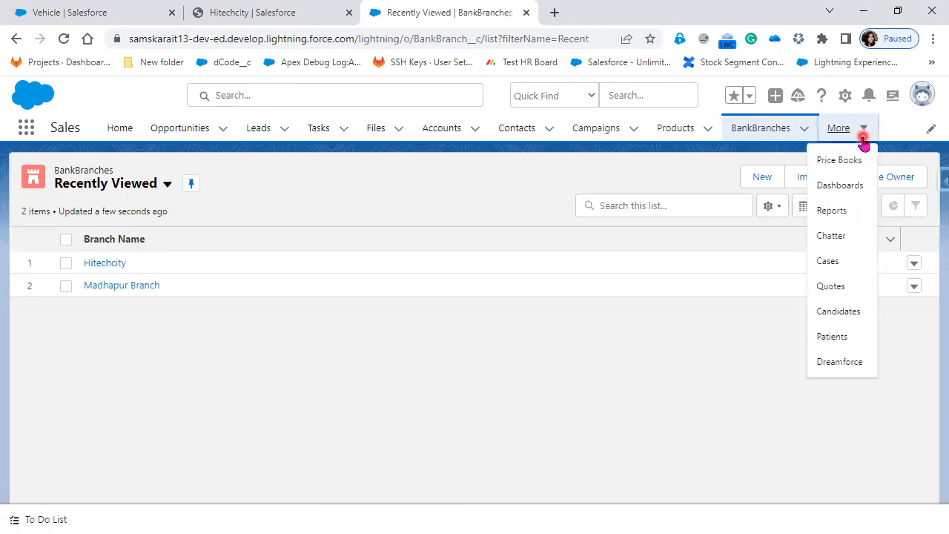
pyautogui.click(20, 132)
pyautogui.write('v')
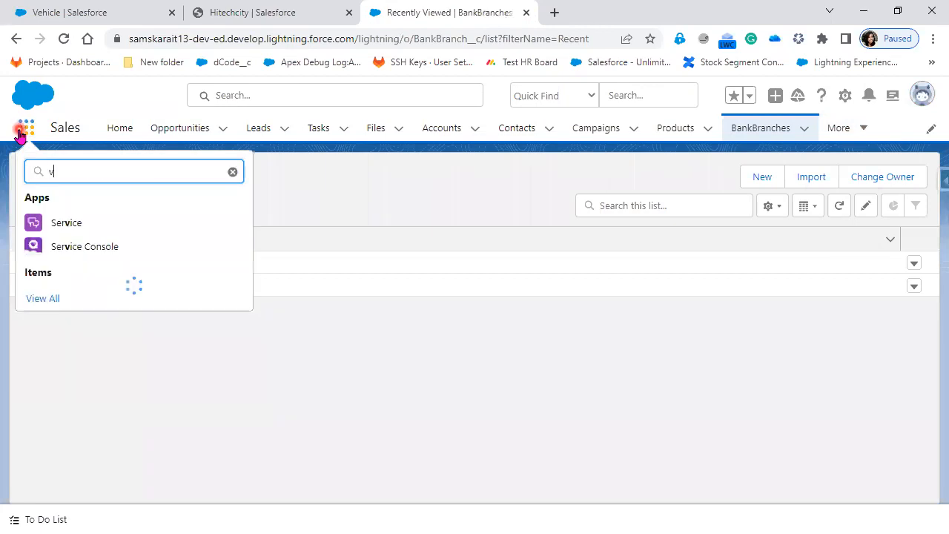
pyautogui.write('e')
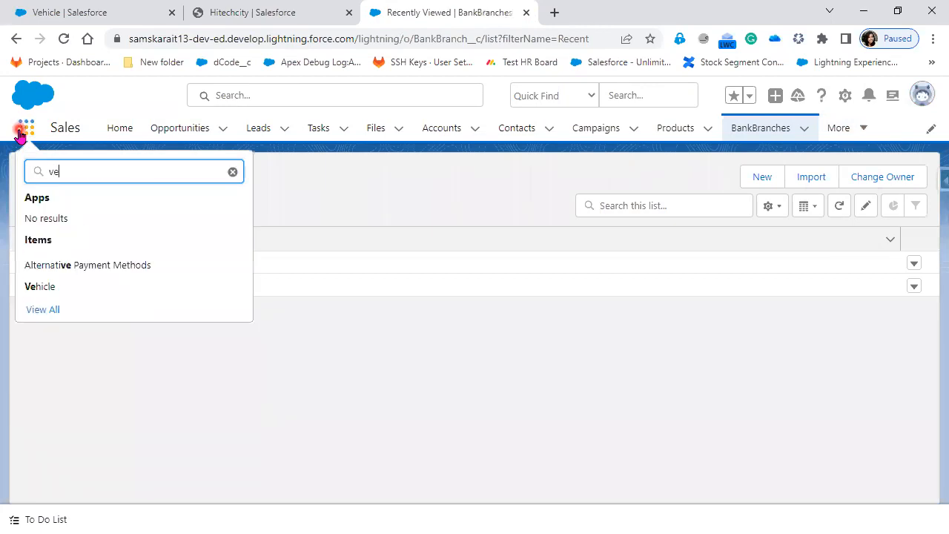
pyautogui.click(43, 293)
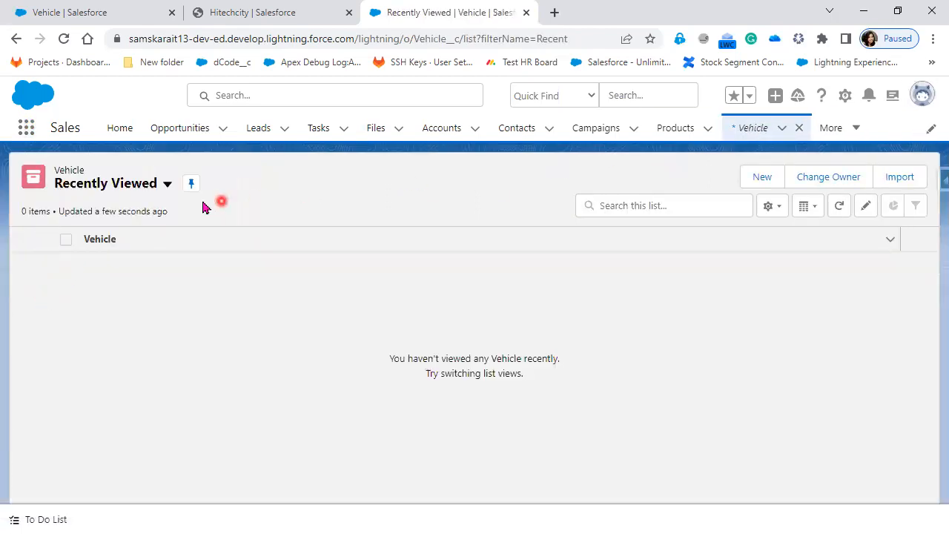
# Switch the Vehicle list view to All Records and sort it by the Vehicle column in ascending order
pyautogui.click(167, 185)
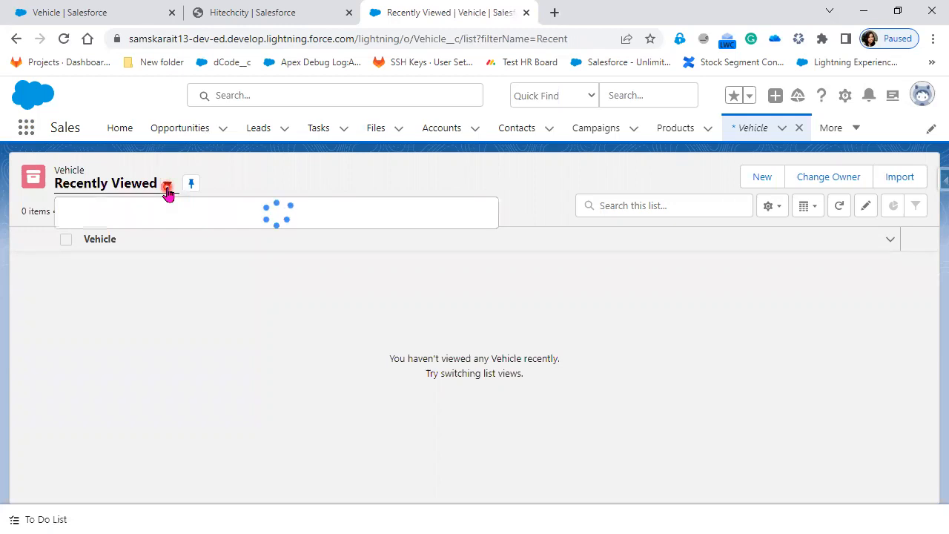
pyautogui.click(130, 232)
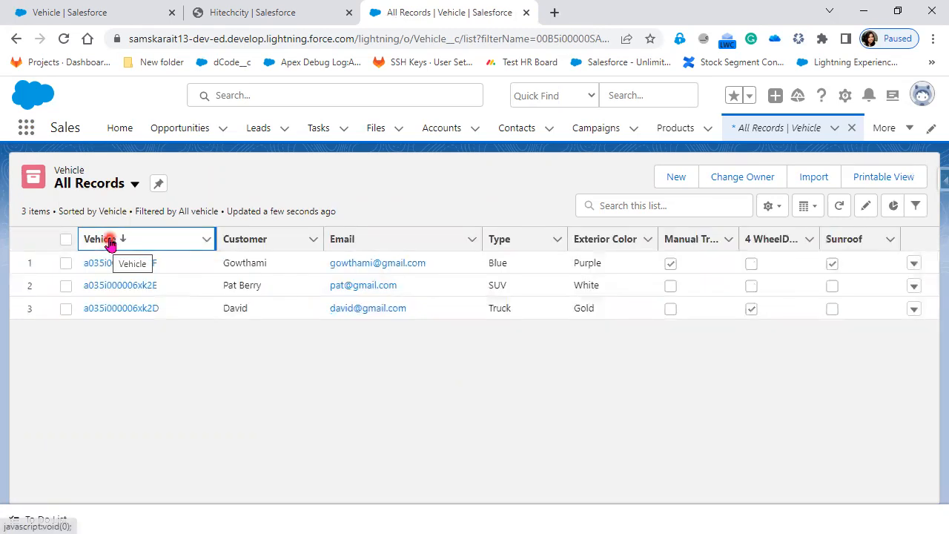
pyautogui.click(109, 244)
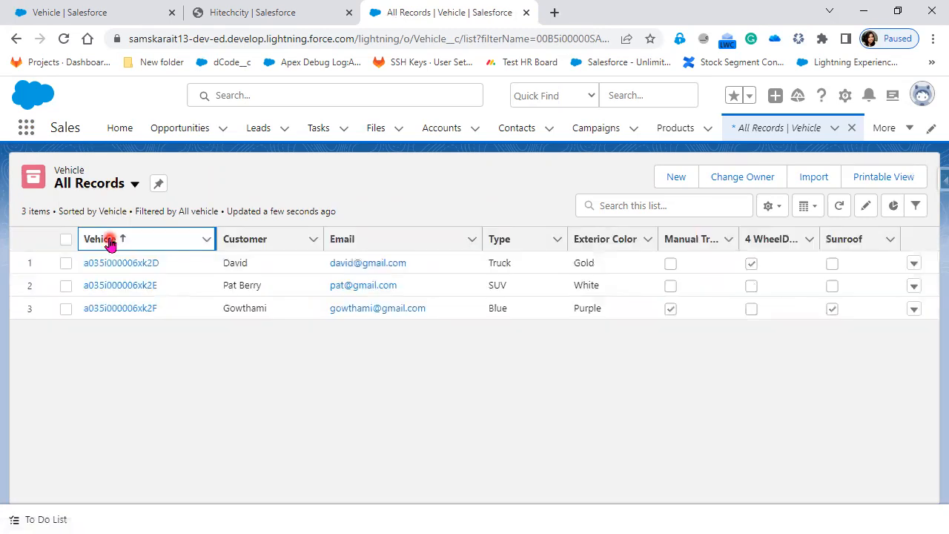
# Check the list view's filters, and compare the first vehicle record's name with the record ID in its web address
pyautogui.click(916, 206)
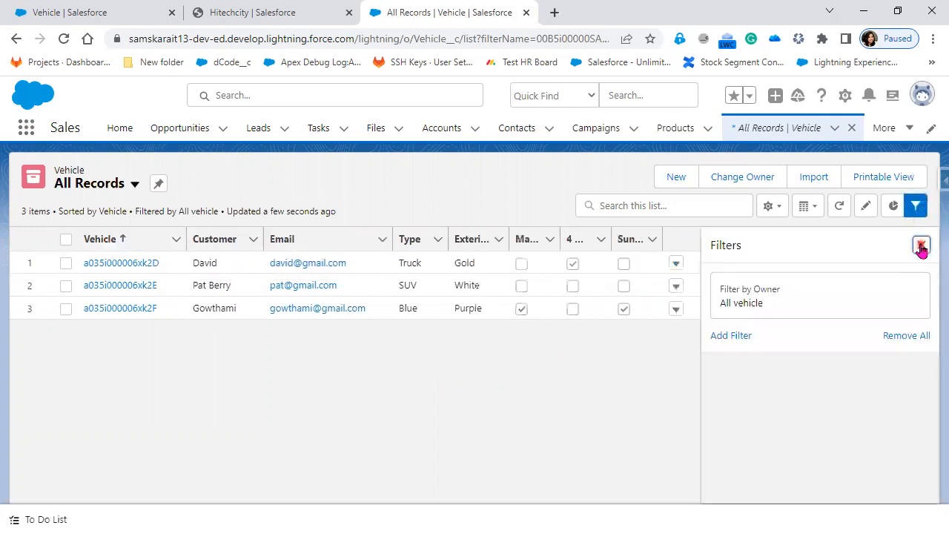
pyautogui.click(919, 243)
pyautogui.click(108, 264)
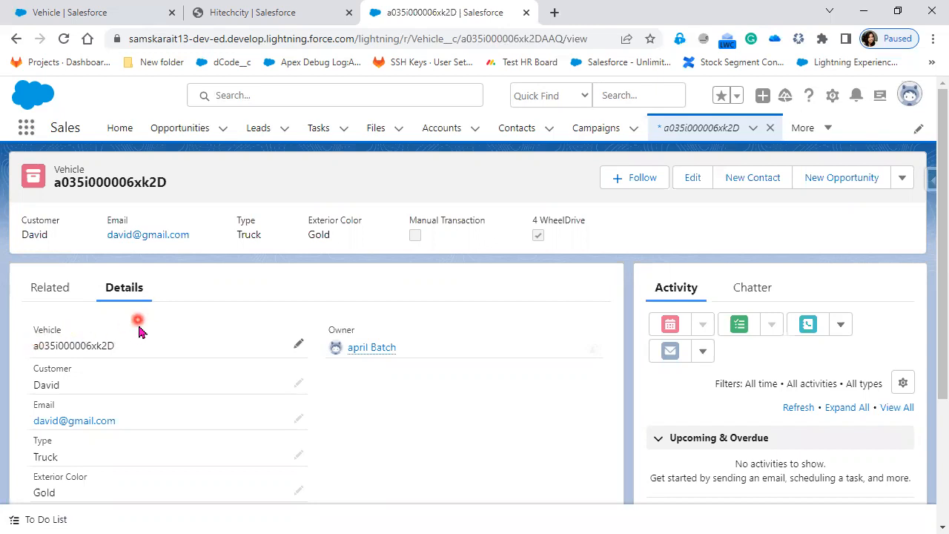
pyautogui.doubleClick(515, 39)
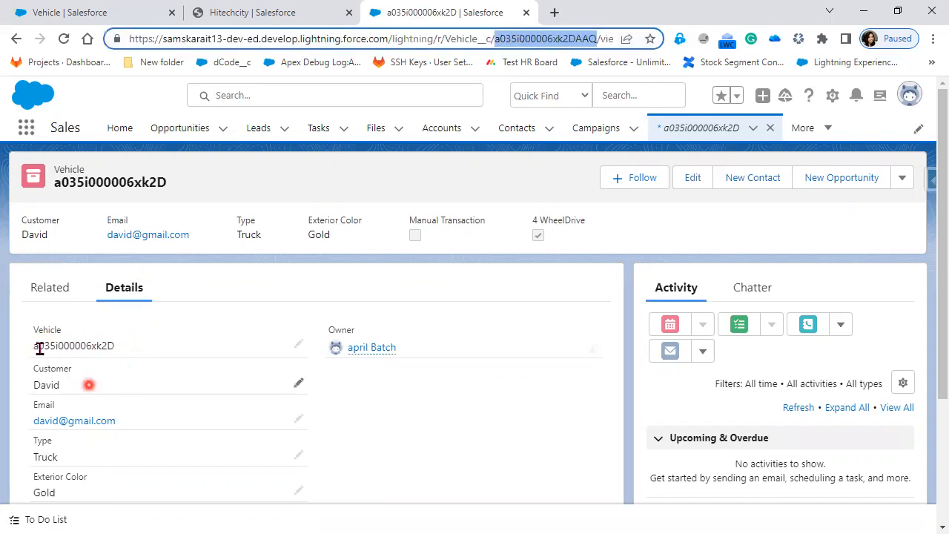
pyautogui.click(16, 38)
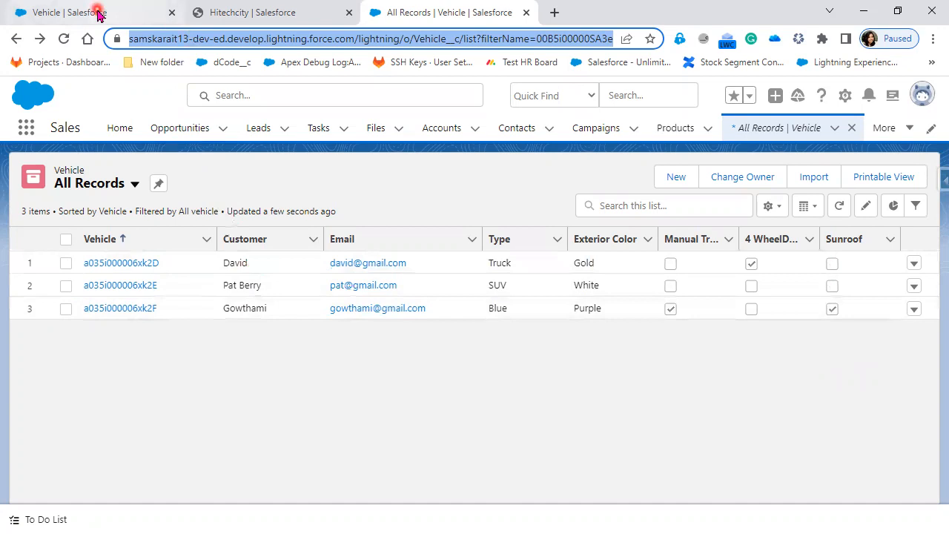
# Return to the Vehicle object's setup and examine its field data types and the plural label in its details
pyautogui.click(141, 13)
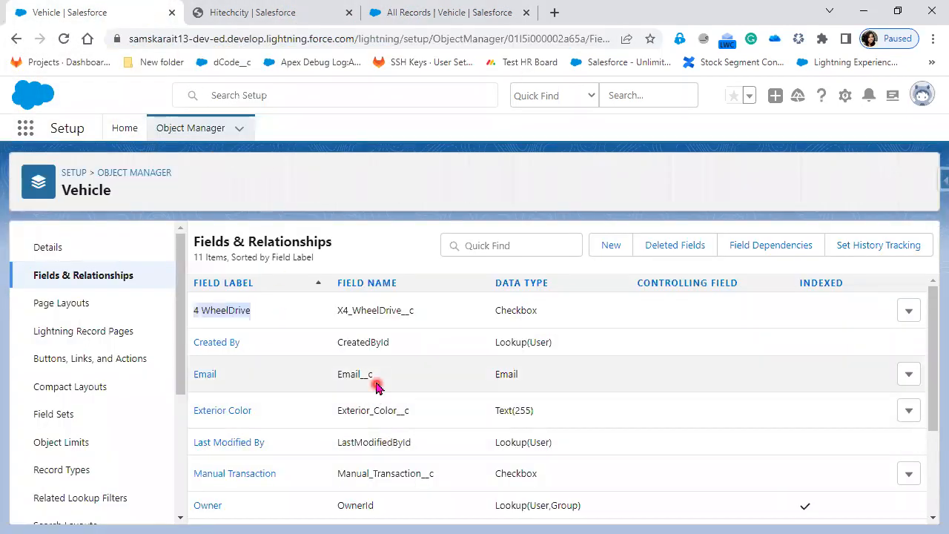
pyautogui.doubleClick(494, 380)
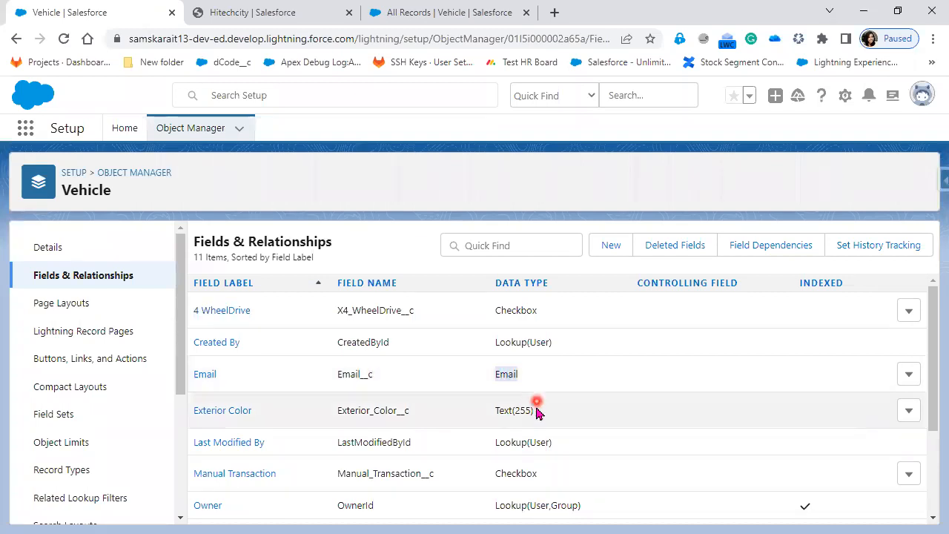
pyautogui.scroll(-1, 538, 423)
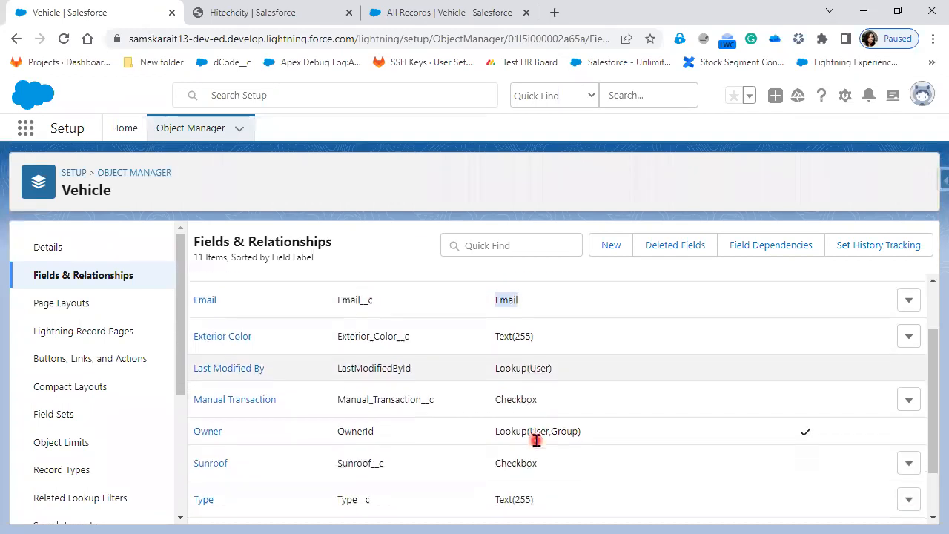
pyautogui.click(48, 250)
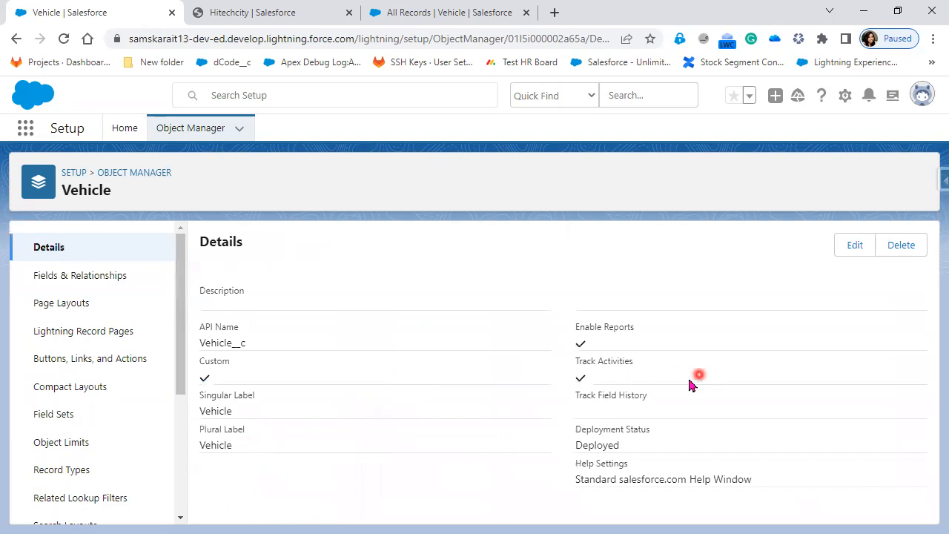
pyautogui.moveTo(194, 433); pyautogui.dragTo(247, 453)
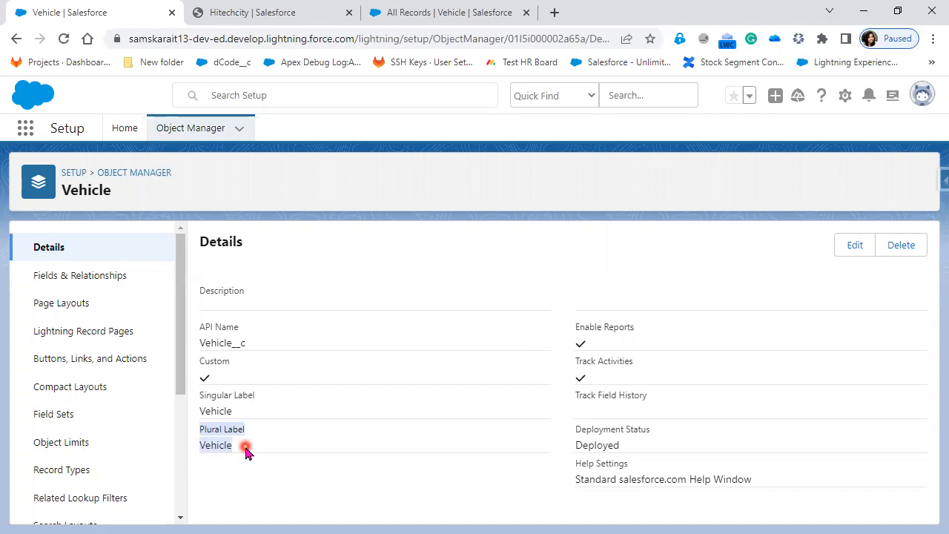
# Go back to the Vehicle object's Fields & Relationships and review the data types through the whole field list
pyautogui.click(63, 277)
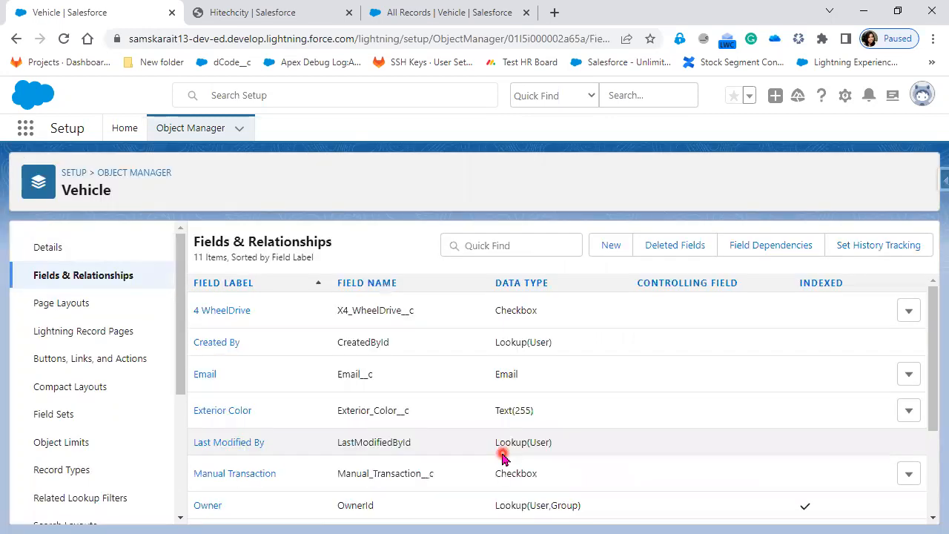
pyautogui.scroll(-2, 512, 320)
pyautogui.scroll(-2, 530, 489)
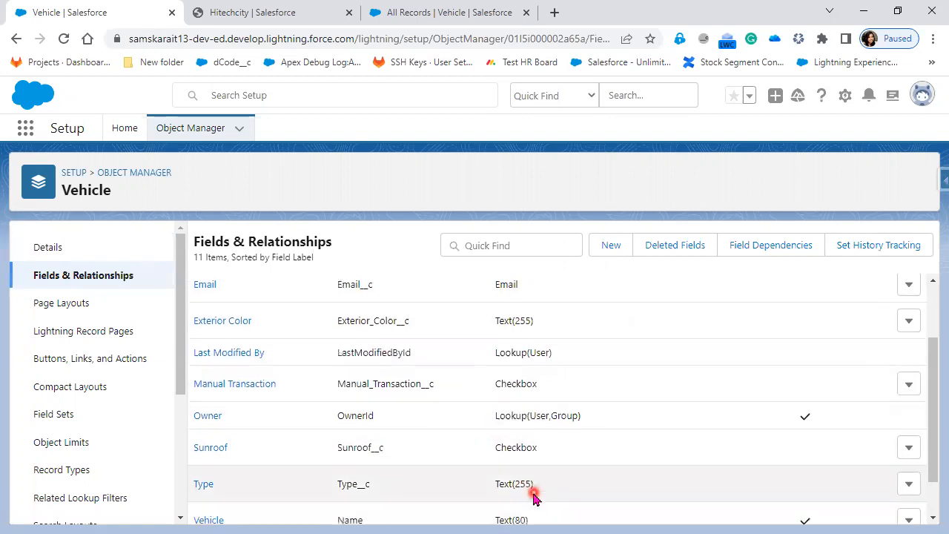
pyautogui.scroll(4, 512, 497)
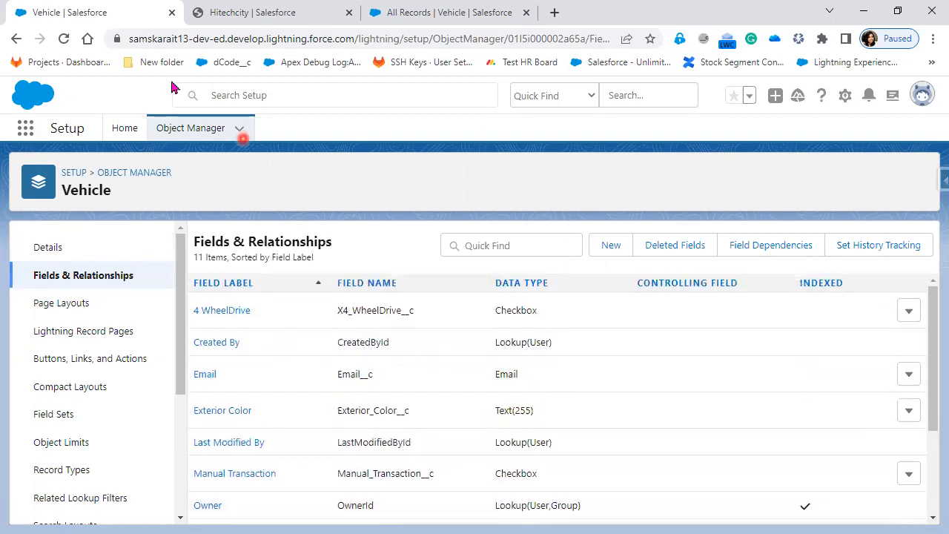
# Recheck the Vehicle records in the All Records list, and switch from the browser to the House workbook in Excel
pyautogui.click(481, 18)
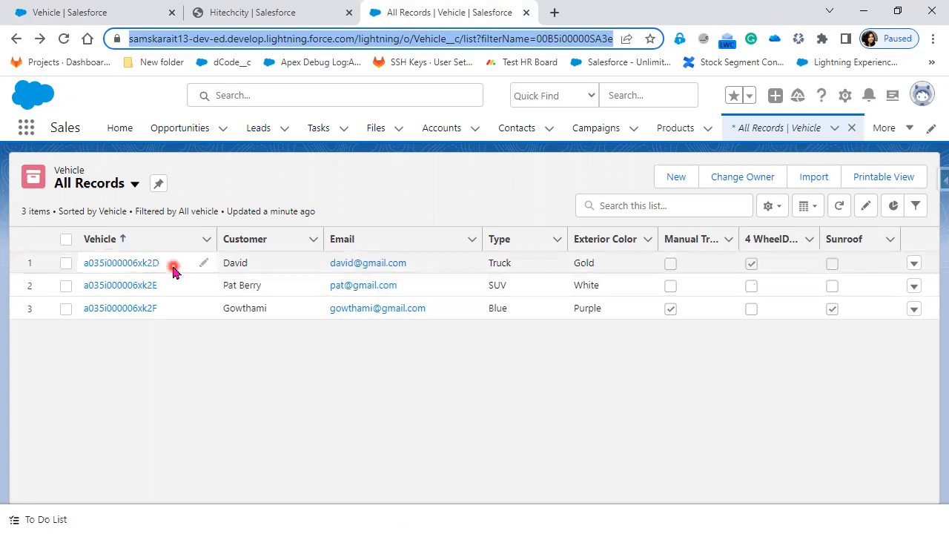
pyautogui.click(859, 12)
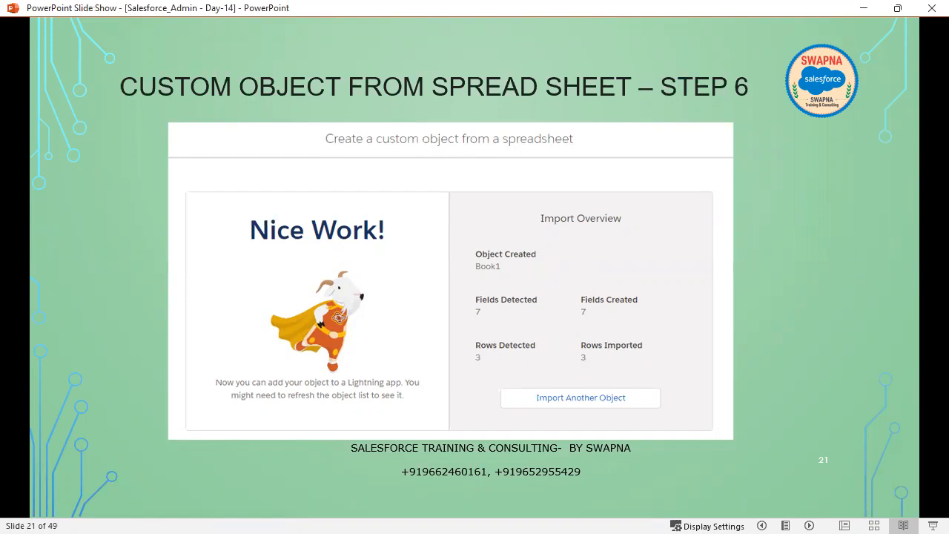
pyautogui.hotkey('alt', 'Tab')
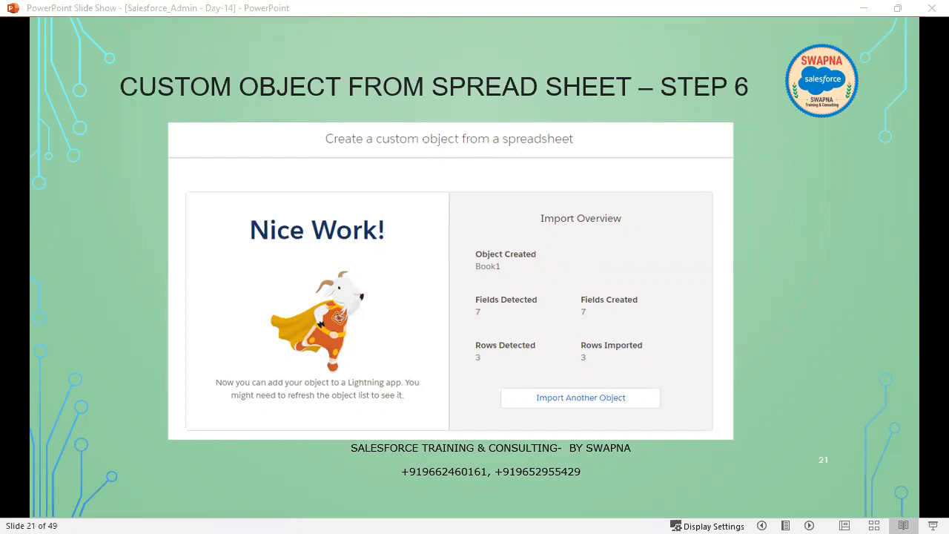
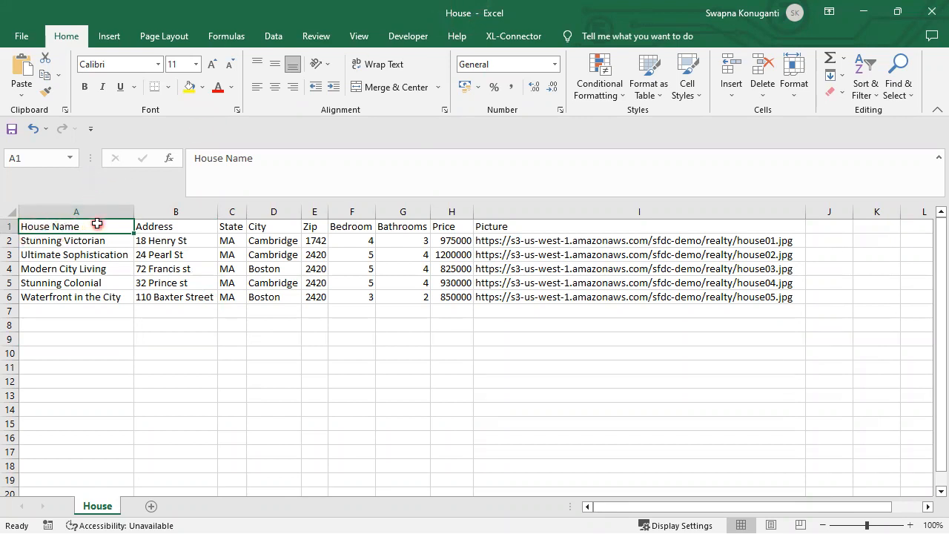
# Review the House sheet's column headers from House Name through Picture, and close the workbook
pyautogui.click(166, 227)
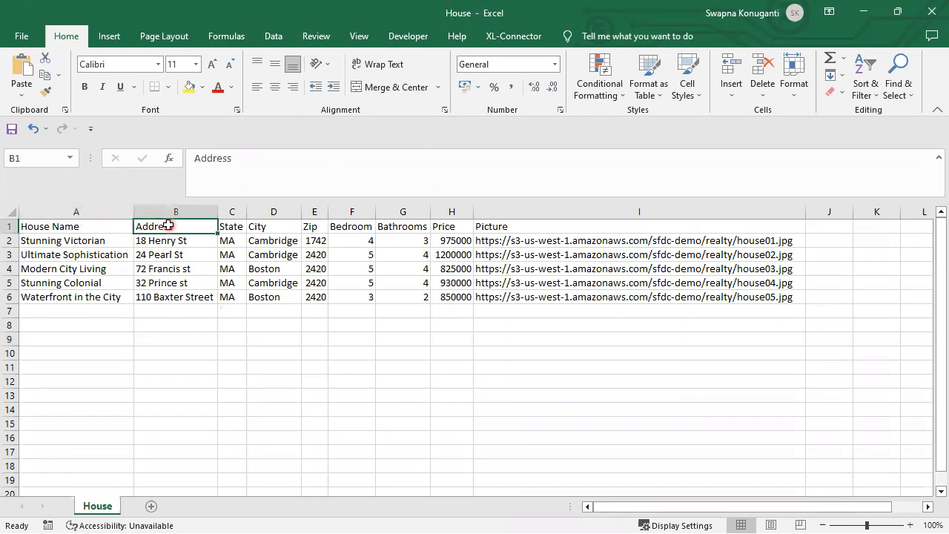
pyautogui.click(232, 227)
pyautogui.click(261, 227)
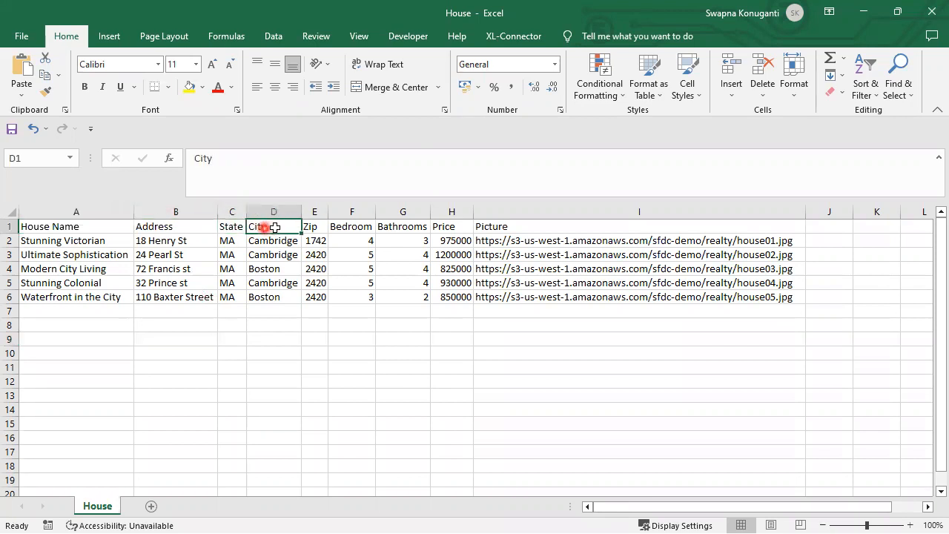
pyautogui.click(315, 227)
pyautogui.click(357, 225)
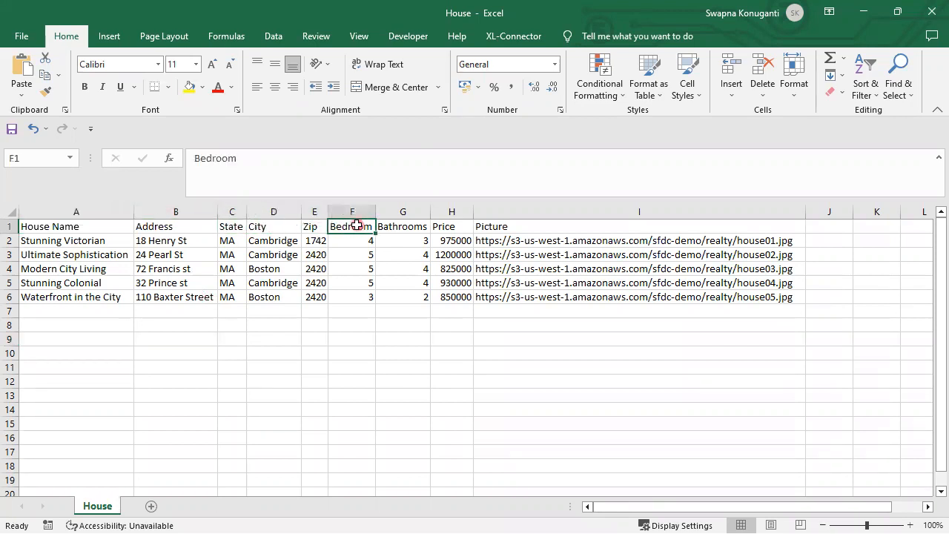
pyautogui.click(397, 226)
pyautogui.click(445, 223)
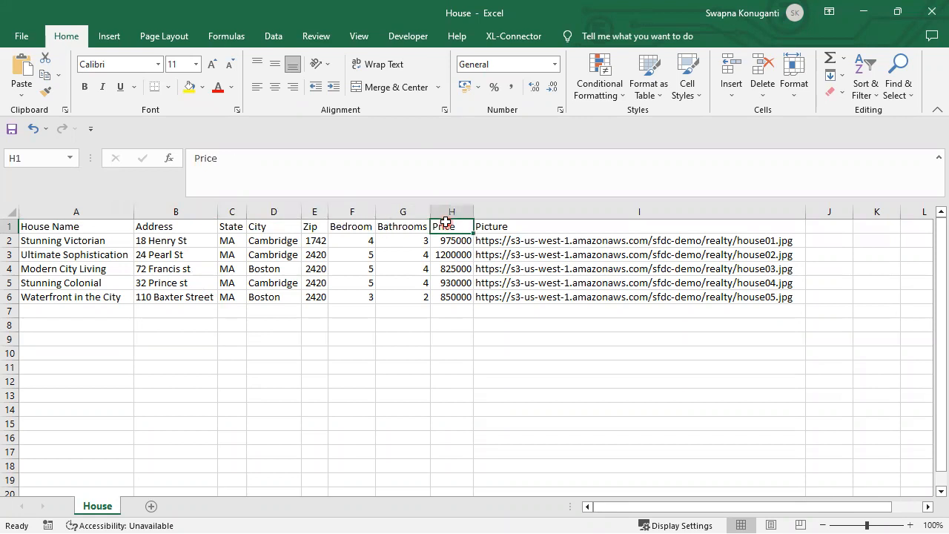
pyautogui.click(494, 226)
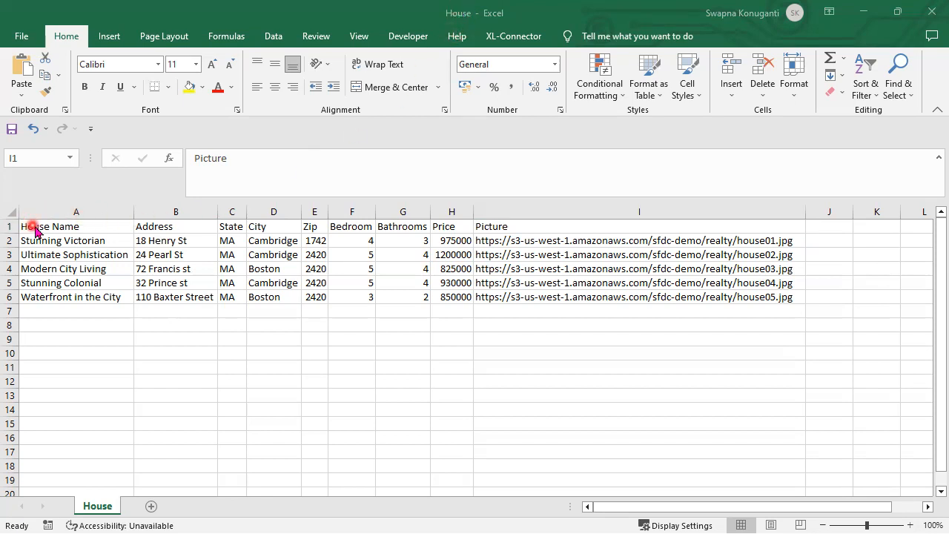
pyautogui.moveTo(66, 223); pyautogui.dragTo(534, 228)
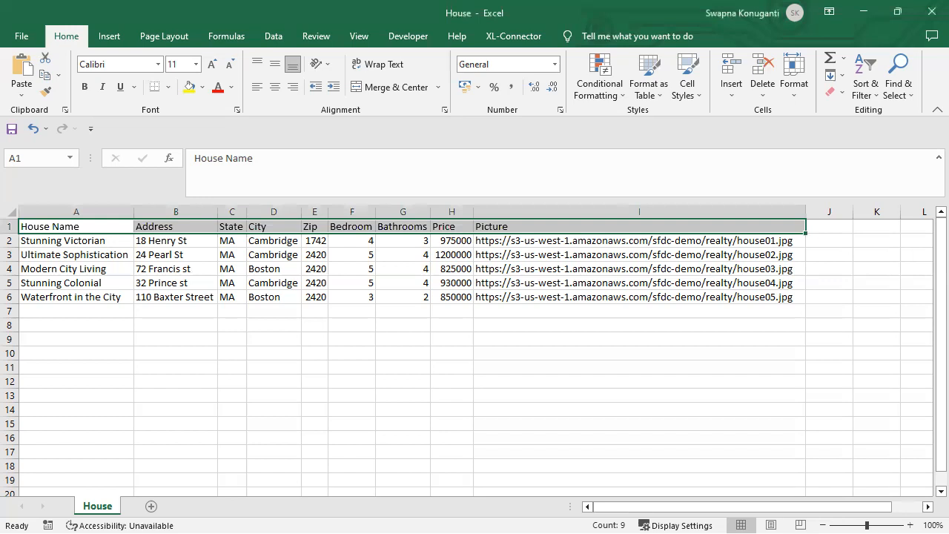
pyautogui.click(744, 353)
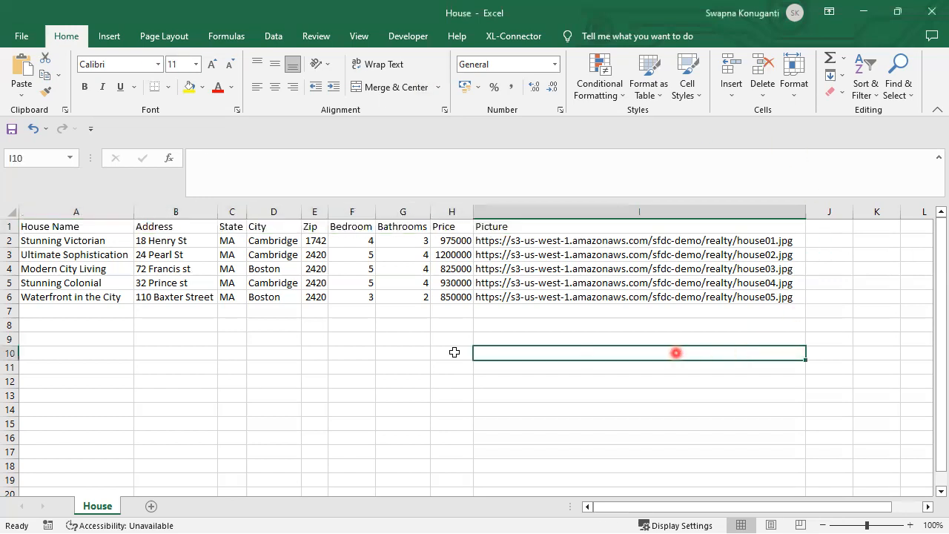
pyautogui.click(930, 14)
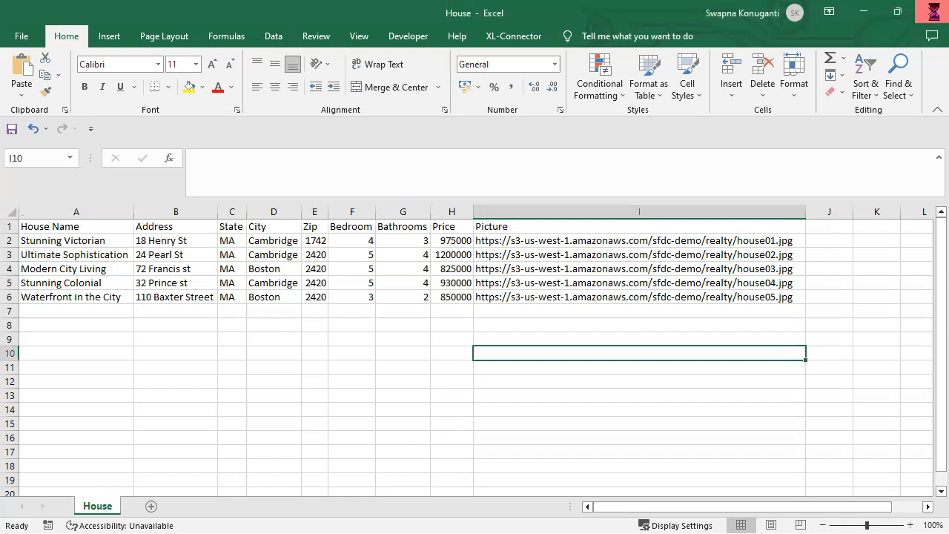
# Return to the Object Manager in Salesforce, open Schema Builder, and clear all objects from its canvas
pyautogui.click(516, 295)
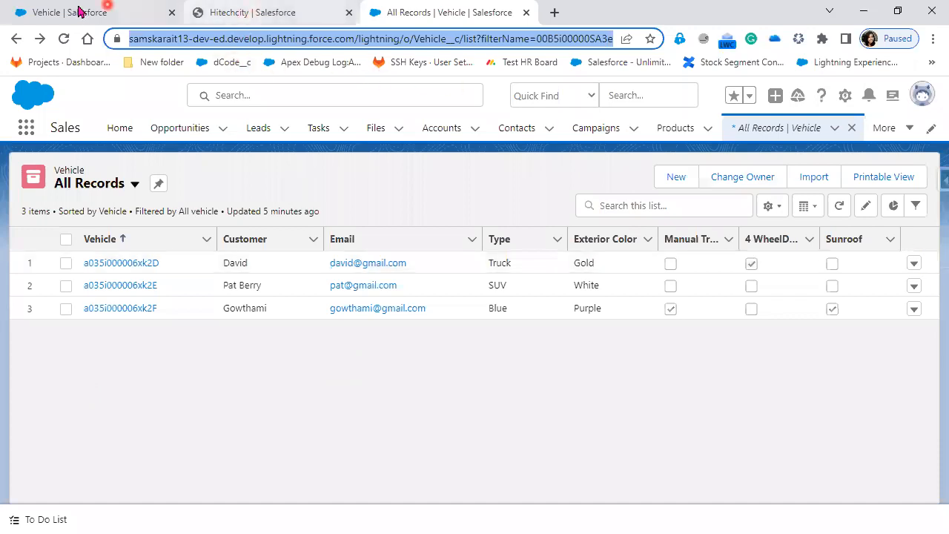
pyautogui.click(79, 10)
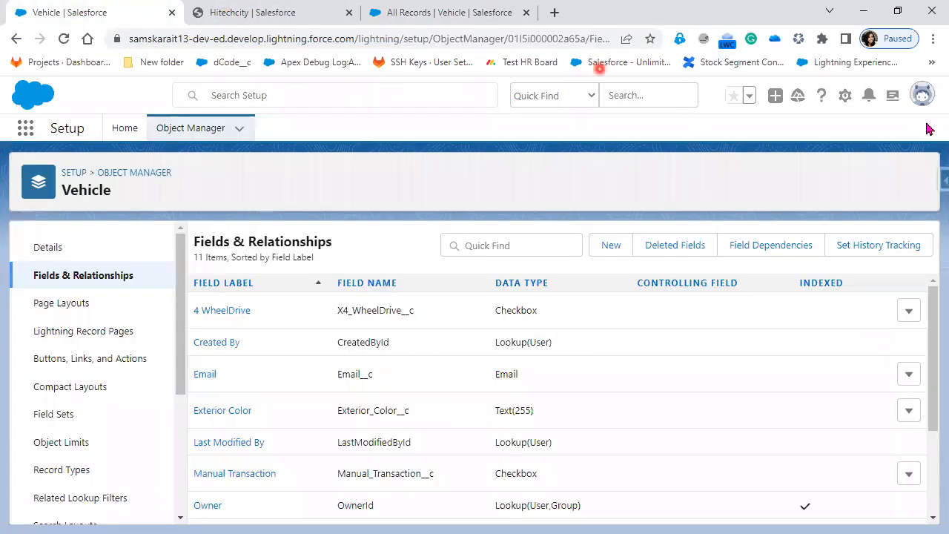
pyautogui.click(189, 130)
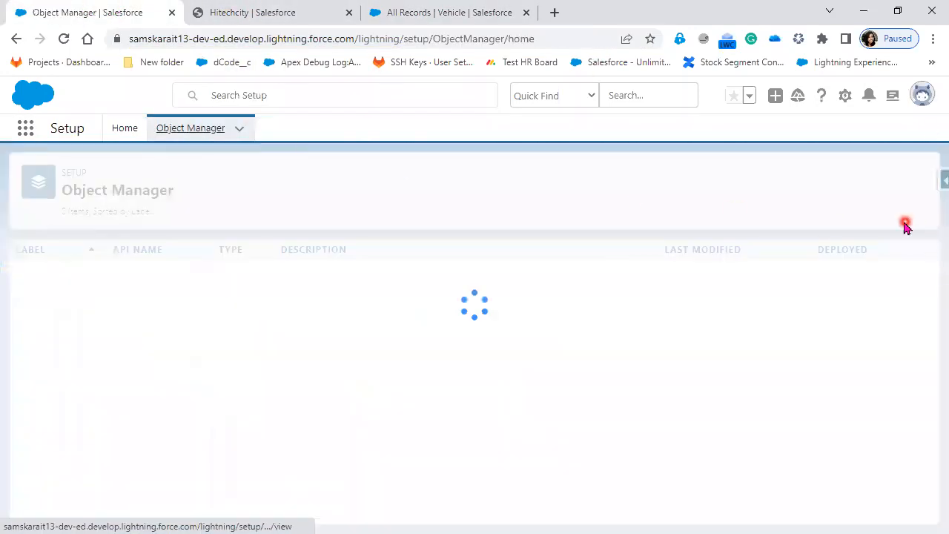
pyautogui.click(913, 181)
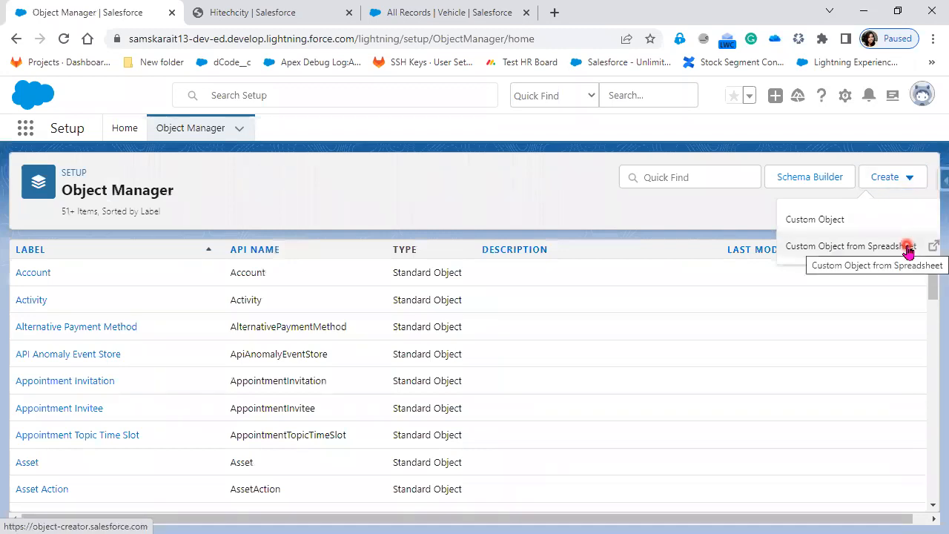
pyautogui.click(811, 183)
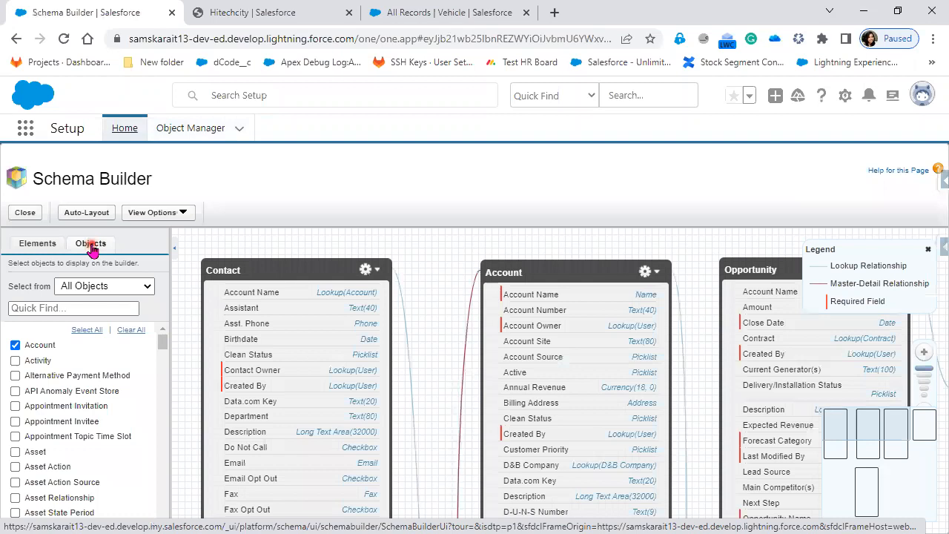
pyautogui.click(134, 333)
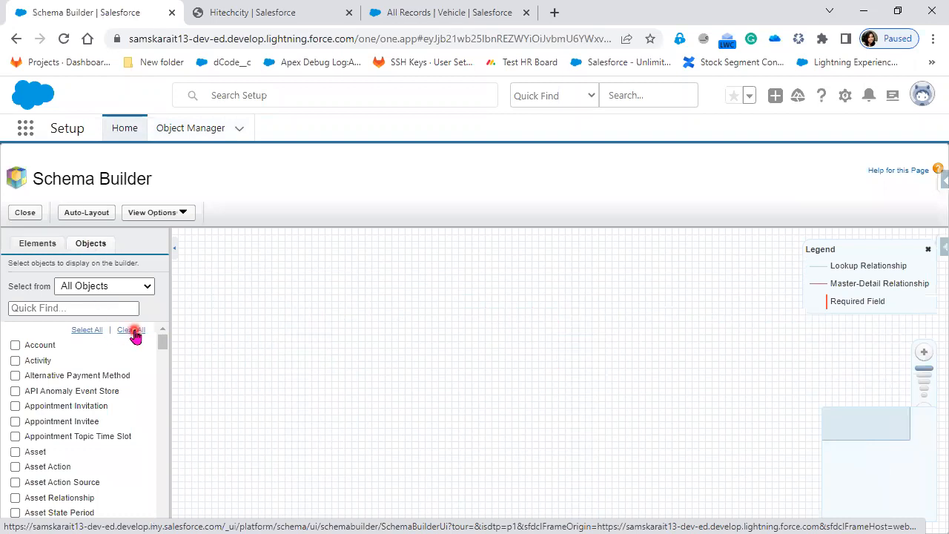
pyautogui.click(43, 244)
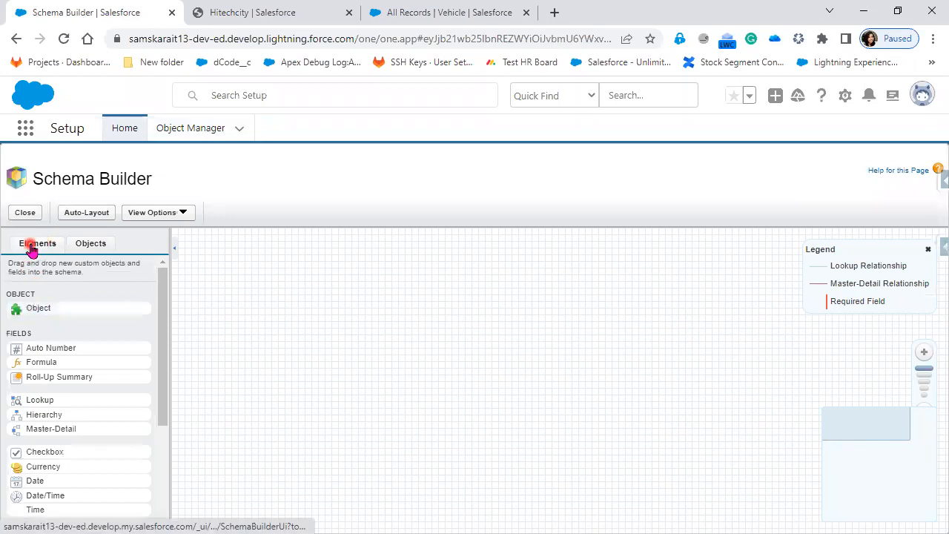
pyautogui.click(45, 249)
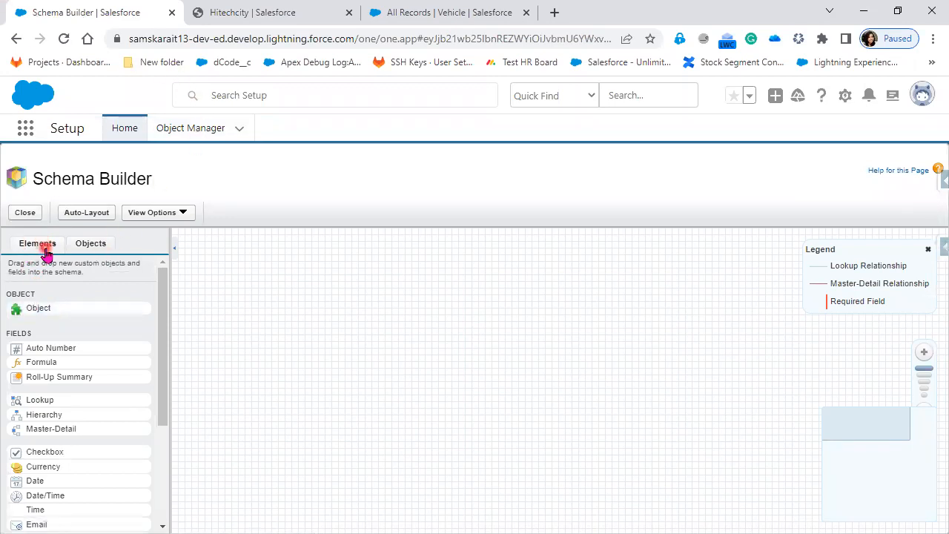
pyautogui.click(37, 319)
pyautogui.moveTo(40, 325); pyautogui.dragTo(322, 320)
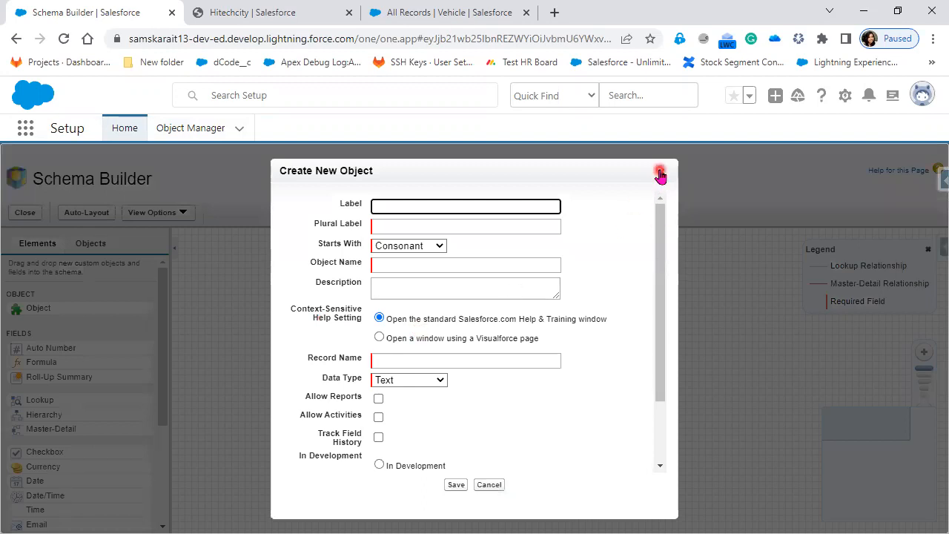
pyautogui.click(661, 173)
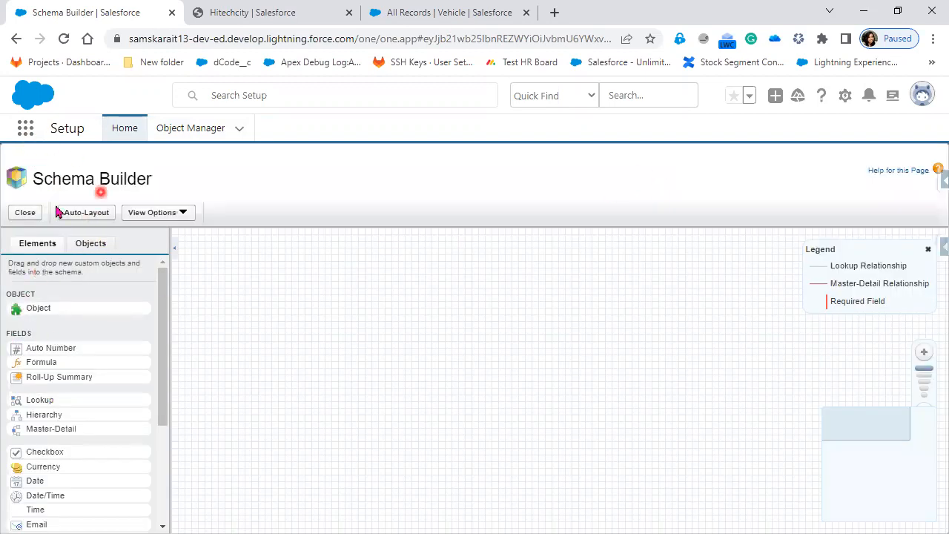
pyautogui.click(103, 245)
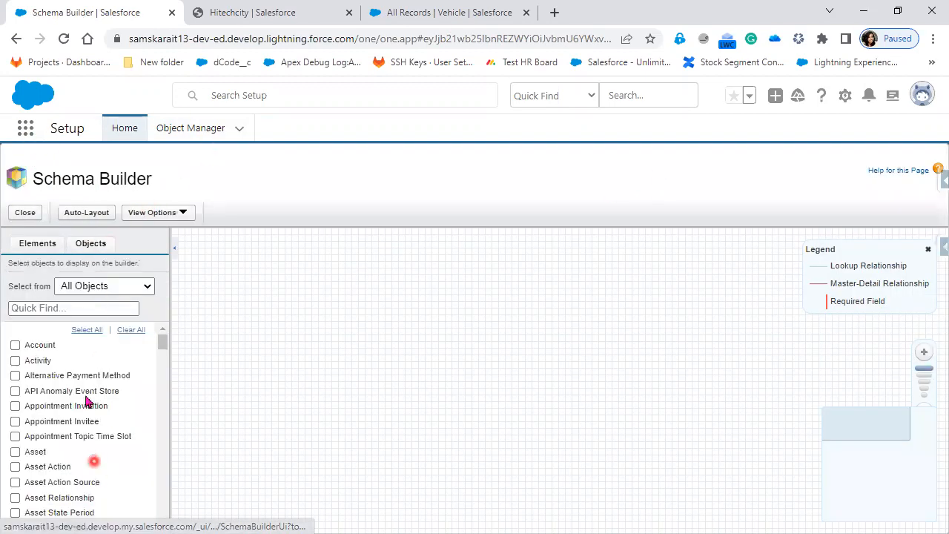
pyautogui.click(34, 250)
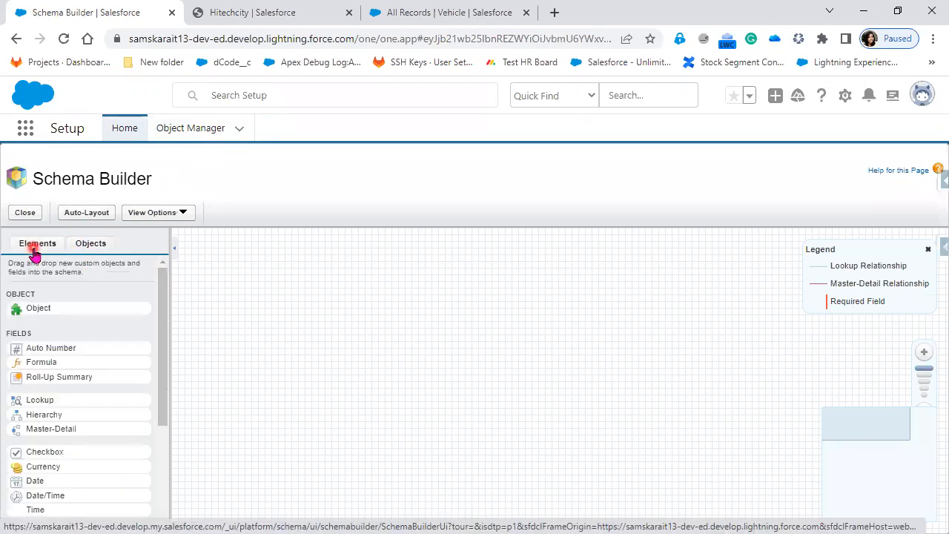
# Add a new object to the schema canvas with label Student, plural label Students, and Consonant as its starting sound
pyautogui.moveTo(44, 307); pyautogui.dragTo(341, 346)
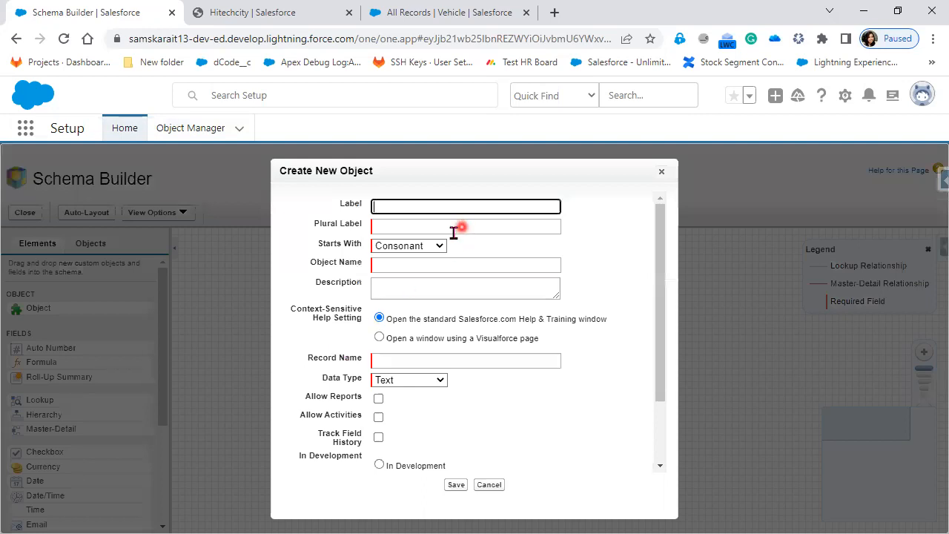
pyautogui.scroll(-2, 523, 467)
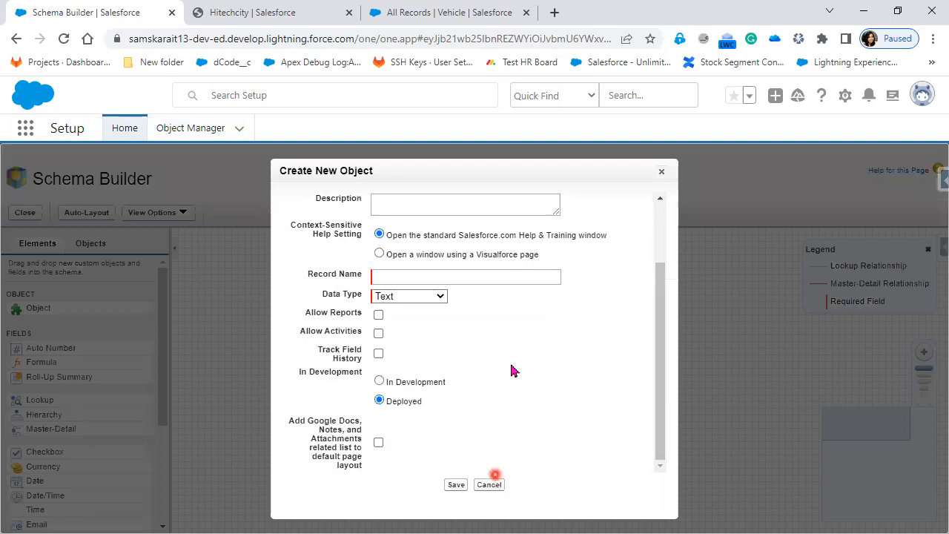
pyautogui.scroll(2, 523, 361)
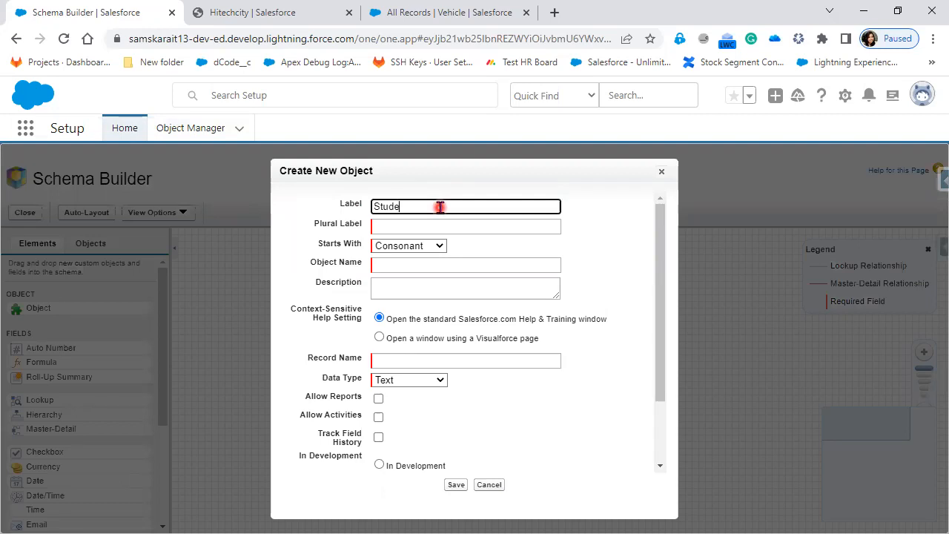
pyautogui.press('Tab')
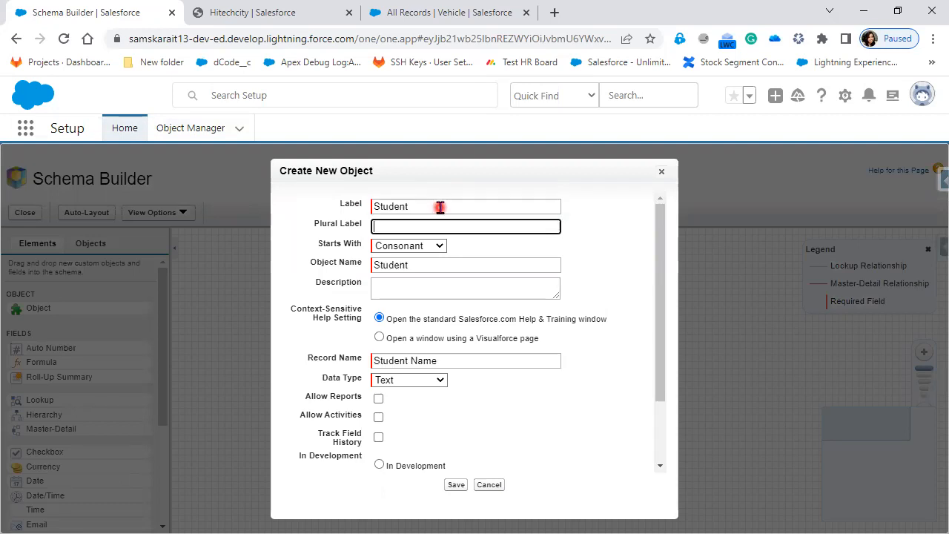
pyautogui.write('Students')
pyautogui.press('Tab')
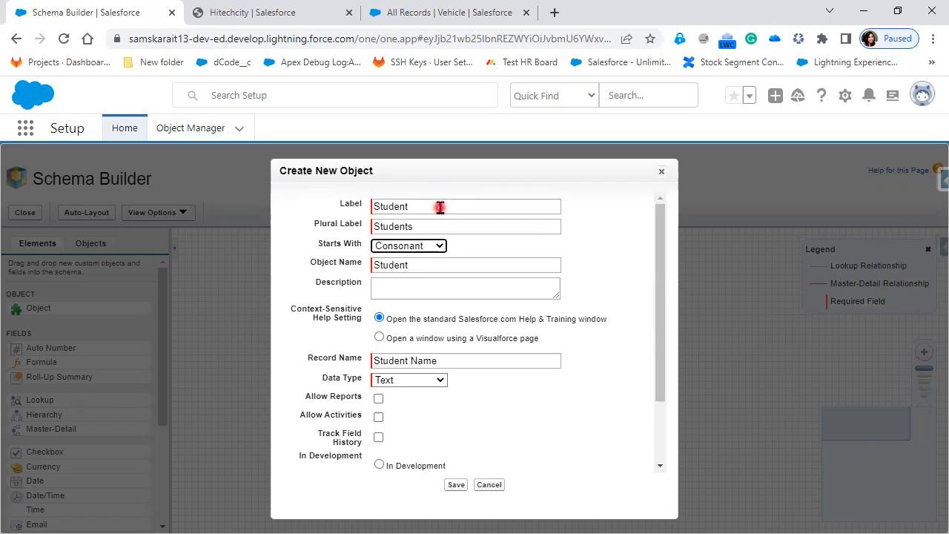
pyautogui.click(440, 247)
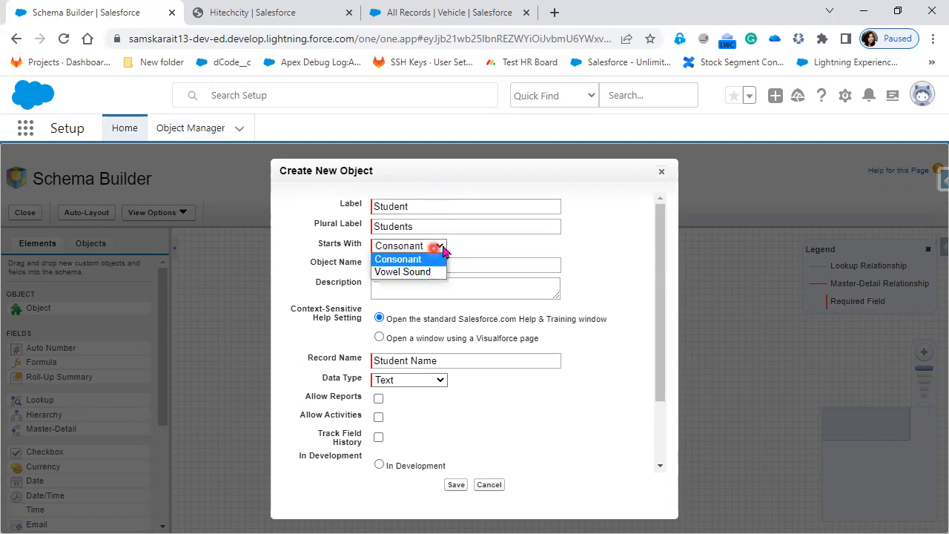
pyautogui.click(486, 259)
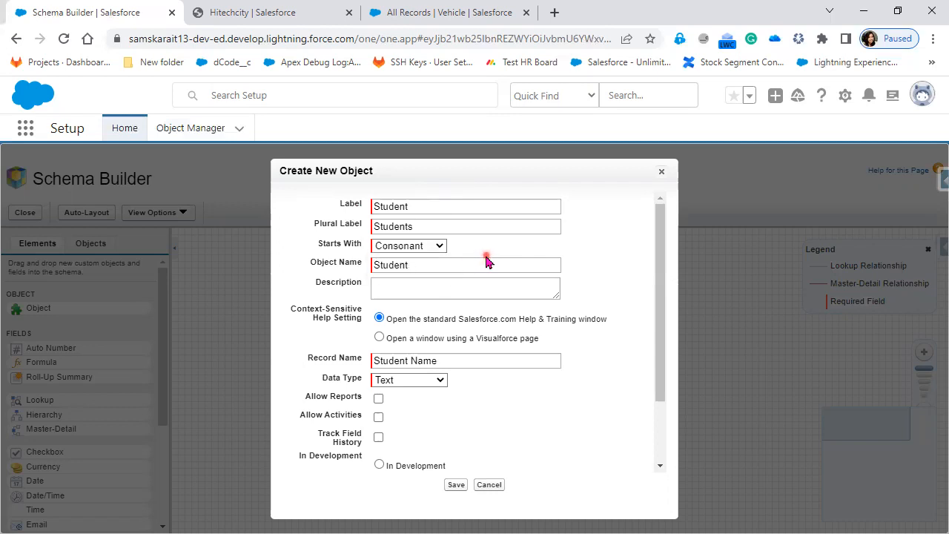
# Enter the Student object's description "This Object is used to create Student records" and select the Record Name text
pyautogui.click(411, 284)
pyautogui.write('This Object is used t')
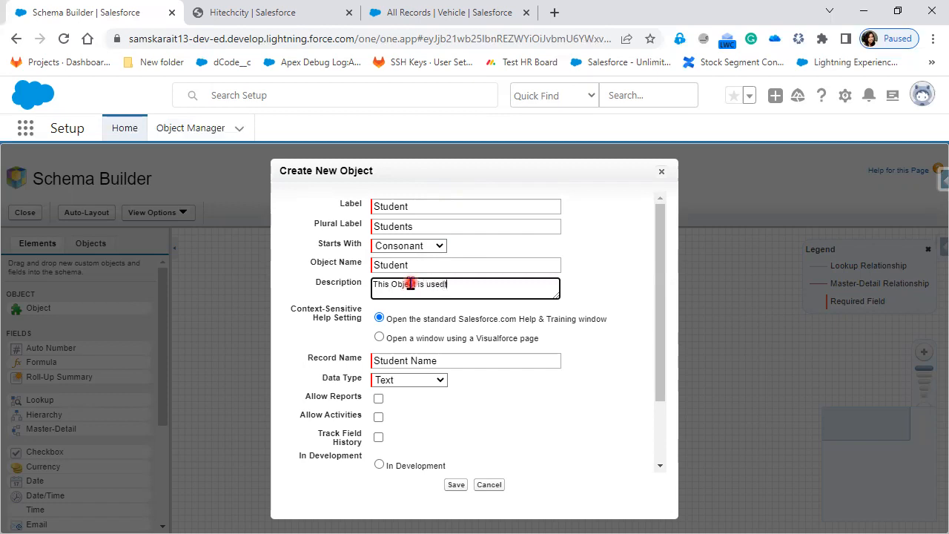
pyautogui.write('create Stud')
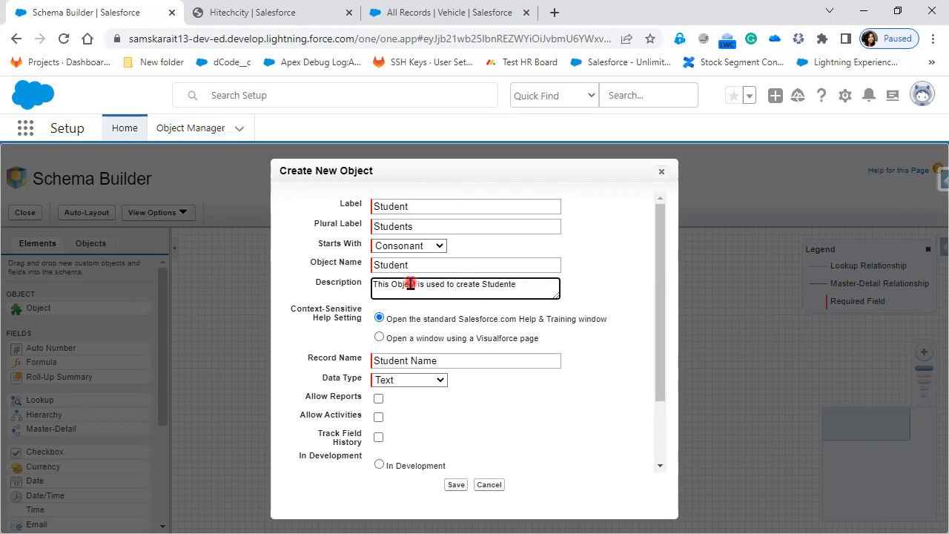
pyautogui.write('ent records')
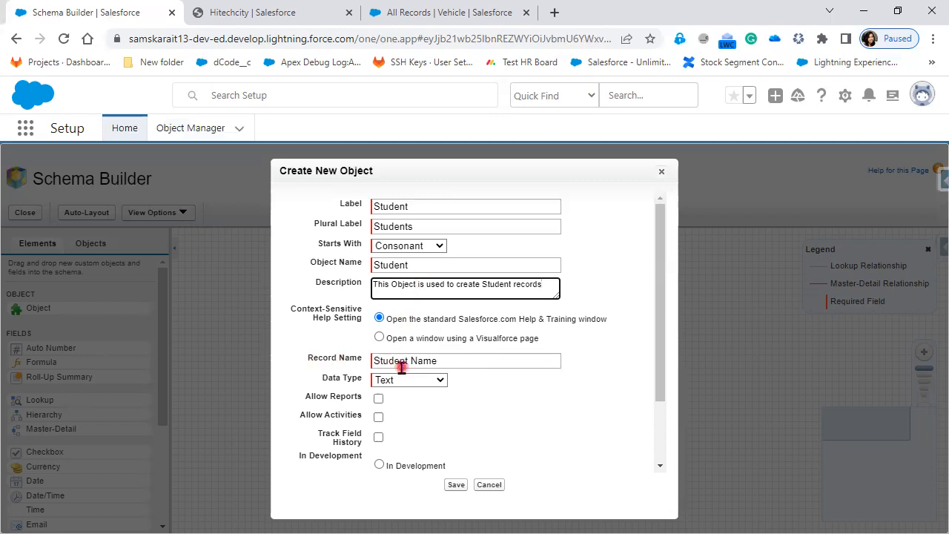
pyautogui.moveTo(486, 362); pyautogui.dragTo(335, 370)
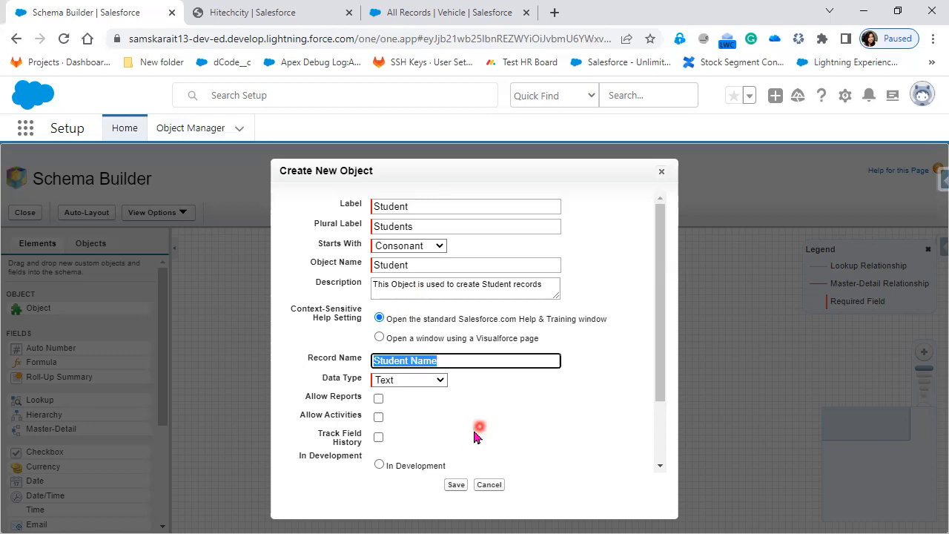
# Set the Student object to In Development, allow reports, activities and field history tracking, add the Google Docs, Notes, and Attachments related list, and save
pyautogui.click(379, 466)
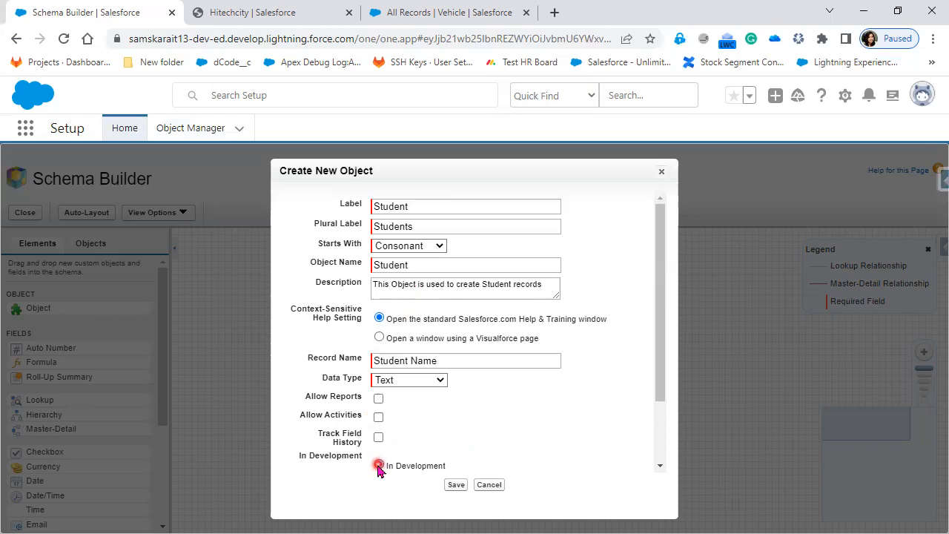
pyautogui.click(379, 398)
pyautogui.click(378, 417)
pyautogui.click(378, 437)
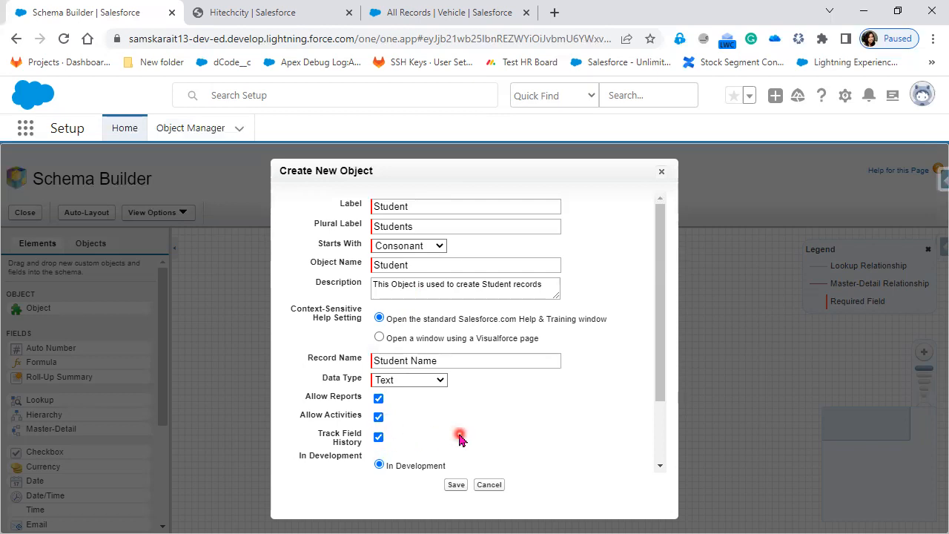
pyautogui.scroll(-2, 460, 439)
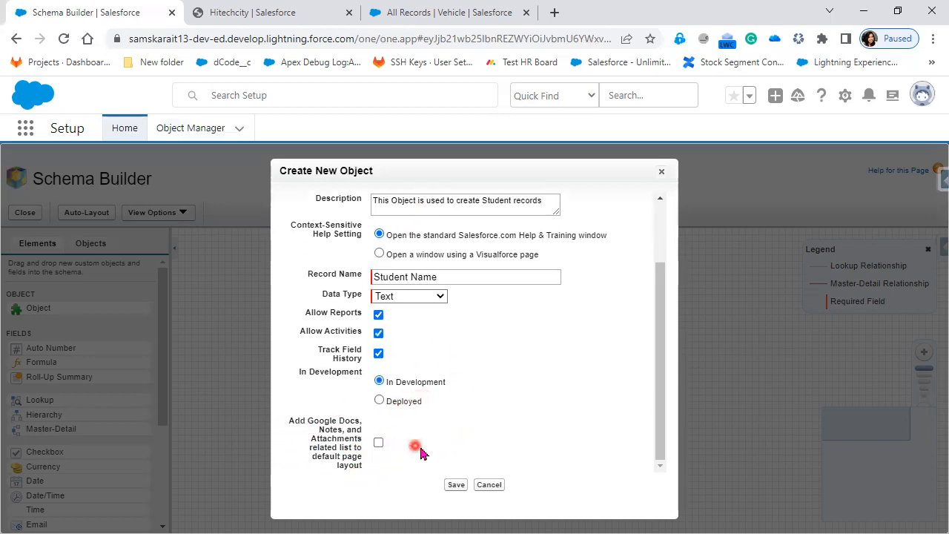
pyautogui.click(379, 443)
pyautogui.click(454, 486)
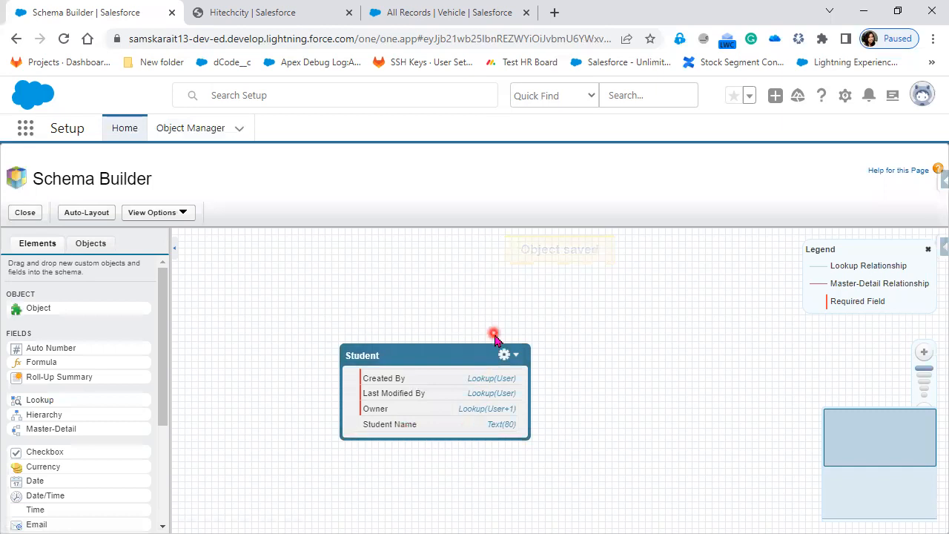
# Search the App Launcher for "Stu" from the Vehicle records page and compare with the Student object in Schema Builder
pyautogui.click(424, 13)
pyautogui.click(26, 135)
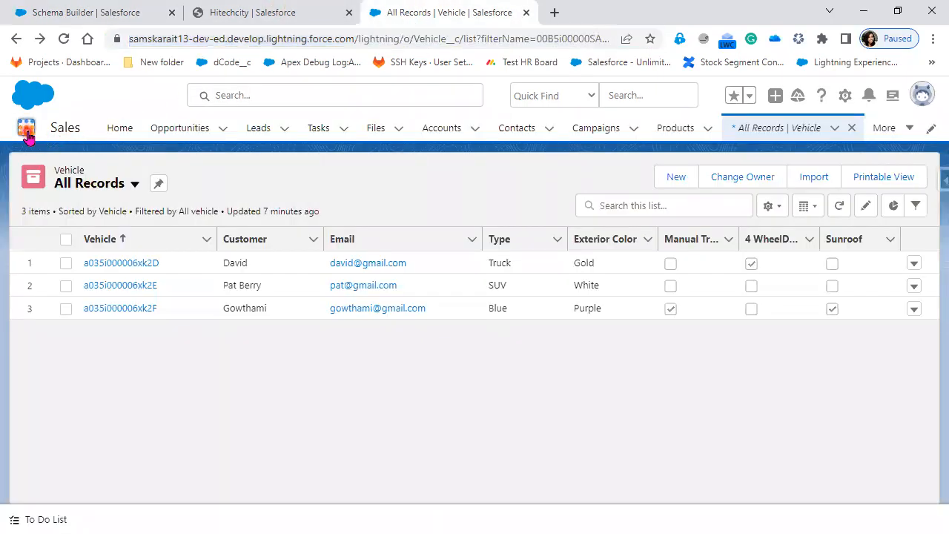
pyautogui.write('St')
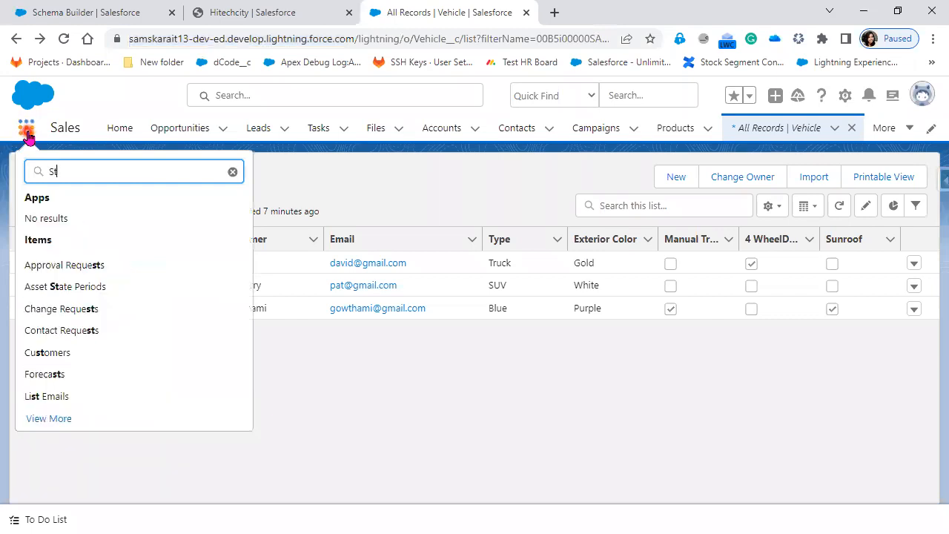
pyautogui.write('u')
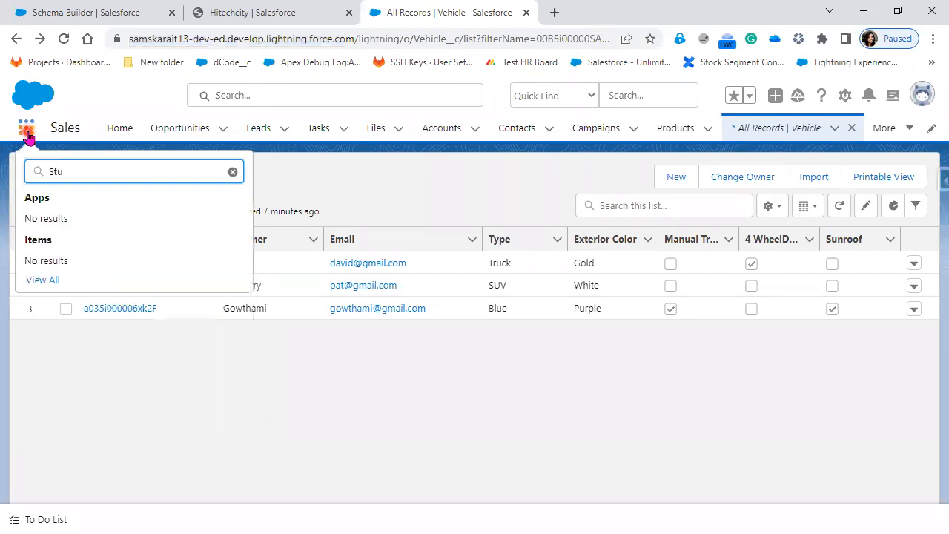
pyautogui.click(55, 15)
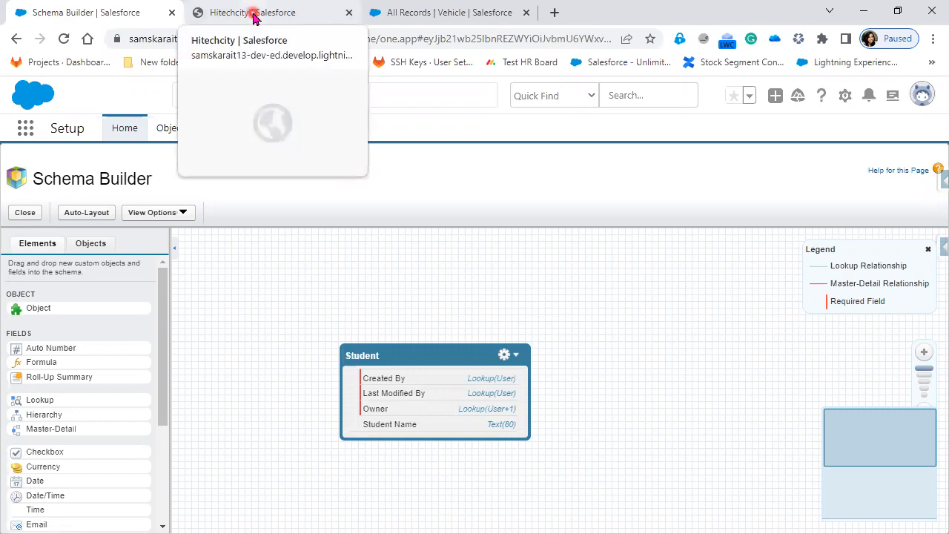
pyautogui.click(439, 12)
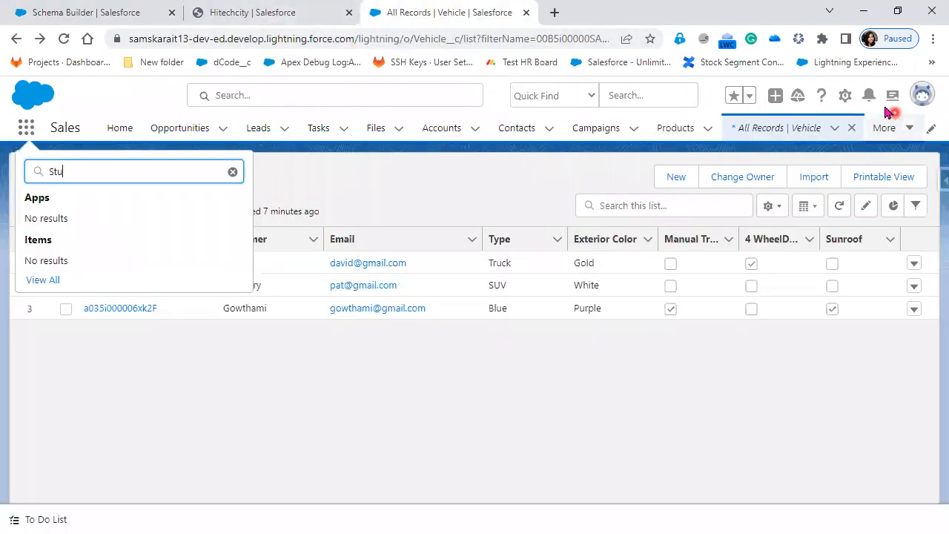
# Open Setup in a new browser tab and go to its Object Manager
pyautogui.click(845, 95)
pyautogui.click(800, 141)
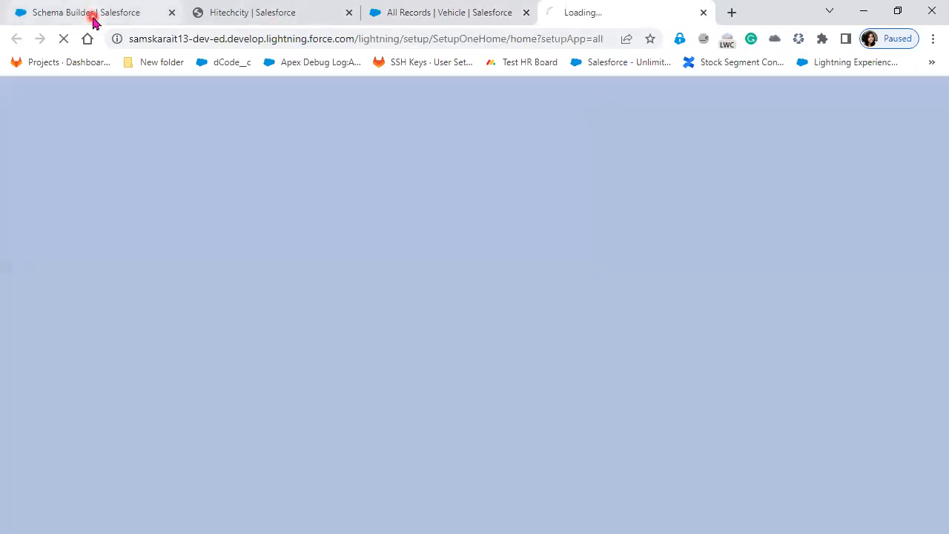
pyautogui.click(91, 14)
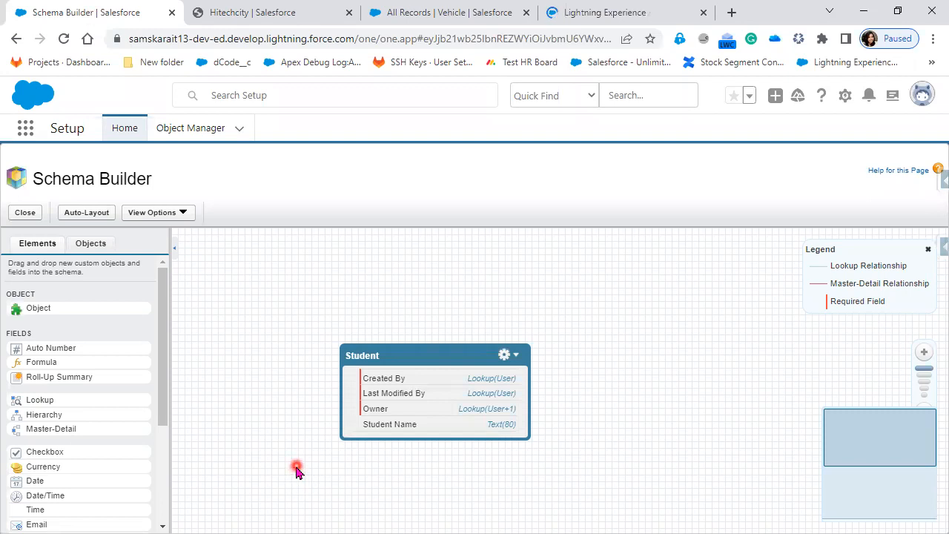
pyautogui.click(608, 15)
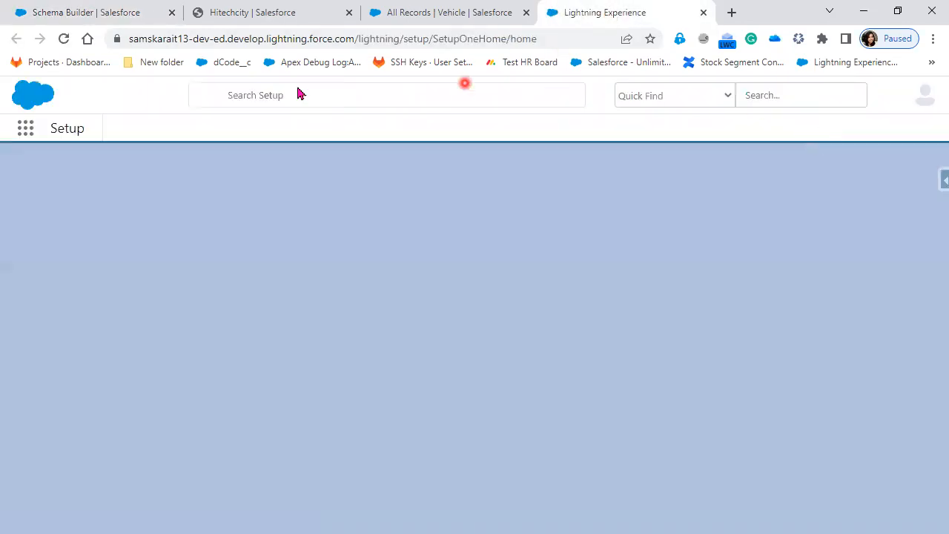
pyautogui.click(197, 128)
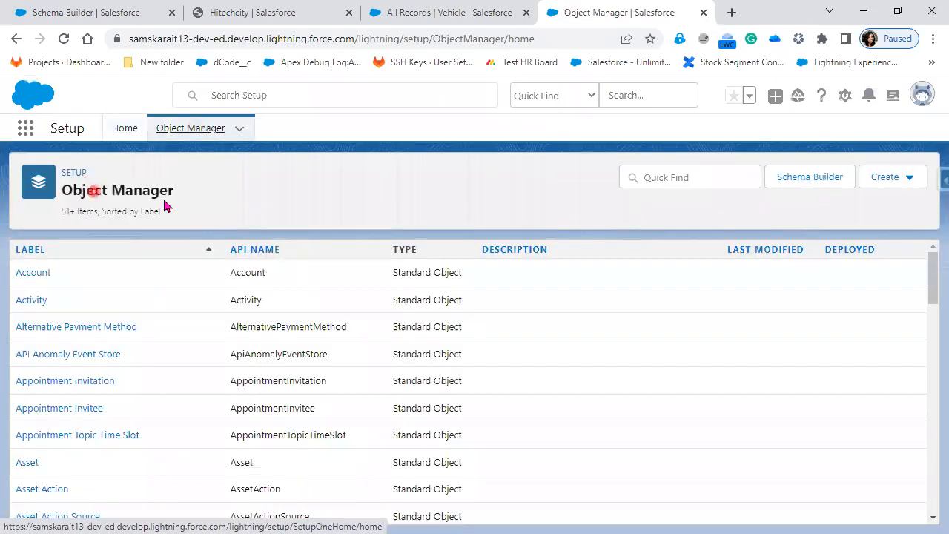
# Search the Object Manager for "stude", open the Student object, and review its details and its fields and relationships
pyautogui.click(673, 176)
pyautogui.write('st')
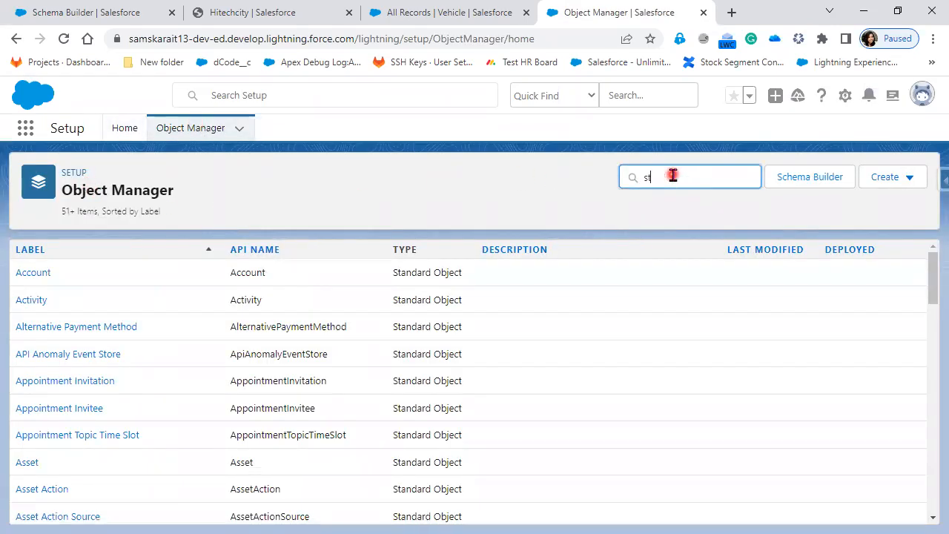
pyautogui.write('de')
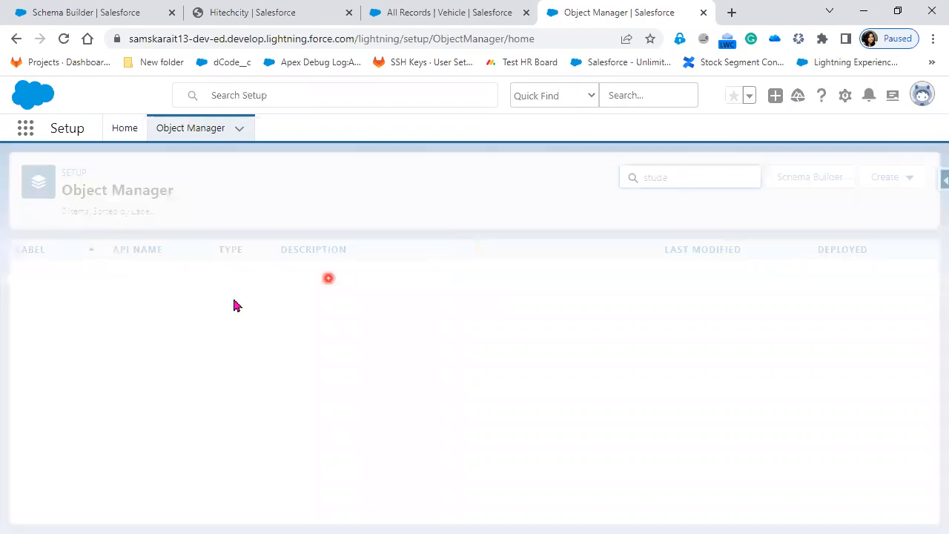
pyautogui.click(31, 278)
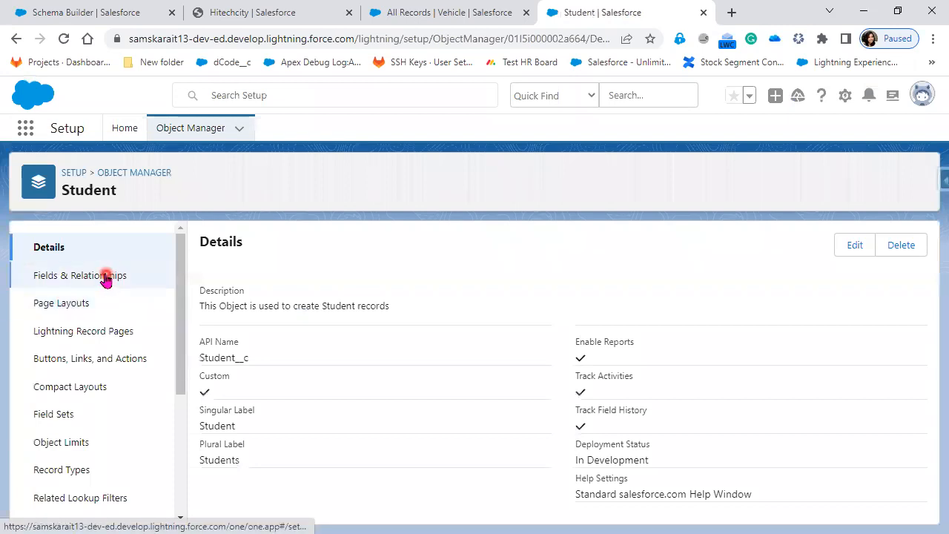
pyautogui.click(105, 276)
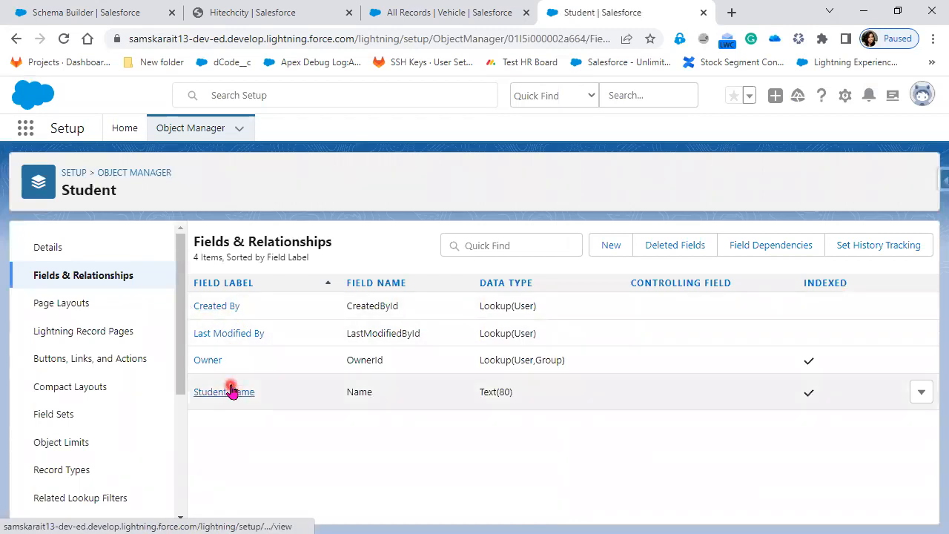
pyautogui.click(42, 257)
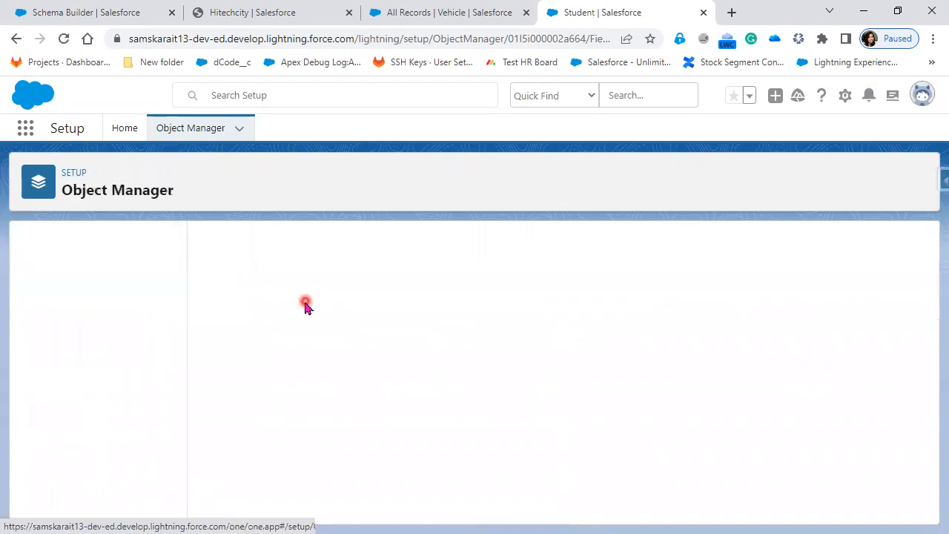
# Go to Setup Home, search the setup items for "tab", and open the Tabs setup page
pyautogui.click(129, 133)
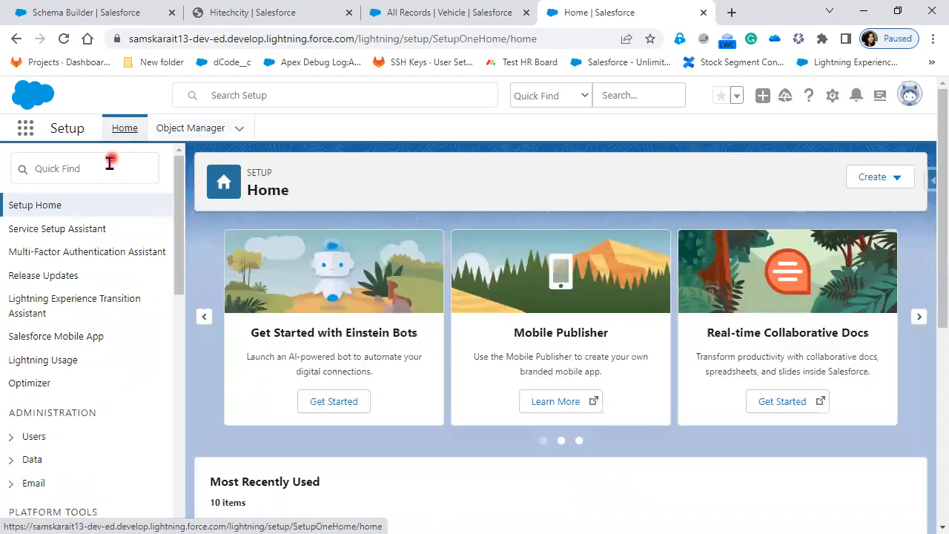
pyautogui.click(109, 168)
pyautogui.write('t')
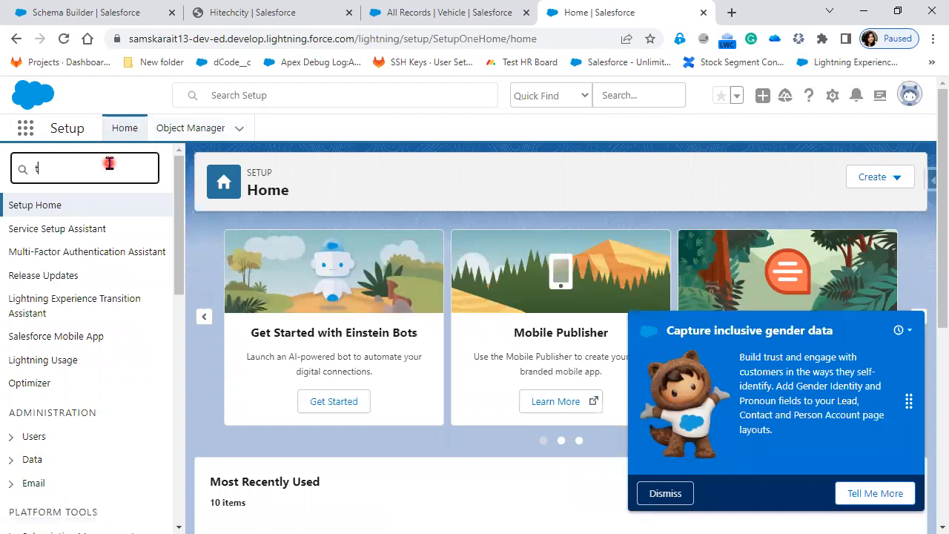
pyautogui.write('ab')
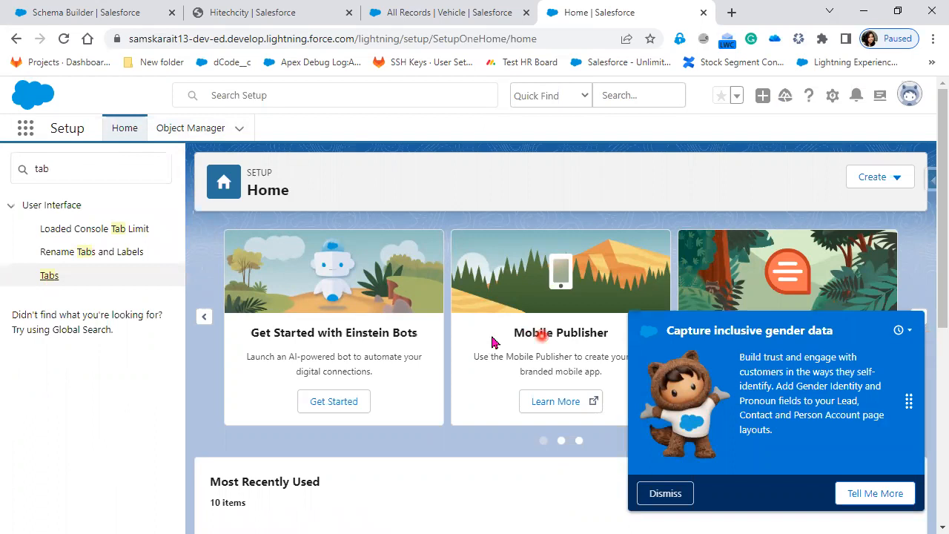
pyautogui.click(49, 279)
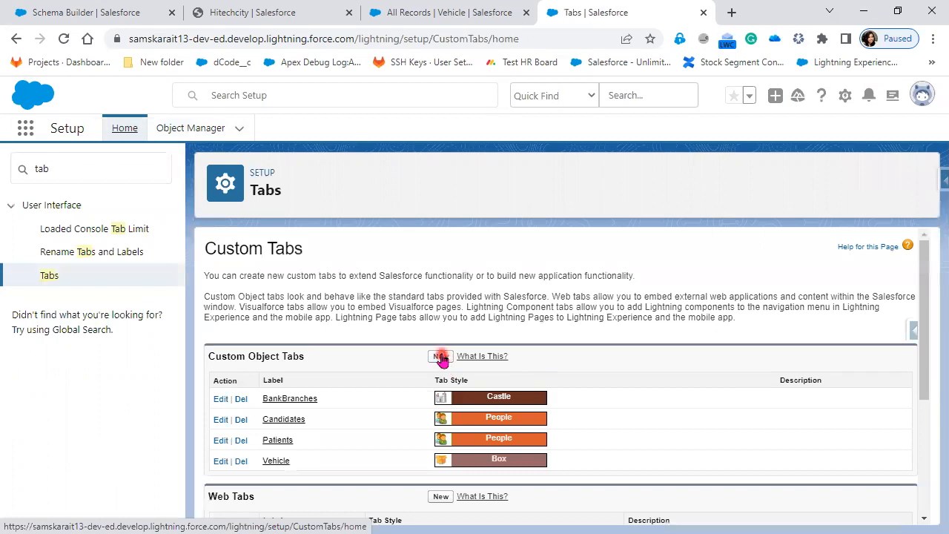
# Start a new custom object tab for the Student object and give it the Books tab style
pyautogui.click(441, 357)
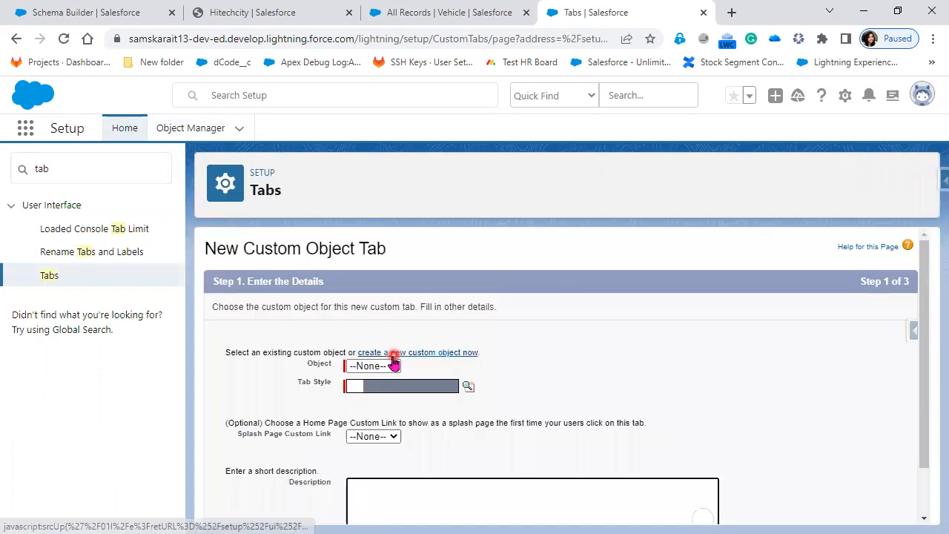
pyautogui.click(393, 366)
pyautogui.click(393, 394)
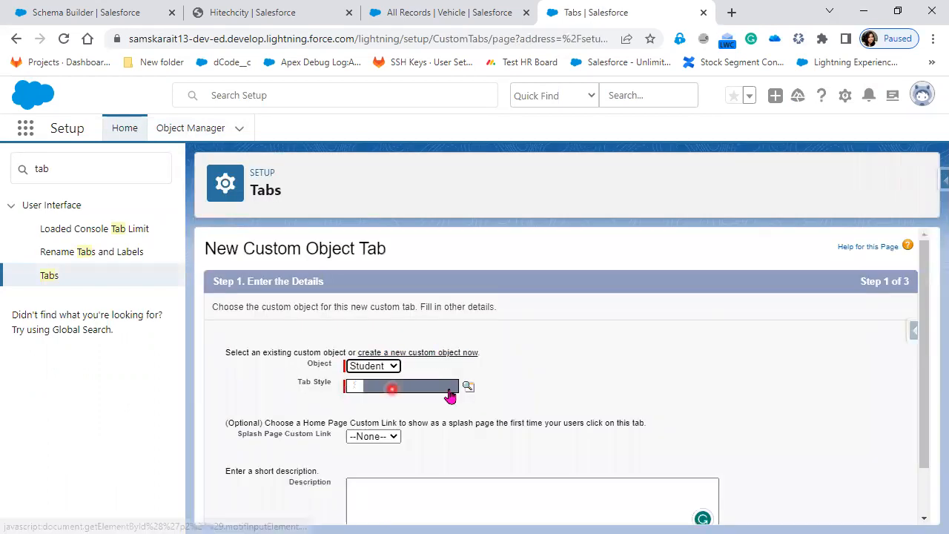
pyautogui.click(469, 386)
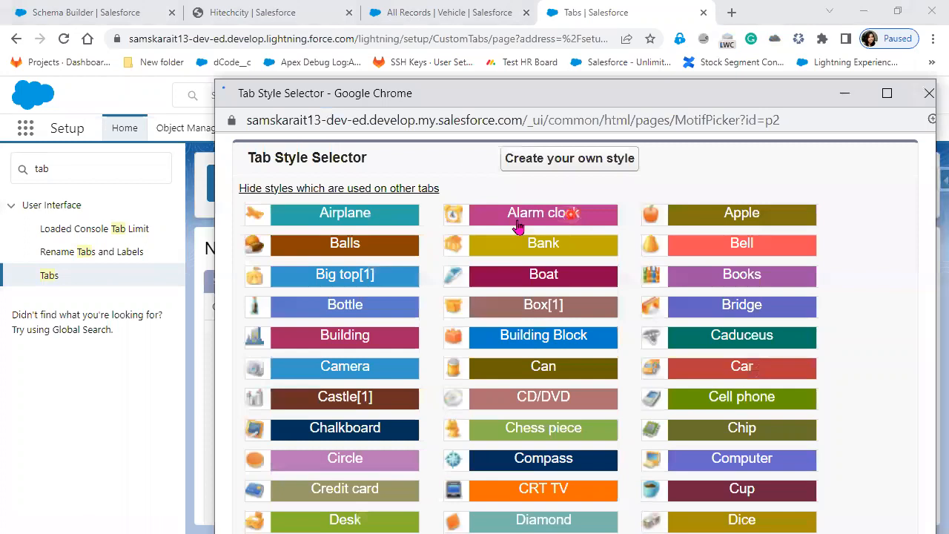
pyautogui.click(506, 221)
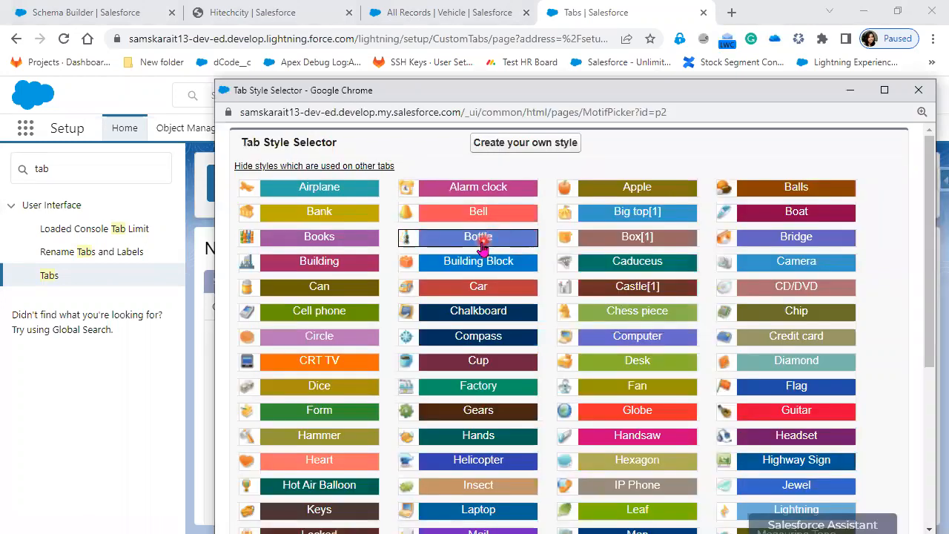
pyautogui.click(337, 217)
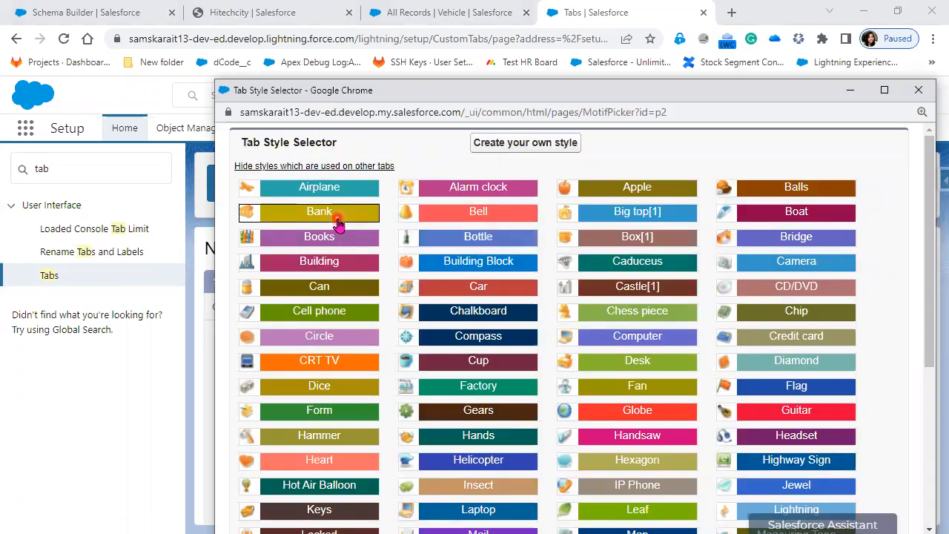
pyautogui.click(330, 236)
pyautogui.scroll(-2, 600, 438)
pyautogui.click(611, 428)
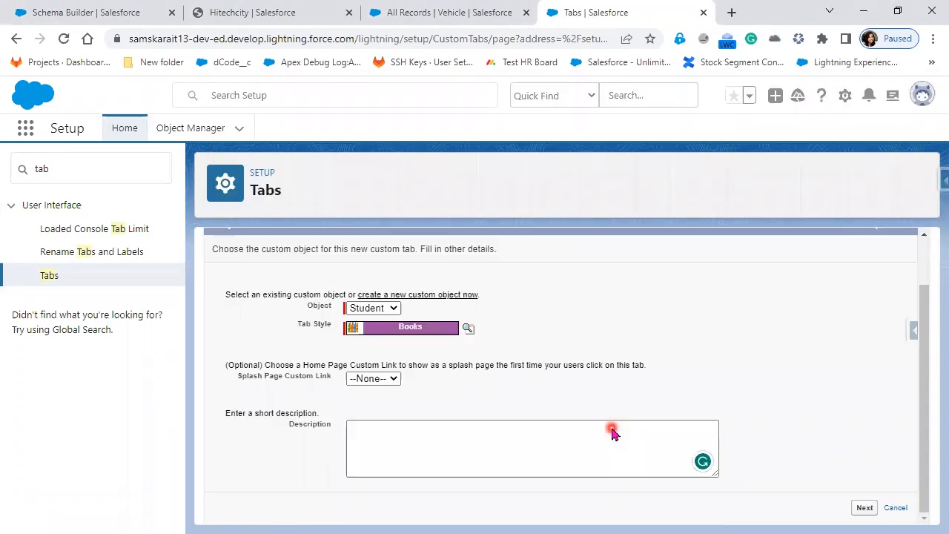
# Keep the default profile visibility and the inclusion in all custom apps for the Student tab, and save it
pyautogui.click(865, 511)
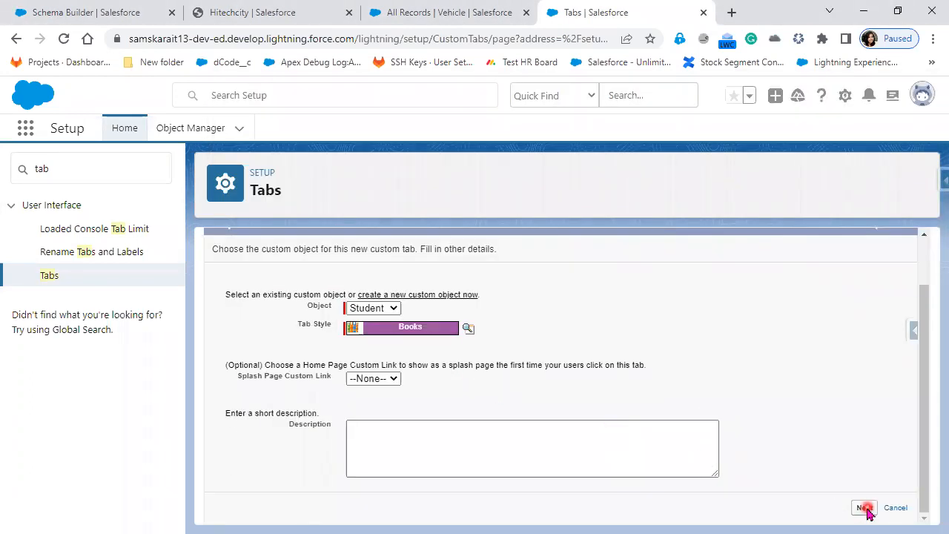
pyautogui.click(738, 448)
pyautogui.scroll(-4, 762, 477)
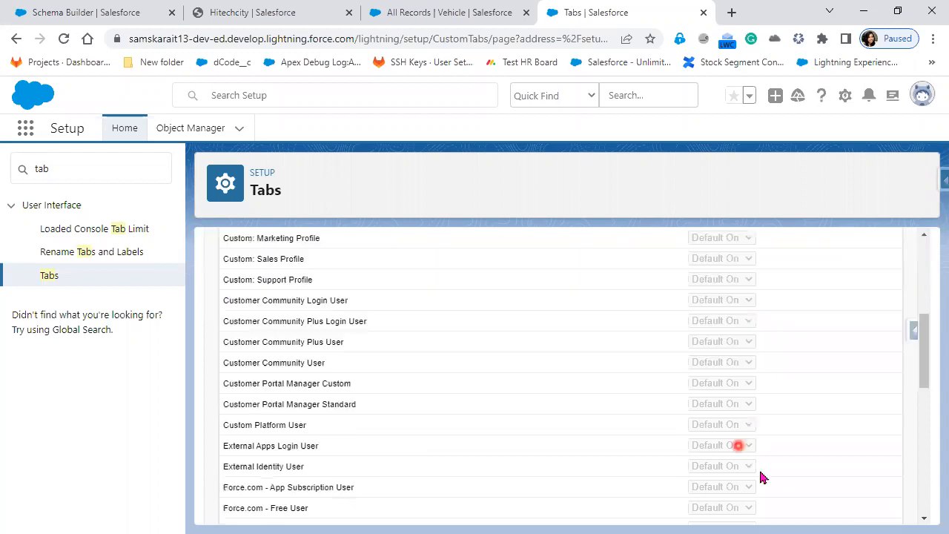
pyautogui.scroll(-8, 852, 506)
pyautogui.click(853, 509)
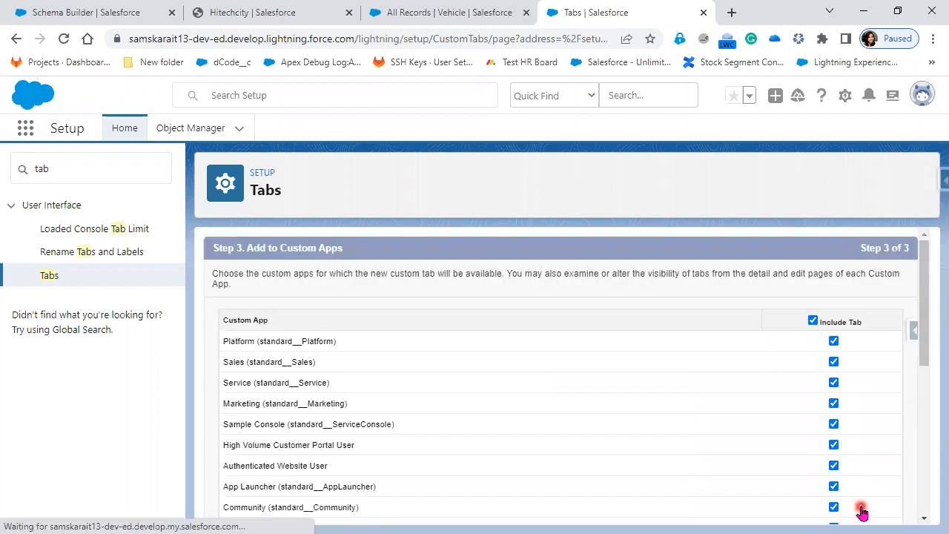
pyautogui.click(744, 391)
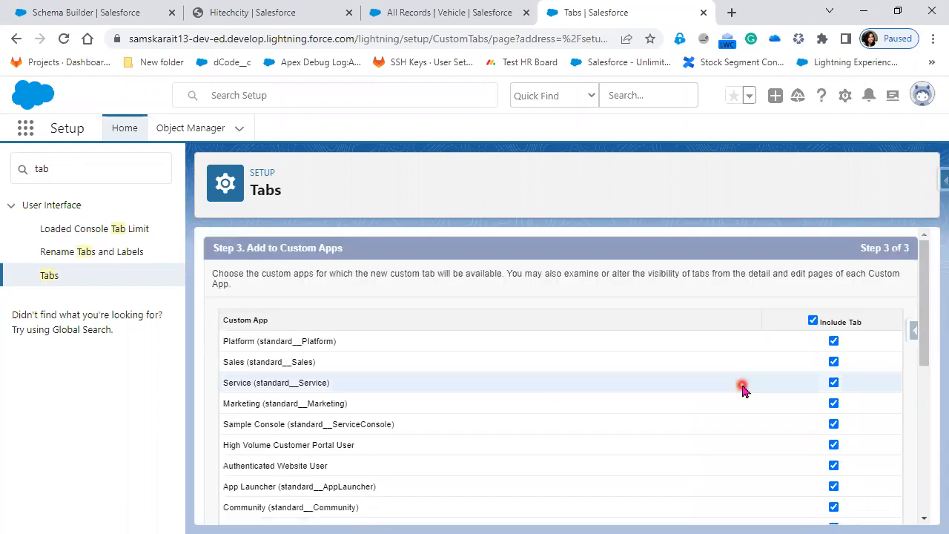
pyautogui.scroll(-5, 742, 462)
pyautogui.click(862, 509)
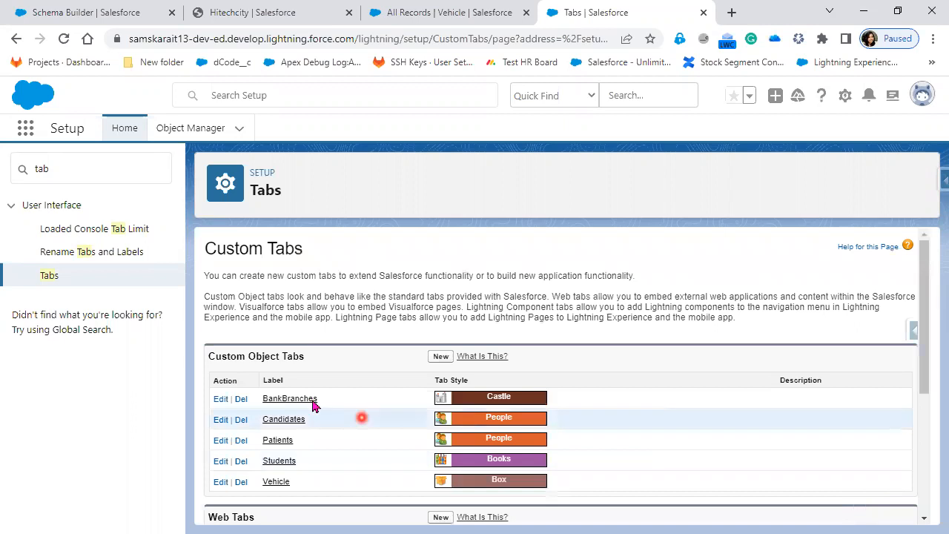
# Switch to the Vehicle records page, search its app launcher for "Stu", and reload the page
pyautogui.click(64, 16)
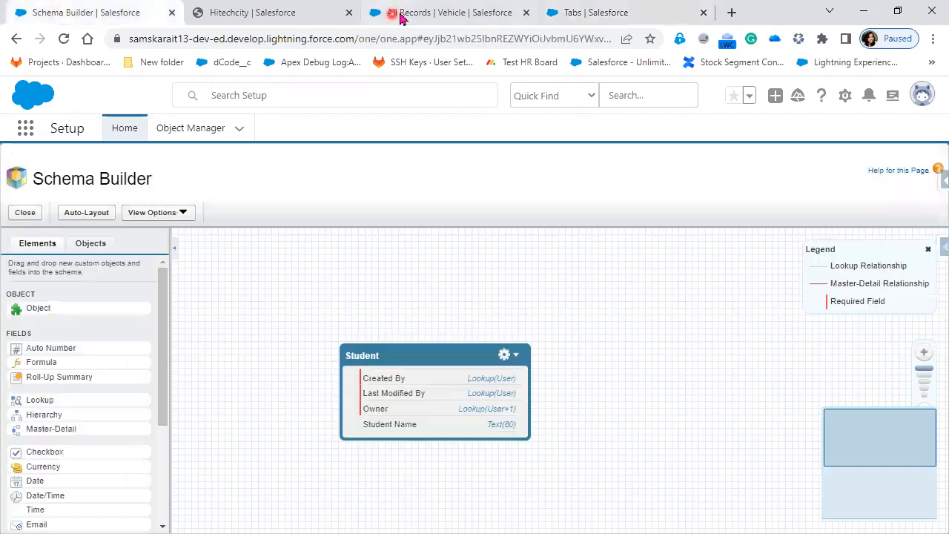
pyautogui.click(426, 13)
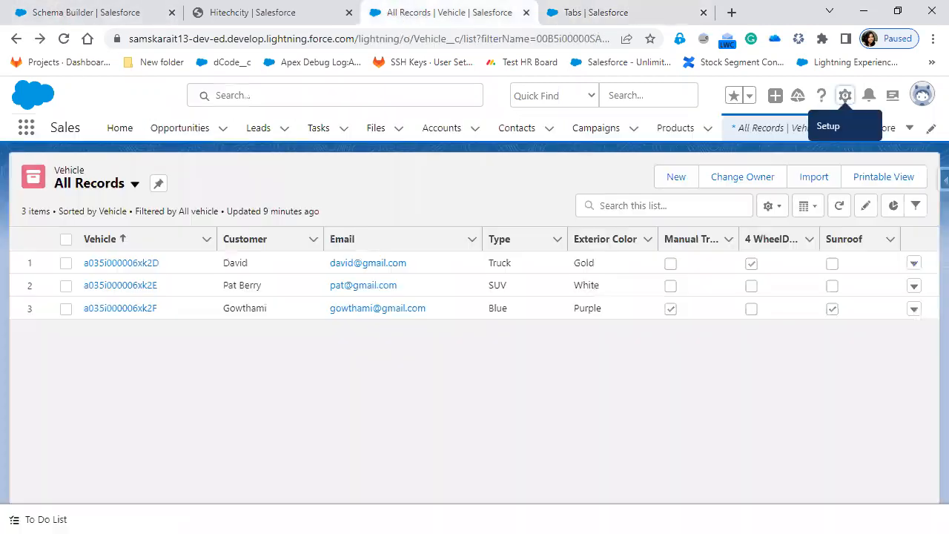
pyautogui.click(26, 128)
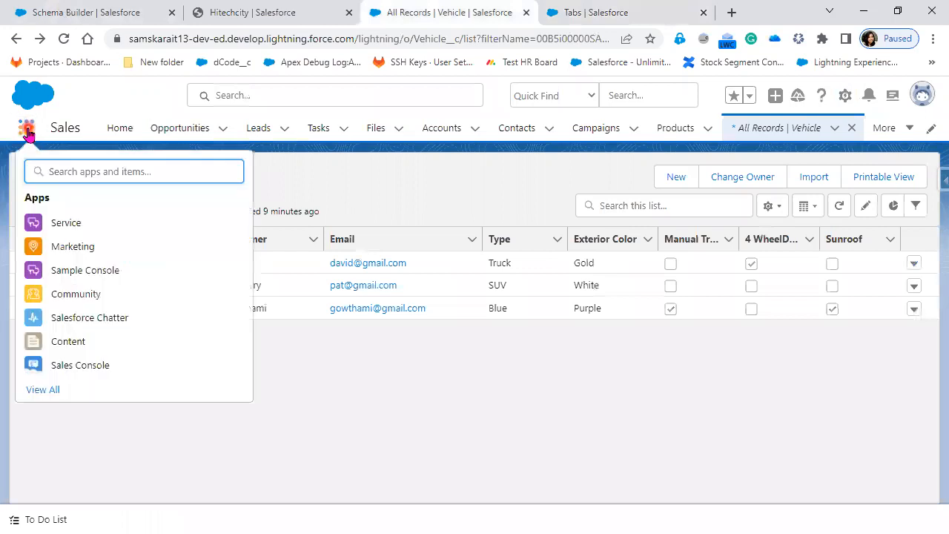
pyautogui.write('St')
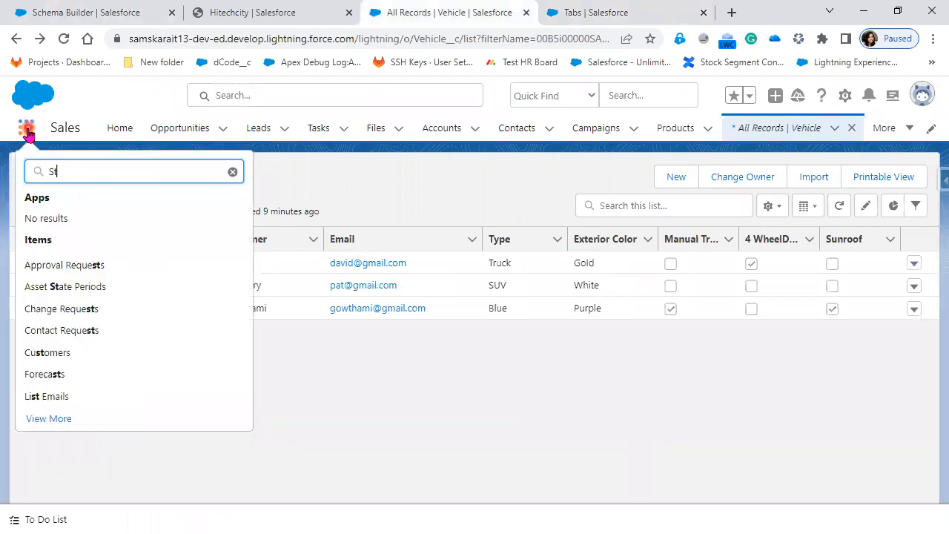
pyautogui.write('u')
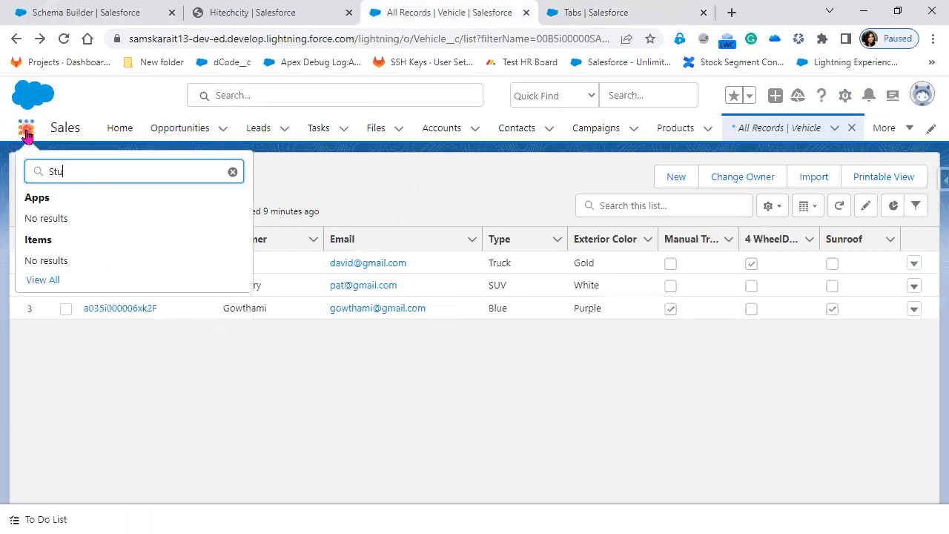
pyautogui.click(65, 39)
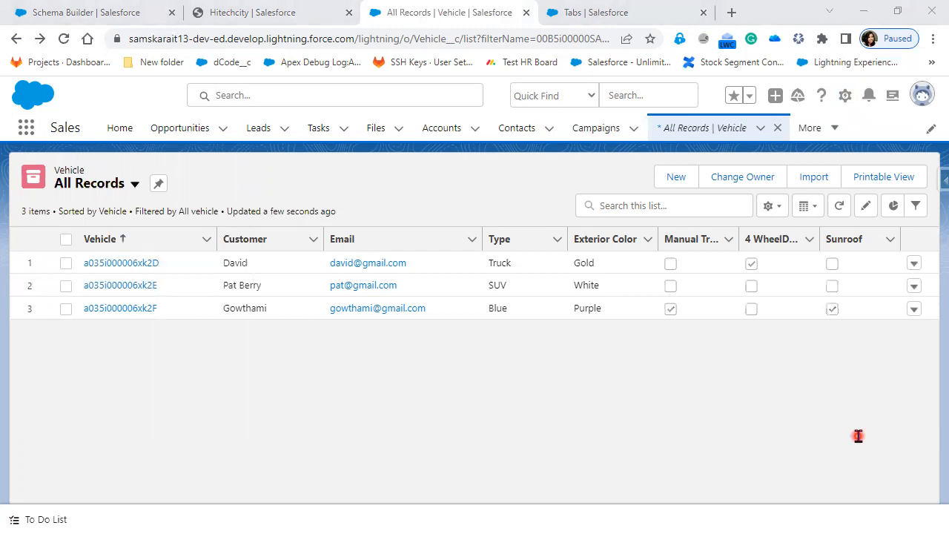
# Search the app launcher for "stu" and open the Students item to view its recently viewed list
pyautogui.click(24, 131)
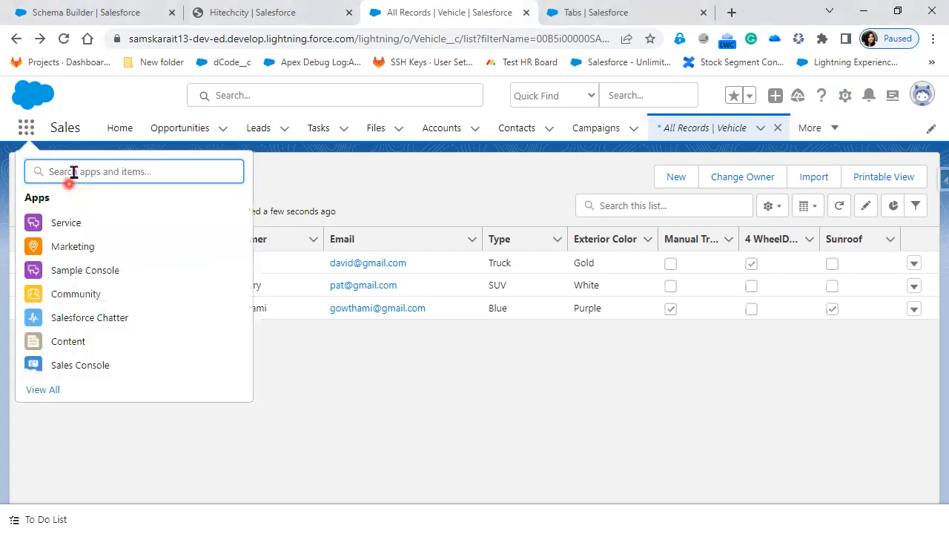
pyautogui.click(74, 172)
pyautogui.write('s')
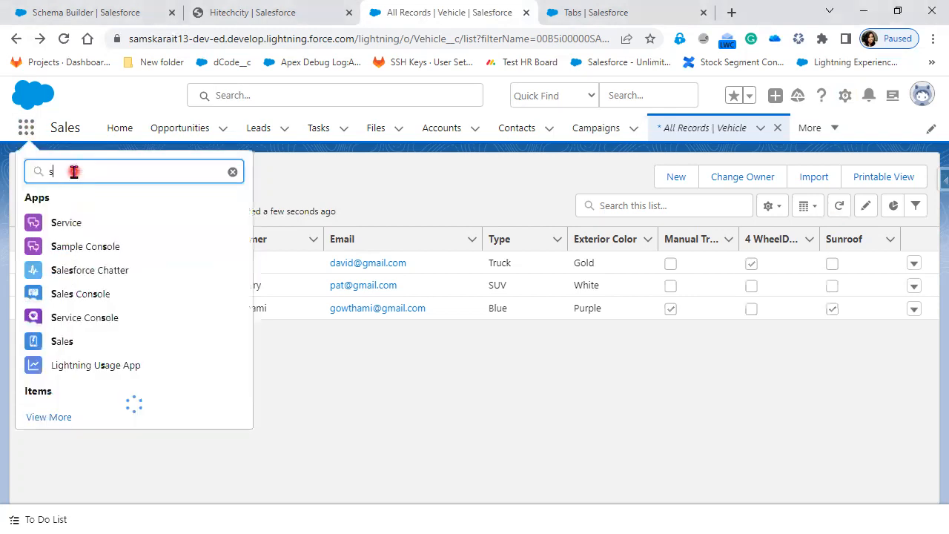
pyautogui.write('tu')
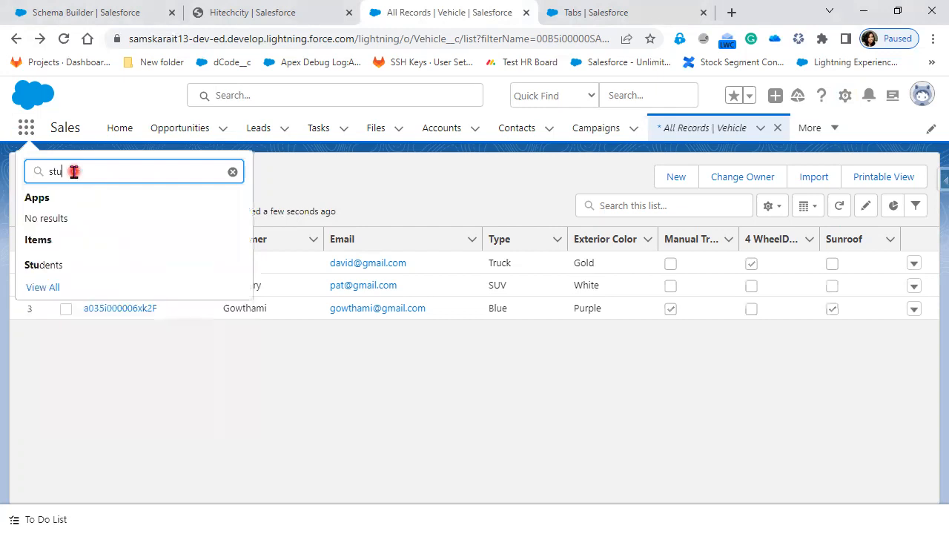
pyautogui.click(43, 266)
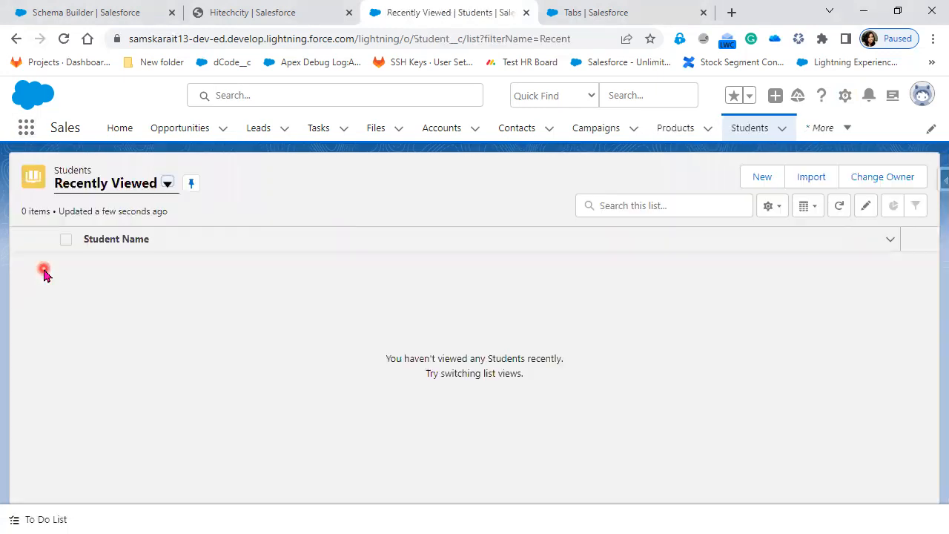
pyautogui.click(148, 239)
# Return to Setup, search the Object Manager for "Veh", and open the Vehicle object's fields and relationships
pyautogui.click(605, 15)
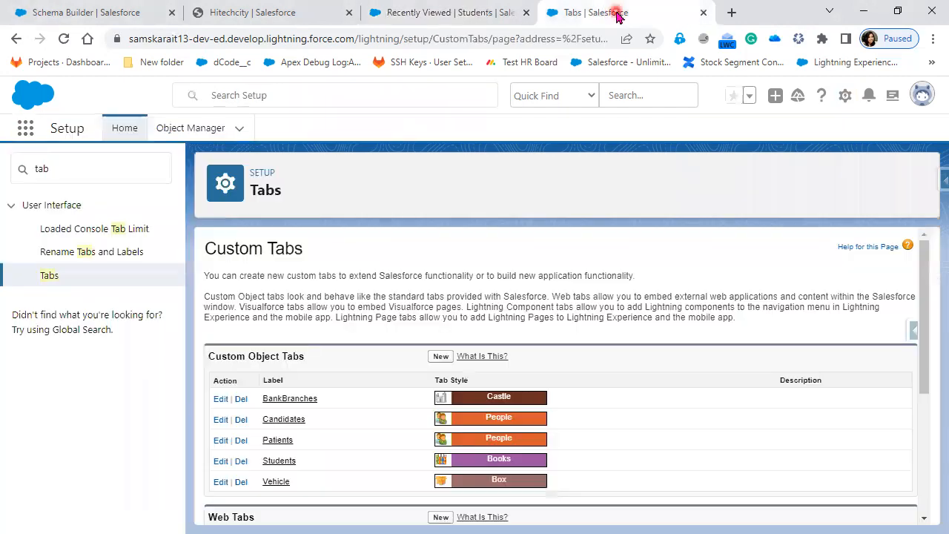
pyautogui.click(191, 129)
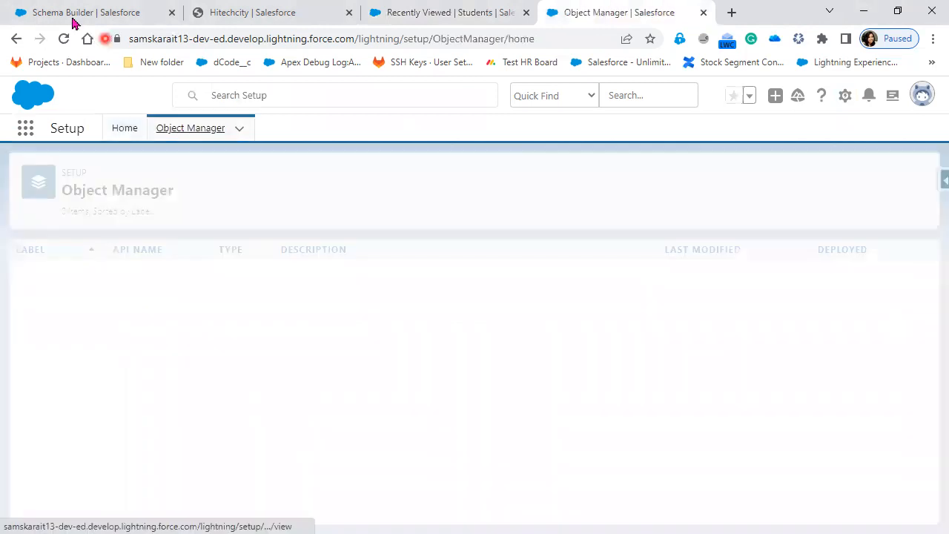
pyautogui.click(72, 16)
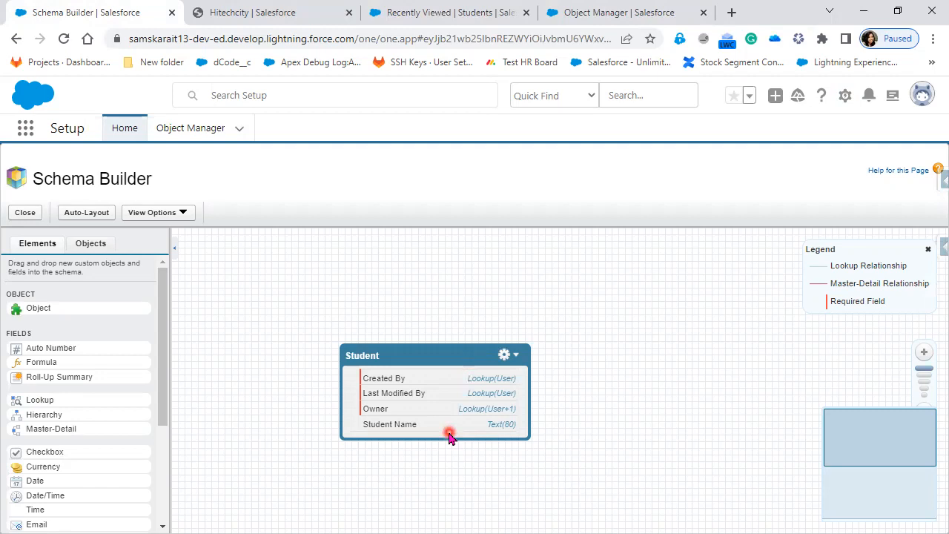
pyautogui.click(605, 11)
pyautogui.click(699, 177)
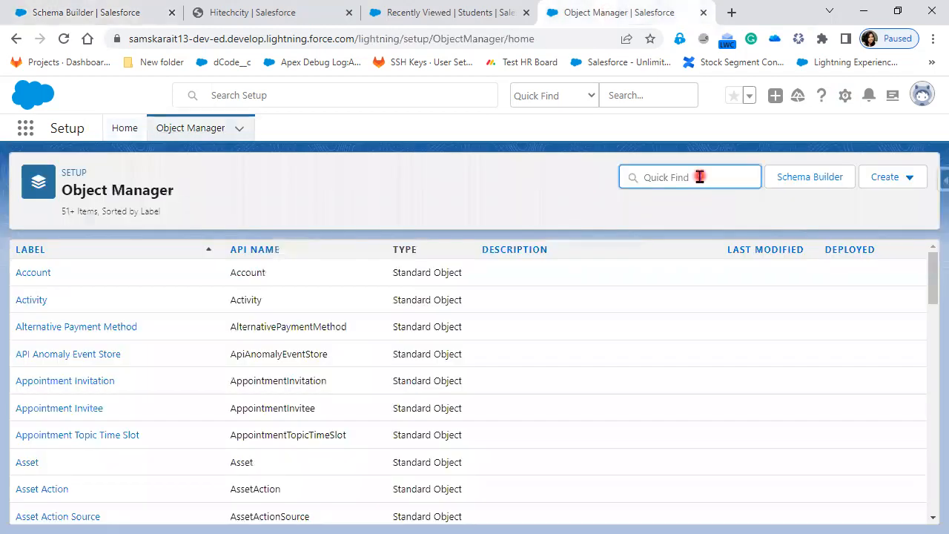
pyautogui.write('Veh')
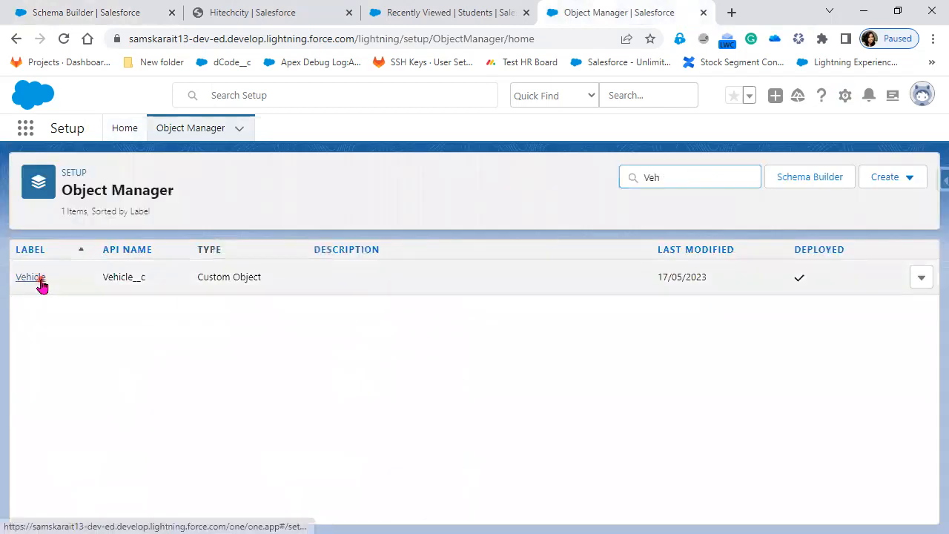
pyautogui.click(40, 282)
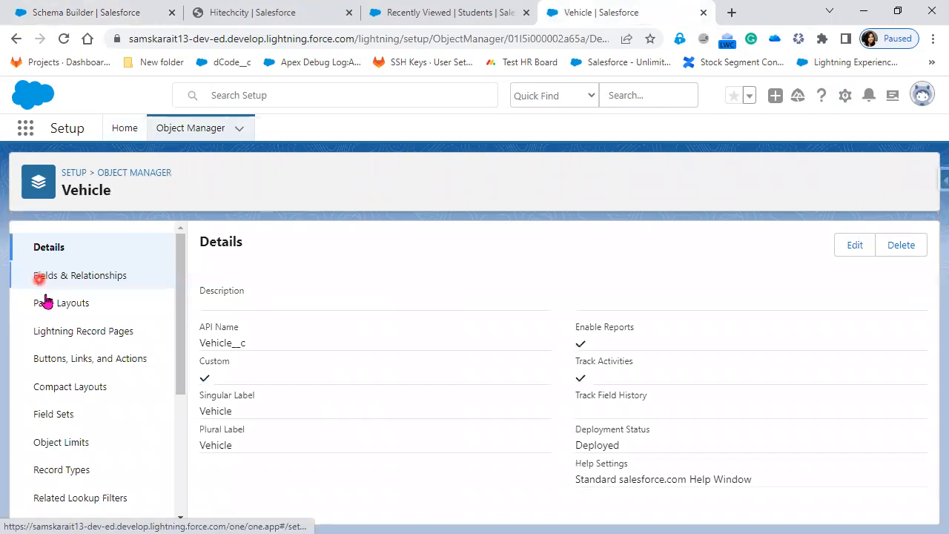
pyautogui.click(64, 288)
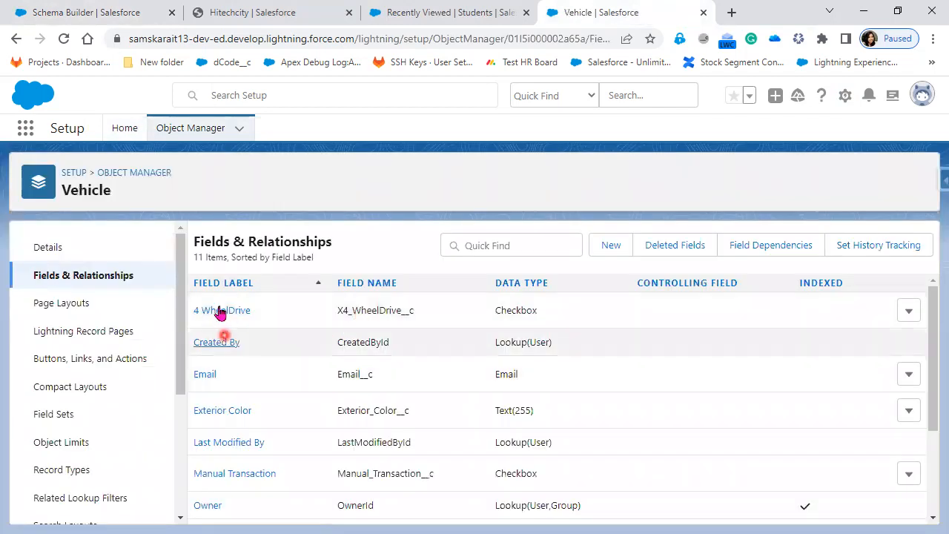
# Open the 4 WheelDrive field's field-level security, examine its visible and read-only profile settings, and return to the Vehicle field list
pyautogui.click(220, 310)
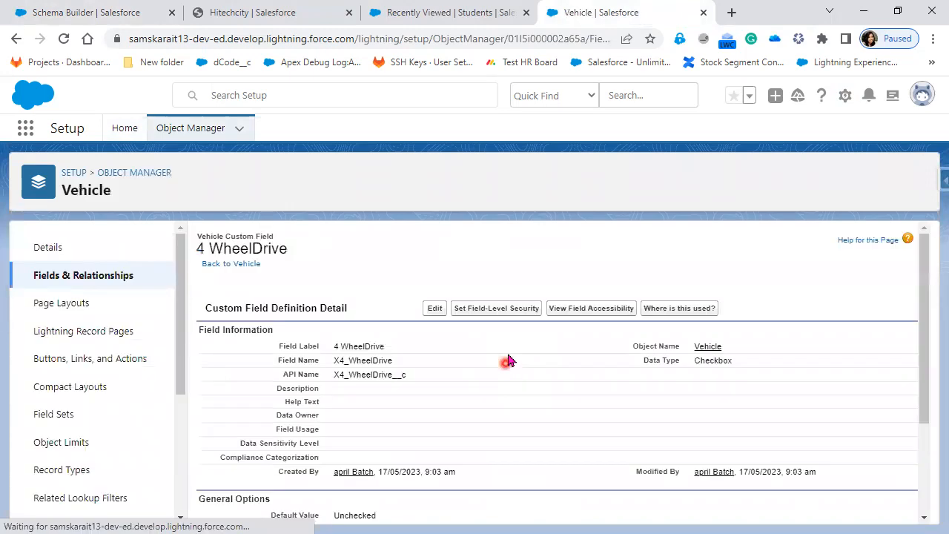
pyautogui.click(497, 315)
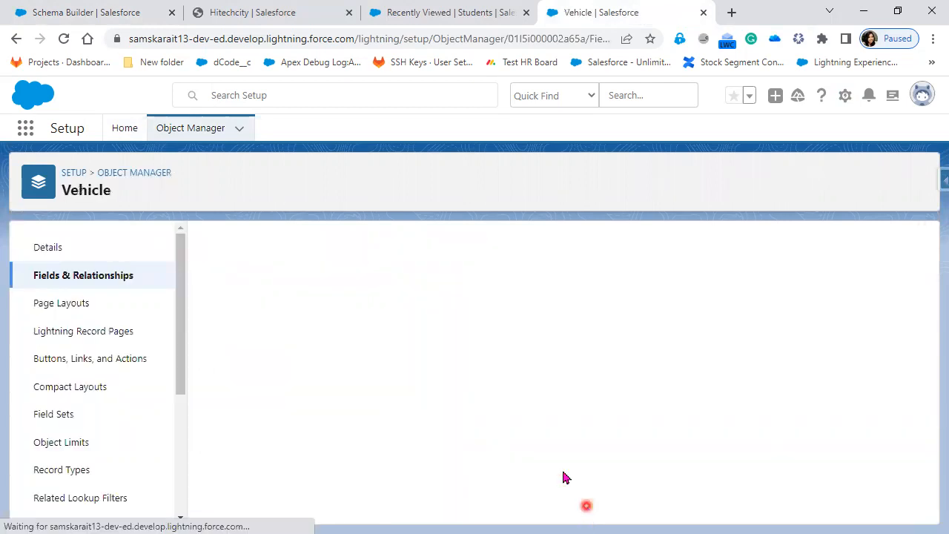
pyautogui.scroll(-10, 563, 475)
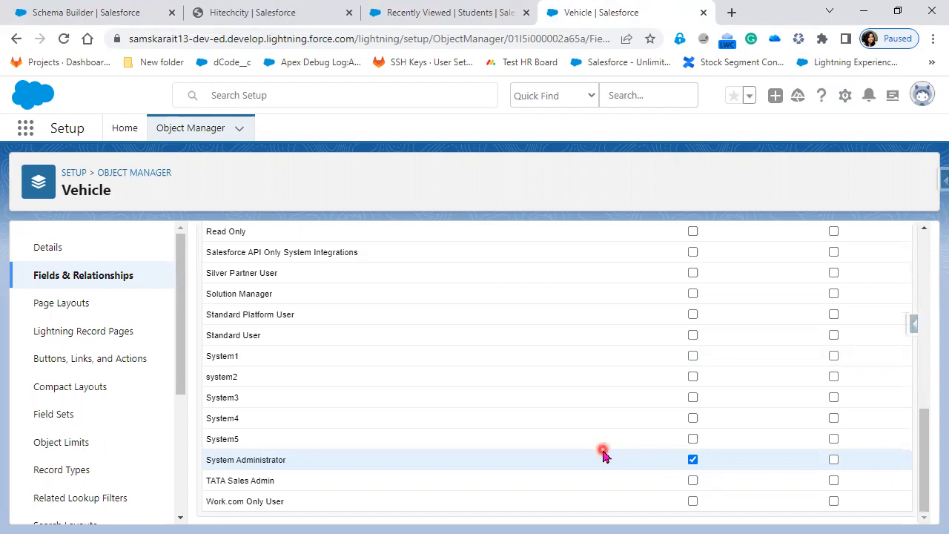
pyautogui.scroll(4, 623, 445)
pyautogui.scroll(3, 650, 437)
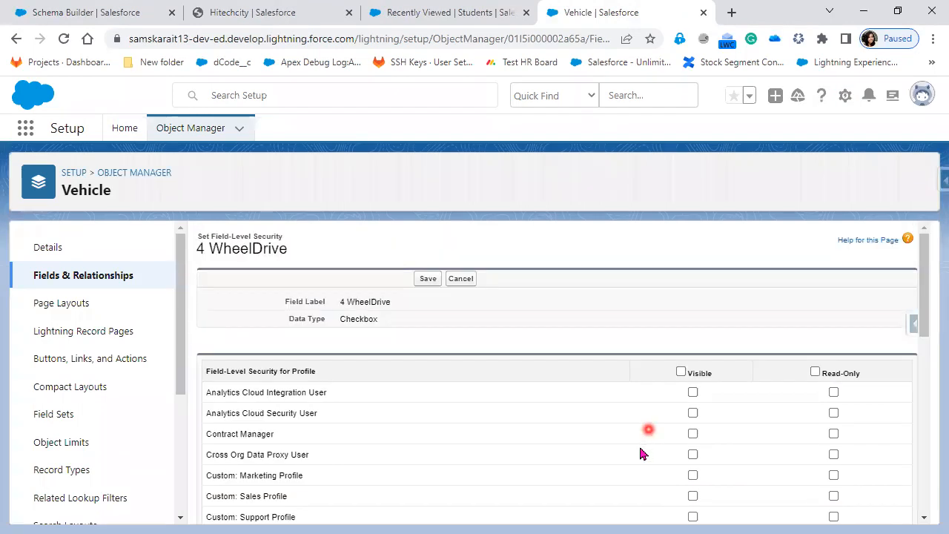
pyautogui.scroll(-8, 615, 483)
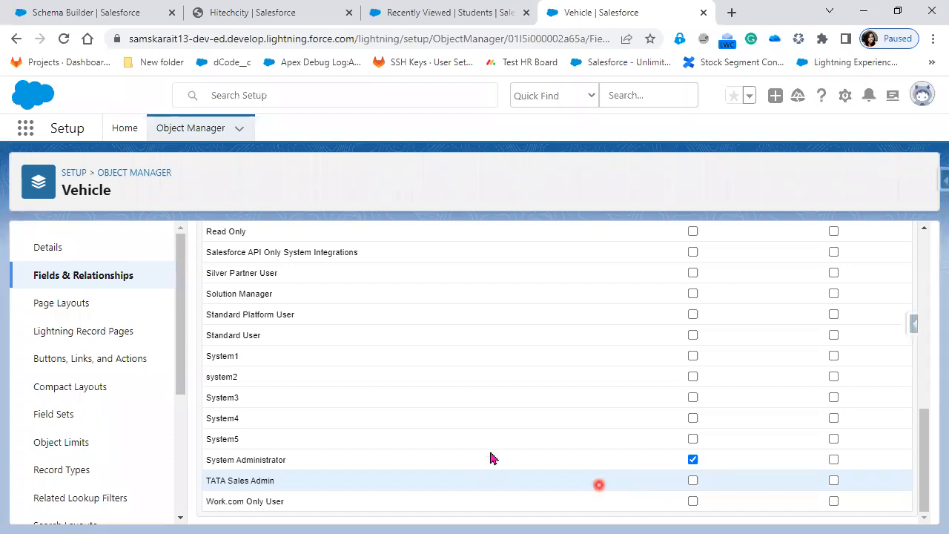
pyautogui.scroll(1, 475, 456)
pyautogui.scroll(4, 593, 297)
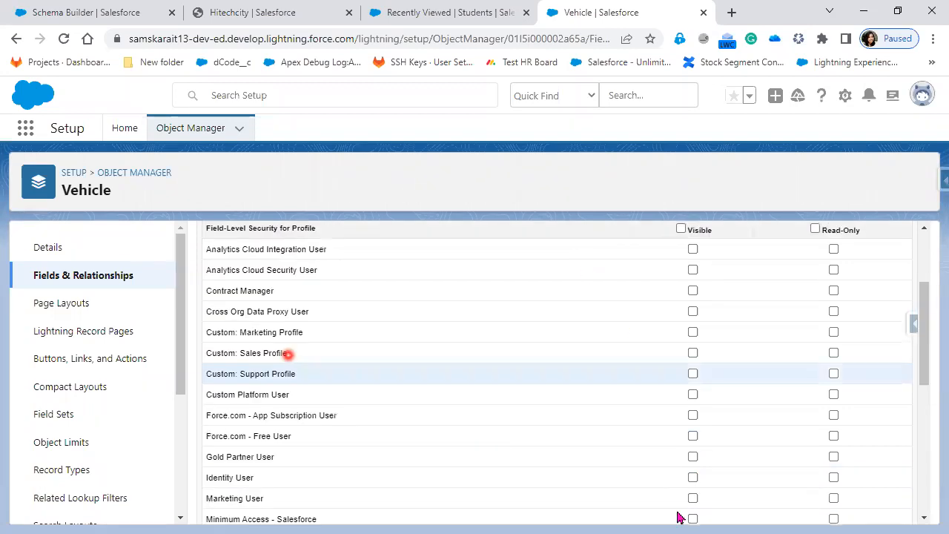
pyautogui.scroll(-3, 651, 502)
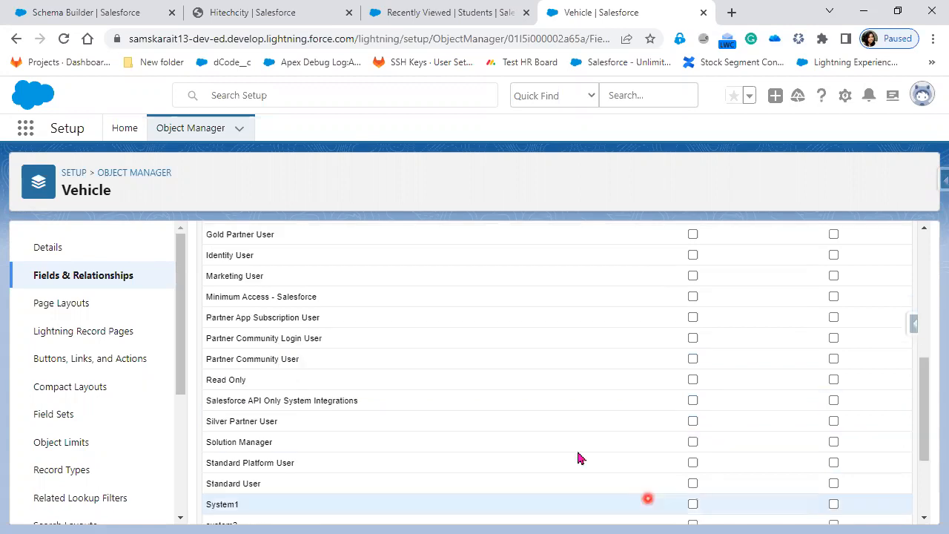
pyautogui.click(61, 252)
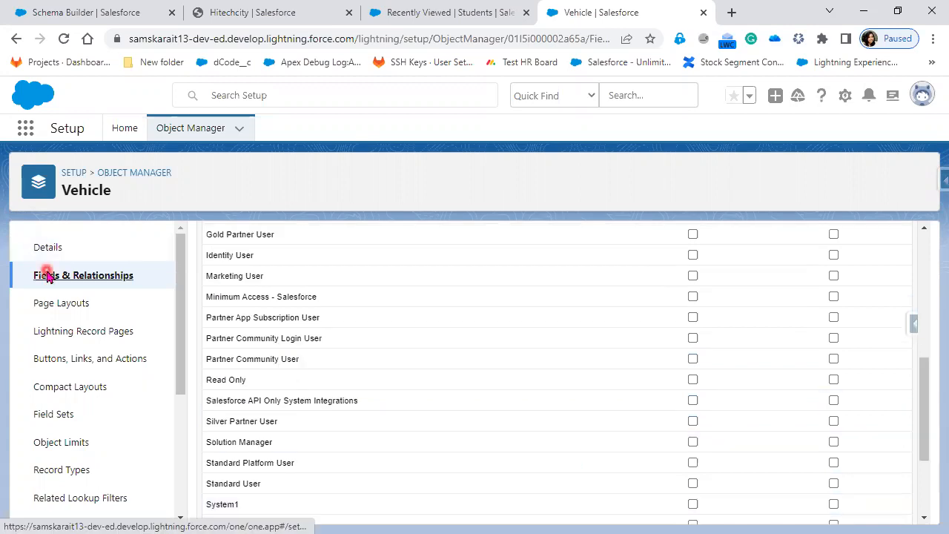
pyautogui.click(47, 276)
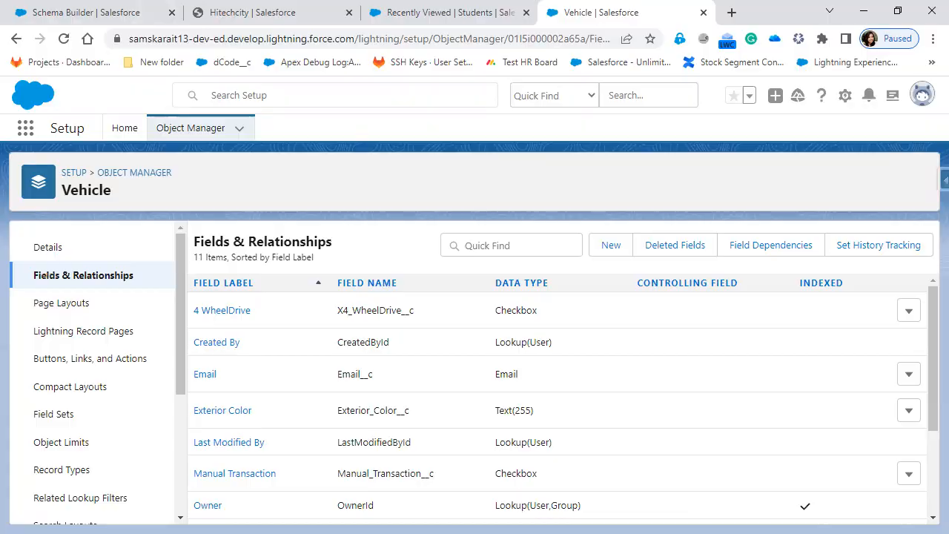
pyautogui.hotkey('alt', 'Tab')
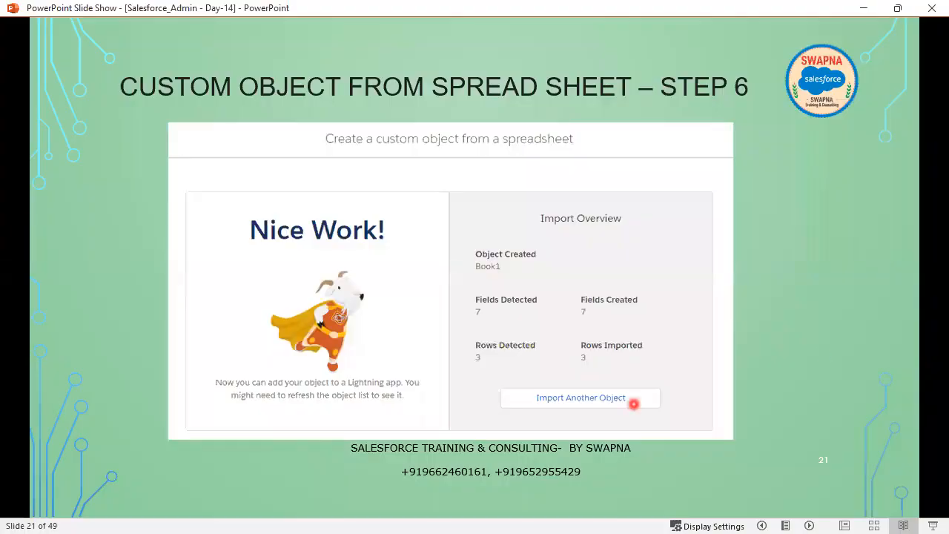
pyautogui.click(25, 231)
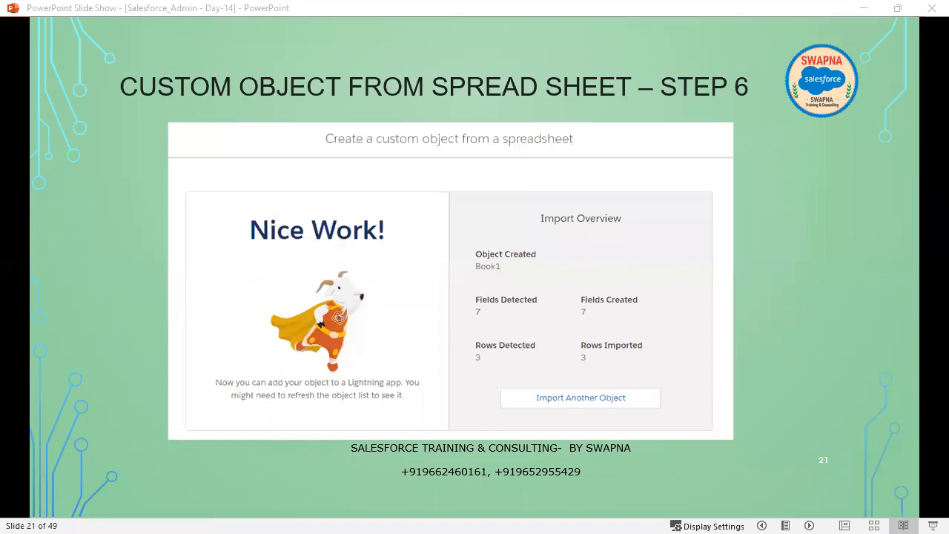
pyautogui.hotkey('alt', 'Tab')
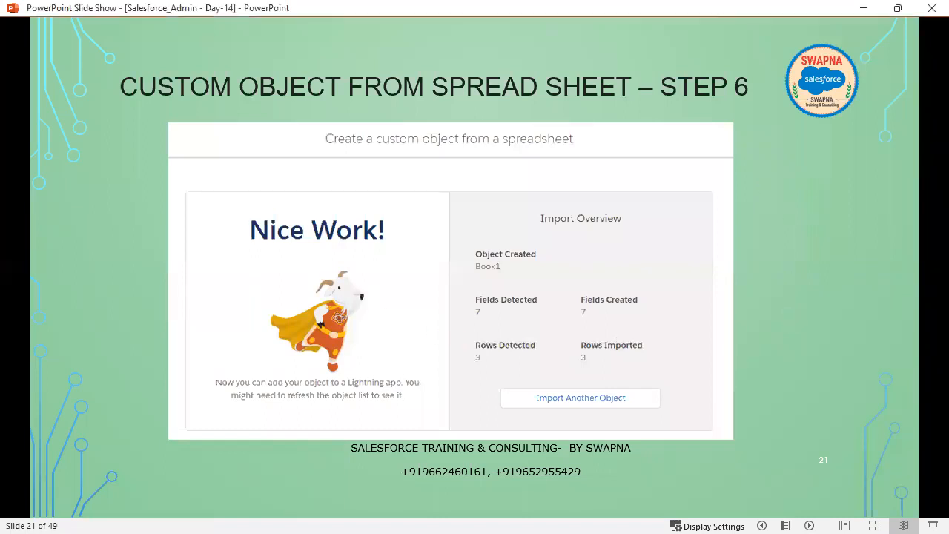
pyautogui.click(860, 217)
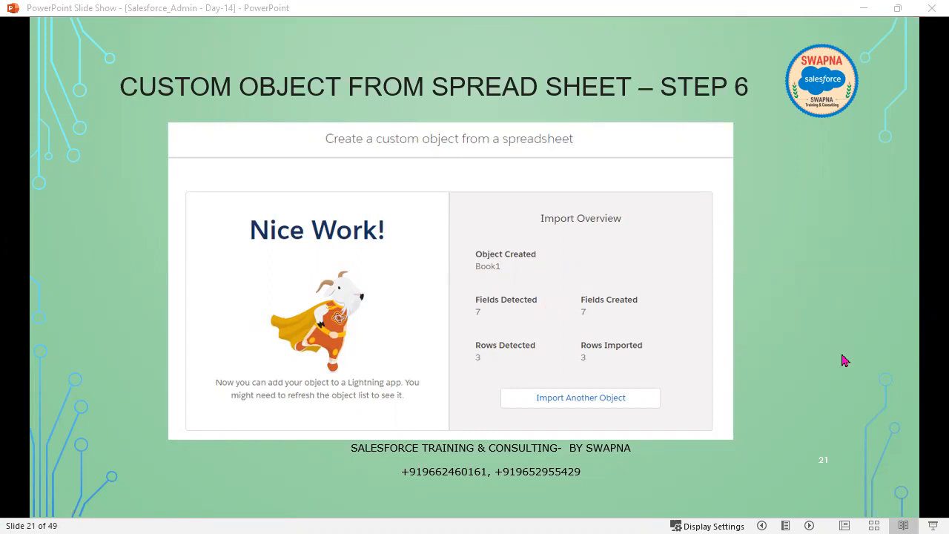
pyautogui.scroll(-2, 722, 437)
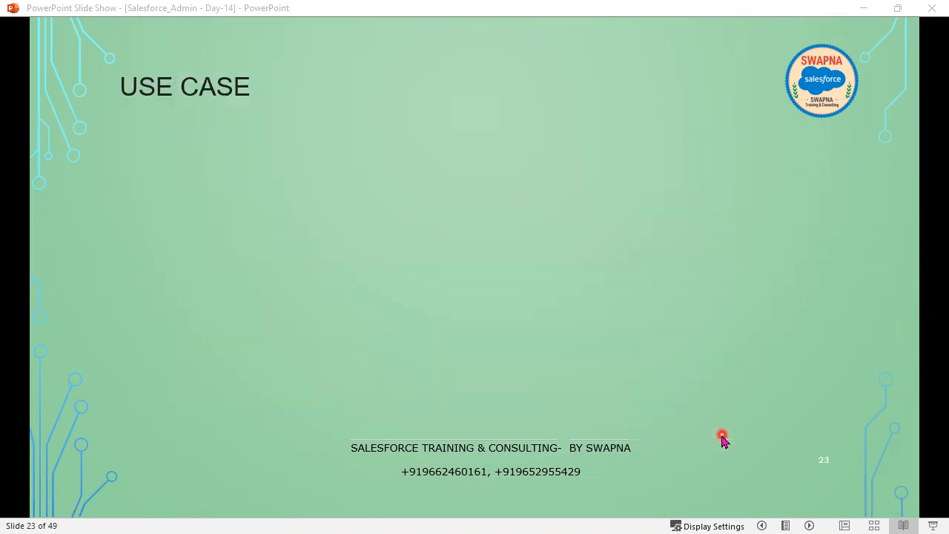
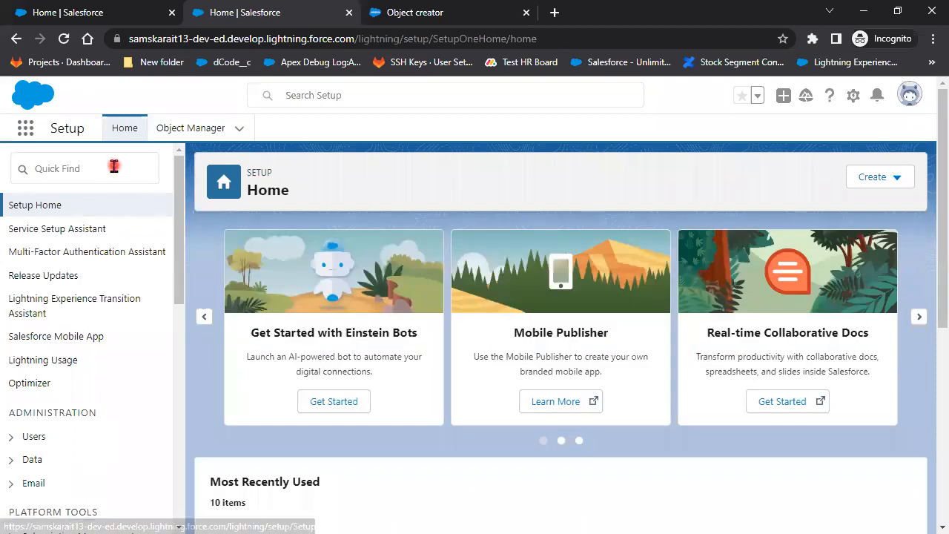
# Search the setup items for "external" from Setup Home
pyautogui.write('ex')
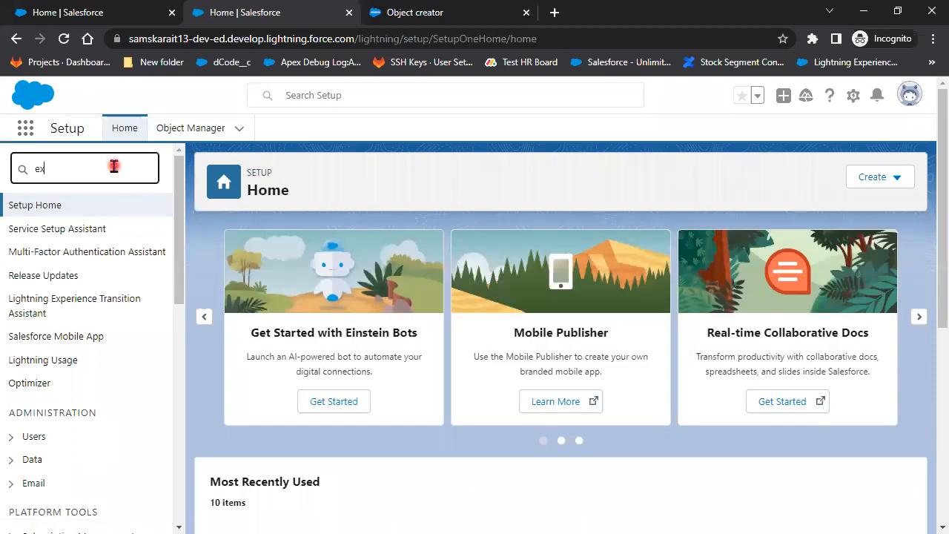
pyautogui.write('terna')
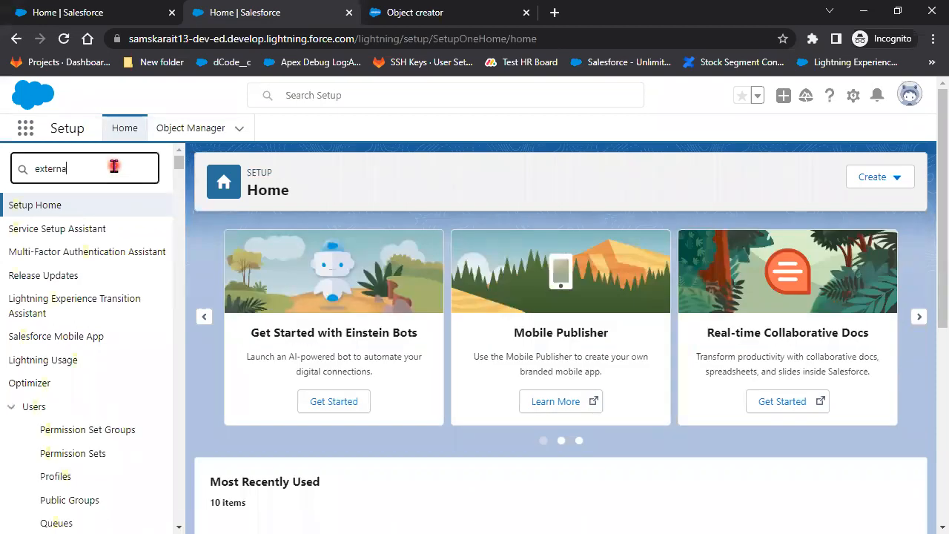
pyautogui.write('l')
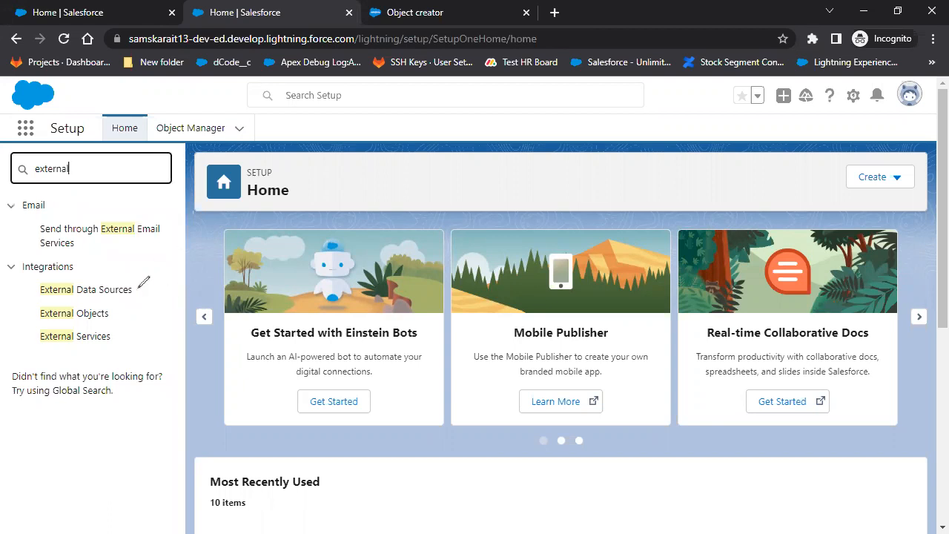
pyautogui.moveTo(27, 274)
pyautogui.mouseDown()
pyautogui.moveTo(92, 271)
pyautogui.moveTo(8, 246)
pyautogui.moveTo(24, 286)
pyautogui.moveTo(74, 261)
pyautogui.mouseUp()
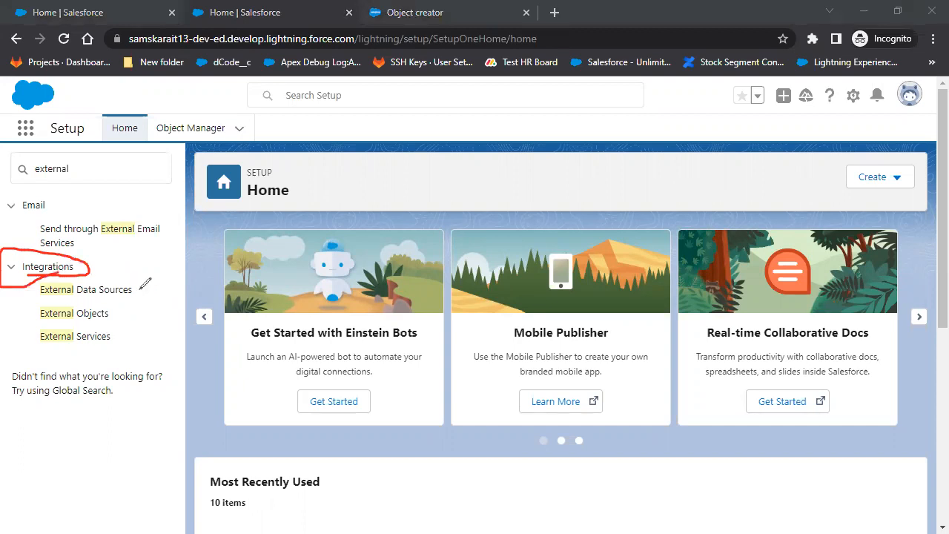
pyautogui.moveTo(135, 283)
pyautogui.mouseDown()
pyautogui.moveTo(141, 294)
pyautogui.moveTo(168, 276)
pyautogui.mouseUp()
pyautogui.moveTo(113, 313); pyautogui.dragTo(176, 294)
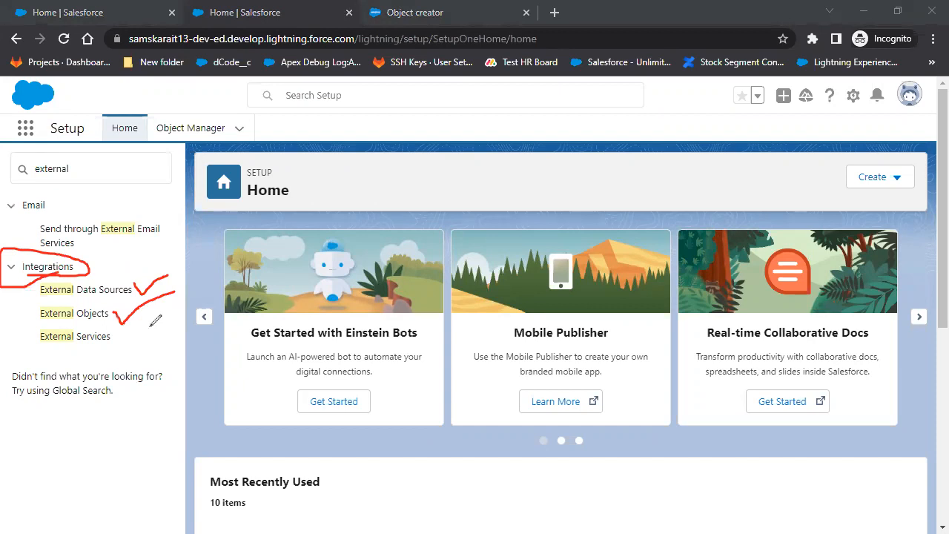
pyautogui.moveTo(119, 335); pyautogui.dragTo(174, 321)
pyautogui.moveTo(36, 272)
pyautogui.mouseDown()
pyautogui.moveTo(26, 364)
pyautogui.moveTo(135, 325)
pyautogui.moveTo(167, 265)
pyautogui.moveTo(43, 273)
pyautogui.mouseUp()
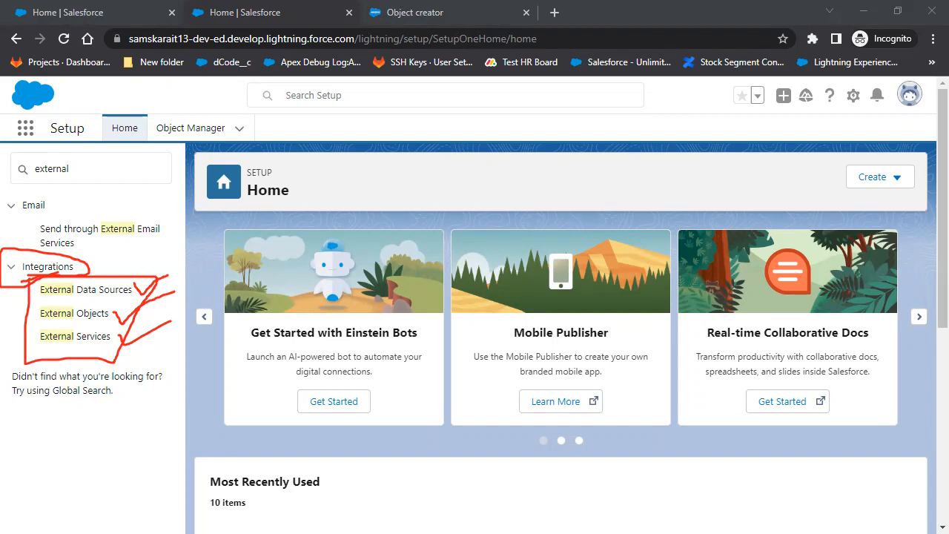
pyautogui.press('Escape')
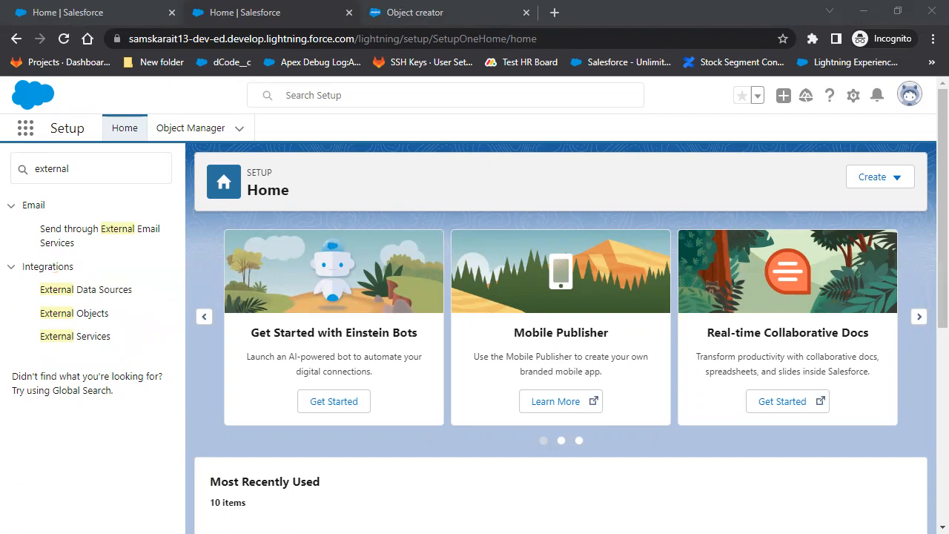
# Open External Data Sources in Salesforce Classic and read the page's description of what external data sources access
pyautogui.click(112, 295)
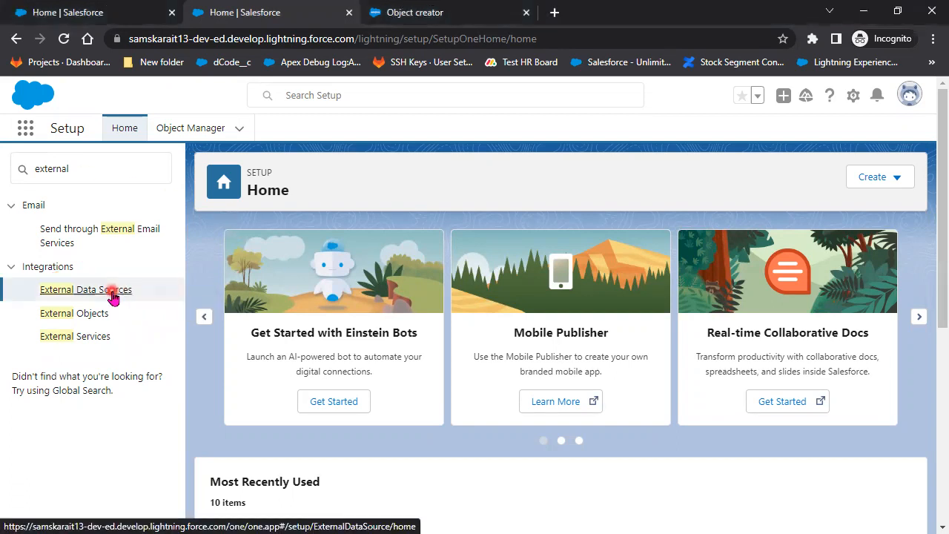
pyautogui.click(113, 296)
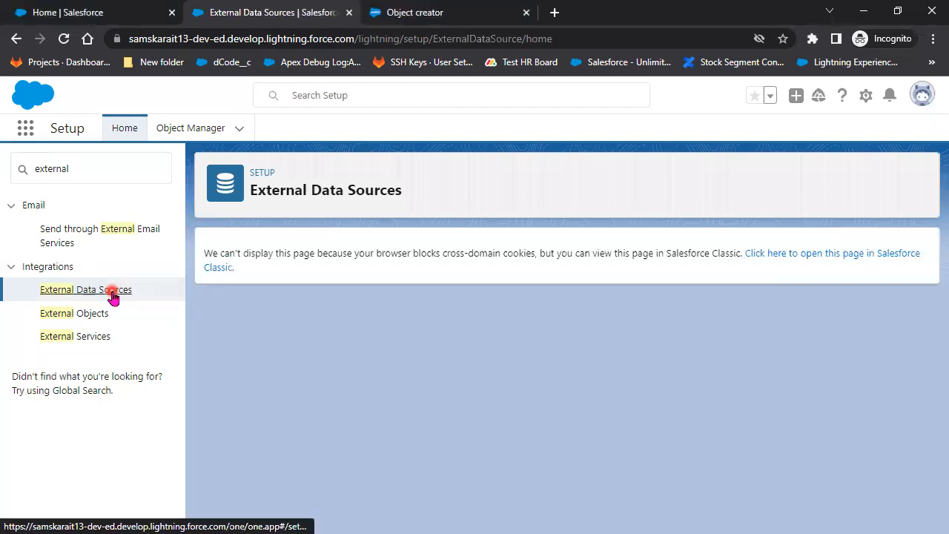
pyautogui.click(830, 254)
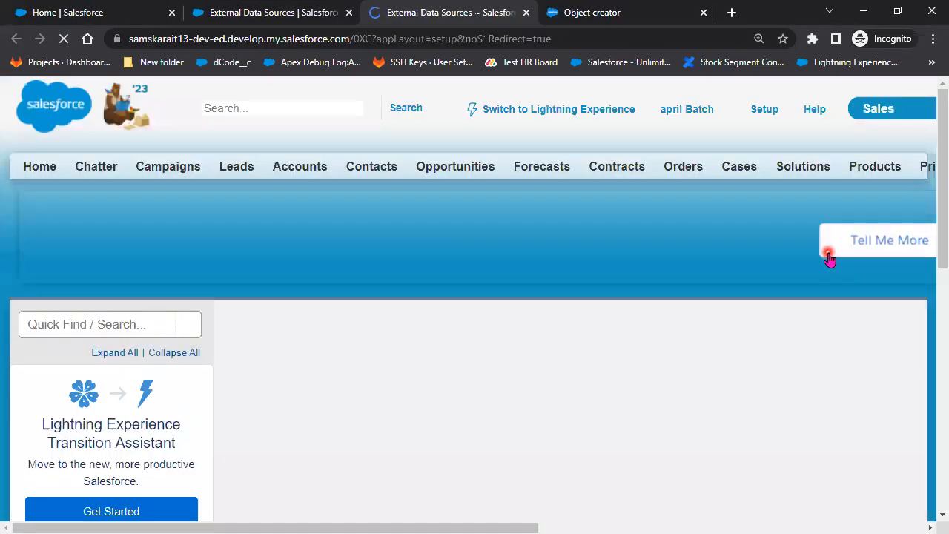
pyautogui.scroll(-2, 669, 347)
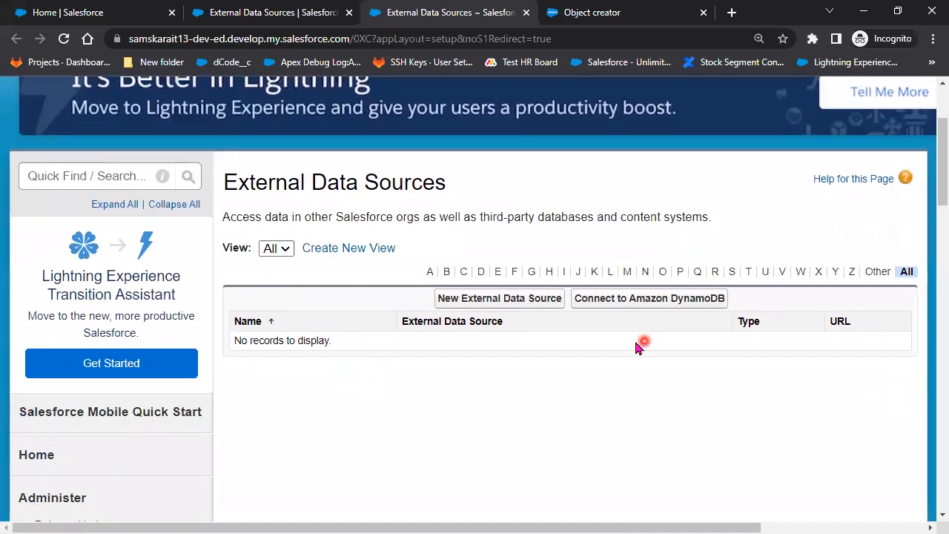
pyautogui.moveTo(216, 215)
pyautogui.mouseDown()
pyautogui.moveTo(314, 229)
pyautogui.moveTo(432, 217)
pyautogui.moveTo(720, 224)
pyautogui.mouseUp()
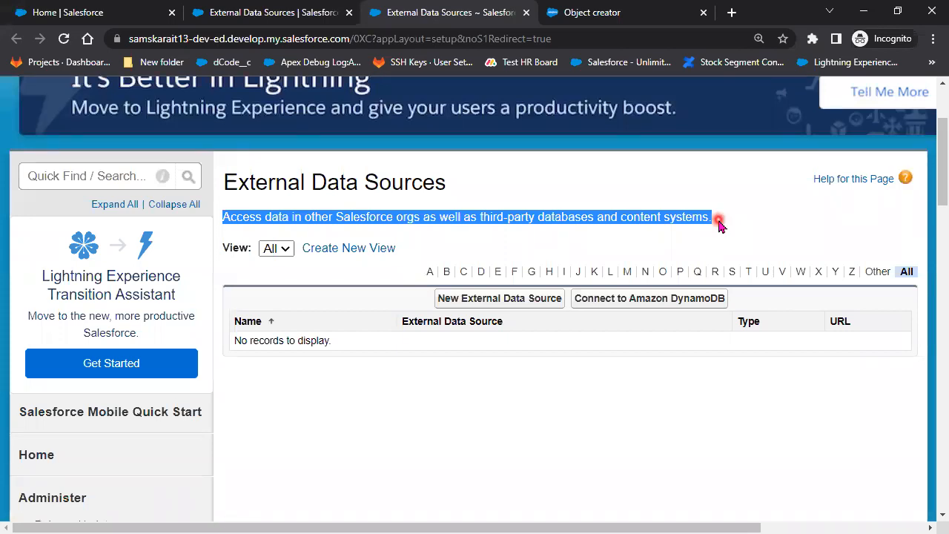
pyautogui.click(616, 257)
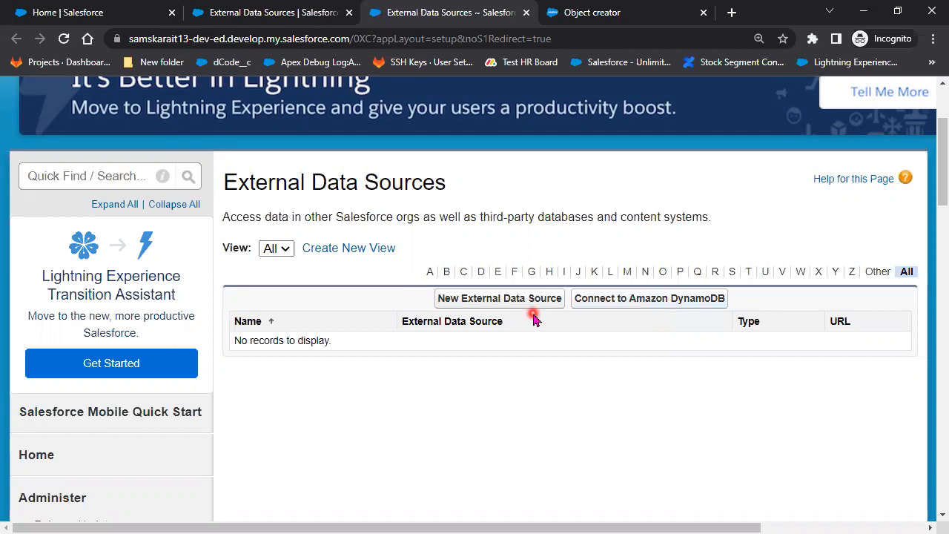
# Start a new external data source and enter Heroku as its label and name
pyautogui.click(495, 307)
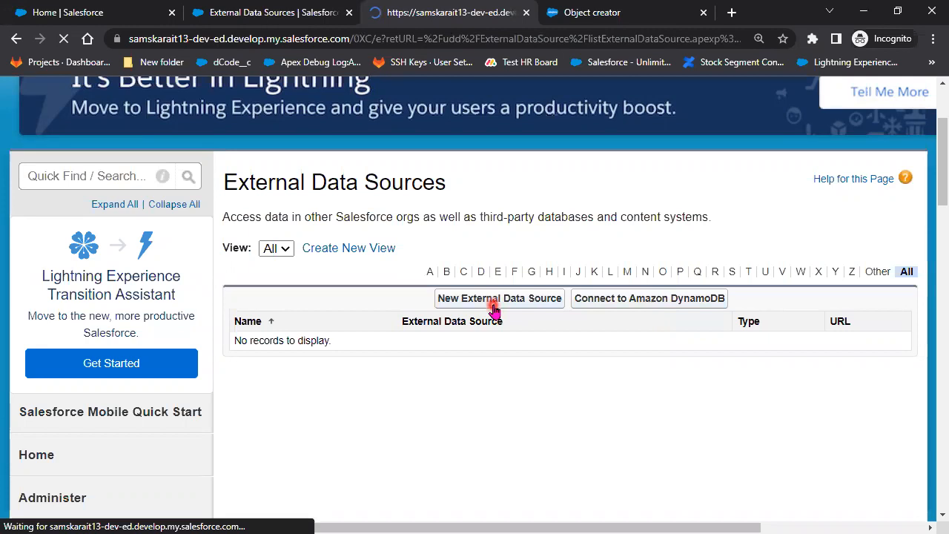
pyautogui.scroll(-2, 682, 327)
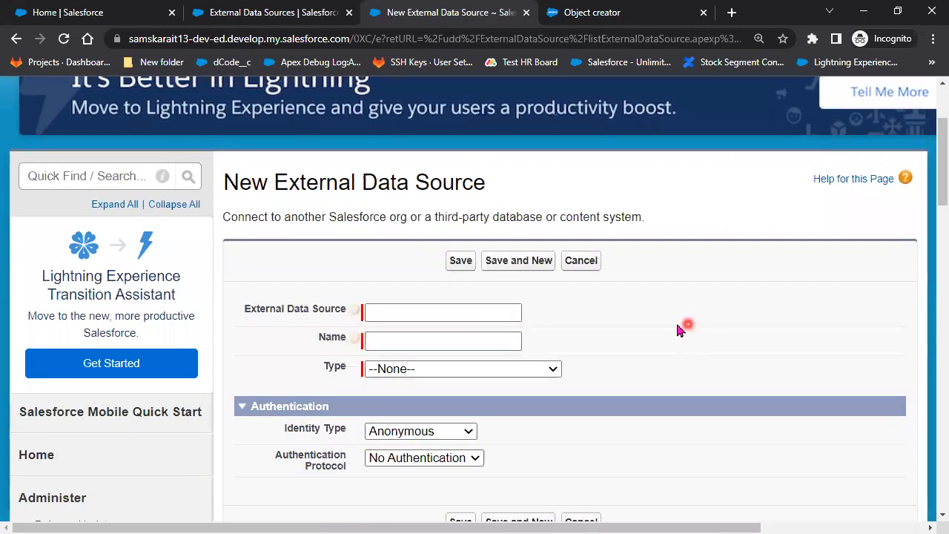
pyautogui.click(431, 309)
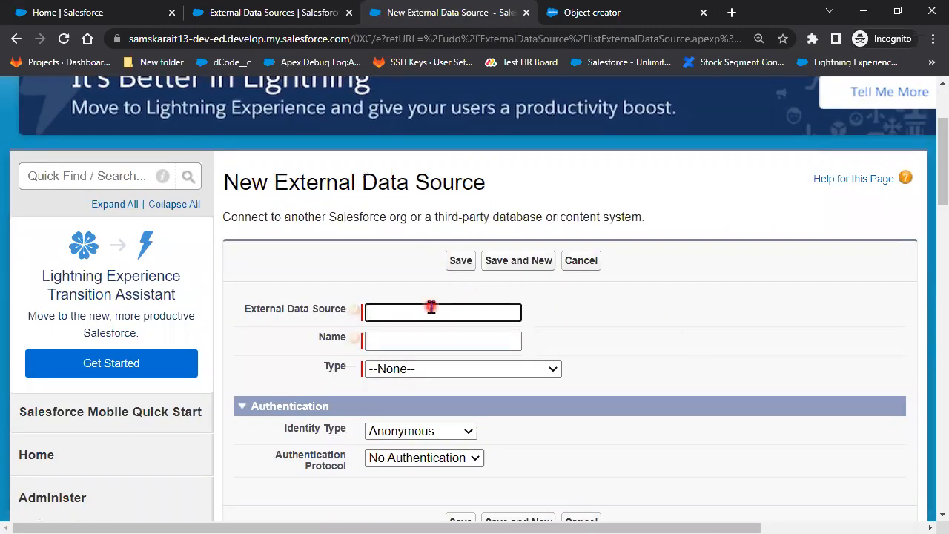
pyautogui.write('Heroku')
pyautogui.click(623, 332)
pyautogui.scroll(-1, 623, 332)
# Set the Heroku data source's type to Salesforce Connect: OData 2.0
pyautogui.click(499, 296)
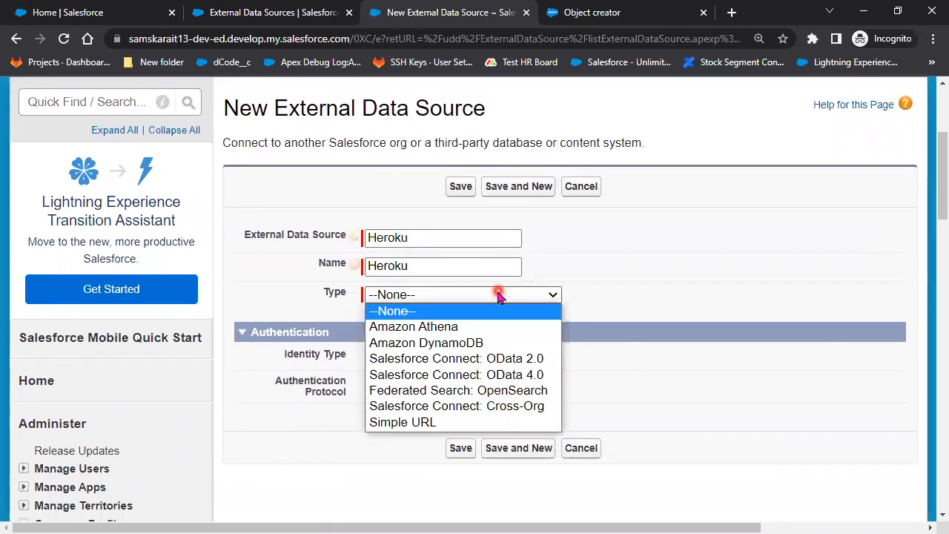
pyautogui.click(507, 364)
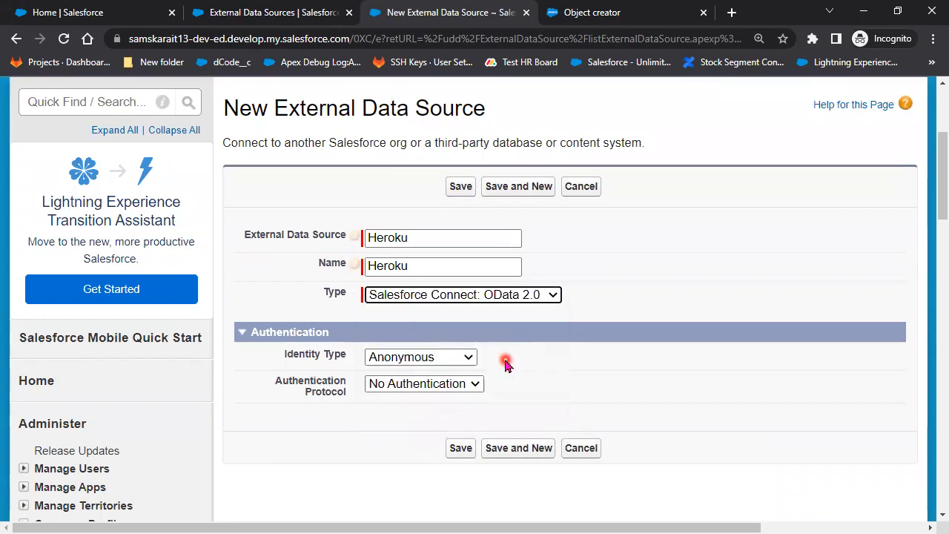
pyautogui.click(476, 300)
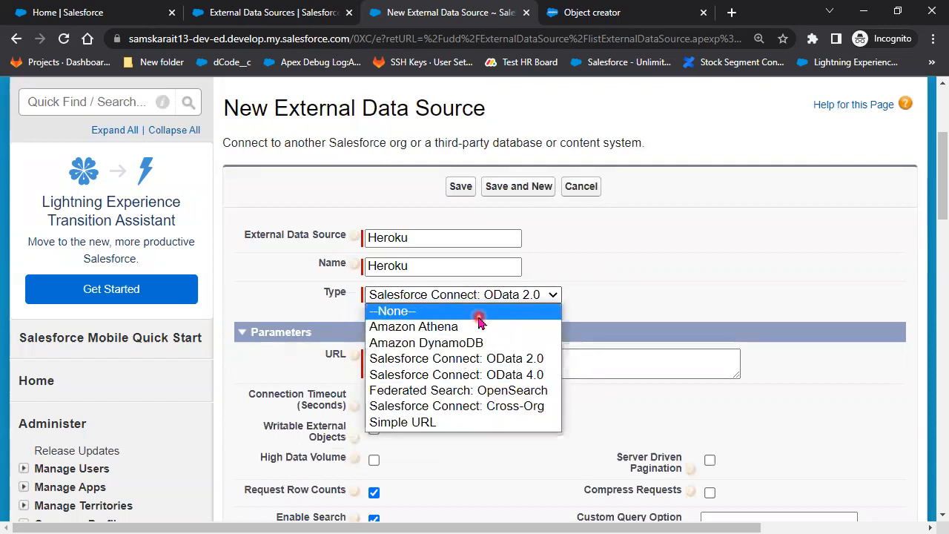
pyautogui.click(492, 359)
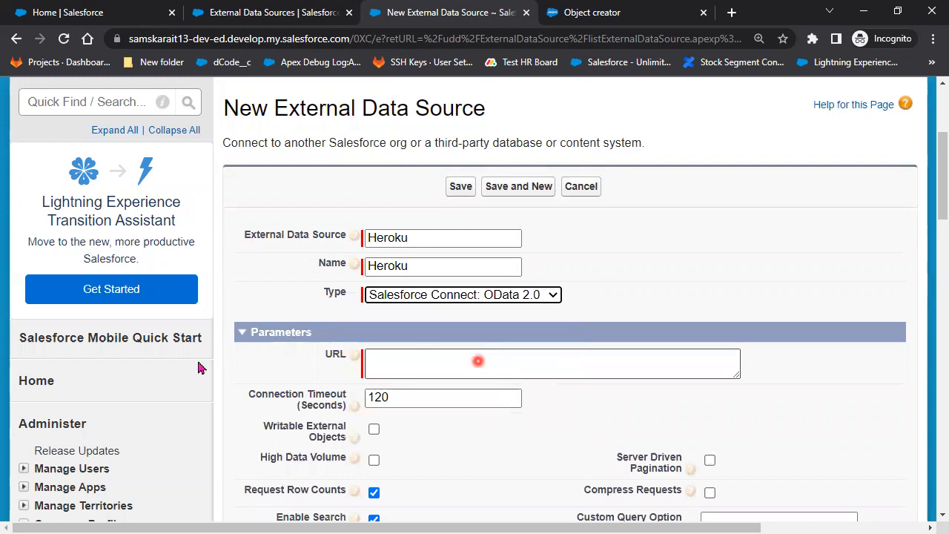
pyautogui.hotkey('alt', 'Tab')
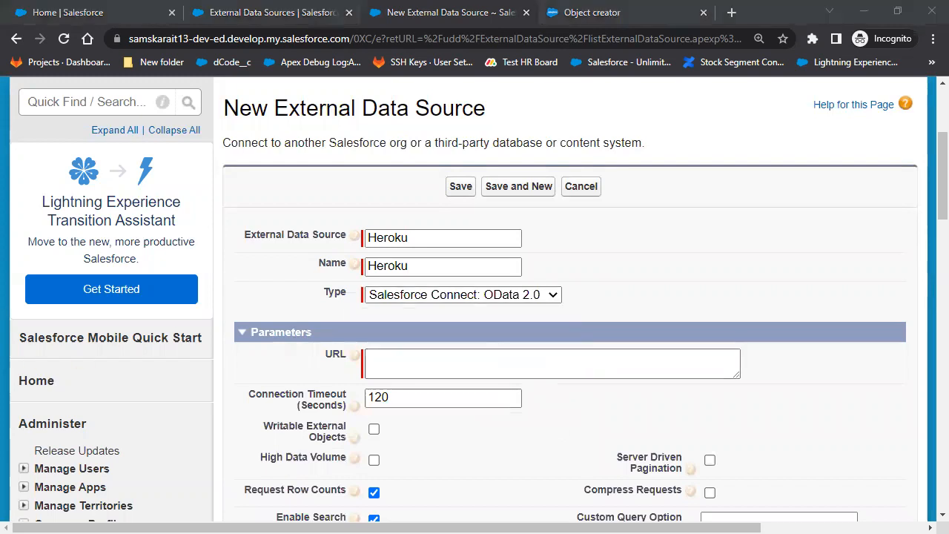
pyautogui.click(387, 356)
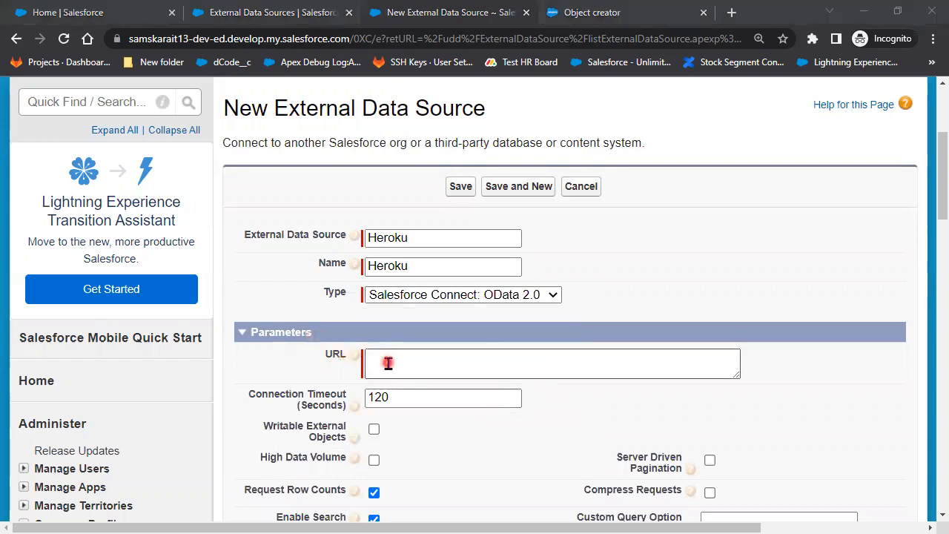
pyautogui.write('https://orderdb.herokuapp.com/orders.svc')
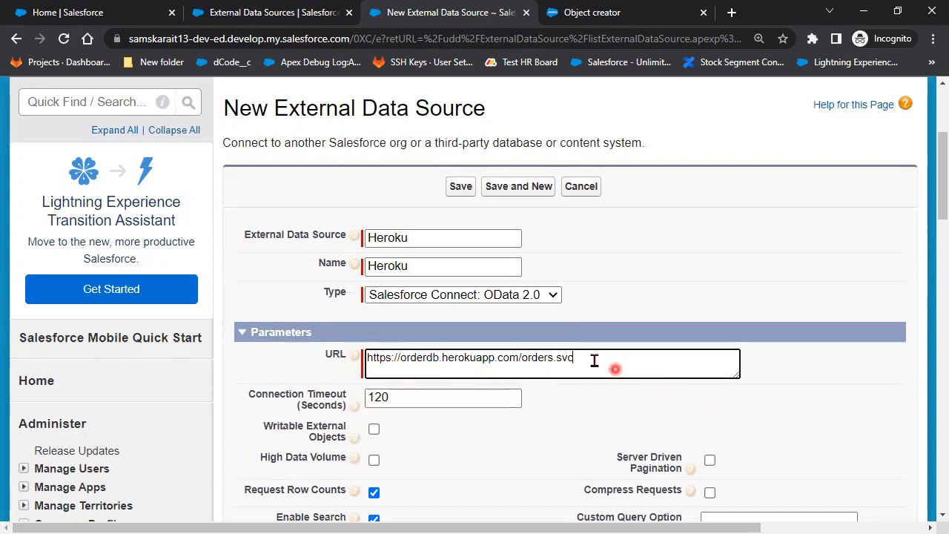
pyautogui.moveTo(591, 358); pyautogui.dragTo(347, 362)
pyautogui.hotkey('ctrl', 'c')
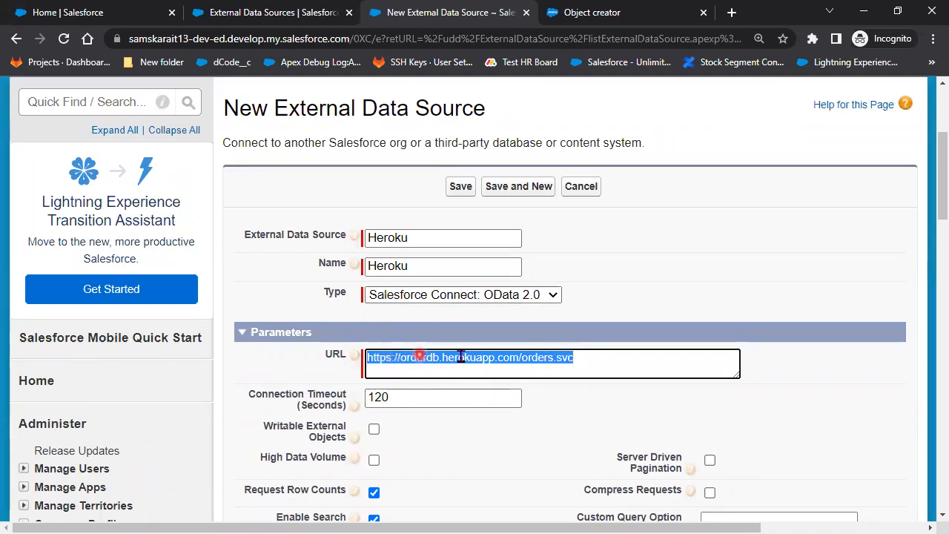
# Examine the identity type and authentication protocol choices available for the OData 2.0 data source
pyautogui.scroll(-2, 557, 378)
pyautogui.scroll(-2, 558, 378)
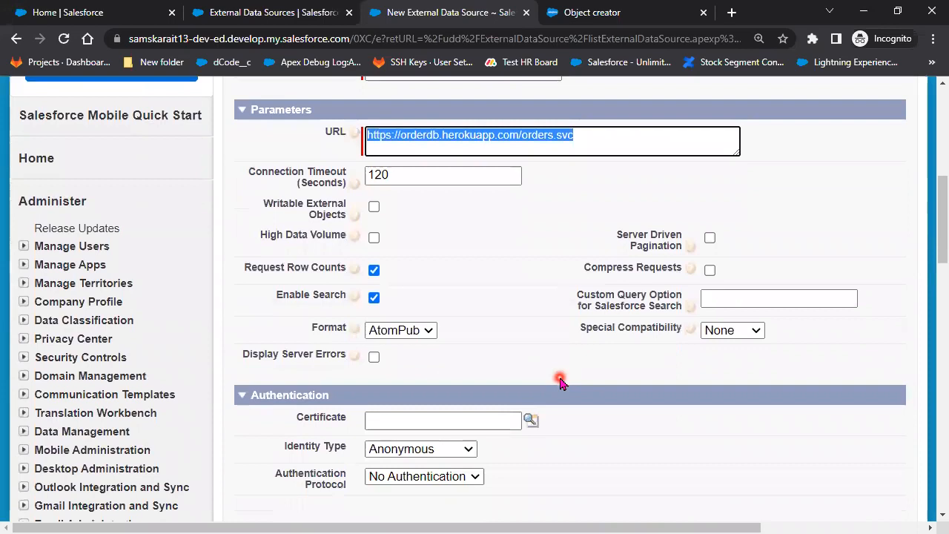
pyautogui.click(473, 478)
pyautogui.click(448, 449)
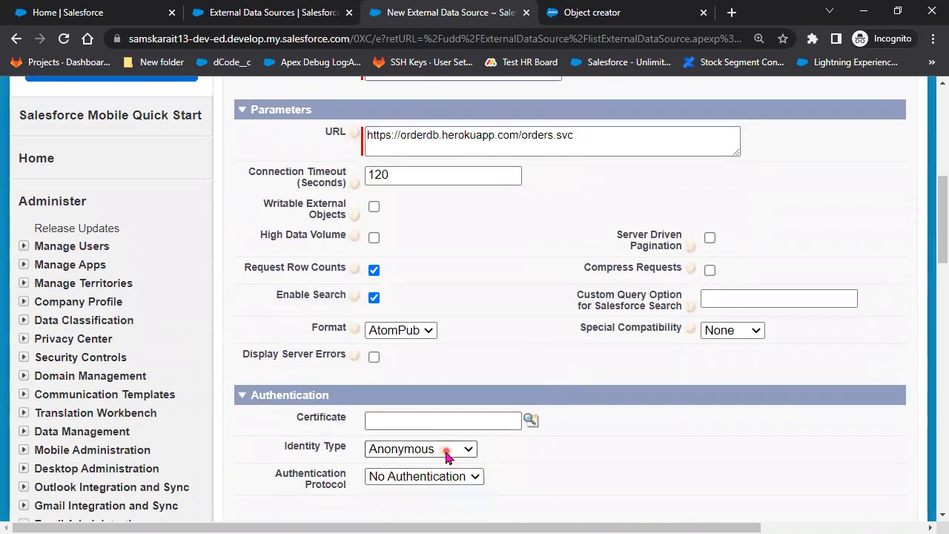
pyautogui.click(447, 448)
pyautogui.click(548, 456)
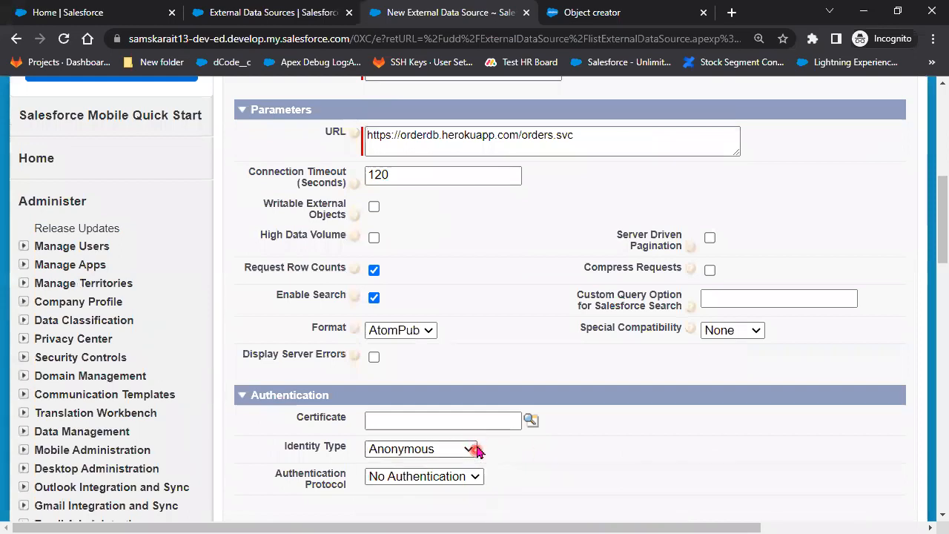
# Change the data source type to Salesforce Connect: OData 4.0 and check its authentication protocol and identity type options
pyautogui.scroll(4, 479, 445)
pyautogui.click(501, 227)
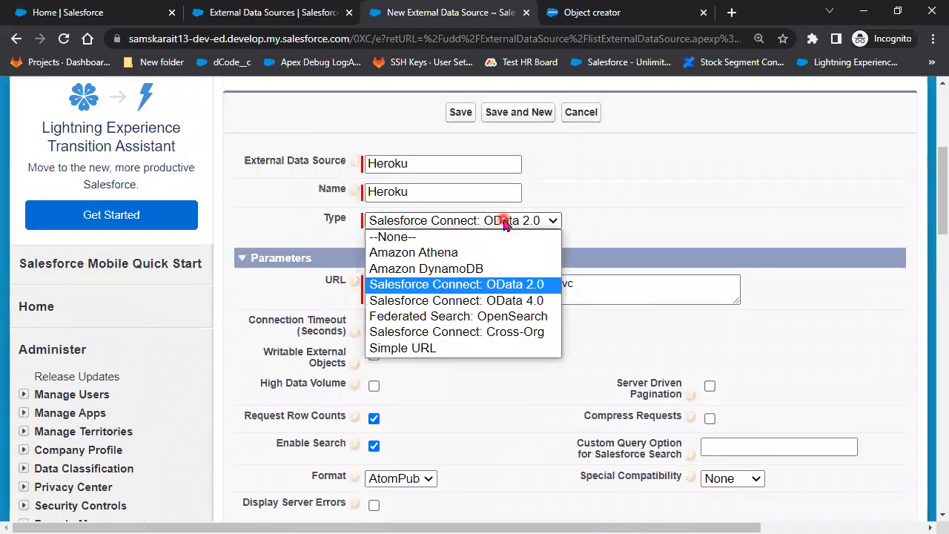
pyautogui.click(500, 300)
pyautogui.scroll(-5, 541, 405)
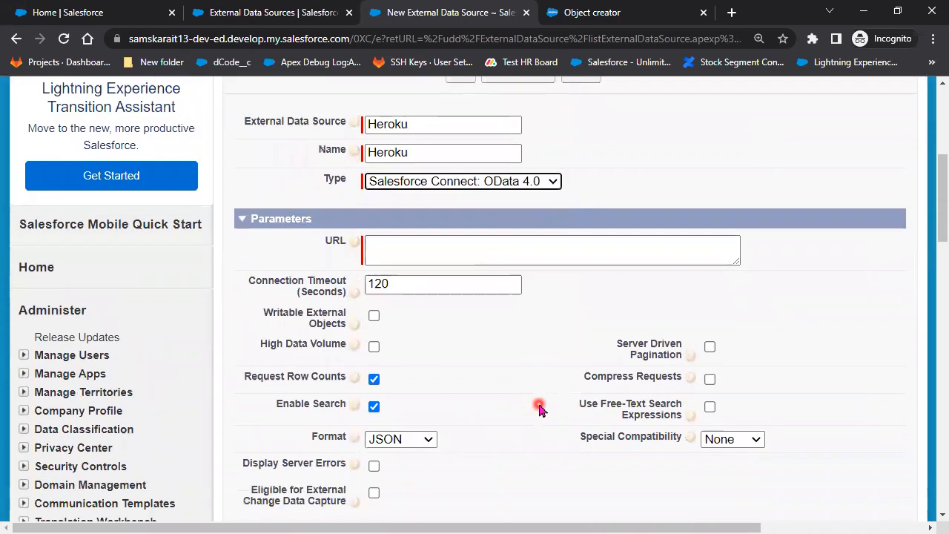
pyautogui.click(471, 434)
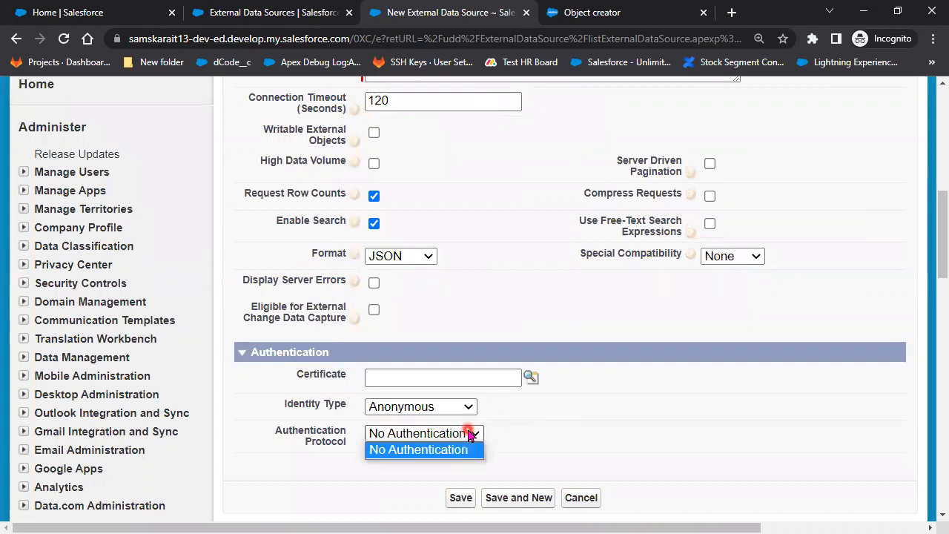
pyautogui.click(466, 410)
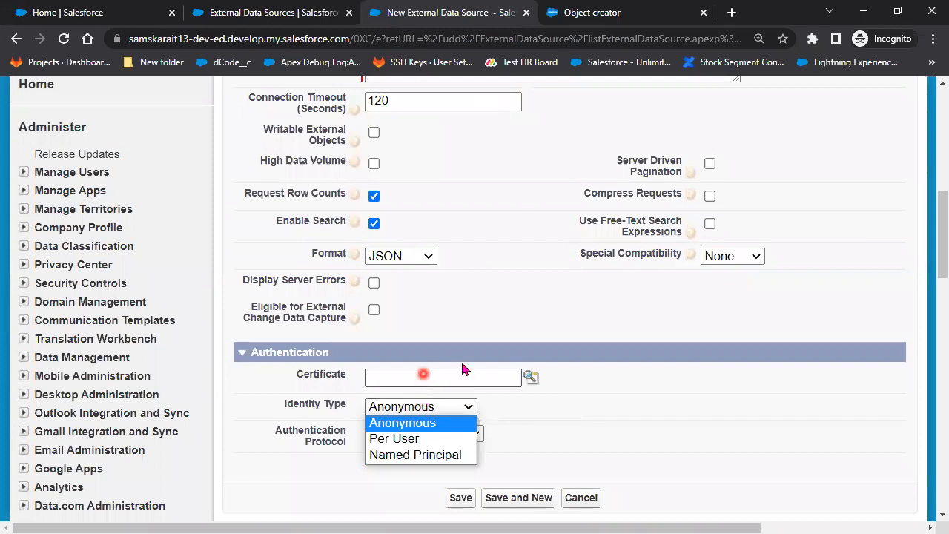
pyautogui.scroll(1, 641, 402)
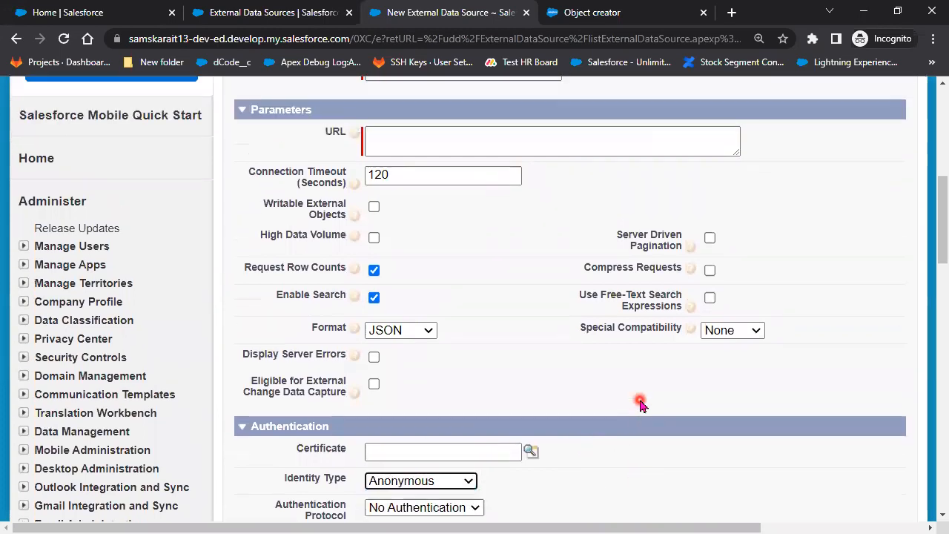
pyautogui.scroll(2, 555, 375)
pyautogui.click(434, 287)
pyautogui.hotkey('ctrl', 'v')
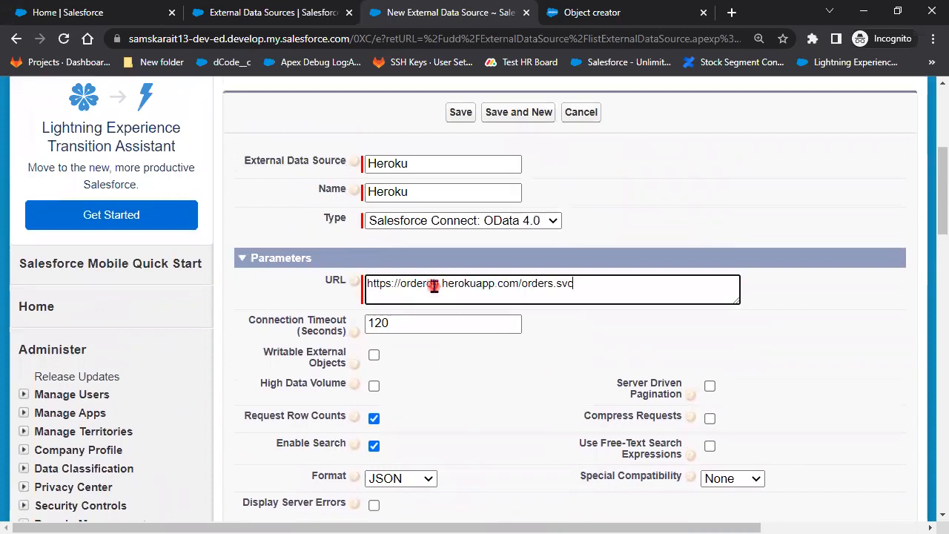
# Try Named Principal as the data source's identity type, and set it back to Anonymous
pyautogui.scroll(-5, 631, 369)
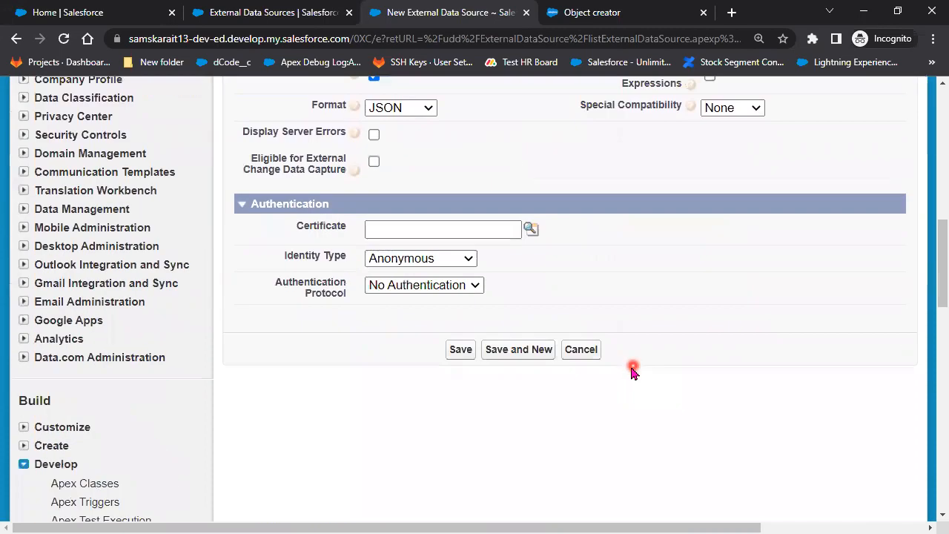
pyautogui.click(439, 285)
pyautogui.click(440, 261)
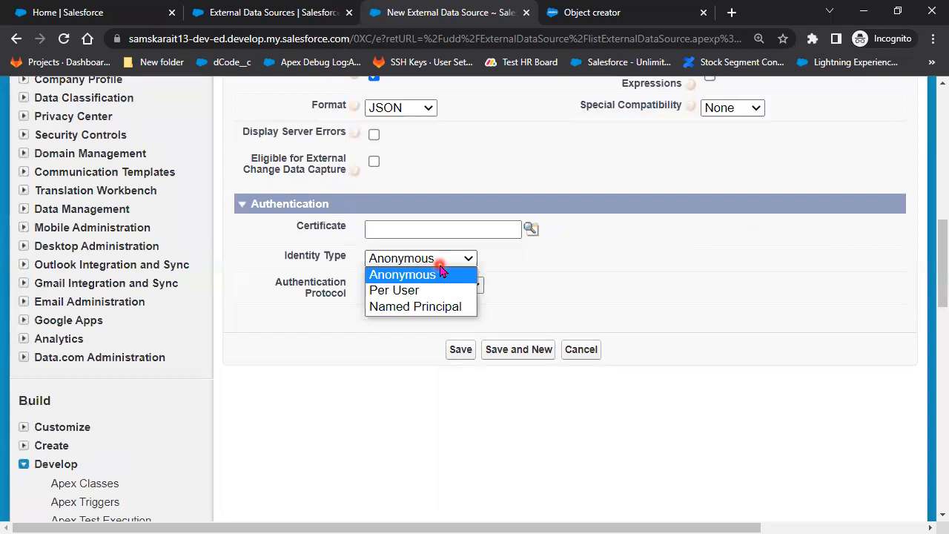
pyautogui.click(433, 308)
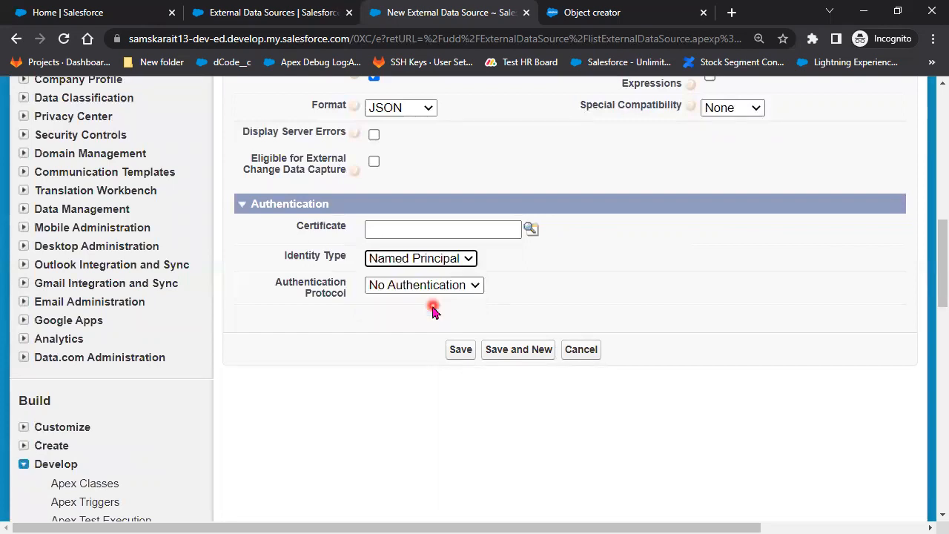
pyautogui.scroll(1, 591, 303)
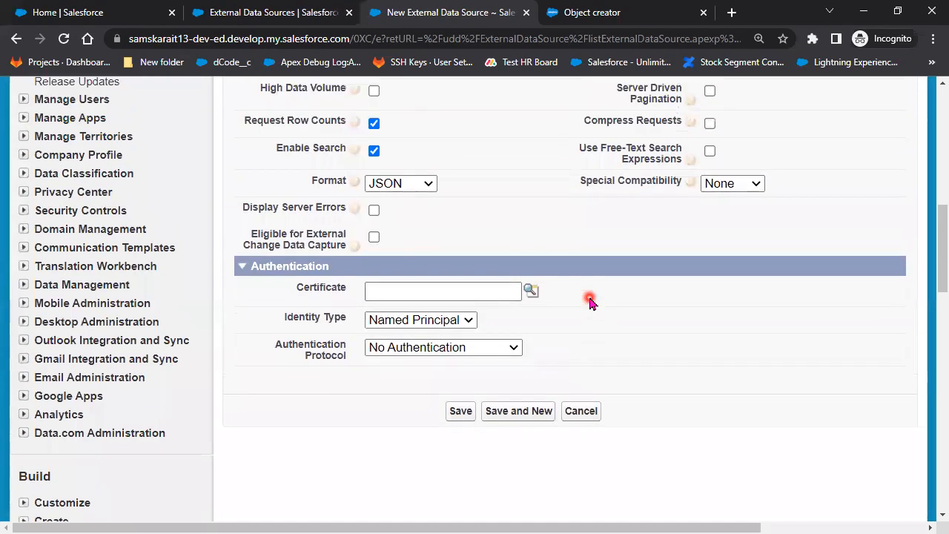
pyautogui.scroll(1, 591, 303)
pyautogui.click(453, 392)
pyautogui.click(445, 407)
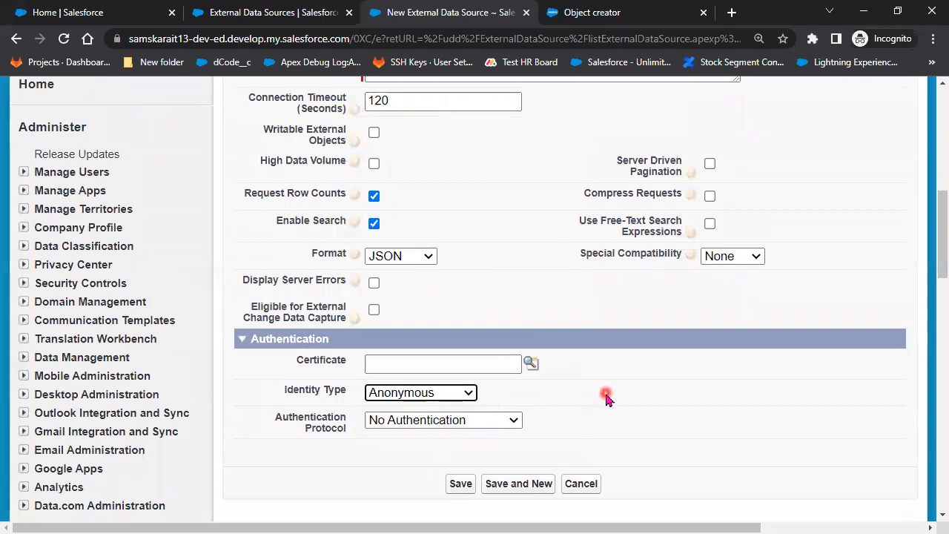
pyautogui.scroll(2, 606, 398)
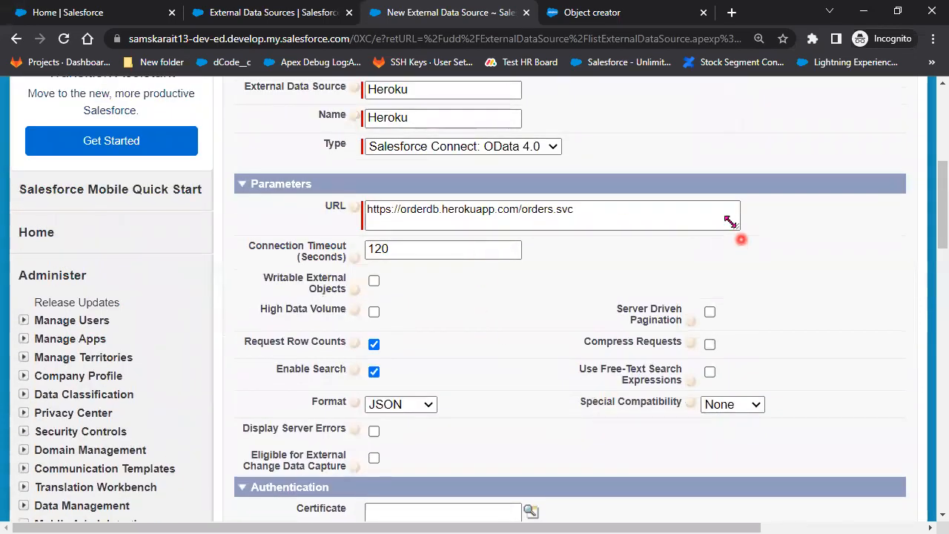
pyautogui.click(532, 149)
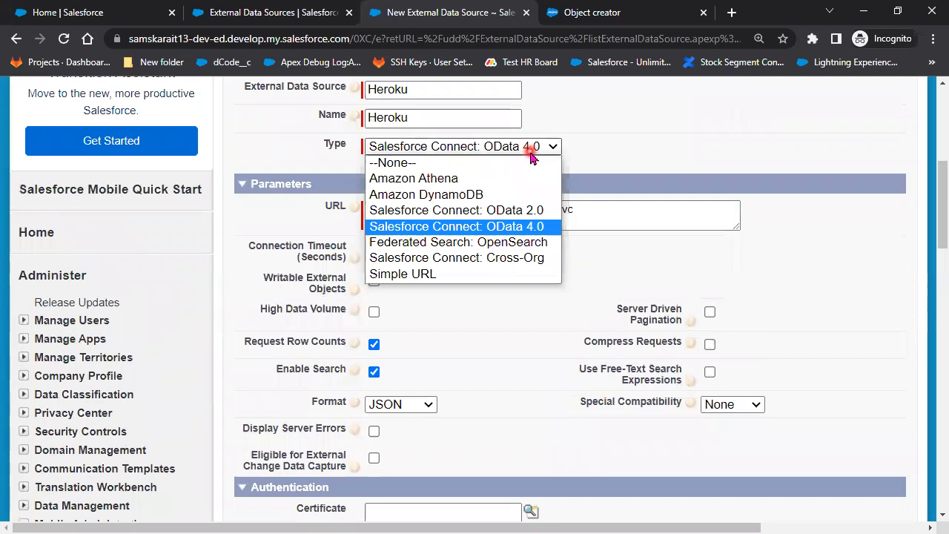
pyautogui.click(509, 258)
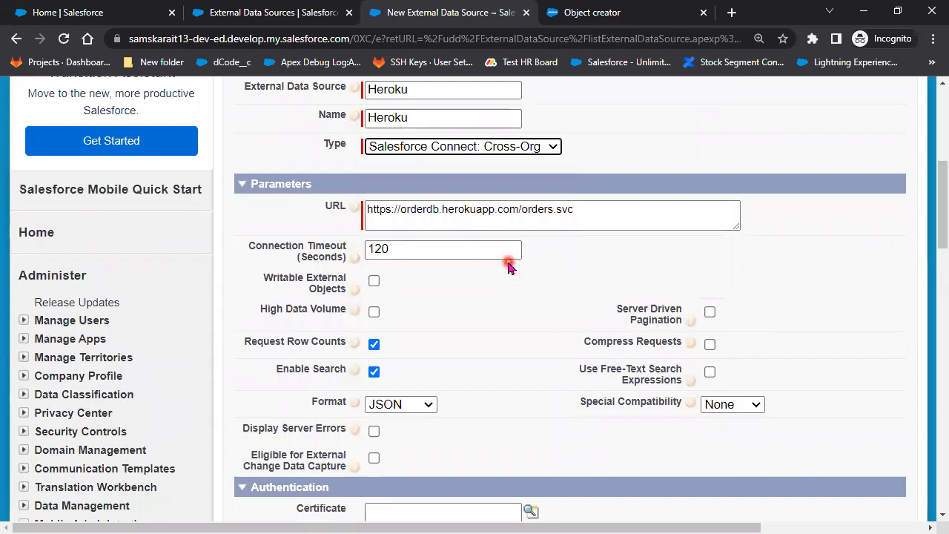
pyautogui.scroll(-3, 564, 299)
pyautogui.scroll(3, 570, 303)
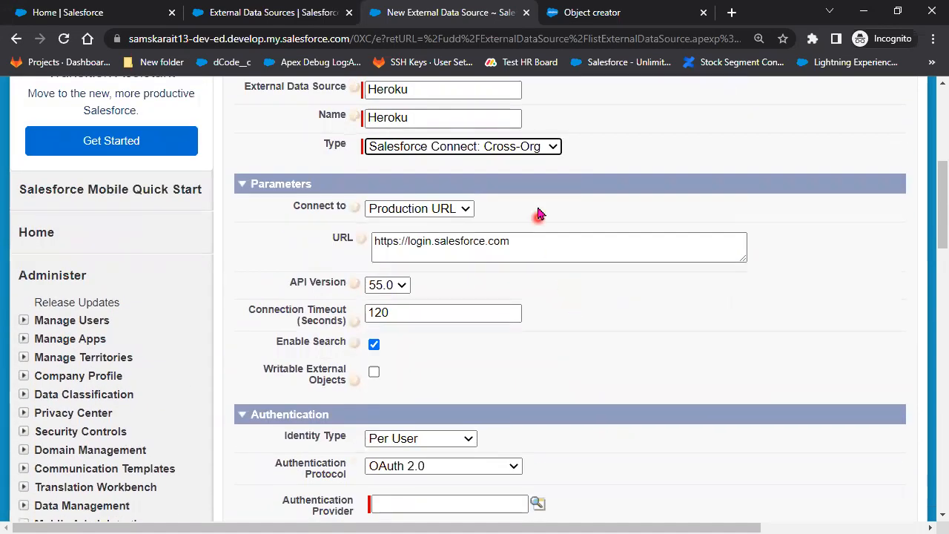
pyautogui.moveTo(519, 242); pyautogui.dragTo(308, 234)
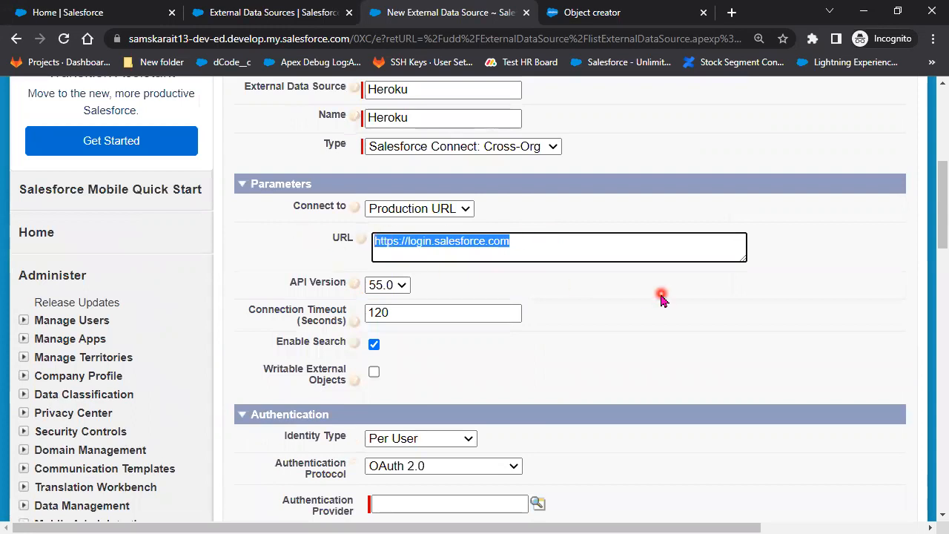
pyautogui.write('https://orderdb.herokuapp.com/orders.svc')
# Check the authentication provider lookup of the Cross-Org data source and try Password Authentication as its authentication protocol
pyautogui.scroll(-1, 662, 299)
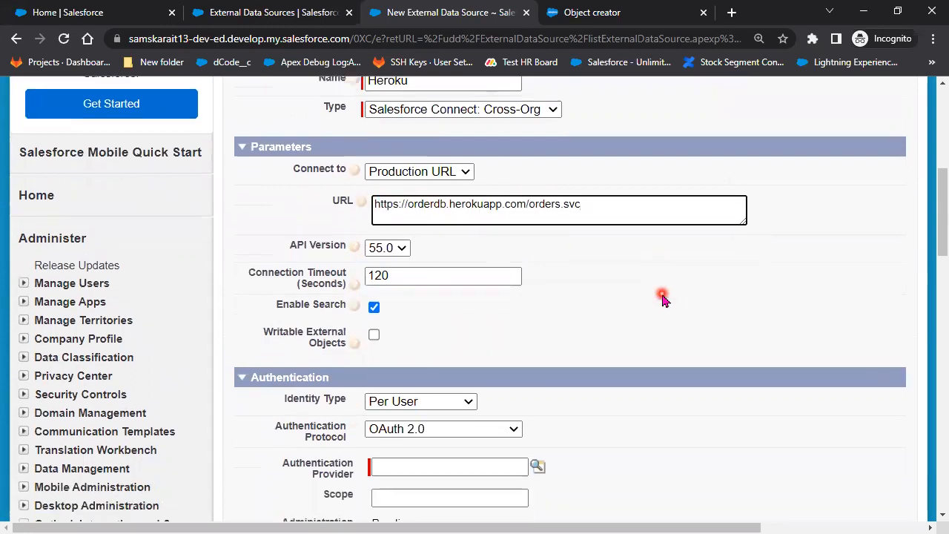
pyautogui.click(538, 429)
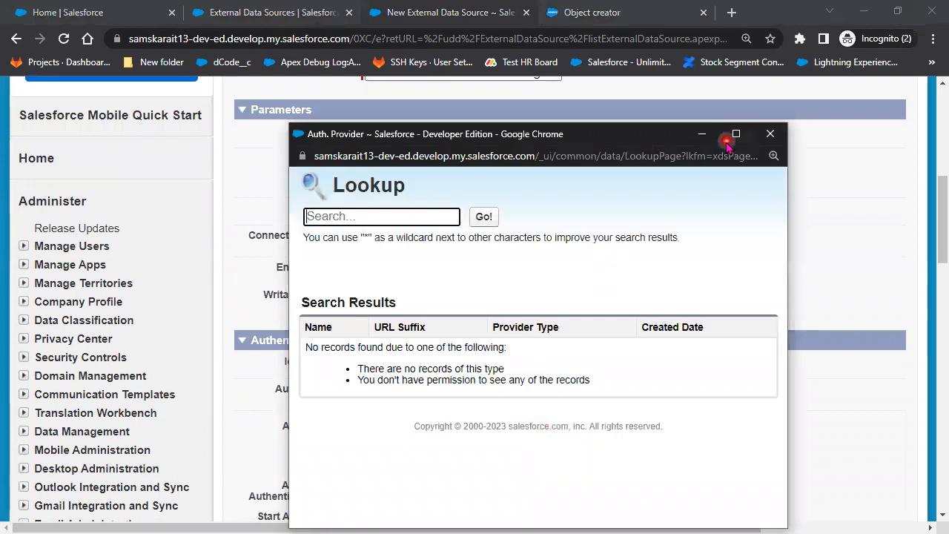
pyautogui.click(771, 134)
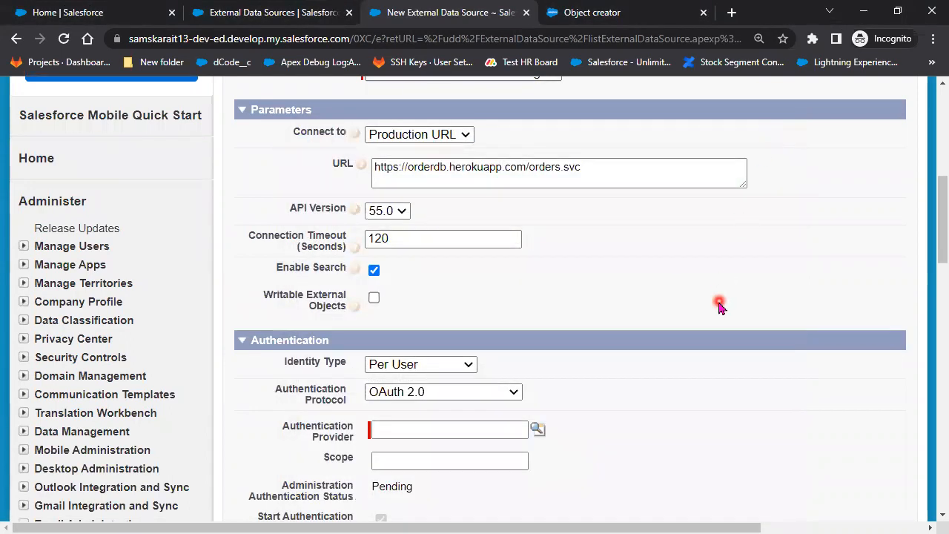
pyautogui.scroll(3, 718, 307)
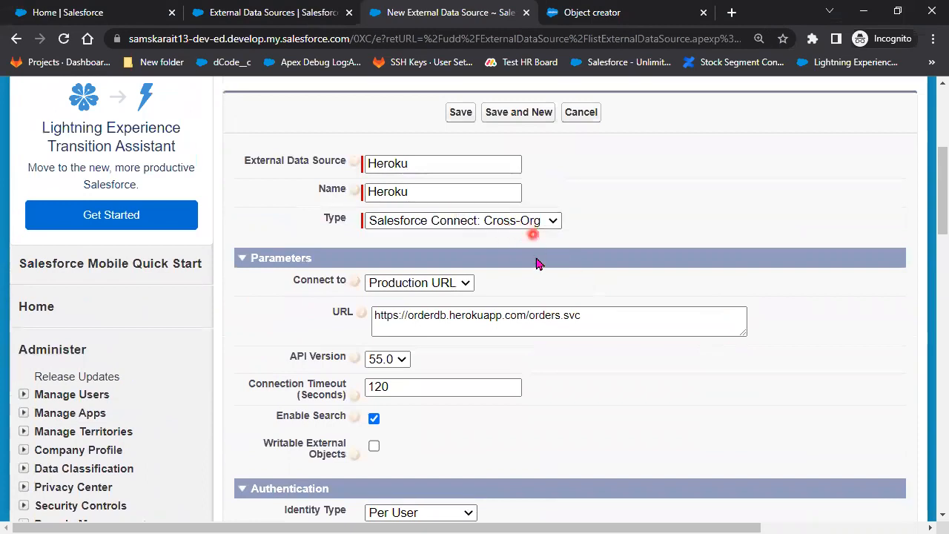
pyautogui.scroll(-3, 536, 324)
pyautogui.click(430, 317)
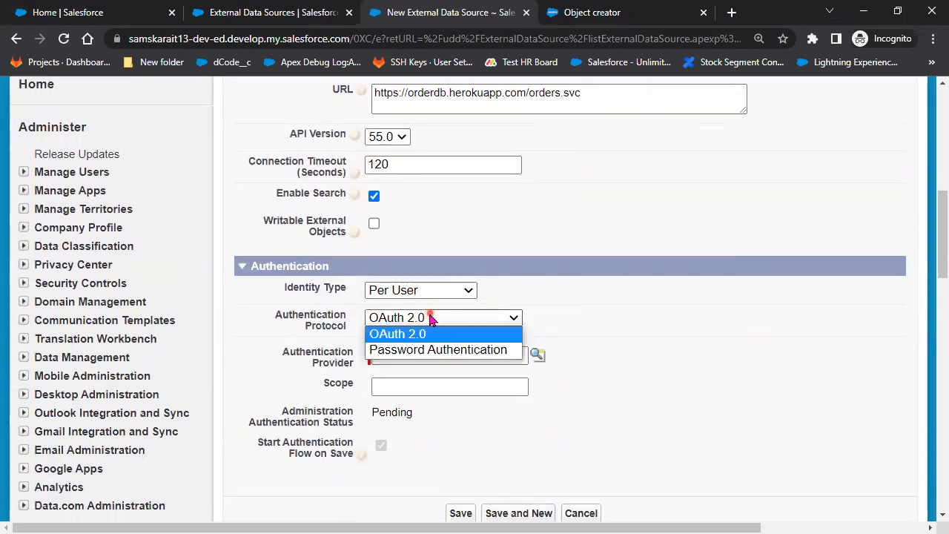
pyautogui.click(488, 351)
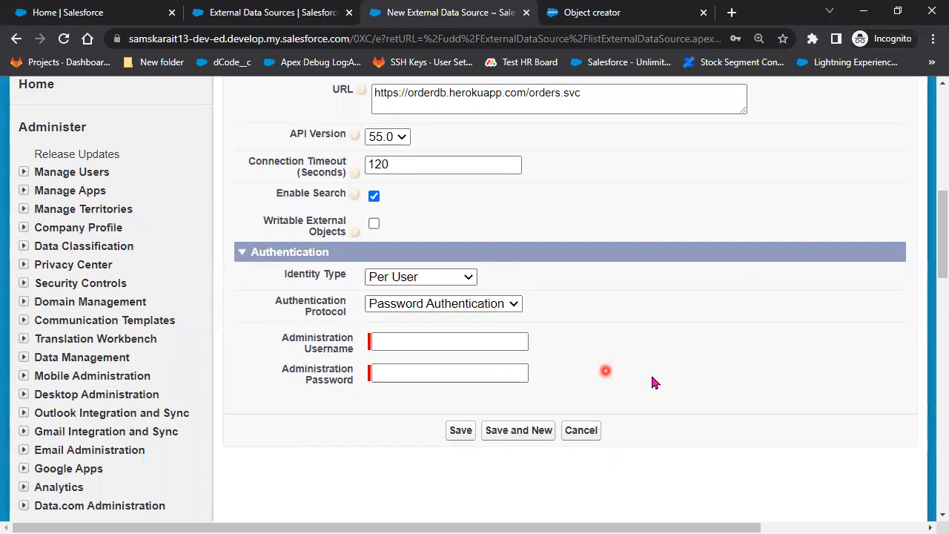
# Try Simple URL as the data source type and check its authentication protocol choices
pyautogui.scroll(2, 663, 381)
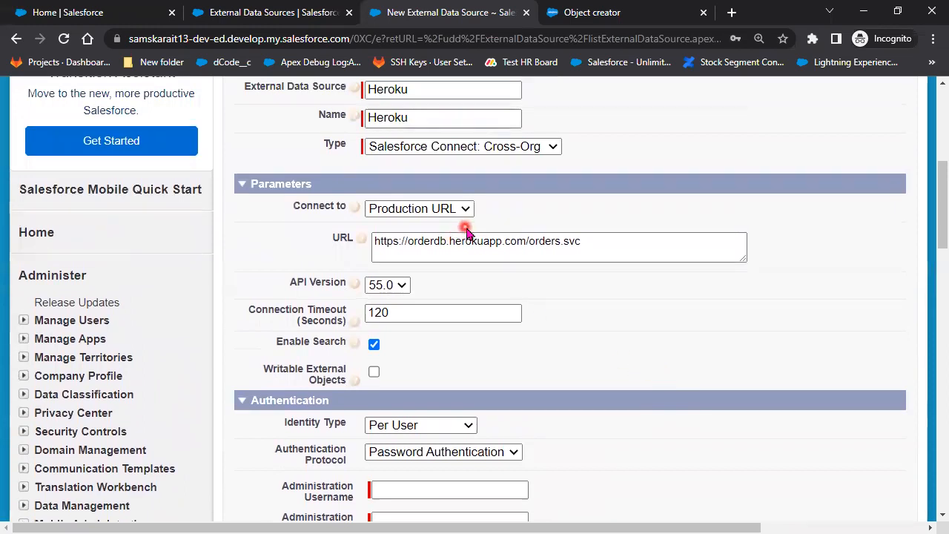
pyautogui.click(488, 152)
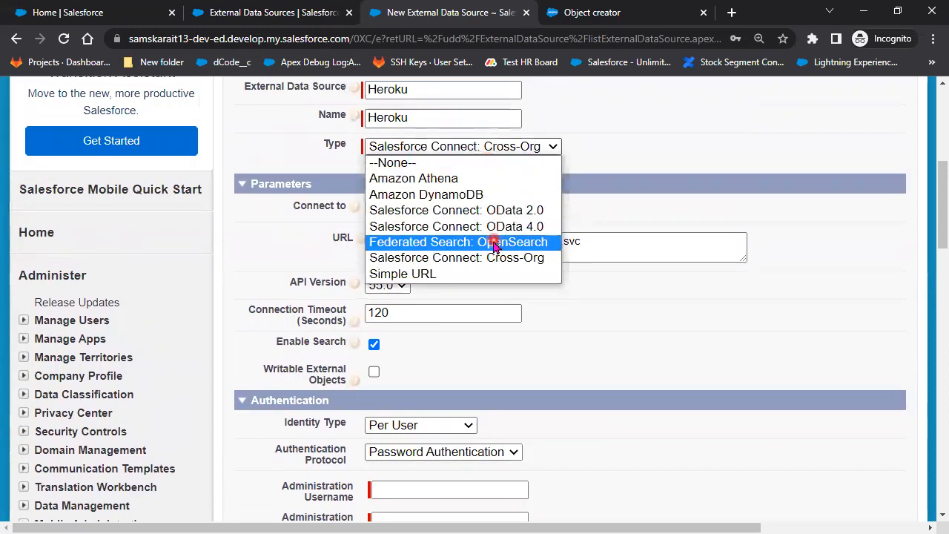
pyautogui.click(488, 274)
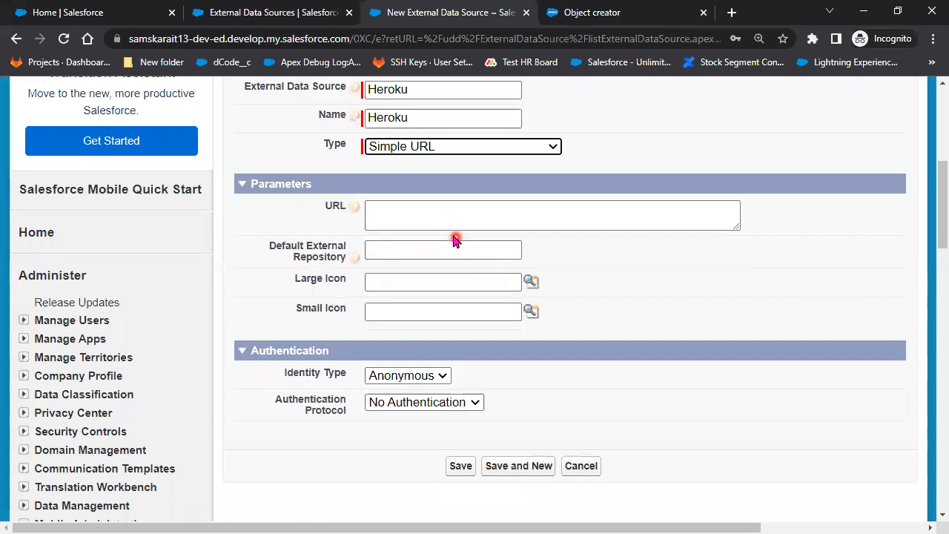
pyautogui.click(443, 209)
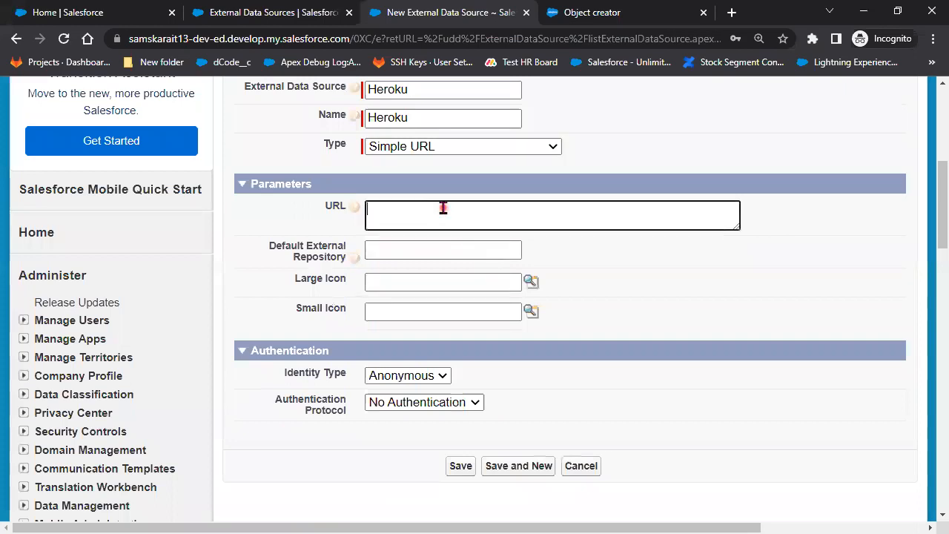
pyautogui.click(477, 406)
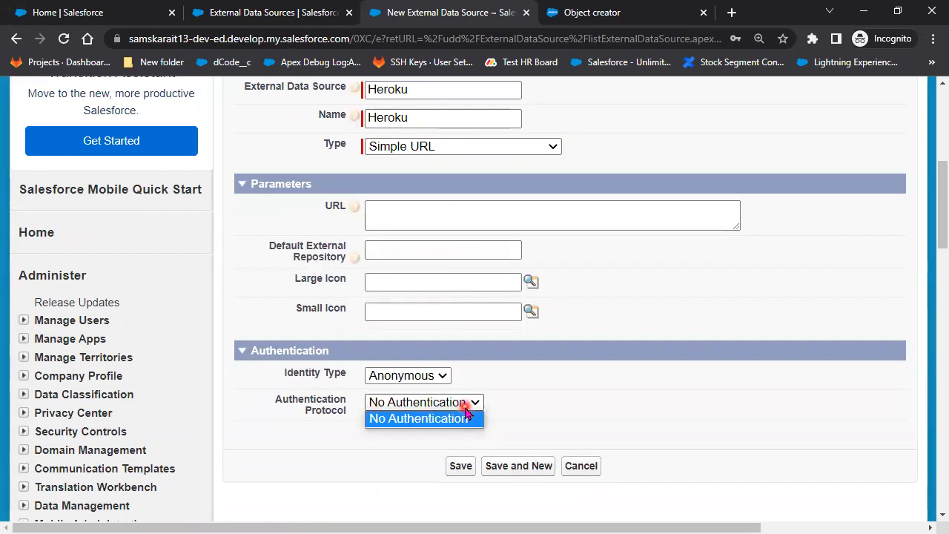
pyautogui.click(438, 147)
pyautogui.click(471, 212)
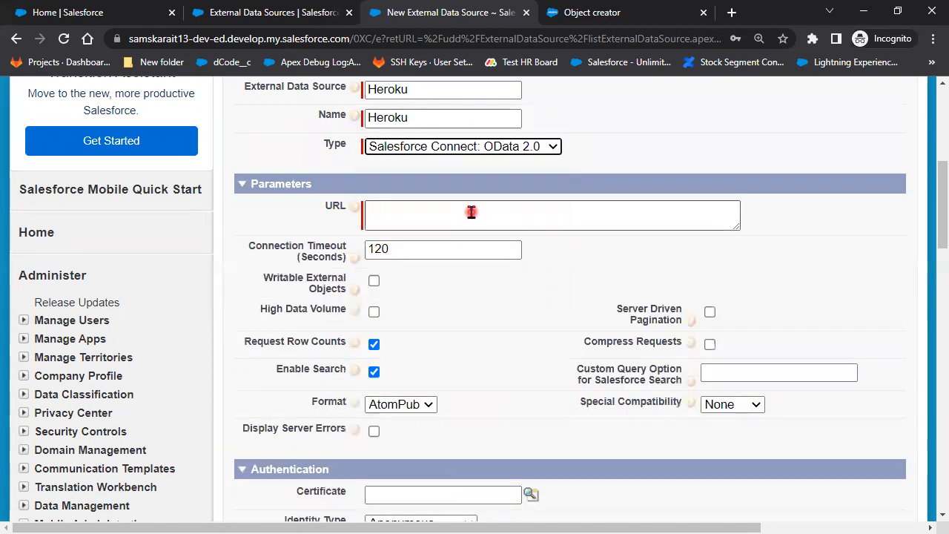
pyautogui.click(461, 212)
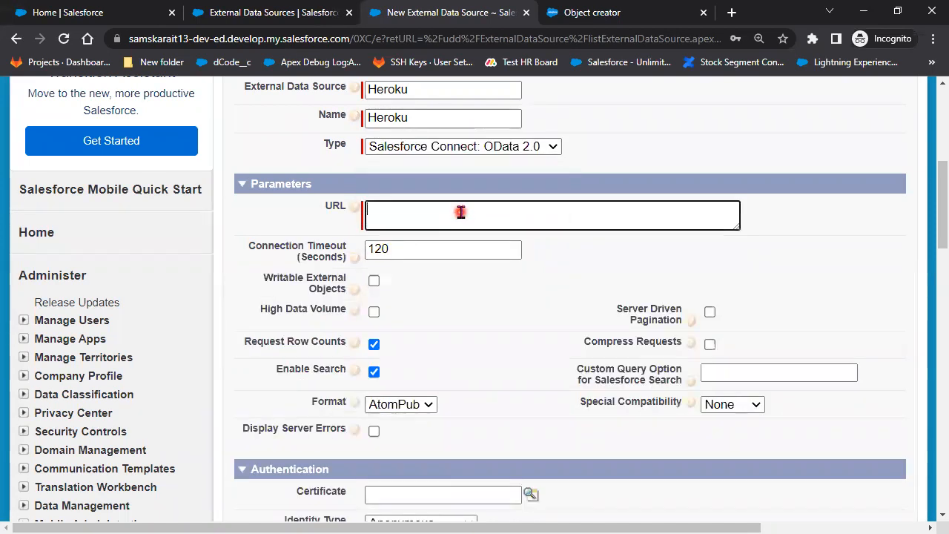
pyautogui.write('https://orderdb.herokuapp.com/orders.svc')
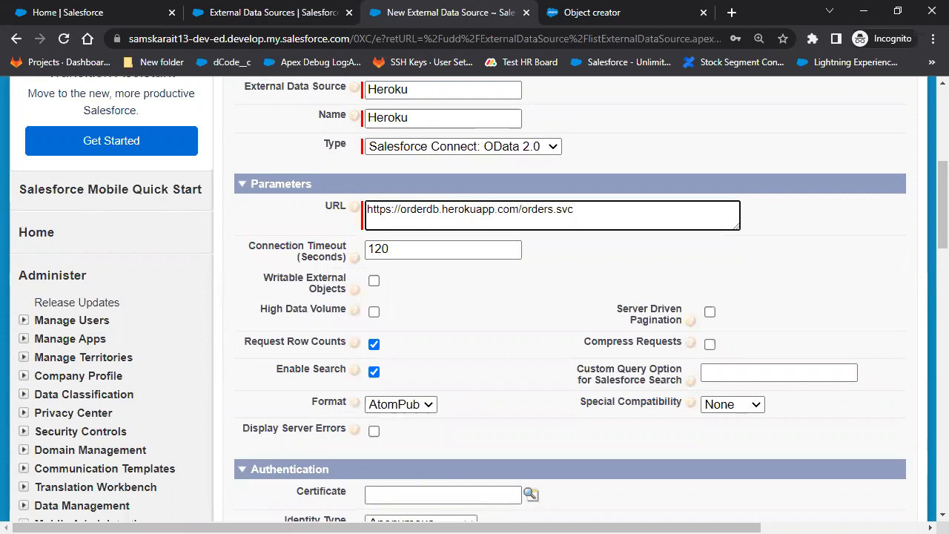
pyautogui.hotkey('alt', 'Tab')
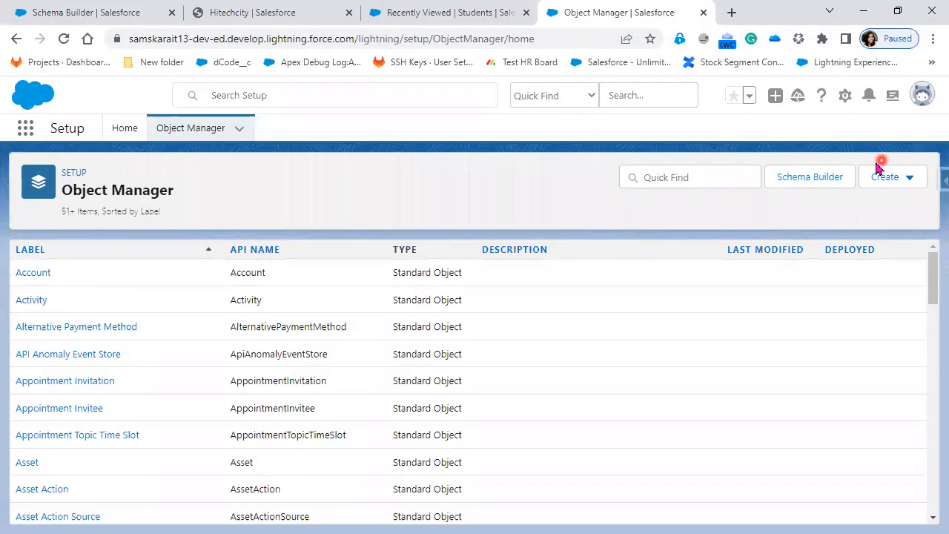
pyautogui.click(864, 10)
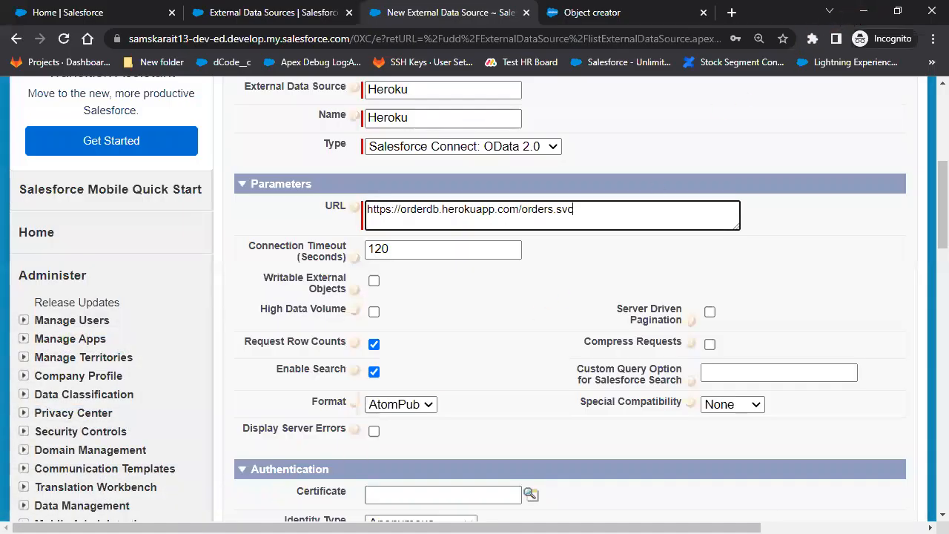
pyautogui.hotkey('alt', 'Tab')
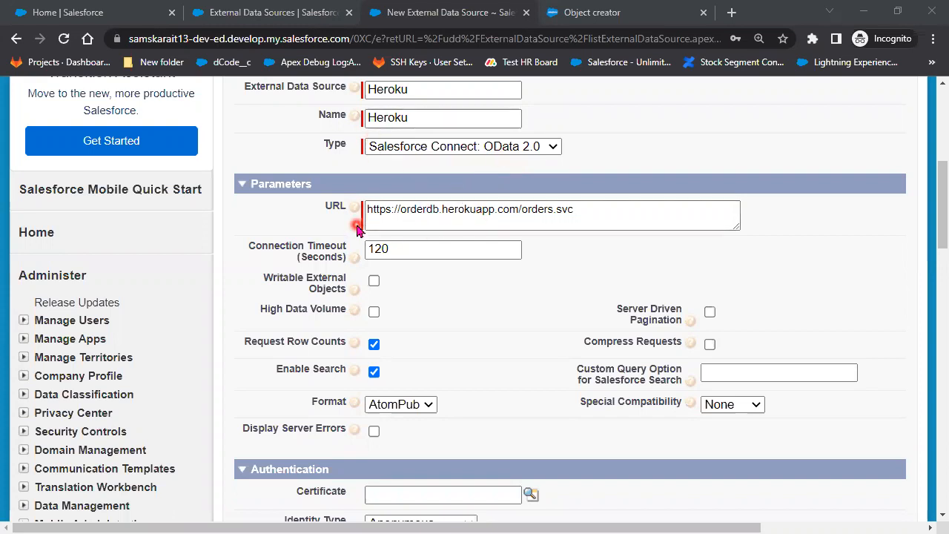
pyautogui.scroll(-3, 578, 470)
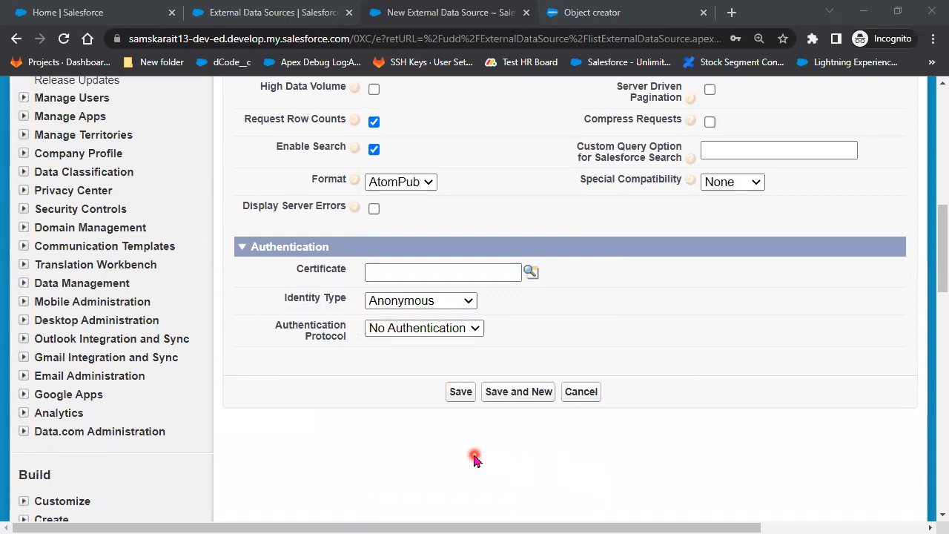
pyautogui.scroll(2, 470, 453)
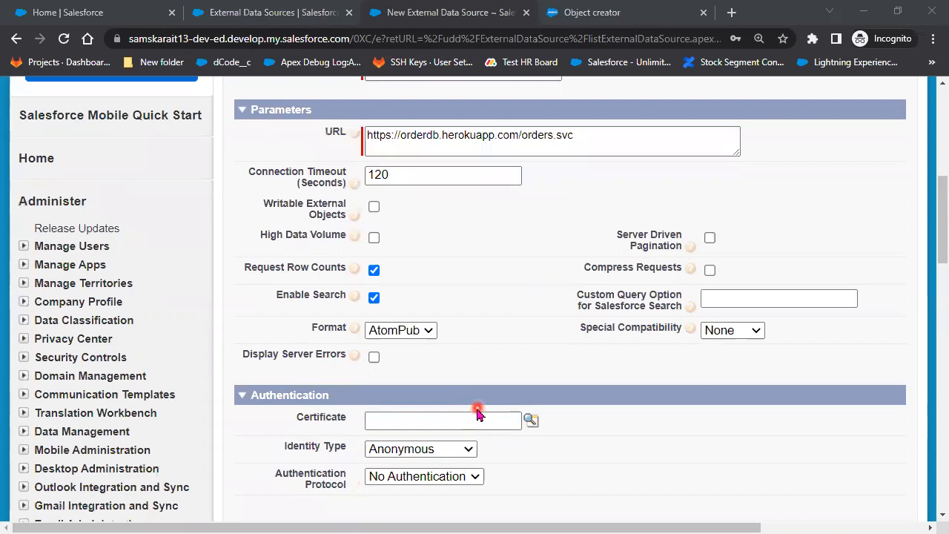
pyautogui.scroll(1, 477, 414)
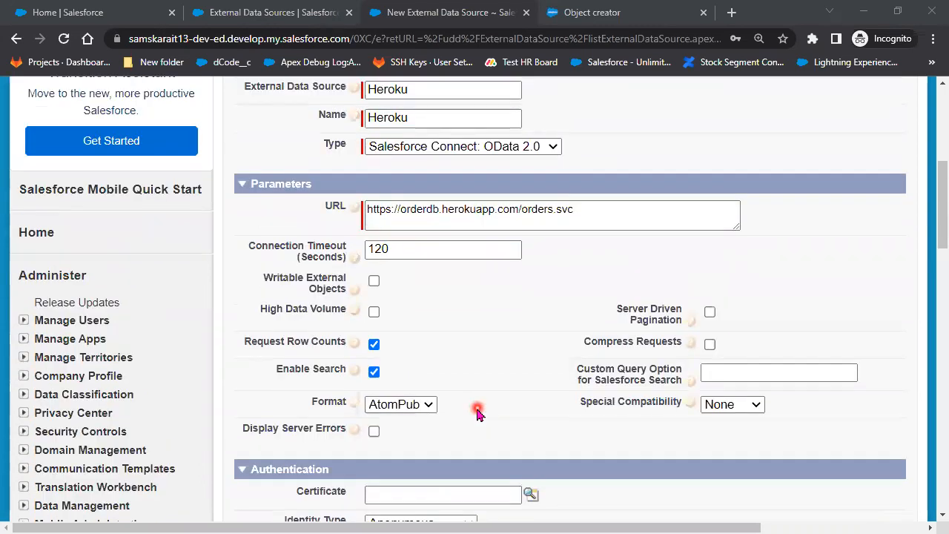
# Save the new Heroku external data source with the settings already entered
pyautogui.scroll(3, 477, 413)
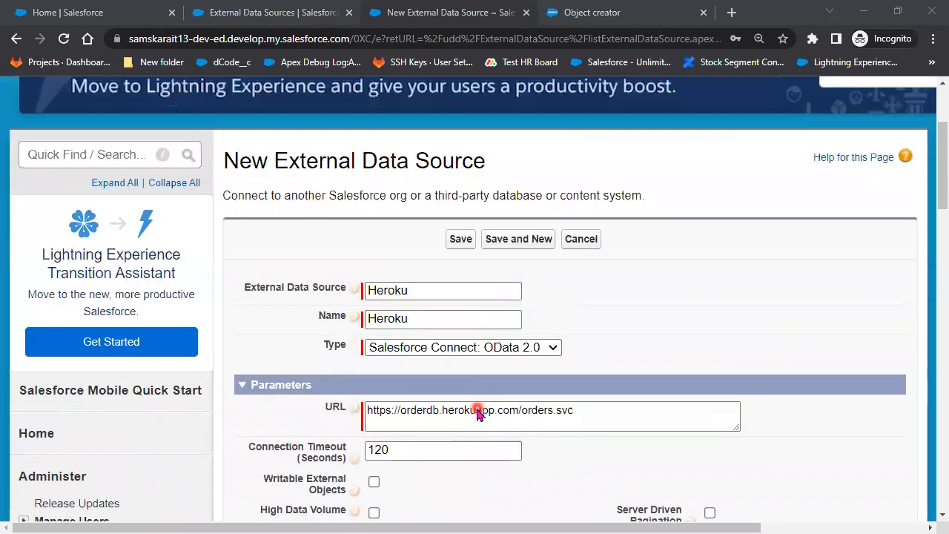
pyautogui.moveTo(426, 312); pyautogui.dragTo(370, 314)
pyautogui.click(610, 469)
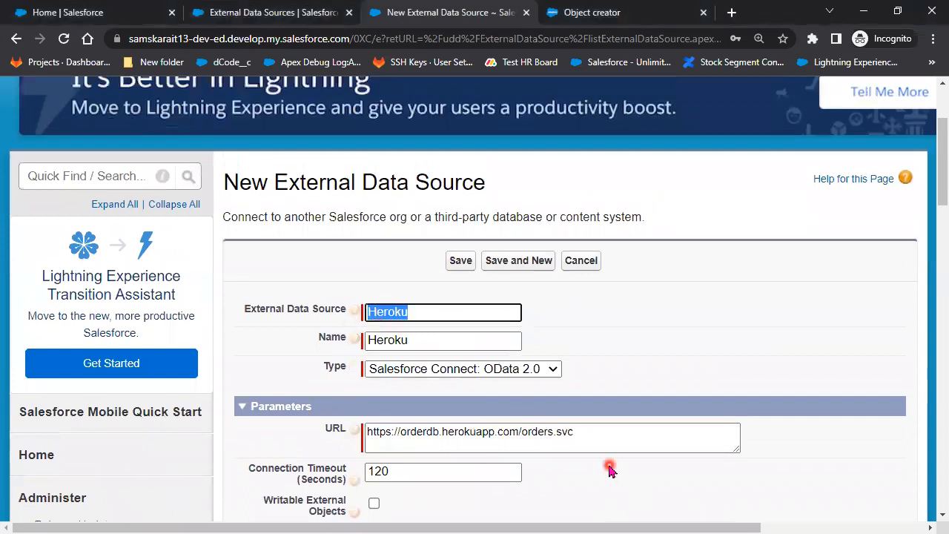
pyautogui.scroll(-5, 608, 466)
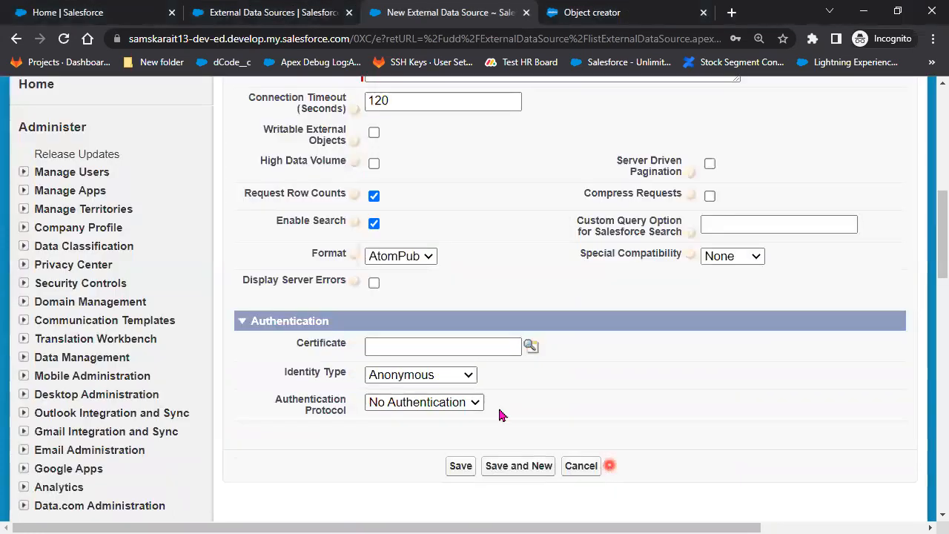
pyautogui.scroll(4, 512, 424)
pyautogui.scroll(-2, 573, 465)
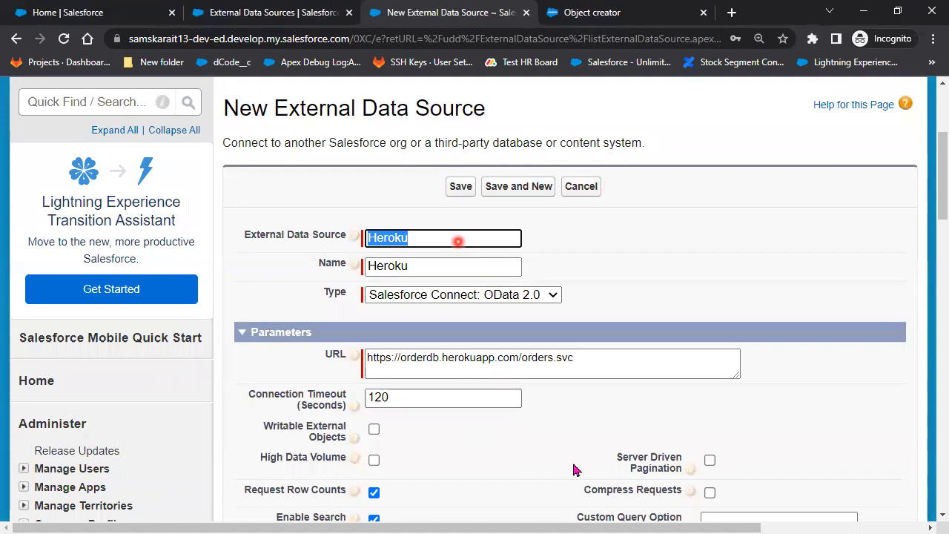
pyautogui.scroll(-4, 457, 408)
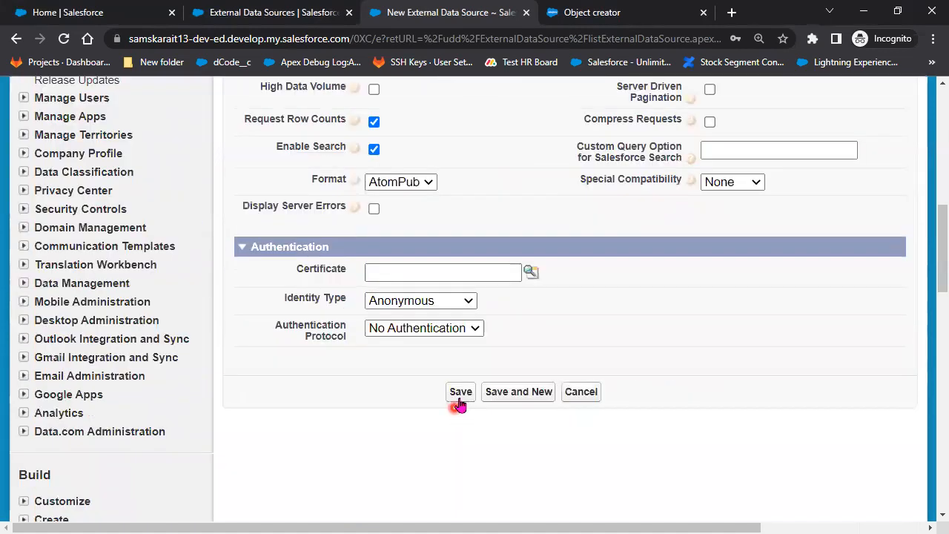
pyautogui.click(458, 401)
pyautogui.click(294, 465)
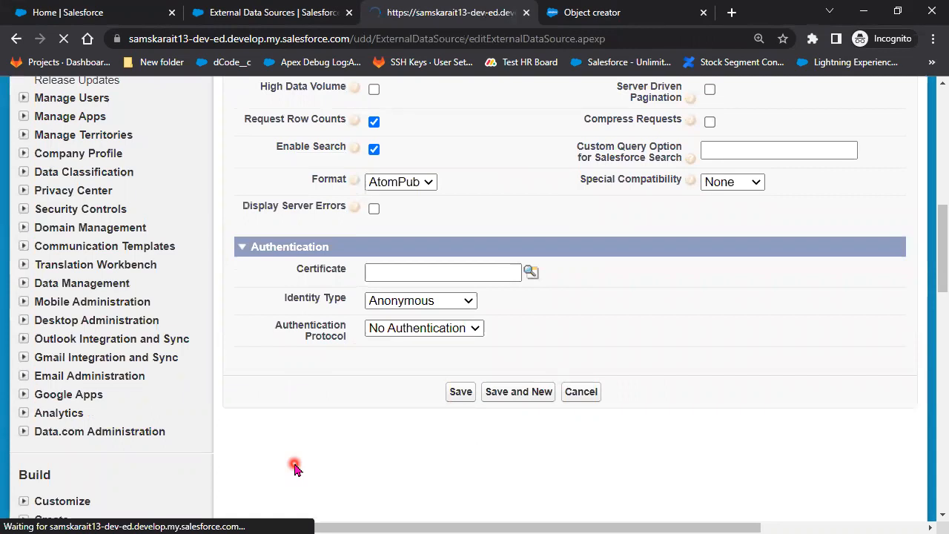
# Review the saved Heroku data source's parameters, authentication settings and custom HTTP headers
pyautogui.scroll(-3, 292, 411)
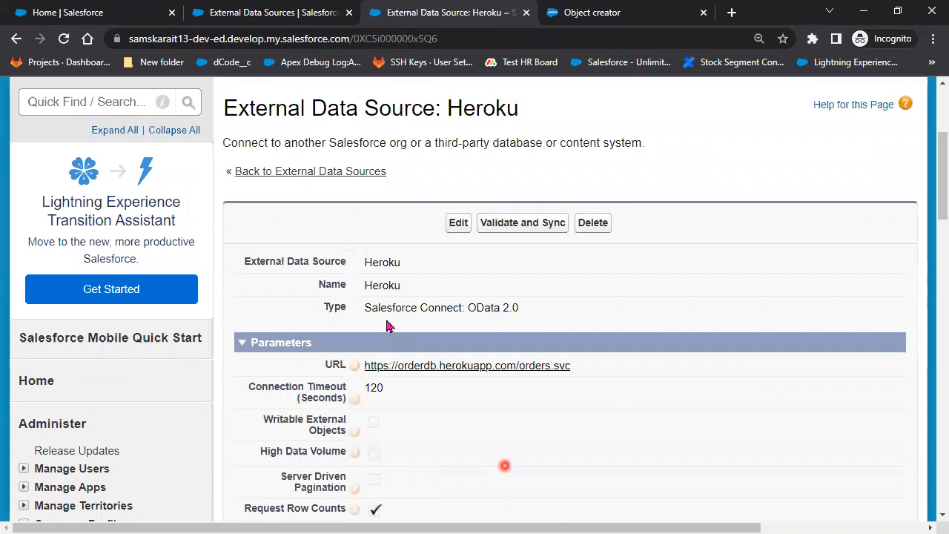
pyautogui.click(484, 432)
pyautogui.scroll(-1, 438, 398)
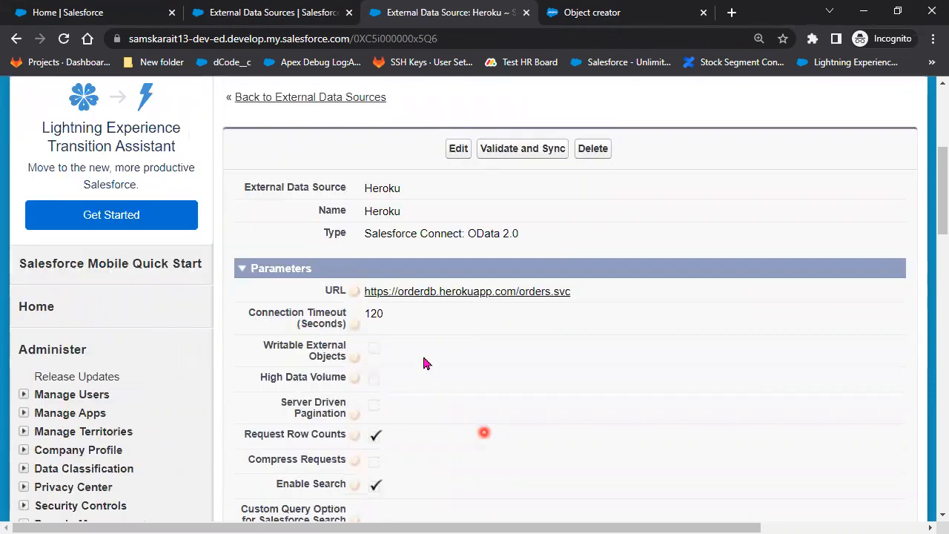
pyautogui.scroll(-2, 423, 362)
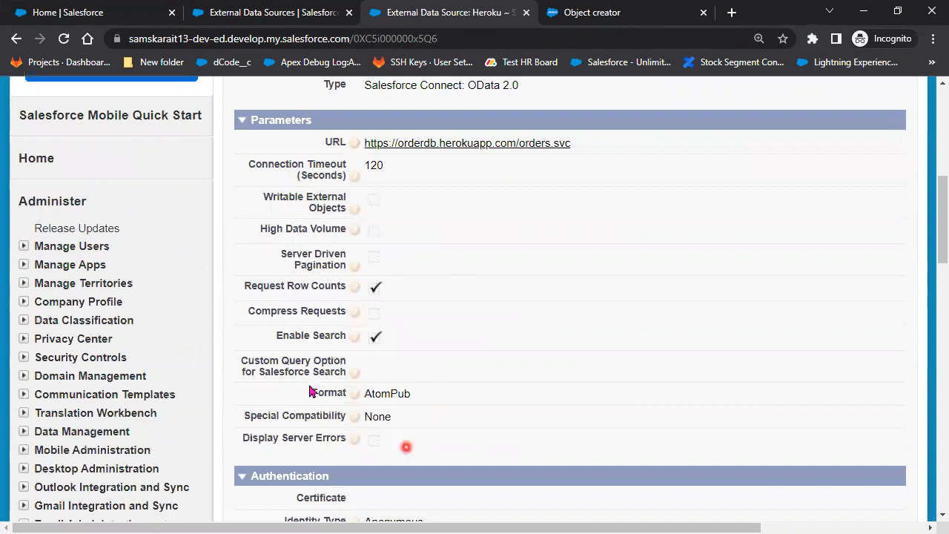
pyautogui.scroll(-2, 400, 456)
pyautogui.scroll(-1, 394, 464)
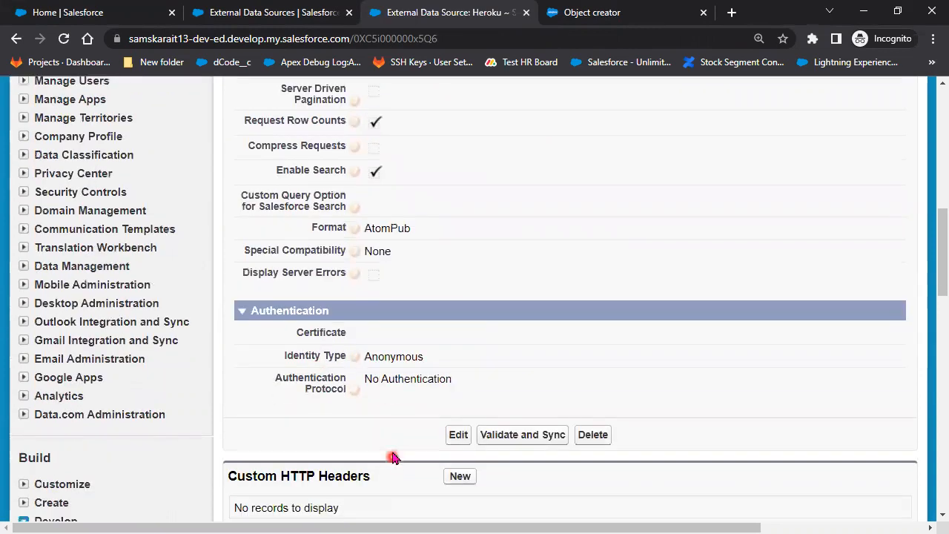
pyautogui.scroll(1, 393, 457)
pyautogui.scroll(3, 530, 162)
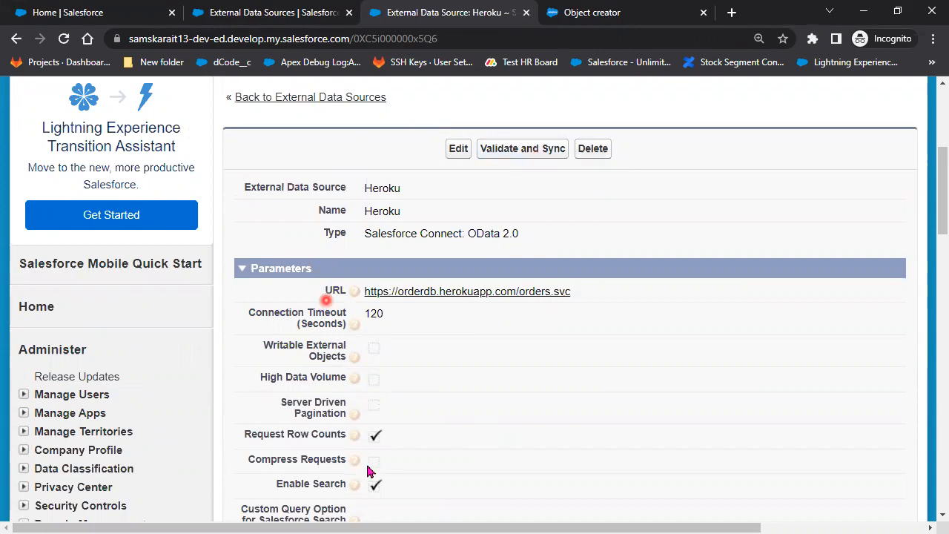
# Validate the Heroku external data source and bring up its list of tables for synchronization
pyautogui.scroll(1, 346, 156)
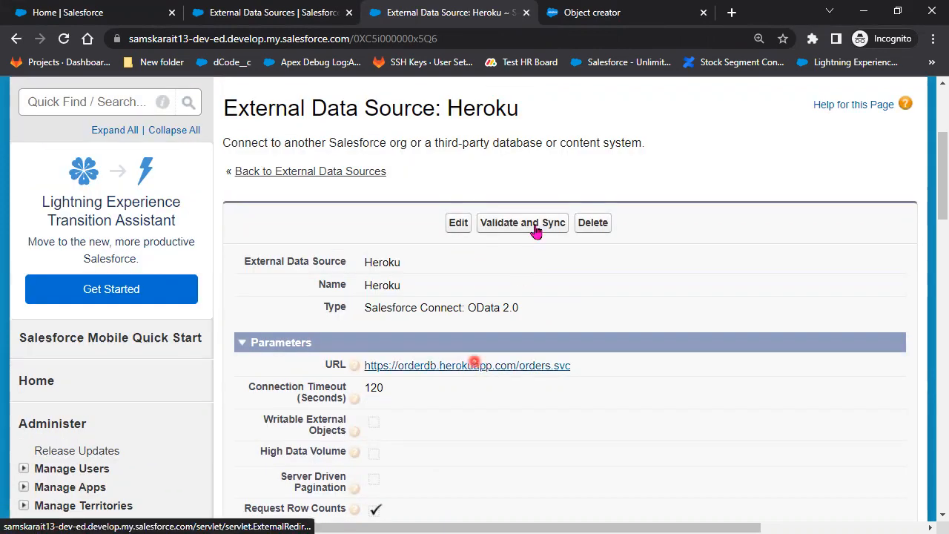
pyautogui.click(537, 229)
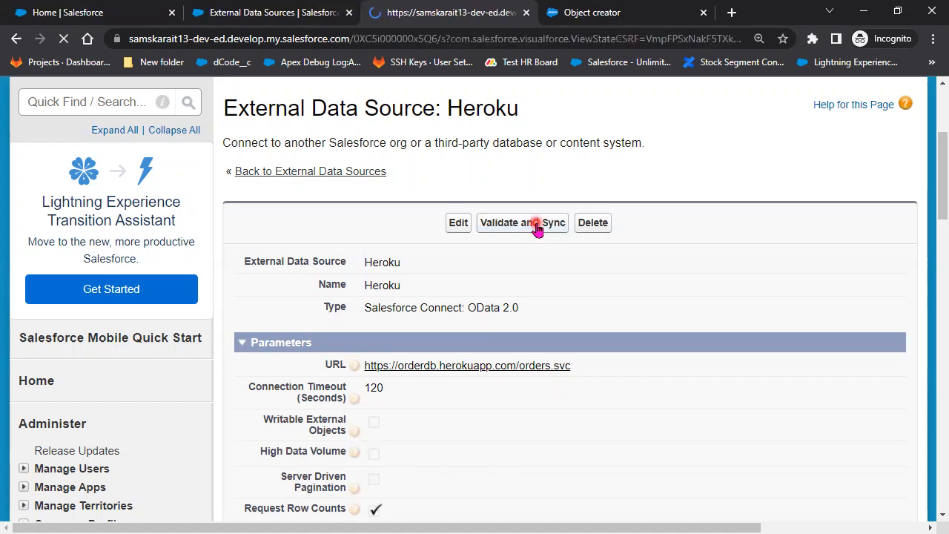
pyautogui.scroll(-1, 628, 455)
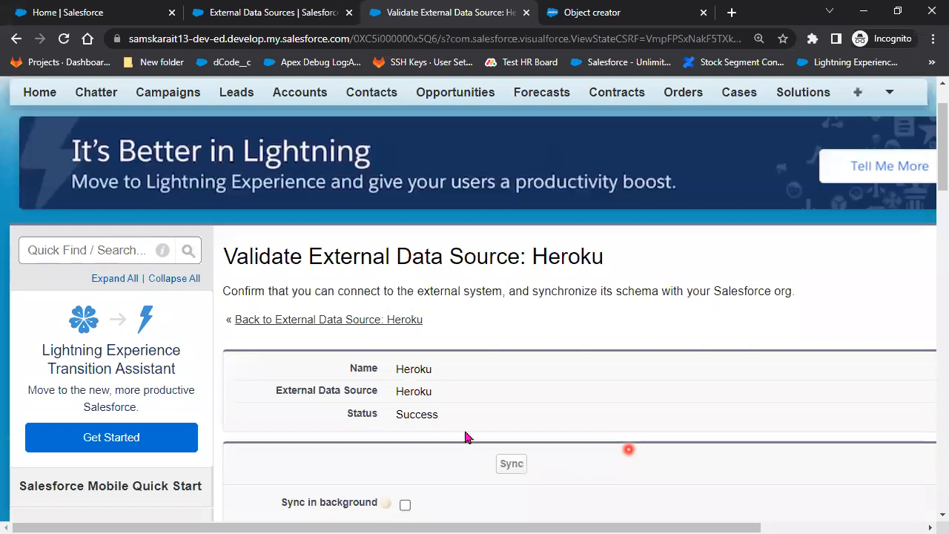
pyautogui.scroll(-1, 466, 437)
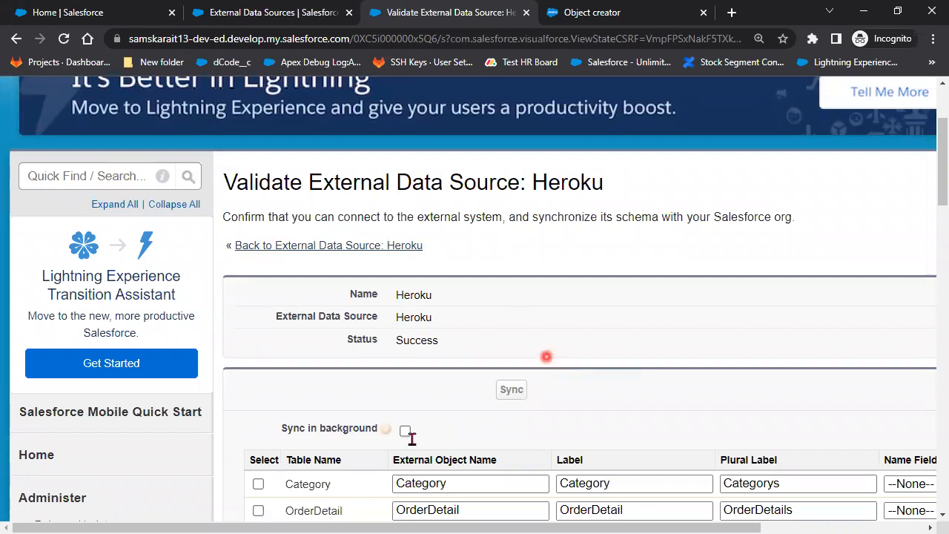
# Select the OrderDetail and Order tables for synchronization, leaving every Name Field set to None
pyautogui.scroll(-1, 412, 437)
pyautogui.scroll(-2, 331, 276)
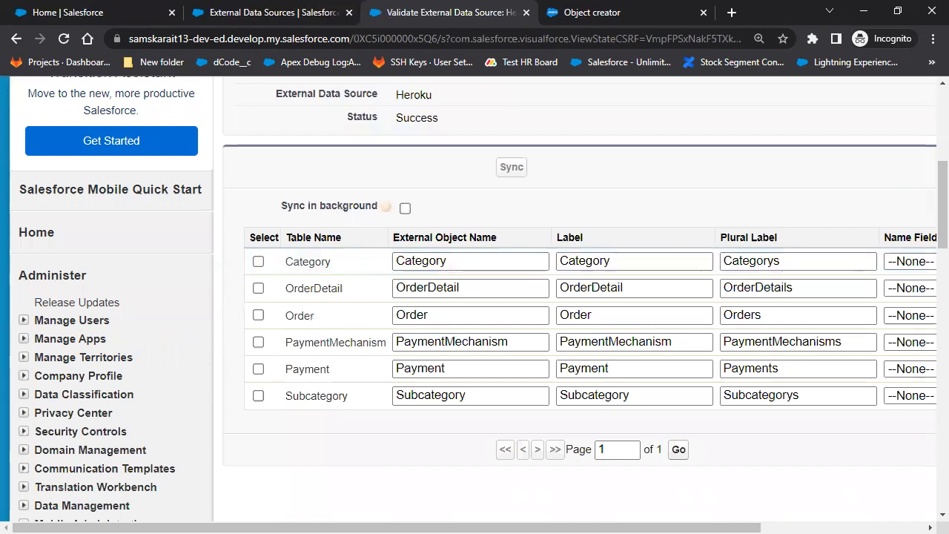
pyautogui.click(257, 317)
pyautogui.click(258, 290)
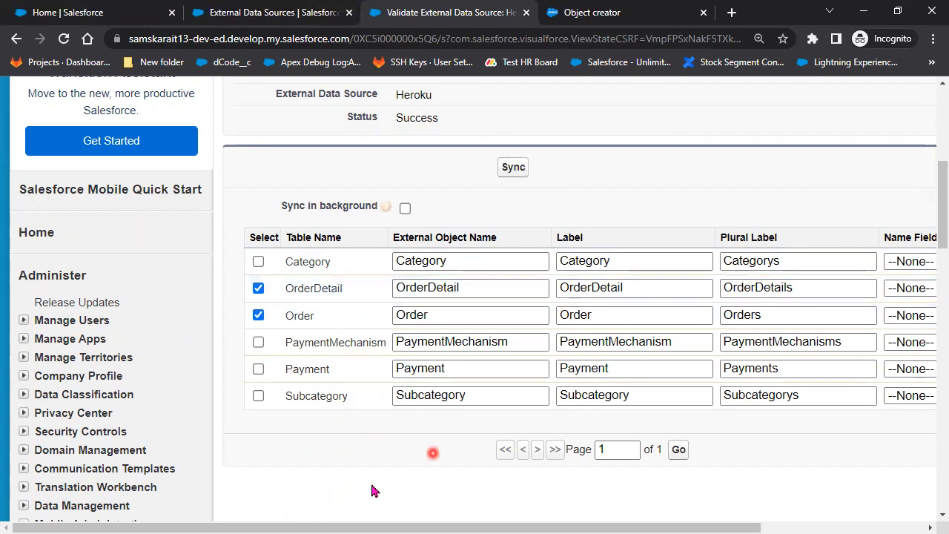
pyautogui.moveTo(345, 519); pyautogui.dragTo(483, 517)
pyautogui.scroll(3, 272, 482)
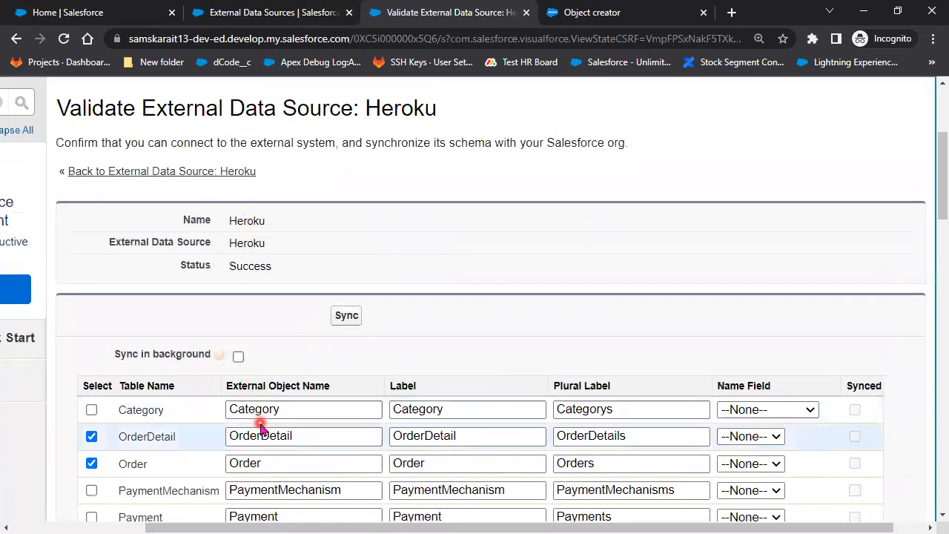
pyautogui.scroll(-1, 305, 437)
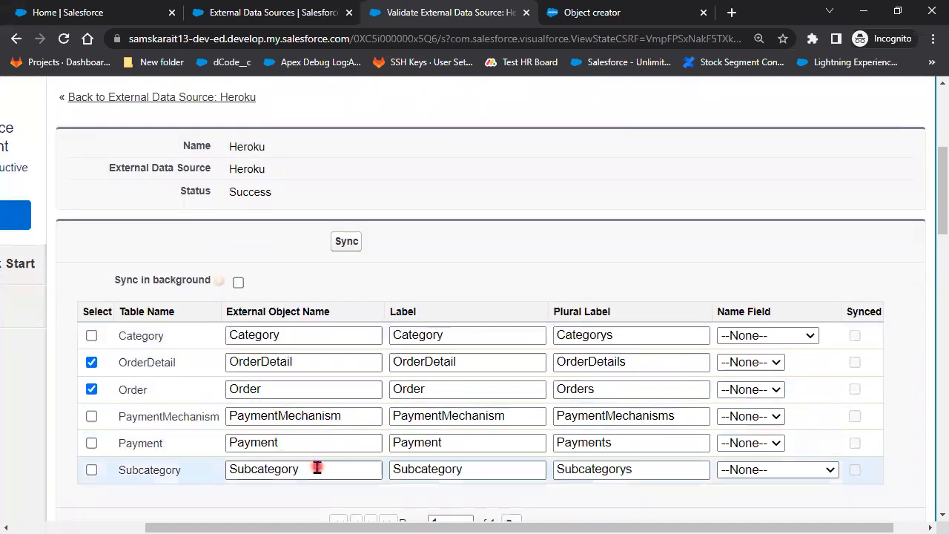
pyautogui.click(773, 341)
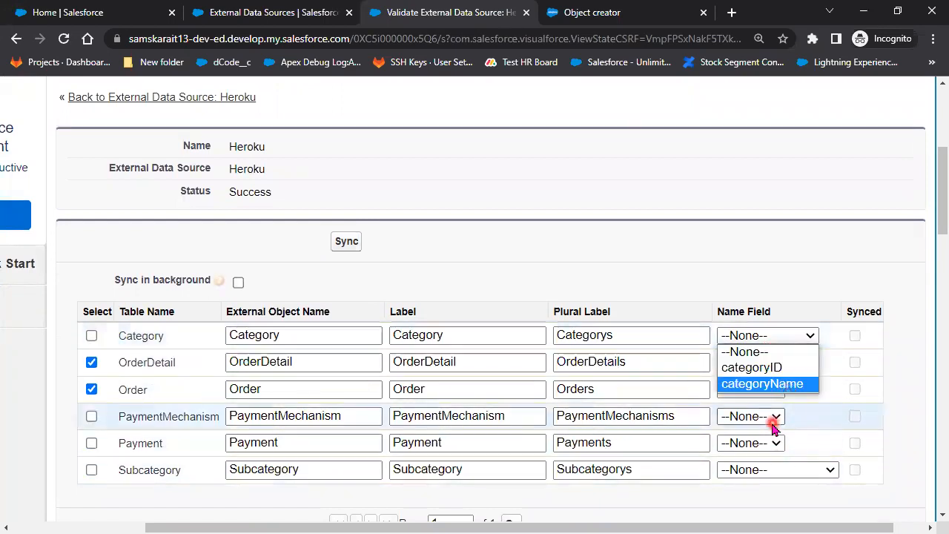
pyautogui.click(620, 226)
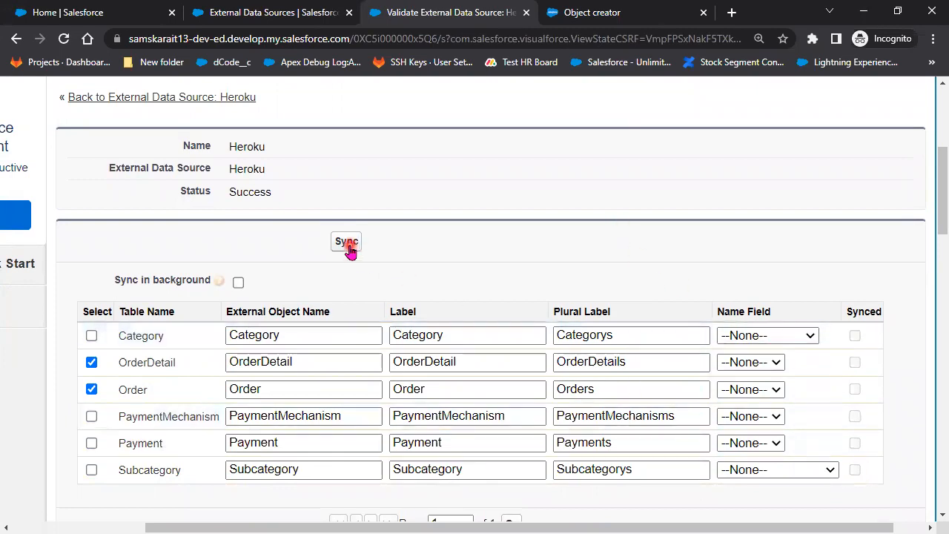
# Enable Sync in background and synchronize the selected tables
pyautogui.scroll(-1, 388, 261)
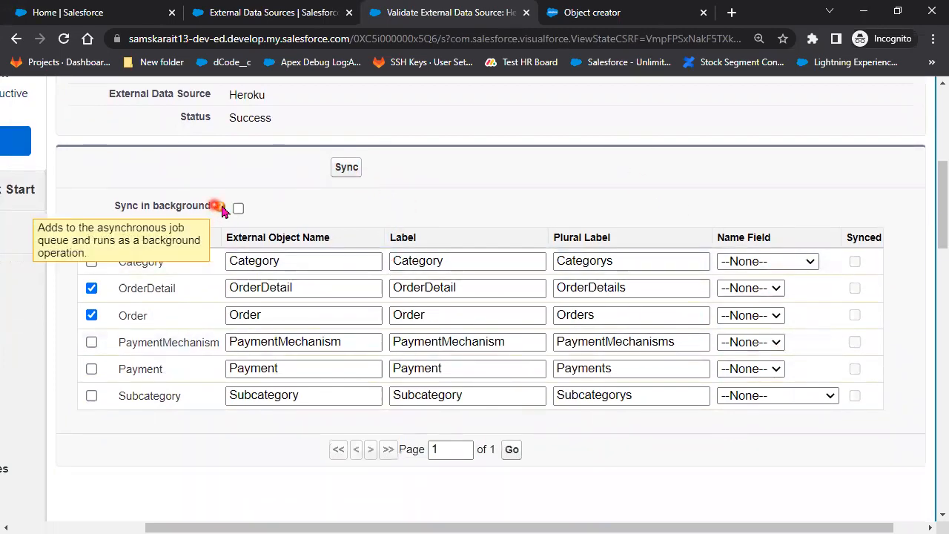
pyautogui.click(237, 210)
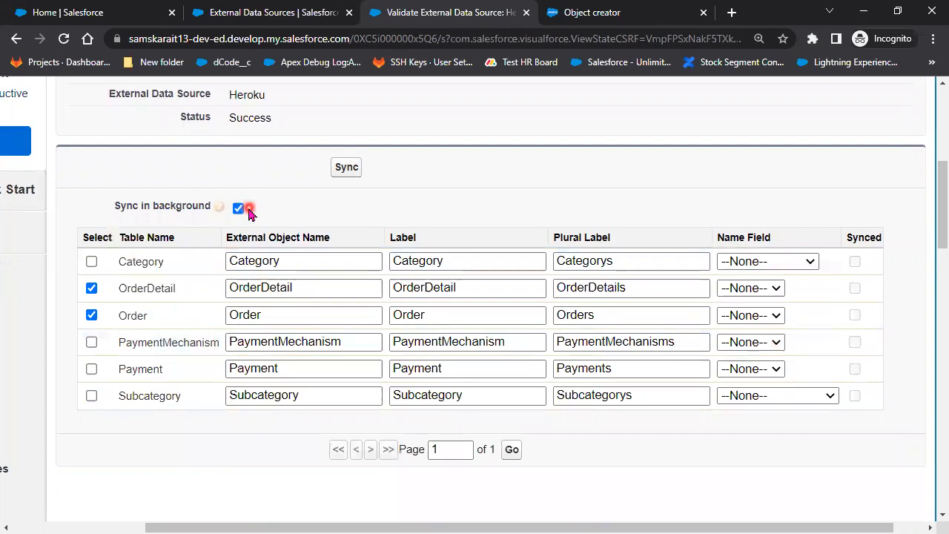
pyautogui.click(347, 171)
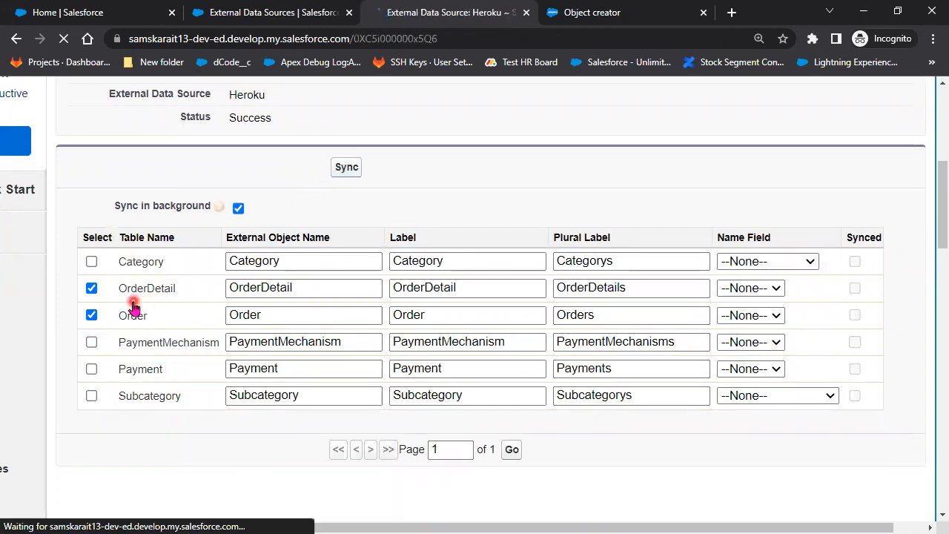
# Refresh the background sync jobs on the Heroku data source to check the status of the OrderDetail and Order job
pyautogui.scroll(-3, 371, 403)
pyautogui.scroll(-1, 384, 403)
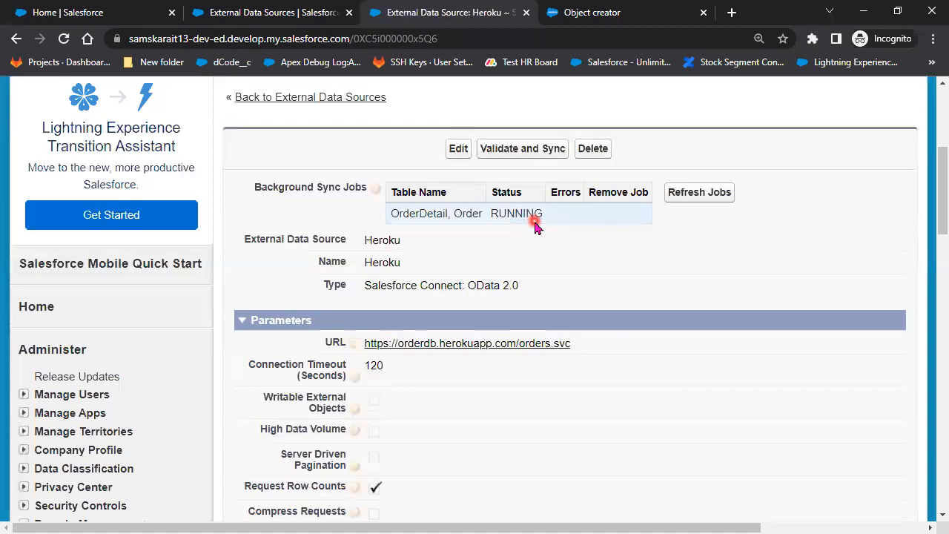
pyautogui.click(705, 194)
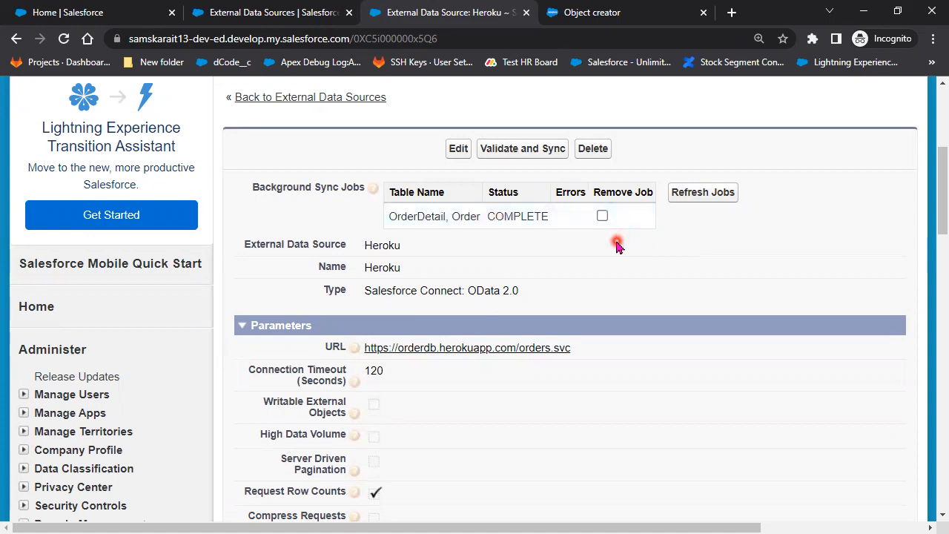
pyautogui.scroll(-1, 616, 246)
pyautogui.scroll(-1, 617, 245)
pyautogui.scroll(2, 616, 246)
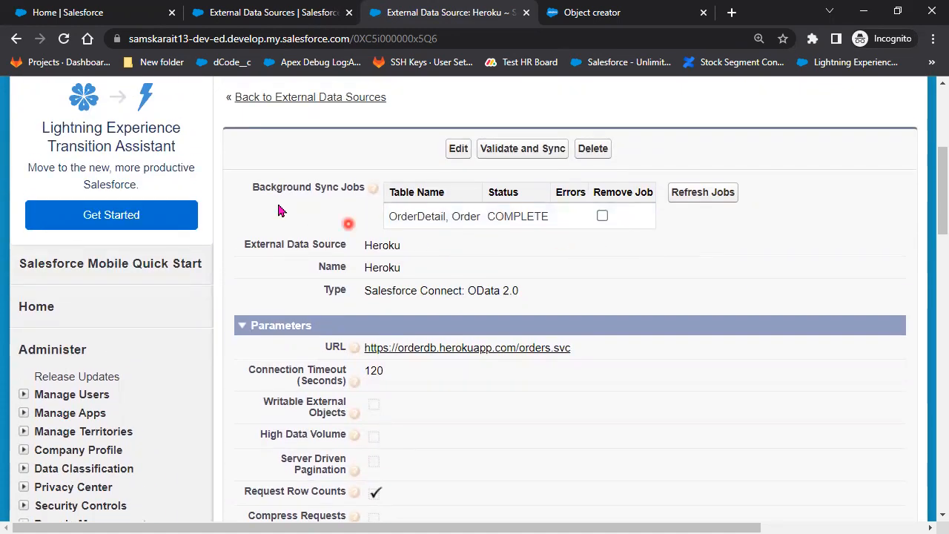
pyautogui.scroll(2, 350, 182)
pyautogui.moveTo(434, 183); pyautogui.dragTo(222, 182)
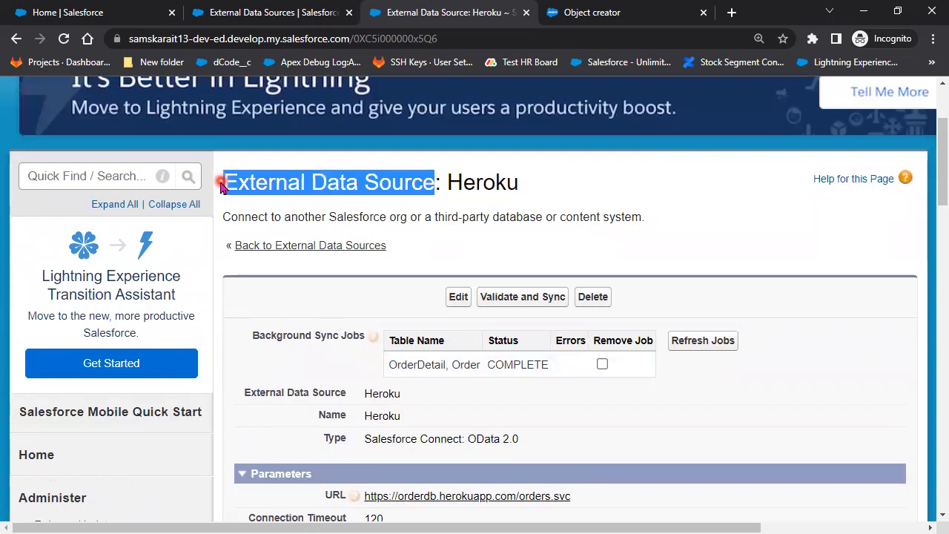
# Open the External Objects setup page in Salesforce Classic to list the synchronized objects
pyautogui.click(284, 12)
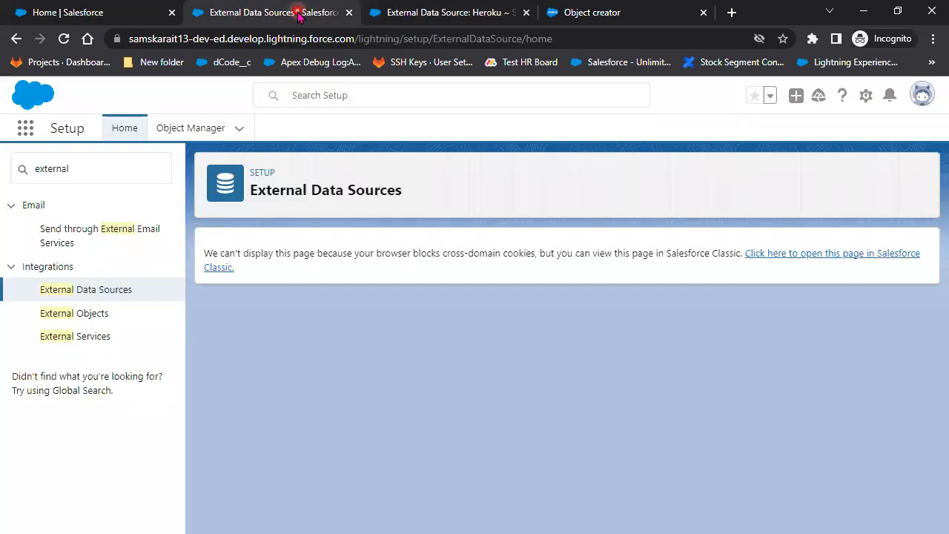
pyautogui.click(74, 320)
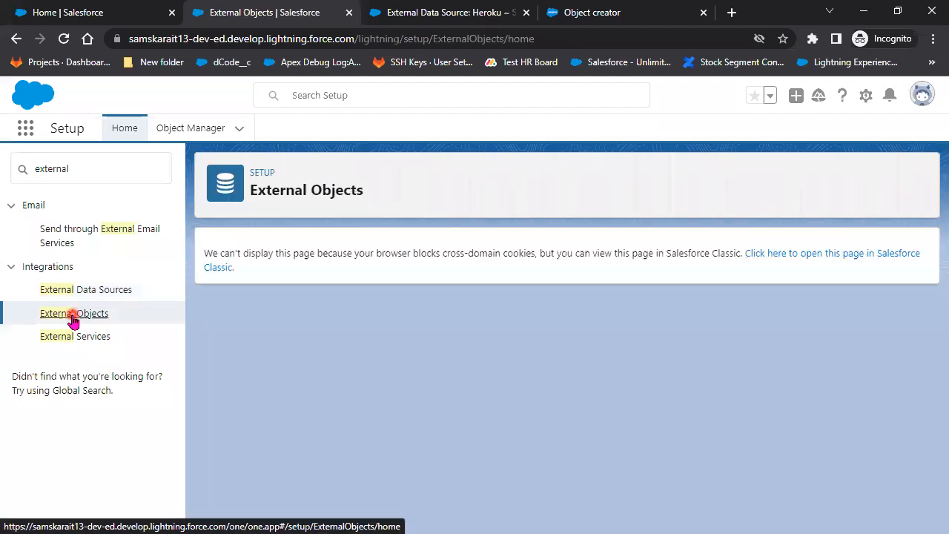
pyautogui.click(816, 256)
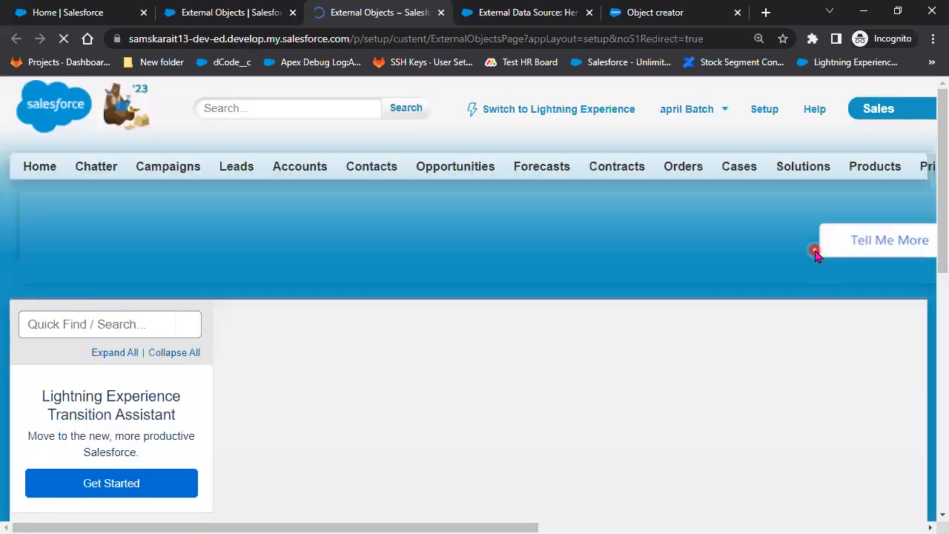
pyautogui.scroll(-2, 767, 280)
pyautogui.scroll(-1, 764, 278)
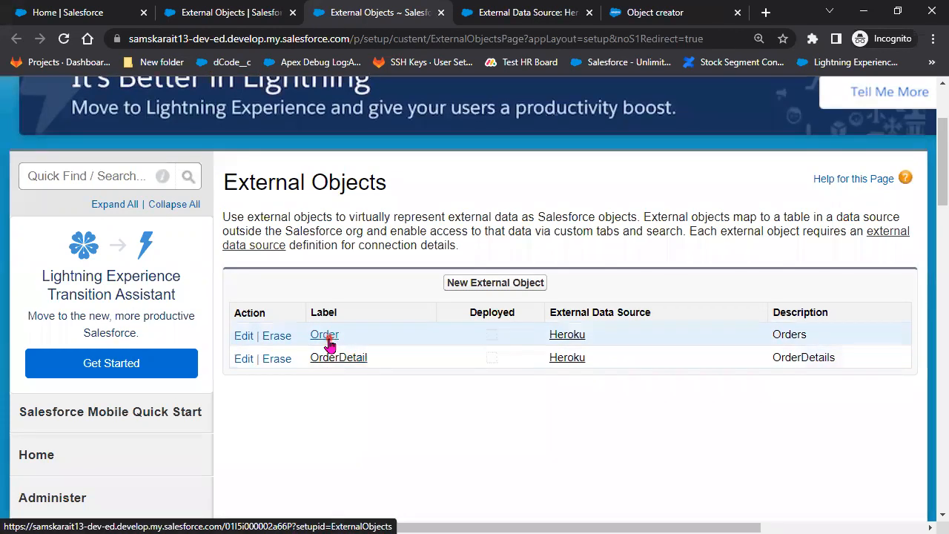
# Open the Order external object and examine its definition details, including the creation time and API name suffix
pyautogui.scroll(-3, 330, 345)
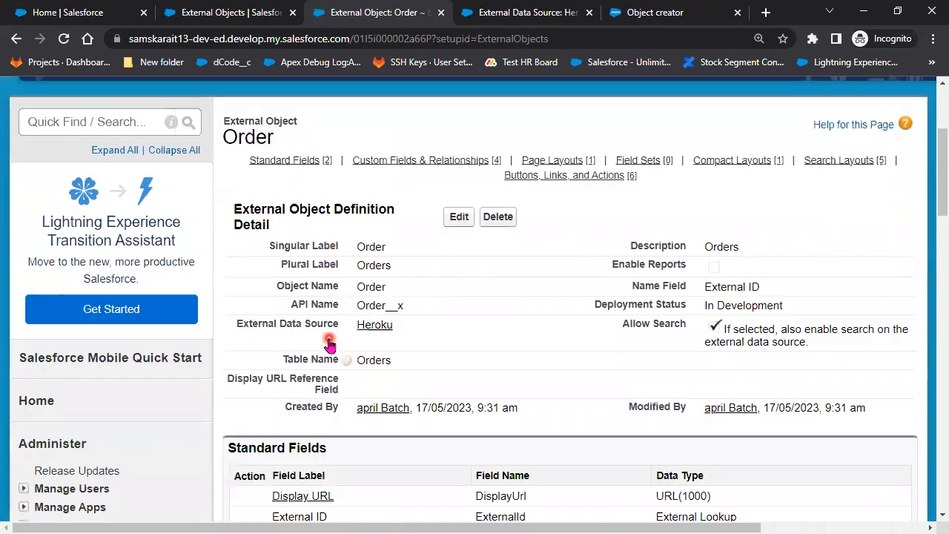
pyautogui.moveTo(525, 394); pyautogui.dragTo(475, 402)
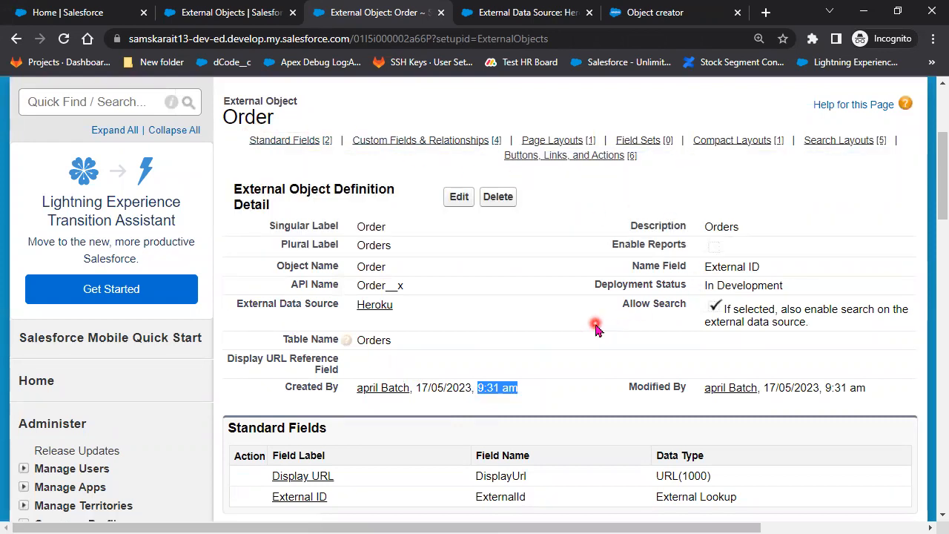
pyautogui.moveTo(423, 289); pyautogui.dragTo(391, 286)
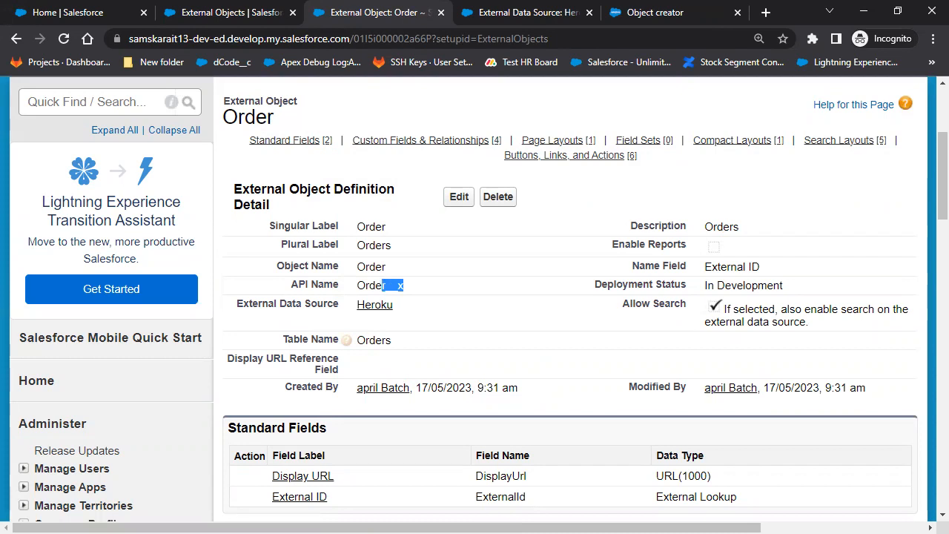
# Review the standard fields and the custom fields and relationships of the Order external object
pyautogui.scroll(-3, 288, 285)
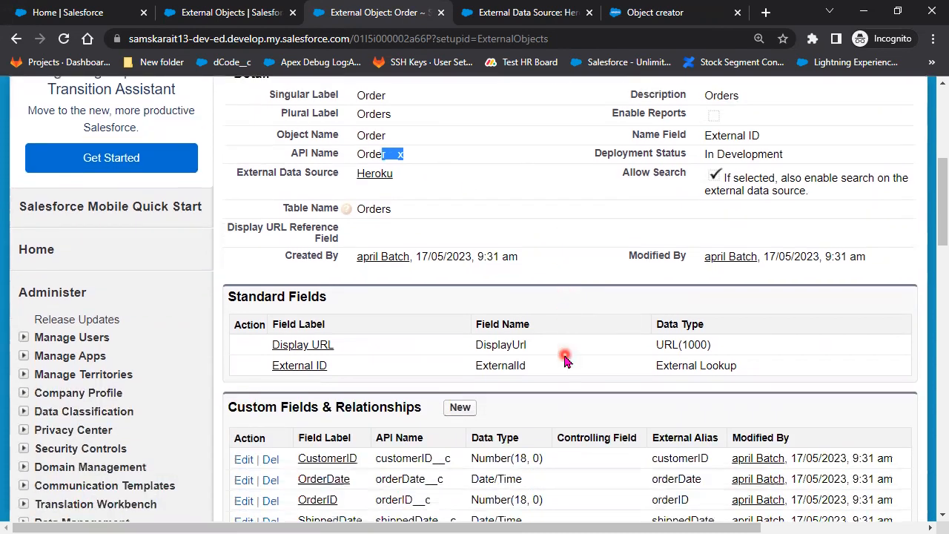
pyautogui.scroll(-3, 416, 298)
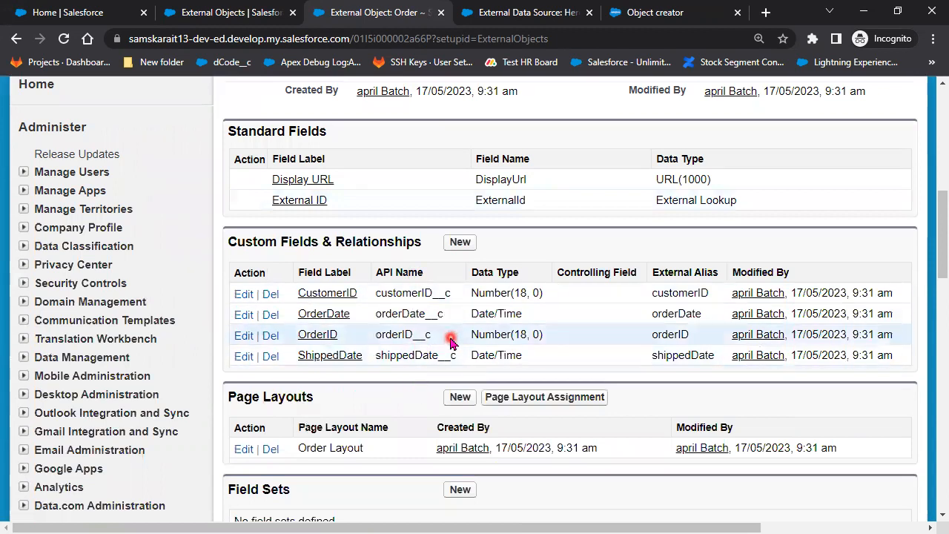
pyautogui.scroll(6, 450, 340)
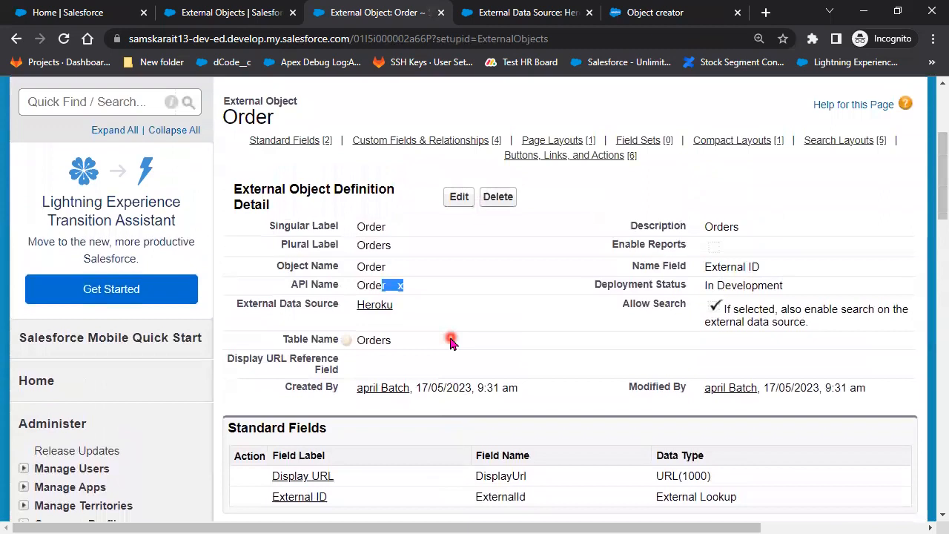
pyautogui.hotkey('alt', 'Tab')
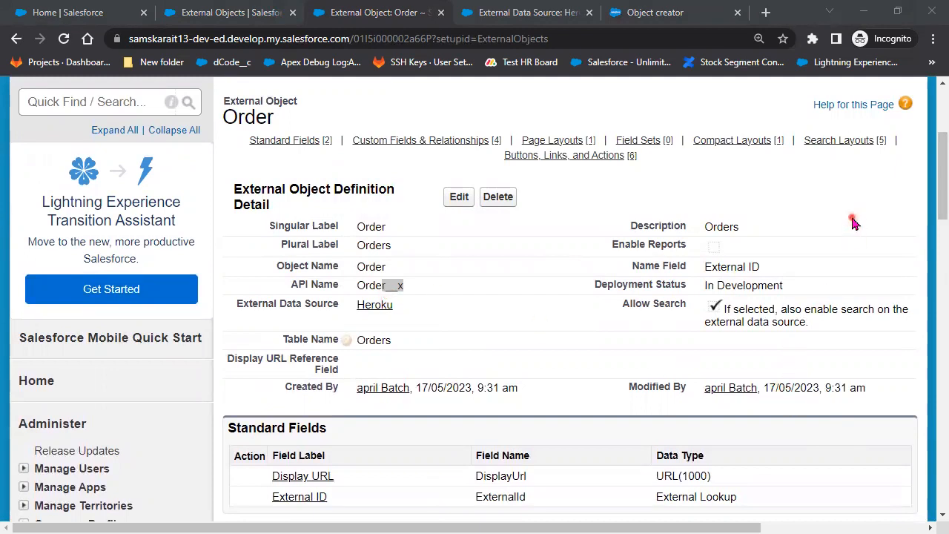
pyautogui.click(215, 13)
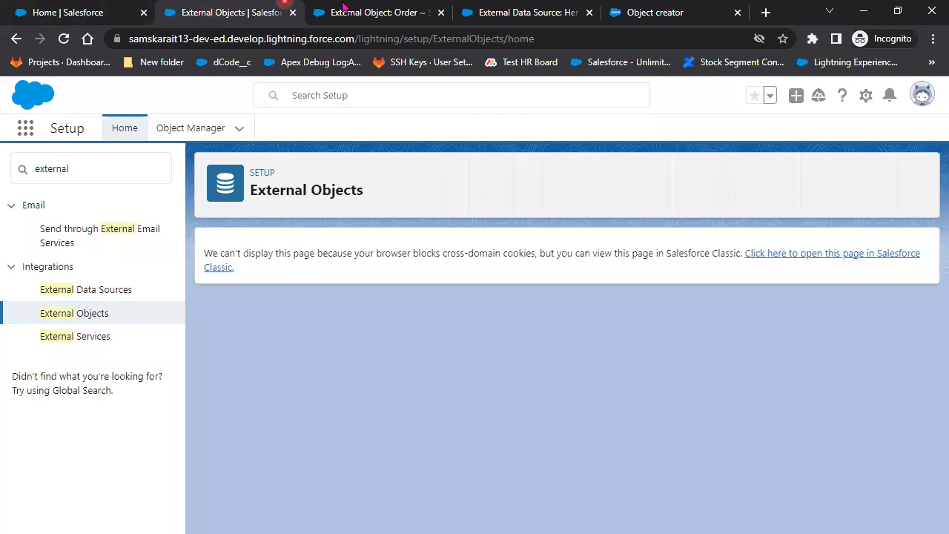
pyautogui.click(343, 8)
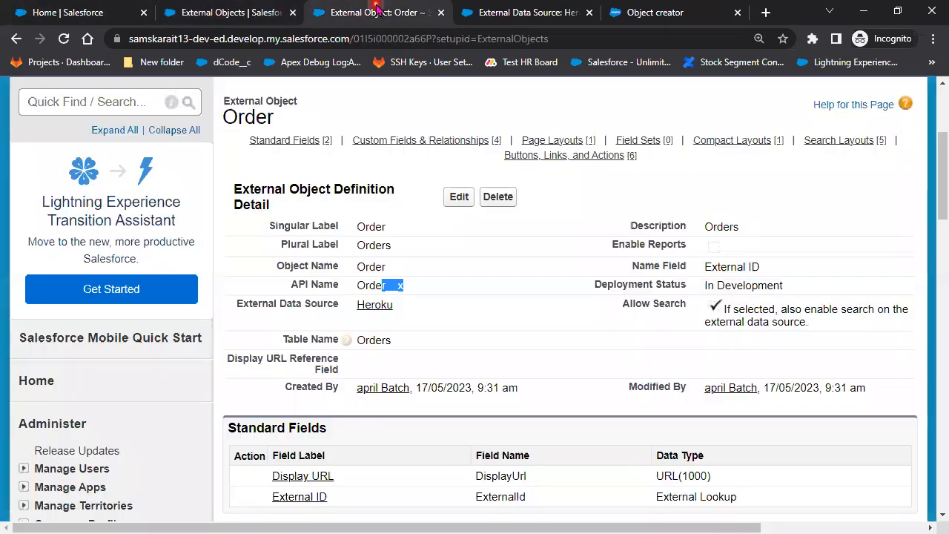
# Reopen the Order object from the External Objects list and examine its labels, API name and external data source
pyautogui.click(16, 39)
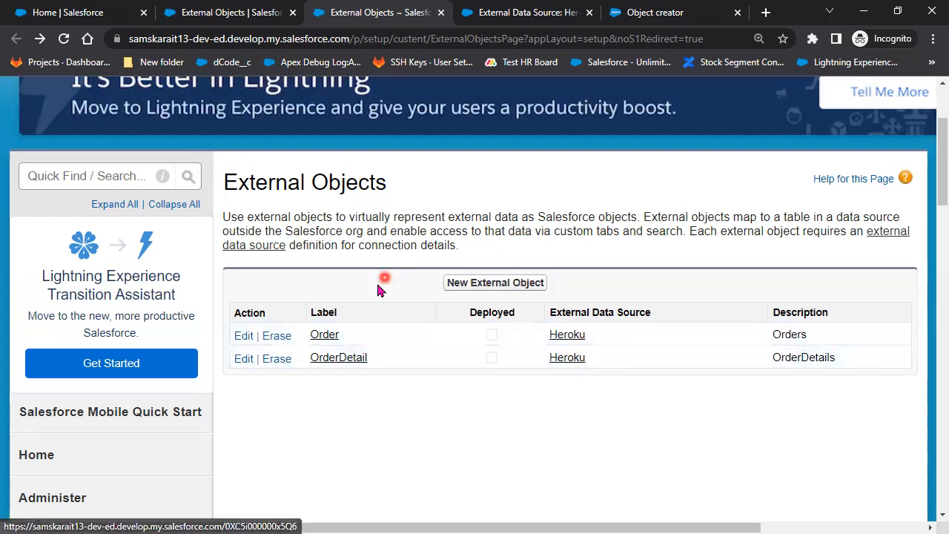
pyautogui.click(330, 338)
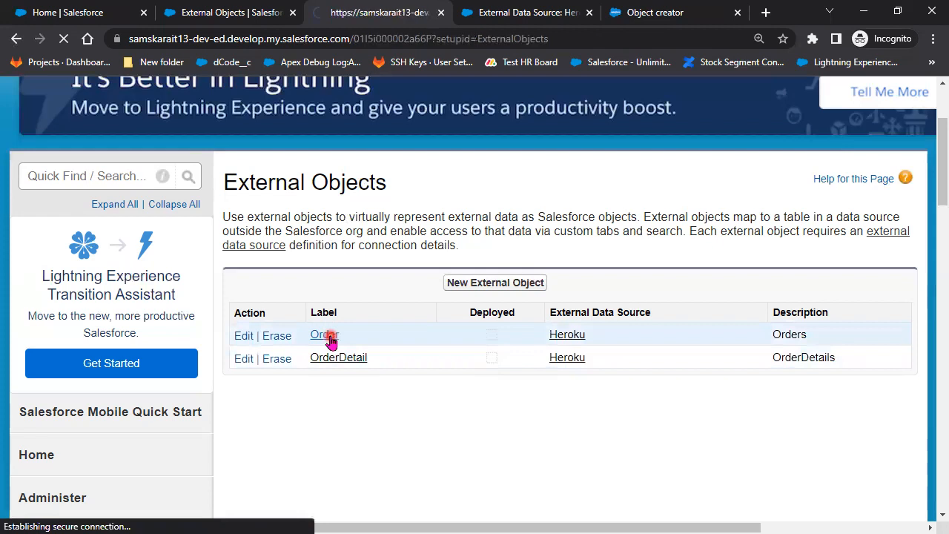
pyautogui.click(437, 349)
pyautogui.scroll(-3, 416, 337)
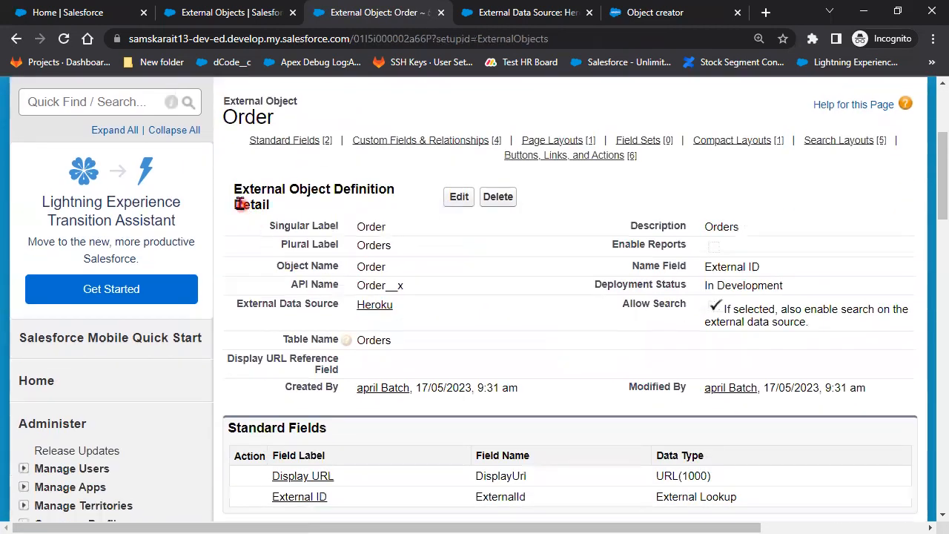
pyautogui.doubleClick(373, 228)
pyautogui.click(375, 243)
pyautogui.moveTo(361, 289)
pyautogui.mouseDown()
pyautogui.moveTo(408, 292)
pyautogui.moveTo(436, 307)
pyautogui.mouseUp()
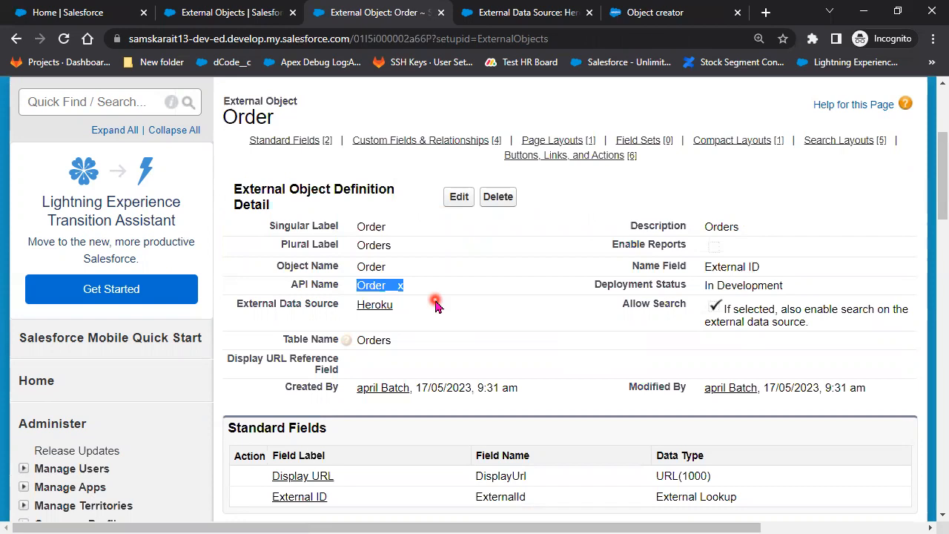
pyautogui.moveTo(404, 308); pyautogui.dragTo(252, 324)
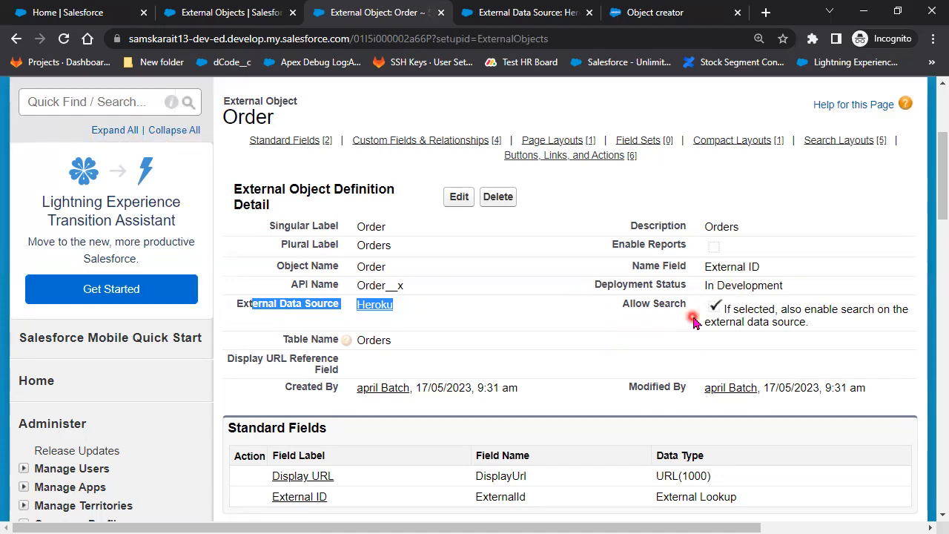
# Examine the Order object's custom fields, page layouts, compact layouts, search layouts, and buttons, links and actions
pyautogui.scroll(-3, 633, 410)
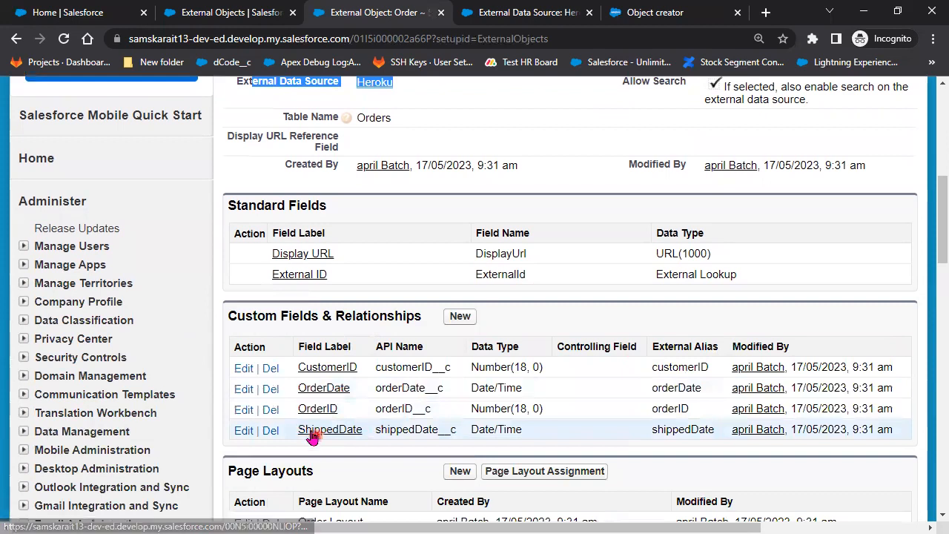
pyautogui.scroll(-1, 475, 420)
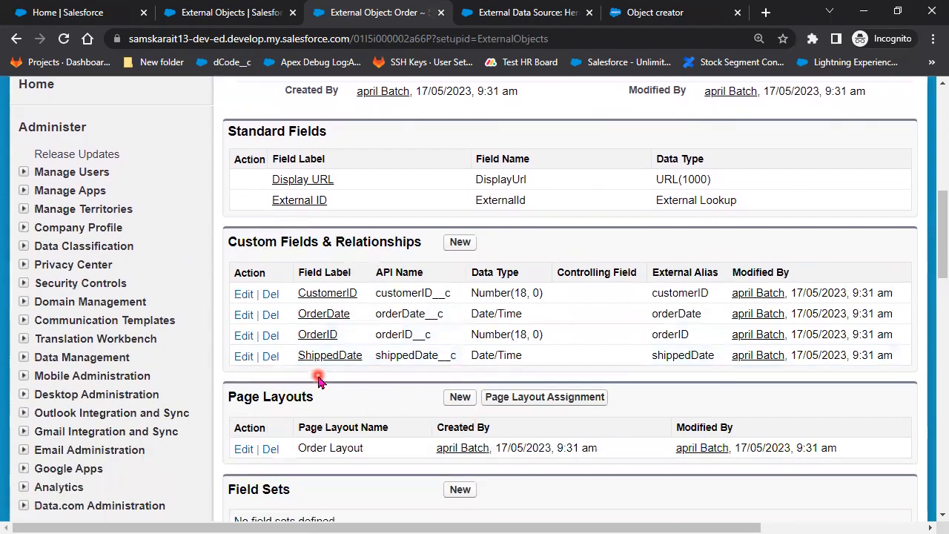
pyautogui.scroll(-2, 505, 382)
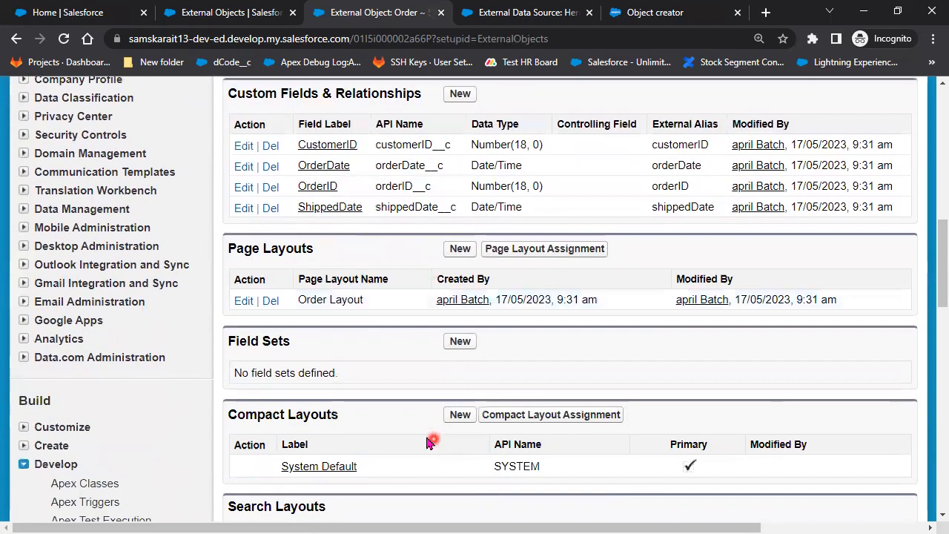
pyautogui.scroll(-2, 347, 326)
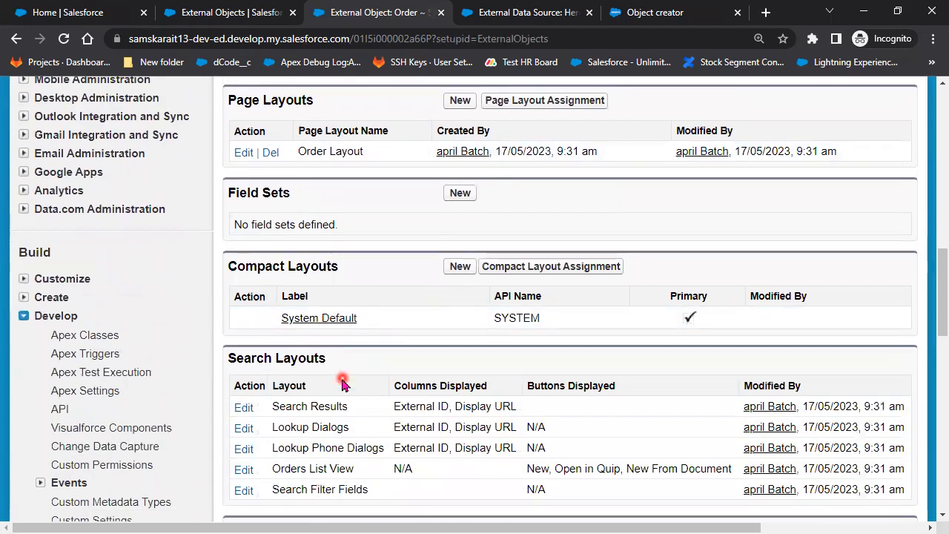
pyautogui.scroll(-2, 344, 385)
pyautogui.scroll(-3, 341, 383)
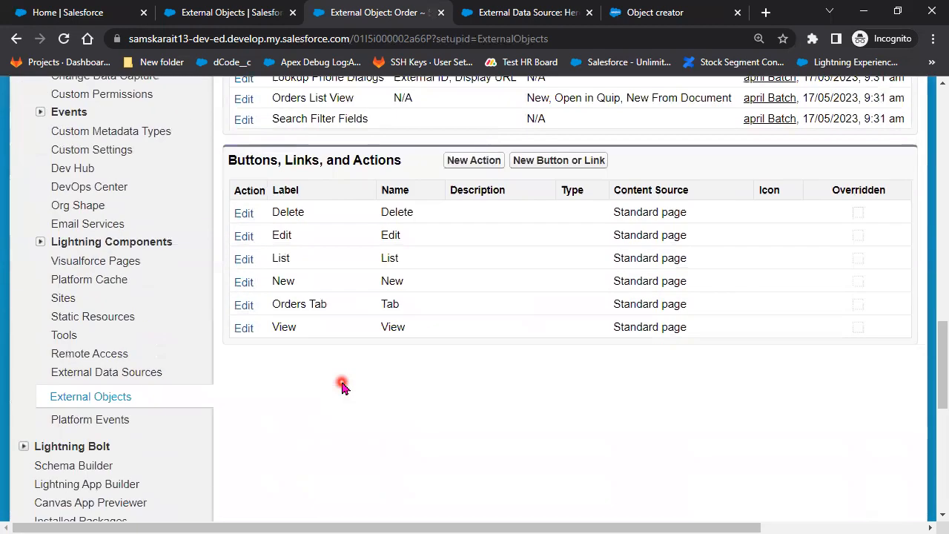
pyautogui.scroll(4, 339, 382)
# Search Setup for "tab" and open the Tabs setup page in Salesforce Classic
pyautogui.click(209, 13)
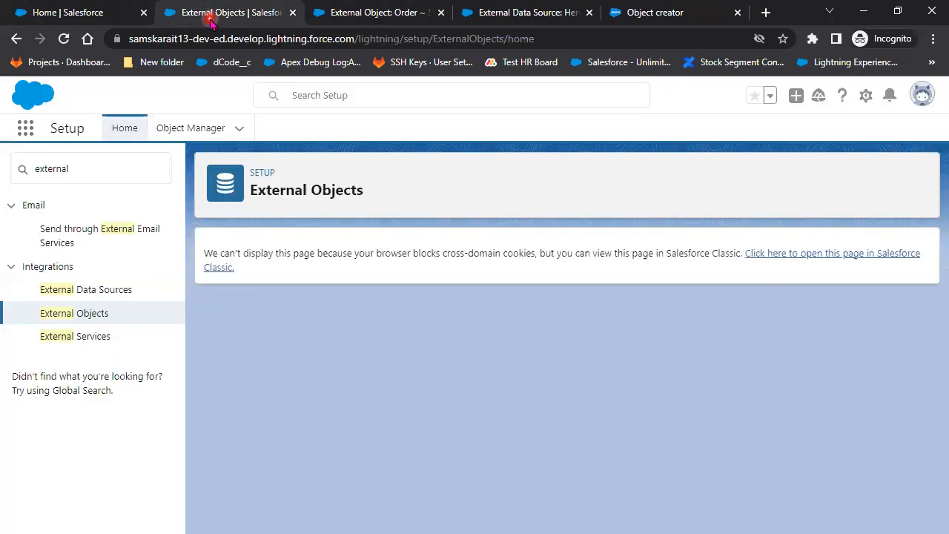
pyautogui.click(71, 22)
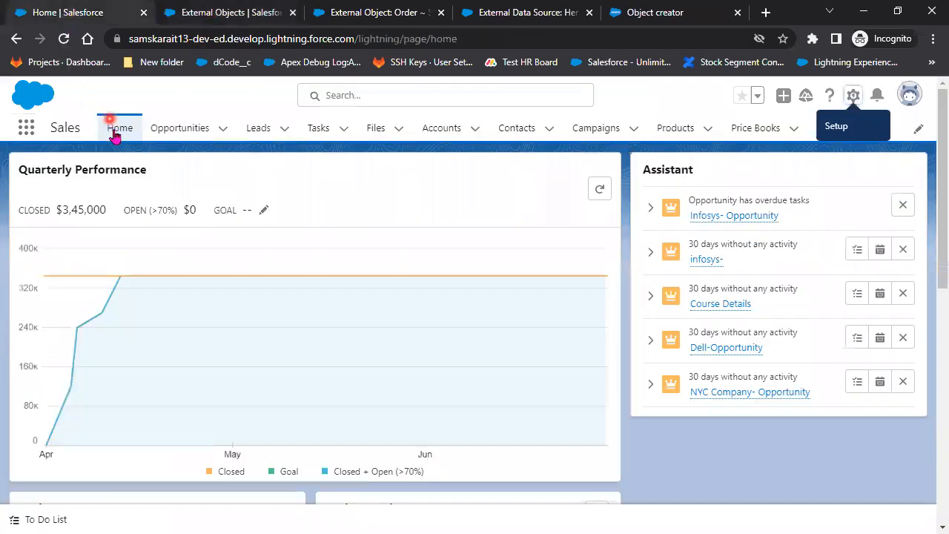
pyautogui.click(207, 10)
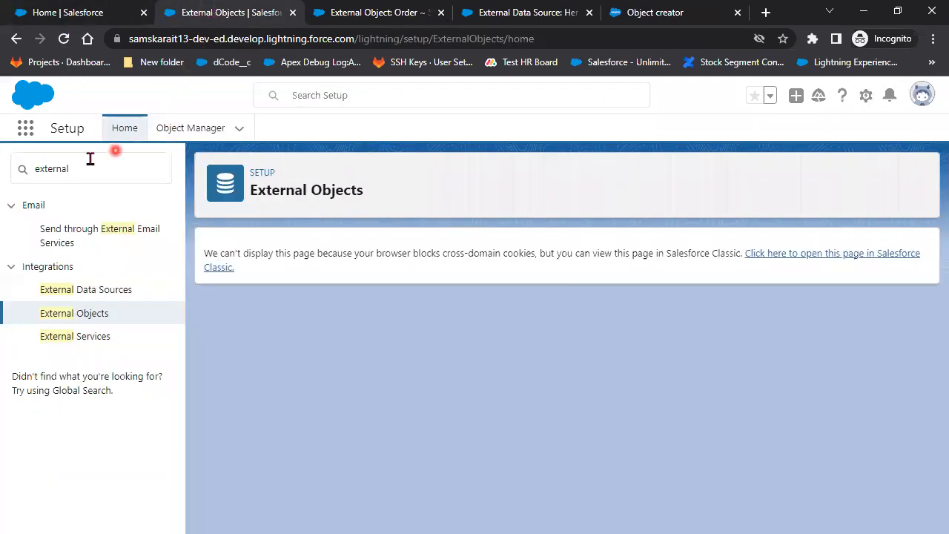
pyautogui.moveTo(95, 167); pyautogui.dragTo(17, 169)
pyautogui.write('t')
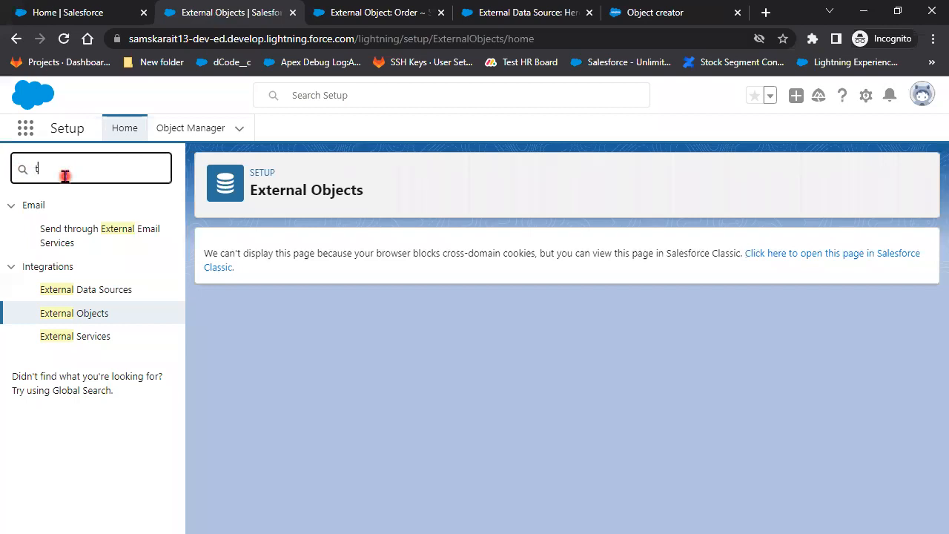
pyautogui.write('ab')
pyautogui.click(49, 276)
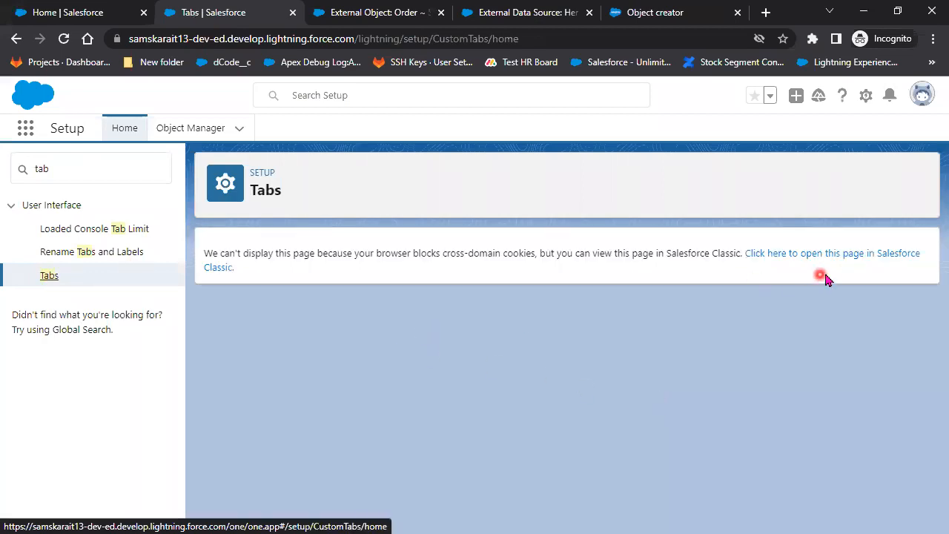
pyautogui.click(836, 257)
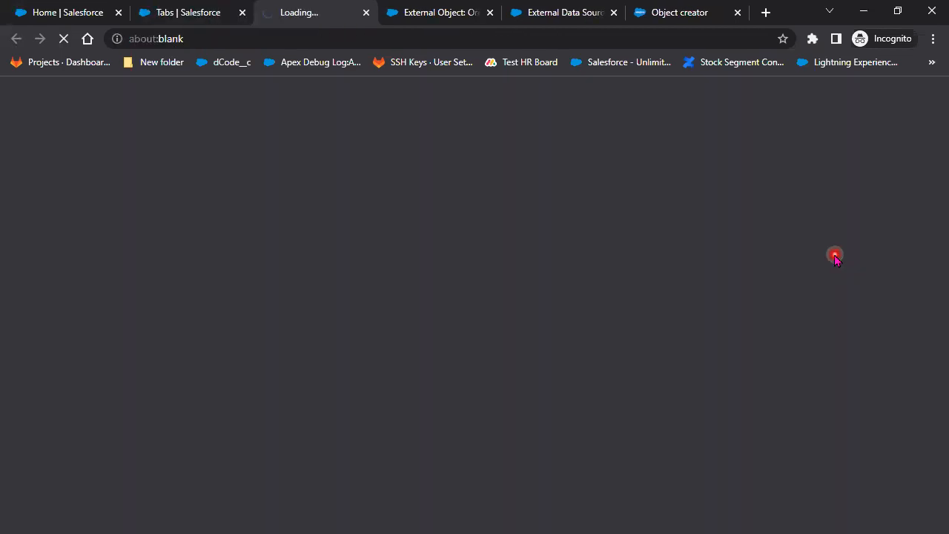
# Start a new custom object tab for the Order object with the Cell phone tab style and continue to the profile settings
pyautogui.scroll(-2, 660, 345)
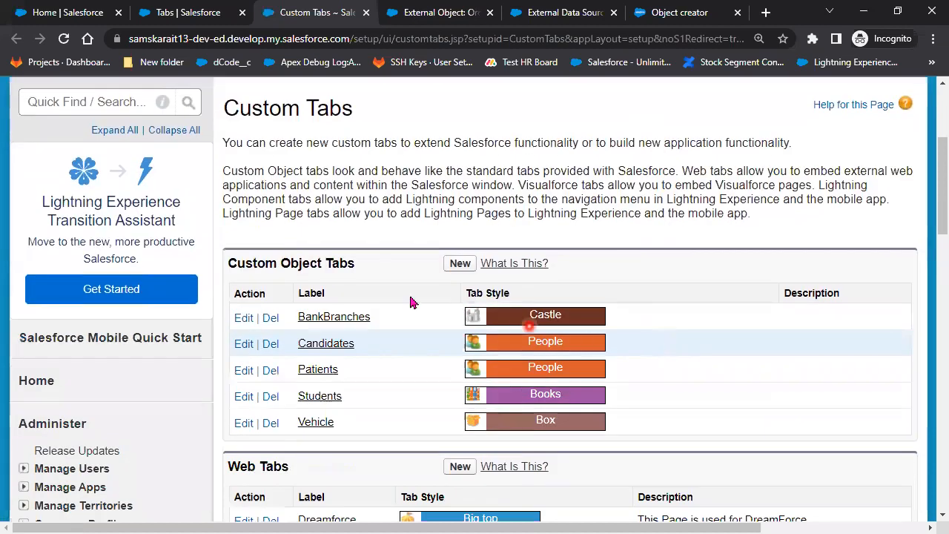
pyautogui.click(460, 264)
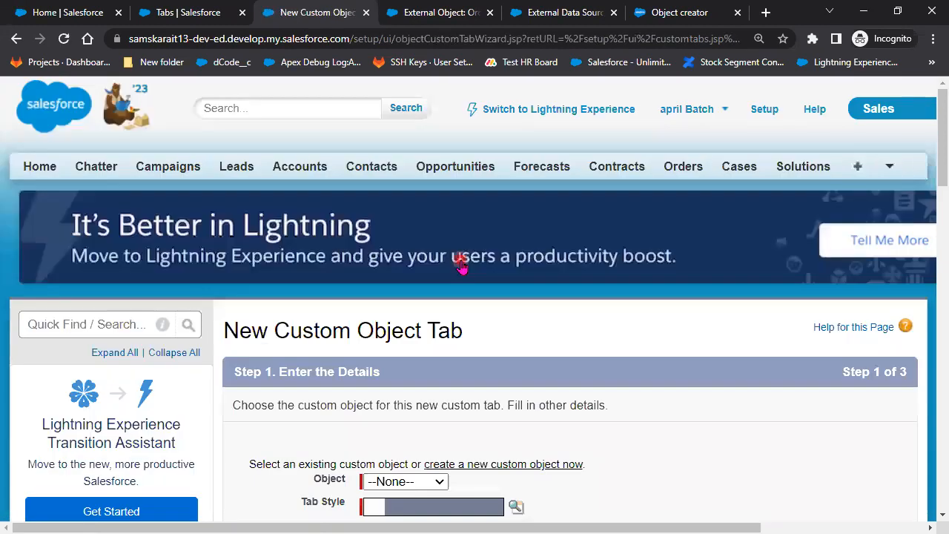
pyautogui.scroll(-2, 454, 319)
pyautogui.click(441, 333)
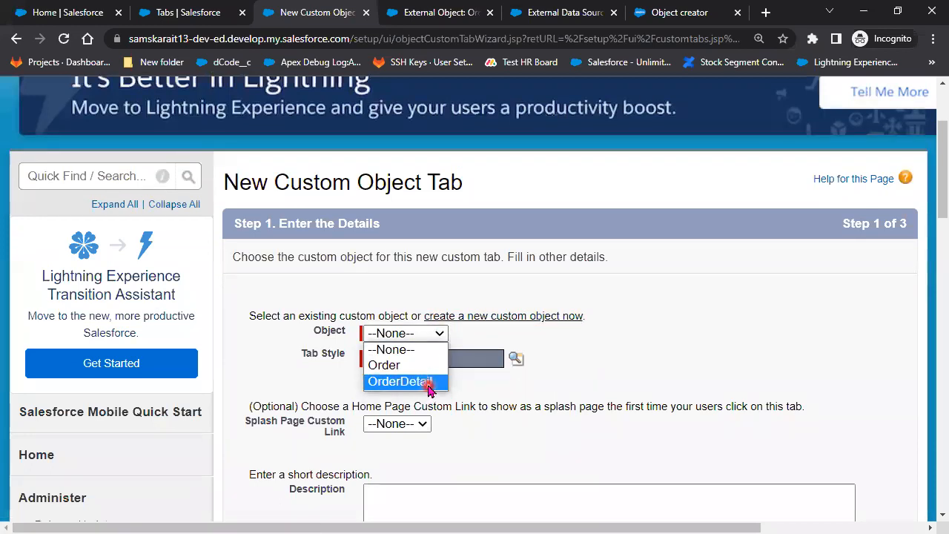
pyautogui.click(428, 369)
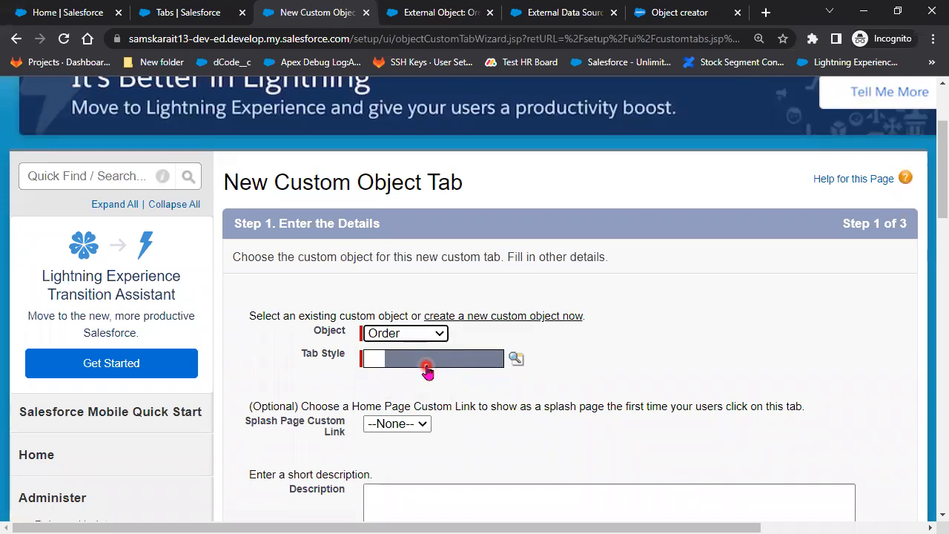
pyautogui.click(518, 362)
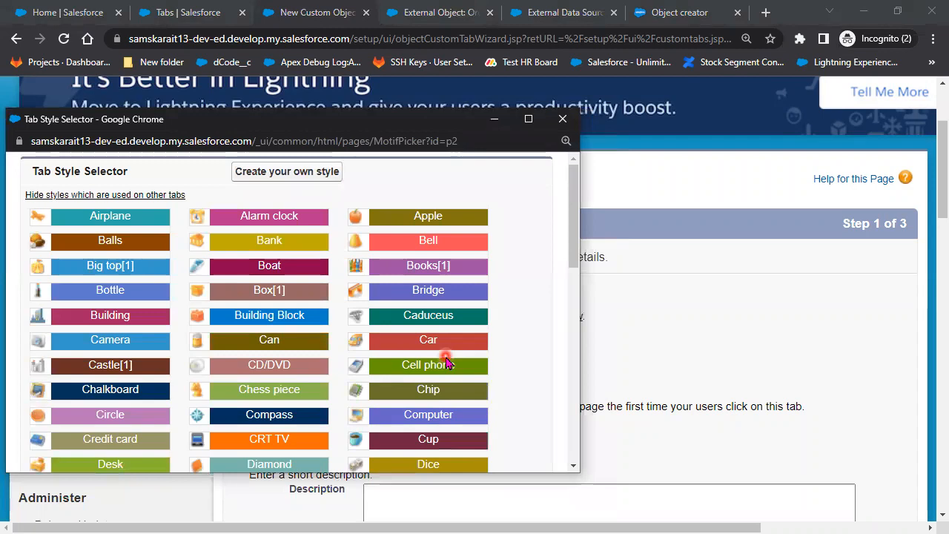
pyautogui.click(443, 365)
pyautogui.scroll(-3, 727, 434)
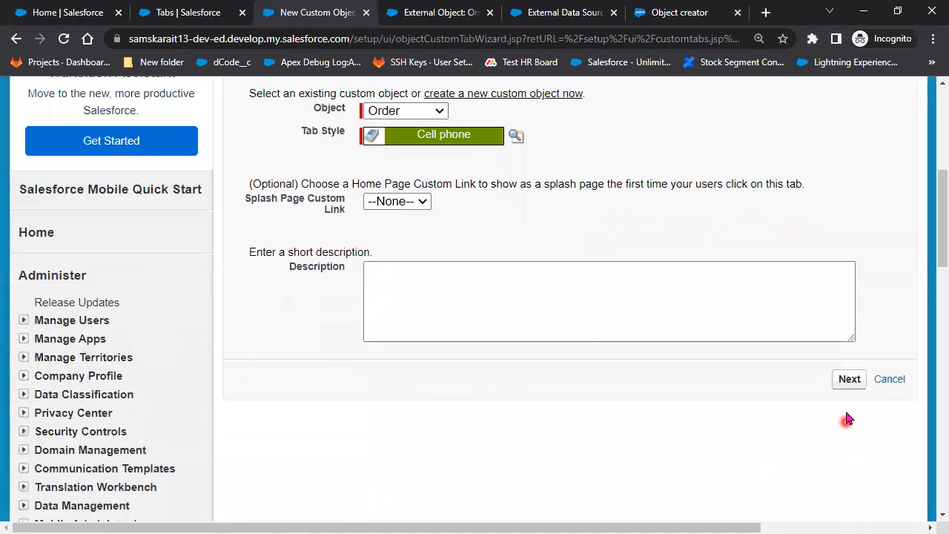
pyautogui.click(850, 379)
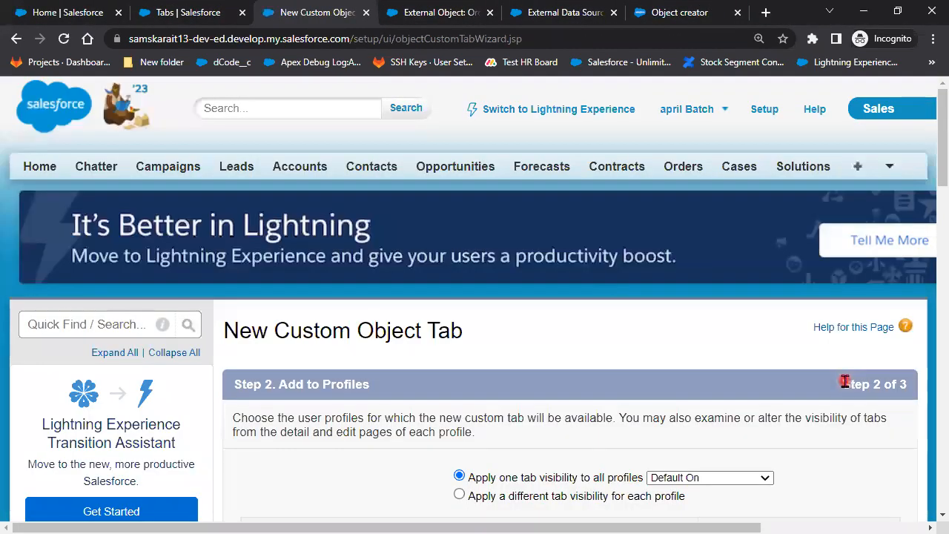
# Keep the tab visibility at Default On for all profiles, accept the default app selection, and save the Order tab
pyautogui.scroll(-6, 757, 482)
pyautogui.scroll(-12, 758, 482)
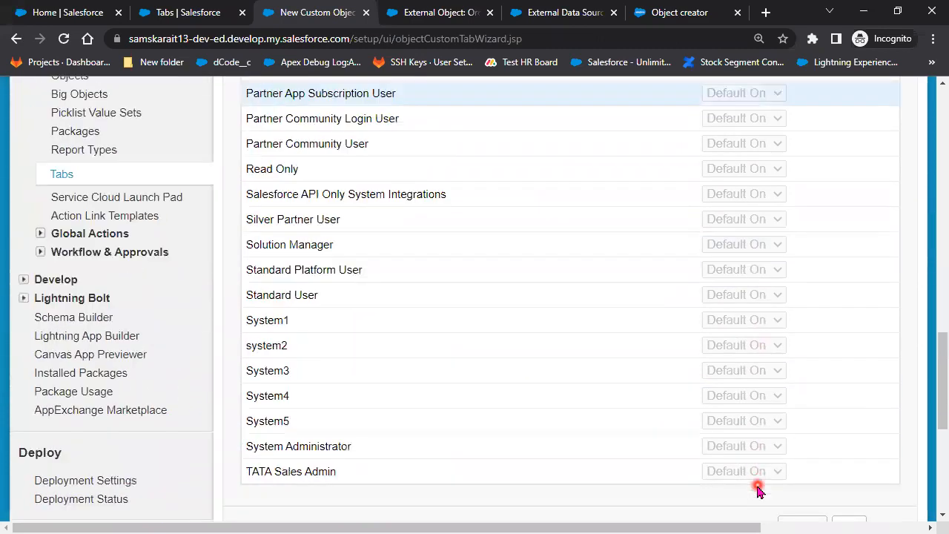
pyautogui.click(862, 235)
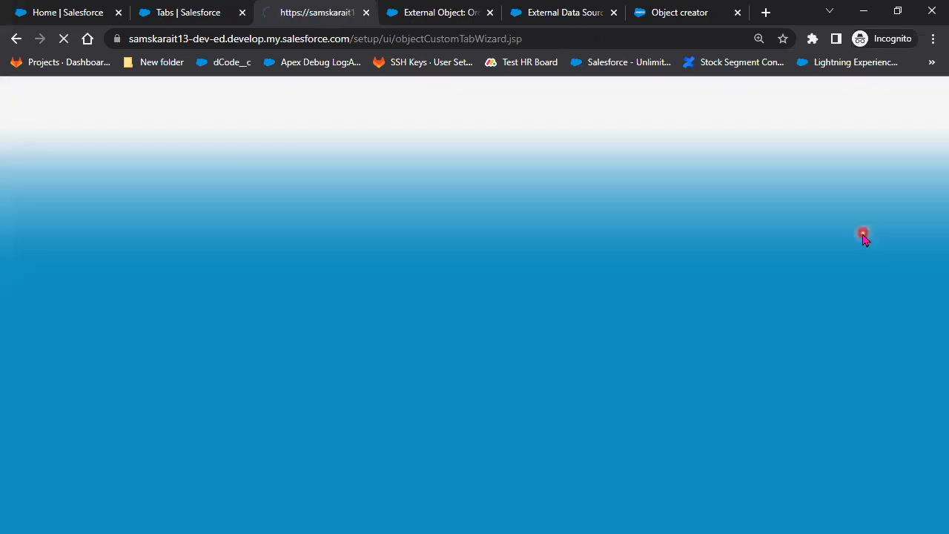
pyautogui.scroll(-10, 813, 407)
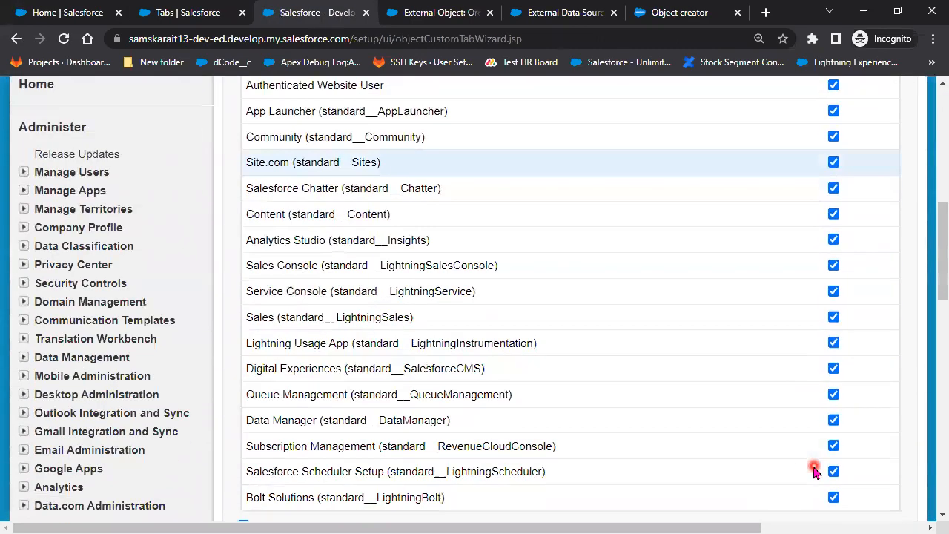
pyautogui.click(847, 274)
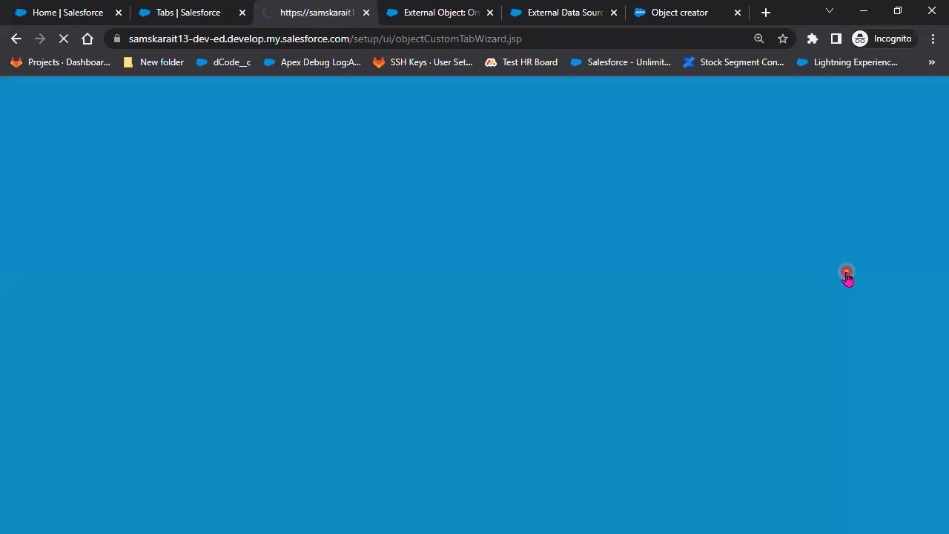
pyautogui.scroll(-3, 735, 403)
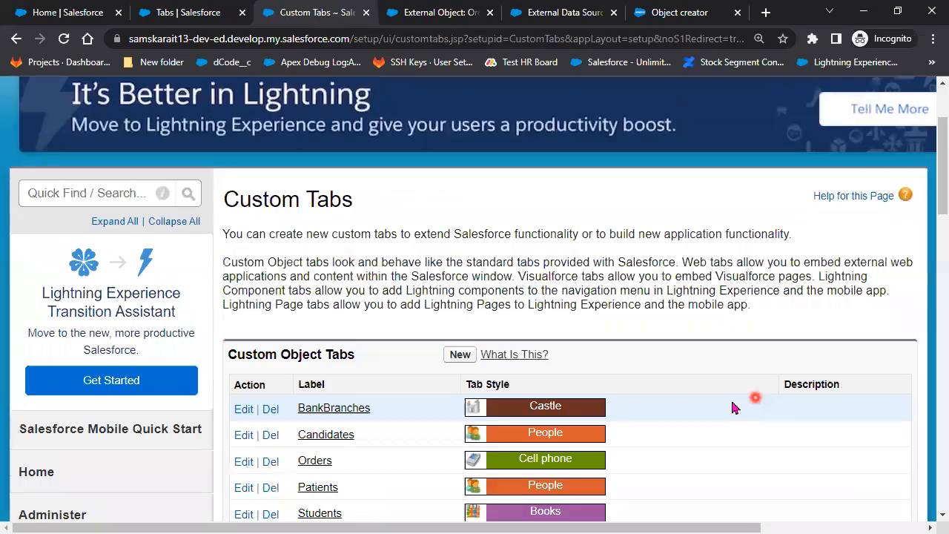
pyautogui.scroll(-1, 319, 460)
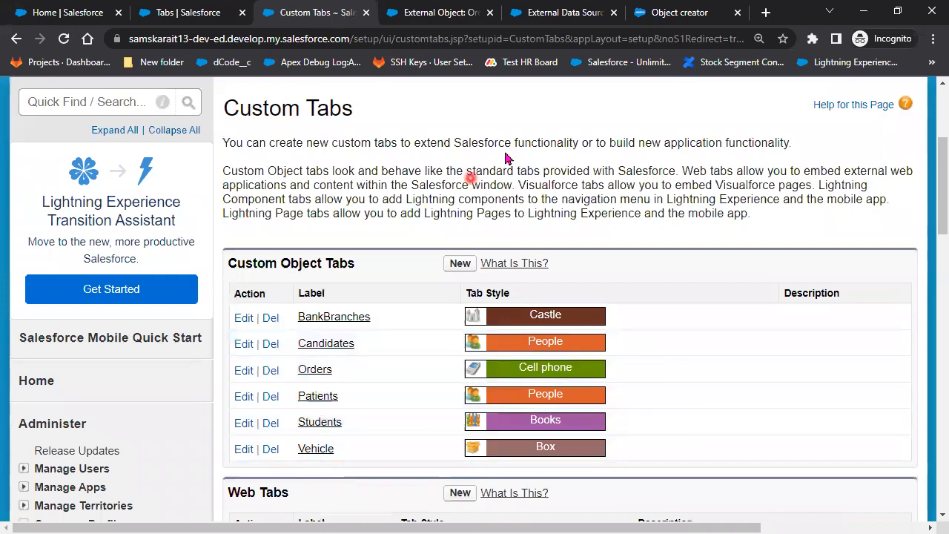
# Switch to the Lightning Experience browser window and reload the Hitechcity bank branch record page
pyautogui.click(865, 10)
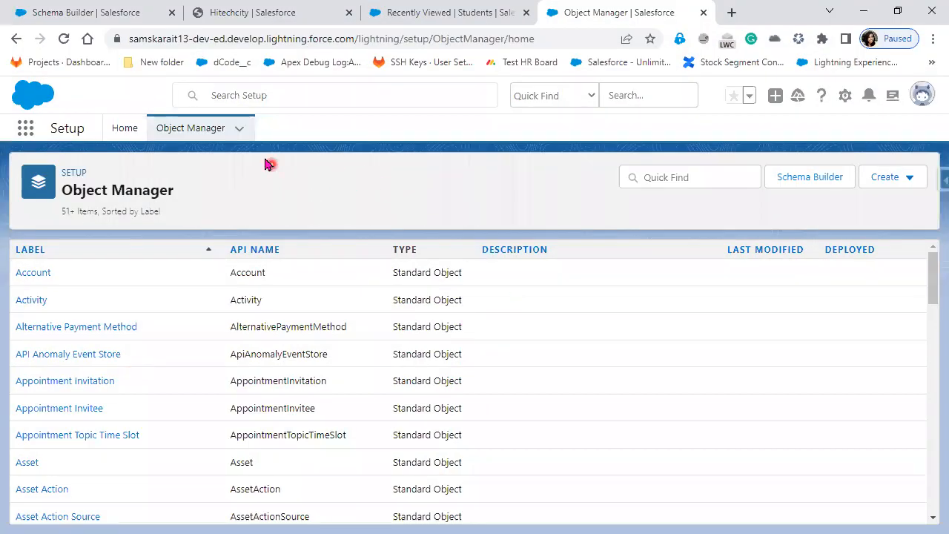
pyautogui.click(95, 9)
pyautogui.click(298, 11)
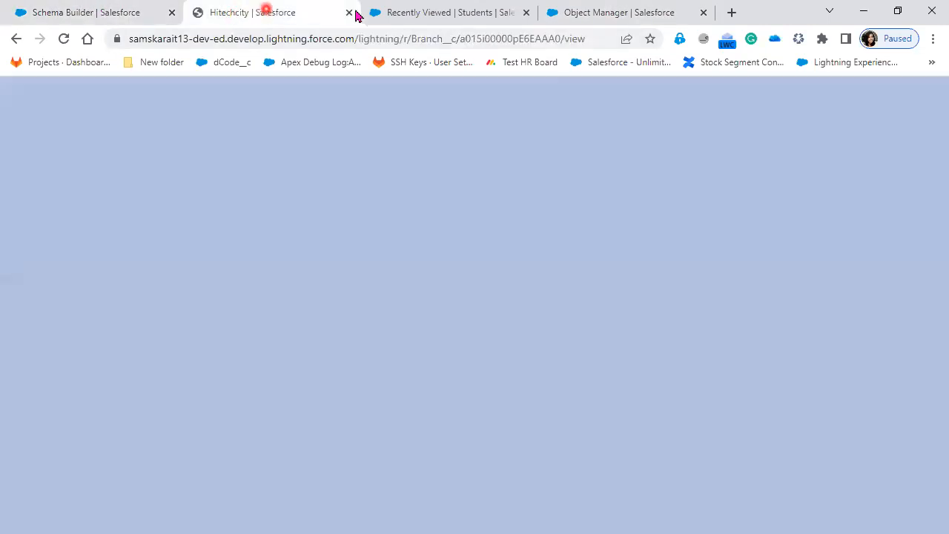
pyautogui.click(65, 40)
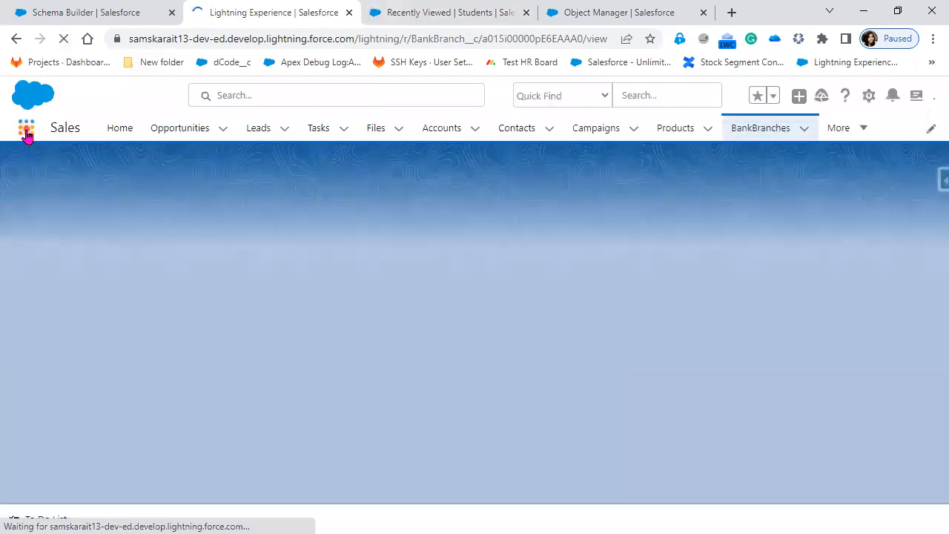
# Search the App Launcher for "order" and open both Orders items in new browser tabs
pyautogui.click(26, 131)
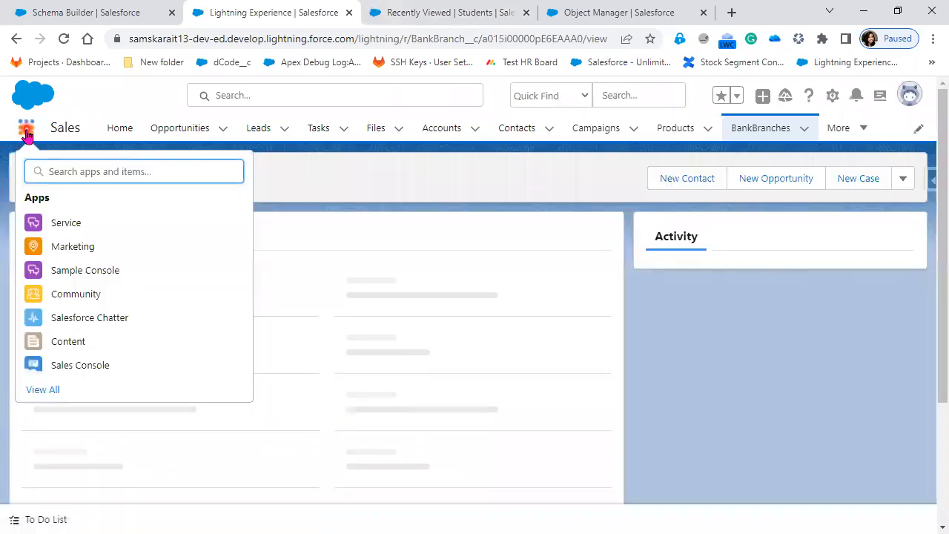
pyautogui.write('order')
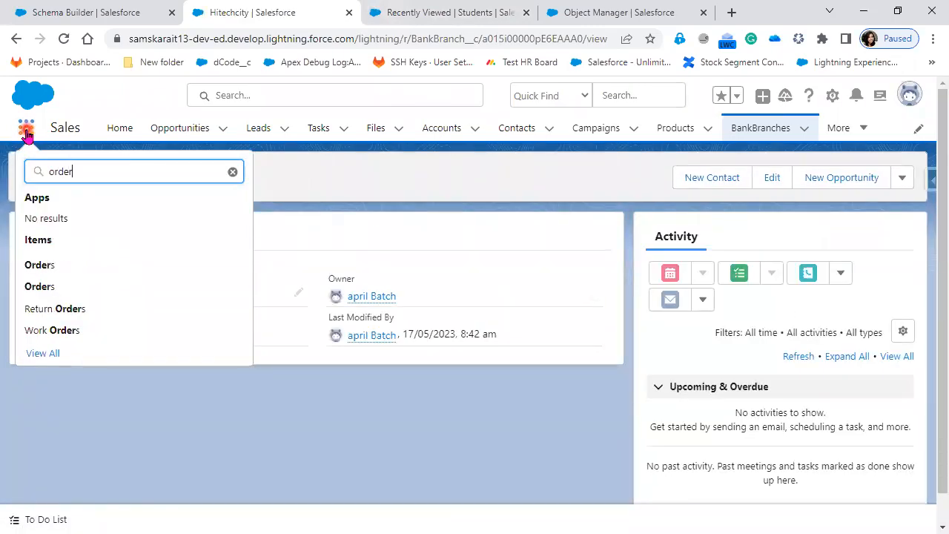
pyautogui.rightClick(39, 289)
pyautogui.click(75, 299)
pyautogui.rightClick(45, 267)
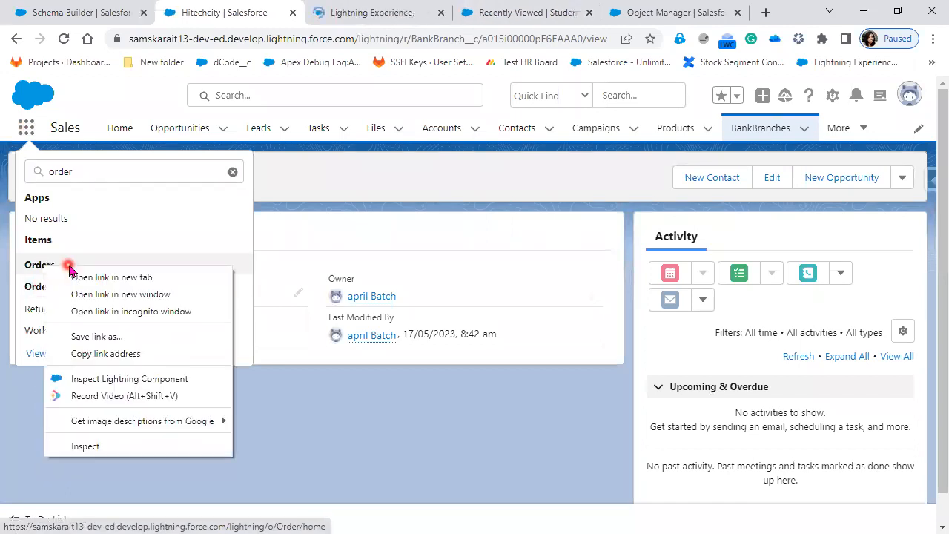
pyautogui.click(76, 277)
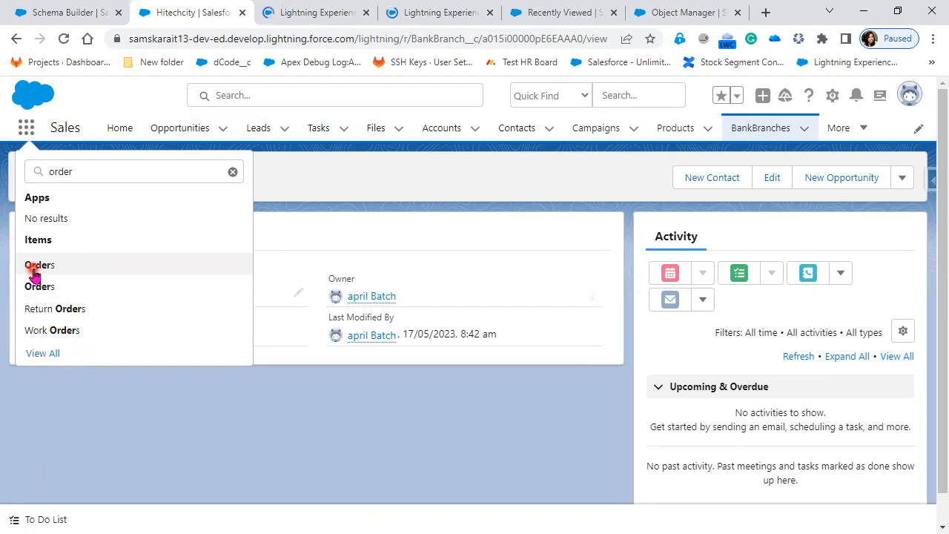
# Compare the two Orders pages, sorting the second by Order Number and viewing its All Activated Orders and All Draft Orders lists
pyautogui.click(316, 13)
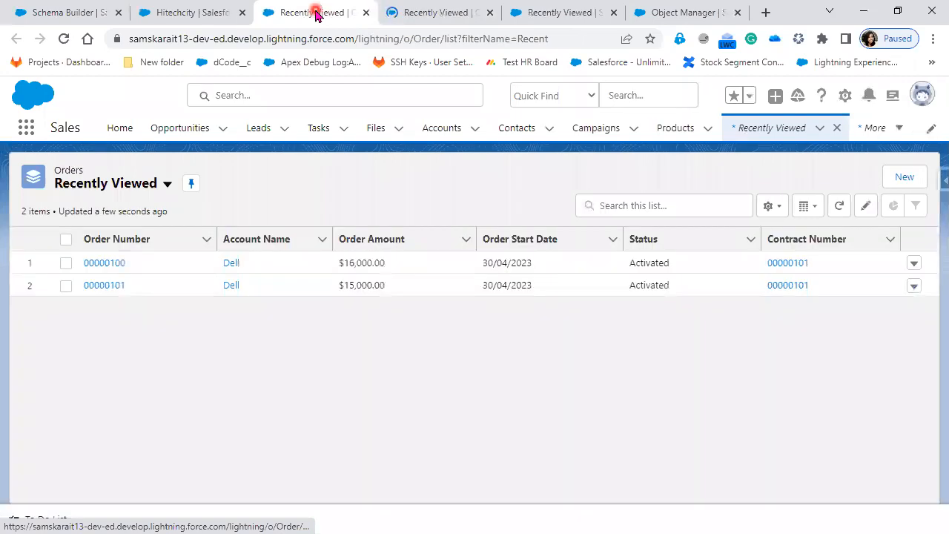
pyautogui.click(425, 13)
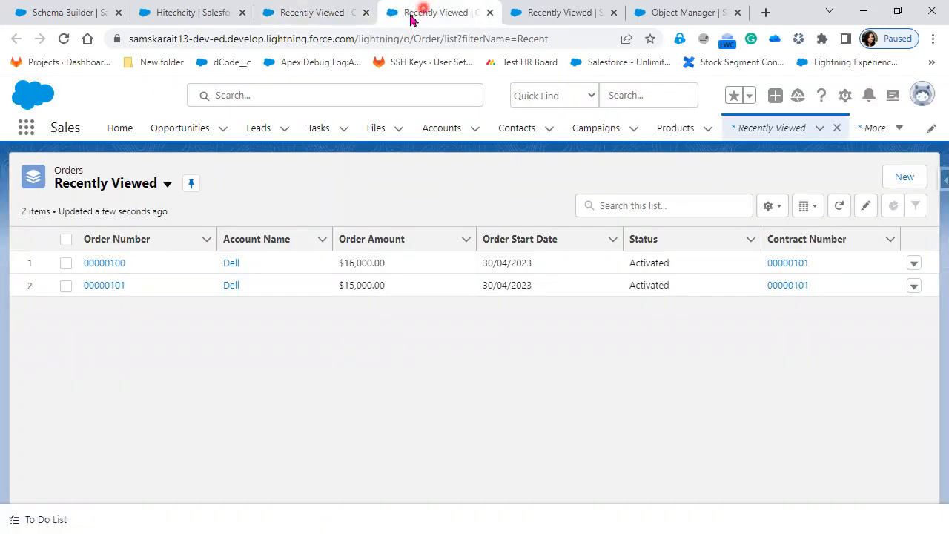
pyautogui.click(117, 239)
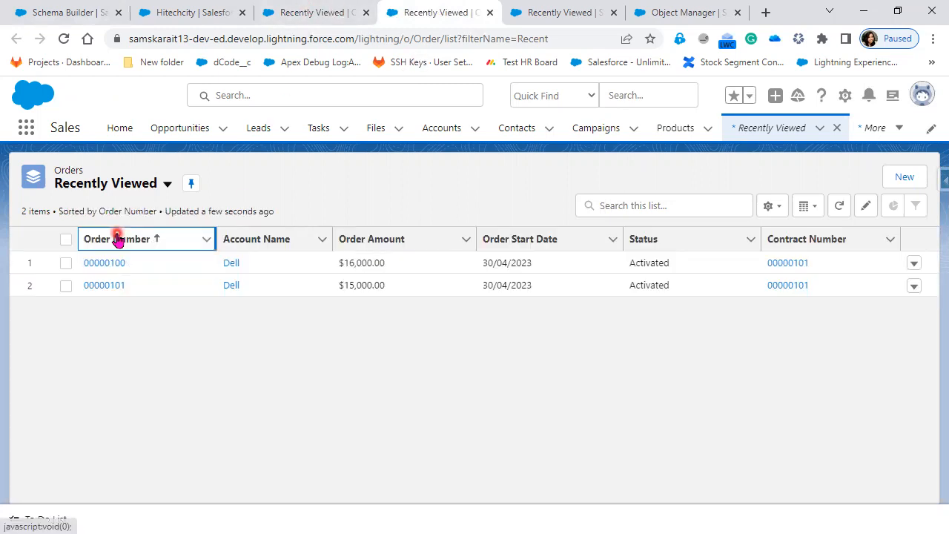
pyautogui.click(167, 184)
pyautogui.click(115, 237)
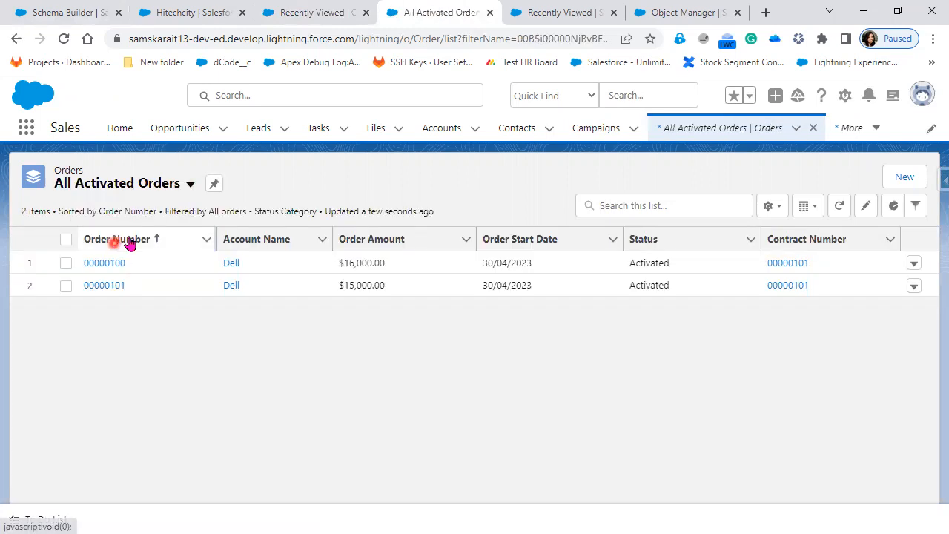
pyautogui.click(187, 183)
pyautogui.click(116, 263)
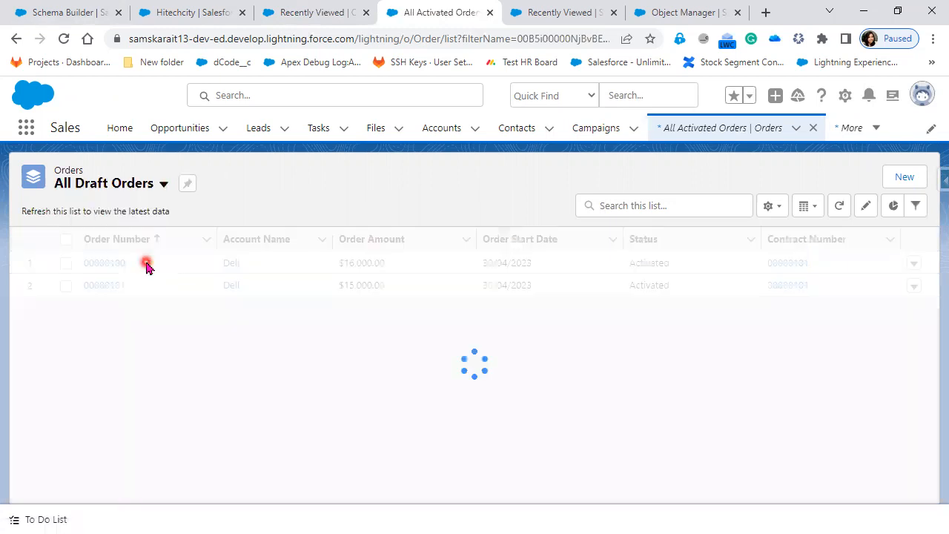
# Leave Schema Builder for Setup Home and open the Tabs setup page
pyautogui.click(304, 14)
pyautogui.click(58, 15)
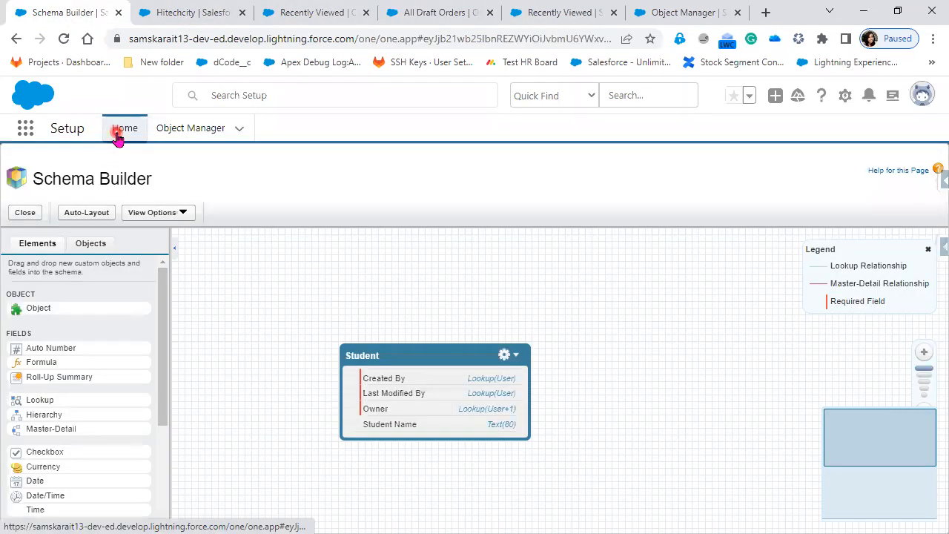
pyautogui.click(117, 138)
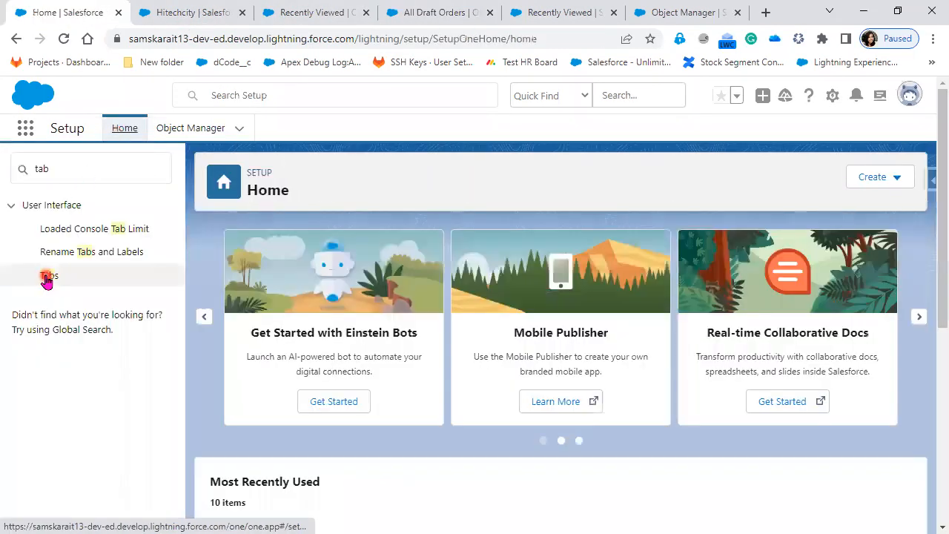
pyautogui.click(46, 277)
pyautogui.click(512, 345)
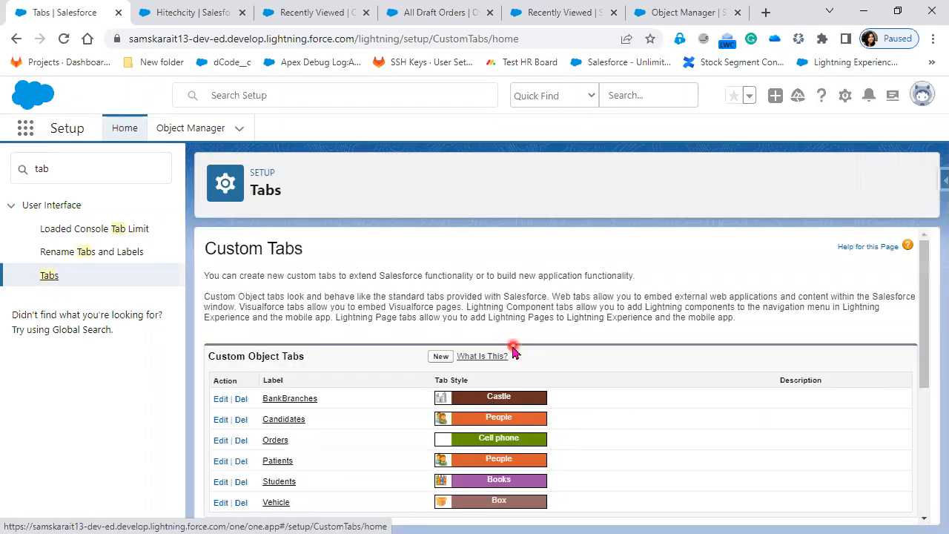
# Start a new custom object tab for the OrderDetail object with the Apple tab style and continue to the profile settings
pyautogui.scroll(-1, 438, 296)
pyautogui.click(436, 286)
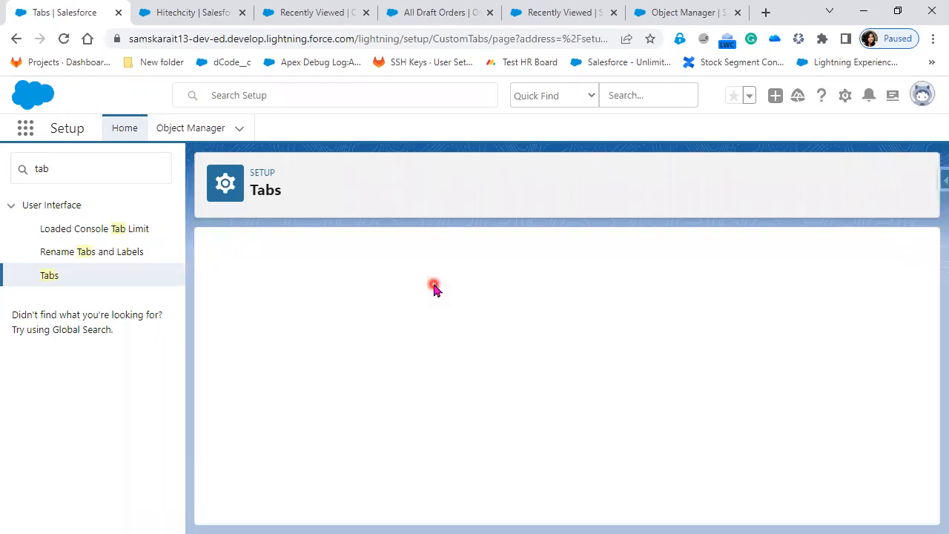
pyautogui.click(408, 368)
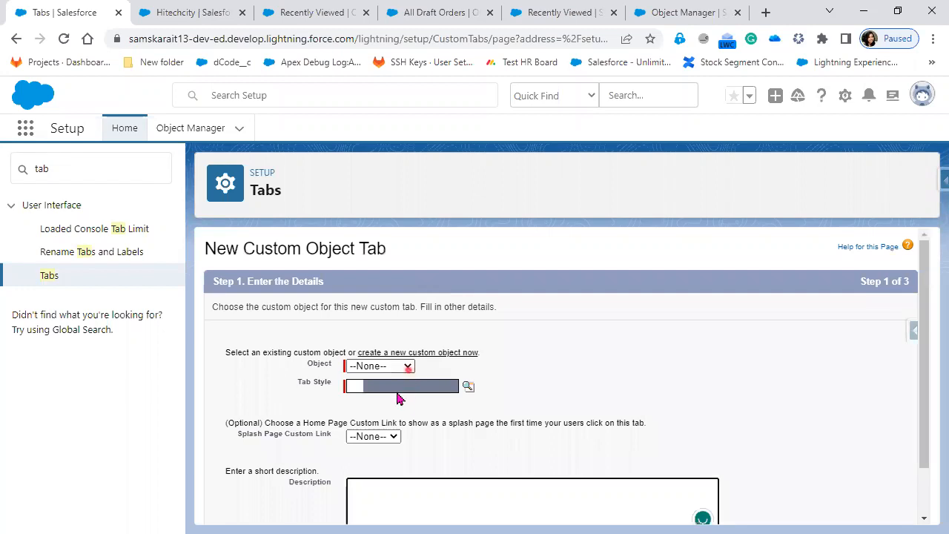
pyautogui.click(398, 399)
pyautogui.click(469, 388)
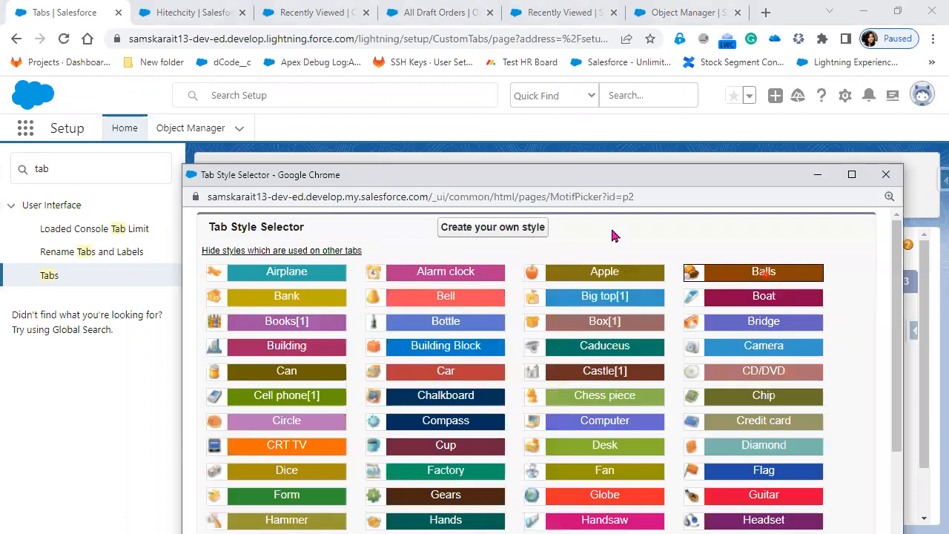
pyautogui.click(604, 271)
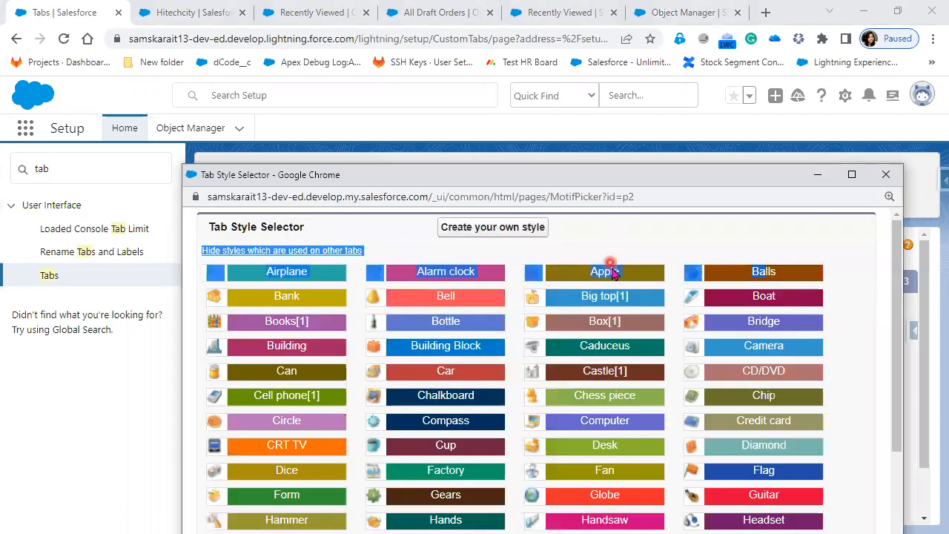
pyautogui.scroll(-2, 821, 499)
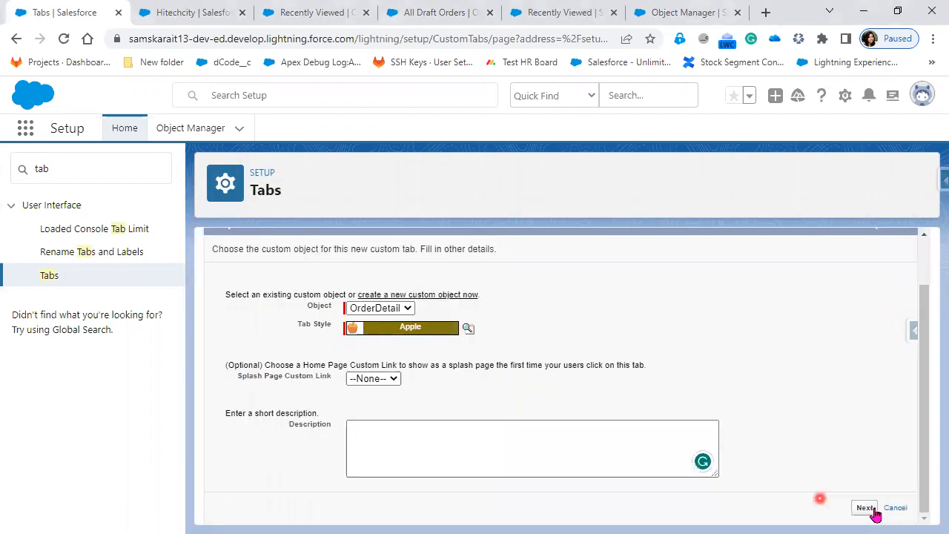
pyautogui.click(873, 510)
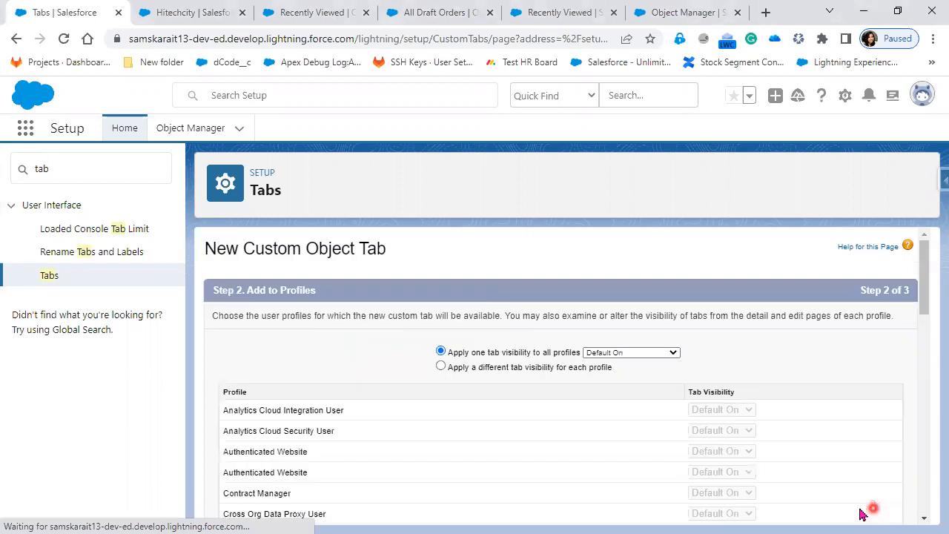
# Keep Default On visibility for all profiles, accept the default app selection, and save the OrderDetail tab
pyautogui.scroll(-10, 862, 514)
pyautogui.scroll(-2, 864, 514)
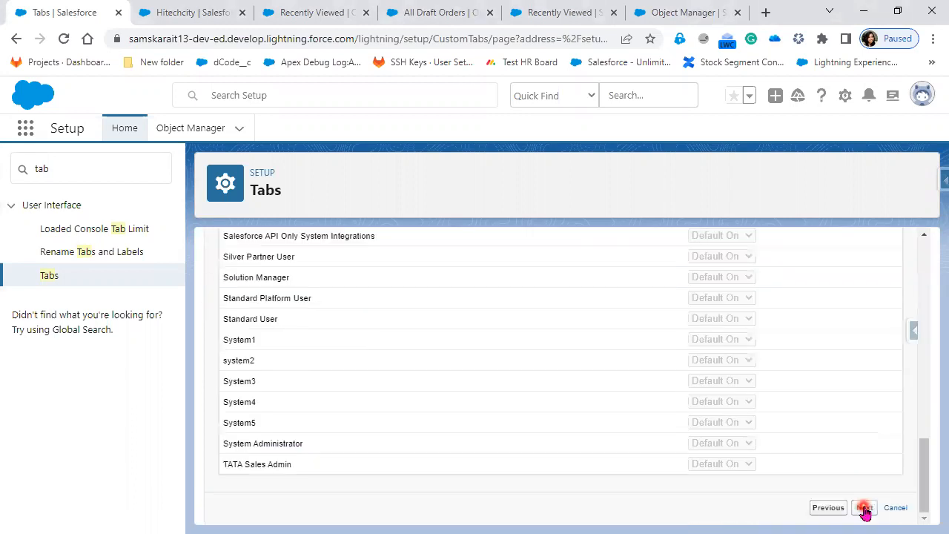
pyautogui.click(865, 508)
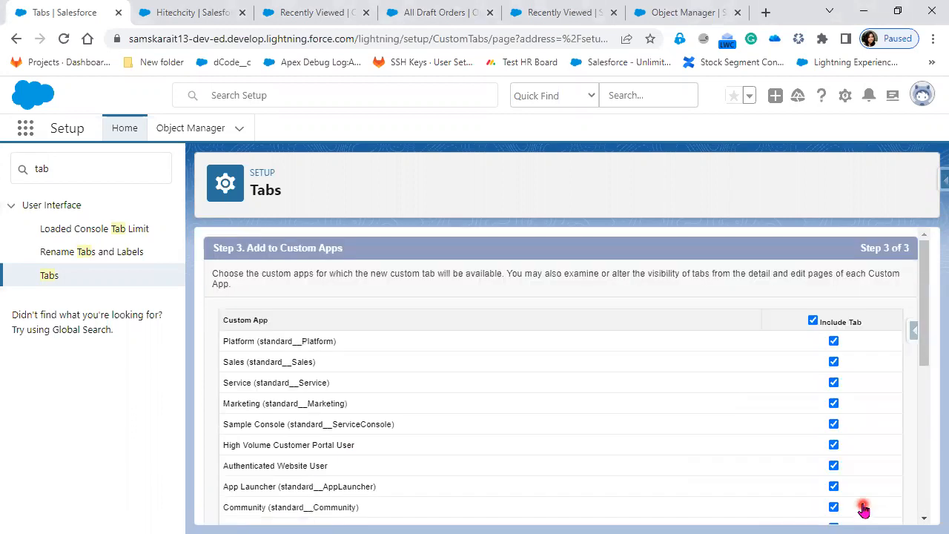
pyautogui.scroll(-10, 864, 509)
pyautogui.click(862, 508)
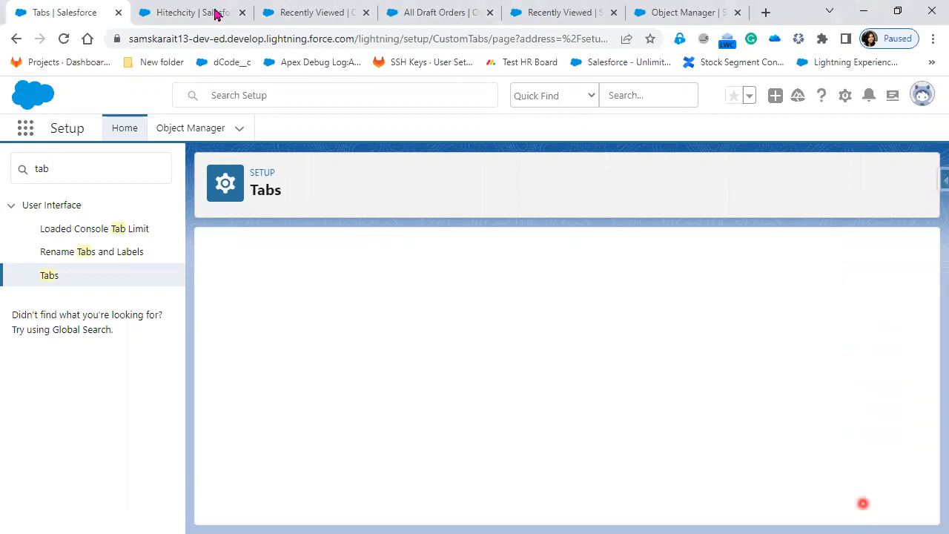
# Reload the Hitechcity record page, search the App Launcher for "orde", and open OrderDetails
pyautogui.click(177, 18)
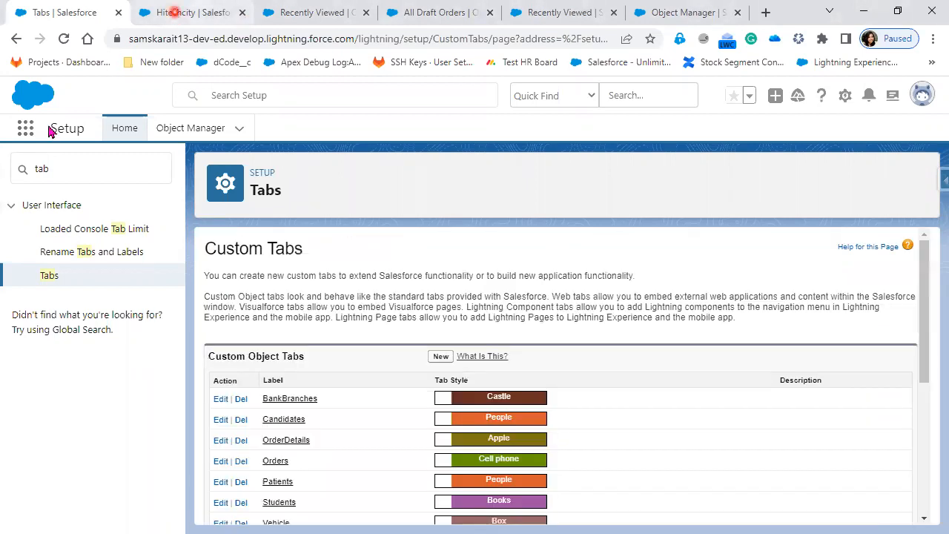
pyautogui.click(65, 41)
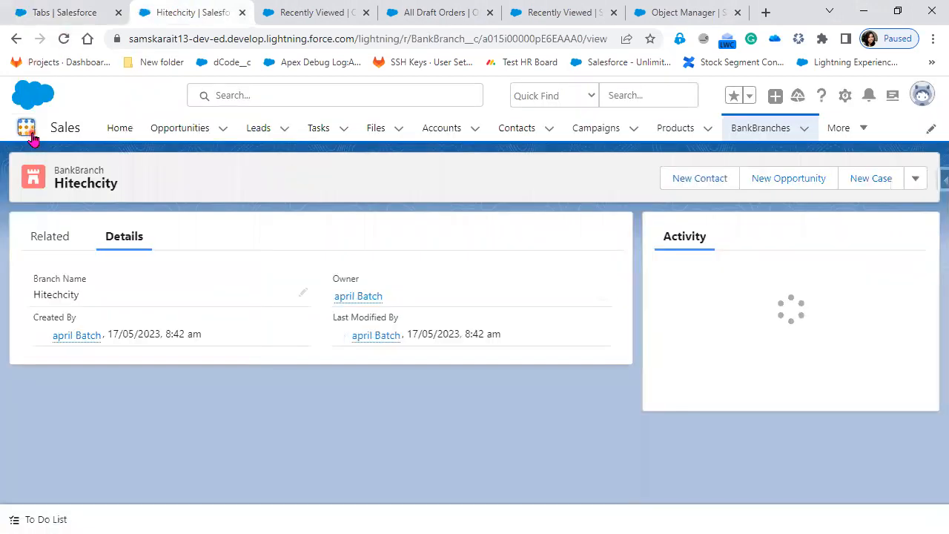
pyautogui.click(28, 132)
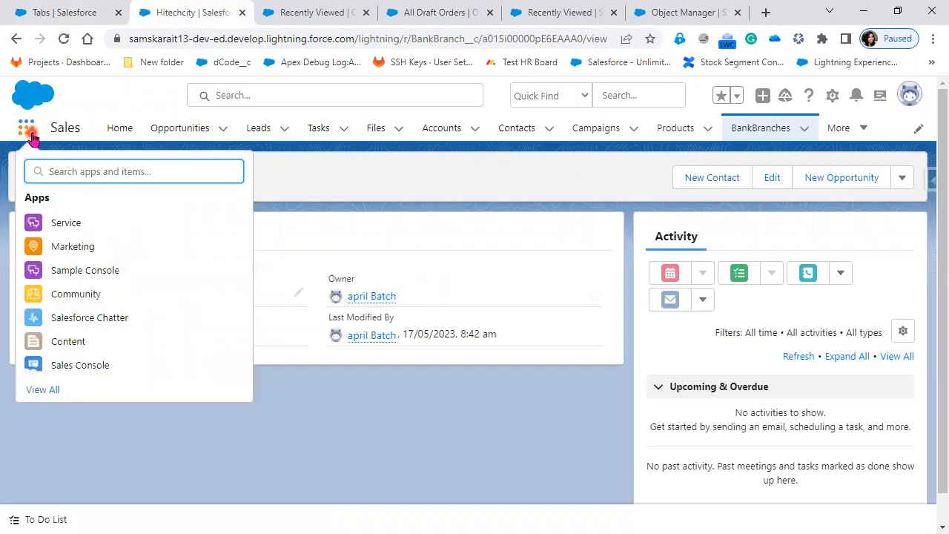
pyautogui.write('orde')
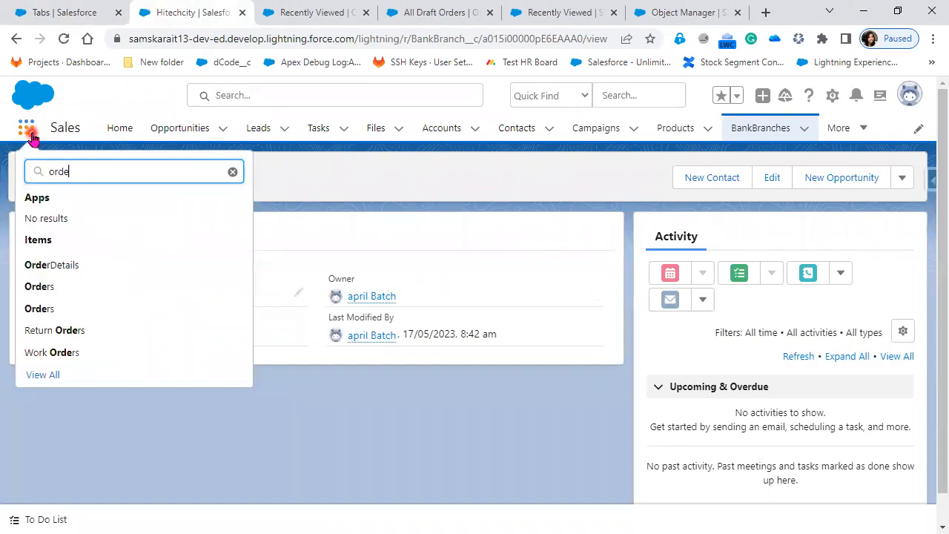
pyautogui.click(52, 267)
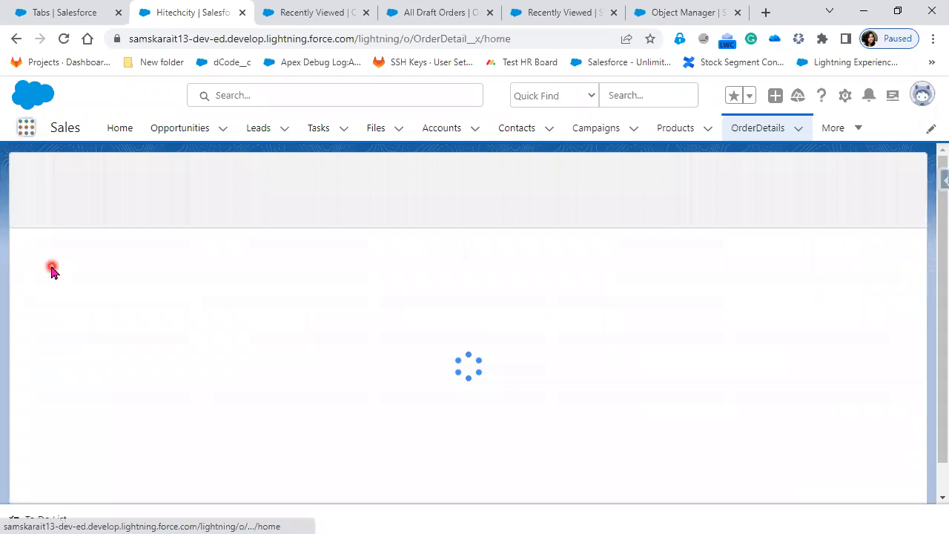
# Switch the OrderDetails list view to All and open the first record's details
pyautogui.click(168, 184)
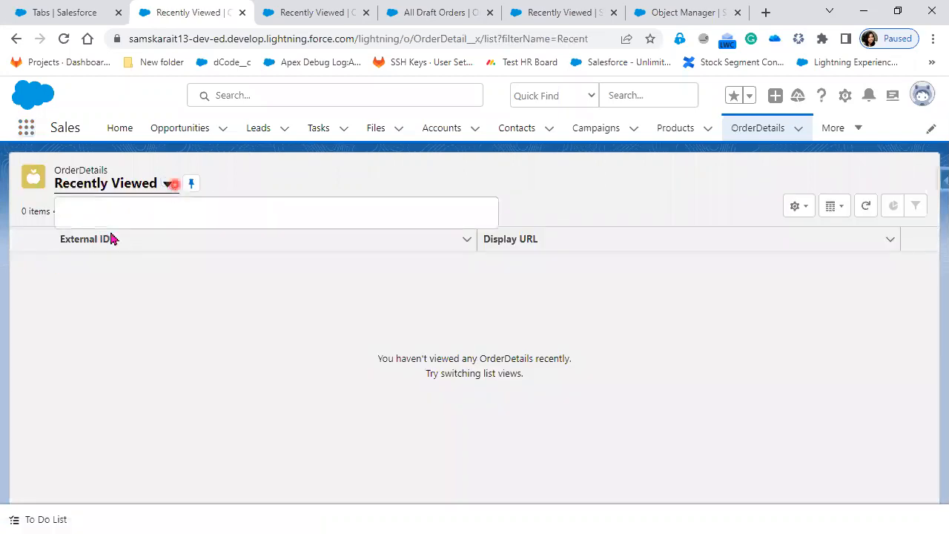
pyautogui.click(89, 236)
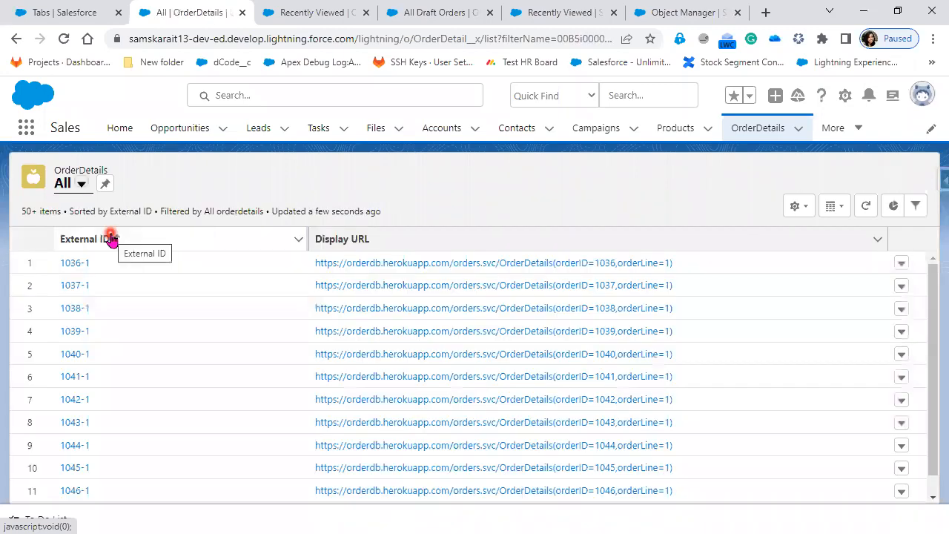
pyautogui.click(74, 262)
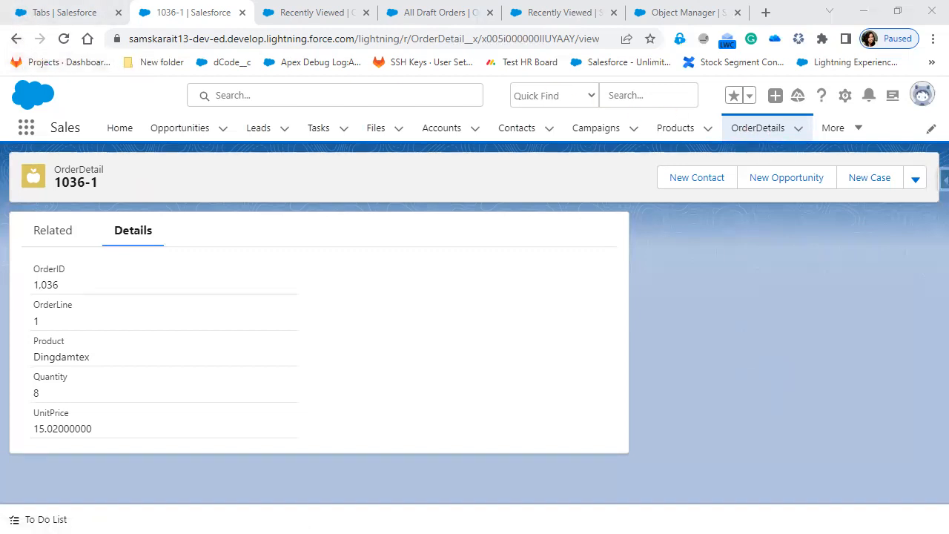
# Search Setup for "ext", open the External Data Sources page to review the Heroku source, and select External Objects
pyautogui.click(64, 12)
pyautogui.moveTo(74, 167); pyautogui.dragTo(33, 169)
pyautogui.write('ext')
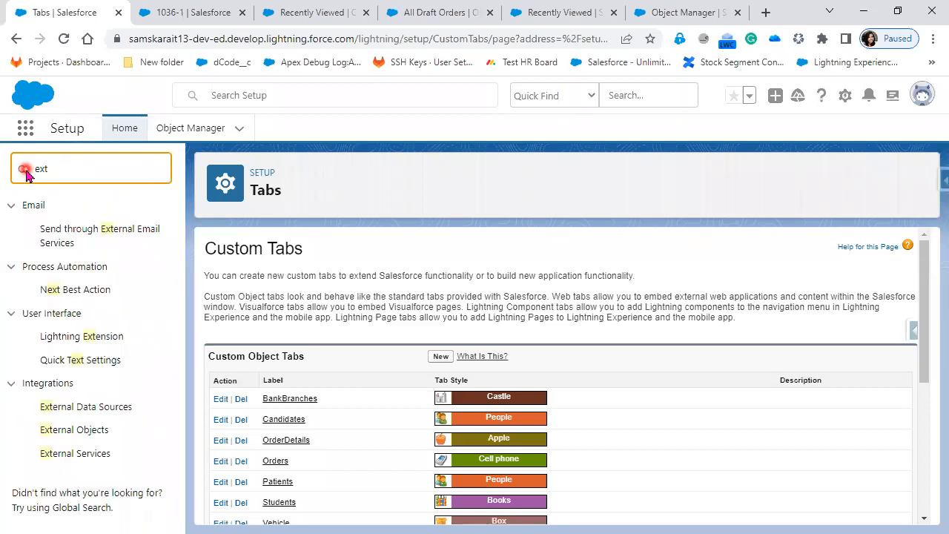
pyautogui.click(110, 408)
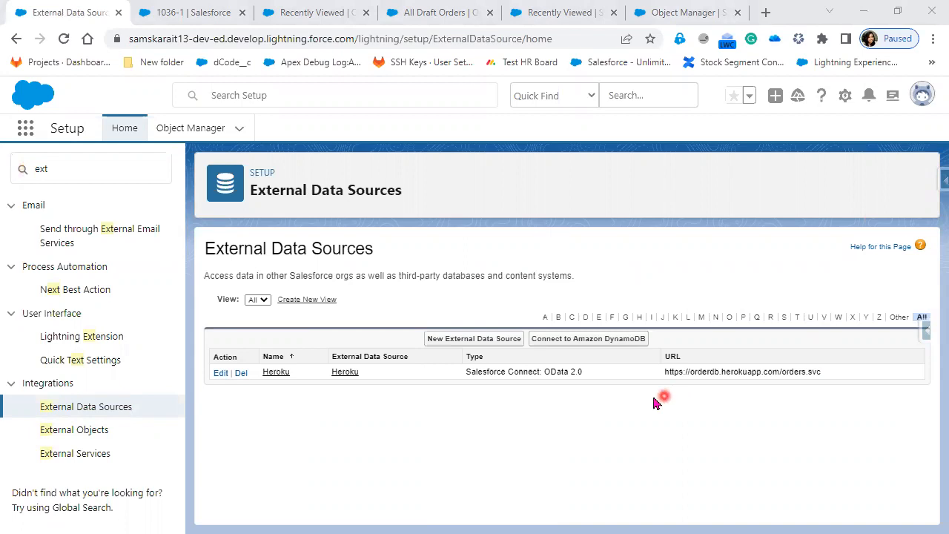
pyautogui.click(81, 437)
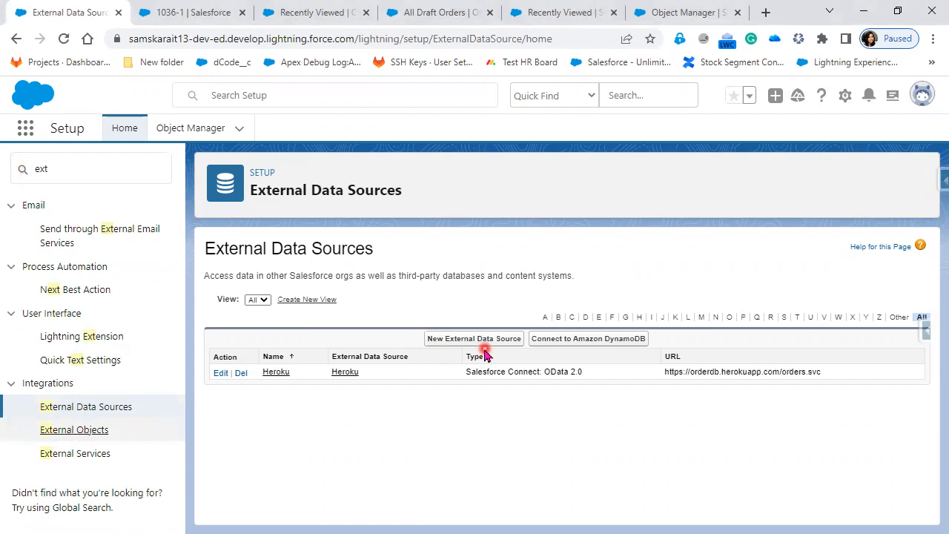
# Review the external objects list and open the External Services setup page
pyautogui.click(66, 438)
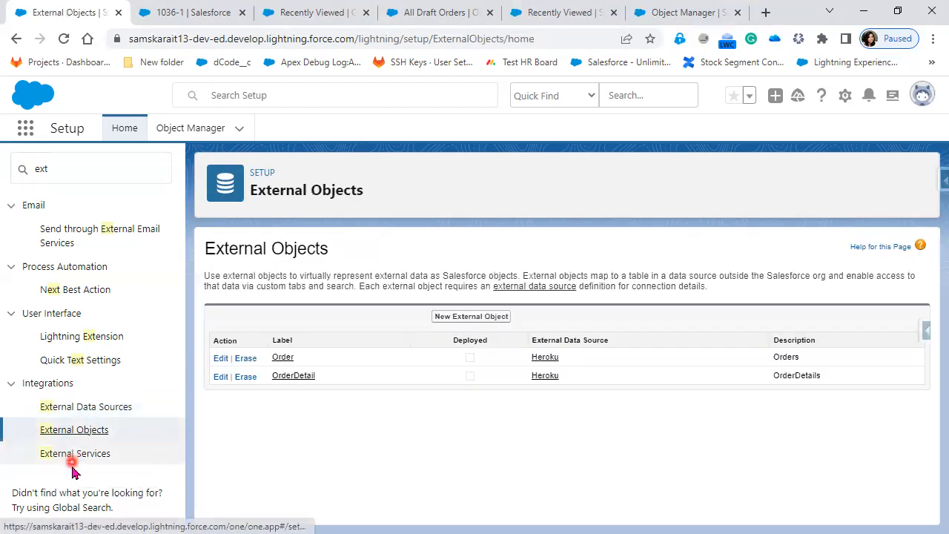
pyautogui.click(73, 456)
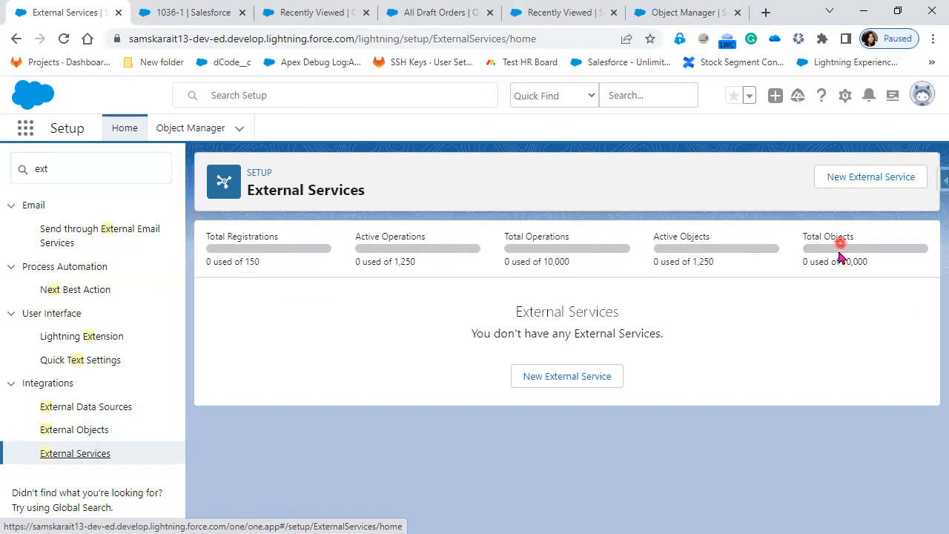
# Start adding an external service from an API specification and examine its configuration fields
pyautogui.click(882, 178)
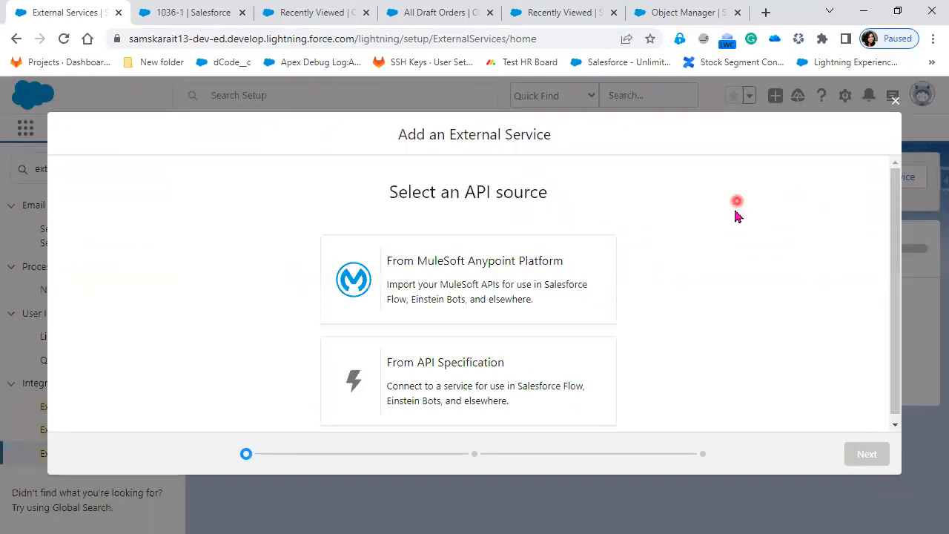
pyautogui.scroll(-1, 735, 216)
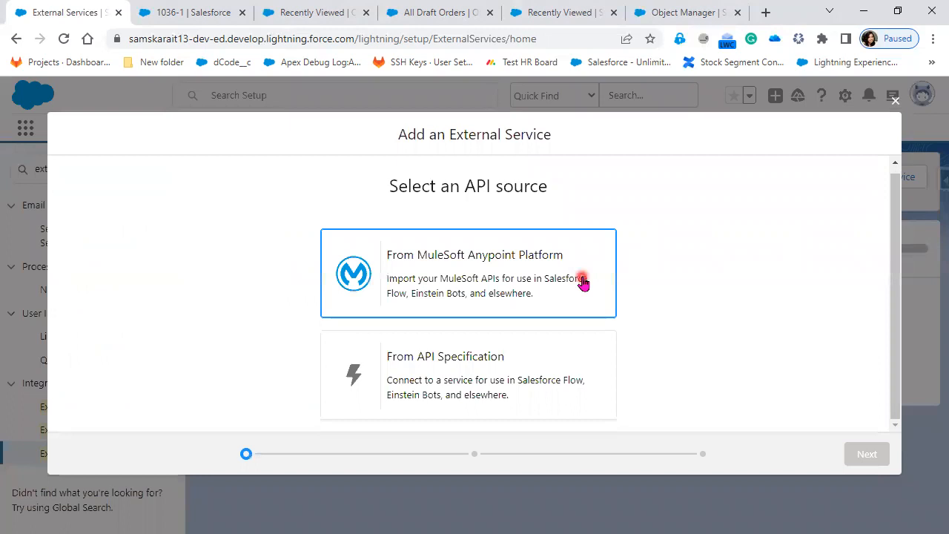
pyautogui.click(473, 390)
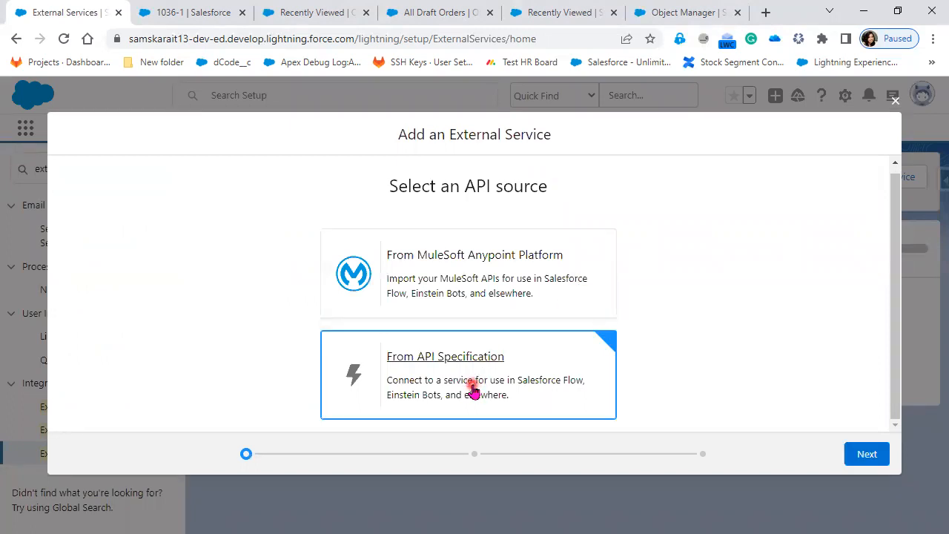
pyautogui.click(868, 457)
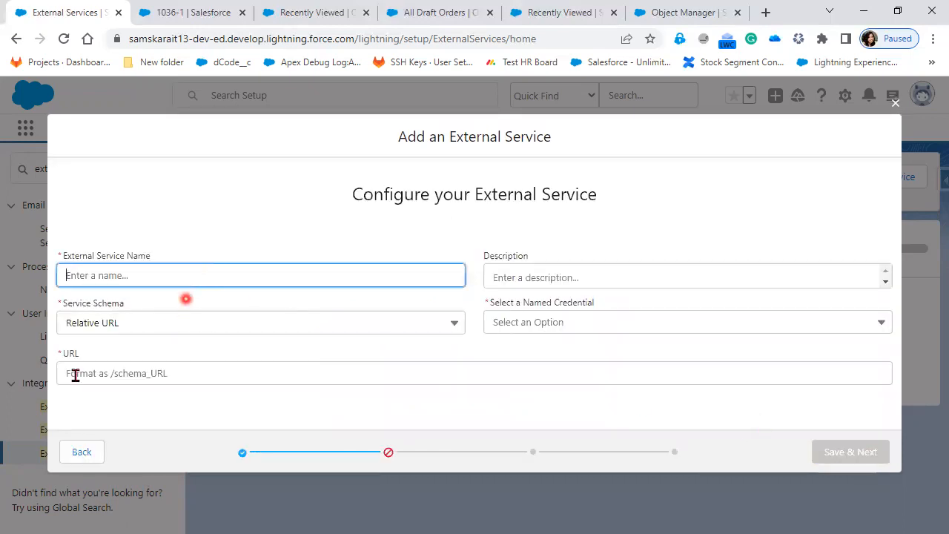
pyautogui.click(152, 371)
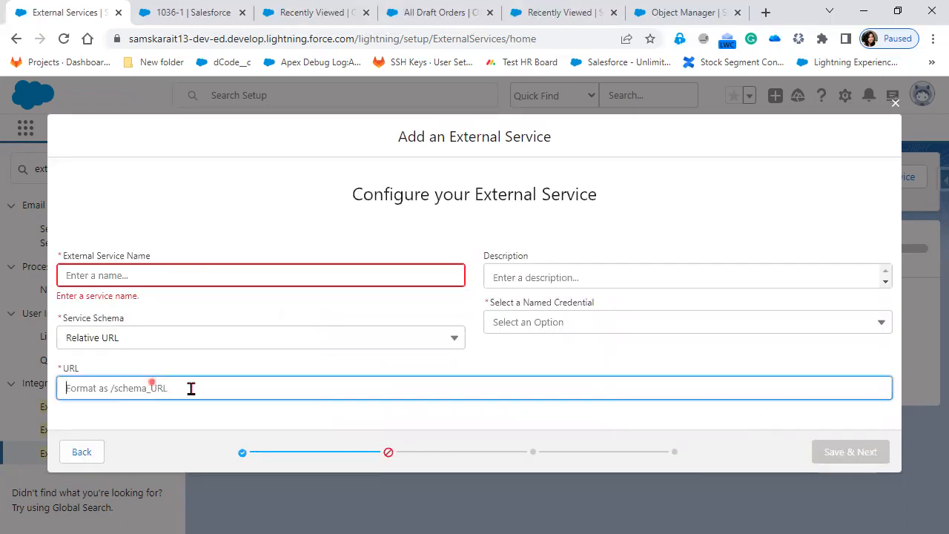
pyautogui.click(243, 454)
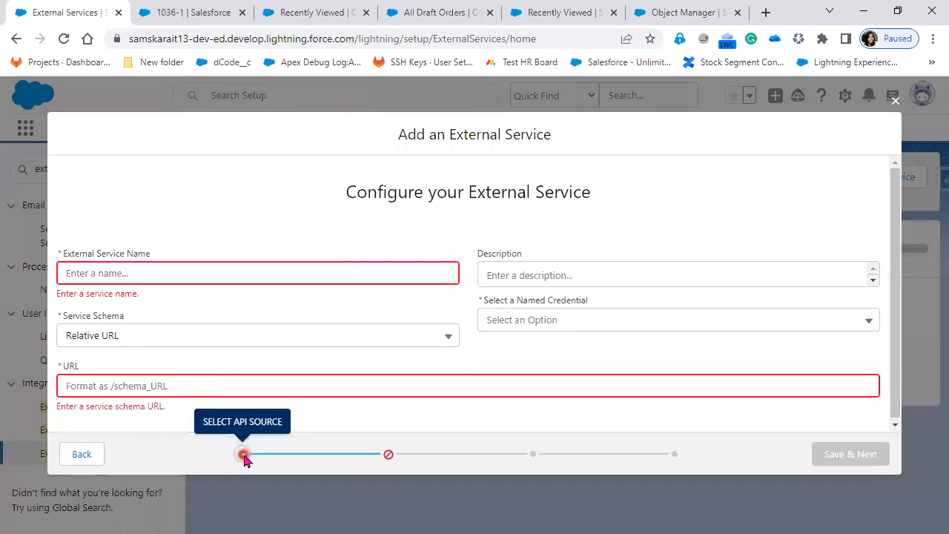
# Change the API source to MuleSoft Anypoint Platform and review the account selection requirements
pyautogui.click(84, 455)
pyautogui.click(418, 284)
pyautogui.click(870, 458)
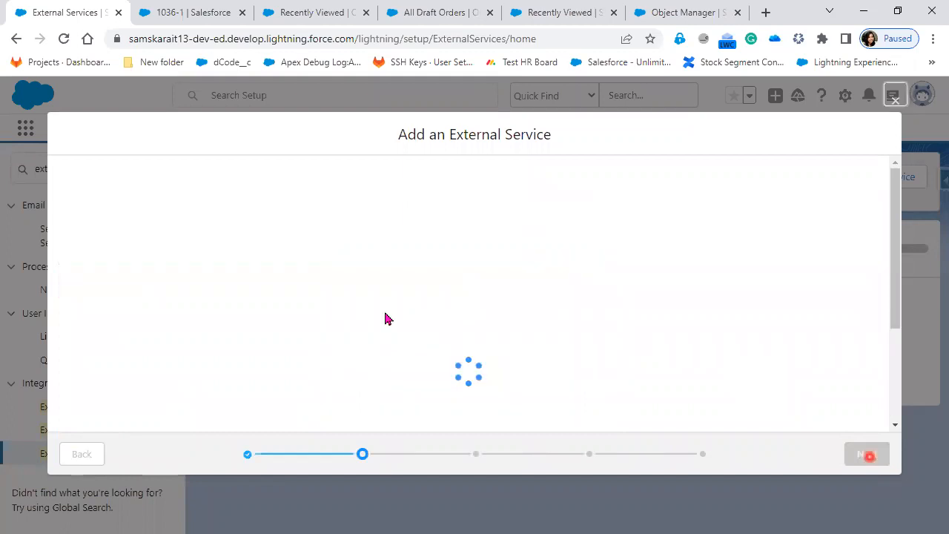
pyautogui.click(283, 257)
pyautogui.click(290, 193)
pyautogui.moveTo(486, 219); pyautogui.dragTo(581, 217)
pyautogui.moveTo(643, 216); pyautogui.dragTo(649, 212)
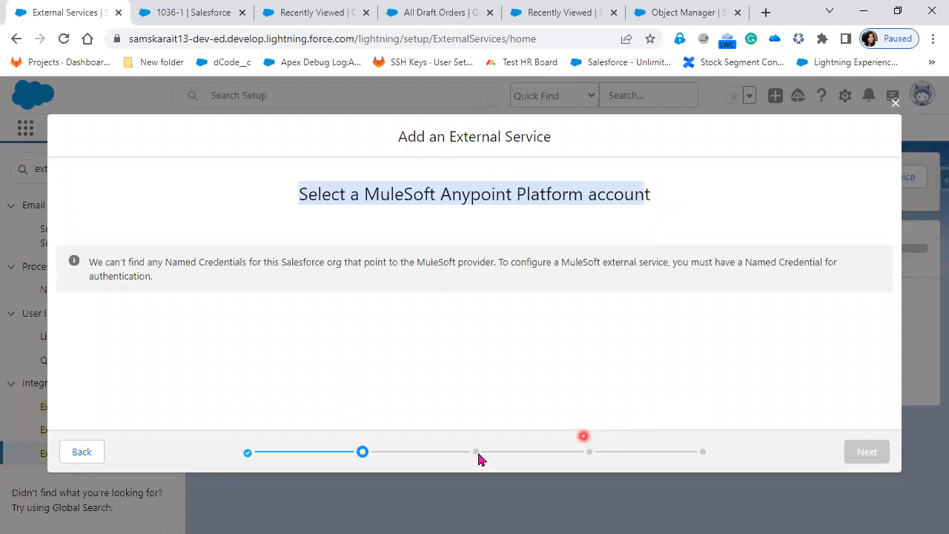
# Go back to the external service configuration form, leave the wizard and discard the unsaved changes
pyautogui.click(71, 457)
pyautogui.click(883, 461)
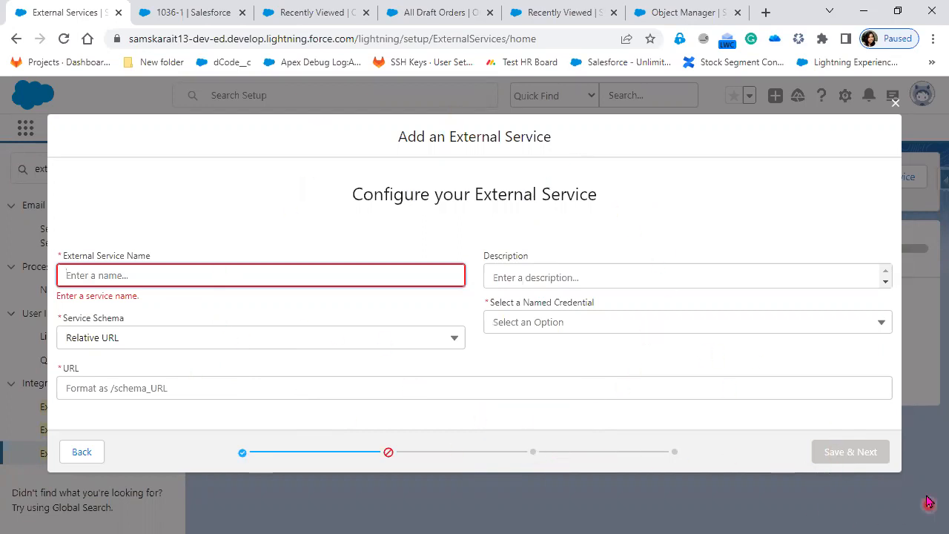
pyautogui.click(899, 105)
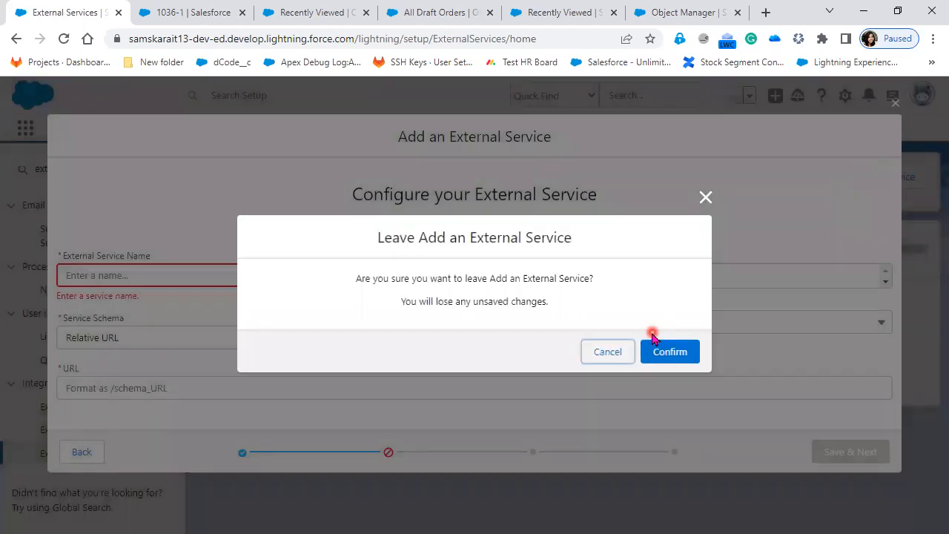
pyautogui.click(668, 354)
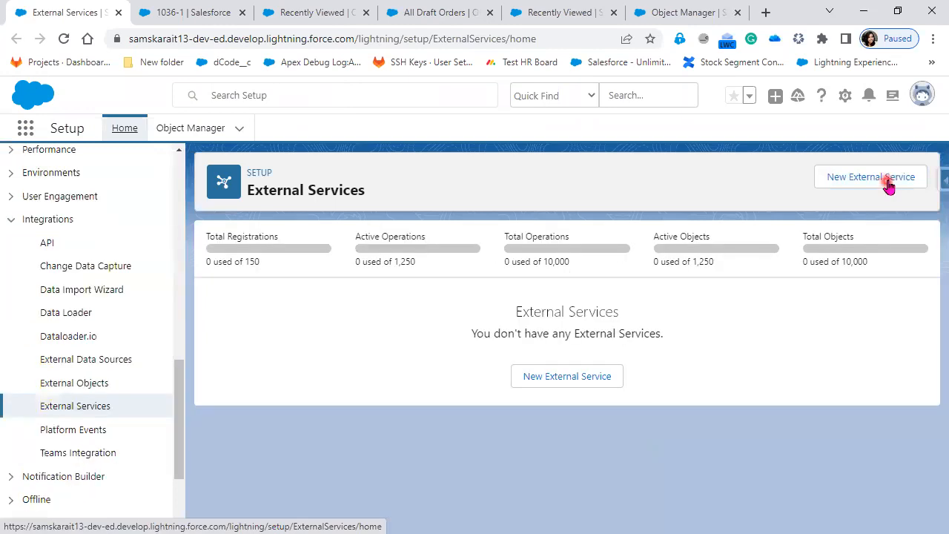
pyautogui.click(889, 186)
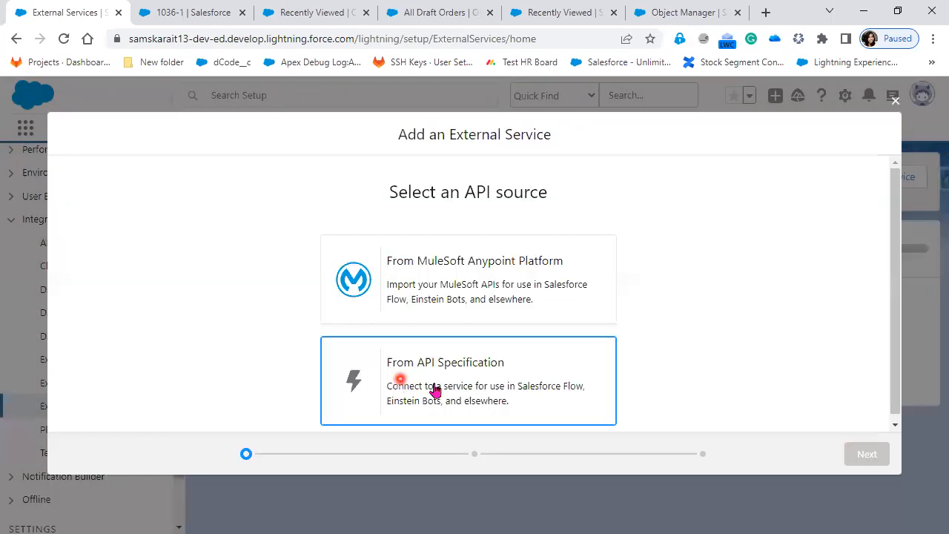
pyautogui.click(435, 388)
pyautogui.click(862, 453)
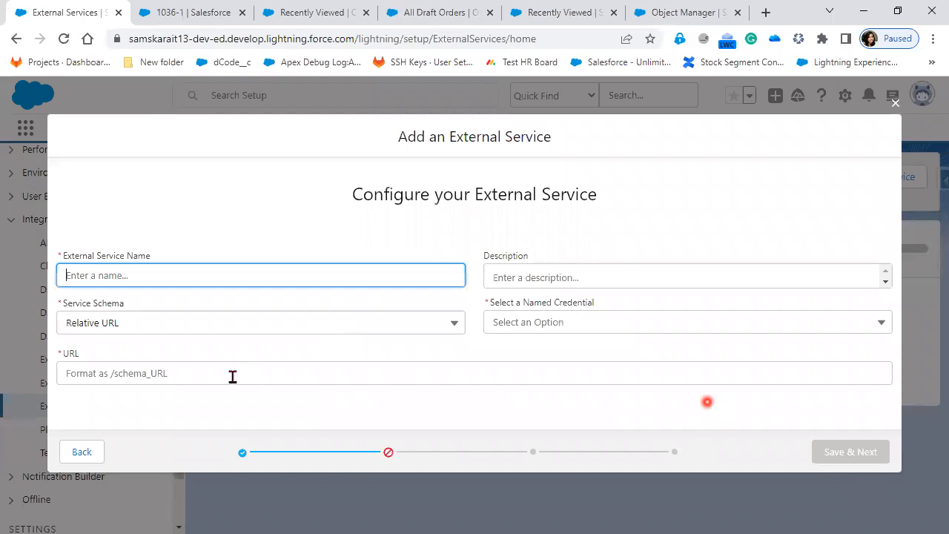
pyautogui.click(232, 377)
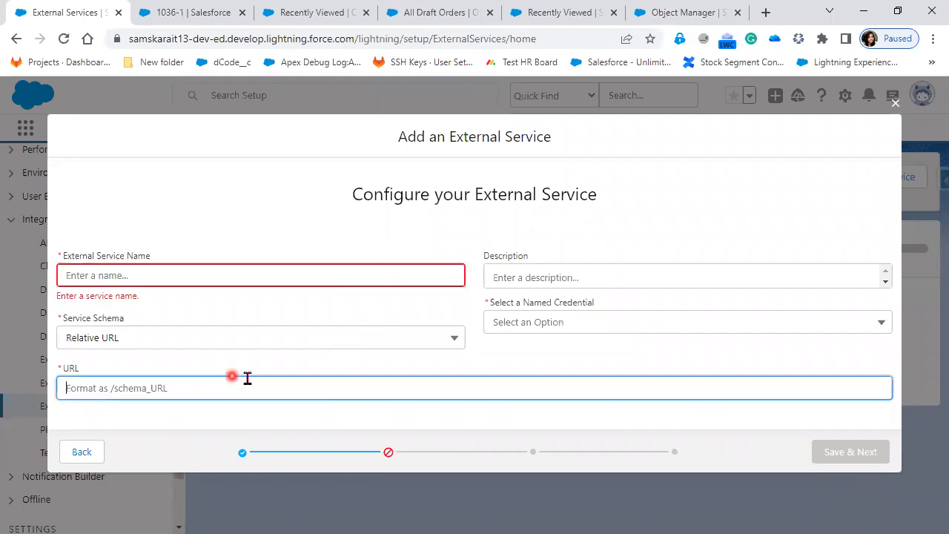
pyautogui.write('https://orderdb.herokuapp.com/orders.svc')
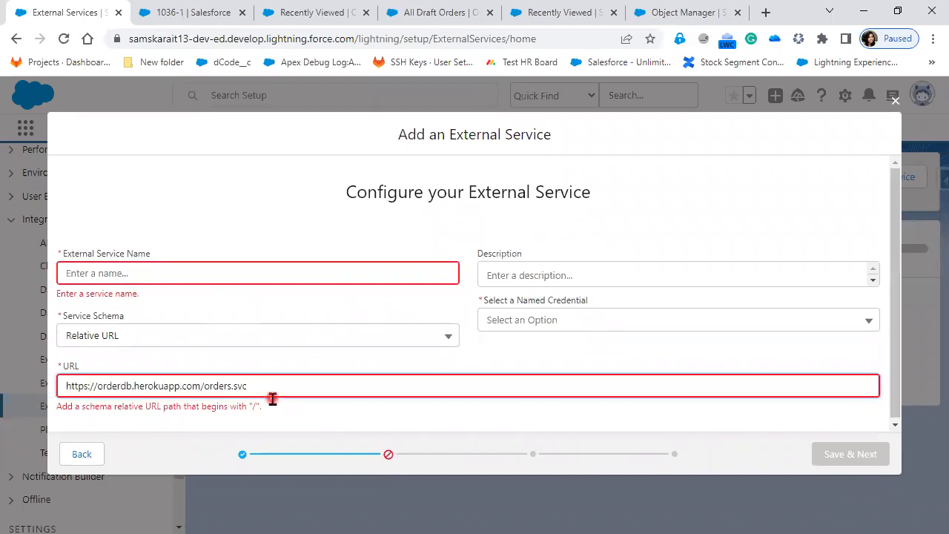
pyautogui.press('BackSpace')
pyautogui.press('BackSpace')
pyautogui.press('BackSpace')
pyautogui.press('BackSpace')
pyautogui.click(190, 273)
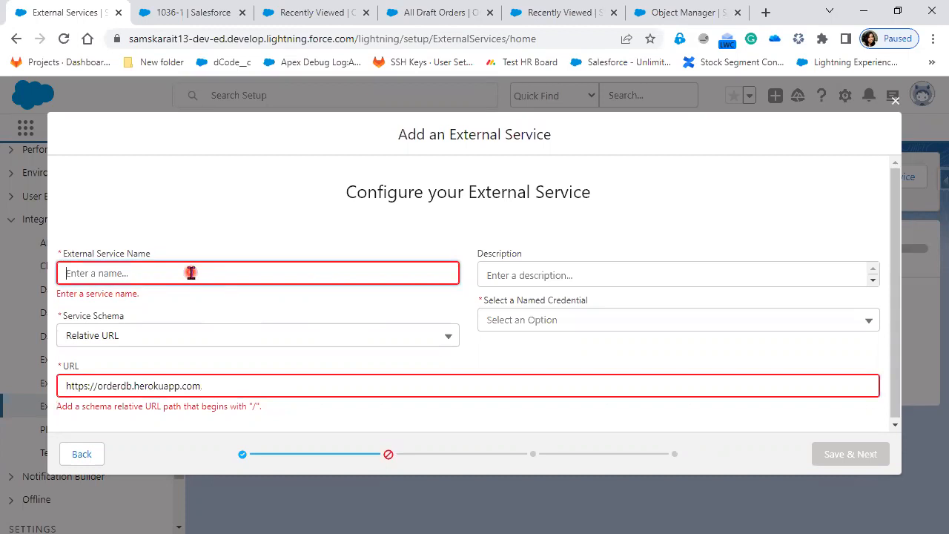
pyautogui.click(316, 372)
pyautogui.click(246, 381)
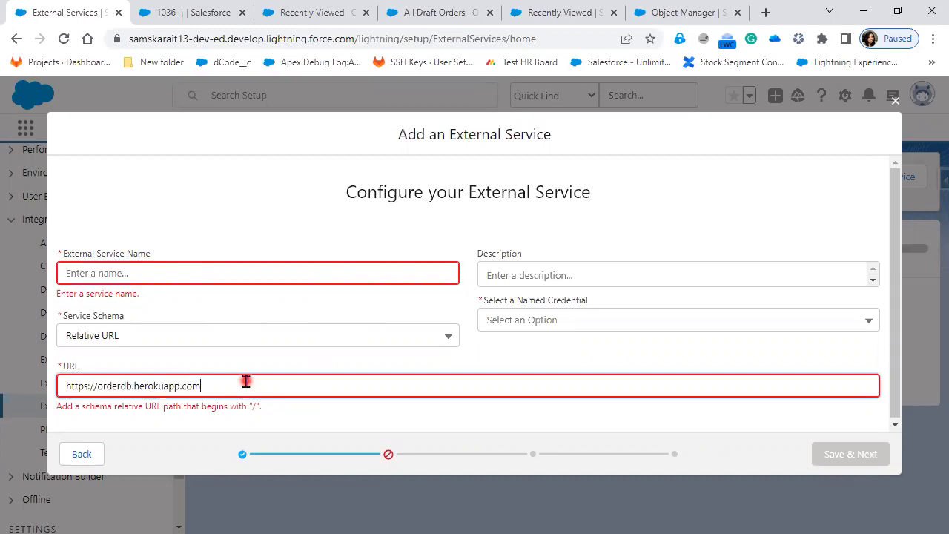
pyautogui.click(492, 357)
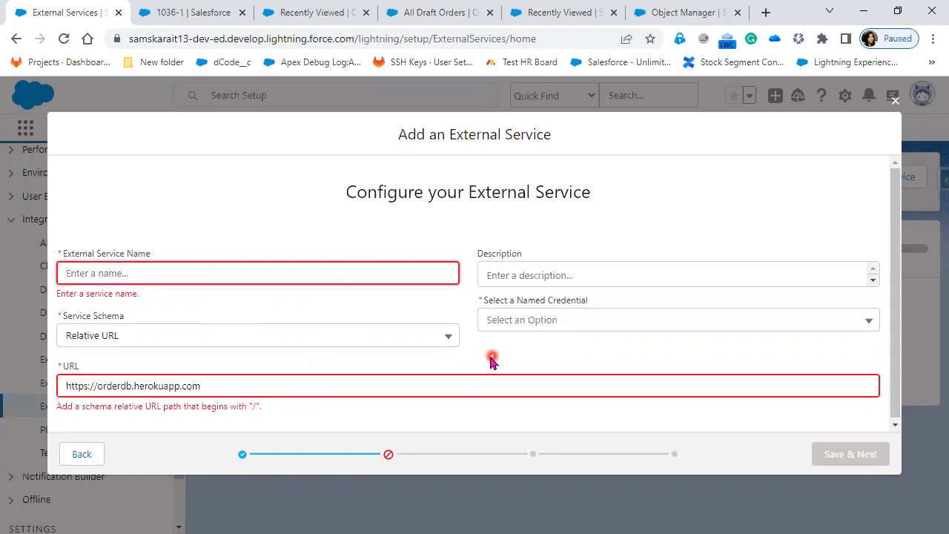
pyautogui.write('H1')
pyautogui.click(502, 277)
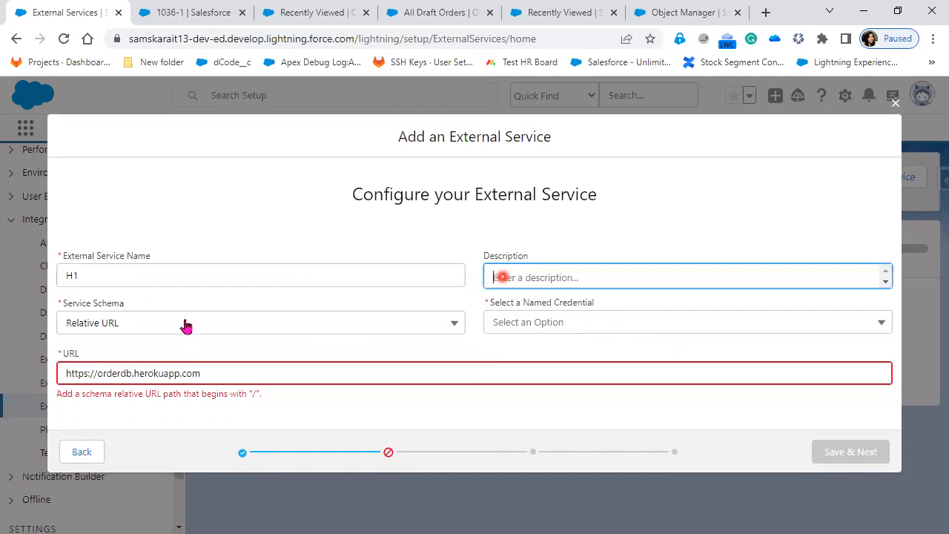
# Set the service schema to Complete JSON and look over the JSON entry area
pyautogui.click(187, 328)
pyautogui.click(199, 407)
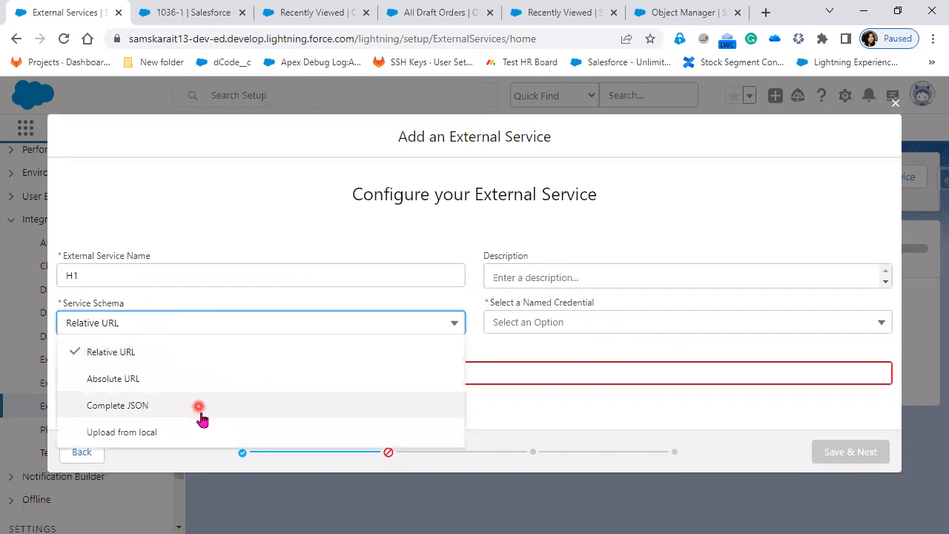
pyautogui.click(184, 354)
pyautogui.click(183, 327)
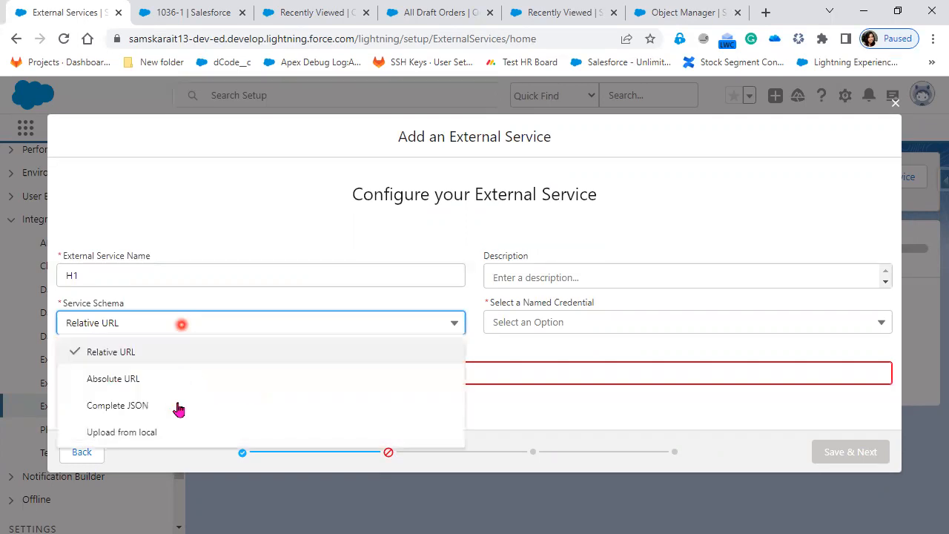
pyautogui.click(178, 404)
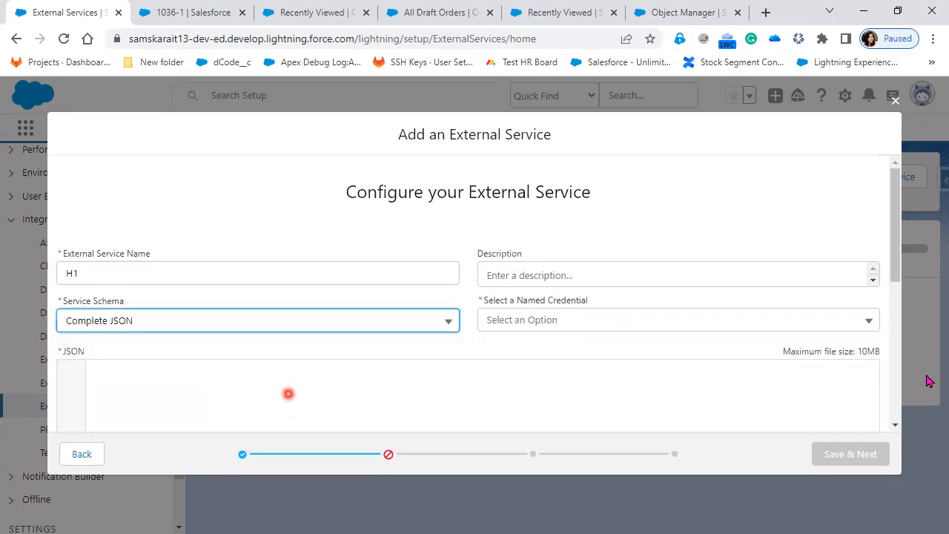
pyautogui.scroll(-2, 470, 332)
pyautogui.scroll(-1, 467, 347)
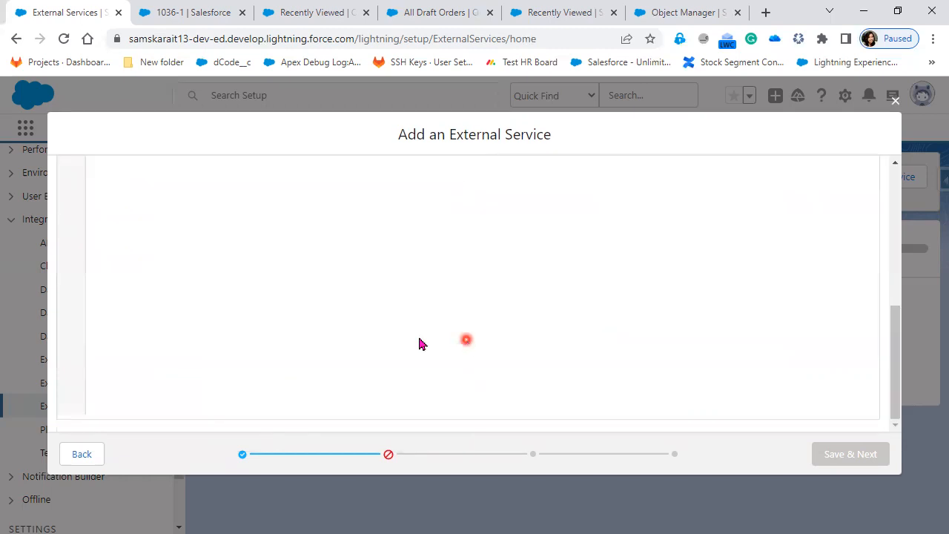
pyautogui.scroll(2, 170, 235)
# Try Upload from local and Relative URL as the service schema, and discard the external service
pyautogui.click(170, 218)
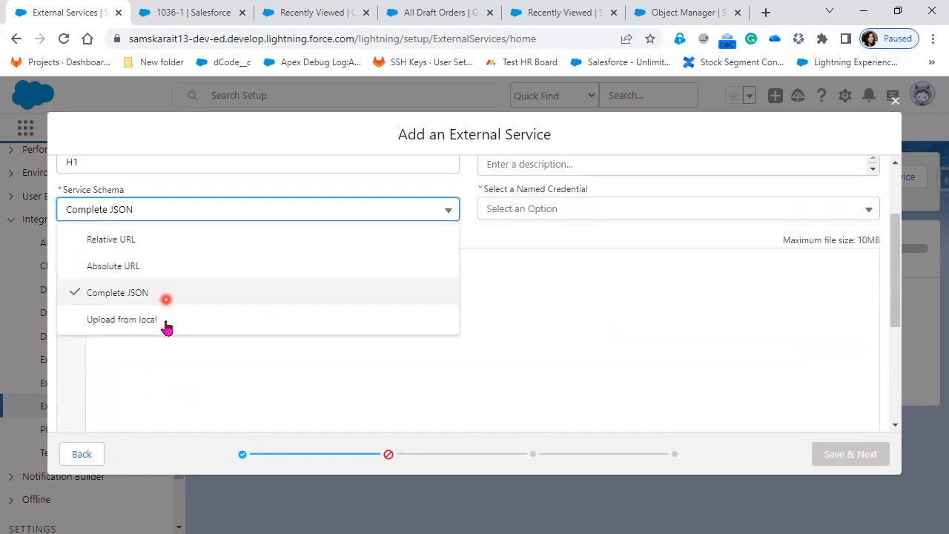
pyautogui.click(166, 327)
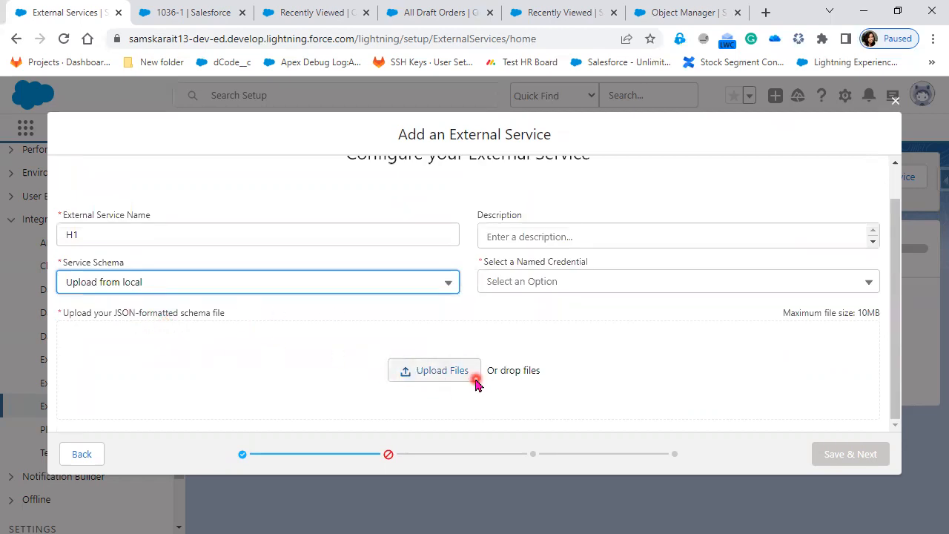
pyautogui.click(316, 294)
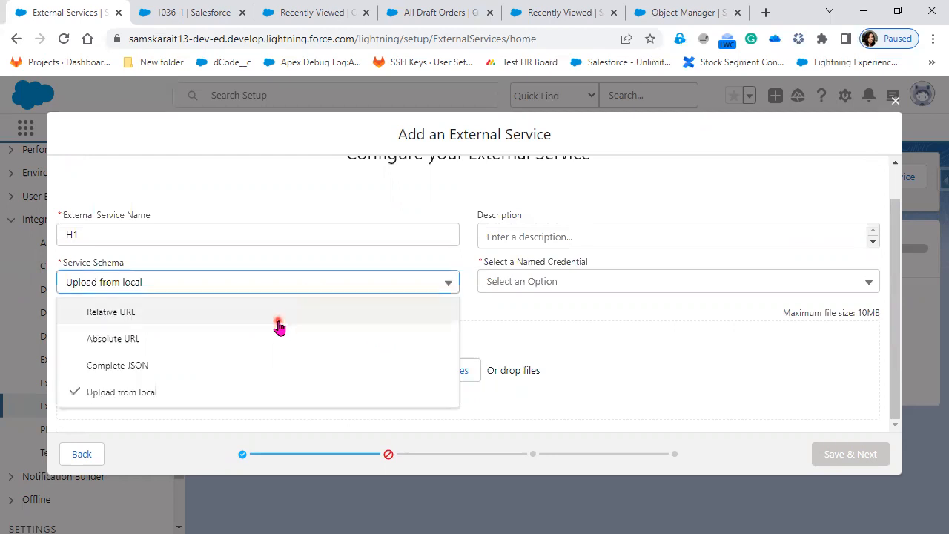
pyautogui.click(277, 320)
pyautogui.click(224, 373)
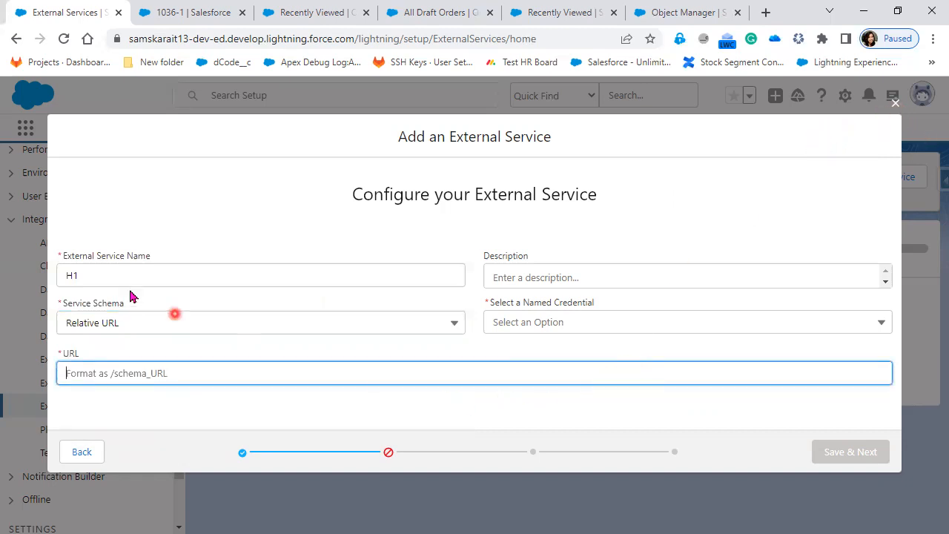
pyautogui.click(896, 103)
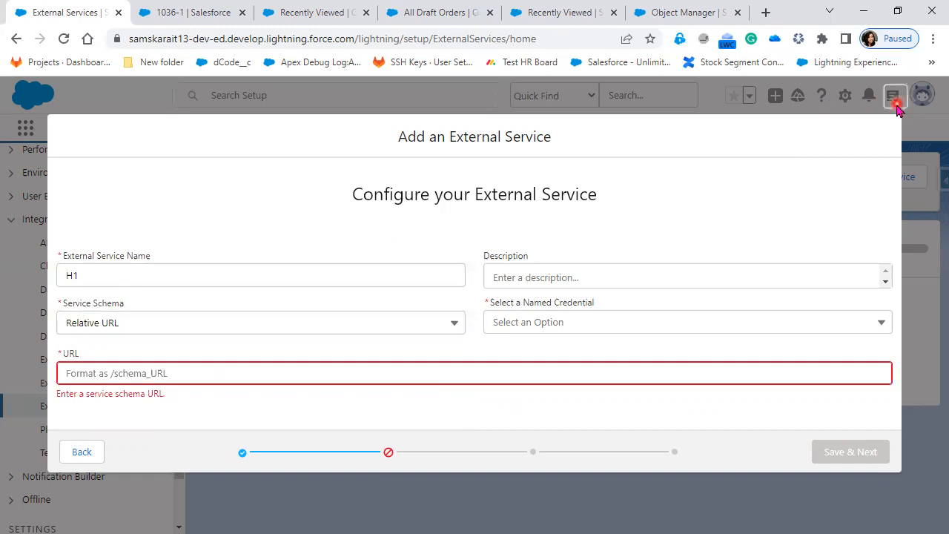
pyautogui.click(670, 351)
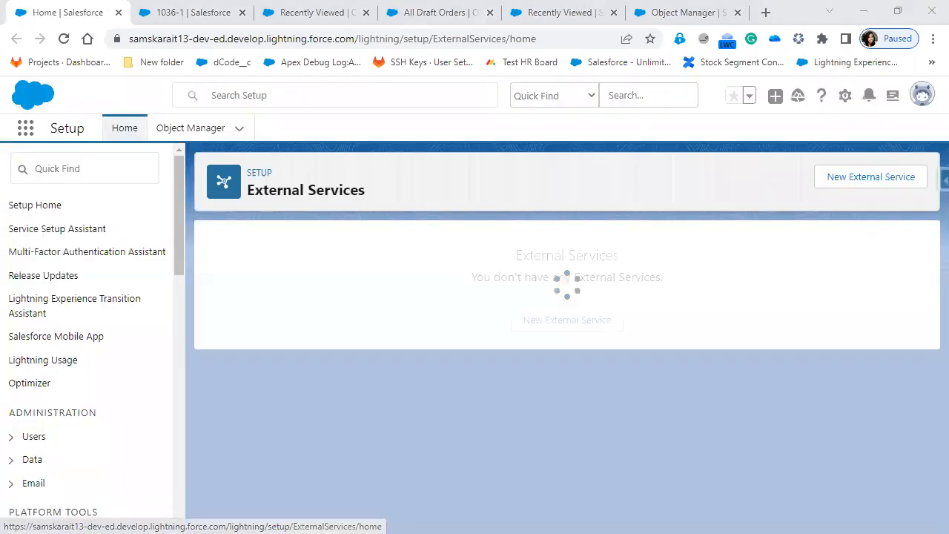
# Switch to the PowerPoint slide show to view the Use Case slide, and minimize the presentation
pyautogui.hotkey('alt', 'Tab')
pyautogui.click(612, 499)
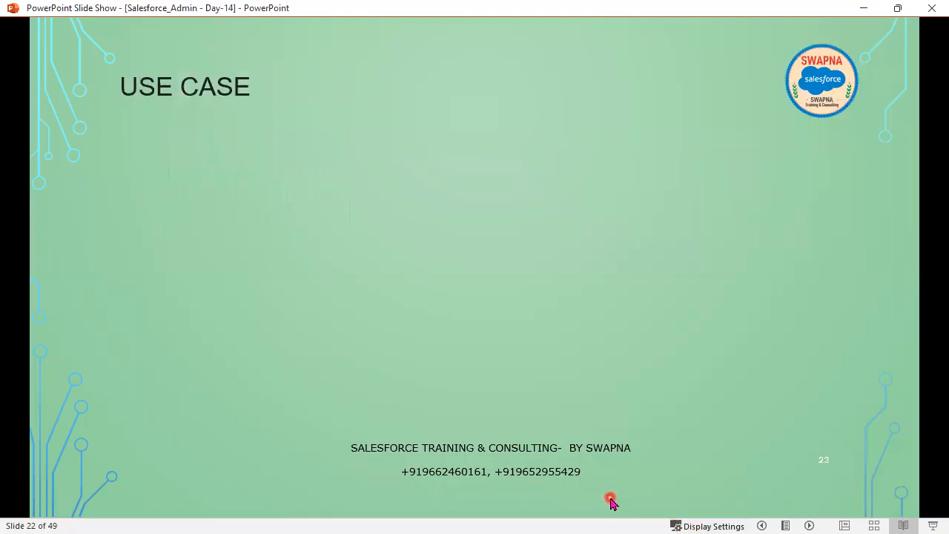
pyautogui.click(864, 8)
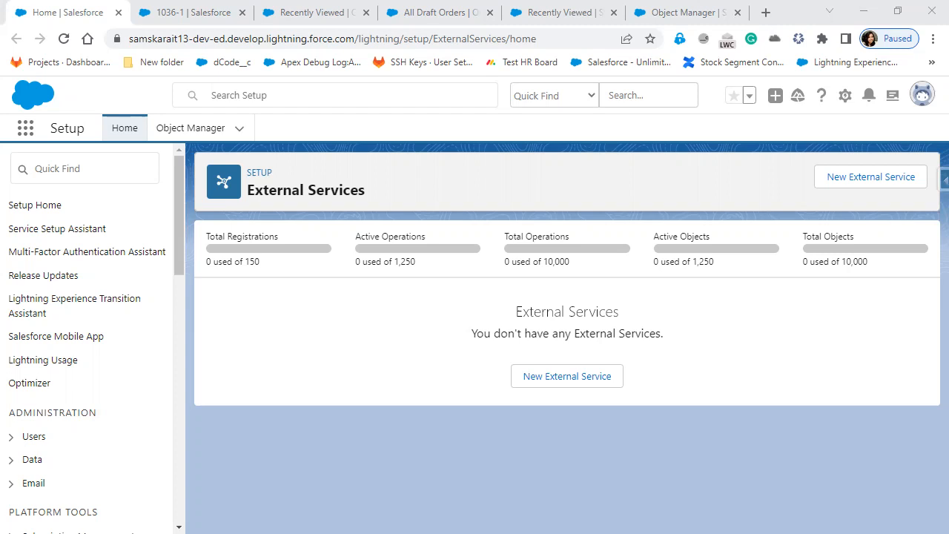
# Return to the open OrderDetail record to view its details and additional actions
pyautogui.click(160, 15)
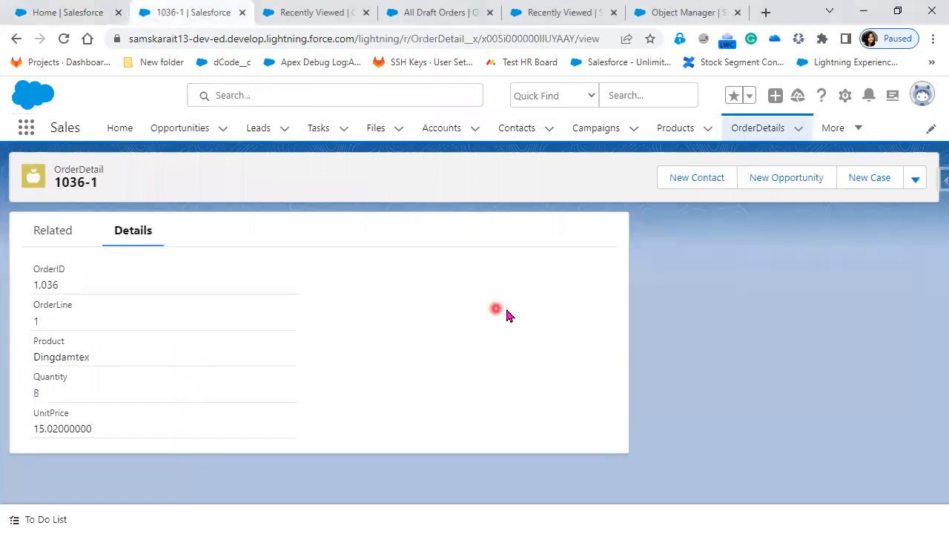
pyautogui.click(917, 181)
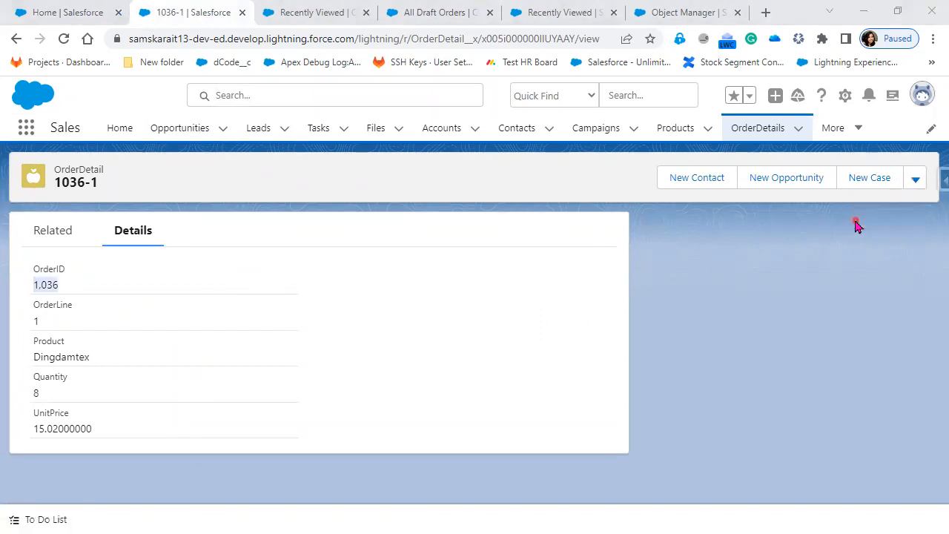
# Check the OrderDetail record's additional actions and the setup options offered for it, including Edit Page
pyautogui.click(916, 180)
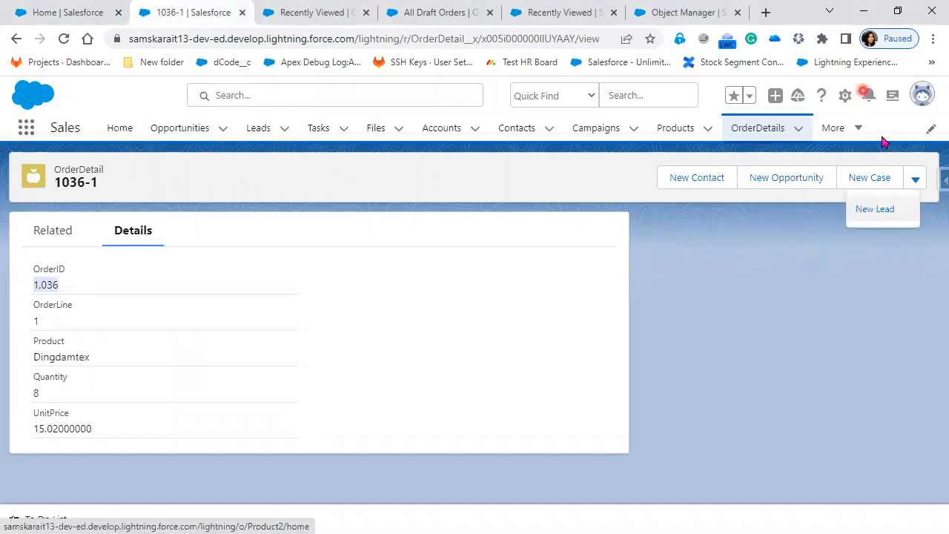
pyautogui.click(315, 12)
pyautogui.click(193, 12)
pyautogui.click(845, 99)
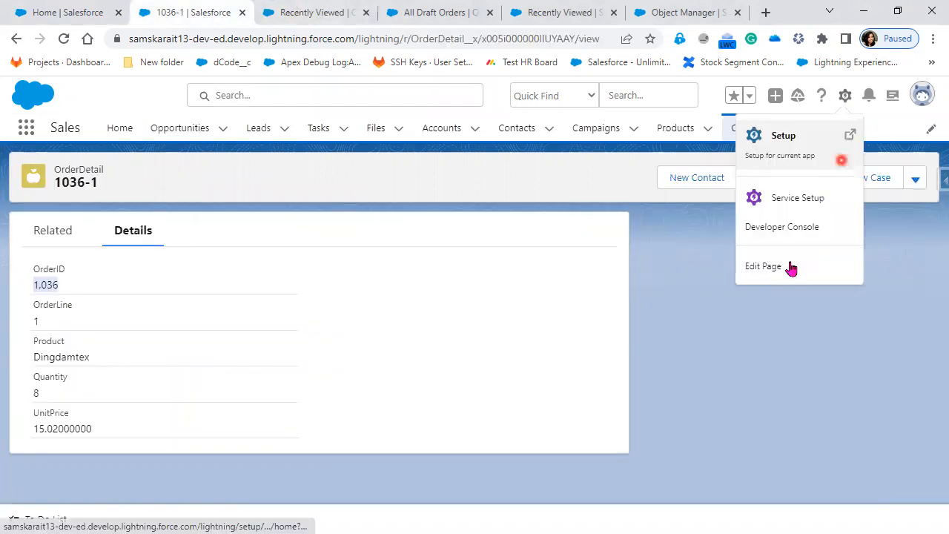
pyautogui.click(787, 272)
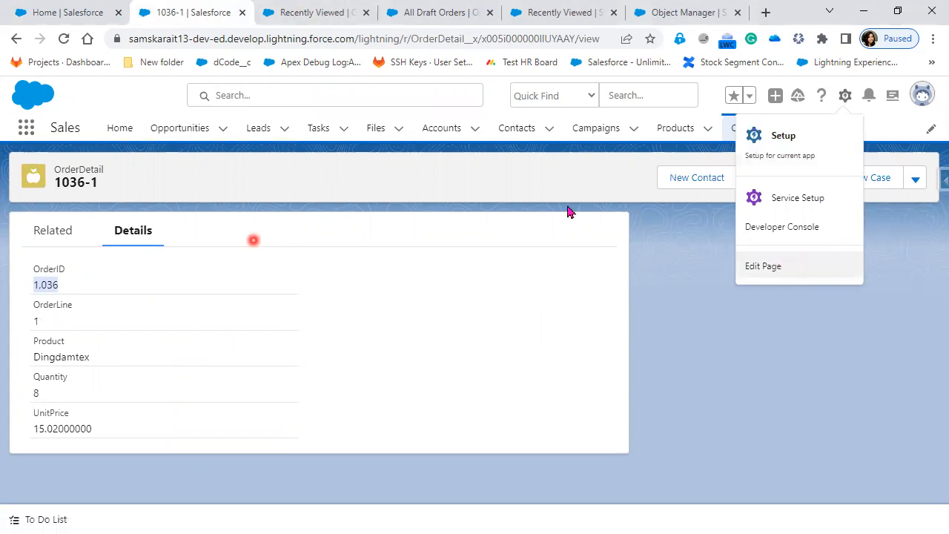
# Look over the open Recently Viewed and All Draft Orders lists, and close the spare Recently Viewed page beside Object Manager
pyautogui.click(269, 11)
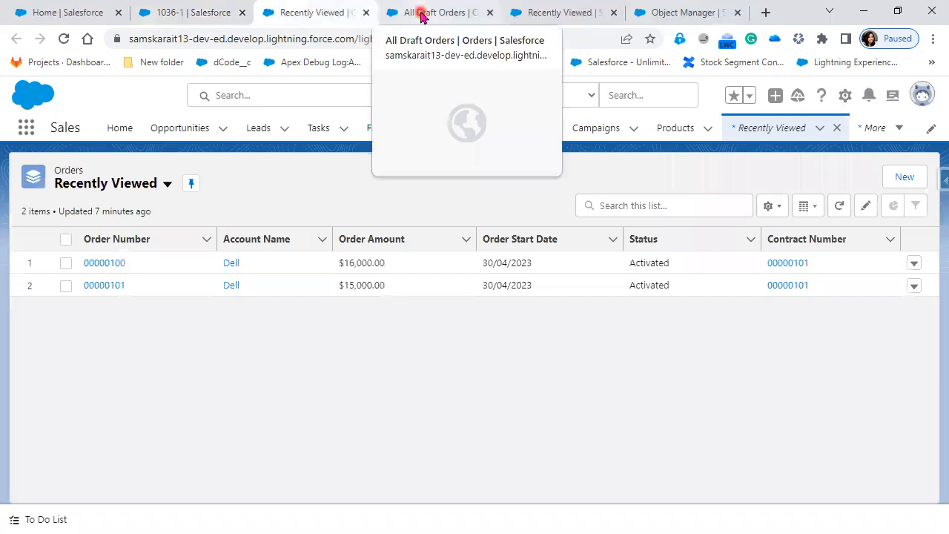
pyautogui.click(420, 15)
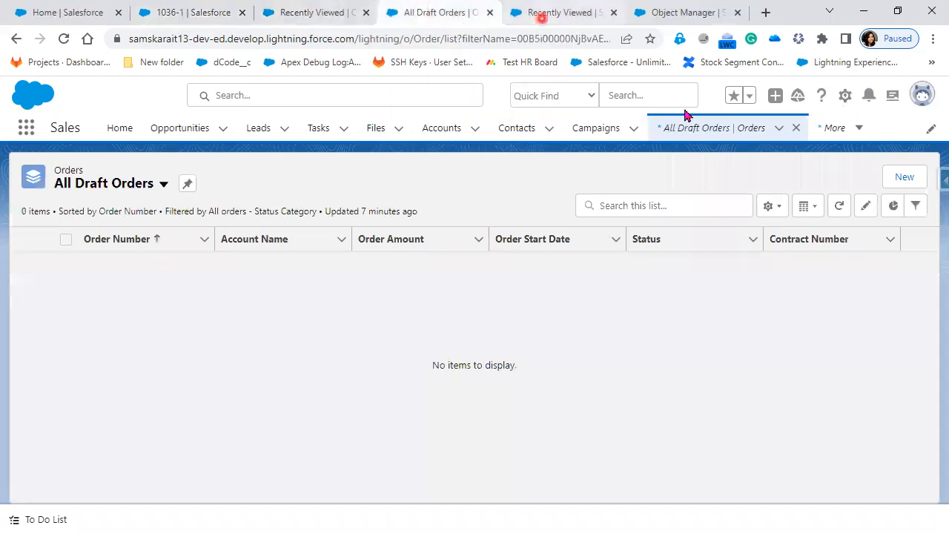
pyautogui.click(604, 19)
pyautogui.click(613, 14)
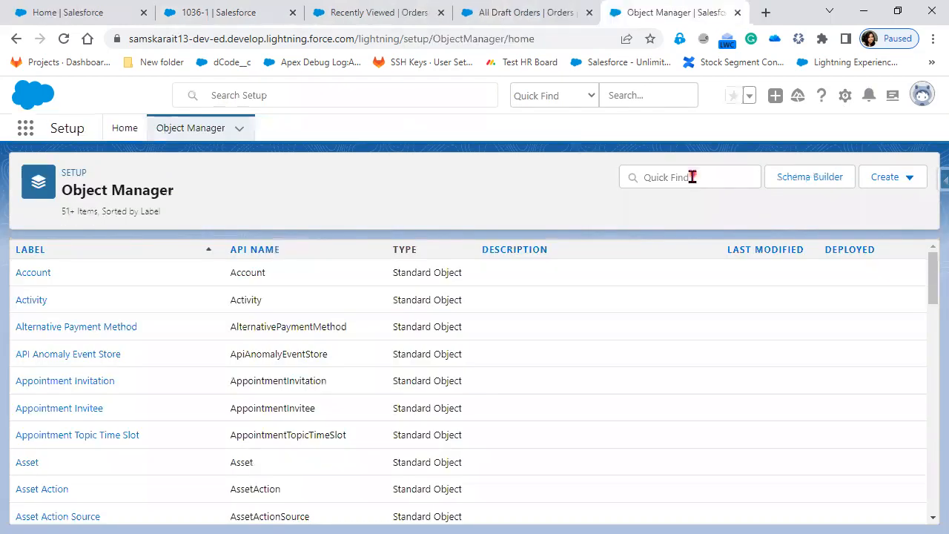
# Search the Object Manager for "order", and return to the Setup home page
pyautogui.click(692, 176)
pyautogui.write('o')
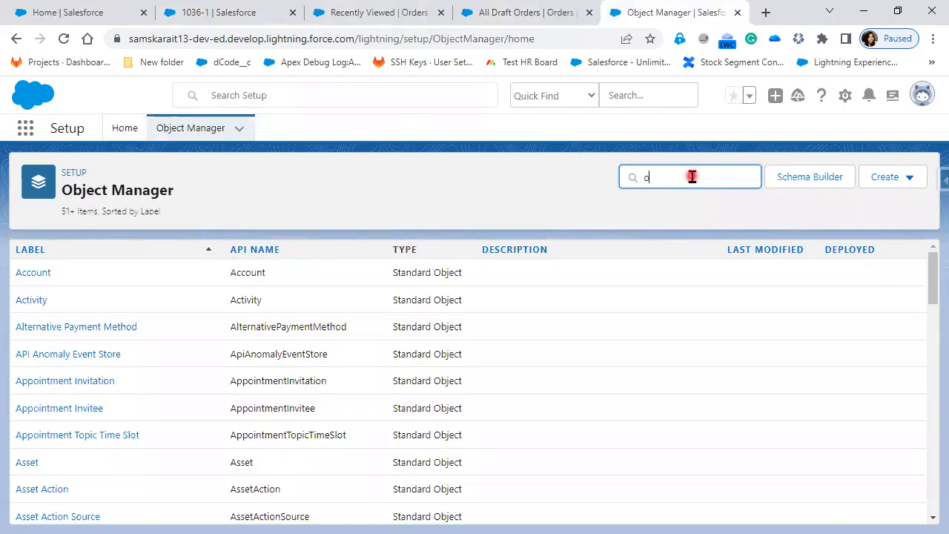
pyautogui.write('rc')
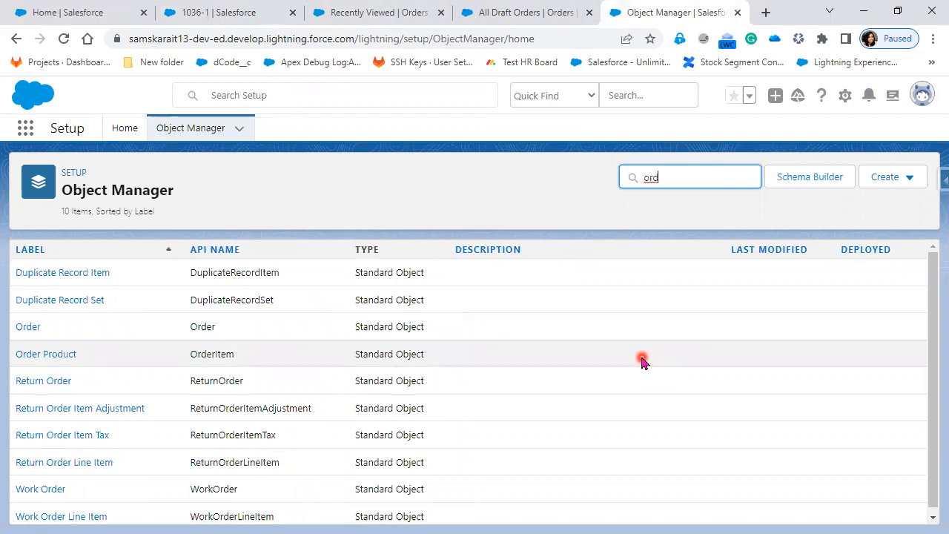
pyautogui.write('er')
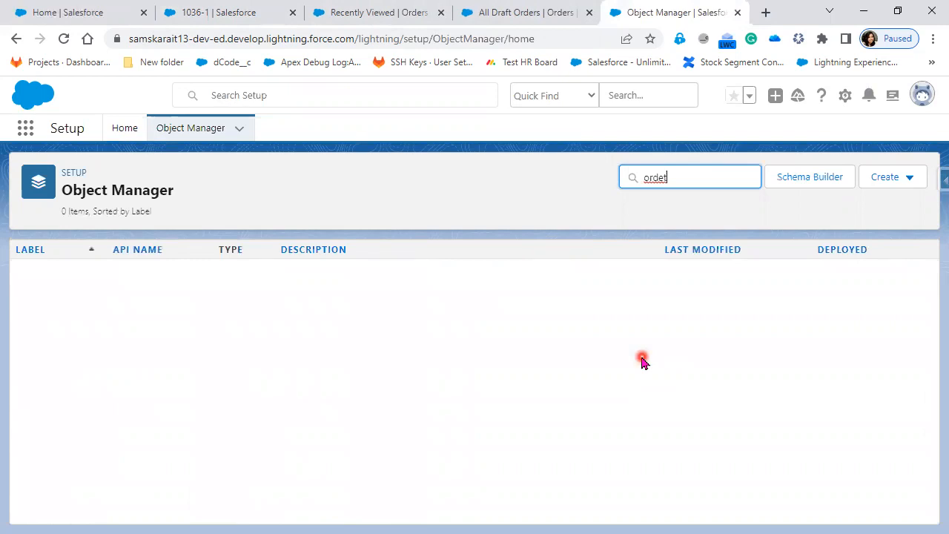
pyautogui.press('BackSpace')
pyautogui.press('BackSpace')
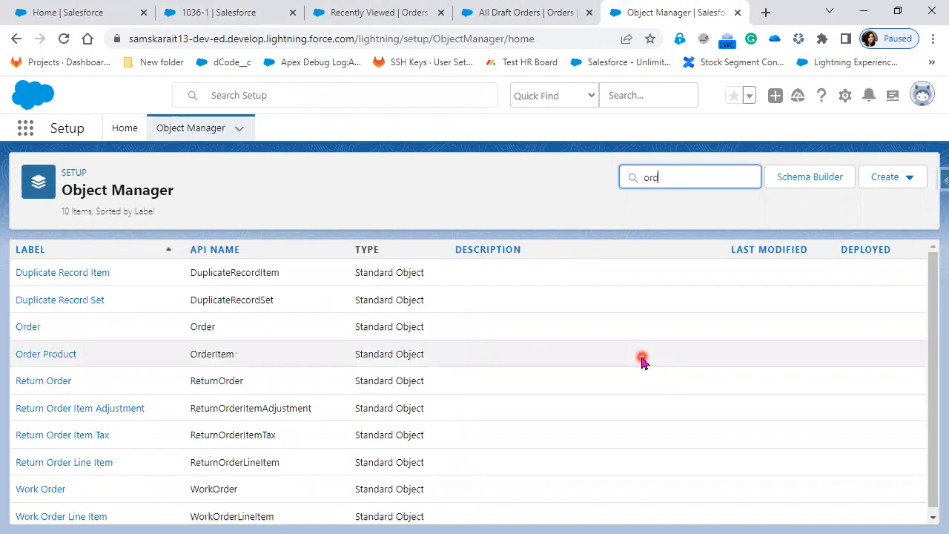
pyautogui.write('er')
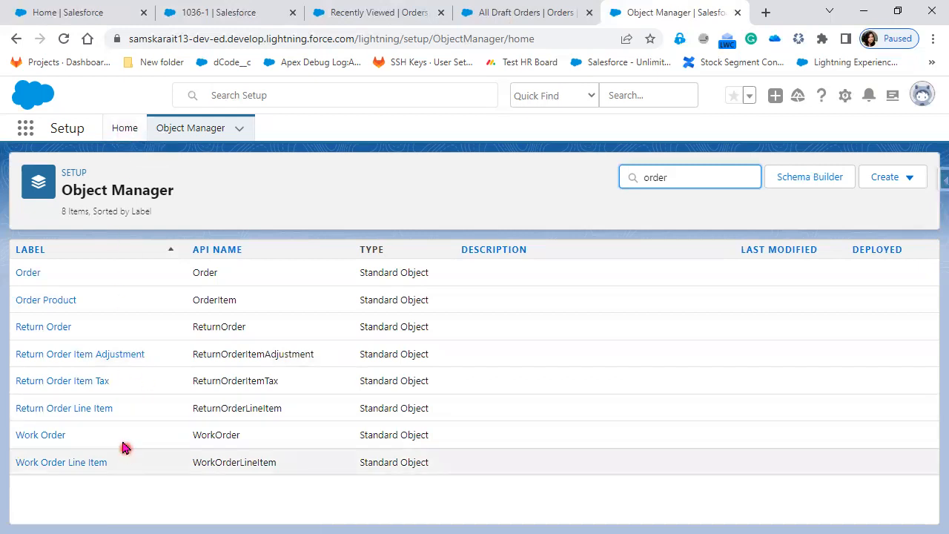
pyautogui.click(126, 129)
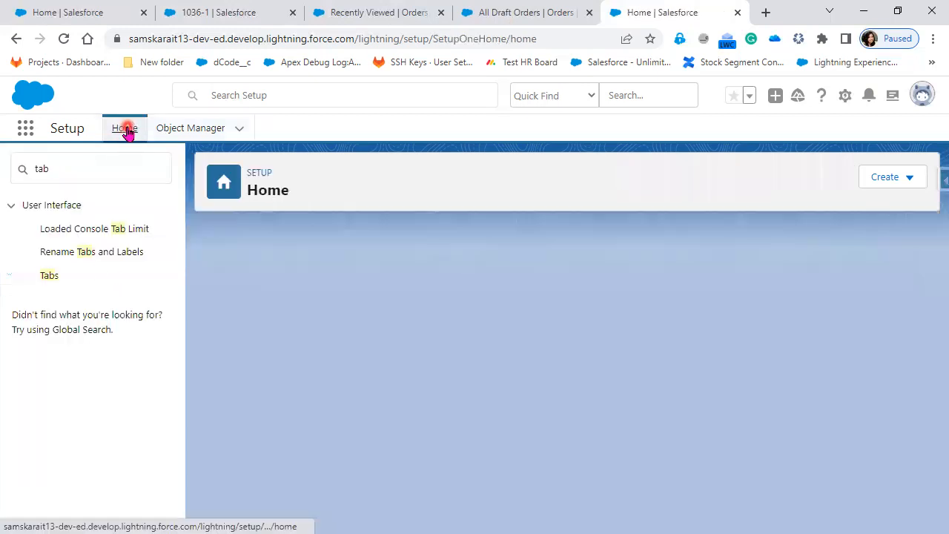
pyautogui.click(68, 162)
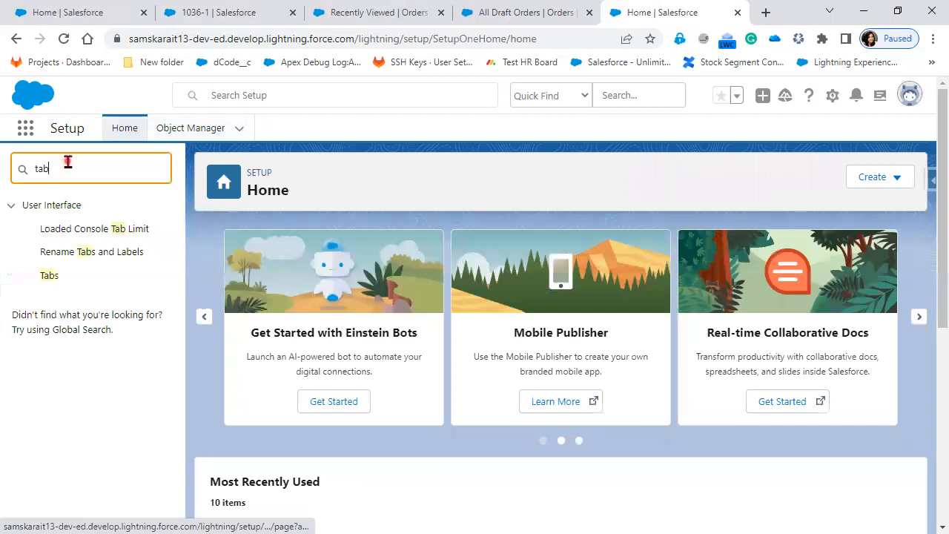
pyautogui.moveTo(27, 169); pyautogui.dragTo(81, 181)
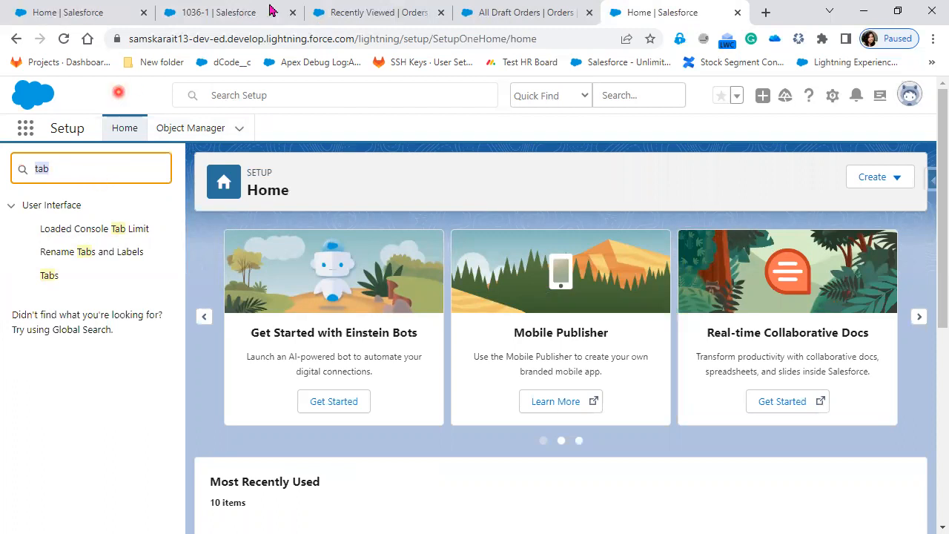
# Open the NYC Company- Opportunity record and compare its setup options, such as Edit Object, with those of the OrderDetail record
pyautogui.click(304, 12)
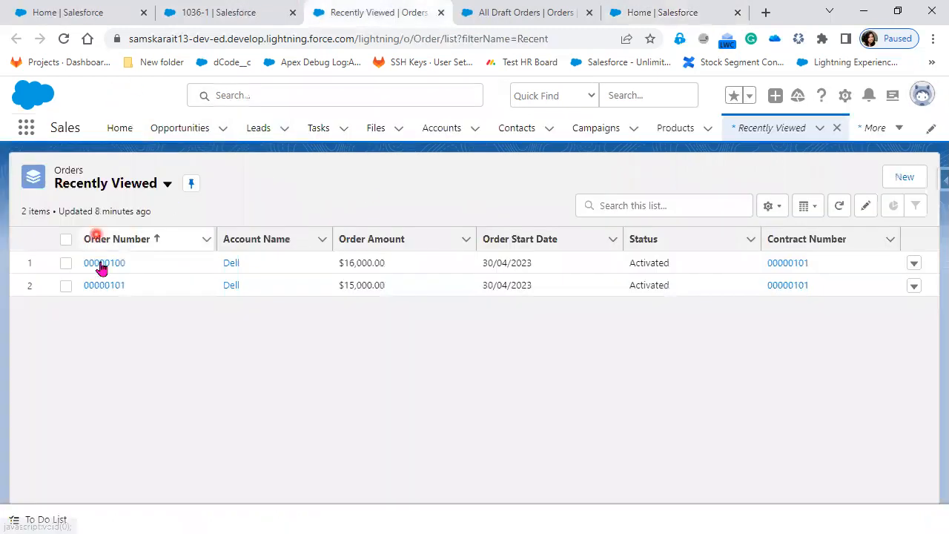
pyautogui.click(162, 131)
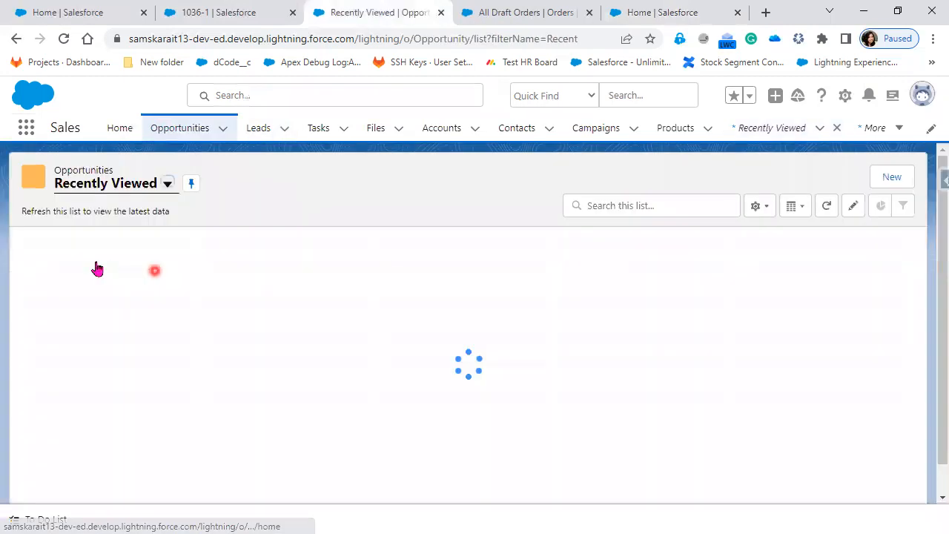
pyautogui.click(96, 264)
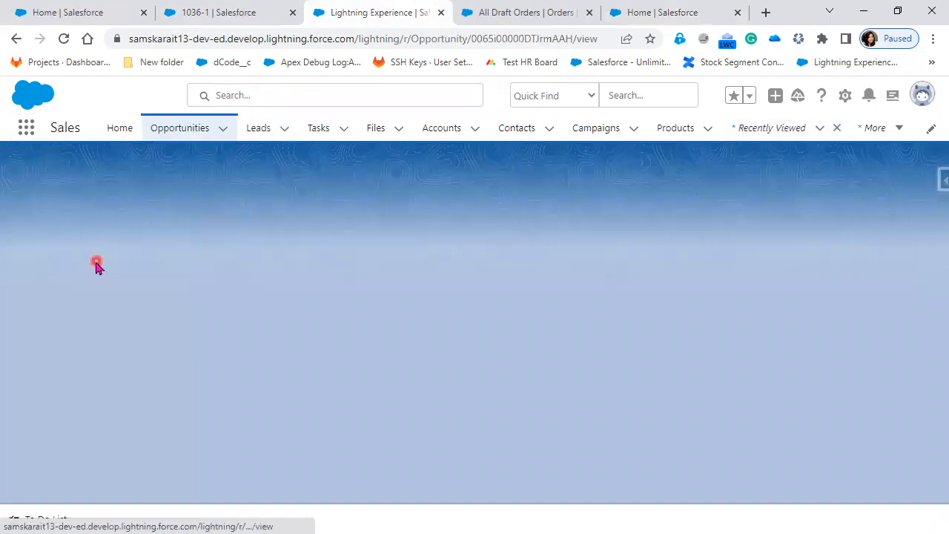
pyautogui.click(830, 96)
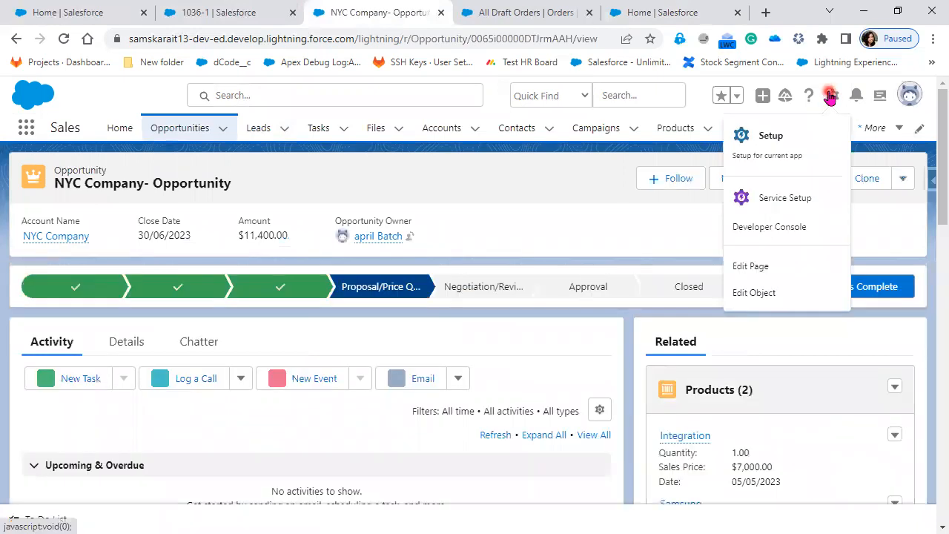
pyautogui.click(782, 294)
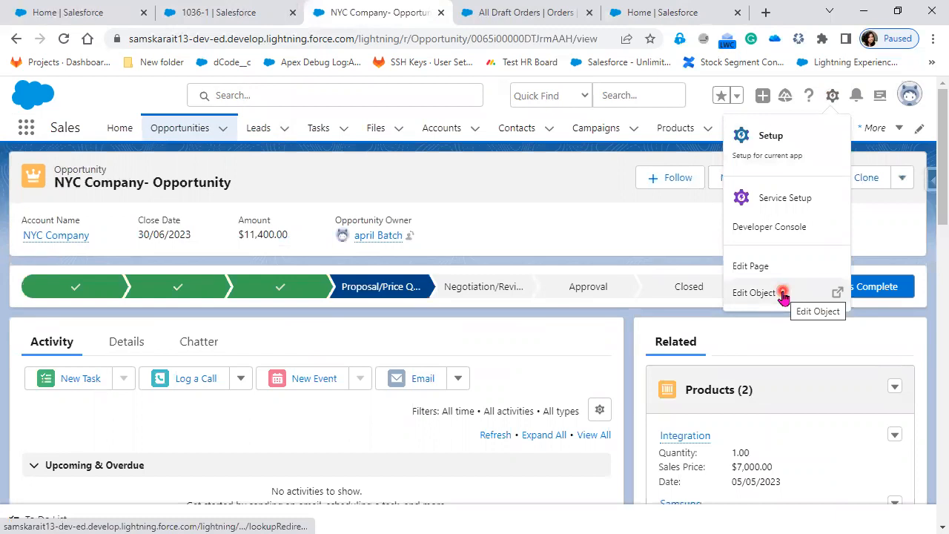
pyautogui.click(223, 12)
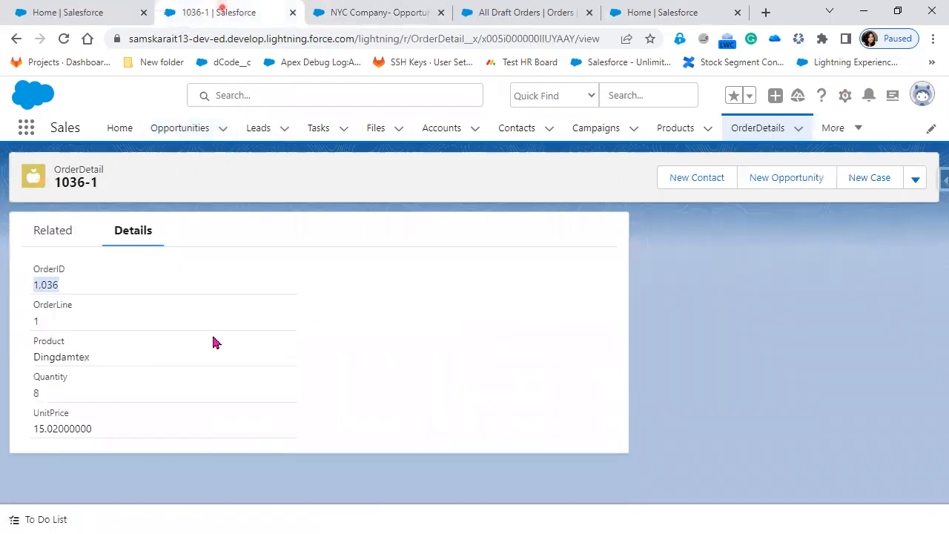
pyautogui.click(849, 100)
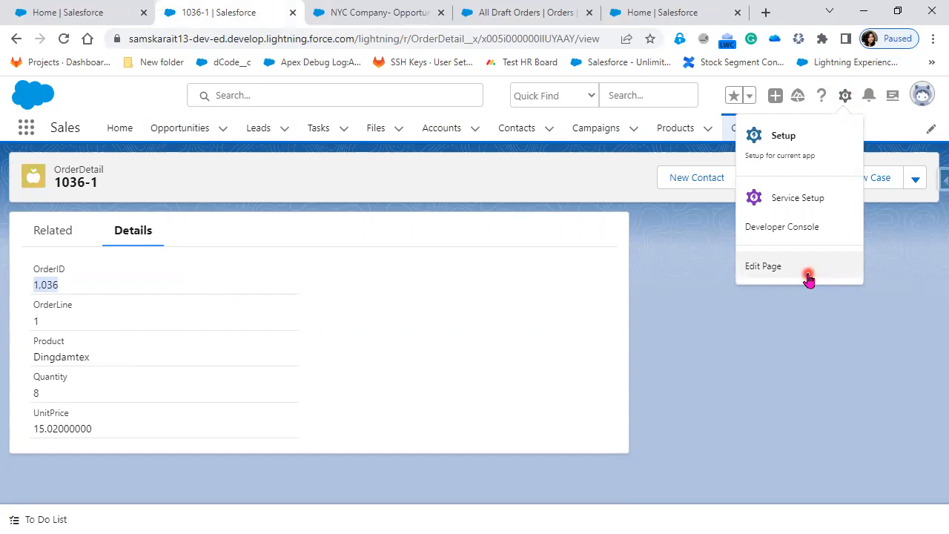
# Return to Setup, search for "Exter" and open the External Objects page
pyautogui.click(354, 6)
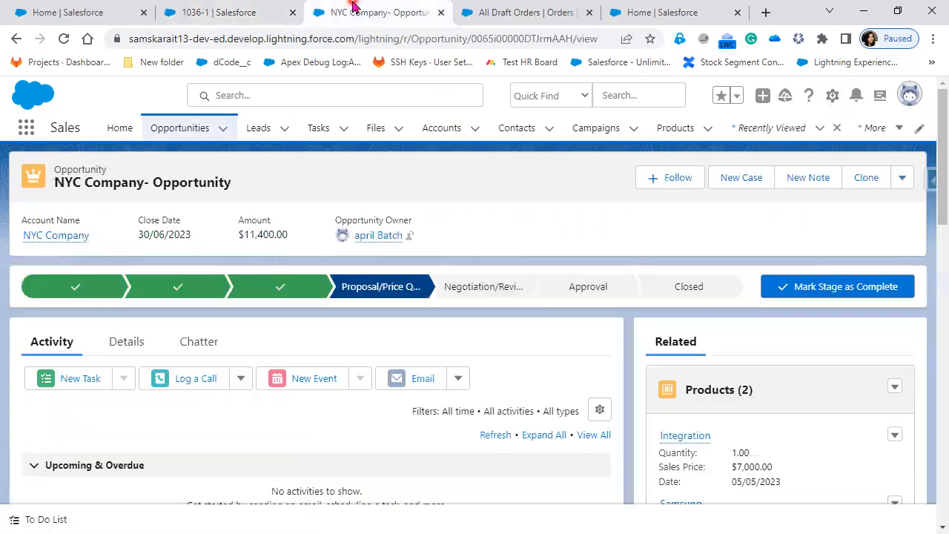
pyautogui.click(487, 6)
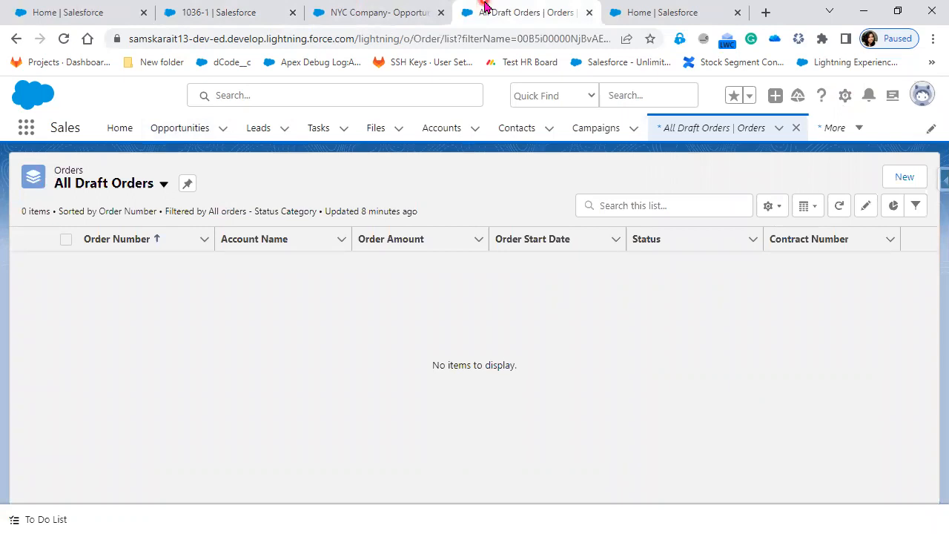
pyautogui.click(648, 11)
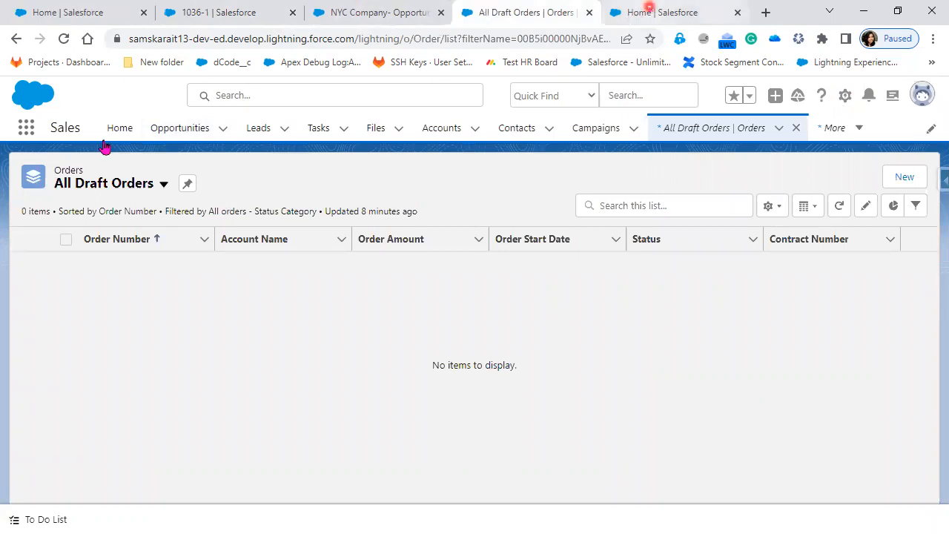
pyautogui.moveTo(66, 168); pyautogui.dragTo(22, 170)
pyautogui.write('E')
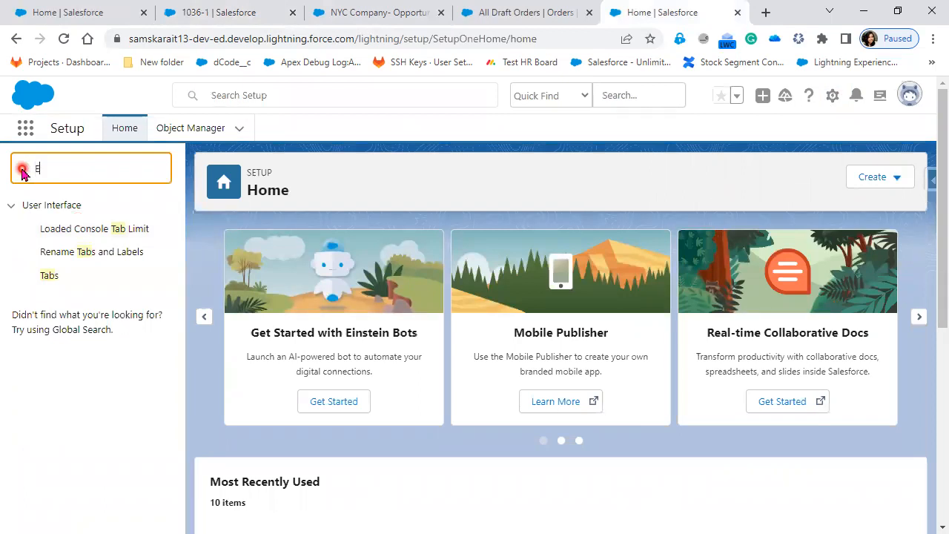
pyautogui.write('xter')
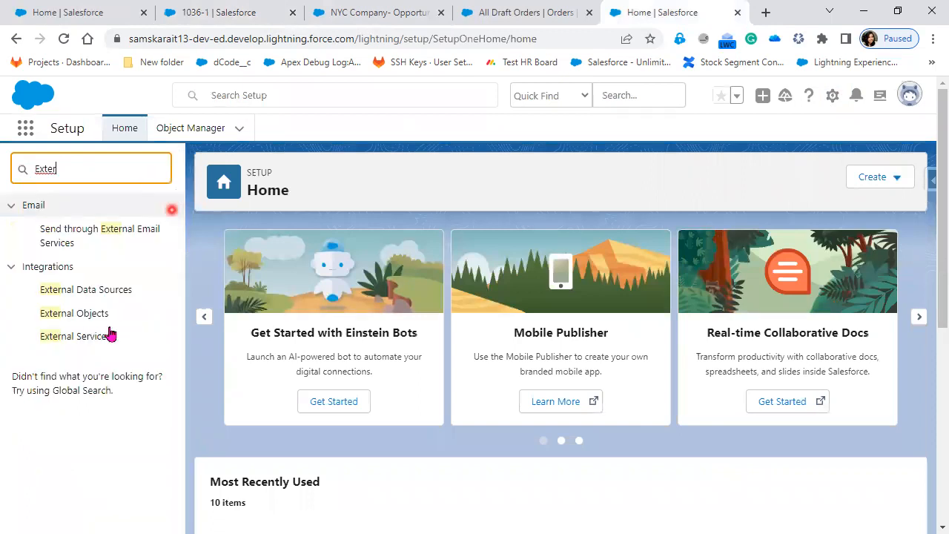
pyautogui.click(88, 314)
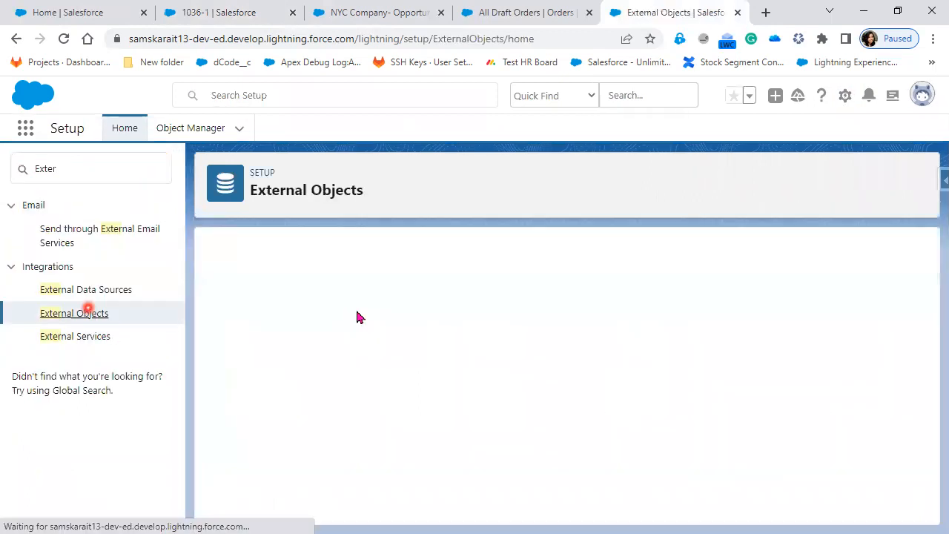
# Open the Order external object and look over its definition, fields, page layouts and compact layouts
pyautogui.click(358, 334)
pyautogui.click(283, 359)
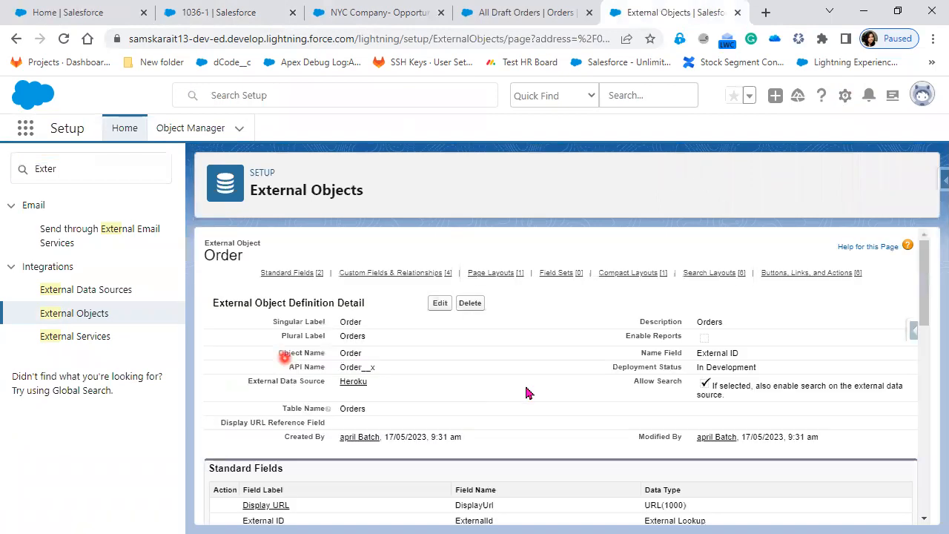
pyautogui.scroll(-3, 526, 391)
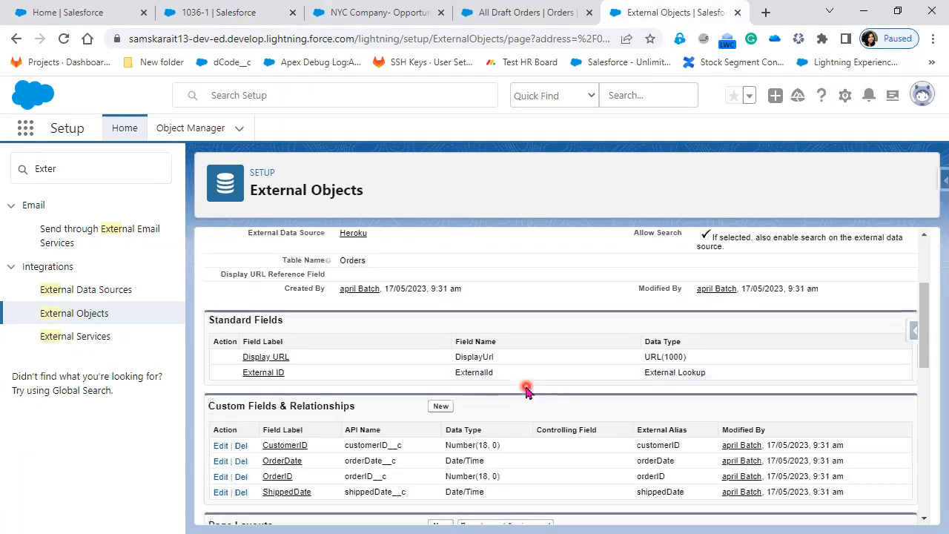
pyautogui.scroll(-3, 526, 391)
pyautogui.scroll(-1, 526, 391)
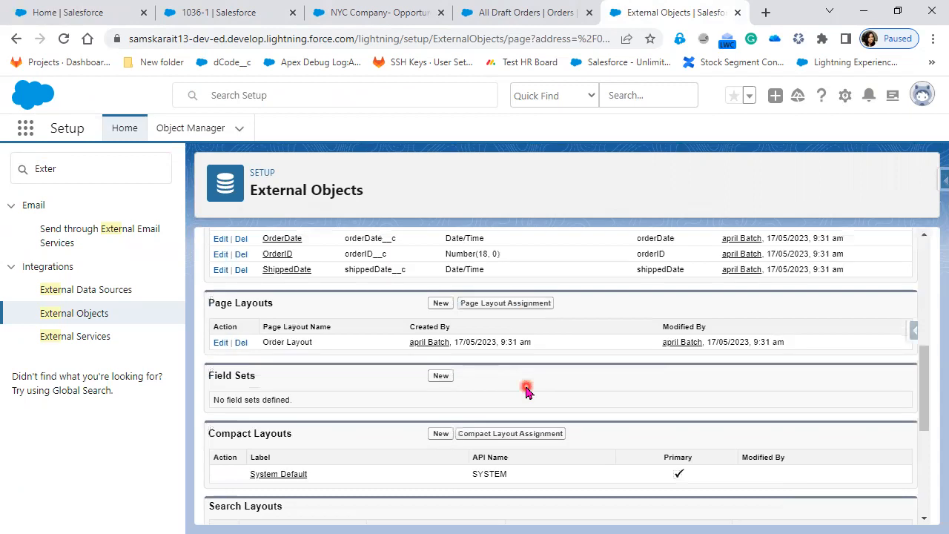
pyautogui.scroll(10, 526, 391)
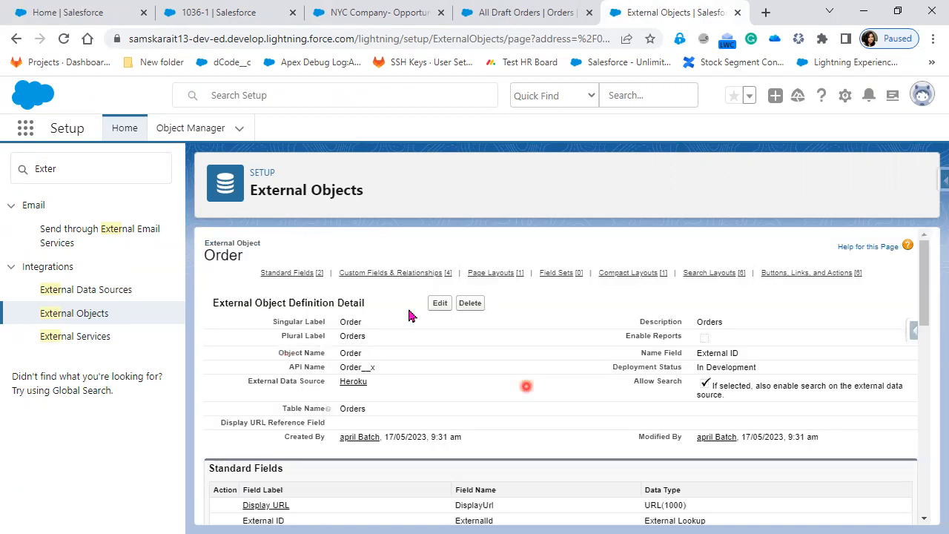
# Search Setup for "Profile" and open the Profiles page in a new browser tab
pyautogui.click(147, 175)
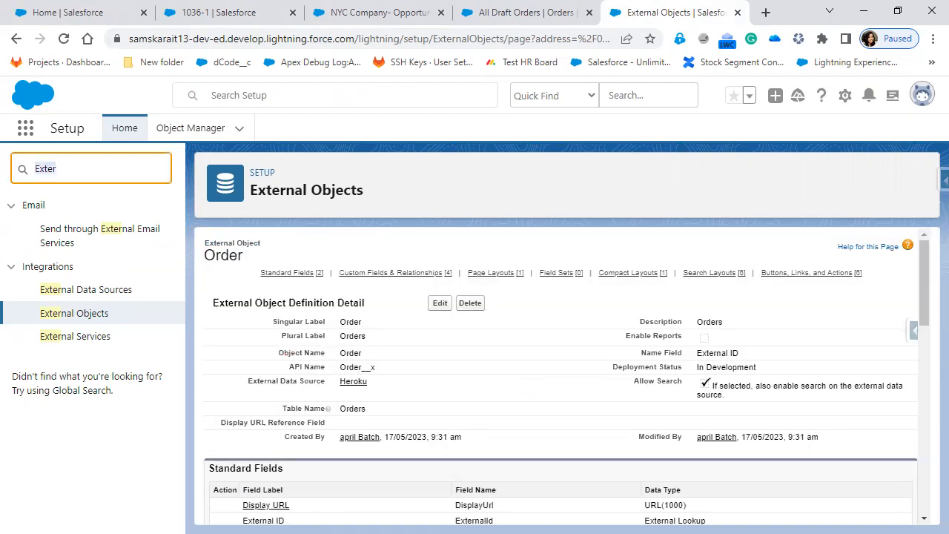
pyautogui.write('Profile')
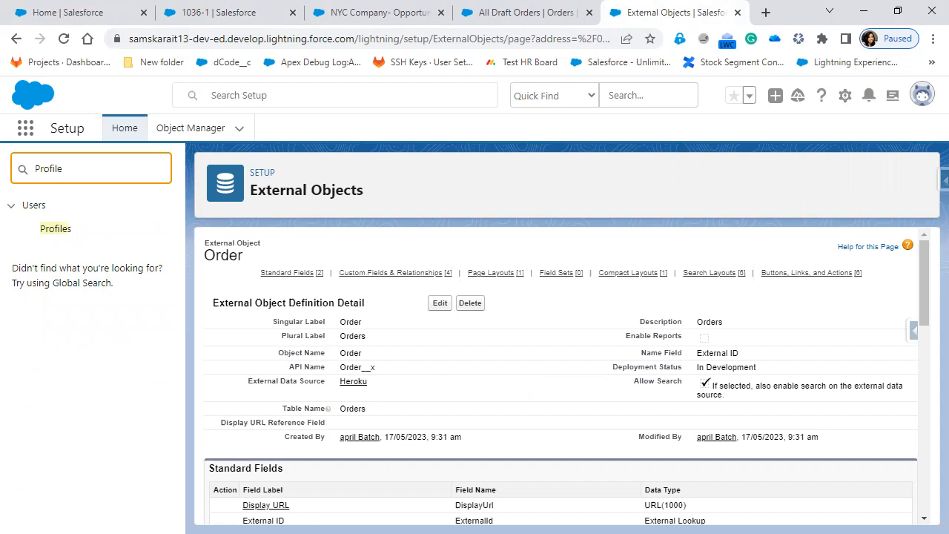
pyautogui.rightClick(70, 233)
pyautogui.click(104, 241)
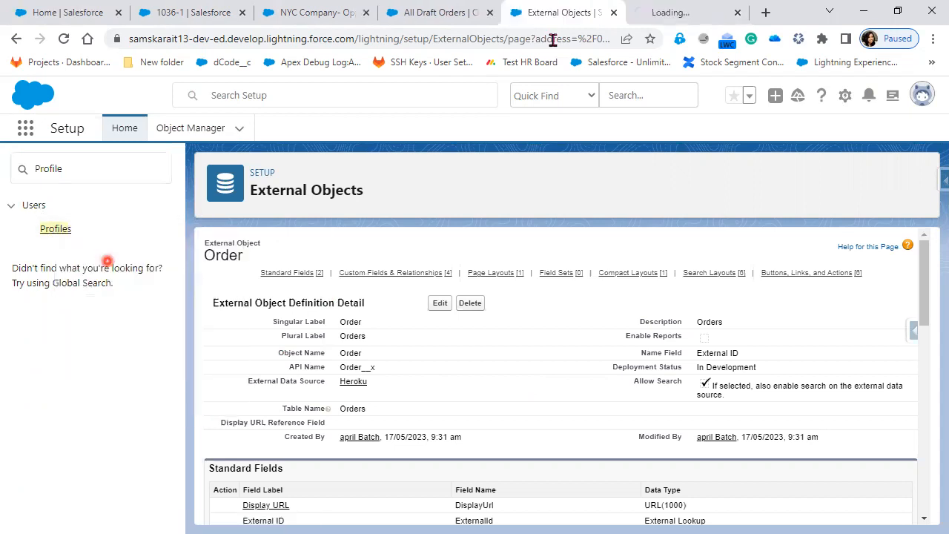
pyautogui.click(675, 13)
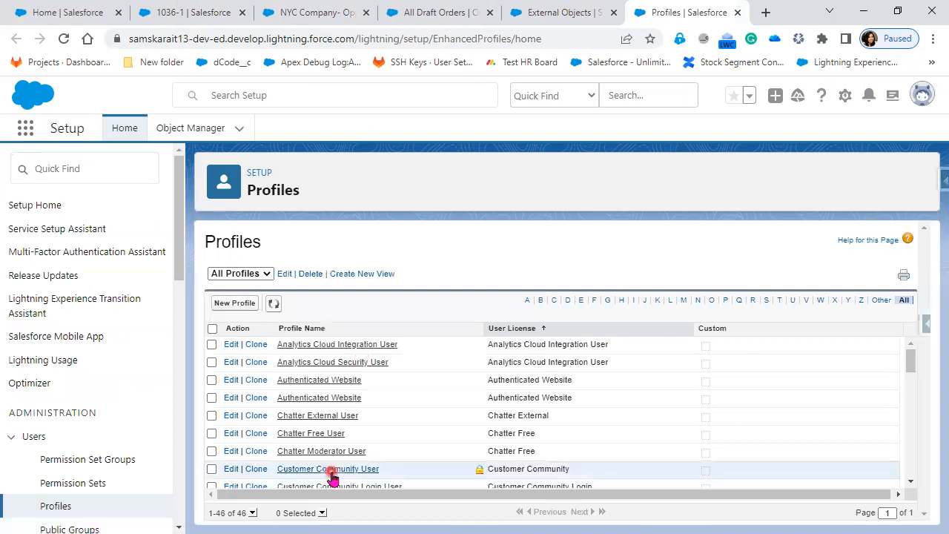
# Find the System Administrator profile in the Profiles list and open it for editing
pyautogui.scroll(-3, 332, 478)
pyautogui.scroll(-1, 331, 479)
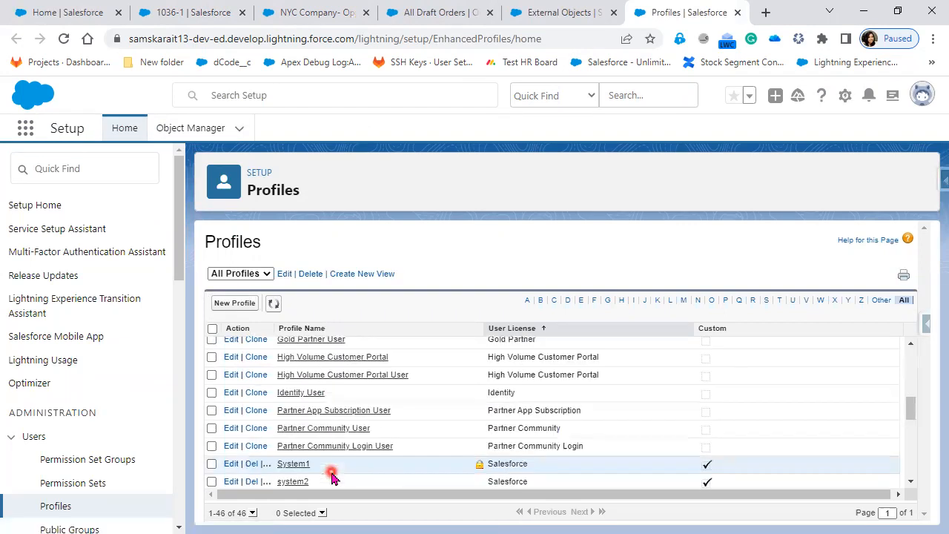
pyautogui.scroll(-2, 331, 477)
pyautogui.scroll(1, 332, 478)
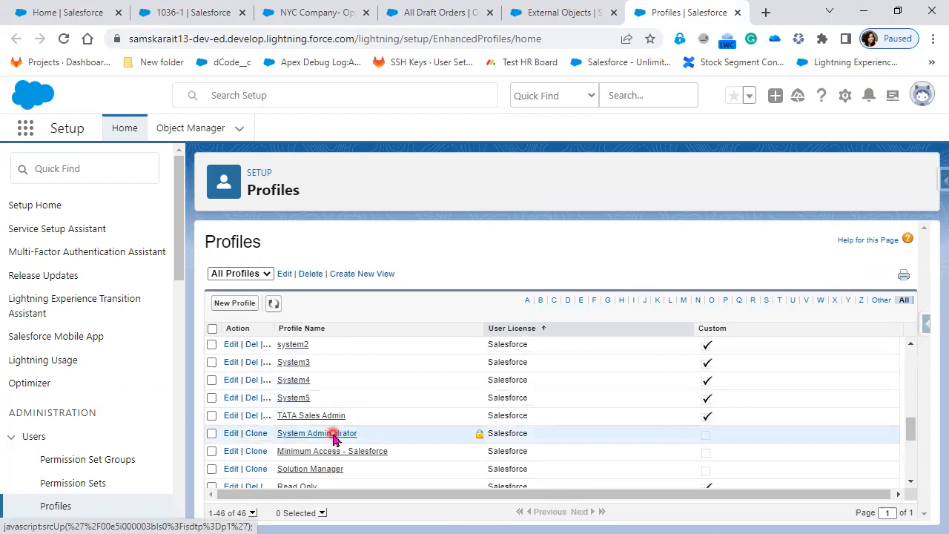
pyautogui.click(333, 436)
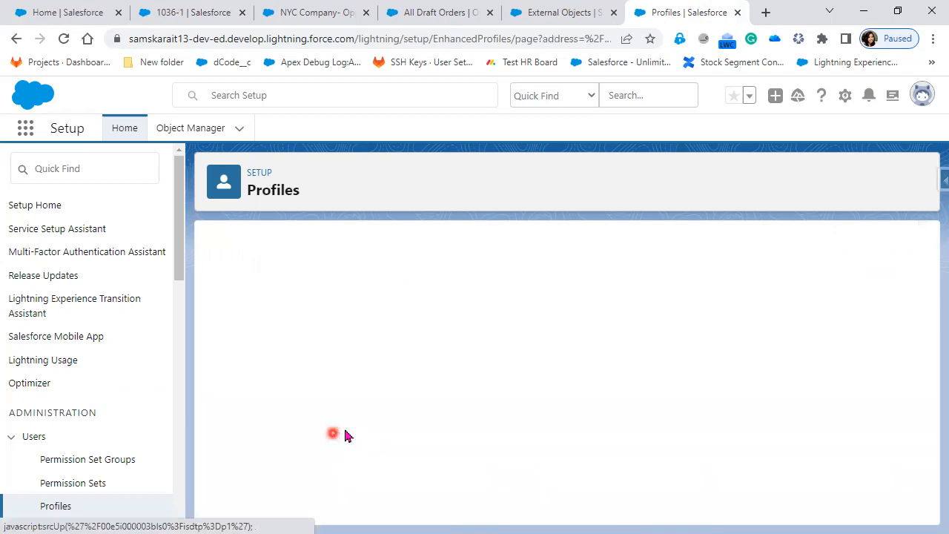
pyautogui.click(439, 349)
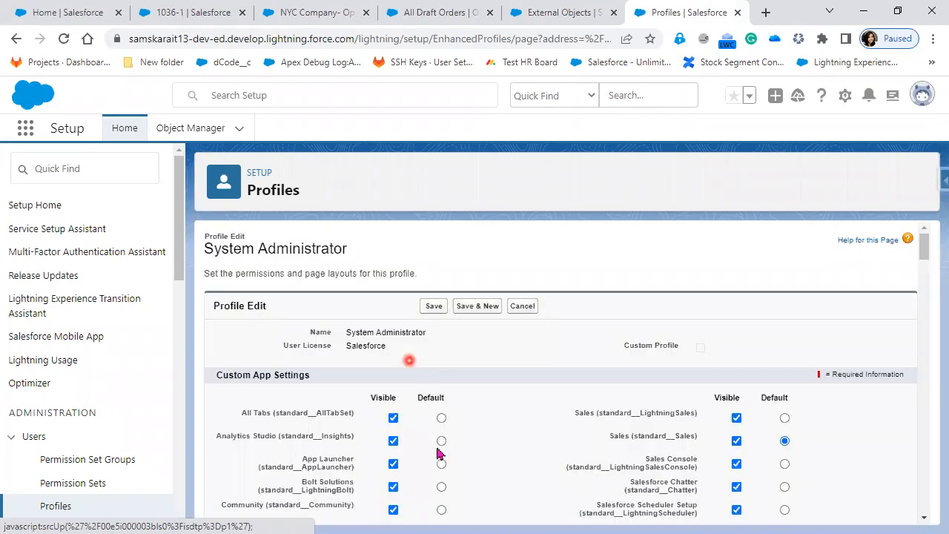
# Examine the System Administrator profile's permission sections, down to the External Object Permissions for Orders and OrderDetails
pyautogui.scroll(-10, 439, 453)
pyautogui.scroll(-15, 434, 461)
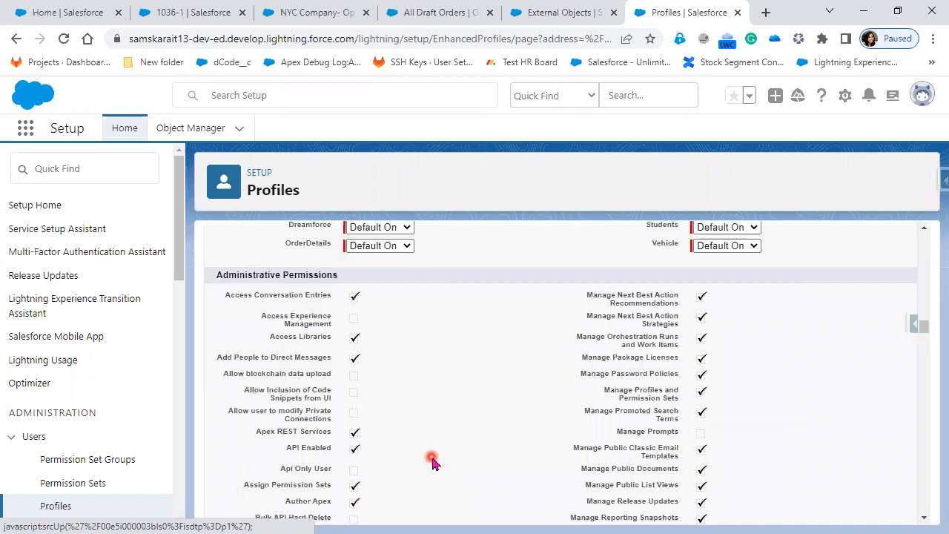
pyautogui.scroll(-5, 434, 461)
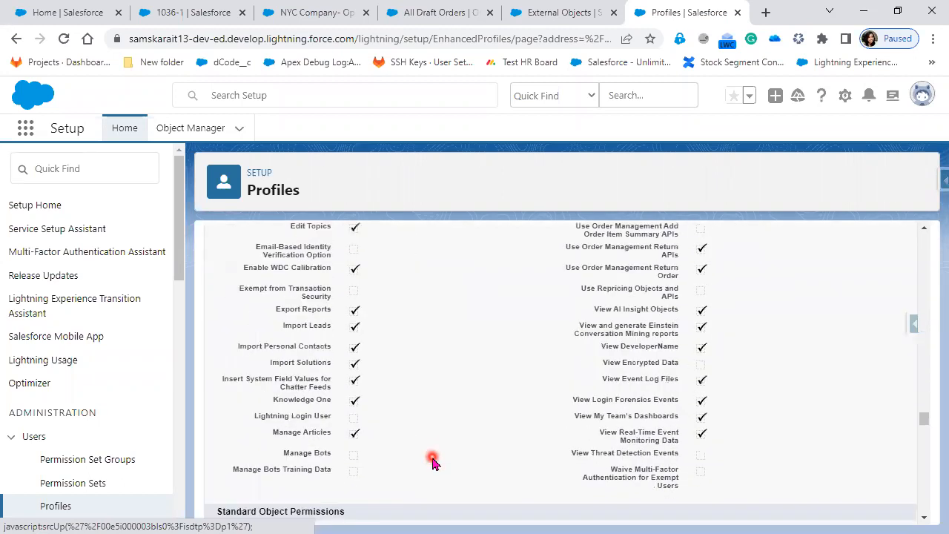
pyautogui.scroll(-5, 434, 462)
pyautogui.scroll(-1, 434, 462)
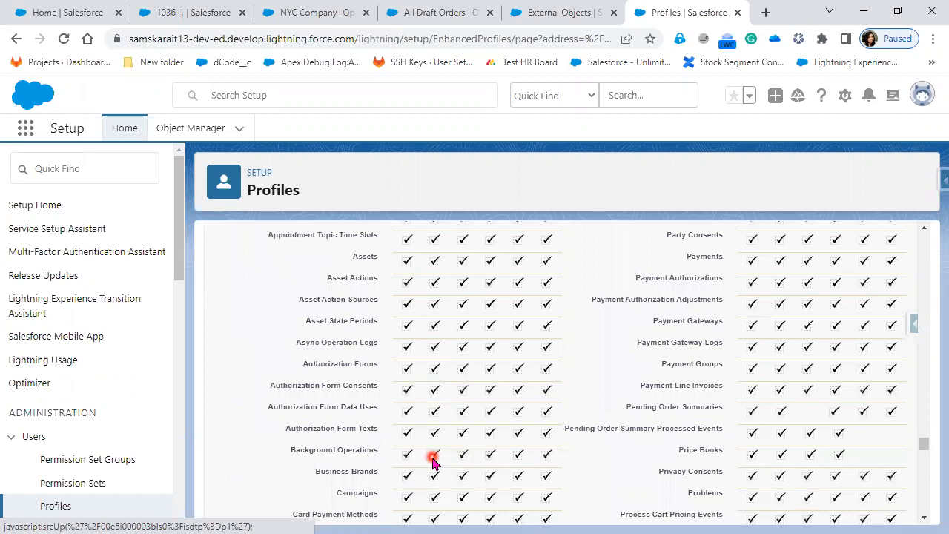
pyautogui.scroll(-2, 434, 461)
pyautogui.scroll(-3, 433, 461)
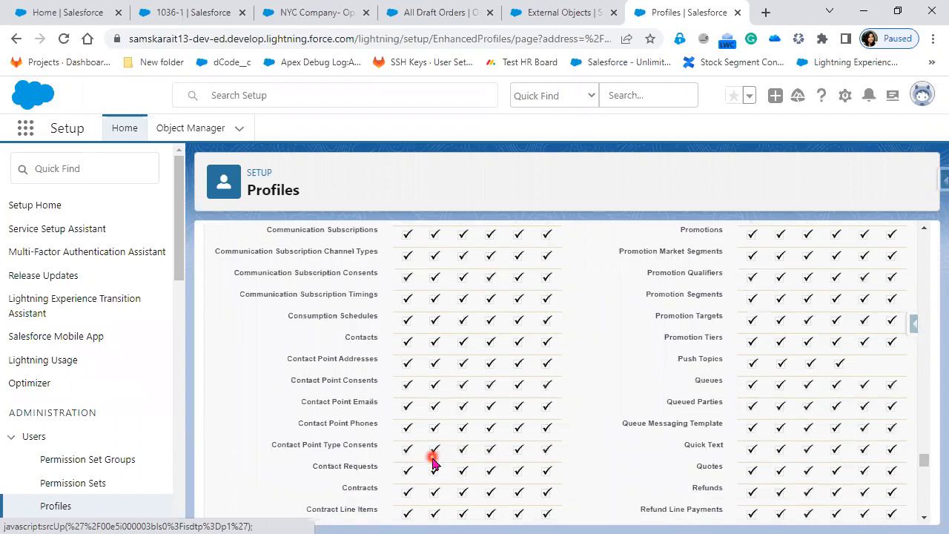
pyautogui.scroll(-2, 434, 461)
pyautogui.scroll(-3, 434, 461)
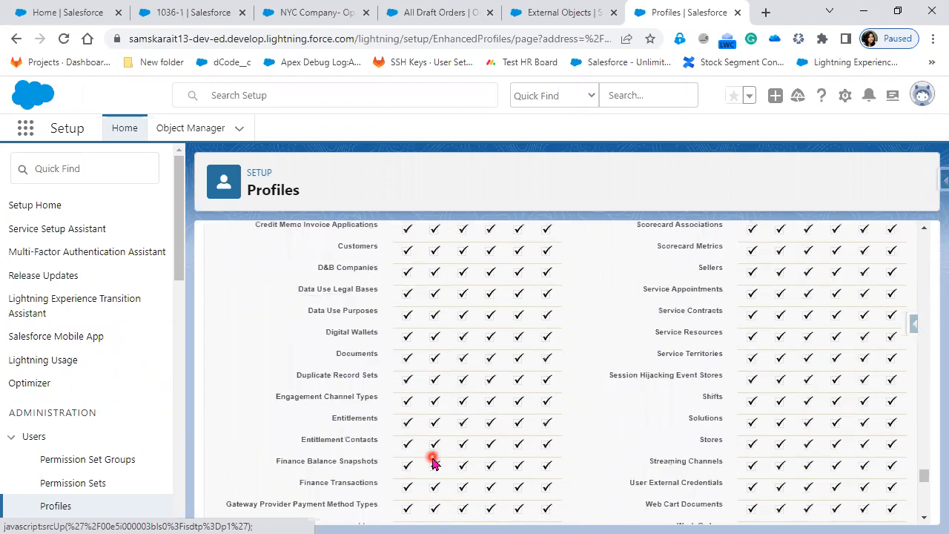
pyautogui.scroll(-6, 434, 461)
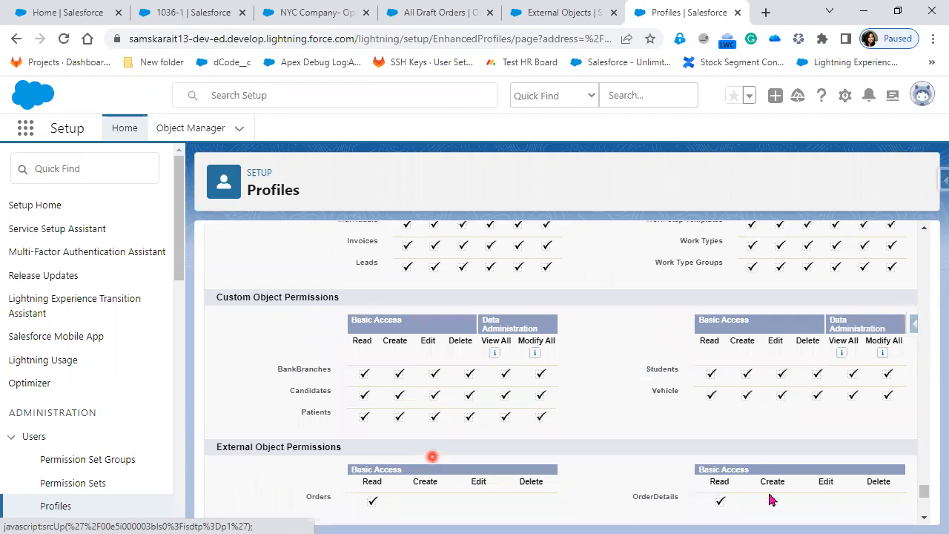
pyautogui.scroll(-1, 771, 497)
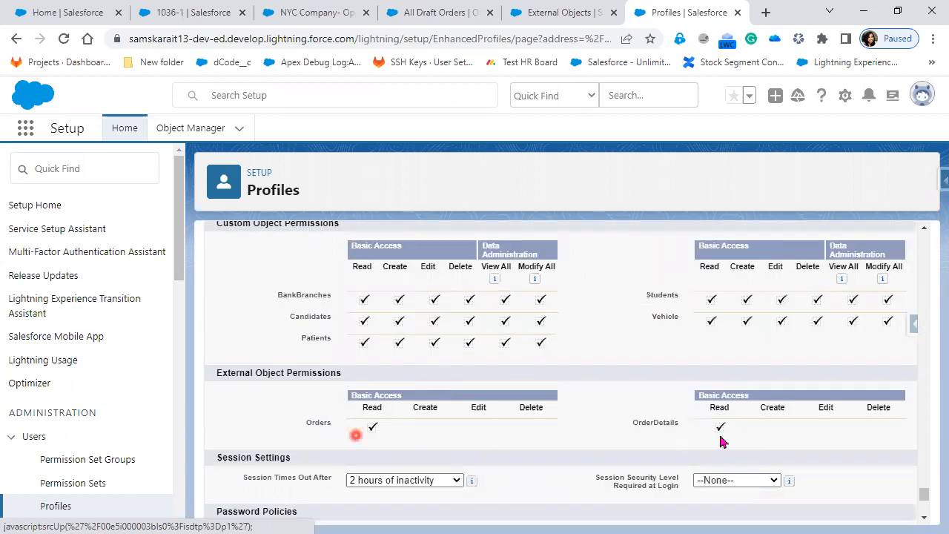
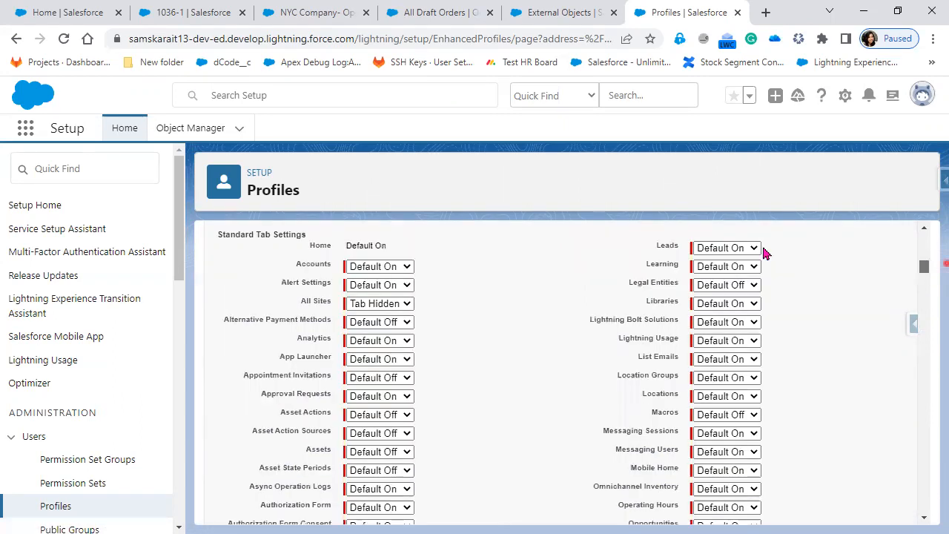
# Return to the Profiles list, filter it by the letter T, and restore it to all profiles
pyautogui.scroll(10, 767, 250)
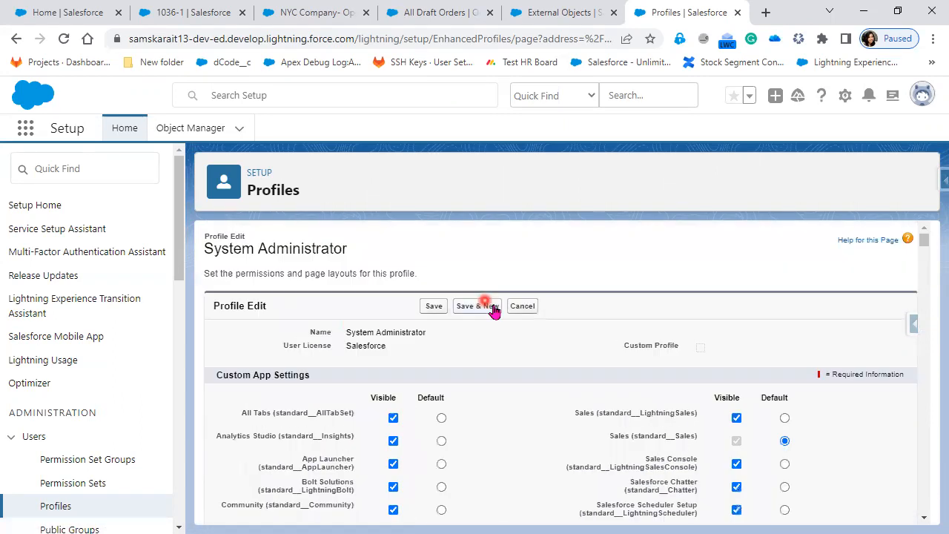
pyautogui.click(54, 508)
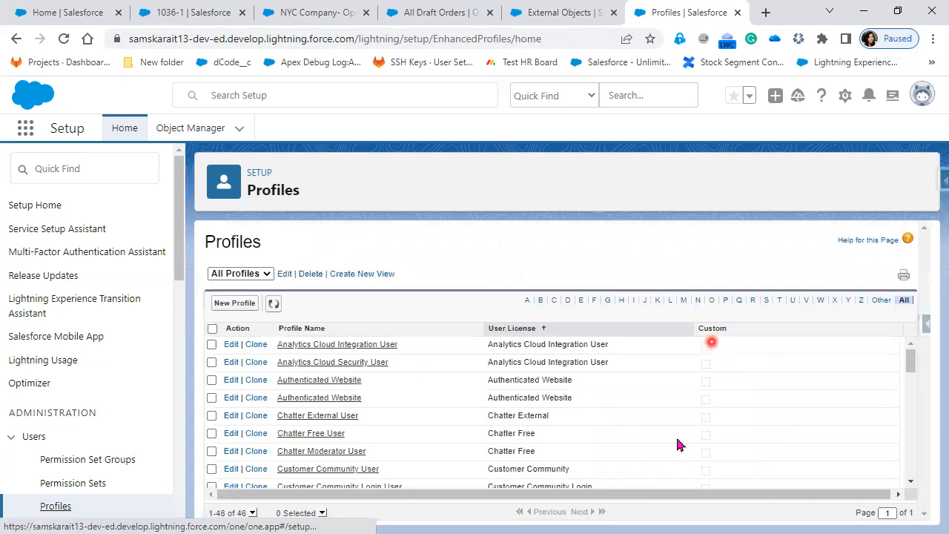
pyautogui.scroll(-10, 676, 444)
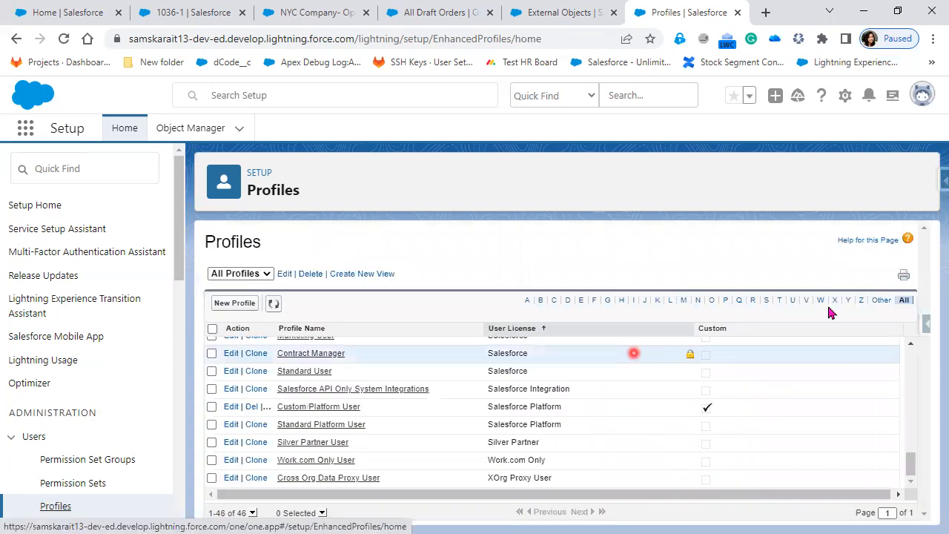
pyautogui.click(779, 301)
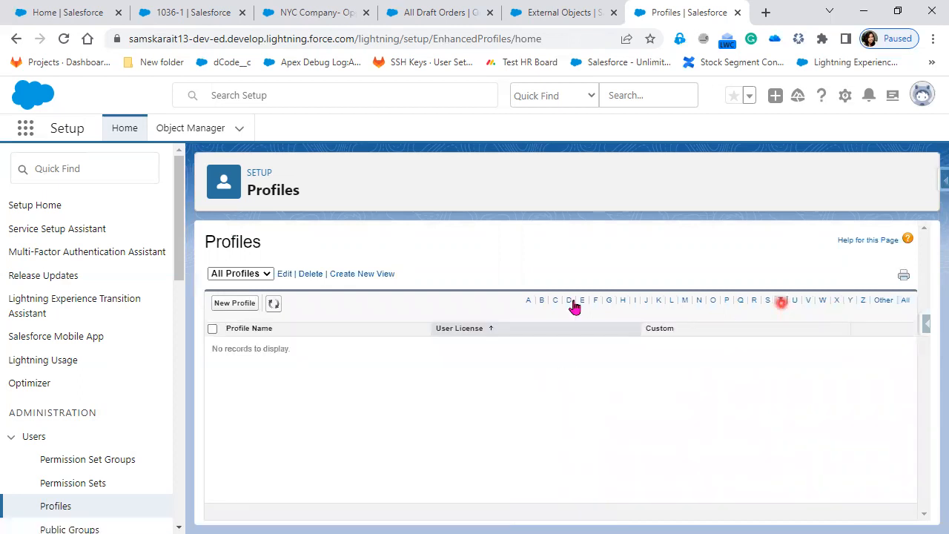
pyautogui.click(906, 301)
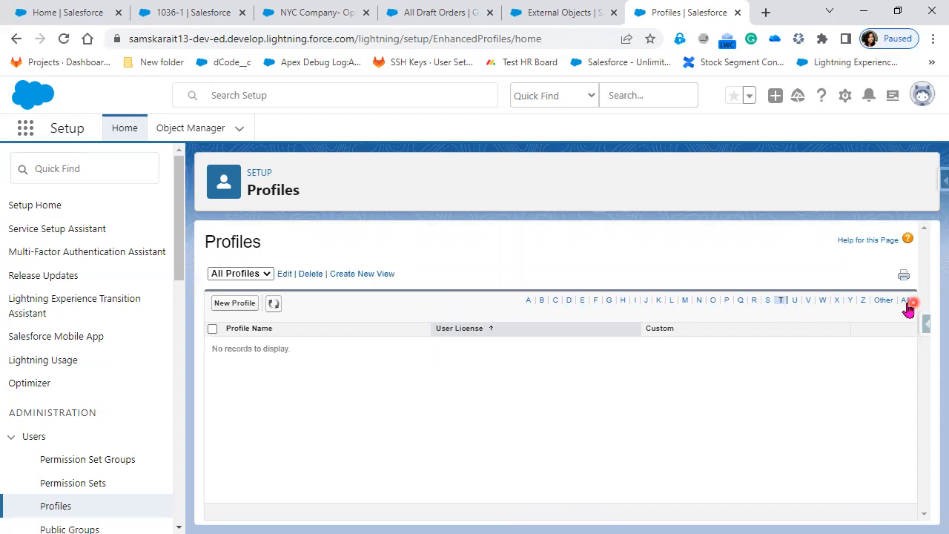
# Sort the Profiles list by the Custom column in descending order so custom profiles come first
pyautogui.click(734, 399)
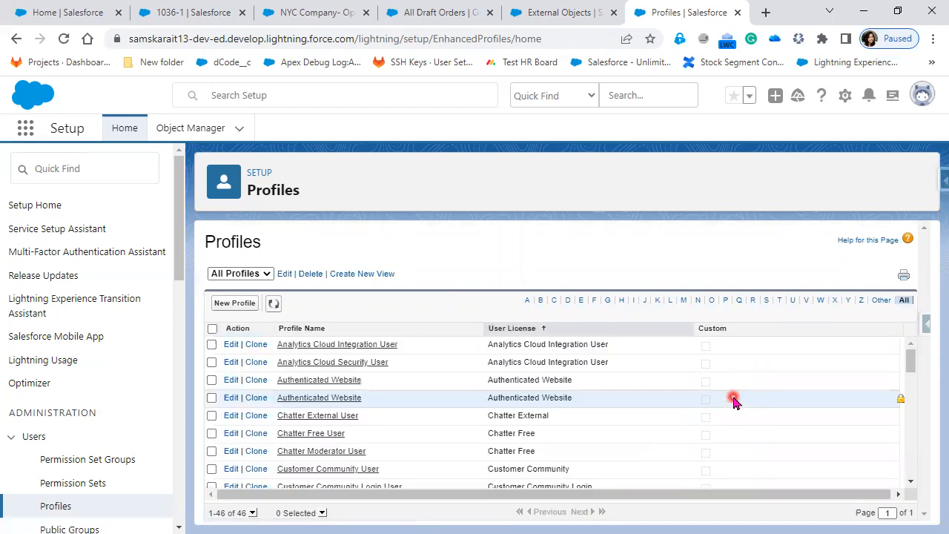
pyautogui.scroll(-1, 734, 399)
pyautogui.scroll(-2, 734, 400)
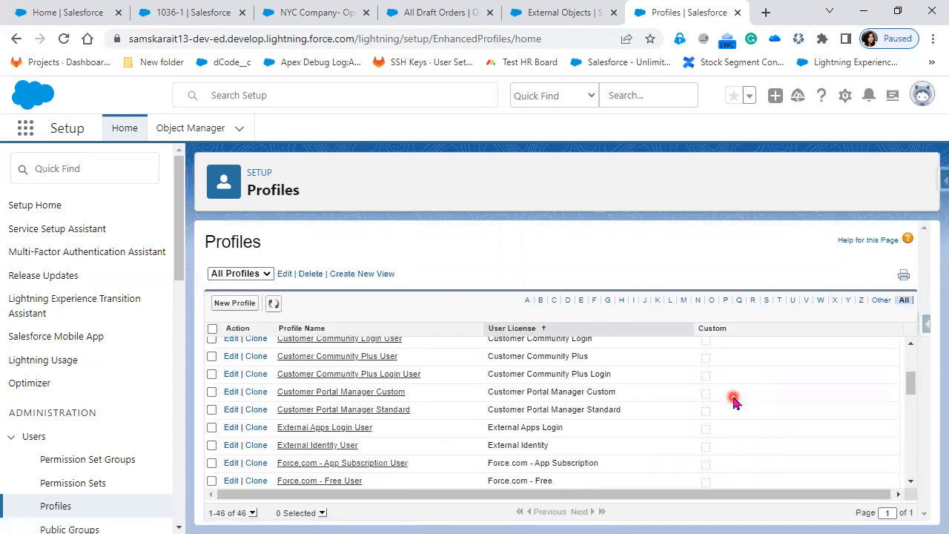
pyautogui.scroll(-3, 733, 400)
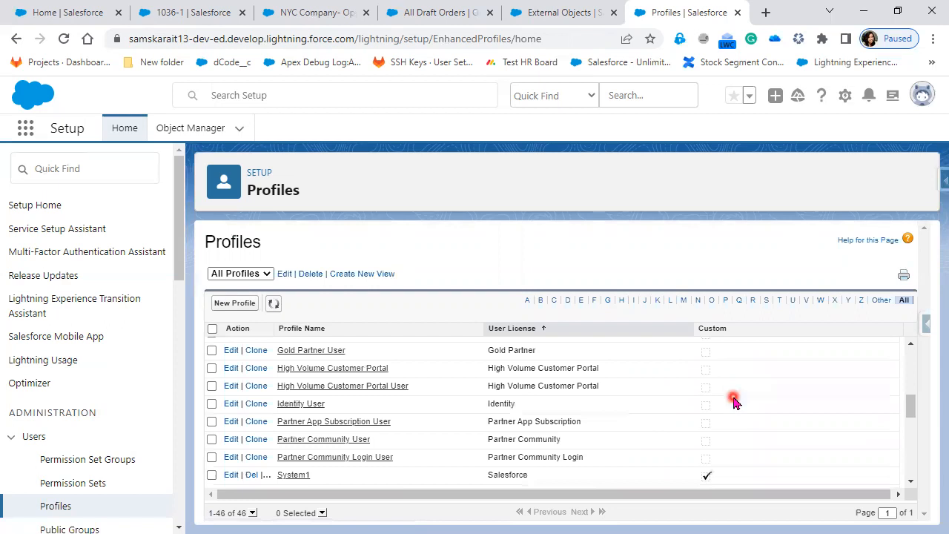
pyautogui.scroll(6, 723, 346)
pyautogui.click(721, 331)
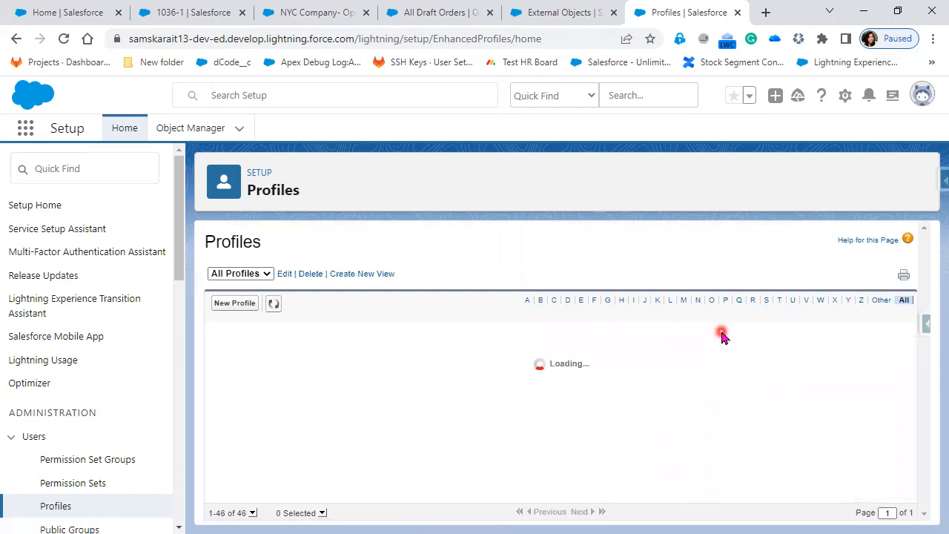
pyautogui.click(722, 333)
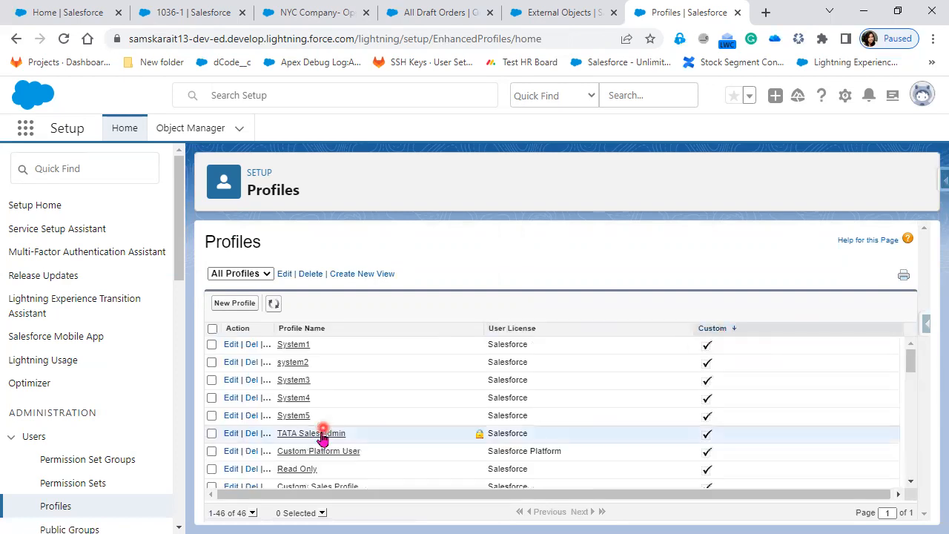
# Open the TATA Sales Admin profile for editing
pyautogui.click(321, 434)
pyautogui.click(347, 368)
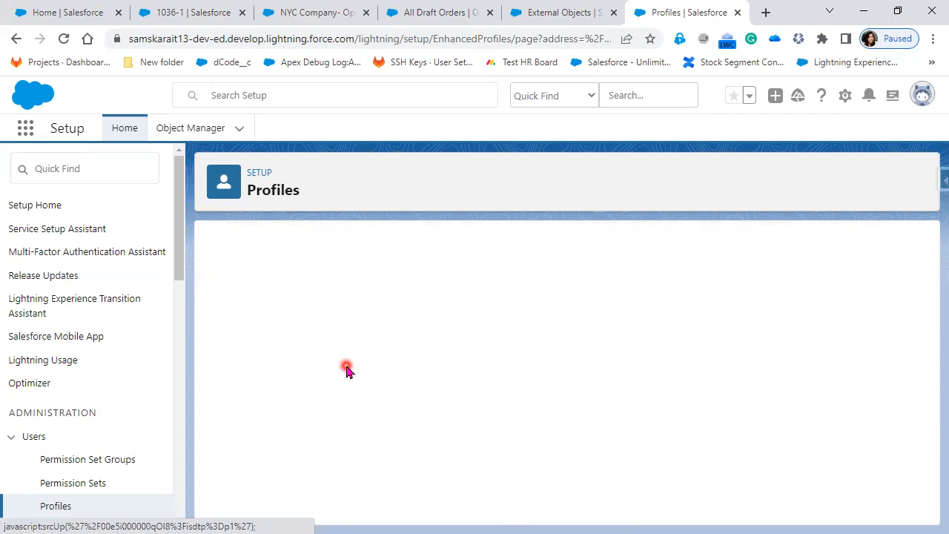
pyautogui.click(436, 368)
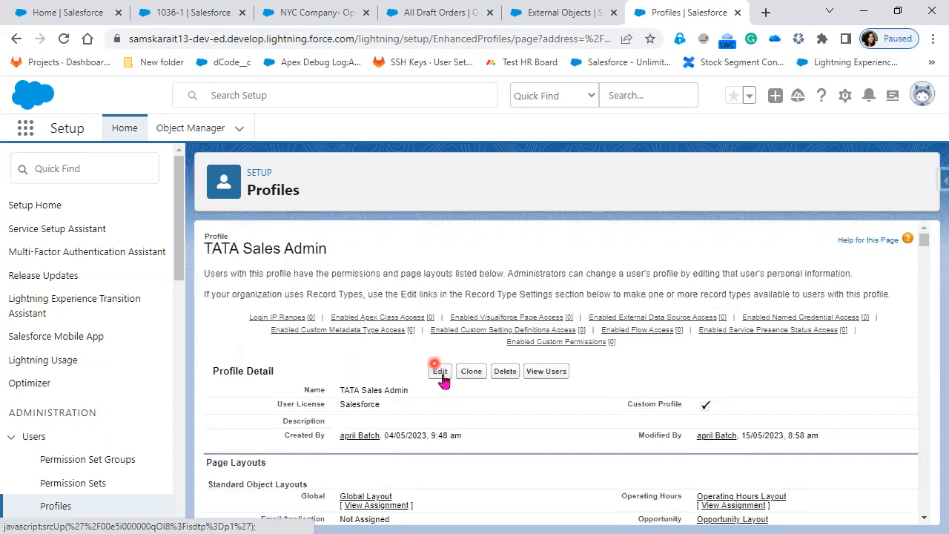
pyautogui.click(328, 379)
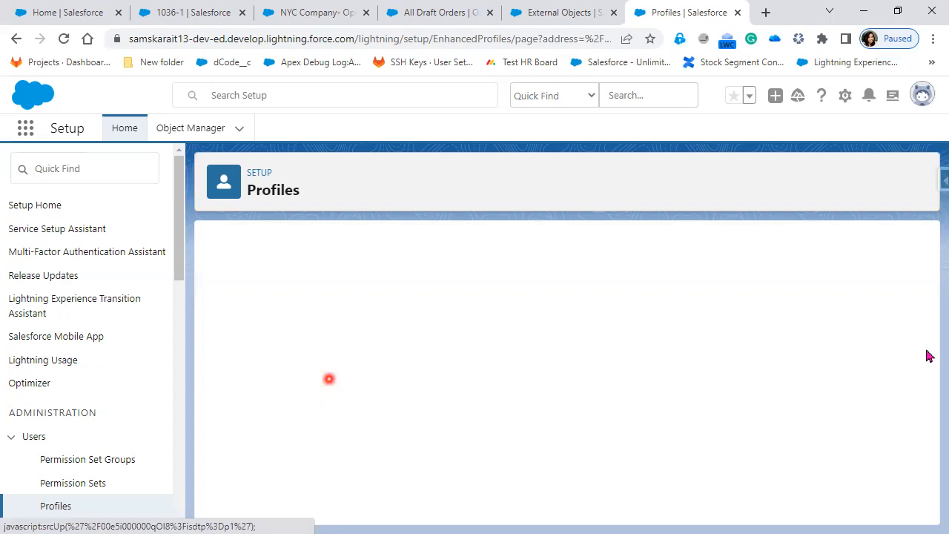
# Grant Read access to the Orders and OrderDetails external objects in the TATA Sales Admin profile and save it
pyautogui.click(926, 243)
pyautogui.moveTo(927, 443); pyautogui.dragTo(935, 503)
pyautogui.click(420, 366)
pyautogui.click(498, 361)
pyautogui.click(541, 368)
pyautogui.click(375, 364)
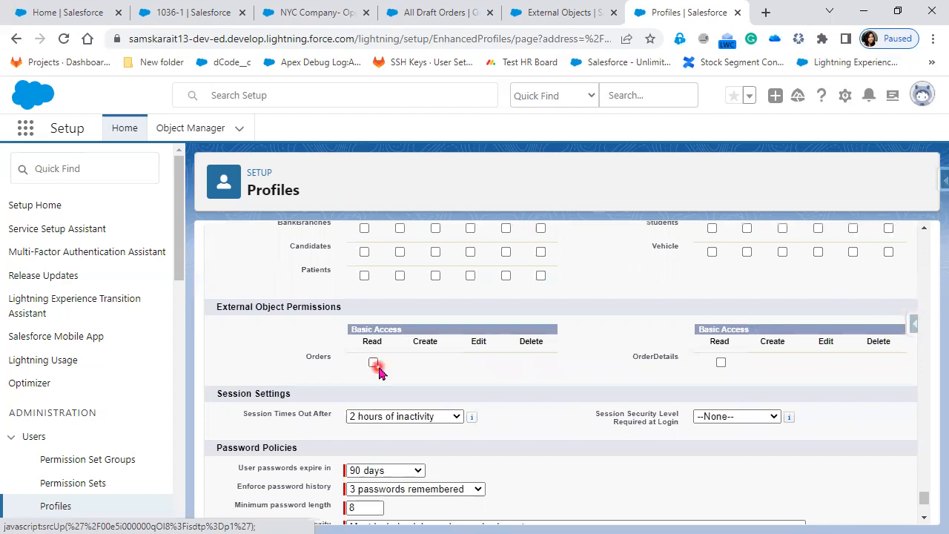
pyautogui.click(375, 363)
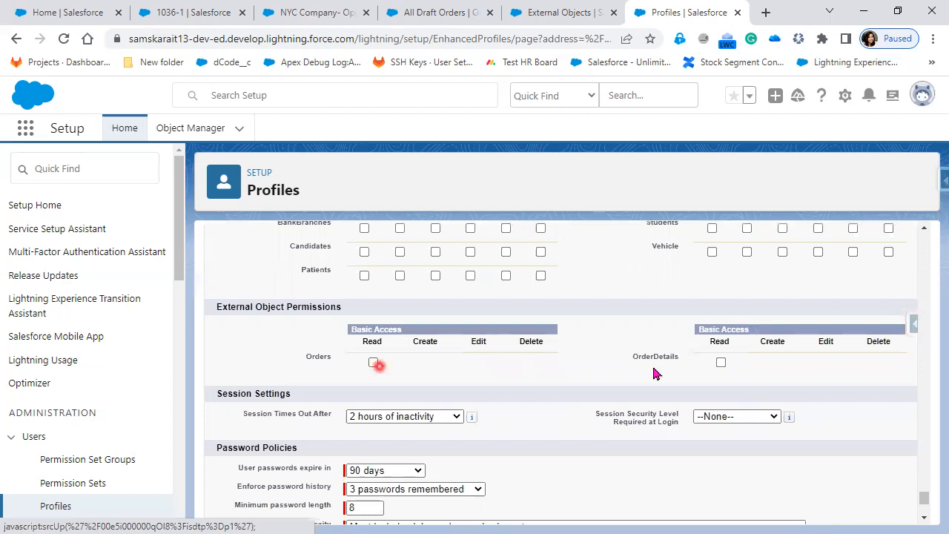
pyautogui.click(730, 364)
pyautogui.click(722, 364)
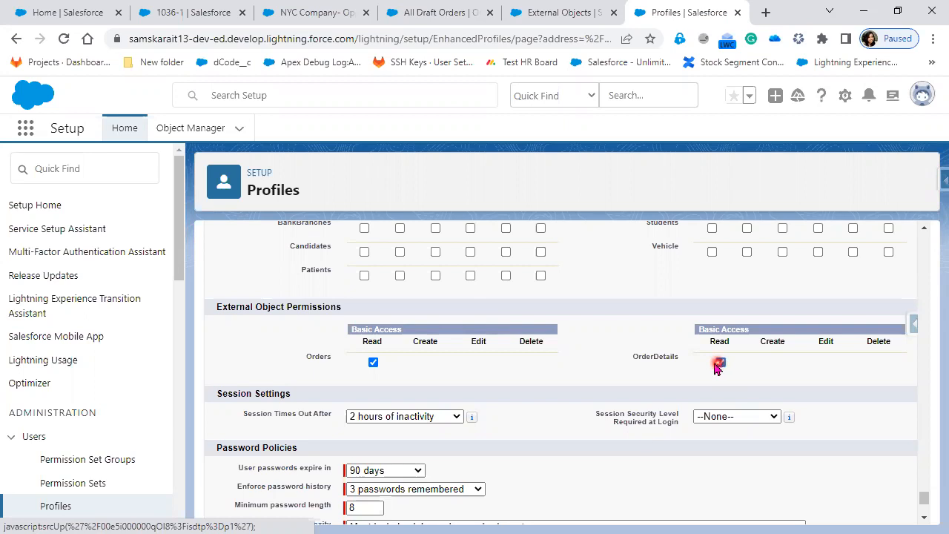
pyautogui.scroll(-2, 486, 517)
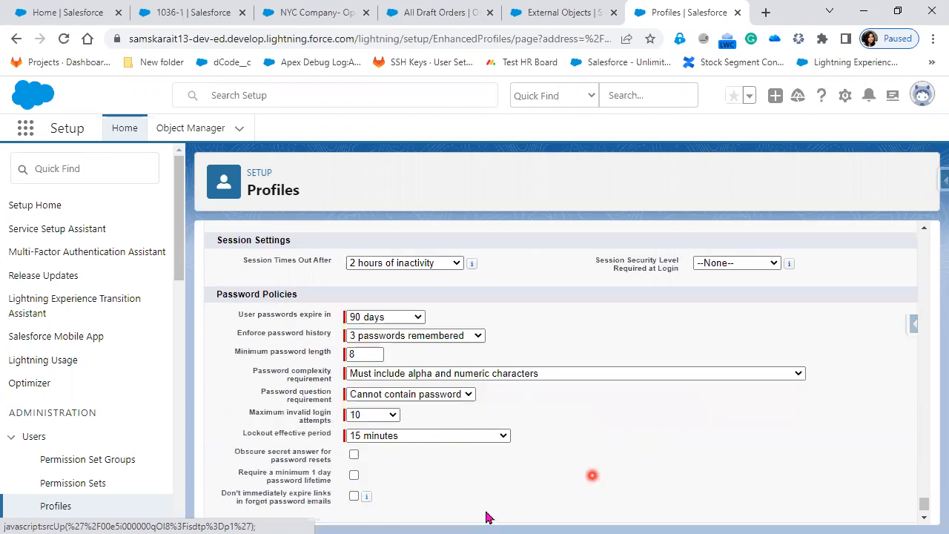
pyautogui.scroll(-1, 423, 511)
pyautogui.click(424, 504)
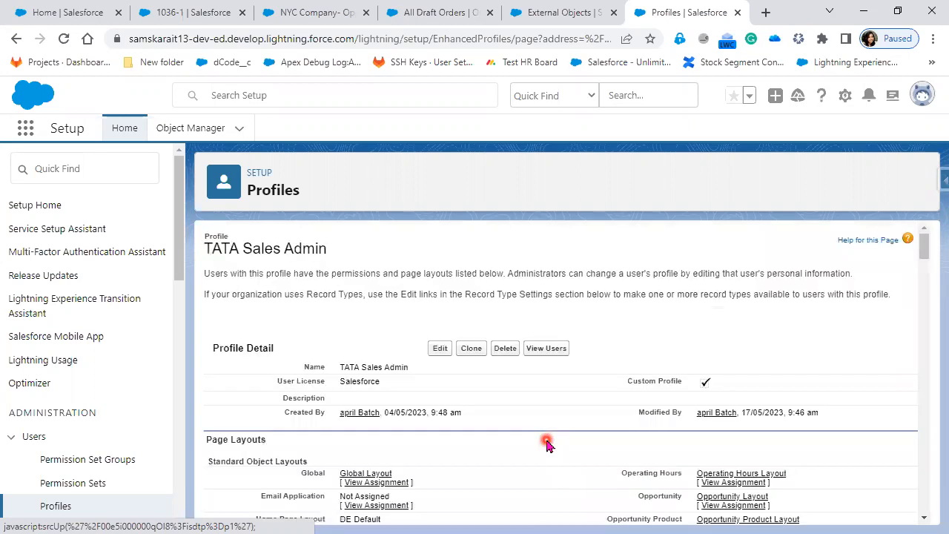
# Go back to External Objects, open the New External Object form, and look over its connection, feature, deployment and search settings
pyautogui.click(541, 20)
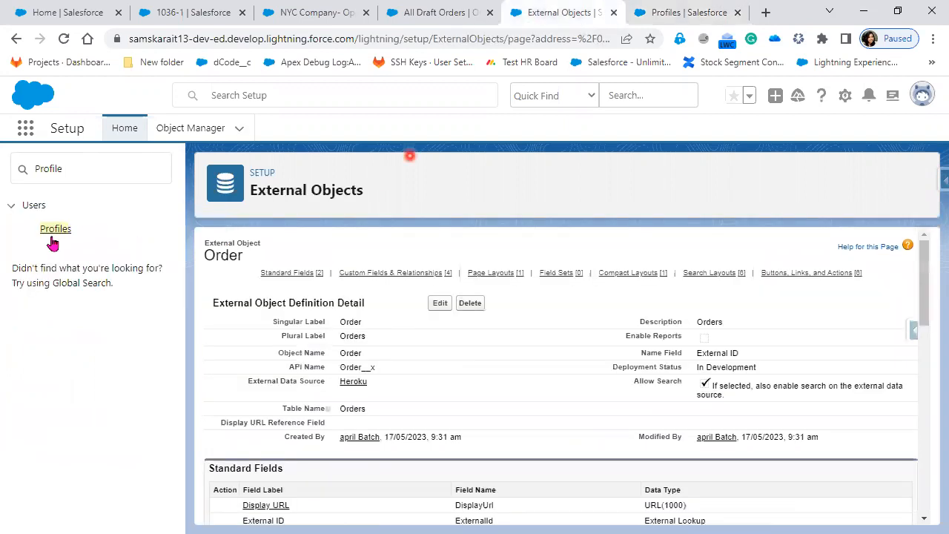
pyautogui.scroll(-2, 497, 398)
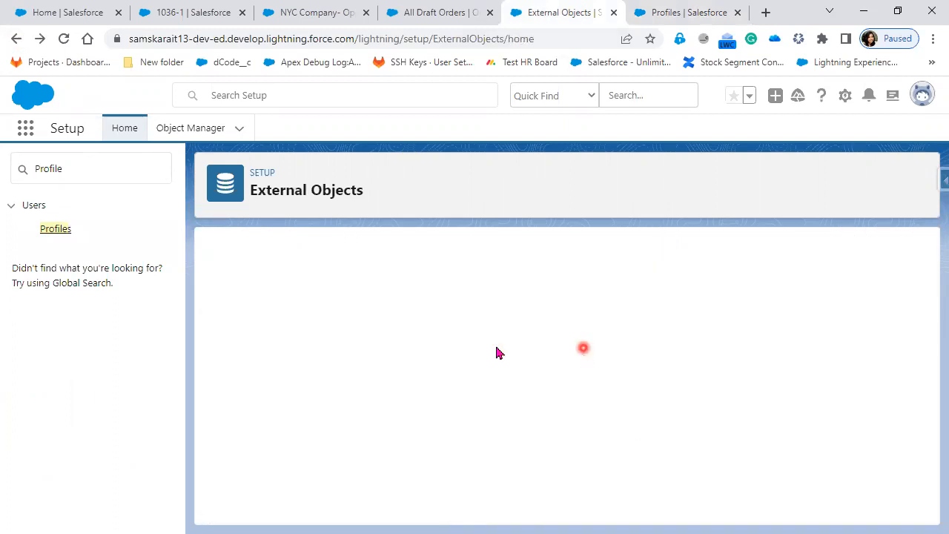
pyautogui.click(479, 319)
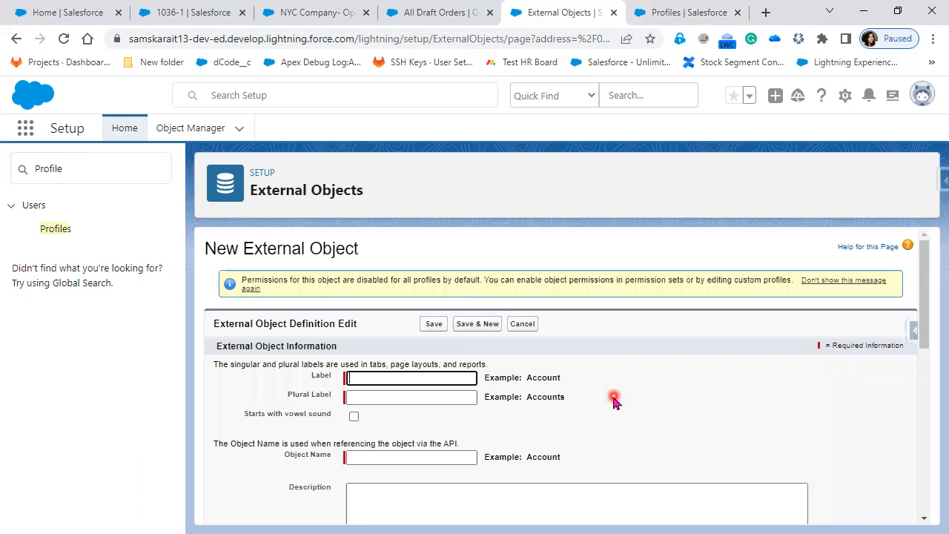
pyautogui.scroll(-2, 614, 402)
pyautogui.scroll(-2, 614, 402)
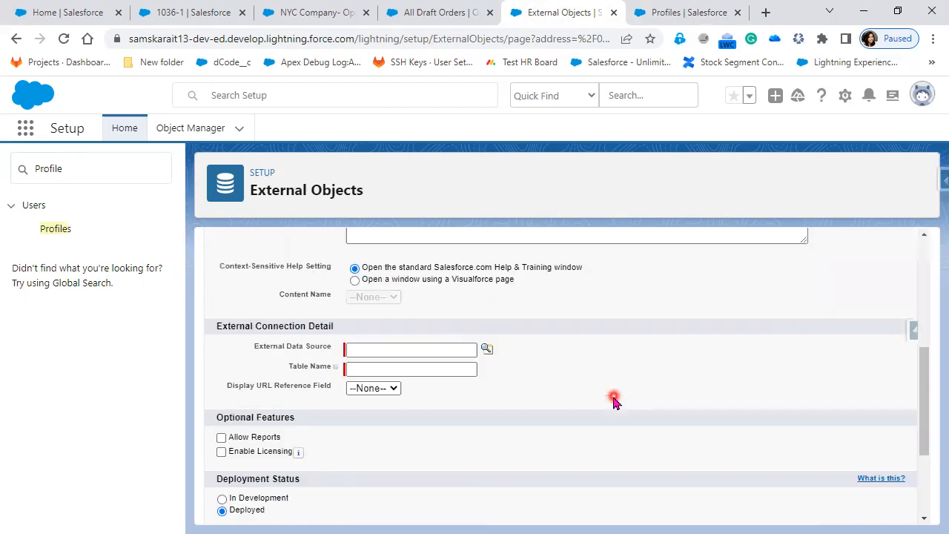
pyautogui.scroll(-2, 614, 401)
pyautogui.scroll(-2, 614, 401)
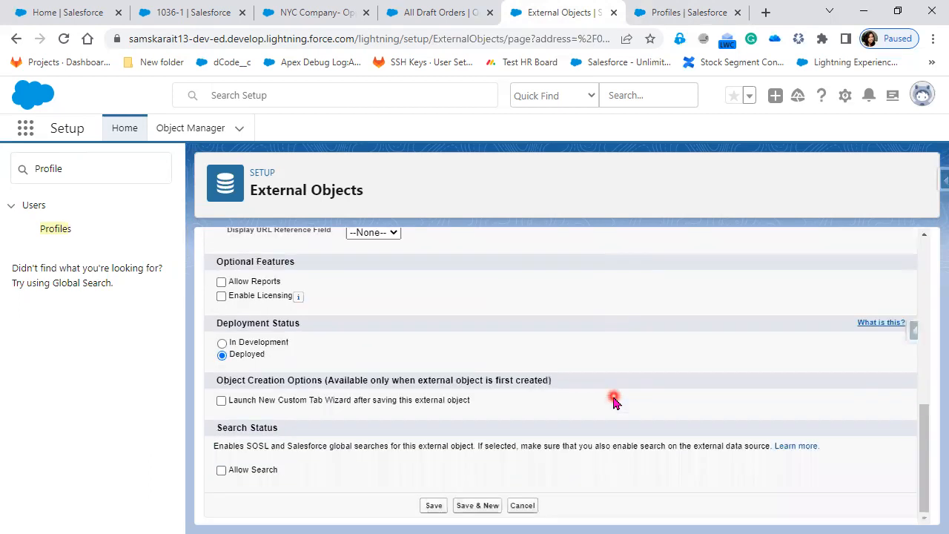
# Fill in the new external object's label as SalesforceExternal and its plural label as SalesforceExternals
pyautogui.scroll(4, 615, 401)
pyautogui.scroll(5, 614, 401)
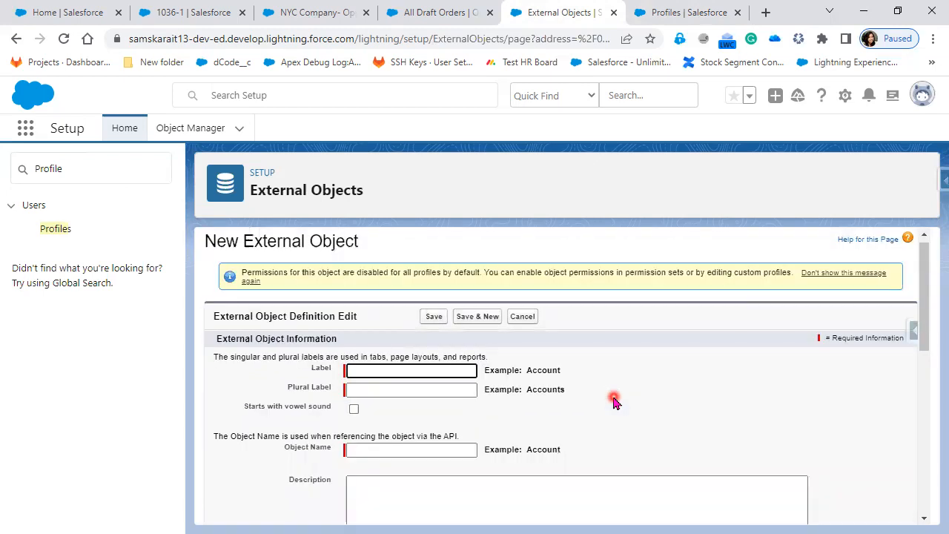
pyautogui.write('SalesforceExternal')
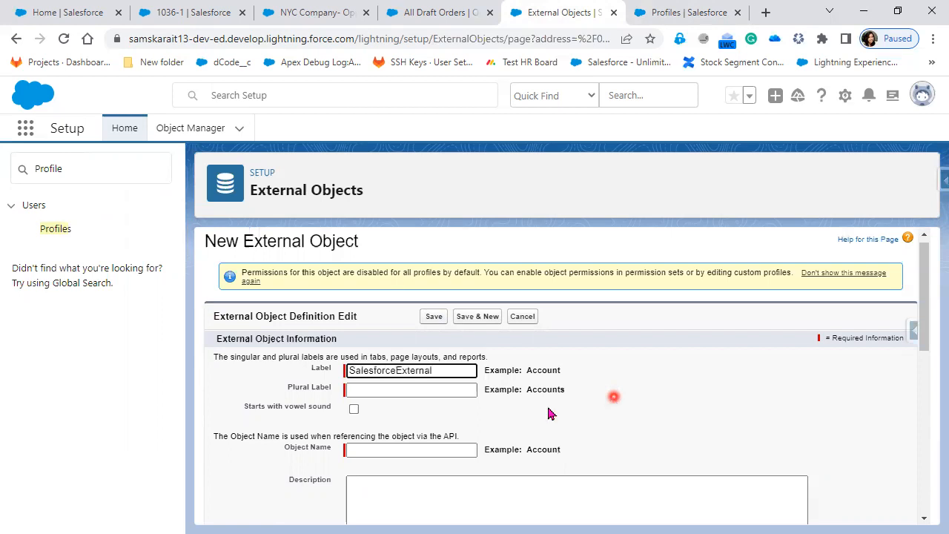
pyautogui.click(432, 391)
pyautogui.moveTo(448, 367); pyautogui.dragTo(271, 369)
pyautogui.hotkey('ctrl', 'c')
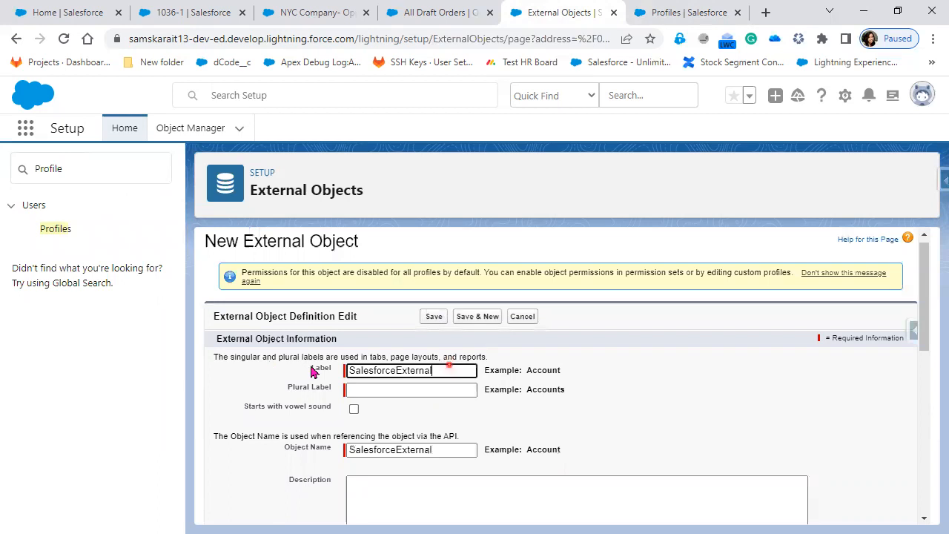
pyautogui.click(443, 396)
pyautogui.hotkey('ctrl', 'v')
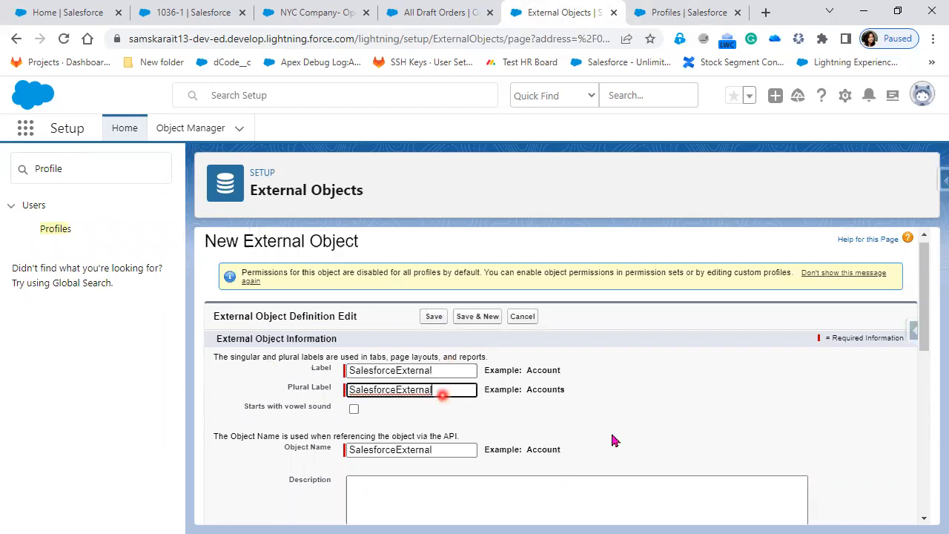
pyautogui.write('s')
# Set the external object's table name to External Name and choose Heroku as its external data source
pyautogui.scroll(-3, 615, 438)
pyautogui.click(424, 411)
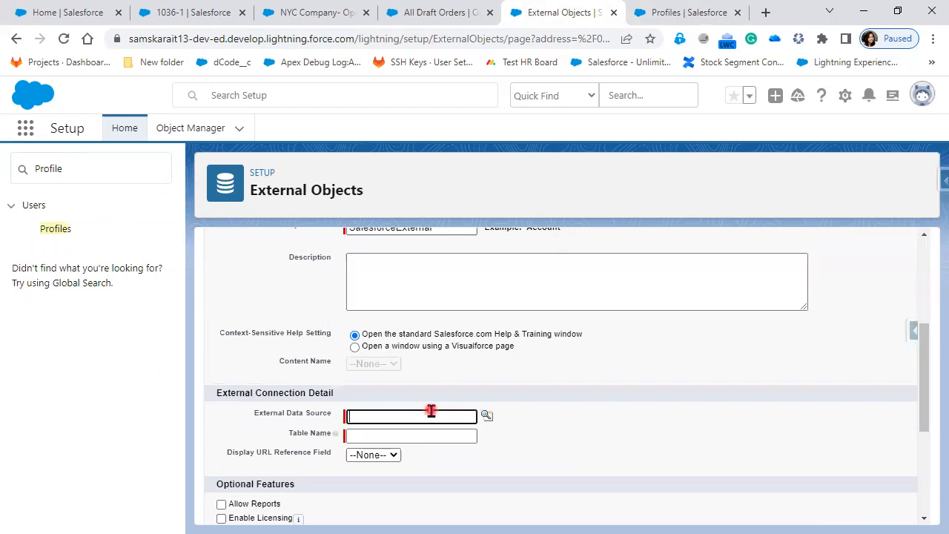
pyautogui.write('External Name')
pyautogui.click(433, 438)
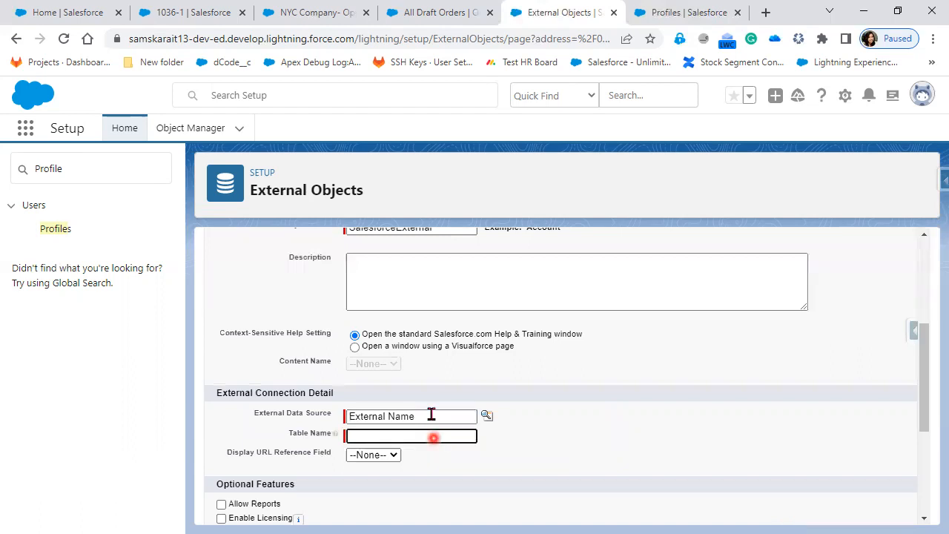
pyautogui.moveTo(432, 415); pyautogui.dragTo(323, 416)
pyautogui.hotkey('ctrl', 'x')
pyautogui.click(379, 435)
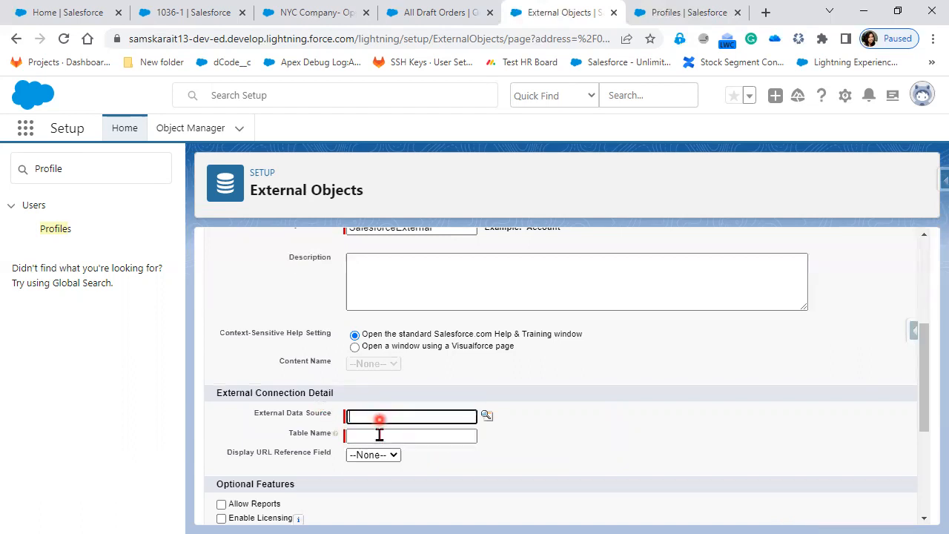
pyautogui.hotkey('ctrl', 'v')
pyautogui.click(487, 417)
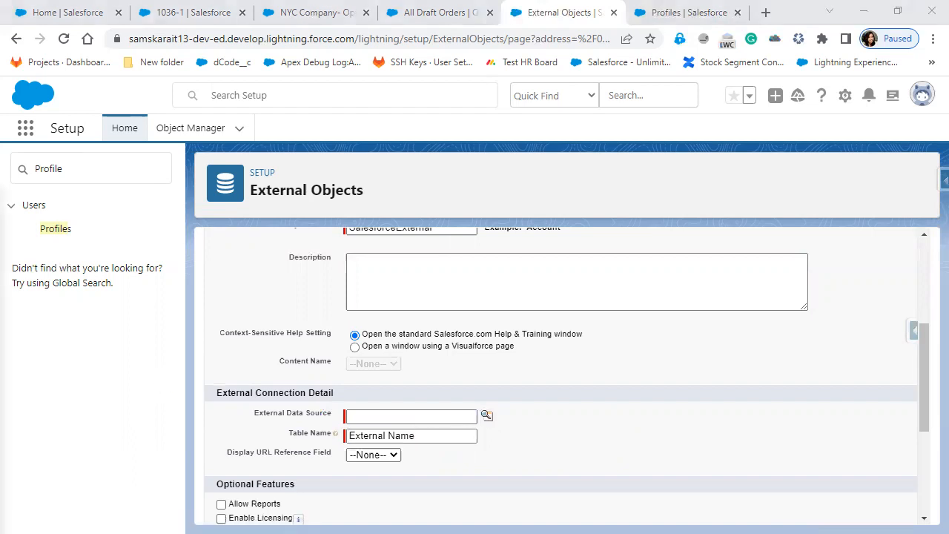
pyautogui.click(229, 450)
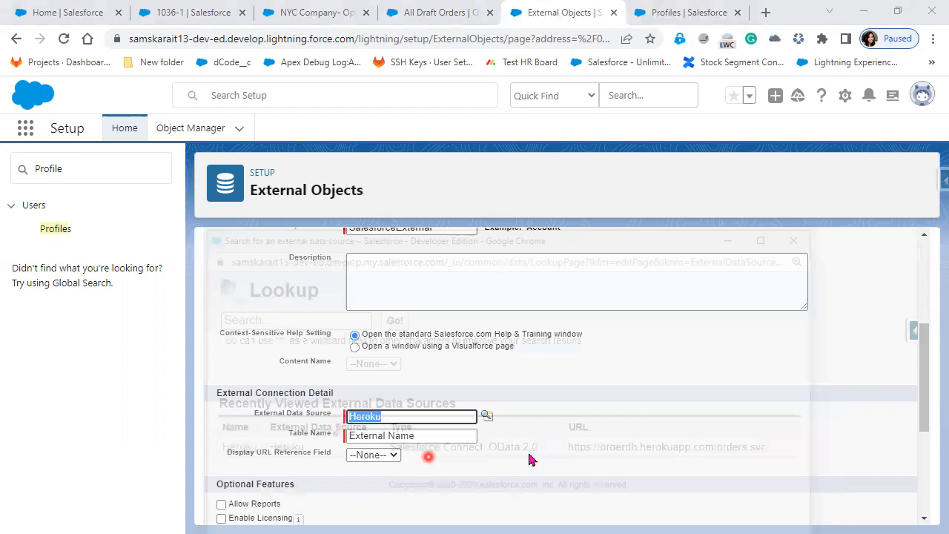
# Allow reports on the external object, leaving licensing off and the Display URL Reference Field at None
pyautogui.scroll(-2, 530, 460)
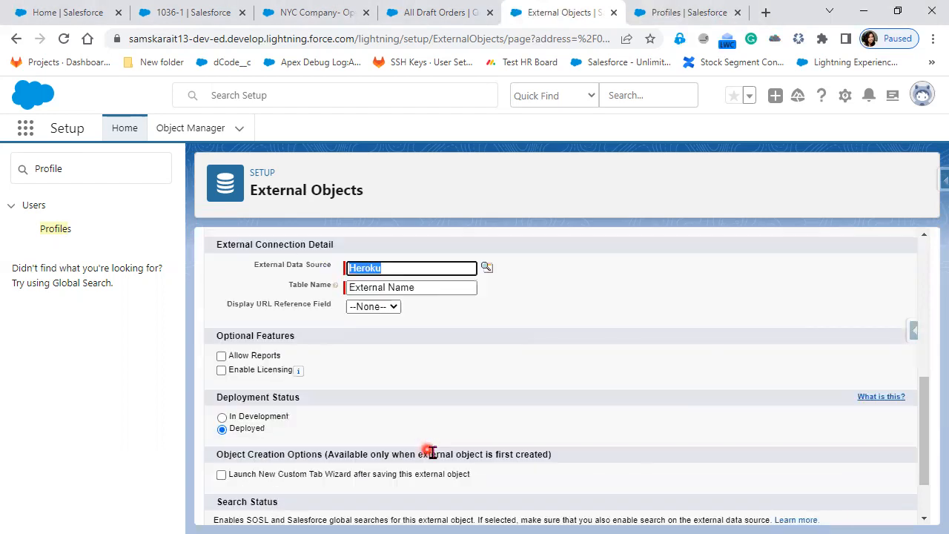
pyautogui.click(393, 307)
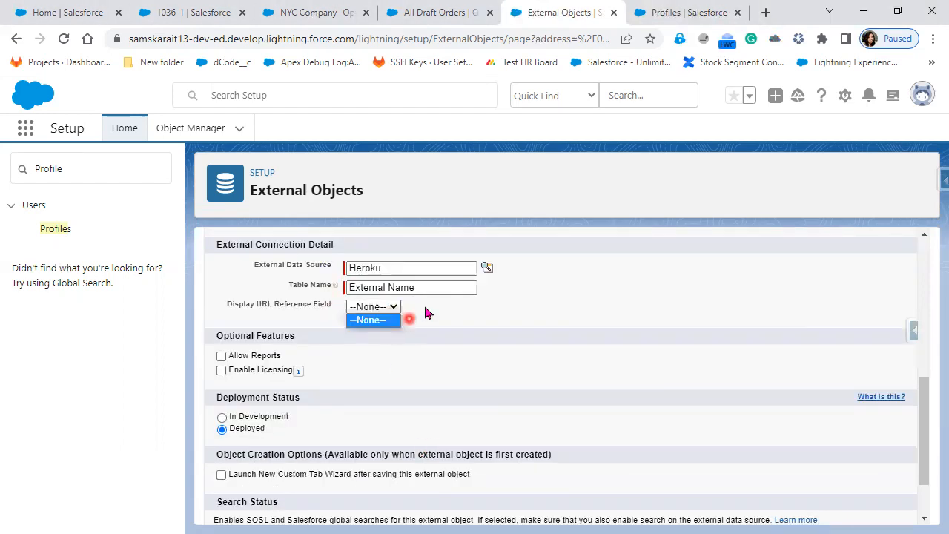
pyautogui.click(470, 397)
pyautogui.scroll(-1, 470, 399)
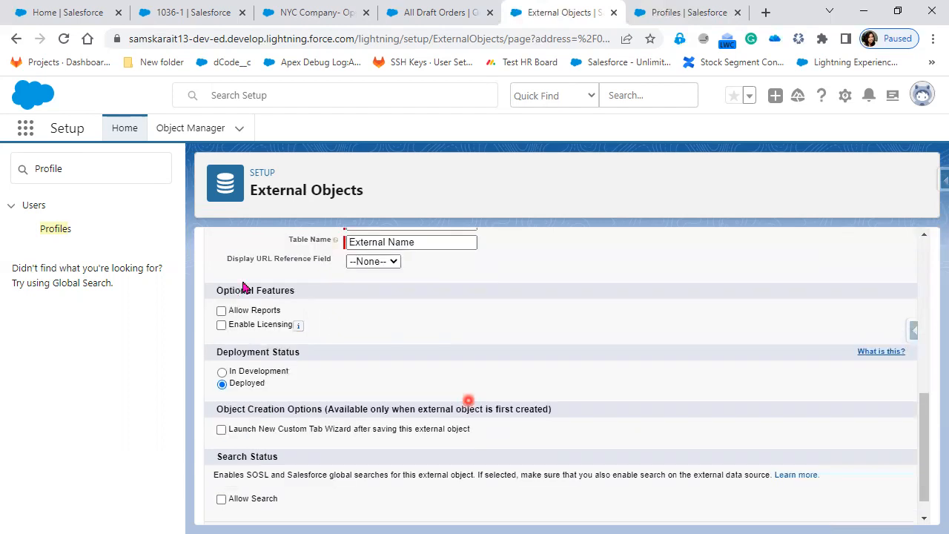
pyautogui.scroll(-1, 245, 289)
pyautogui.click(237, 281)
pyautogui.click(263, 297)
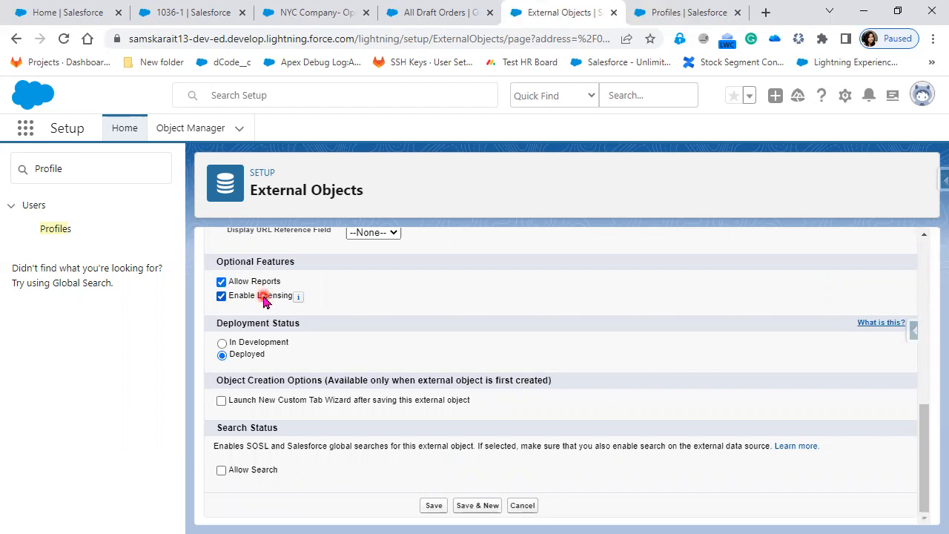
pyautogui.click(425, 337)
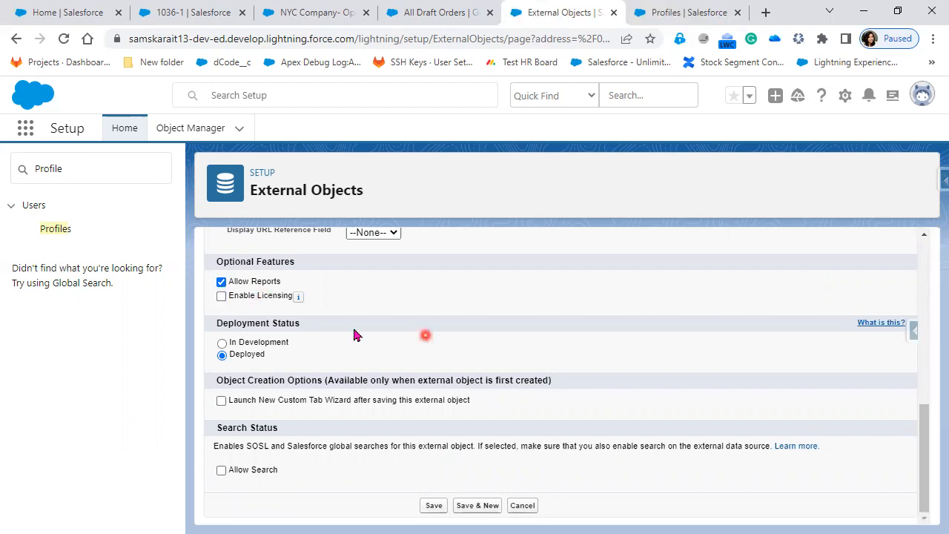
pyautogui.click(297, 299)
# Allow search on the external object, set the custom tab wizard to launch after saving, and save the object
pyautogui.click(249, 468)
pyautogui.click(288, 405)
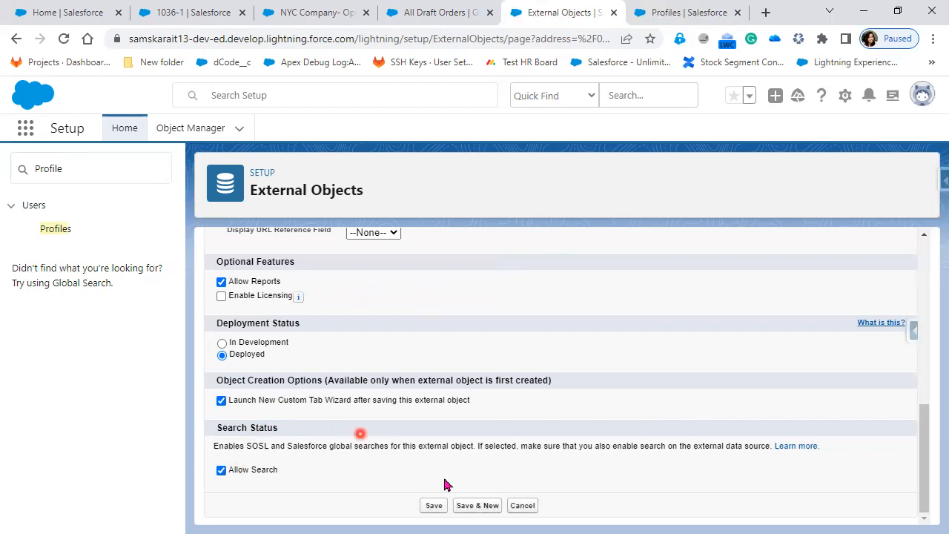
pyautogui.click(436, 510)
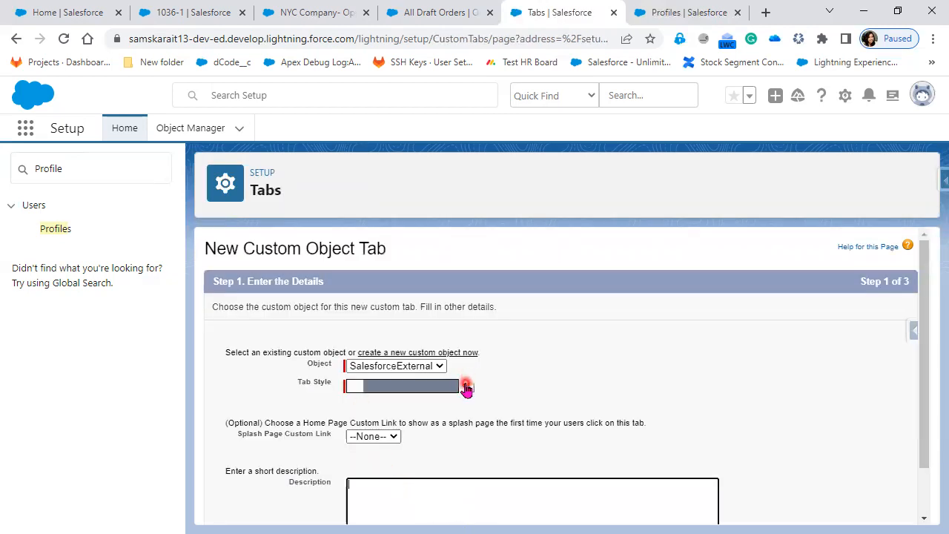
# Choose the Map tab style for the SalesforceExternal custom object tab
pyautogui.click(467, 387)
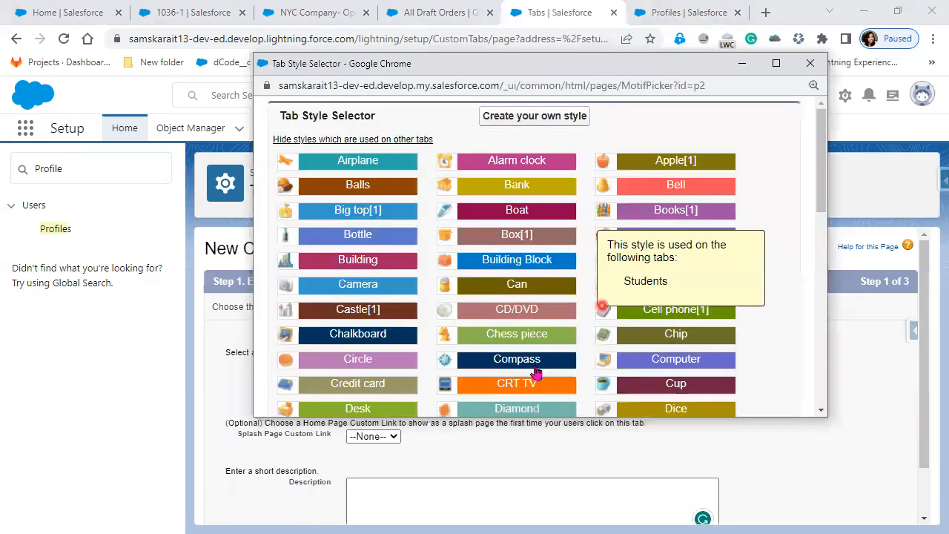
pyautogui.click(534, 370)
pyautogui.scroll(-4, 532, 360)
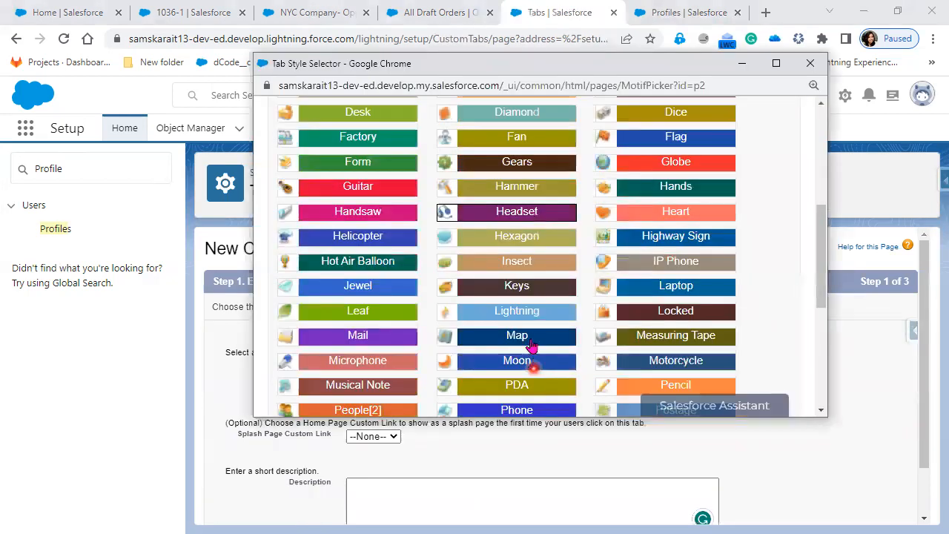
pyautogui.click(531, 344)
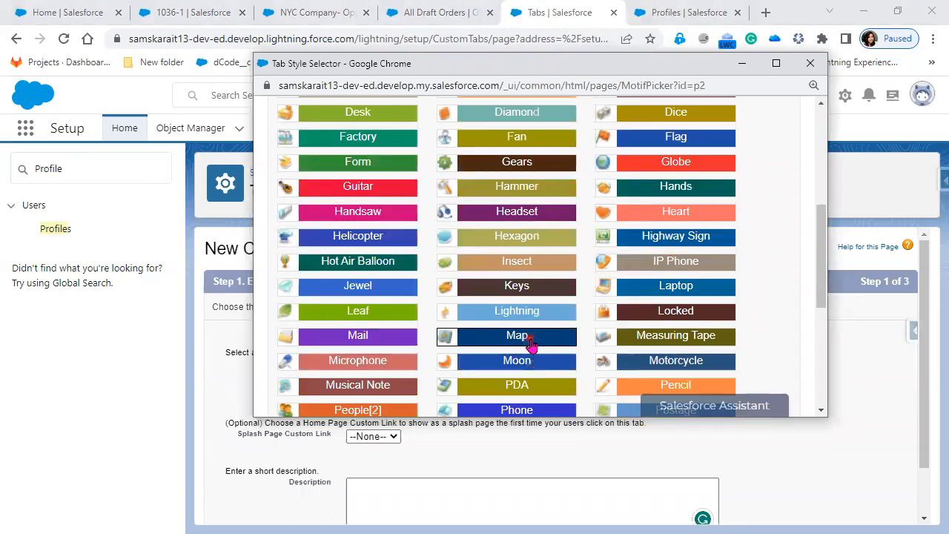
pyautogui.moveTo(692, 365); pyautogui.dragTo(524, 329)
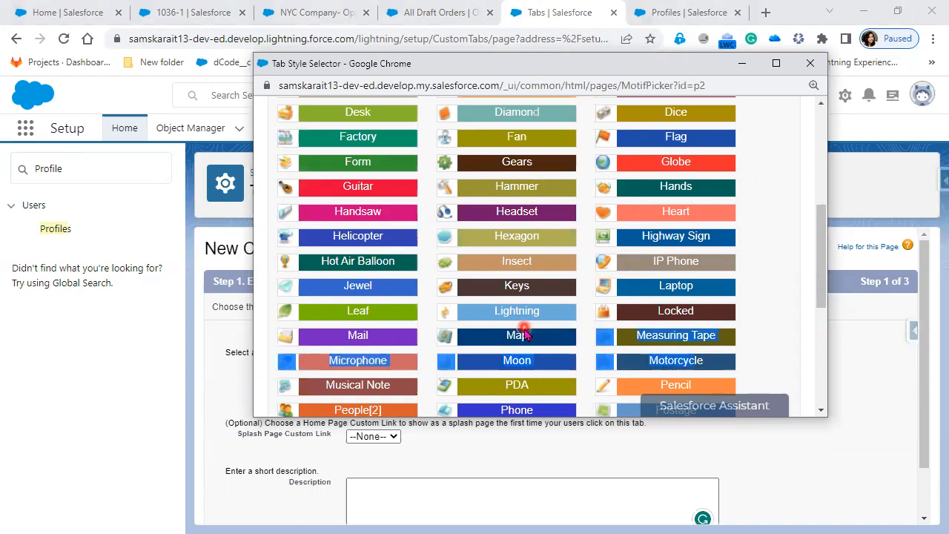
pyautogui.click(525, 339)
pyautogui.click(817, 482)
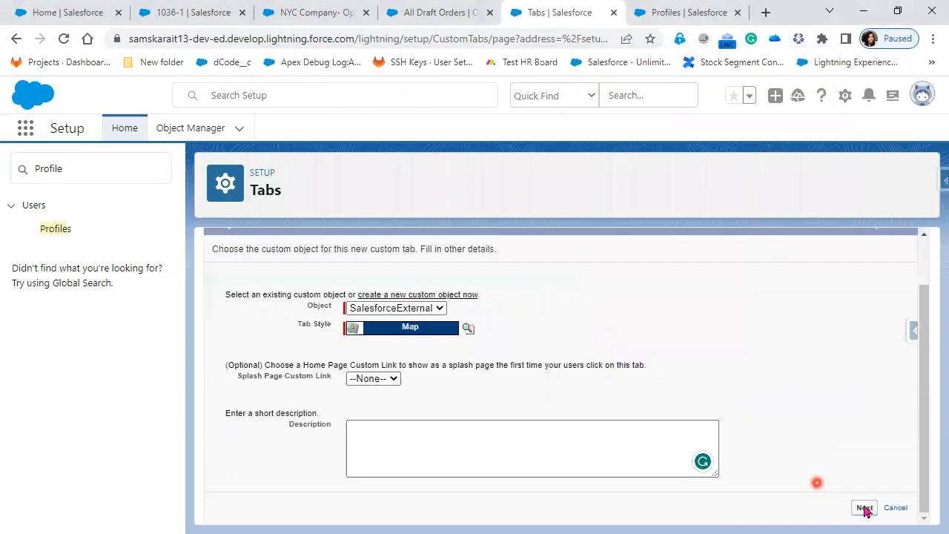
# Accept Default On tab visibility for all profiles and the default app assignments, and save the new tab
pyautogui.click(865, 509)
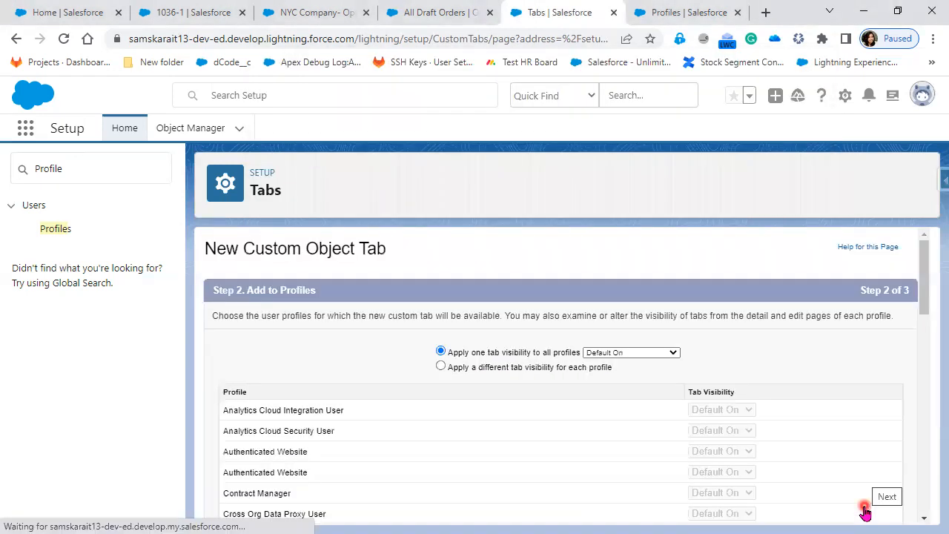
pyautogui.scroll(-10, 865, 512)
pyautogui.click(864, 509)
pyautogui.scroll(-10, 773, 441)
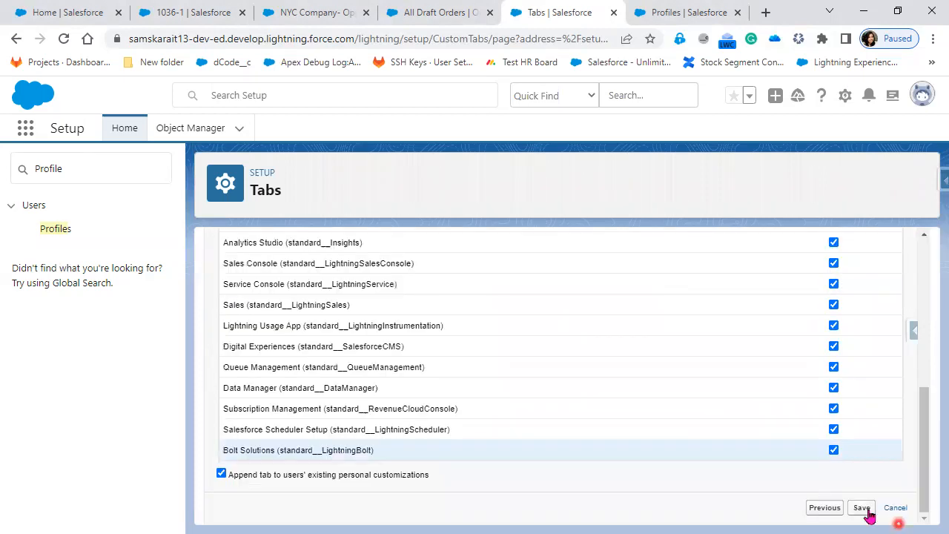
pyautogui.click(862, 509)
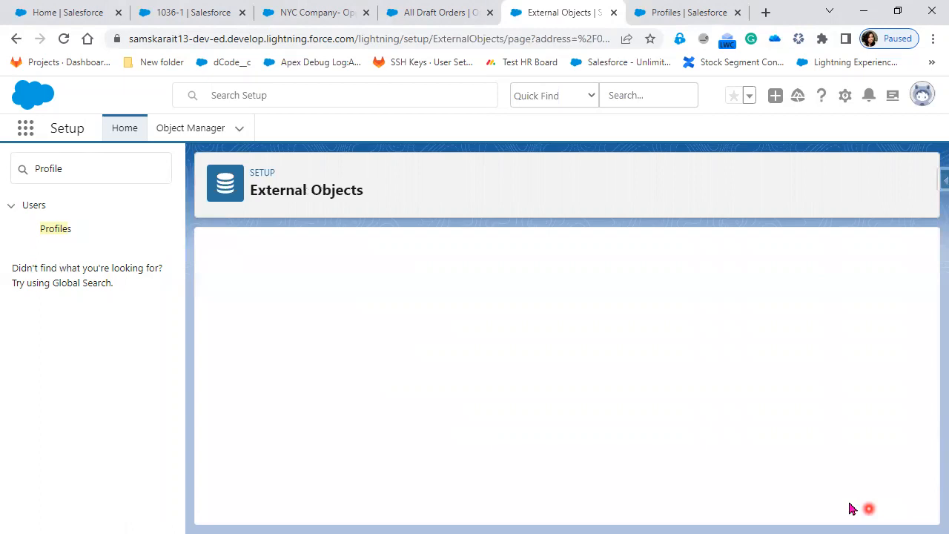
# Examine the SalesforceExternal object's definition, API name suffix, custom fields and layouts
pyautogui.click(482, 454)
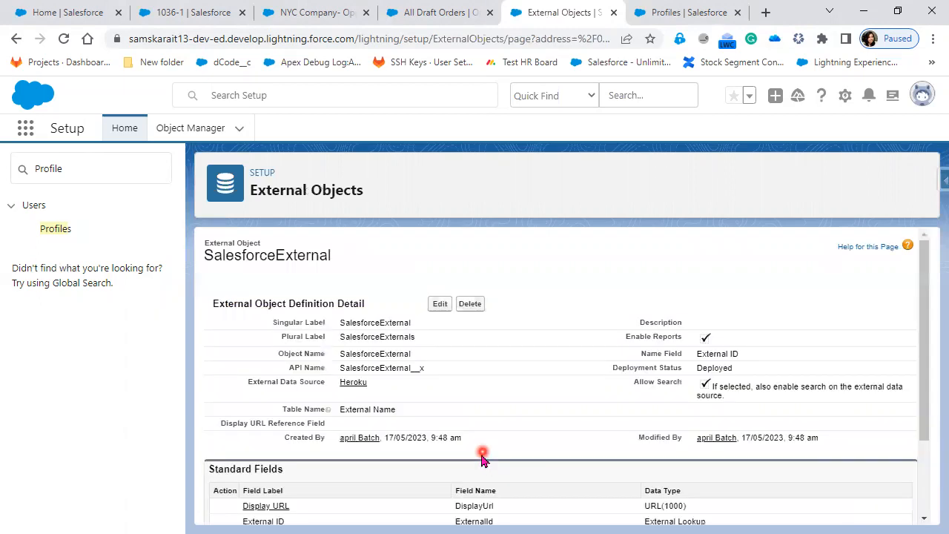
pyautogui.scroll(-2, 483, 454)
pyautogui.scroll(2, 445, 374)
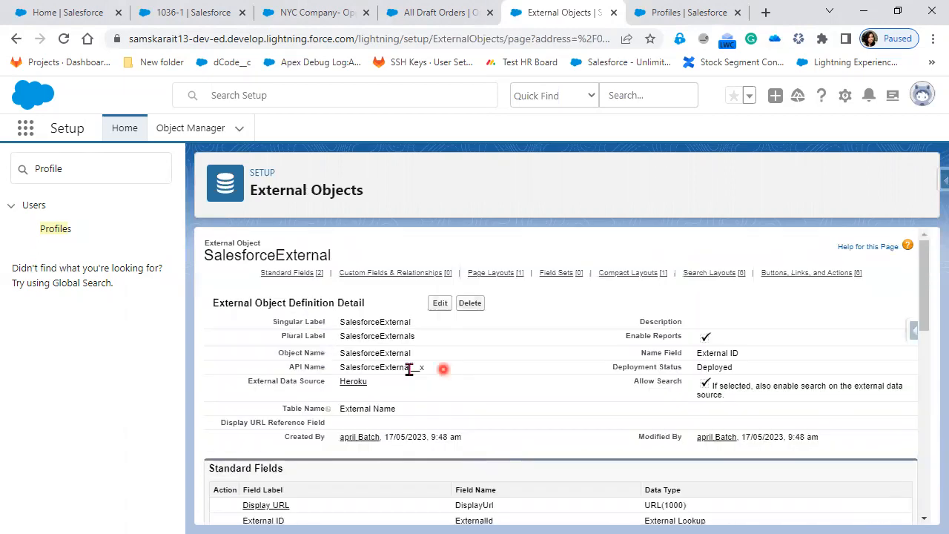
pyautogui.moveTo(443, 369); pyautogui.dragTo(410, 369)
pyautogui.click(488, 429)
pyautogui.scroll(-4, 488, 431)
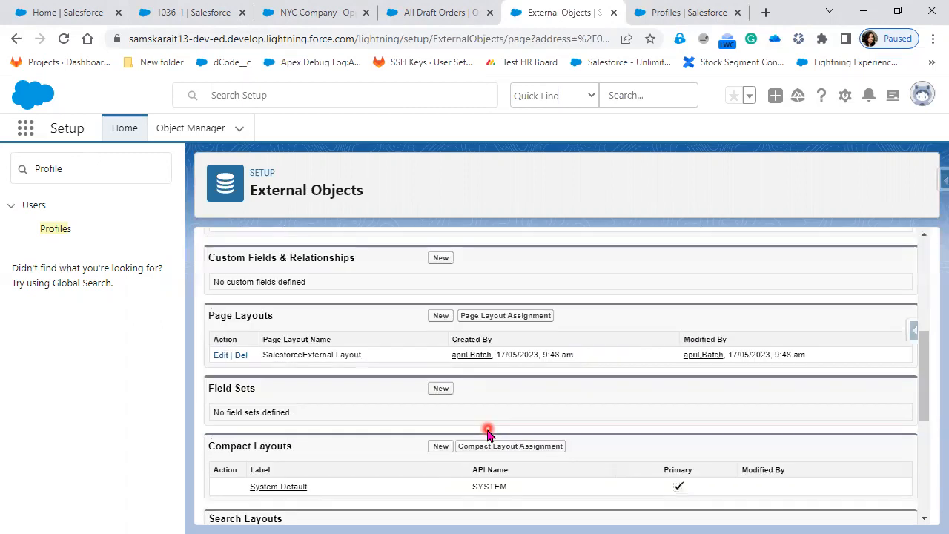
# Reload the TATA Sales Admin profile, open it for editing, and grant Read access to the SalesforceExternals external object
pyautogui.click(670, 12)
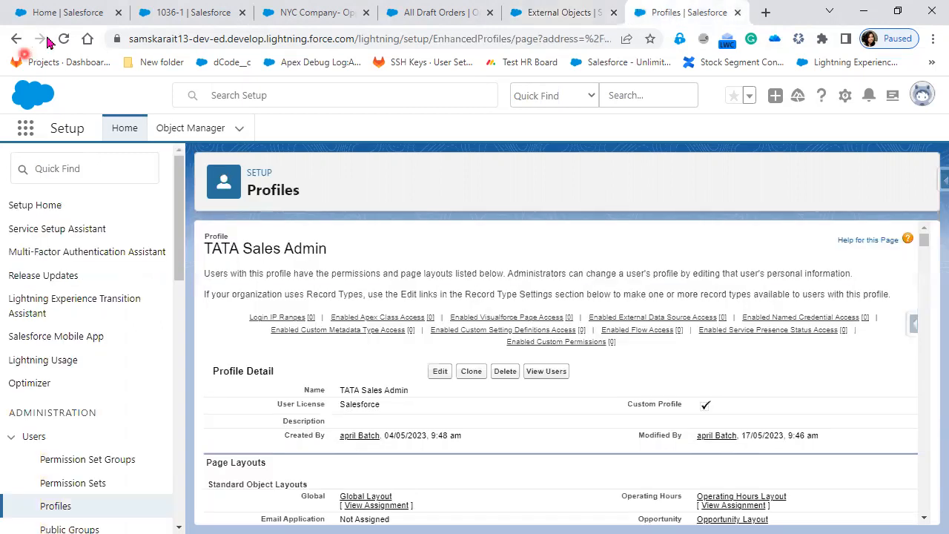
pyautogui.click(63, 42)
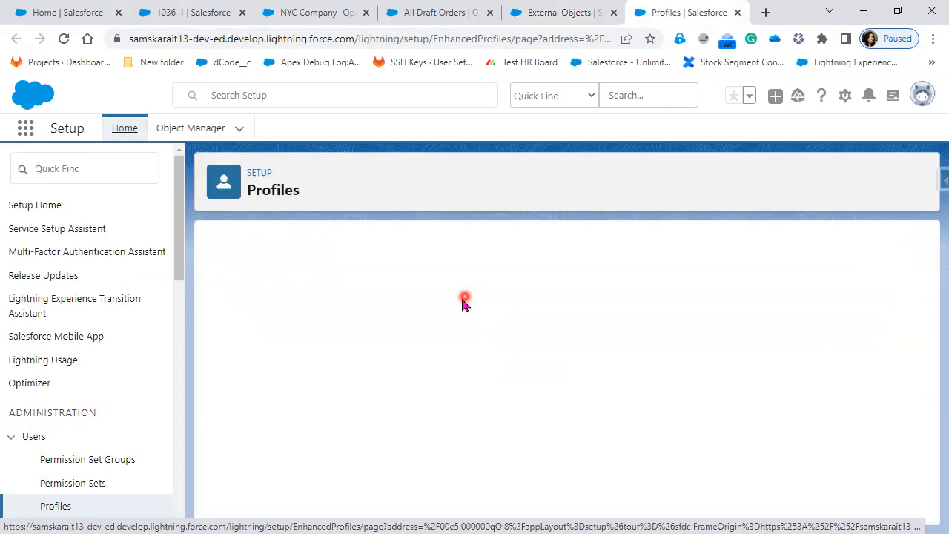
pyautogui.click(440, 349)
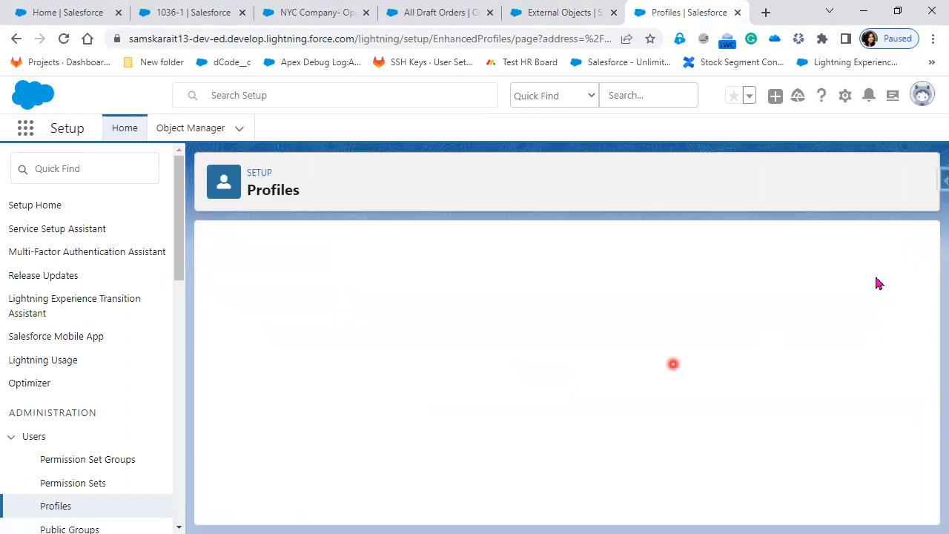
pyautogui.scroll(-10, 919, 430)
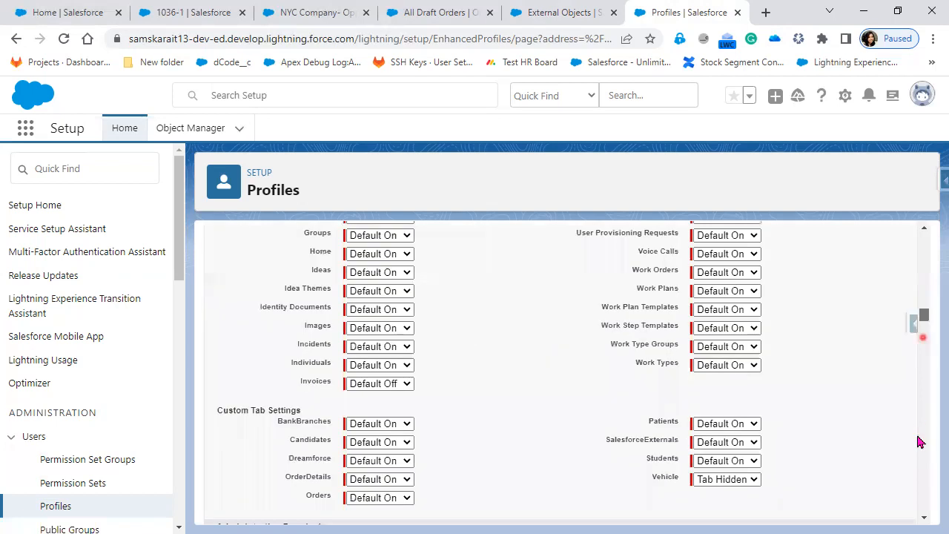
pyautogui.scroll(-10, 918, 468)
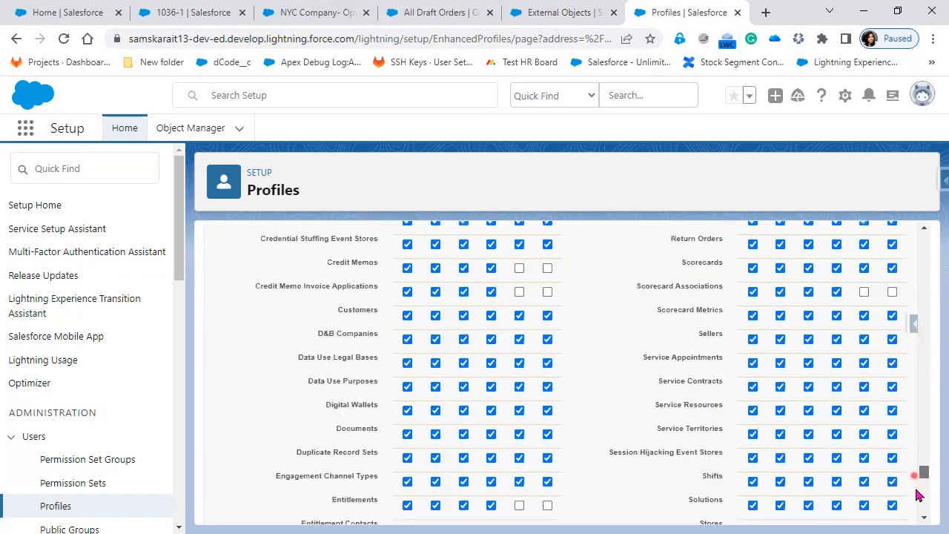
pyautogui.scroll(-10, 919, 500)
pyautogui.scroll(-2, 356, 499)
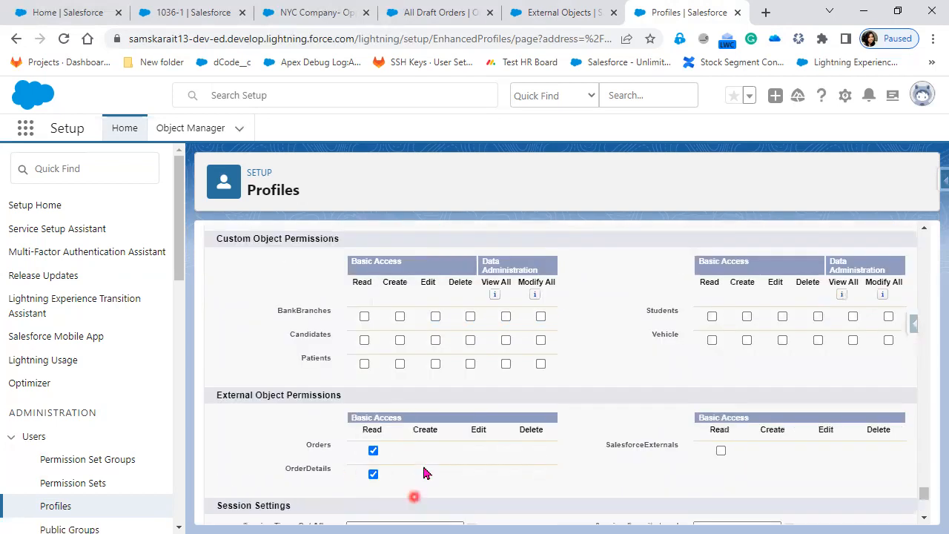
pyautogui.click(721, 451)
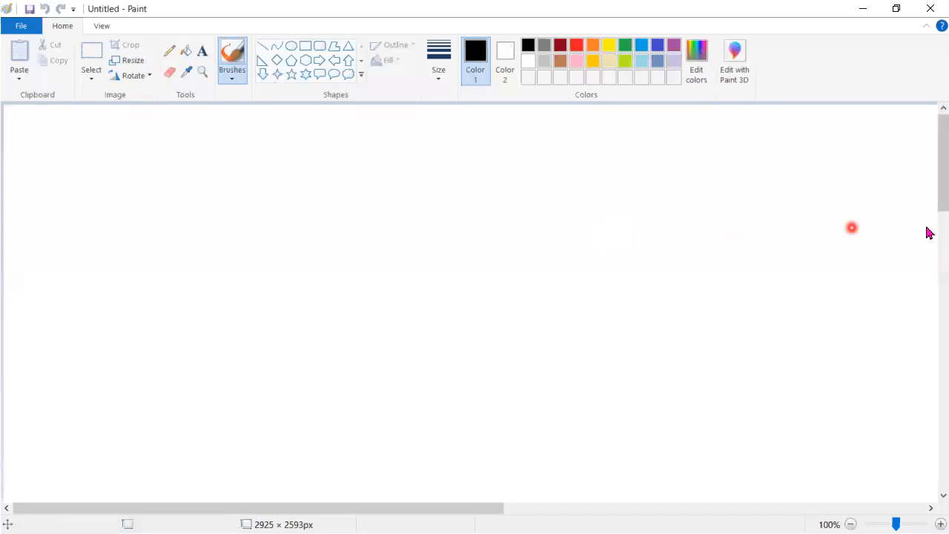
pyautogui.click(317, 46)
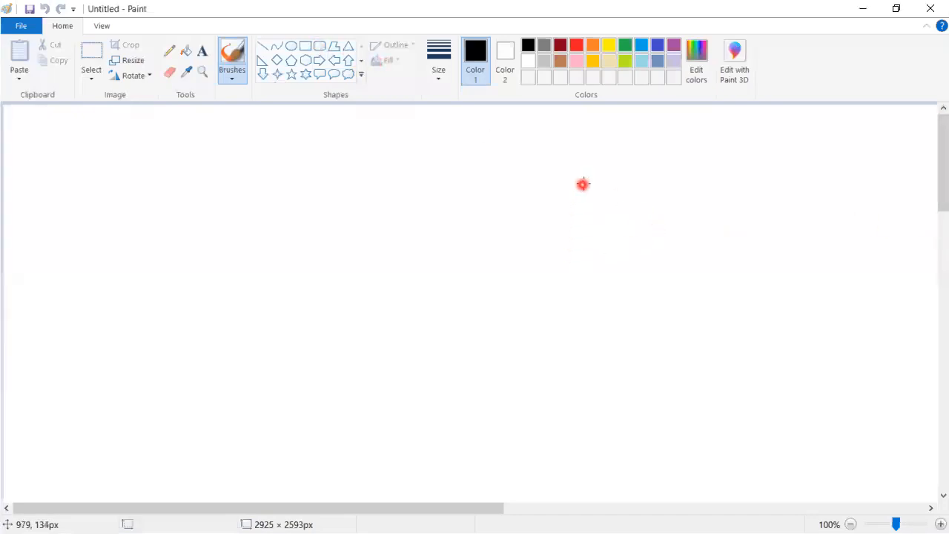
pyautogui.moveTo(609, 161); pyautogui.dragTo(778, 385)
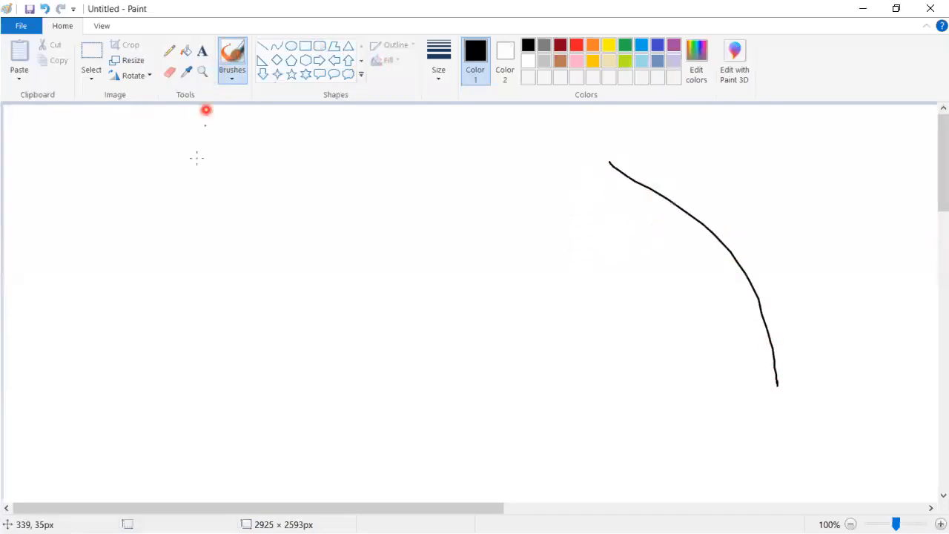
pyautogui.hotkey('ctrl', 'z')
# Draw a large black rounded rectangle on the canvas with a smaller one of about 194 × 394 px inside it
pyautogui.click(319, 46)
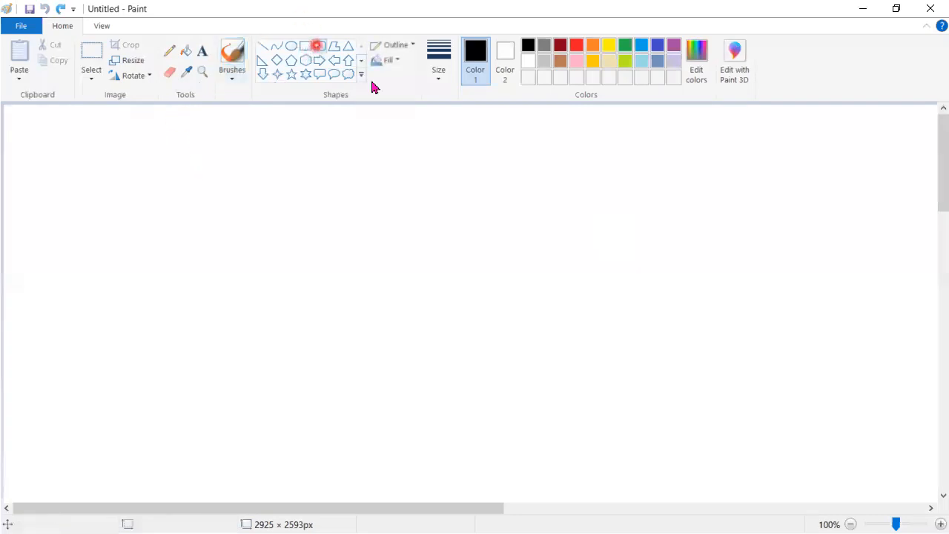
pyautogui.moveTo(569, 158); pyautogui.dragTo(839, 484)
pyautogui.click(310, 131)
pyautogui.moveTo(607, 187); pyautogui.dragTo(723, 420)
# Fill the inner rounded rectangle with gold and add the black text "First Name" near its upper edge
pyautogui.click(186, 51)
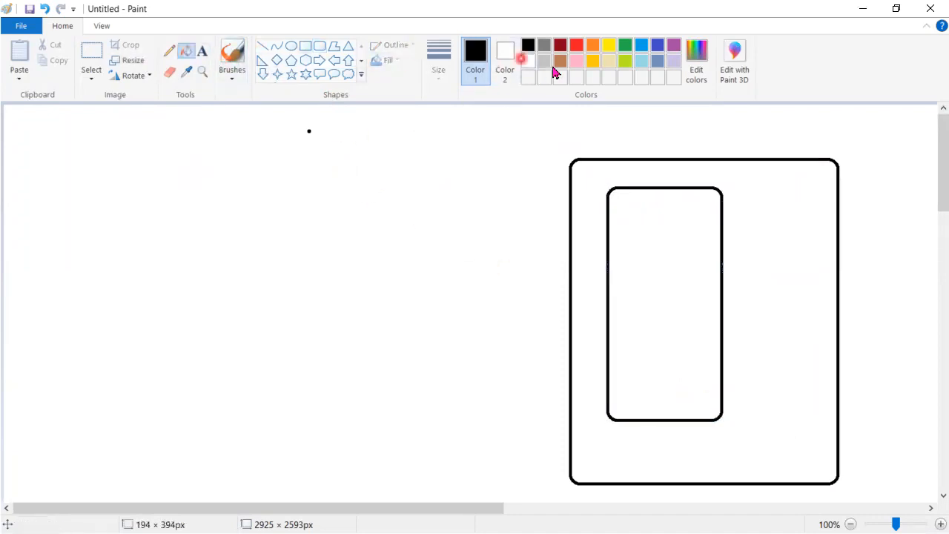
pyautogui.click(596, 61)
pyautogui.click(674, 305)
pyautogui.click(202, 51)
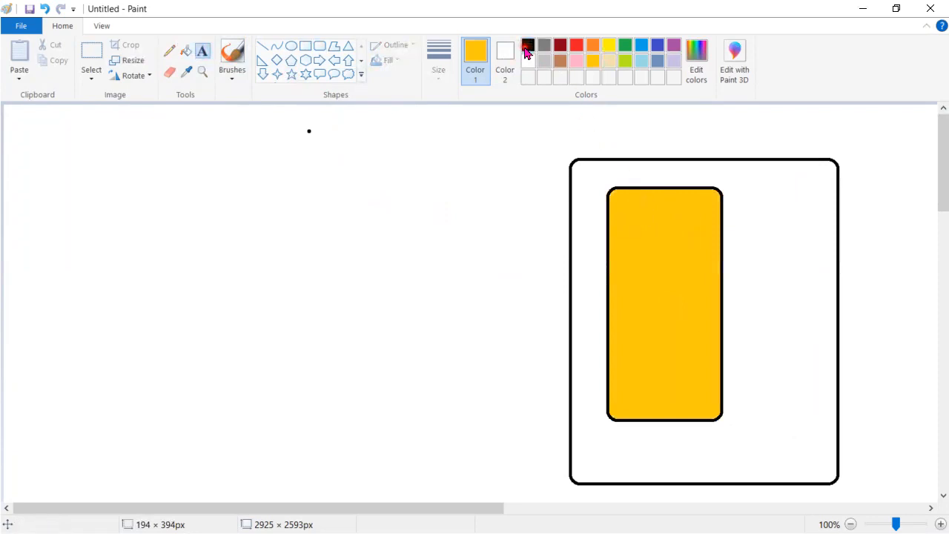
pyautogui.click(528, 45)
pyautogui.click(618, 209)
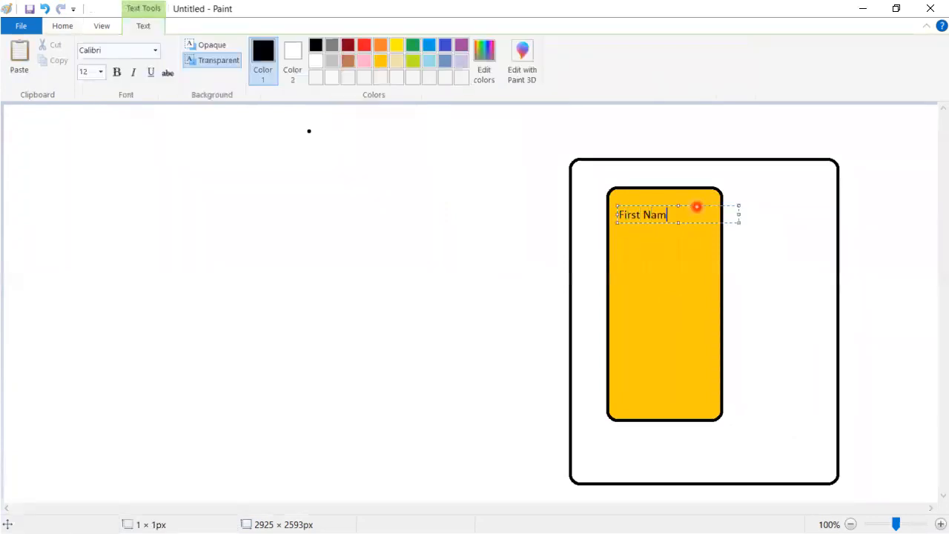
pyautogui.click(686, 348)
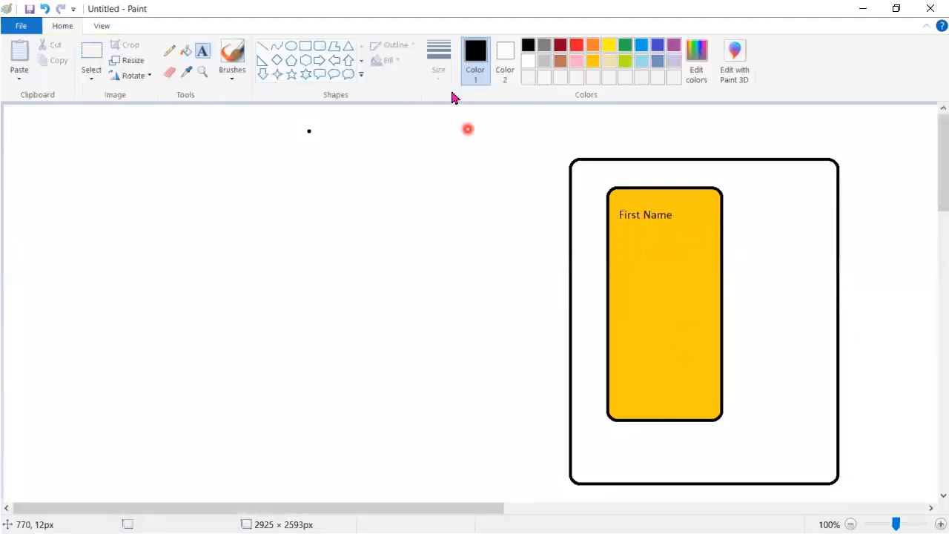
# Draw a rounded rectangle about 190 × 83 px in the outer box's lower-right corner and divide it into four table rows
pyautogui.click(323, 51)
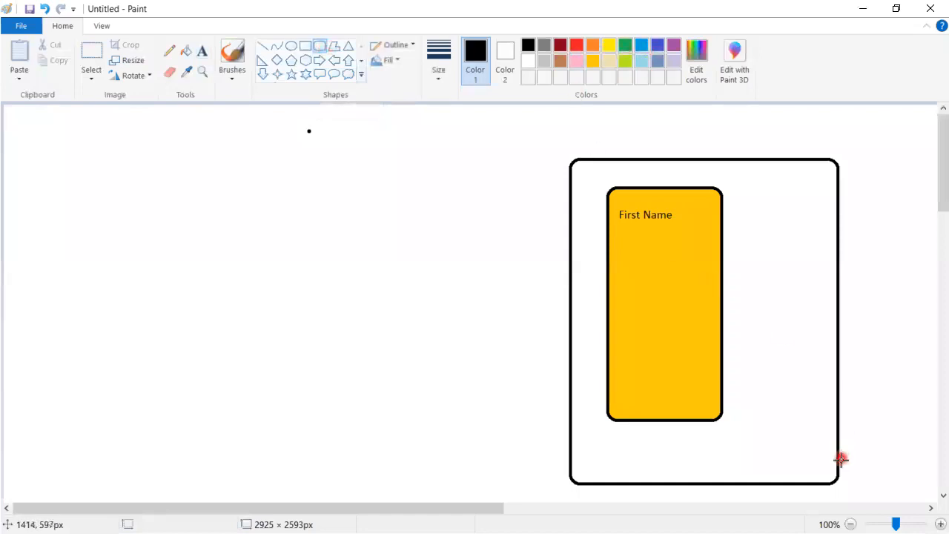
pyautogui.moveTo(722, 429)
pyautogui.mouseDown()
pyautogui.moveTo(830, 465)
pyautogui.moveTo(835, 477)
pyautogui.mouseUp()
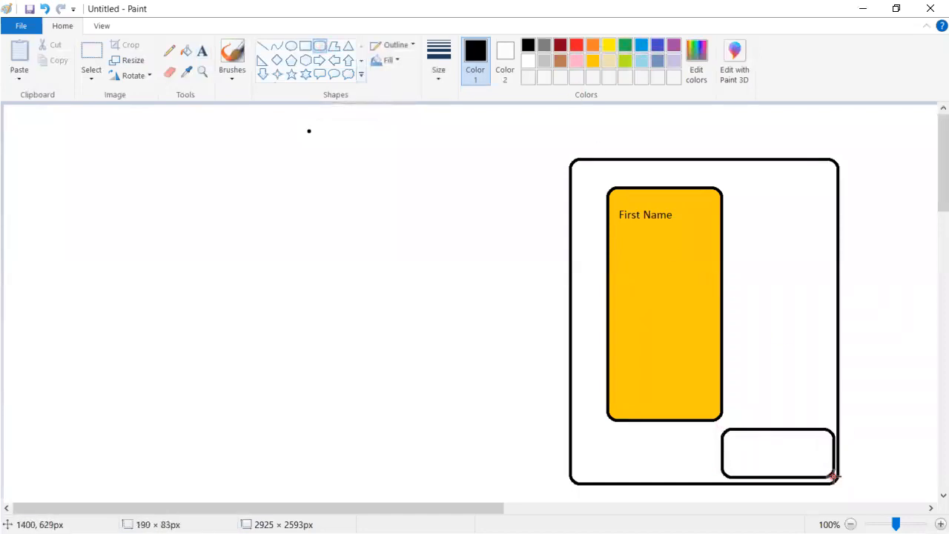
pyautogui.click(744, 423)
pyautogui.moveTo(725, 430); pyautogui.dragTo(835, 443)
pyautogui.click(799, 451)
pyautogui.moveTo(727, 441); pyautogui.dragTo(835, 451)
pyautogui.moveTo(727, 444); pyautogui.dragTo(837, 462)
pyautogui.click(694, 455)
pyautogui.click(664, 463)
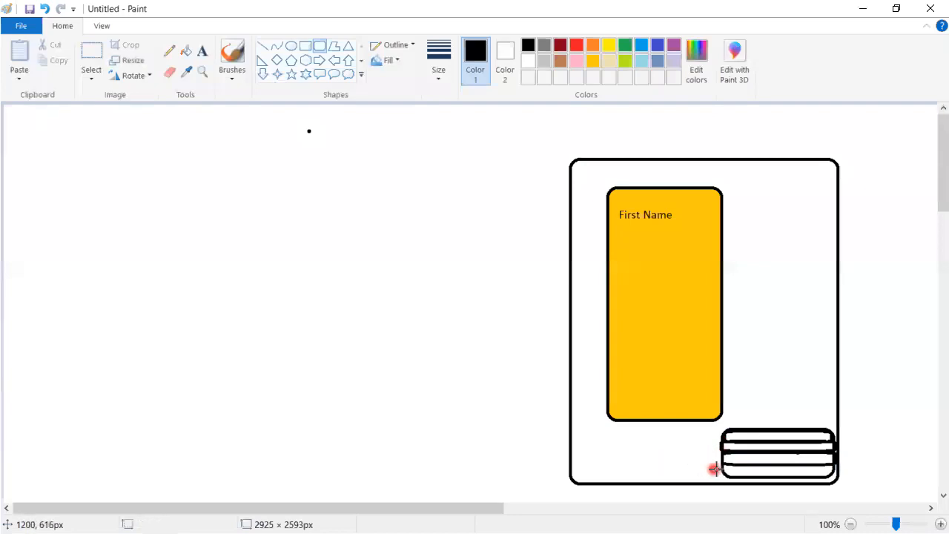
pyautogui.moveTo(722, 465); pyautogui.dragTo(835, 477)
pyautogui.click(889, 471)
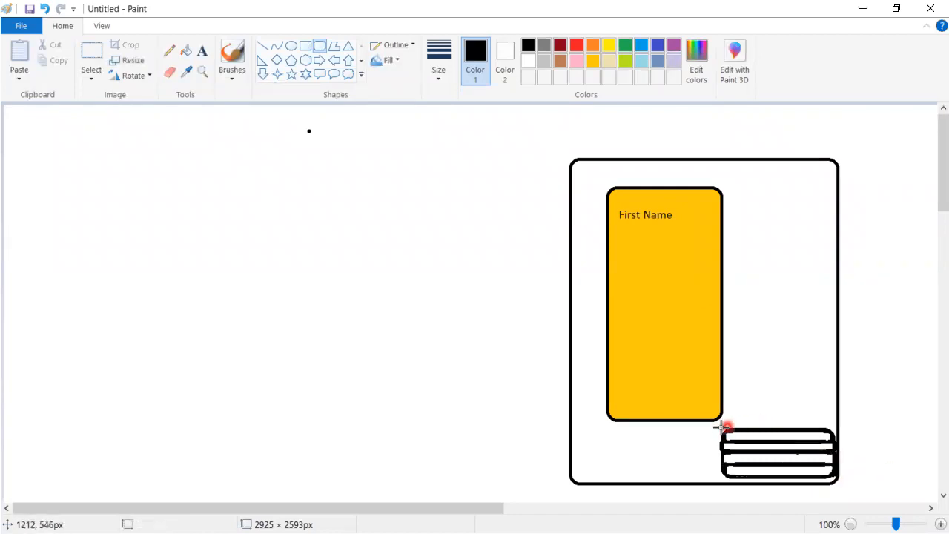
# Divide the small table into columns by drawing tall narrow rounded rectangles across its rows
pyautogui.moveTo(722, 429); pyautogui.dragTo(754, 477)
pyautogui.click(829, 443)
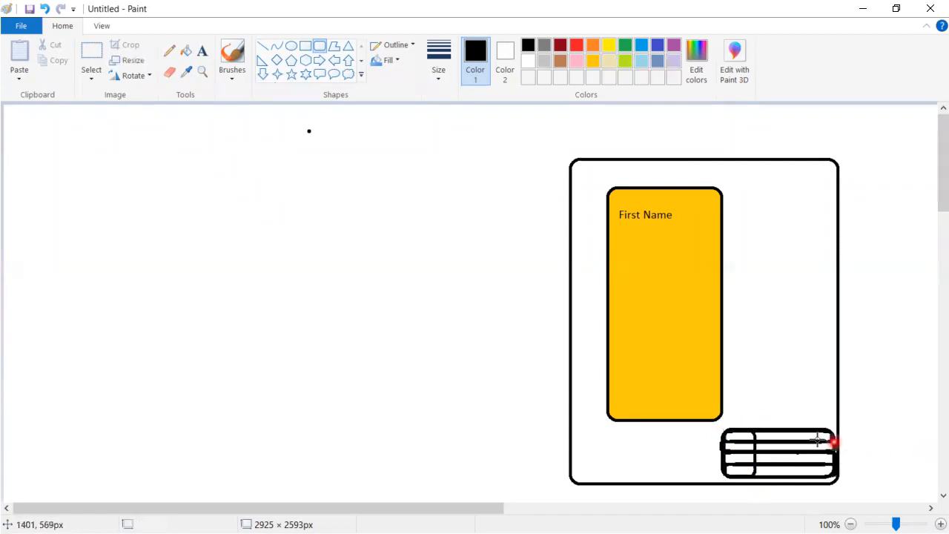
pyautogui.moveTo(755, 430); pyautogui.dragTo(790, 479)
pyautogui.click(933, 448)
pyautogui.moveTo(783, 420); pyautogui.dragTo(817, 480)
pyautogui.click(890, 424)
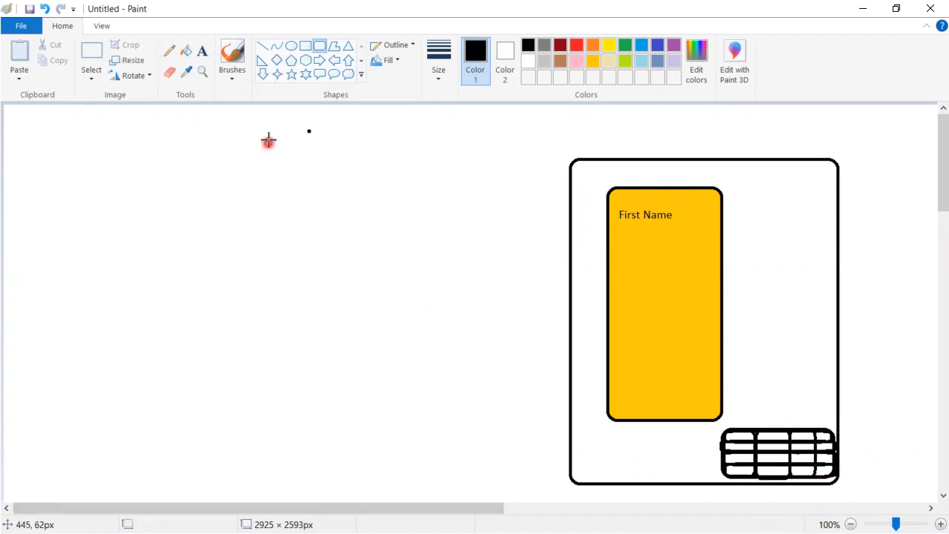
# Draw a rounded button about 74 × 42 px in the gold form's lower-right corner and fill it with light turquoise
pyautogui.moveTo(667, 381); pyautogui.dragTo(711, 404)
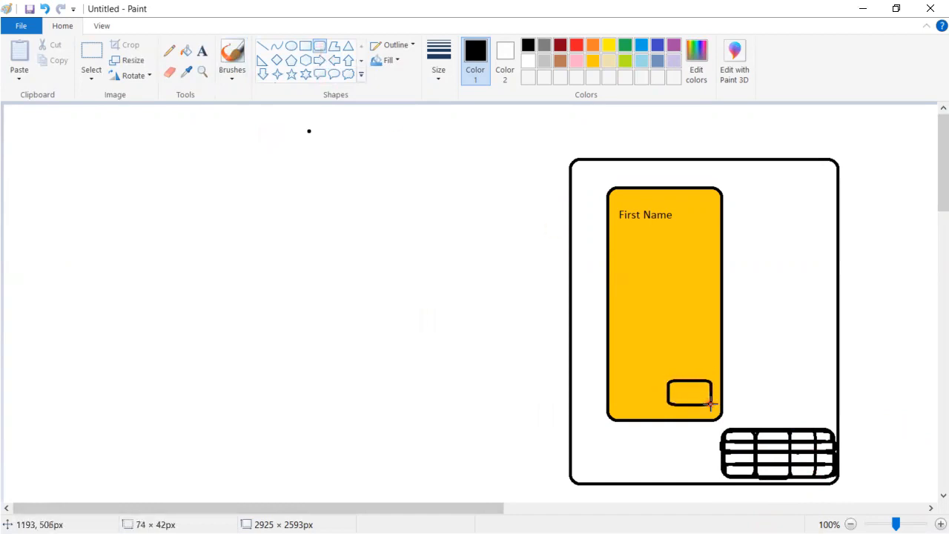
pyautogui.click(187, 51)
pyautogui.click(642, 61)
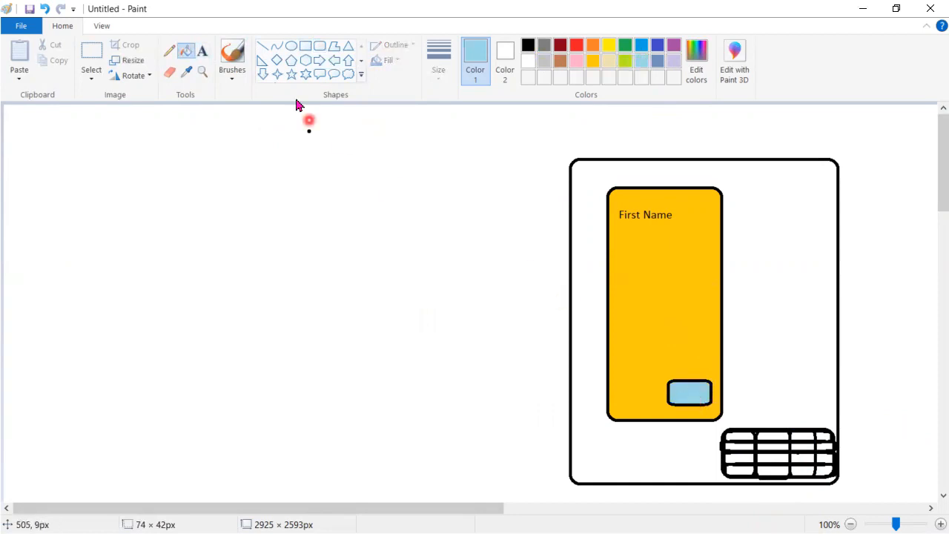
# Brush a black curved arrow from the light turquoise button to the table and handwrite "Heroku" above the outer box
pyautogui.click(232, 58)
pyautogui.click(528, 45)
pyautogui.moveTo(689, 384); pyautogui.dragTo(763, 380)
pyautogui.moveTo(767, 429); pyautogui.dragTo(768, 421)
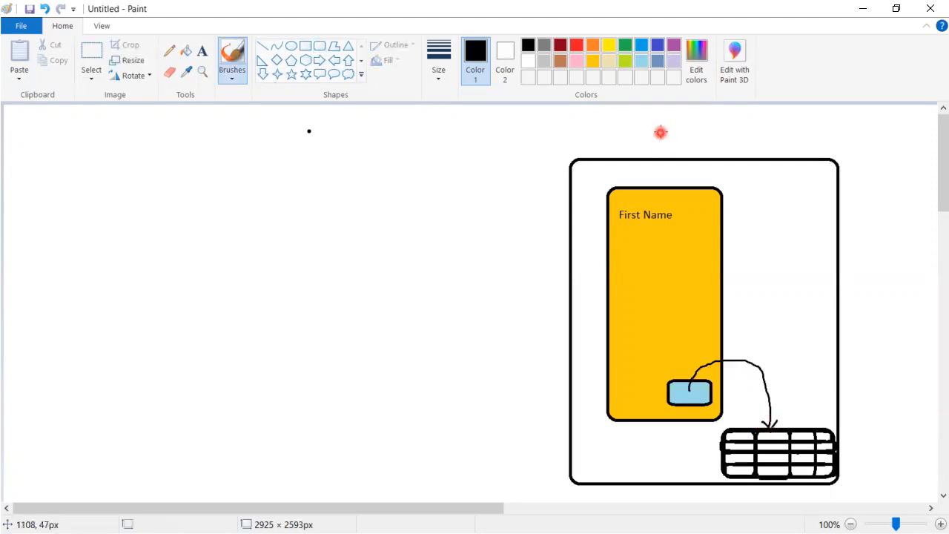
pyautogui.moveTo(642, 125)
pyautogui.mouseDown()
pyautogui.moveTo(645, 158)
pyautogui.moveTo(671, 164)
pyautogui.moveTo(666, 140)
pyautogui.moveTo(727, 146)
pyautogui.moveTo(747, 134)
pyautogui.moveTo(769, 152)
pyautogui.moveTo(808, 154)
pyautogui.mouseUp()
pyautogui.moveTo(808, 115)
pyautogui.mouseDown()
pyautogui.moveTo(808, 127)
pyautogui.moveTo(832, 109)
pyautogui.mouseUp()
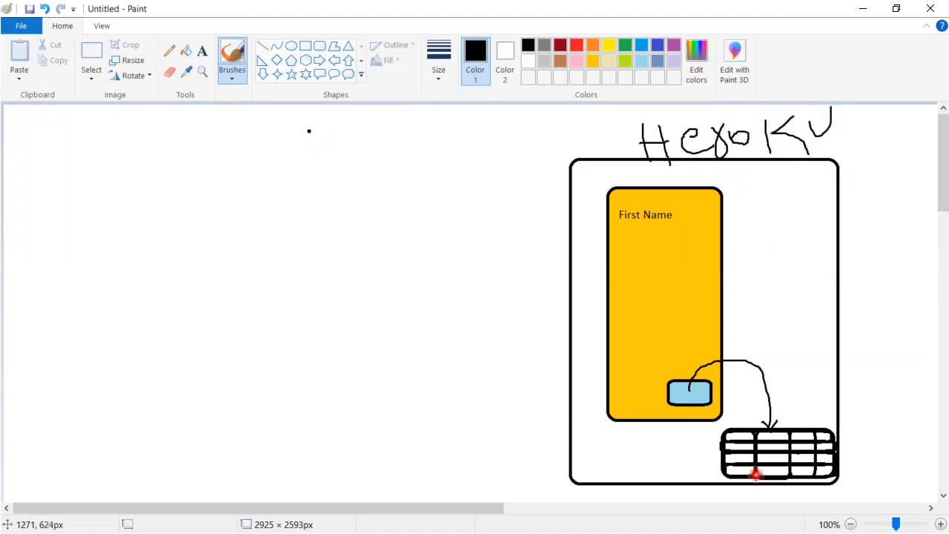
# Copy the table into the blank area beside the Heroku box and enclose the copy in a rectangle about 390 × 552 px
pyautogui.click(91, 63)
pyautogui.moveTo(703, 419)
pyautogui.mouseDown()
pyautogui.moveTo(835, 453)
pyautogui.moveTo(844, 485)
pyautogui.mouseUp()
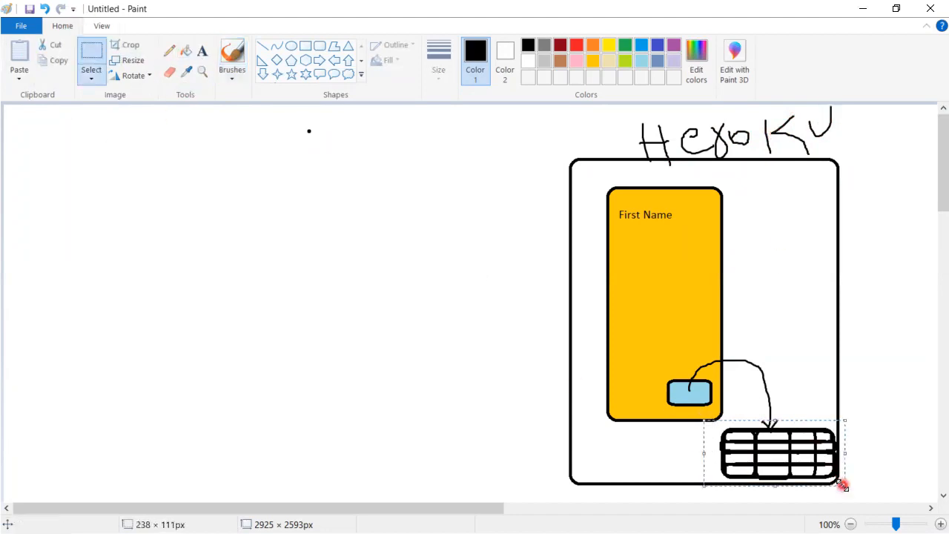
pyautogui.hotkey('ctrl', 'c')
pyautogui.hotkey('ctrl', 'v')
pyautogui.moveTo(85, 138); pyautogui.dragTo(304, 347)
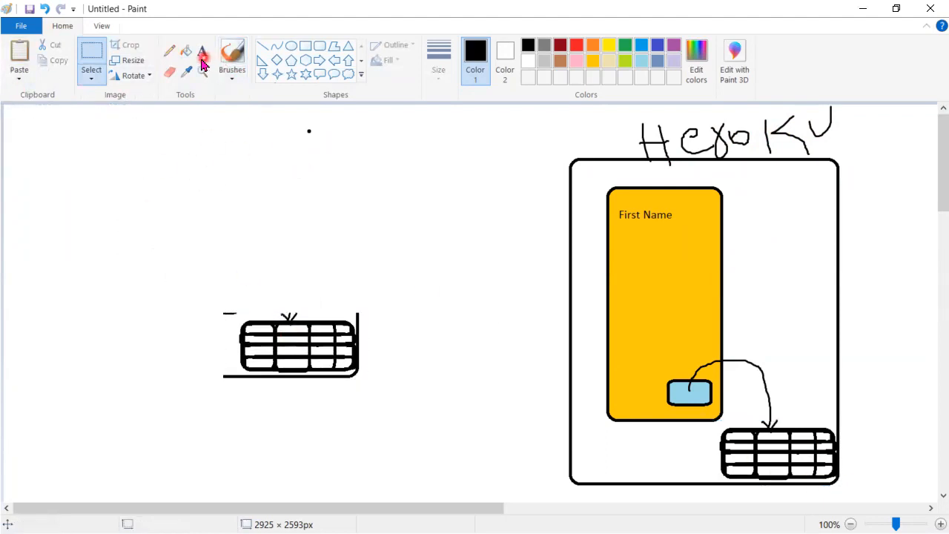
pyautogui.click(305, 46)
pyautogui.moveTo(187, 159); pyautogui.dragTo(418, 485)
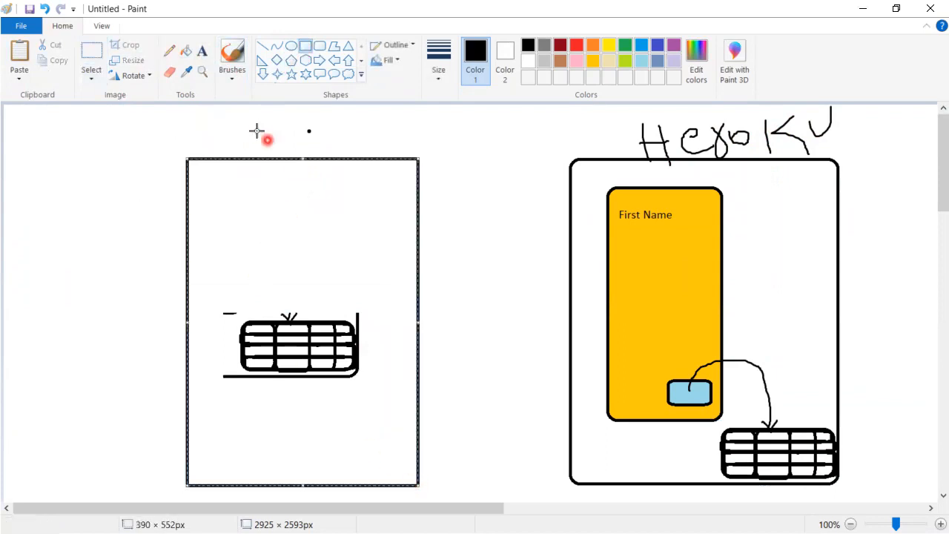
# Handwrite "Salesforce" in black brush above the new rectangle and add a check mark beside the Heroku label
pyautogui.click(232, 55)
pyautogui.moveTo(202, 120); pyautogui.dragTo(208, 153)
pyautogui.moveTo(264, 142)
pyautogui.mouseDown()
pyautogui.moveTo(365, 153)
pyautogui.moveTo(382, 141)
pyautogui.moveTo(385, 206)
pyautogui.mouseUp()
pyautogui.click(310, 135)
pyautogui.moveTo(371, 175); pyautogui.dragTo(414, 165)
pyautogui.moveTo(430, 138)
pyautogui.mouseDown()
pyautogui.moveTo(422, 144)
pyautogui.moveTo(470, 148)
pyautogui.moveTo(485, 129)
pyautogui.moveTo(512, 148)
pyautogui.moveTo(522, 127)
pyautogui.moveTo(534, 147)
pyautogui.mouseUp()
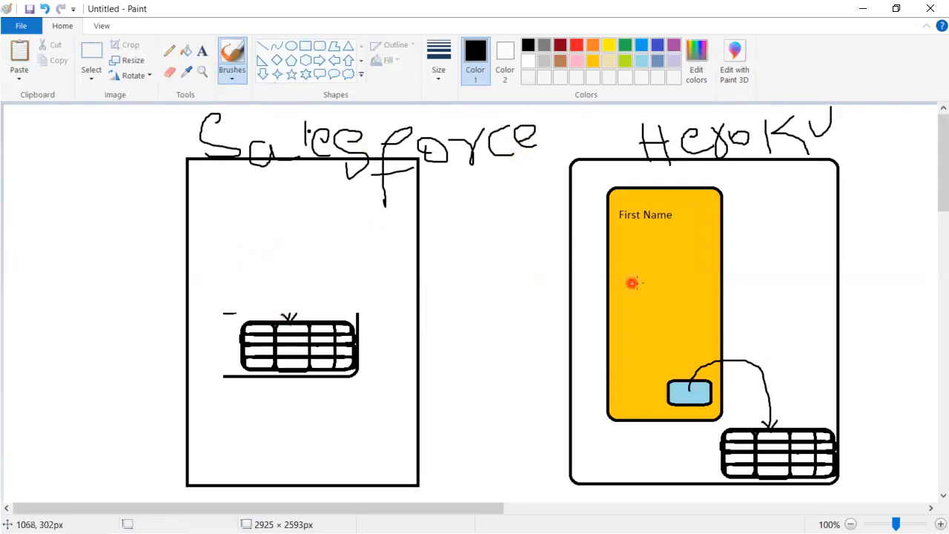
pyautogui.moveTo(838, 143)
pyautogui.mouseDown()
pyautogui.moveTo(845, 156)
pyautogui.moveTo(900, 129)
pyautogui.mouseUp()
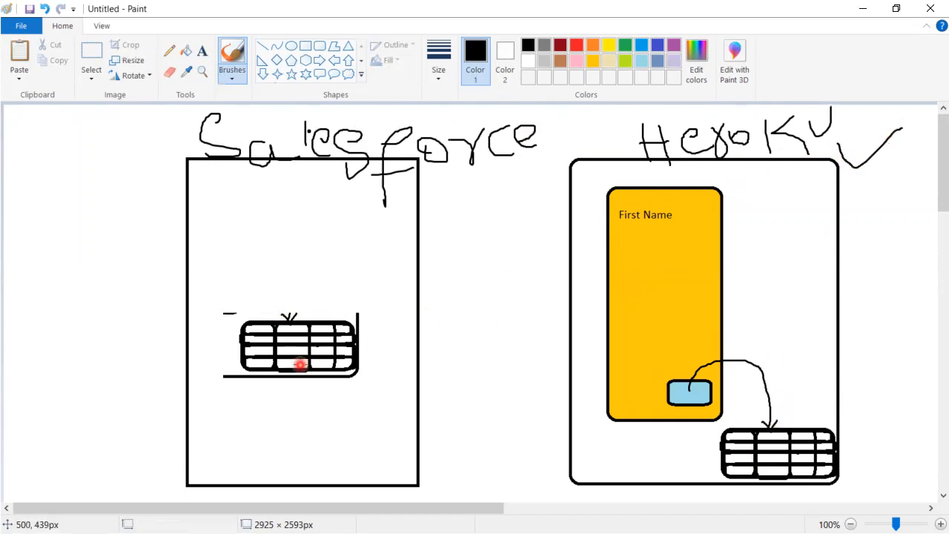
# Handwrite "func" above the table in the Salesforce box and draw an arrow from the Heroku table to the Salesforce table
pyautogui.moveTo(231, 205); pyautogui.dragTo(224, 291)
pyautogui.moveTo(215, 242)
pyautogui.mouseDown()
pyautogui.moveTo(265, 236)
pyautogui.moveTo(349, 253)
pyautogui.mouseUp()
pyautogui.moveTo(725, 454)
pyautogui.mouseDown()
pyautogui.moveTo(373, 365)
pyautogui.moveTo(418, 382)
pyautogui.mouseUp()
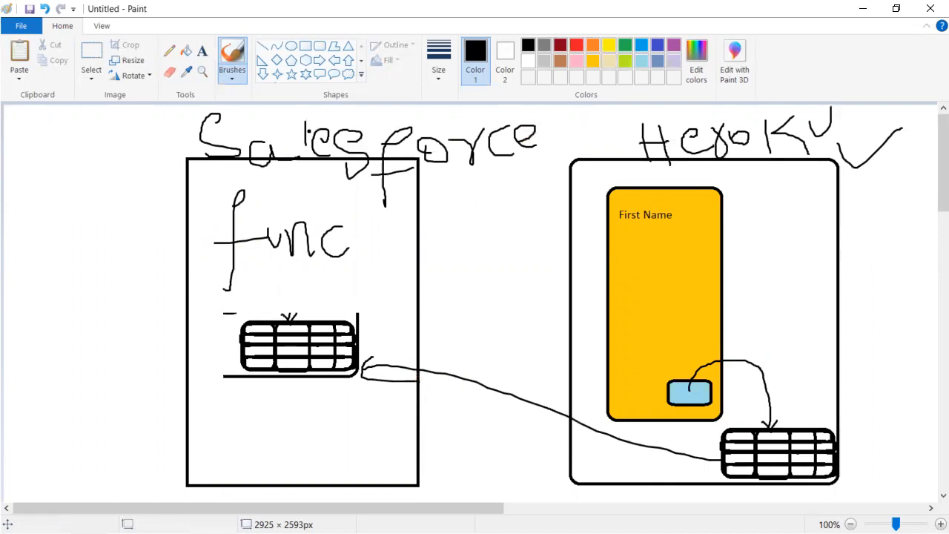
pyautogui.hotkey('alt', 'Tab')
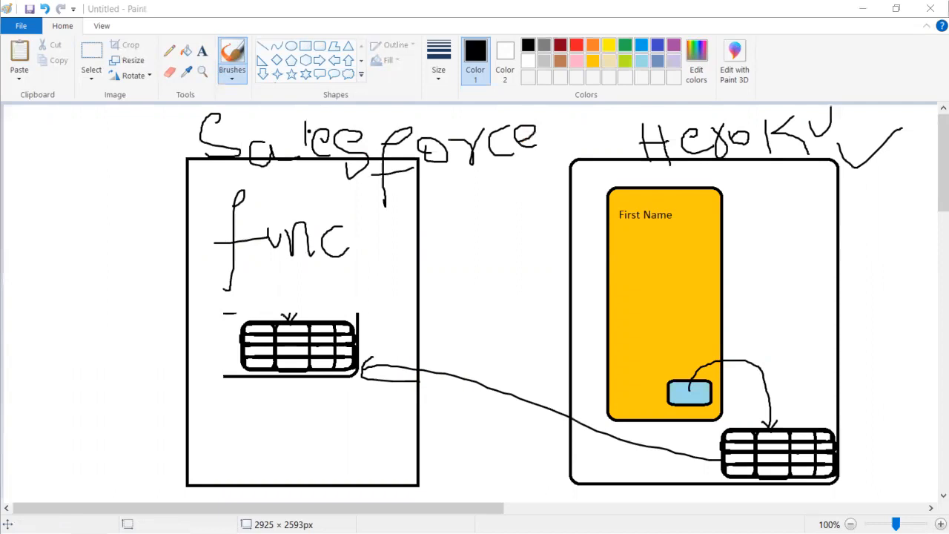